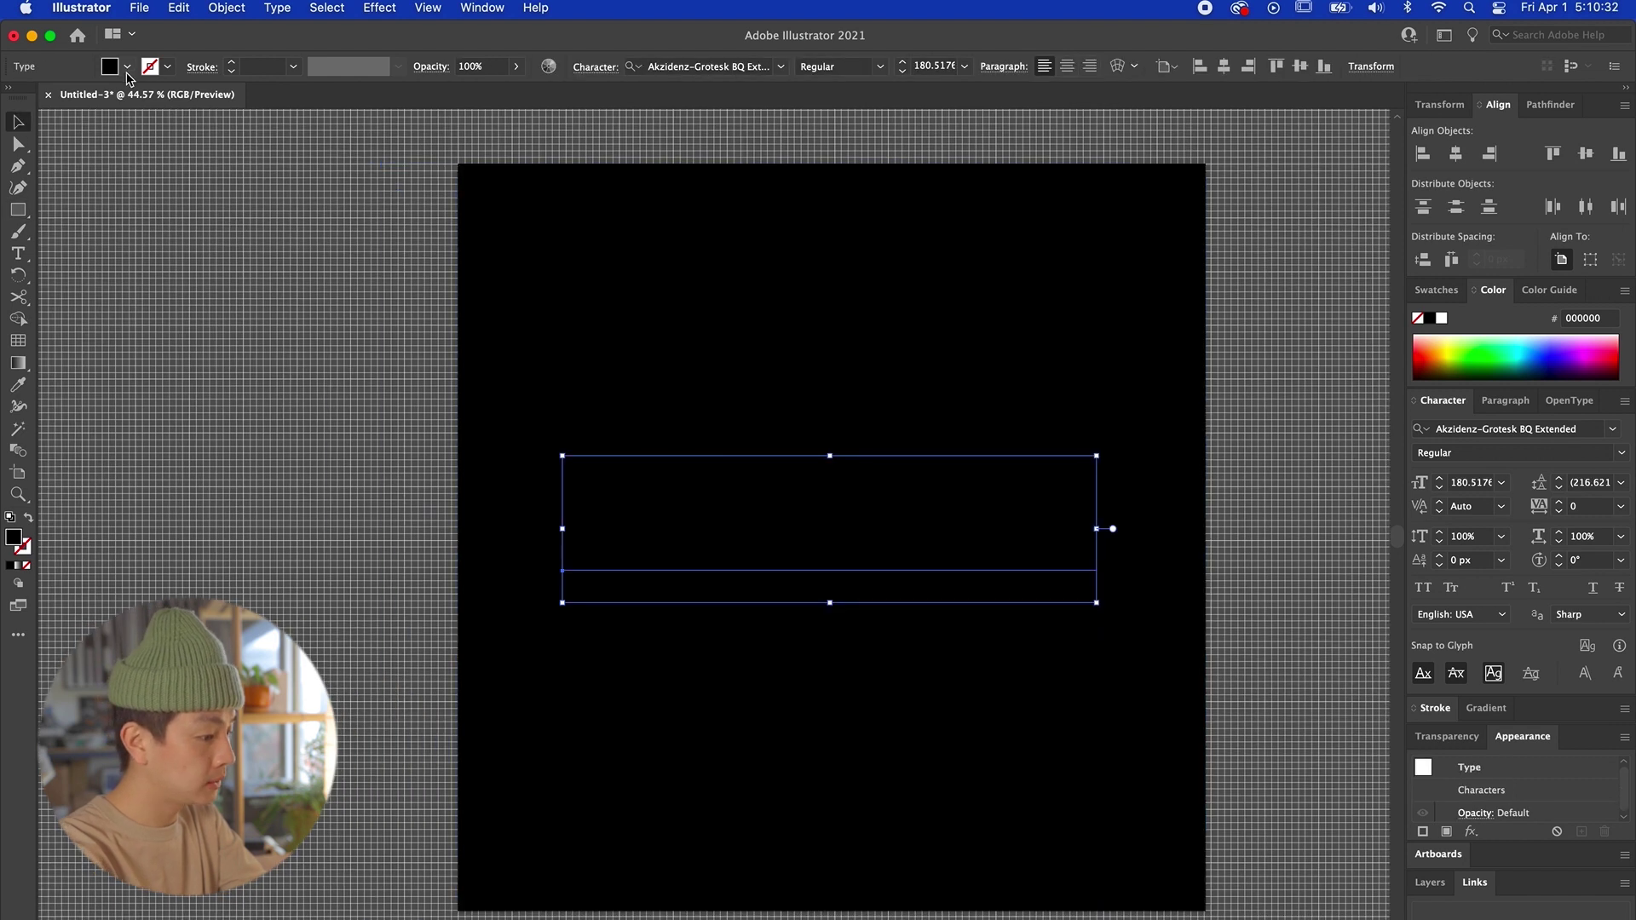
Step: Fill the HELLO text with white and set its font to Sharp Grotesk Medium 25 Regular
click(127, 68)
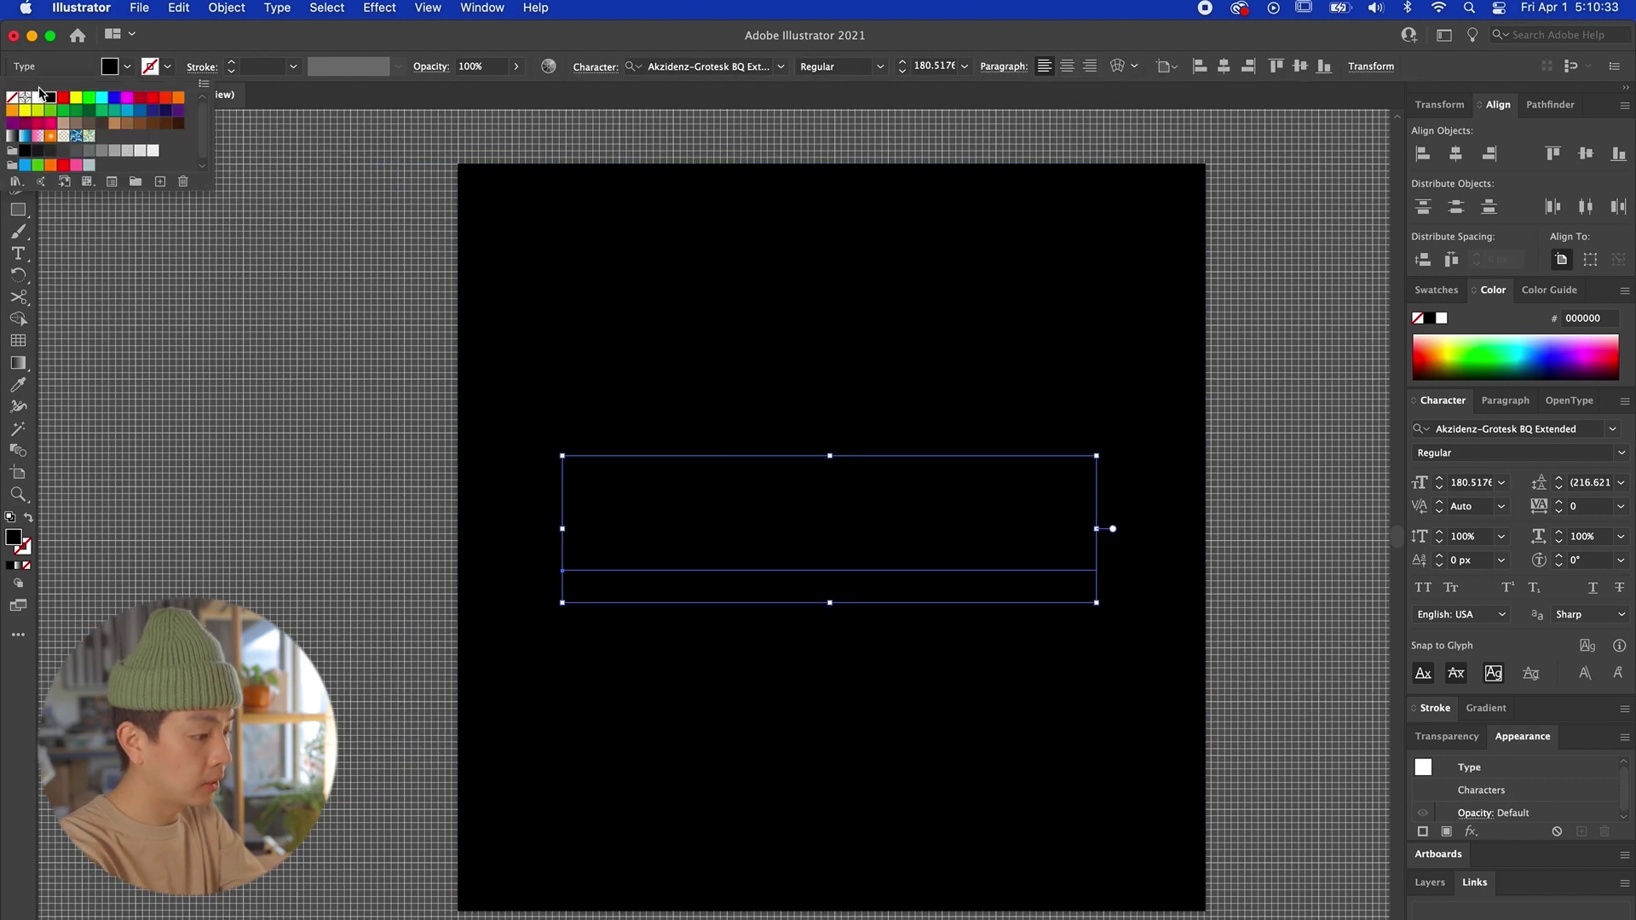
click(37, 98)
click(511, 413)
click(1093, 597)
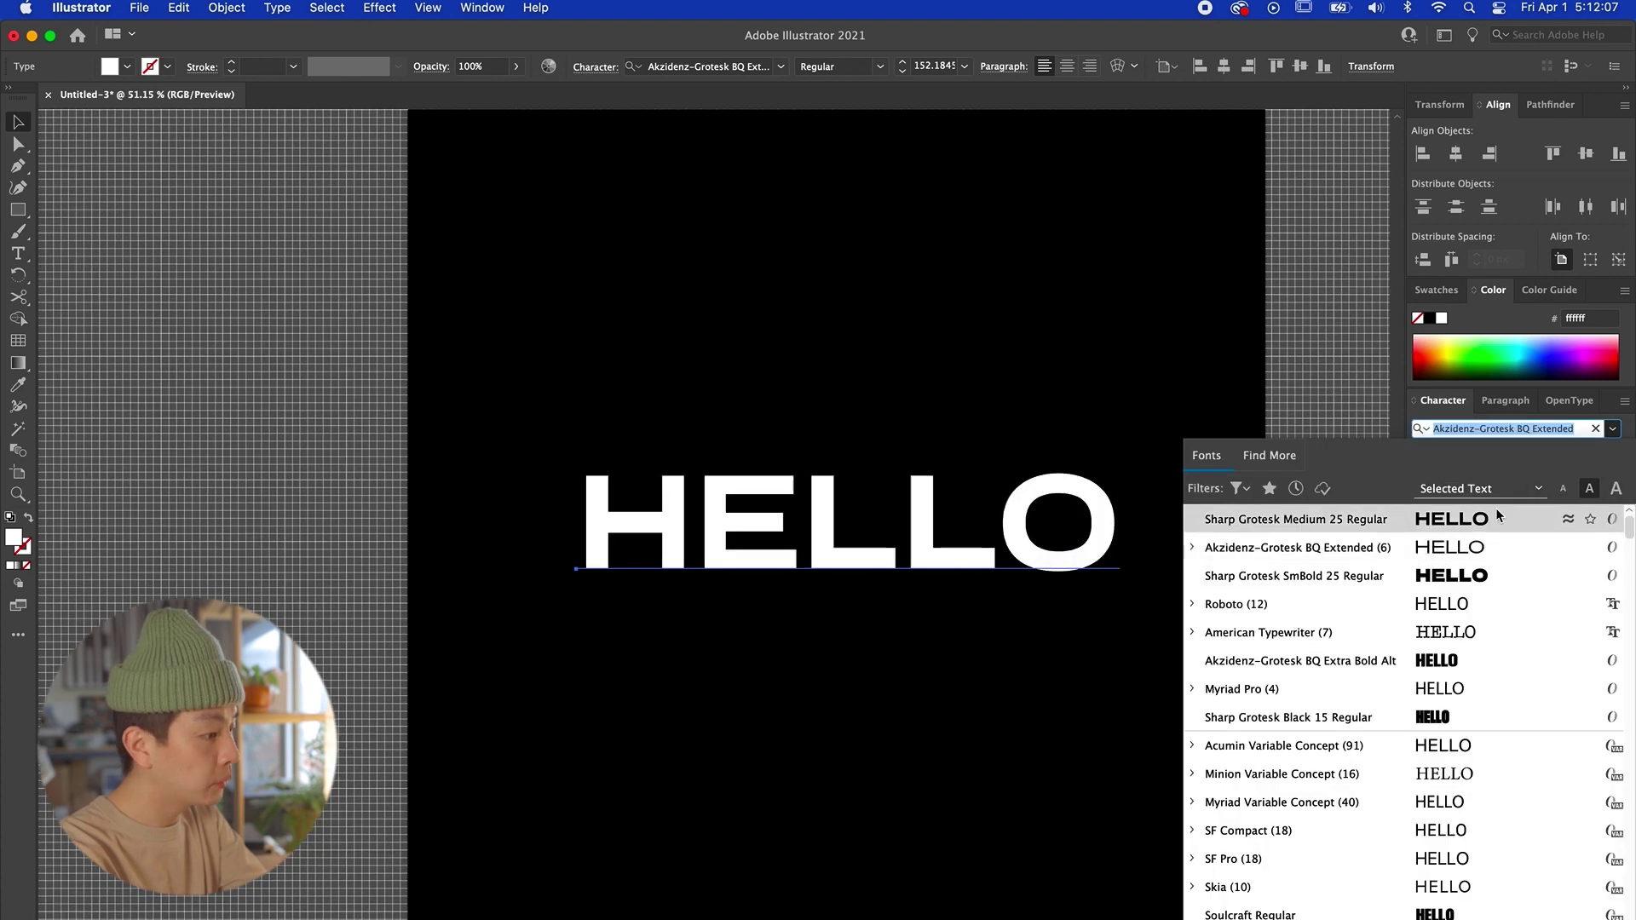
click(1495, 512)
scroll(963, 330, down, 1)
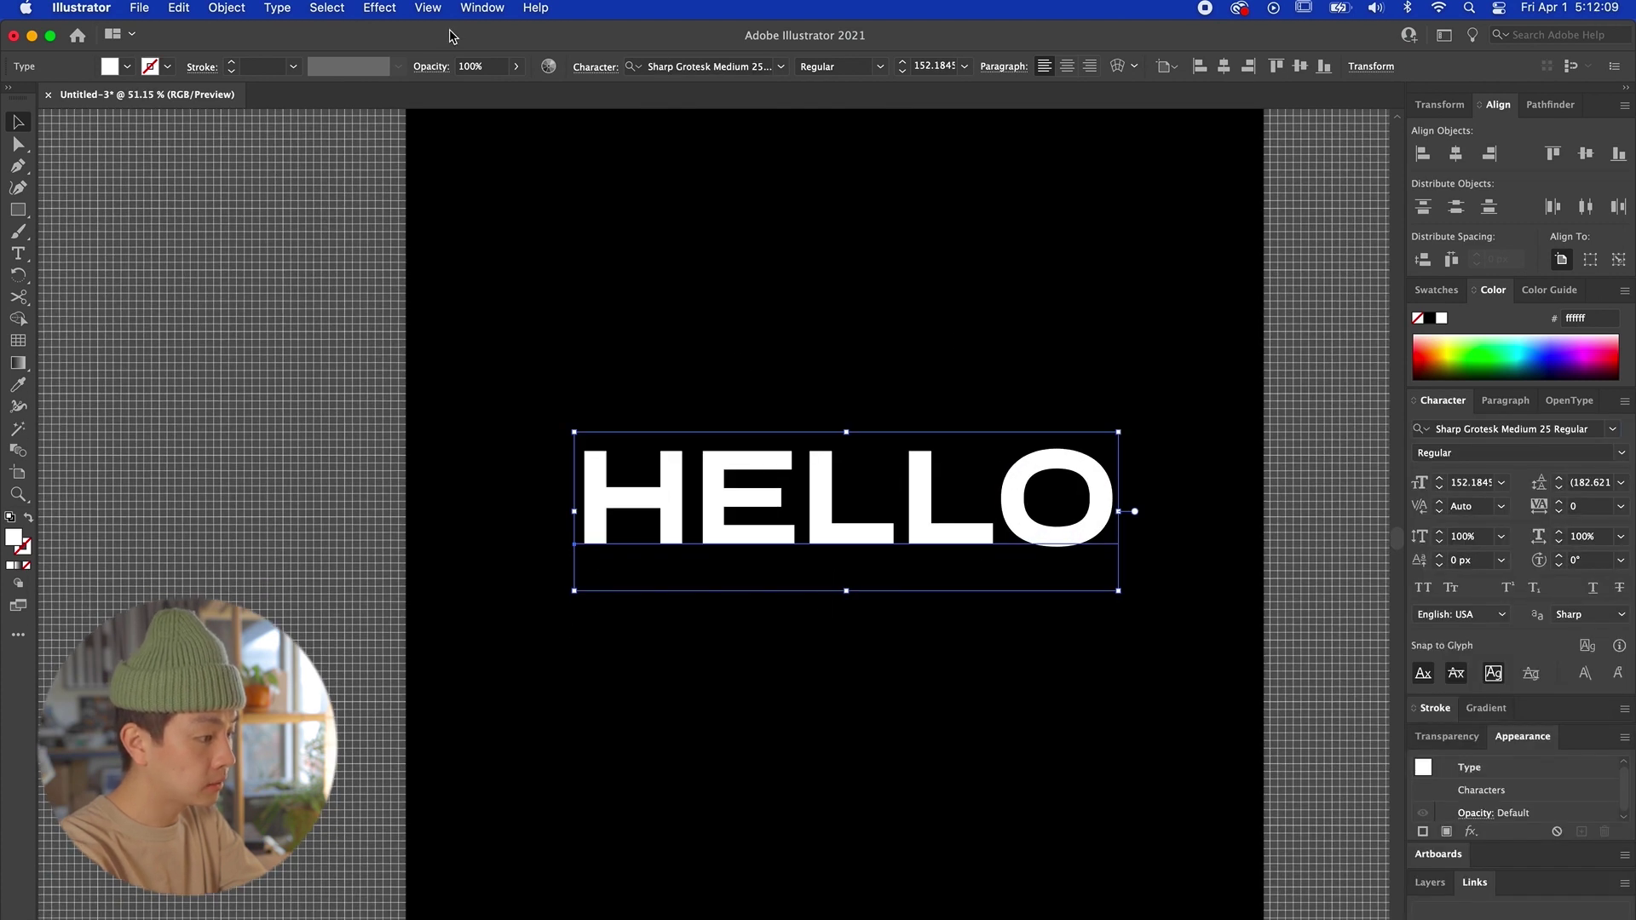
Step: Apply a horizontal Flag warp with a strong positive bend to the HELLO text
click(379, 7)
mouse_move(496, 315)
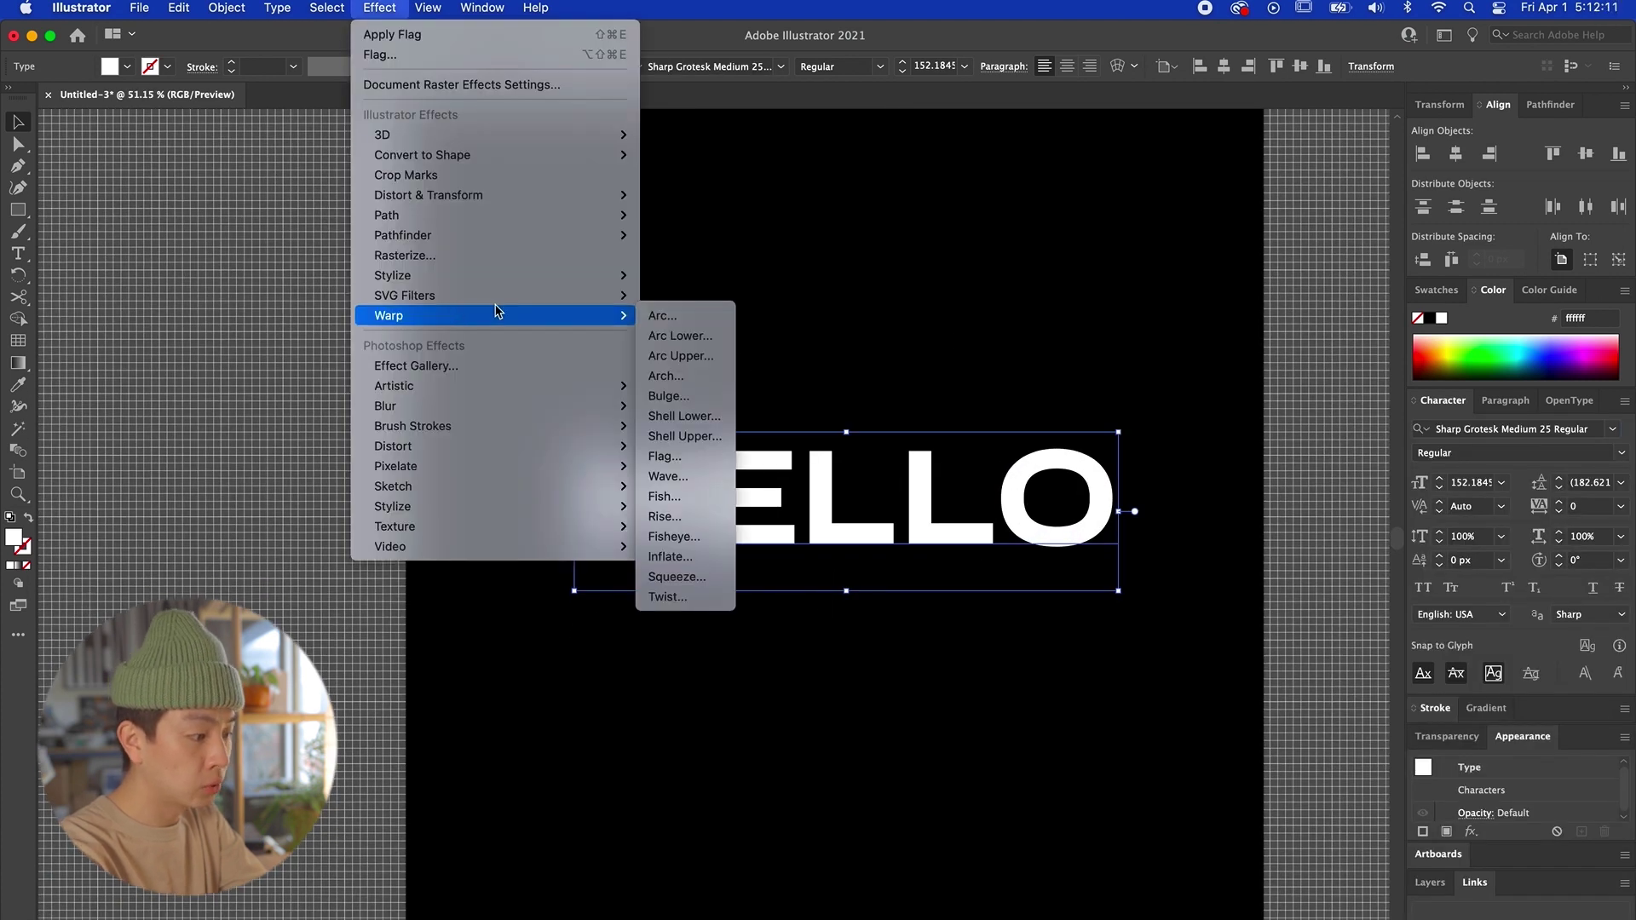
click(696, 458)
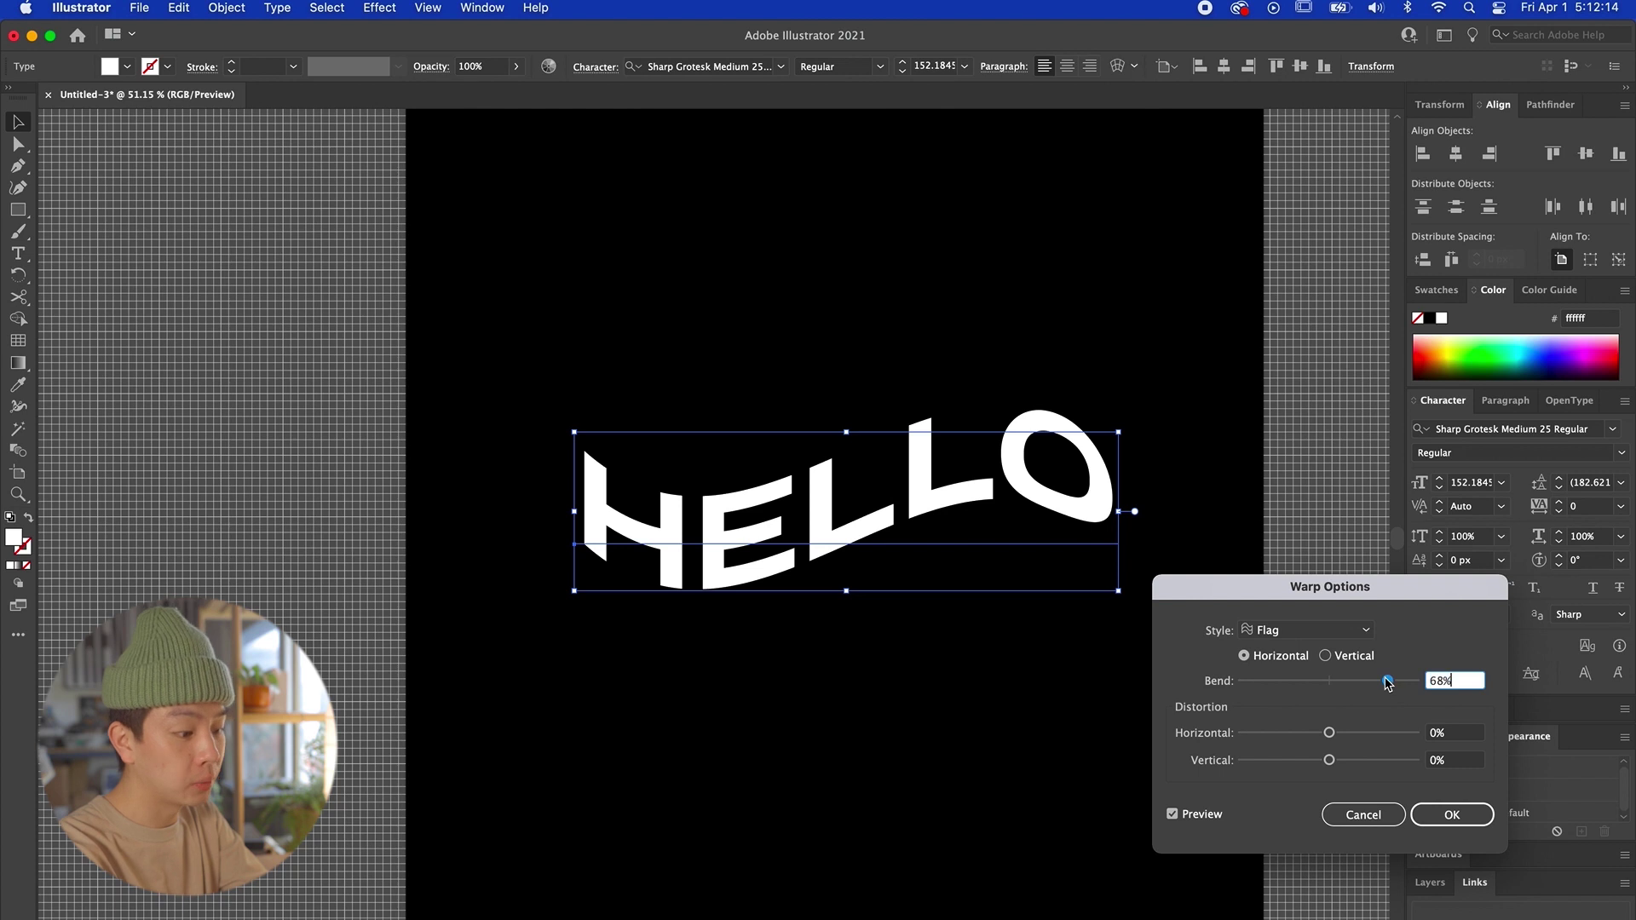
mouse_move(1387, 682)
mouse_down()
mouse_move(1238, 683)
mouse_move(1399, 682)
mouse_up()
key(Return)
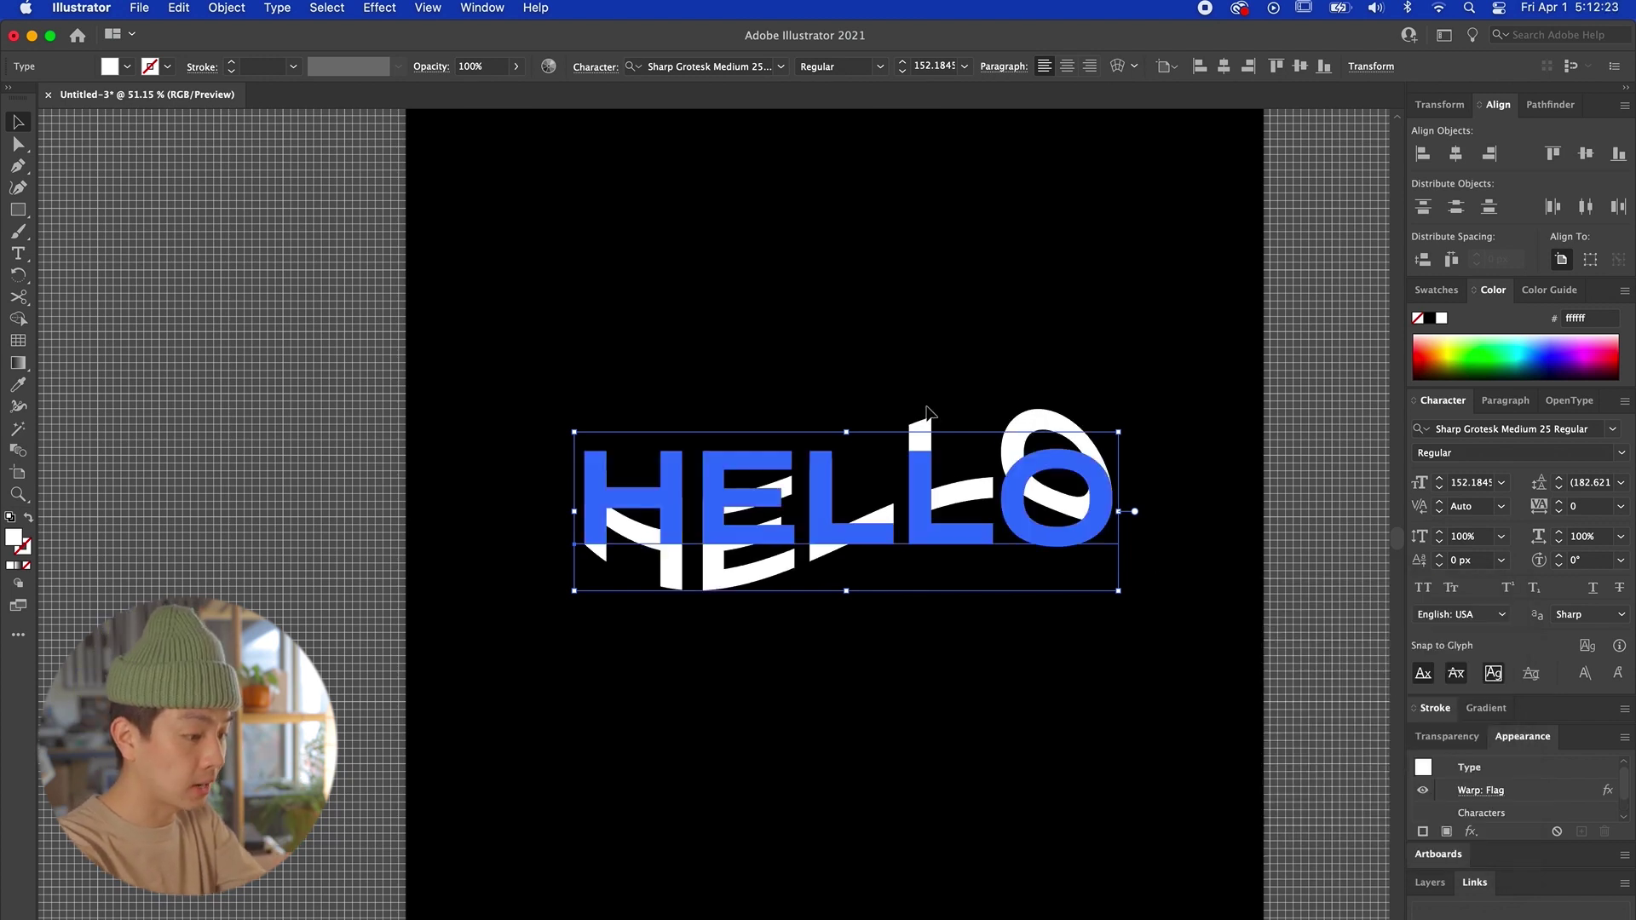
click(1218, 554)
scroll(1216, 555, left, 1)
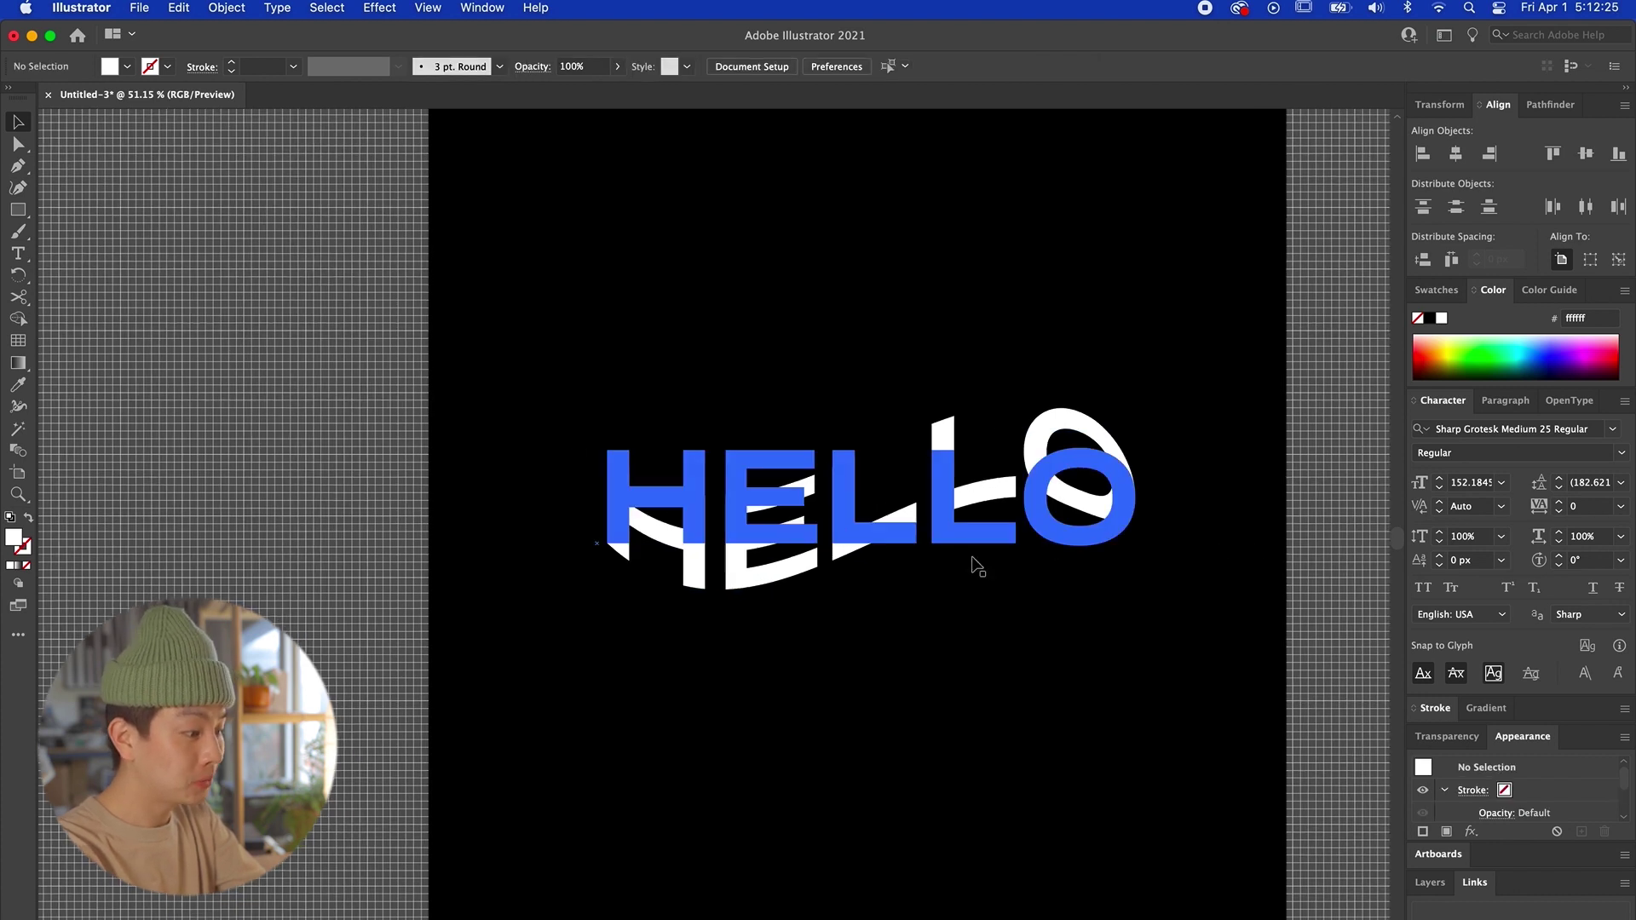
Step: Duplicate the warped HELLO text straight below the original and swap its fill and stroke for a white 1 px outline
click(946, 499)
drag(912, 414, 912, 660)
drag(913, 659, 912, 681)
key(shift+x)
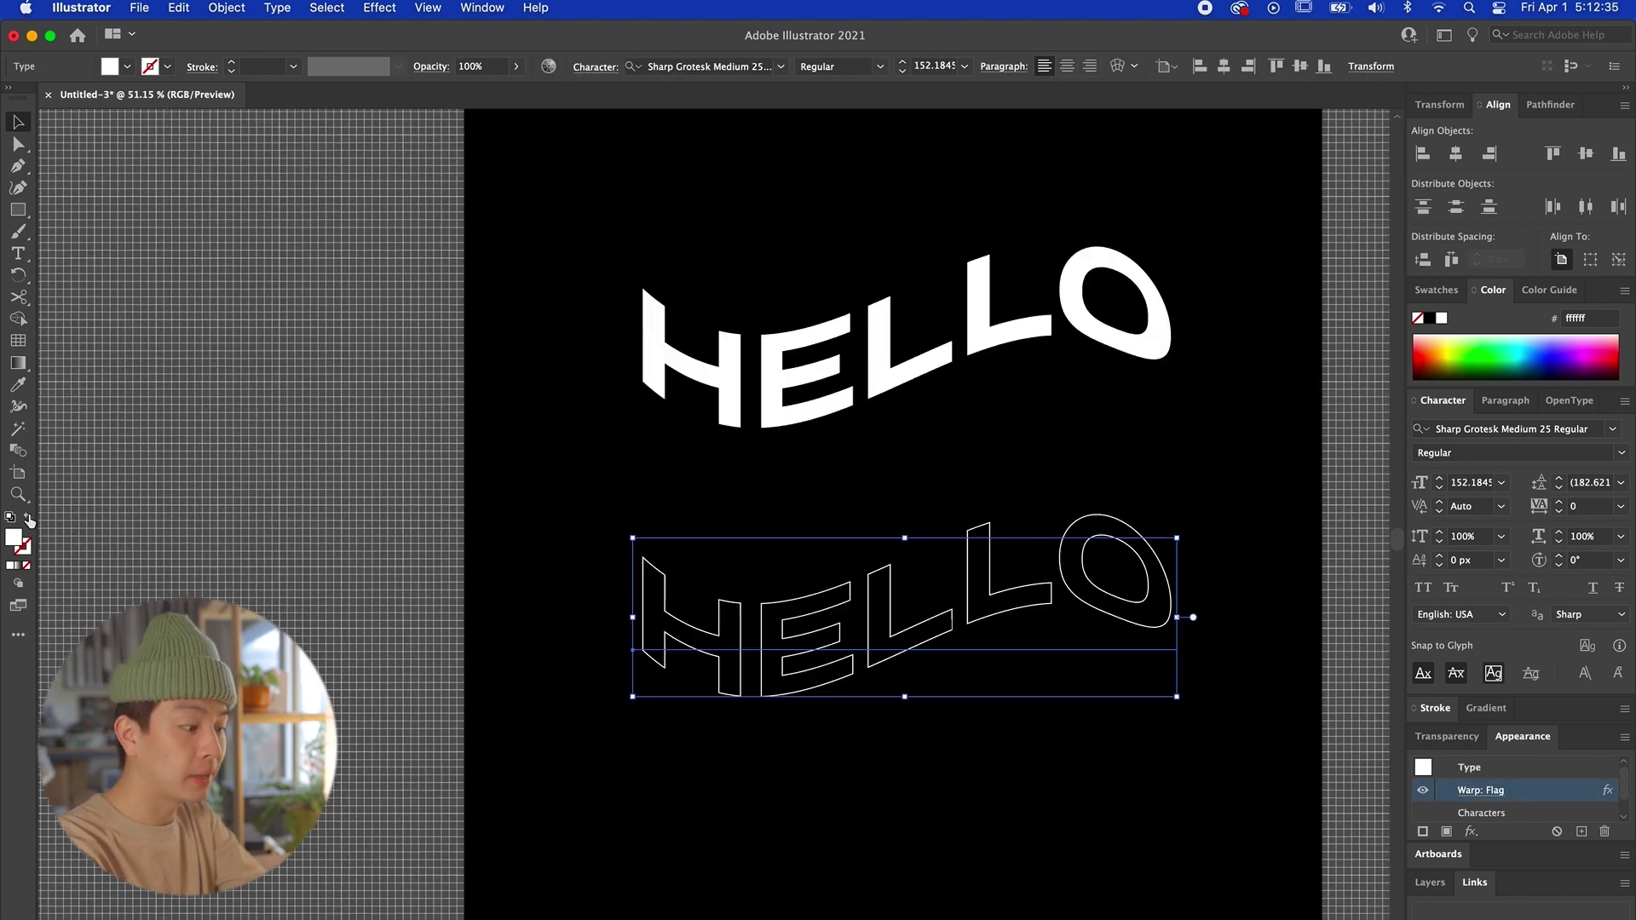
click(383, 555)
scroll(299, 565, right, 2)
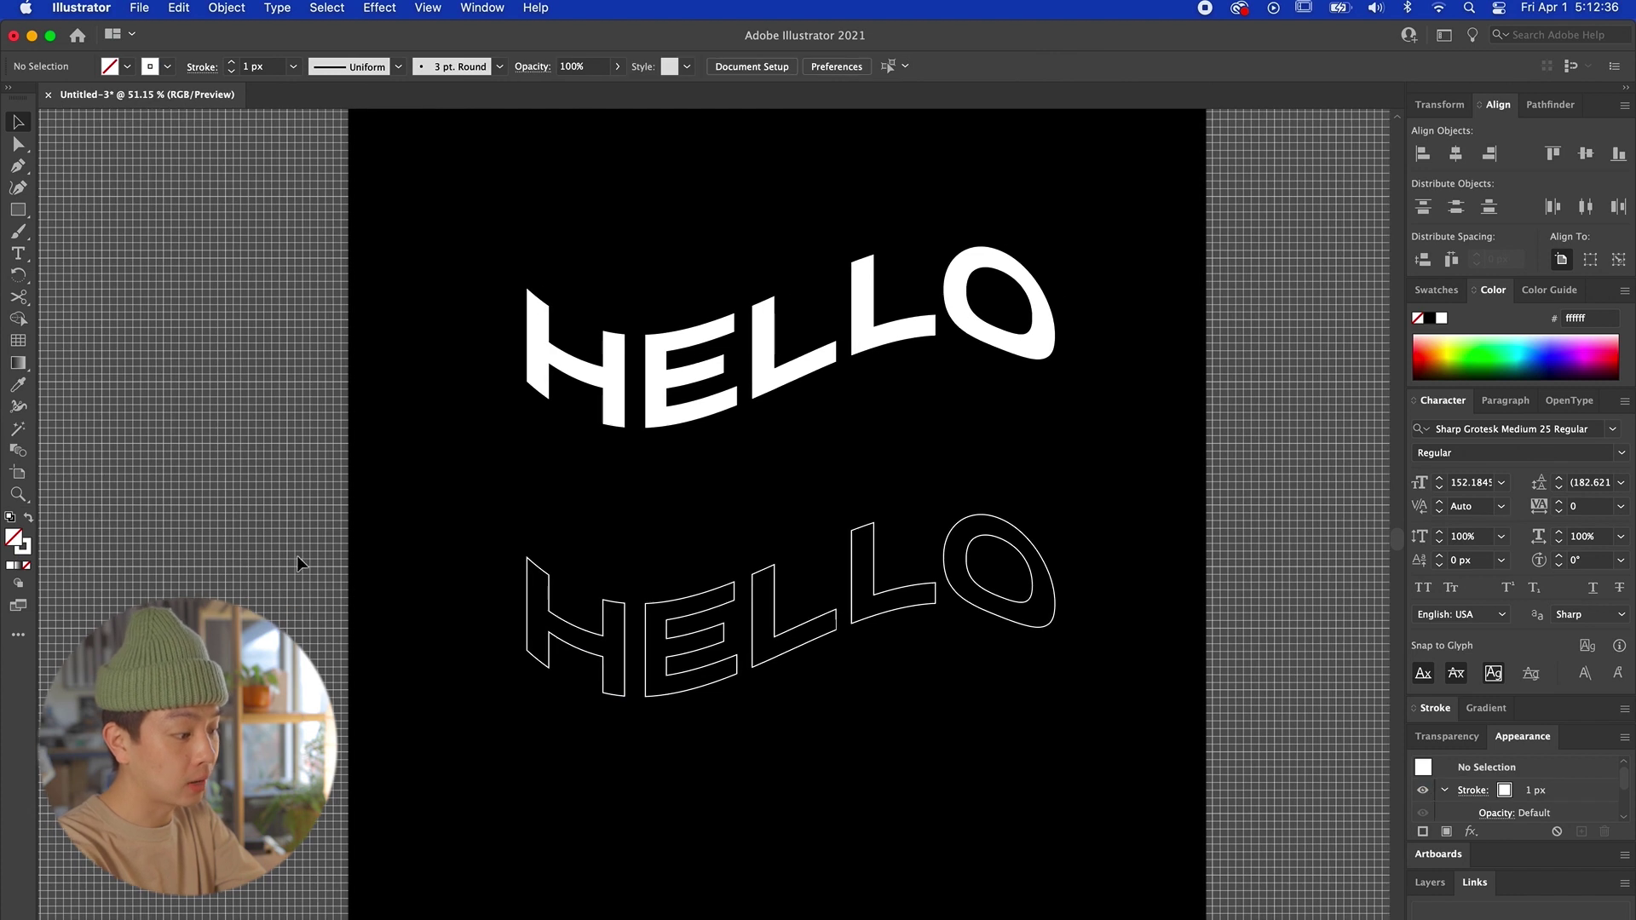
Step: Unlock all objects and duplicate the artboard with its artwork to the right of the original
key(super+minus)
key(super+minus)
scroll(968, 500, right, 2)
key(super+a)
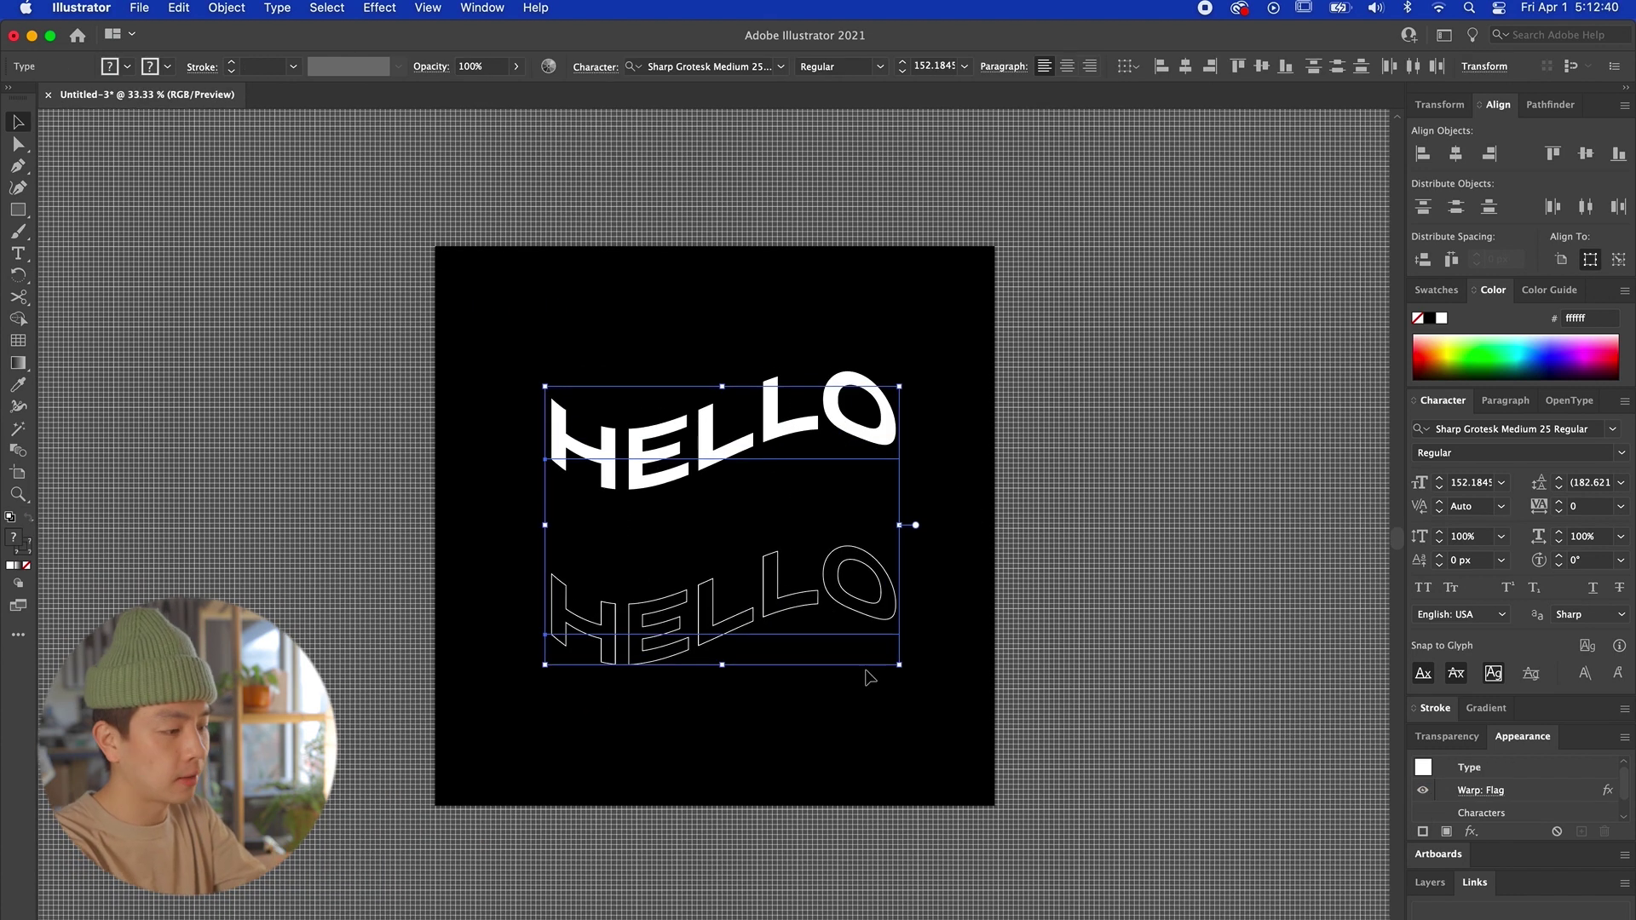
click(869, 677)
scroll(937, 724, left, 3)
key(shift+o)
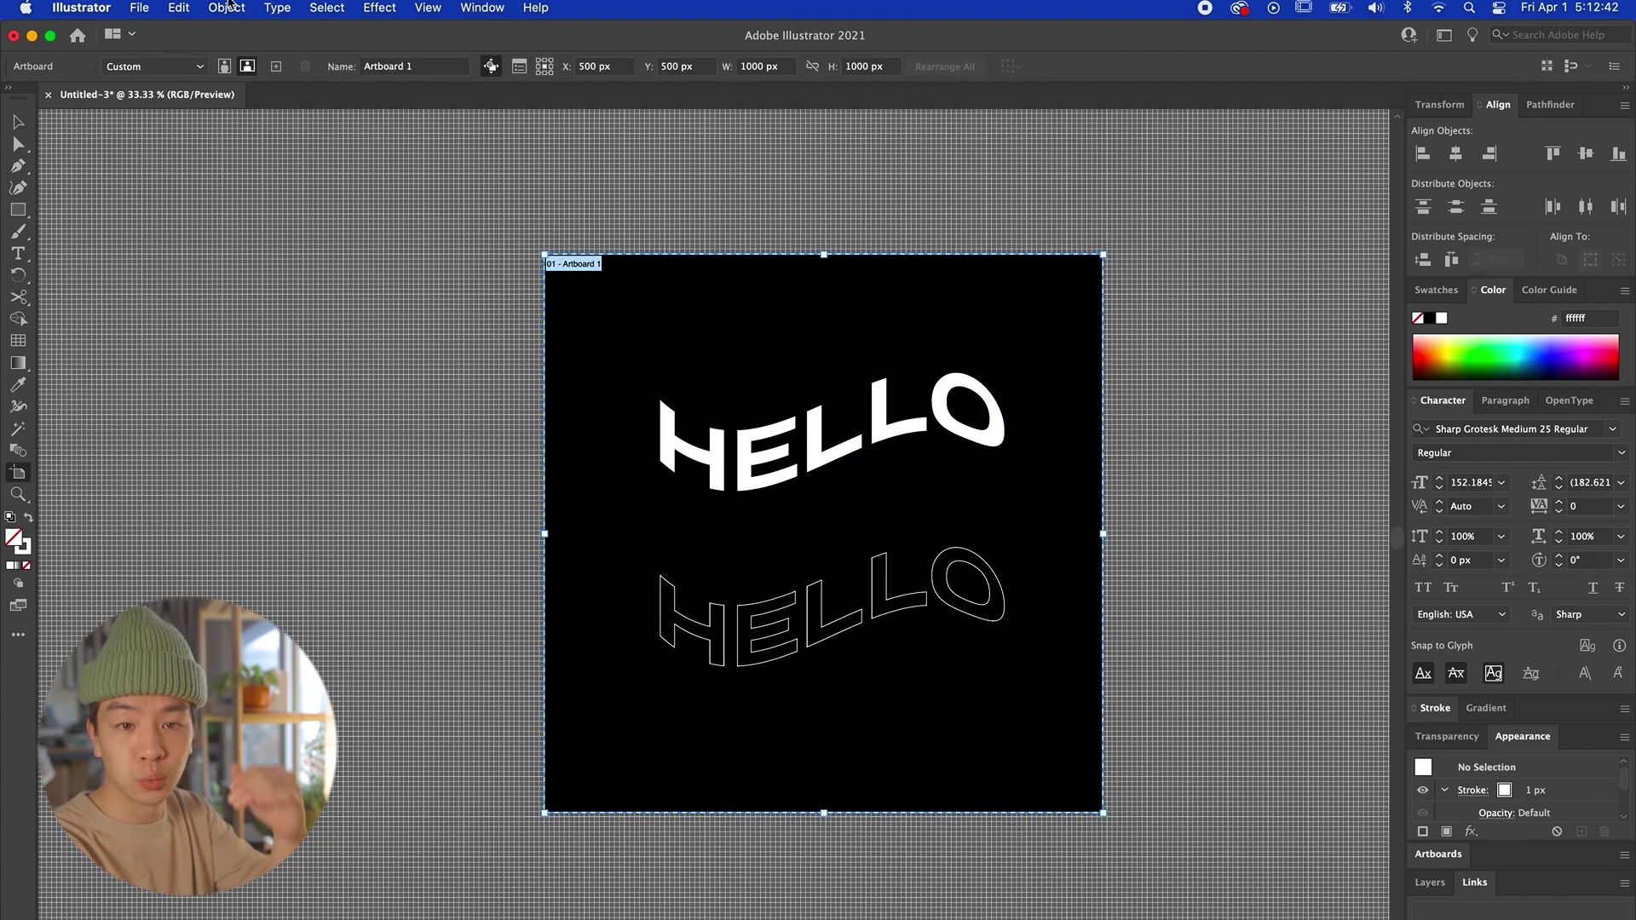
click(227, 8)
click(263, 165)
scroll(252, 429, right, 10)
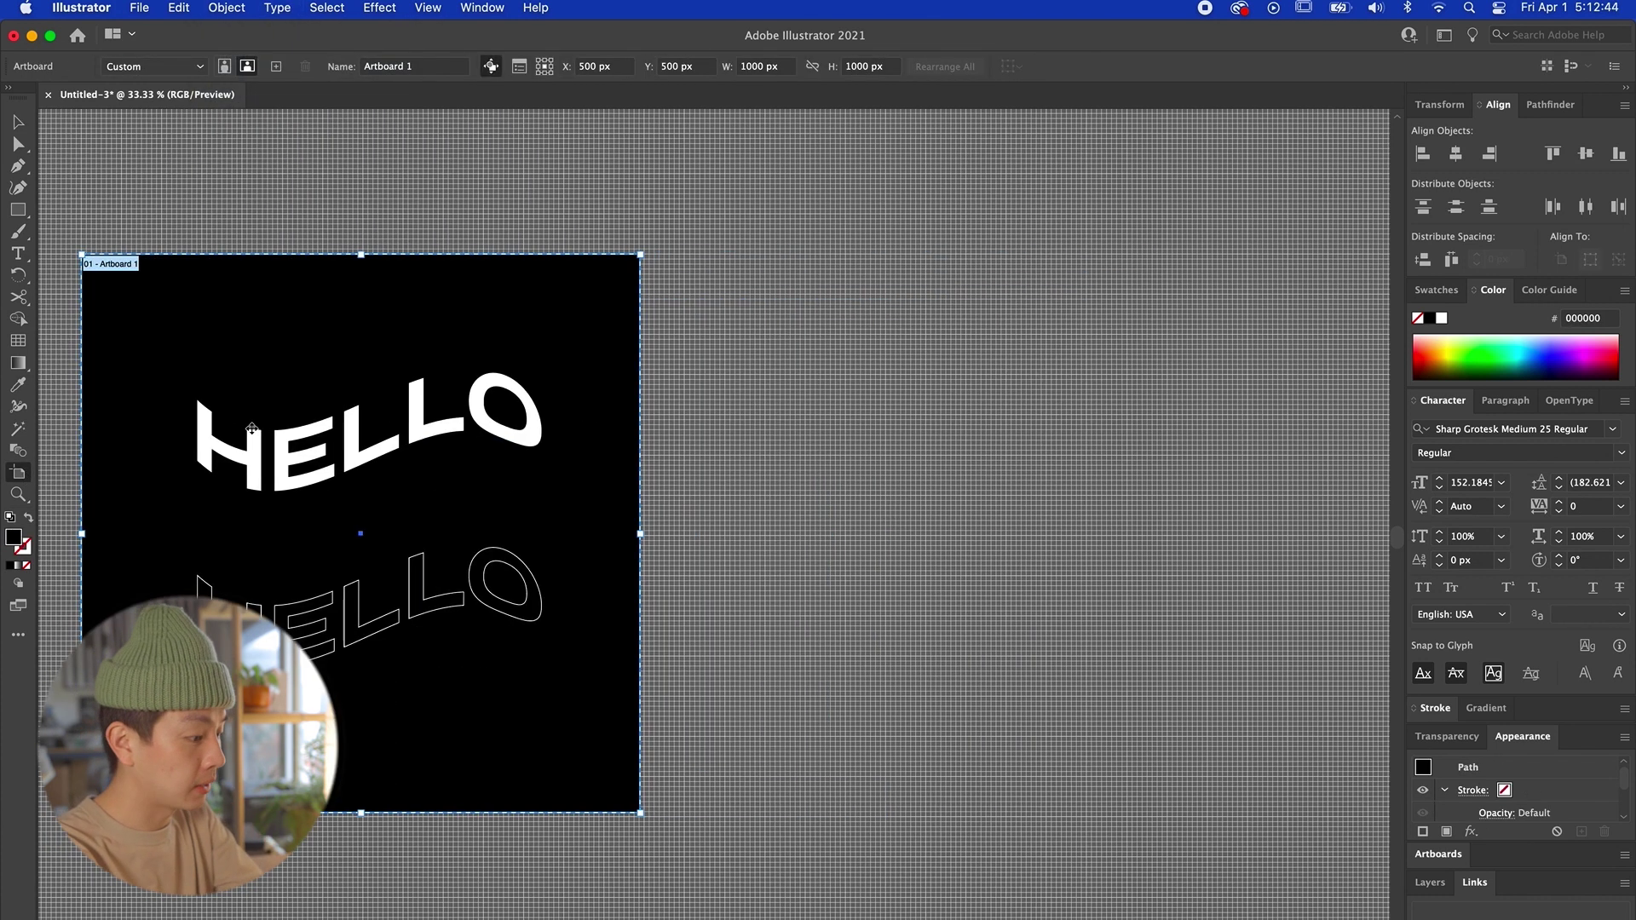
drag(252, 429, 869, 446)
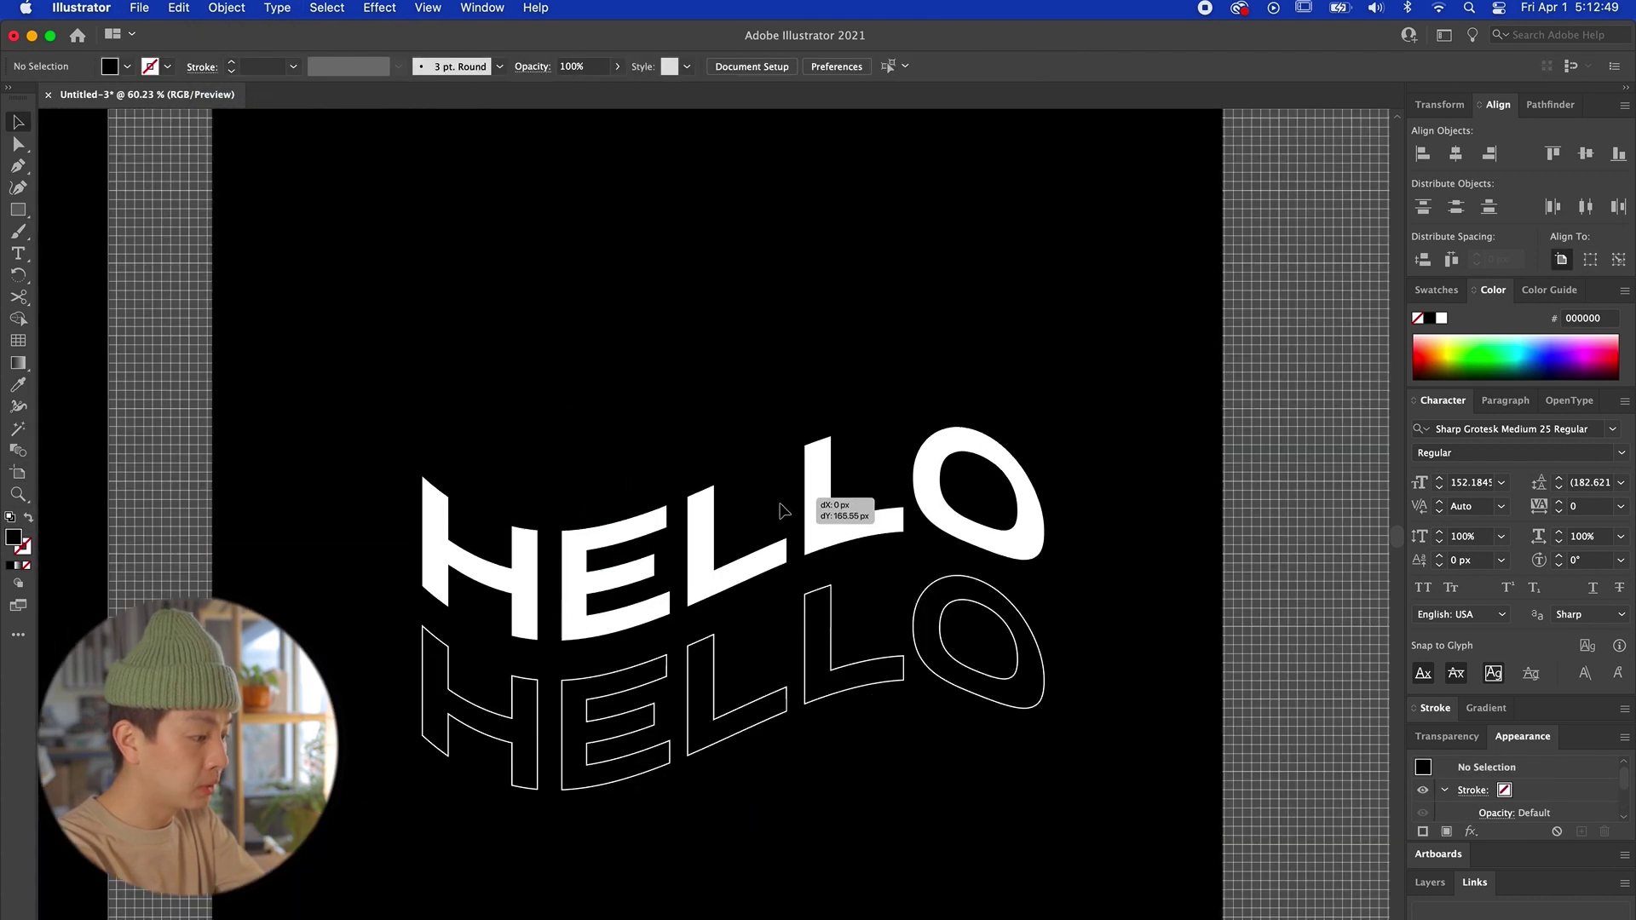
Step: Duplicate the solid and outlined HELLO pair repeatedly downward to build a stacked column on the copied artboard
drag(779, 511, 782, 520)
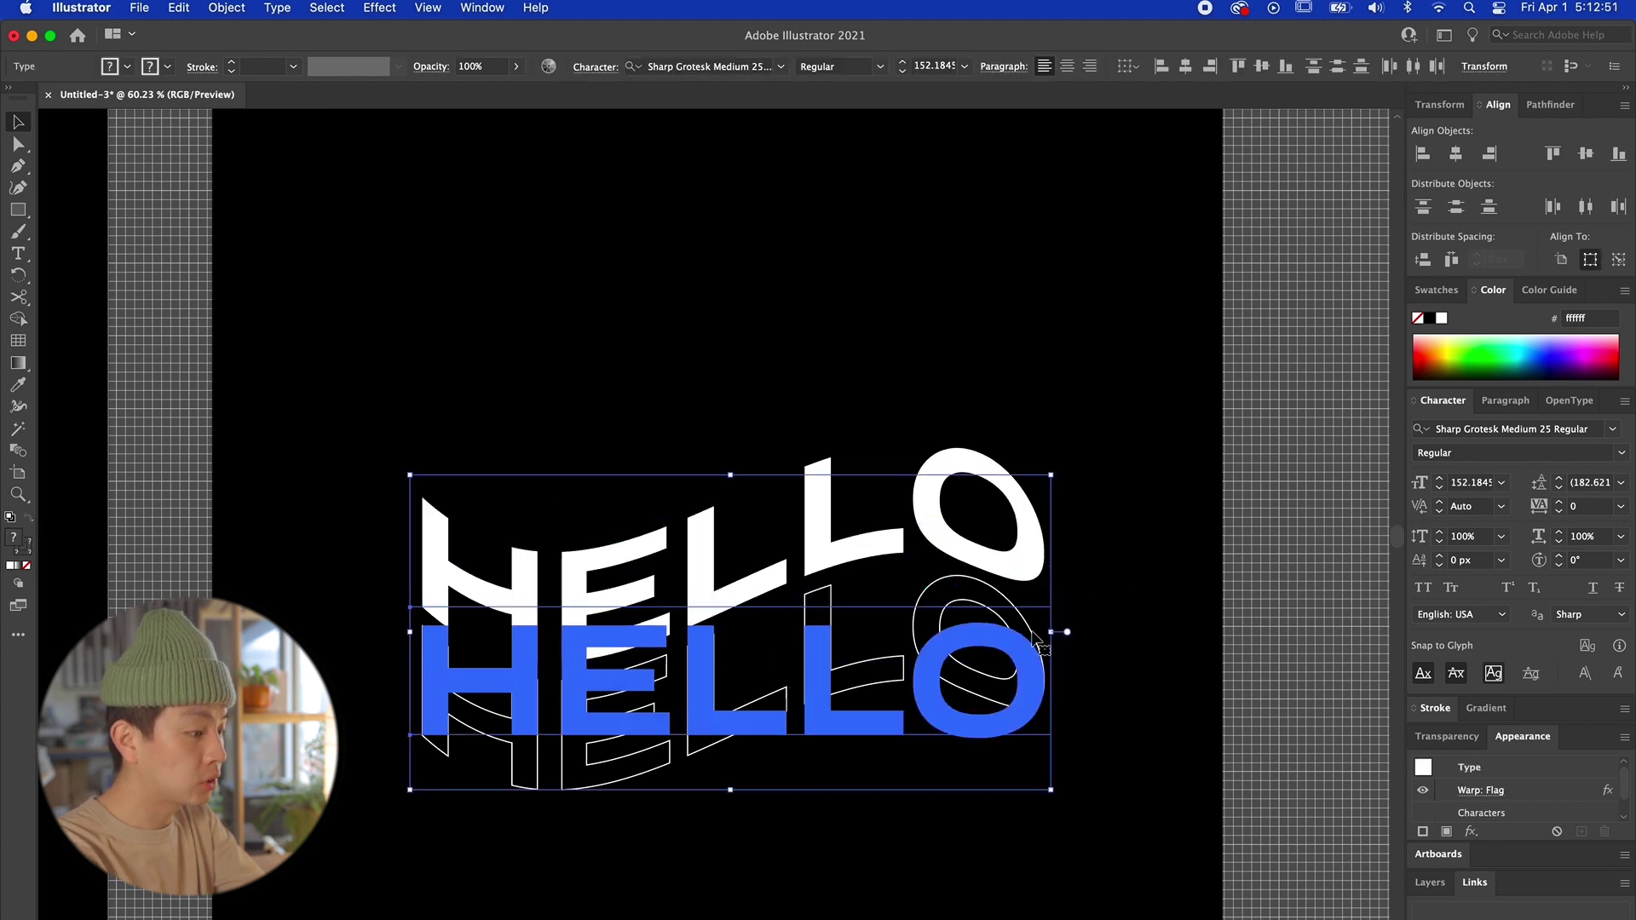
drag(856, 327, 1015, 503)
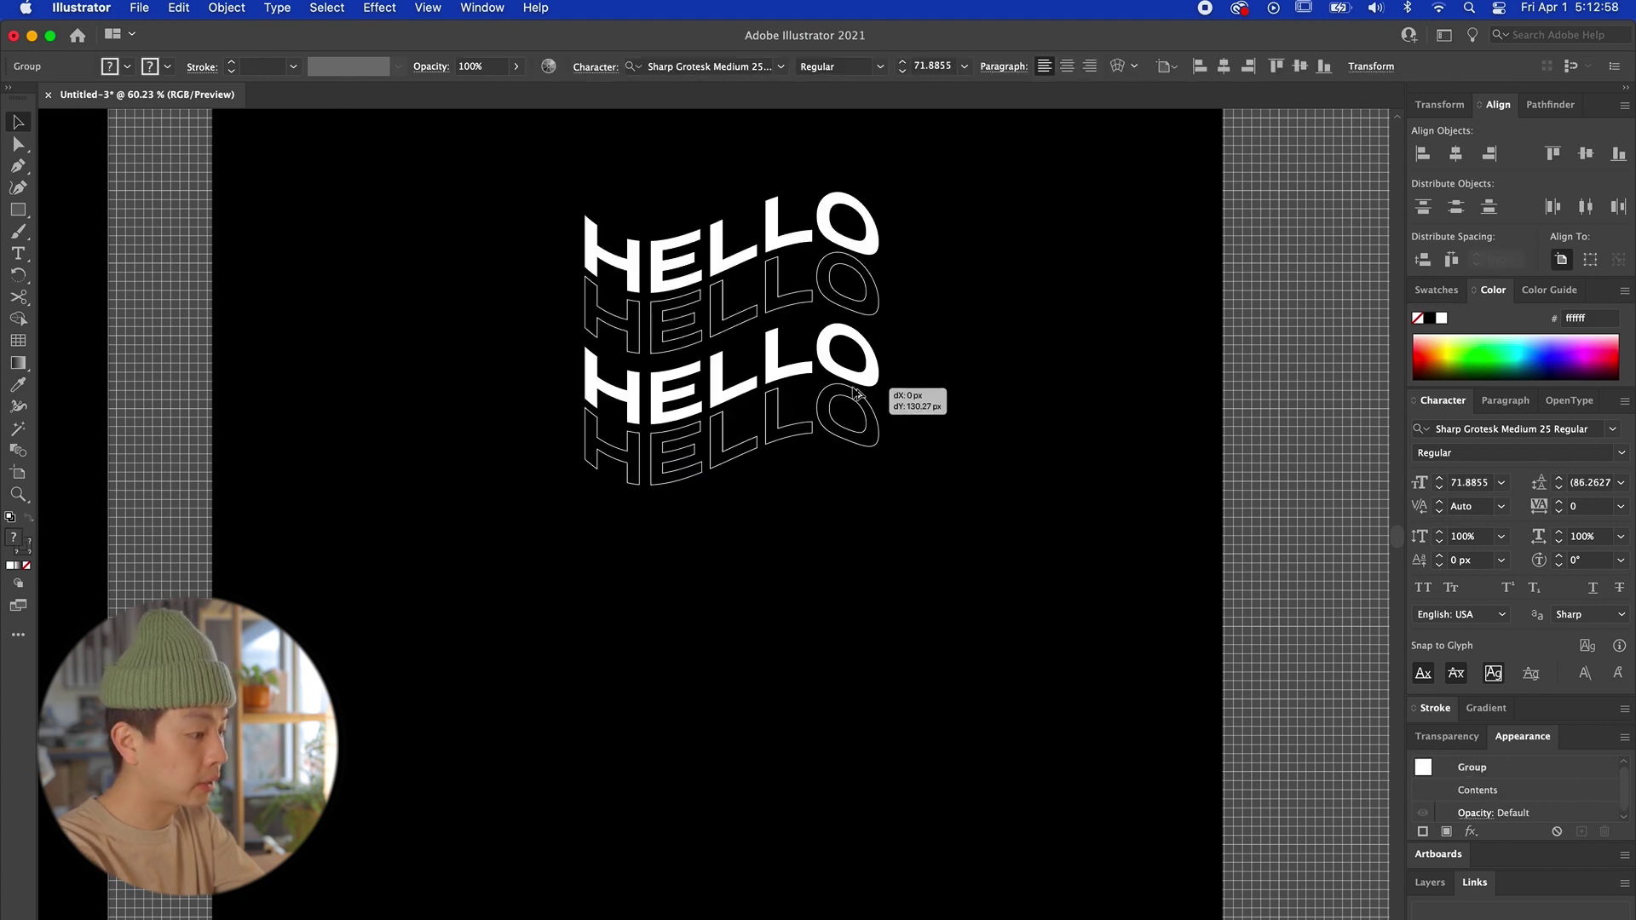
key(super+d)
key(super+d)
key(super+d)
key(super+d)
key(super+d)
key(super+d)
Step: Reposition the stacked HELLO column and scale it down to about 72 px type, spanning the second artboard's height
key(super+minus)
key(super+minus)
scroll(1015, 504, up, 2)
scroll(1015, 505, up, 2)
drag(639, 173, 975, 887)
scroll(975, 887, up, 3)
drag(853, 603, 852, 451)
scroll(841, 460, down, 3)
drag(960, 677, 864, 563)
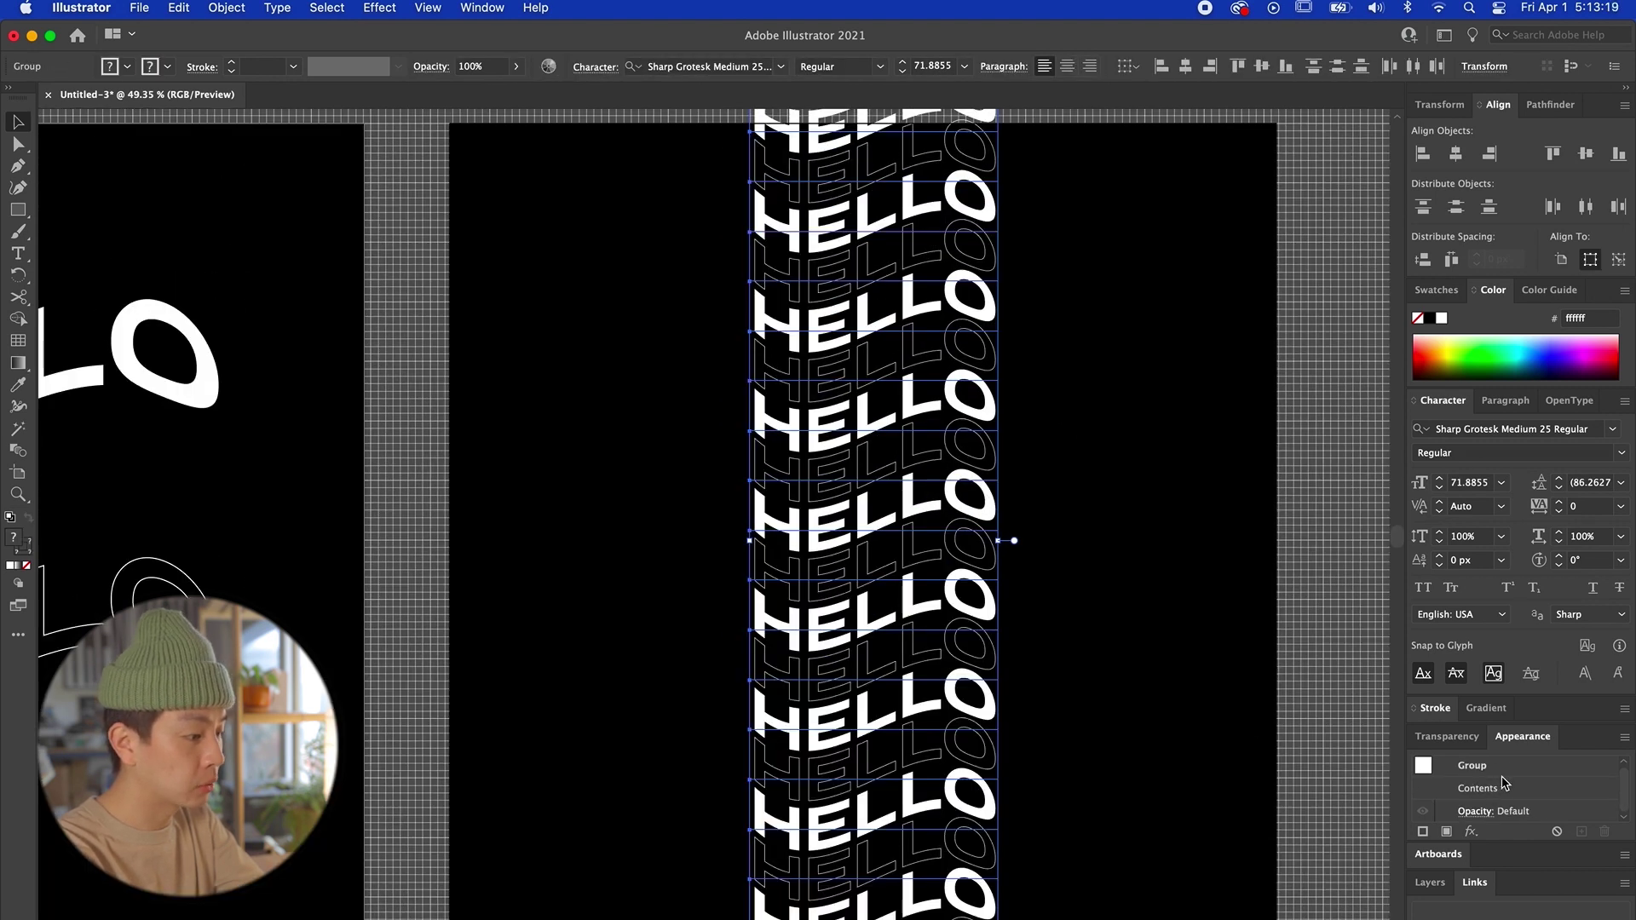
Step: Duplicate the HELLO column side by side to cover the artboard's width and paste a copy of the black square in front
drag(921, 633, 1146, 615)
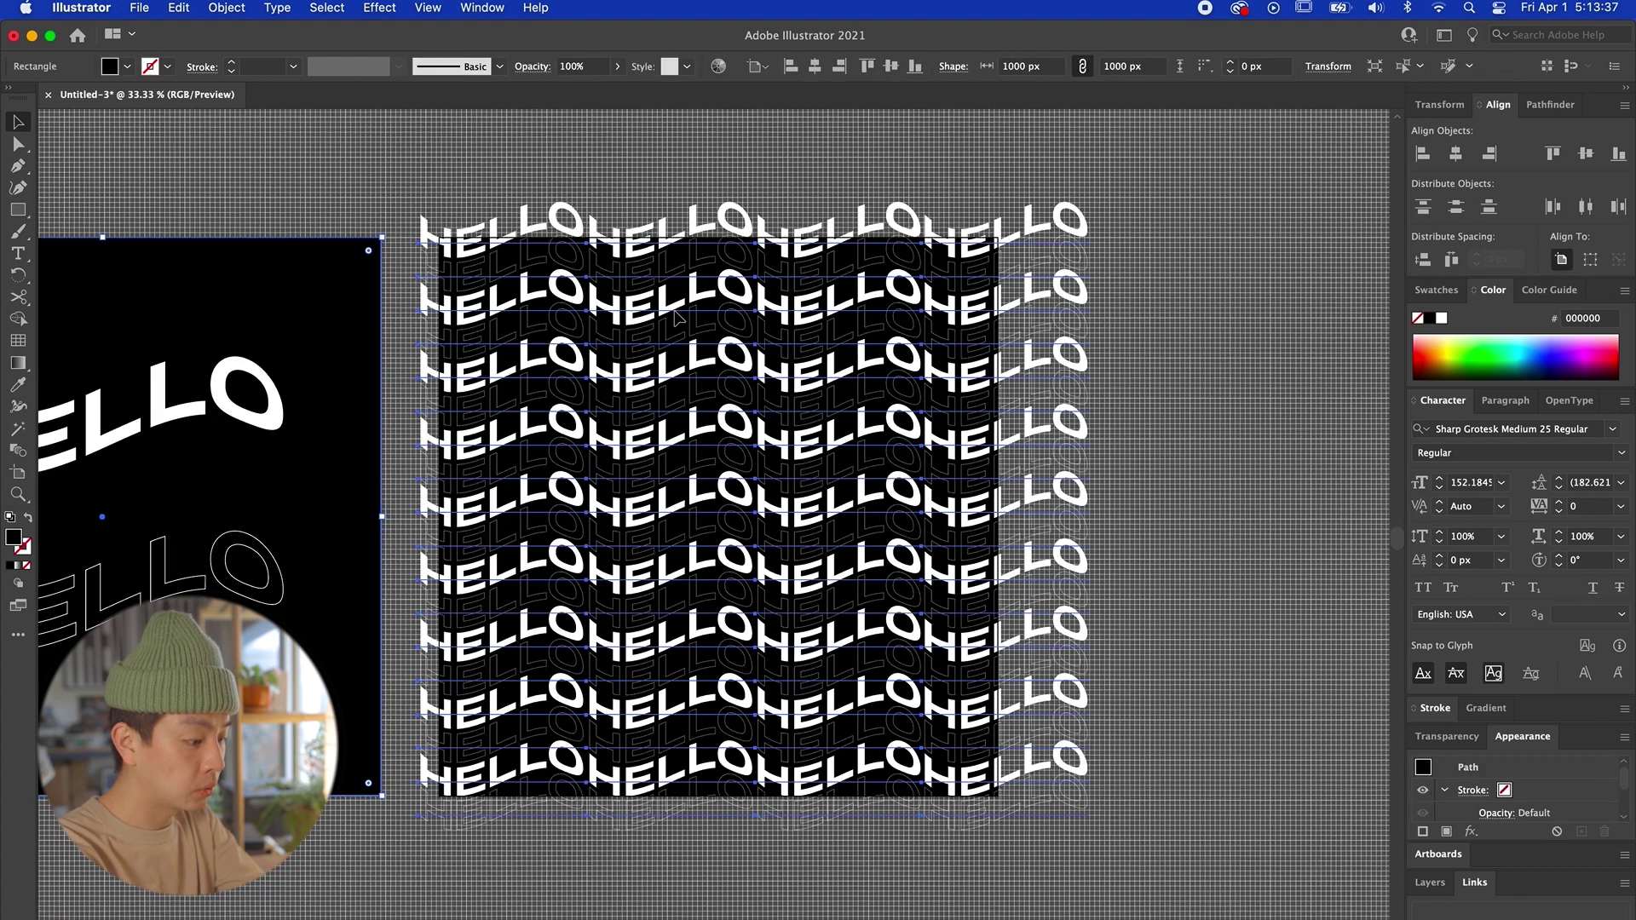
key(super+v)
click(876, 141)
click(858, 266)
shift+click(851, 218)
drag(850, 217, 969, 230)
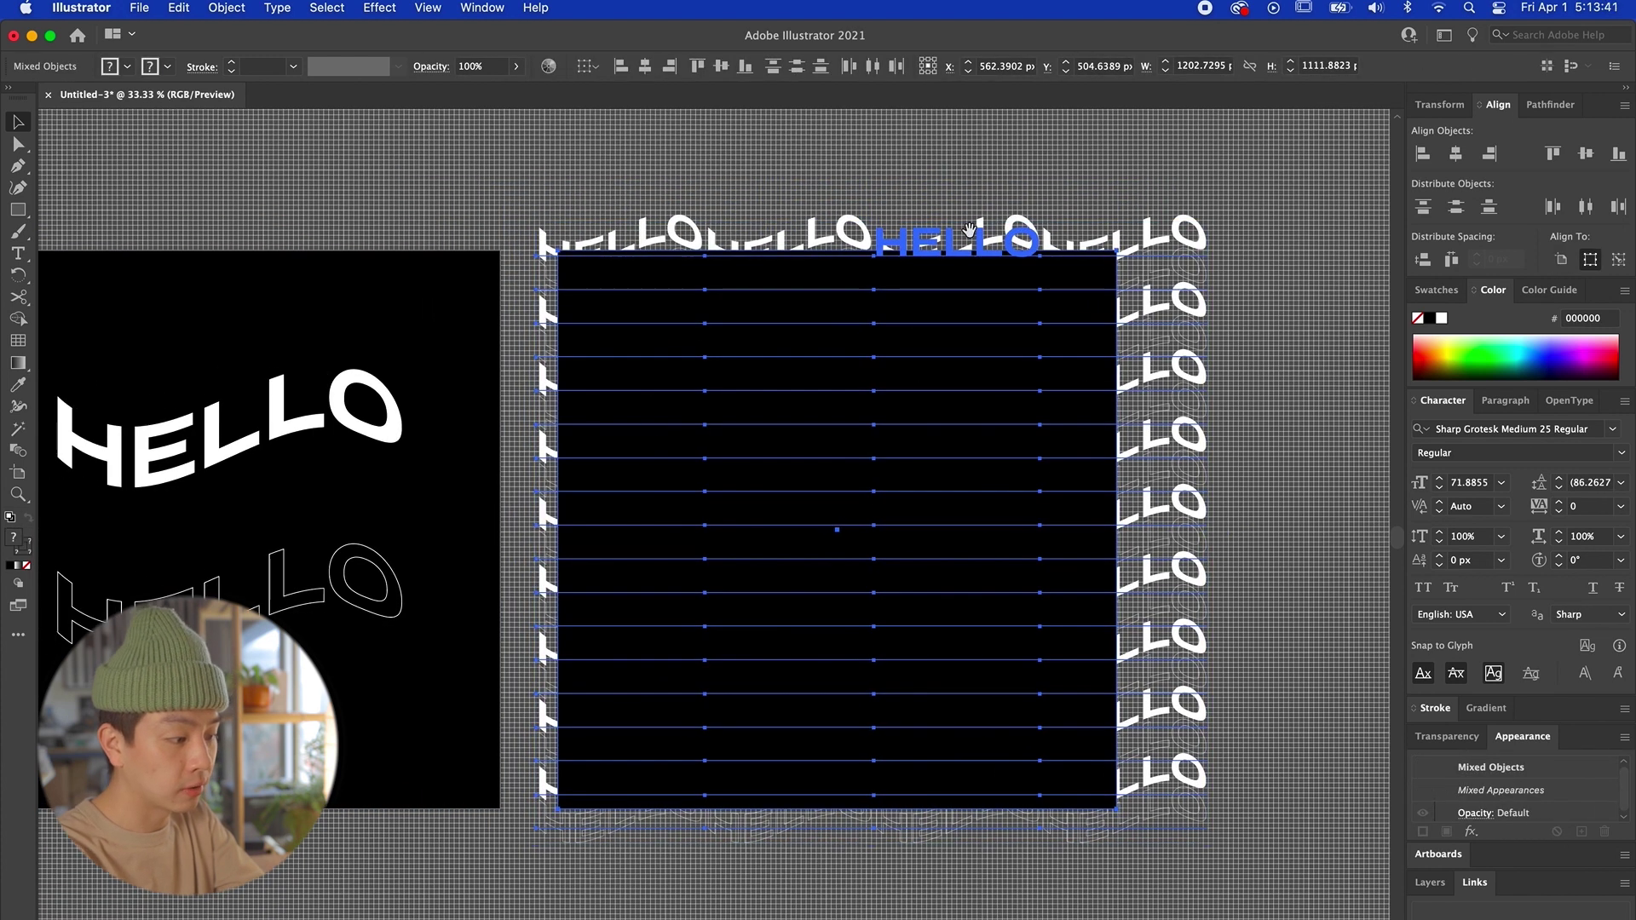
Step: Clip the HELLO columns to the front black square with a clipping mask
right_click(922, 493)
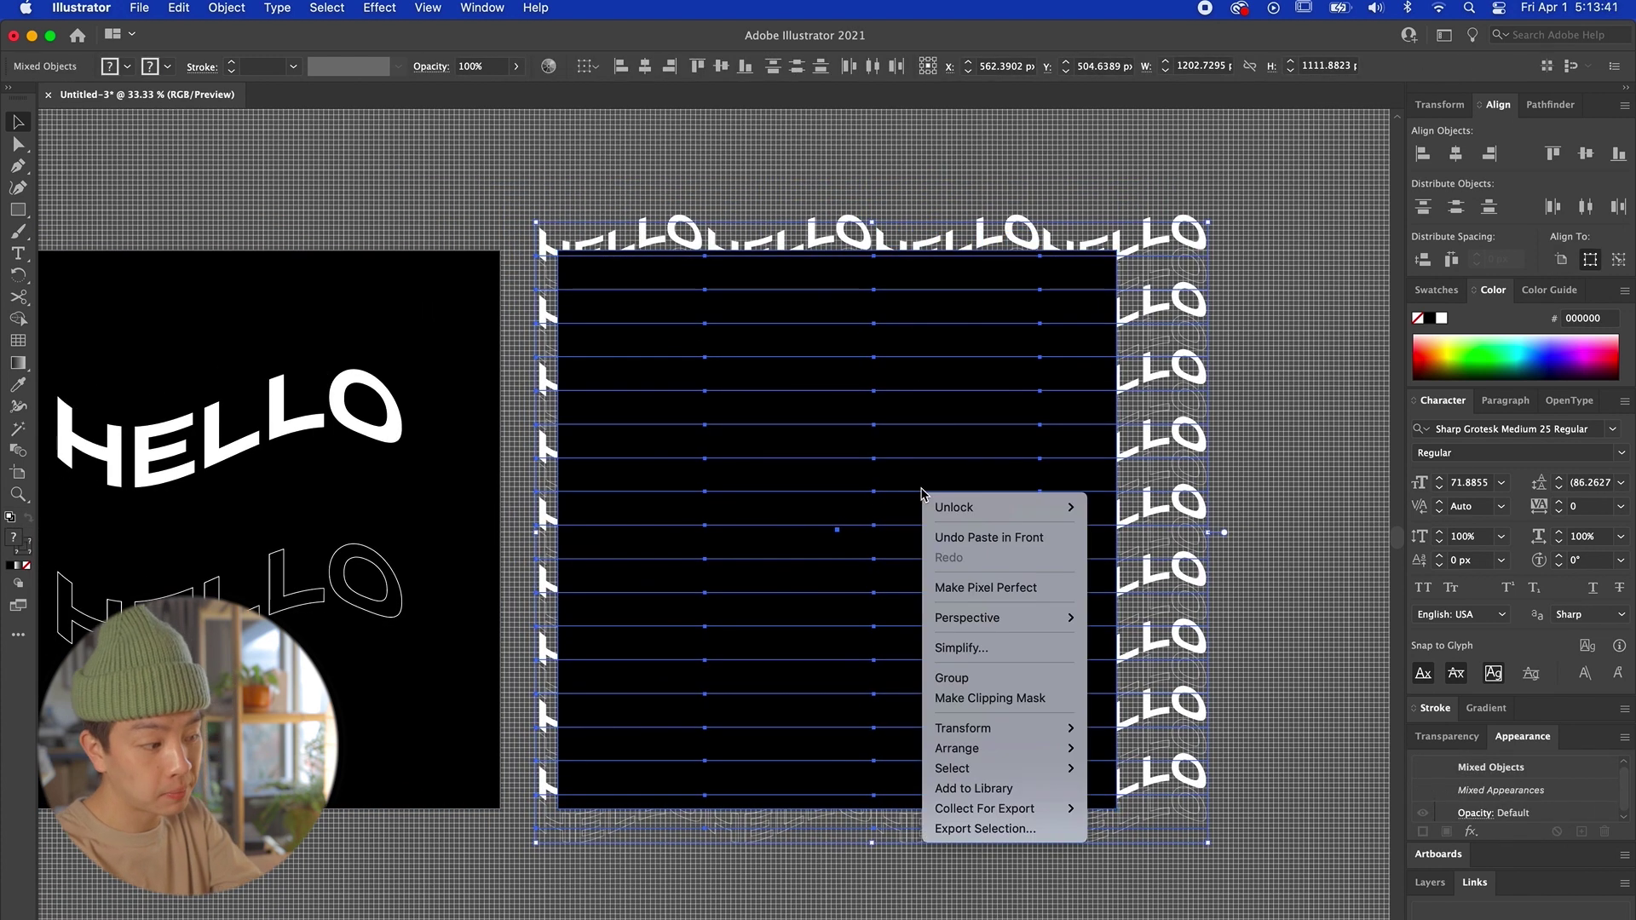
click(972, 696)
click(1251, 588)
scroll(835, 439, up, 5)
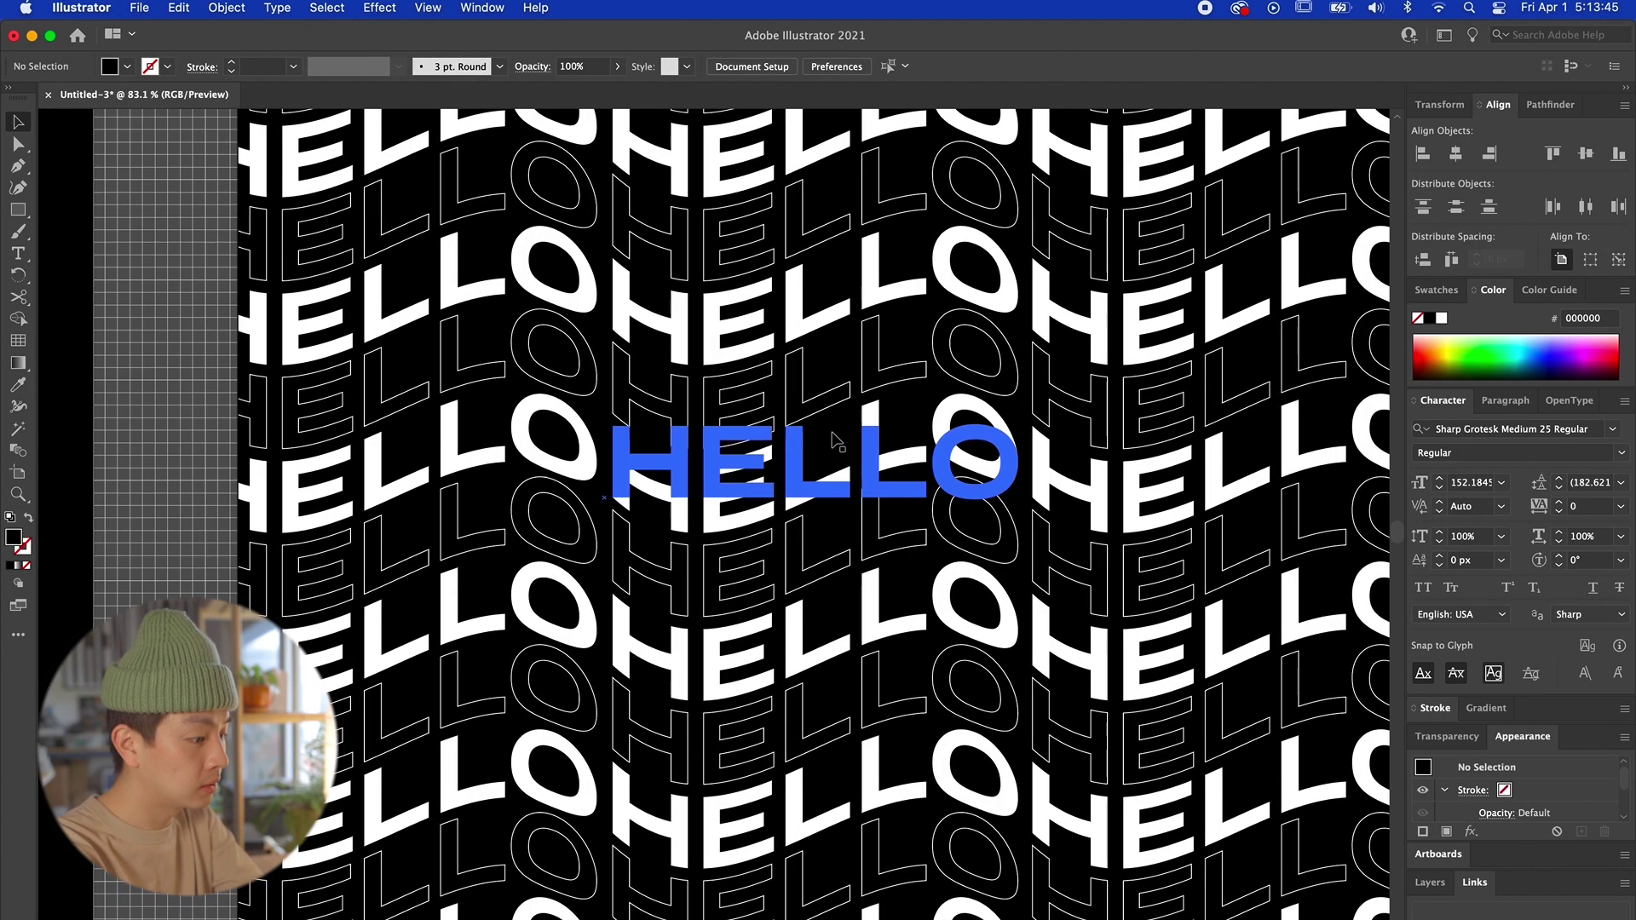
scroll(834, 439, down, 4)
scroll(878, 357, down, 3)
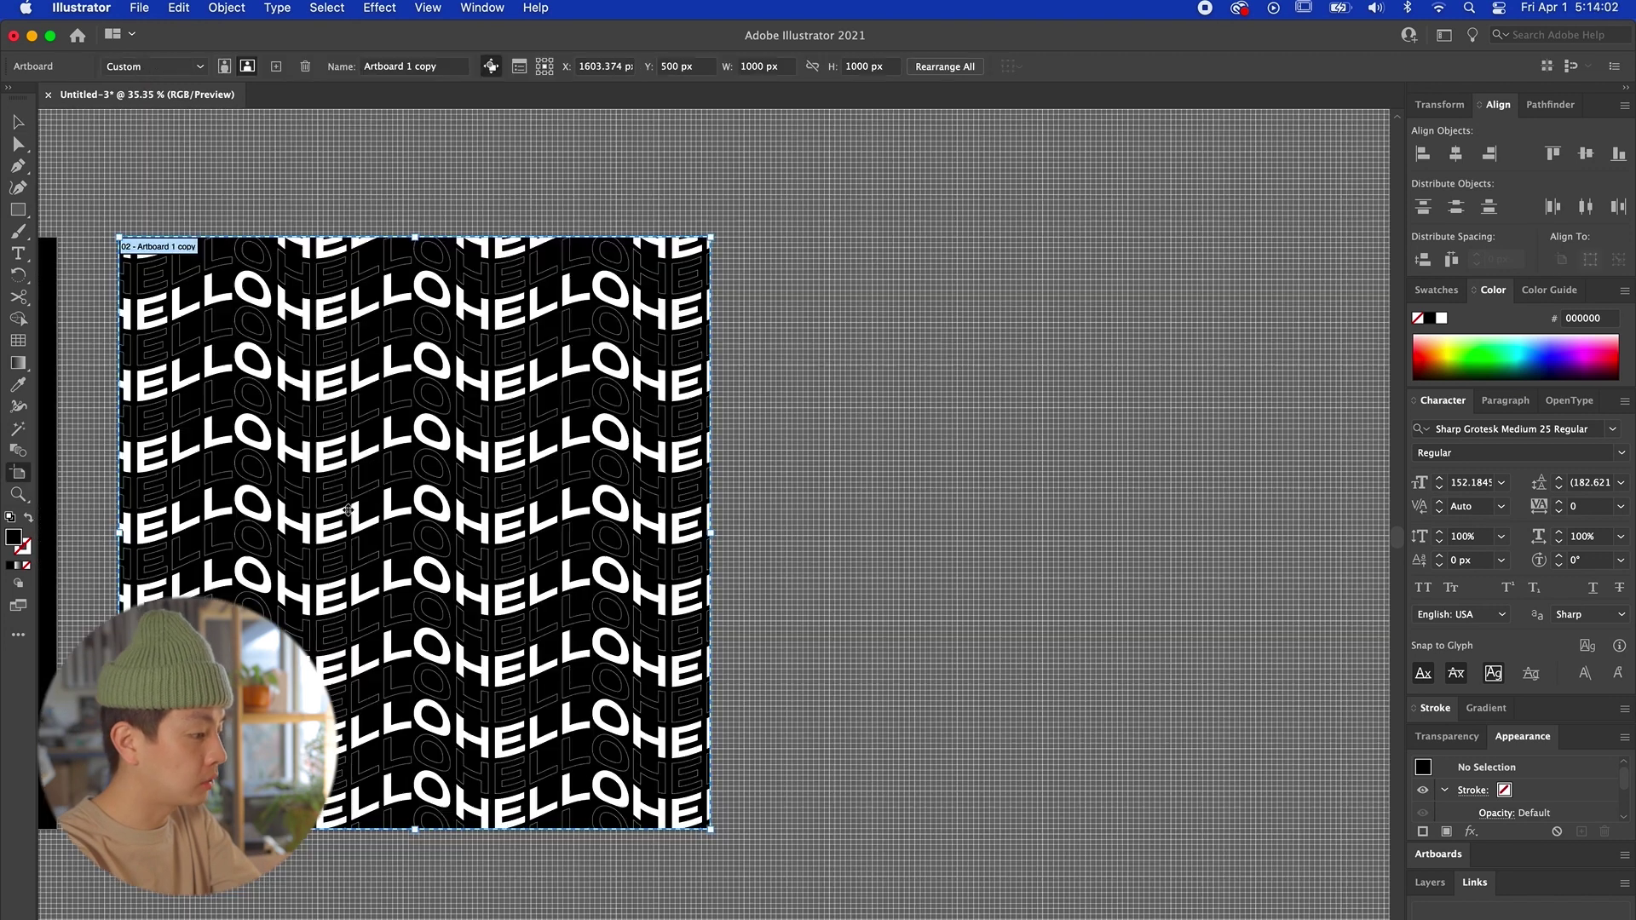
Step: Duplicate the patterned artboard to the right and fill the copy's background square with the red-orange swatch f15a24
drag(352, 515, 978, 515)
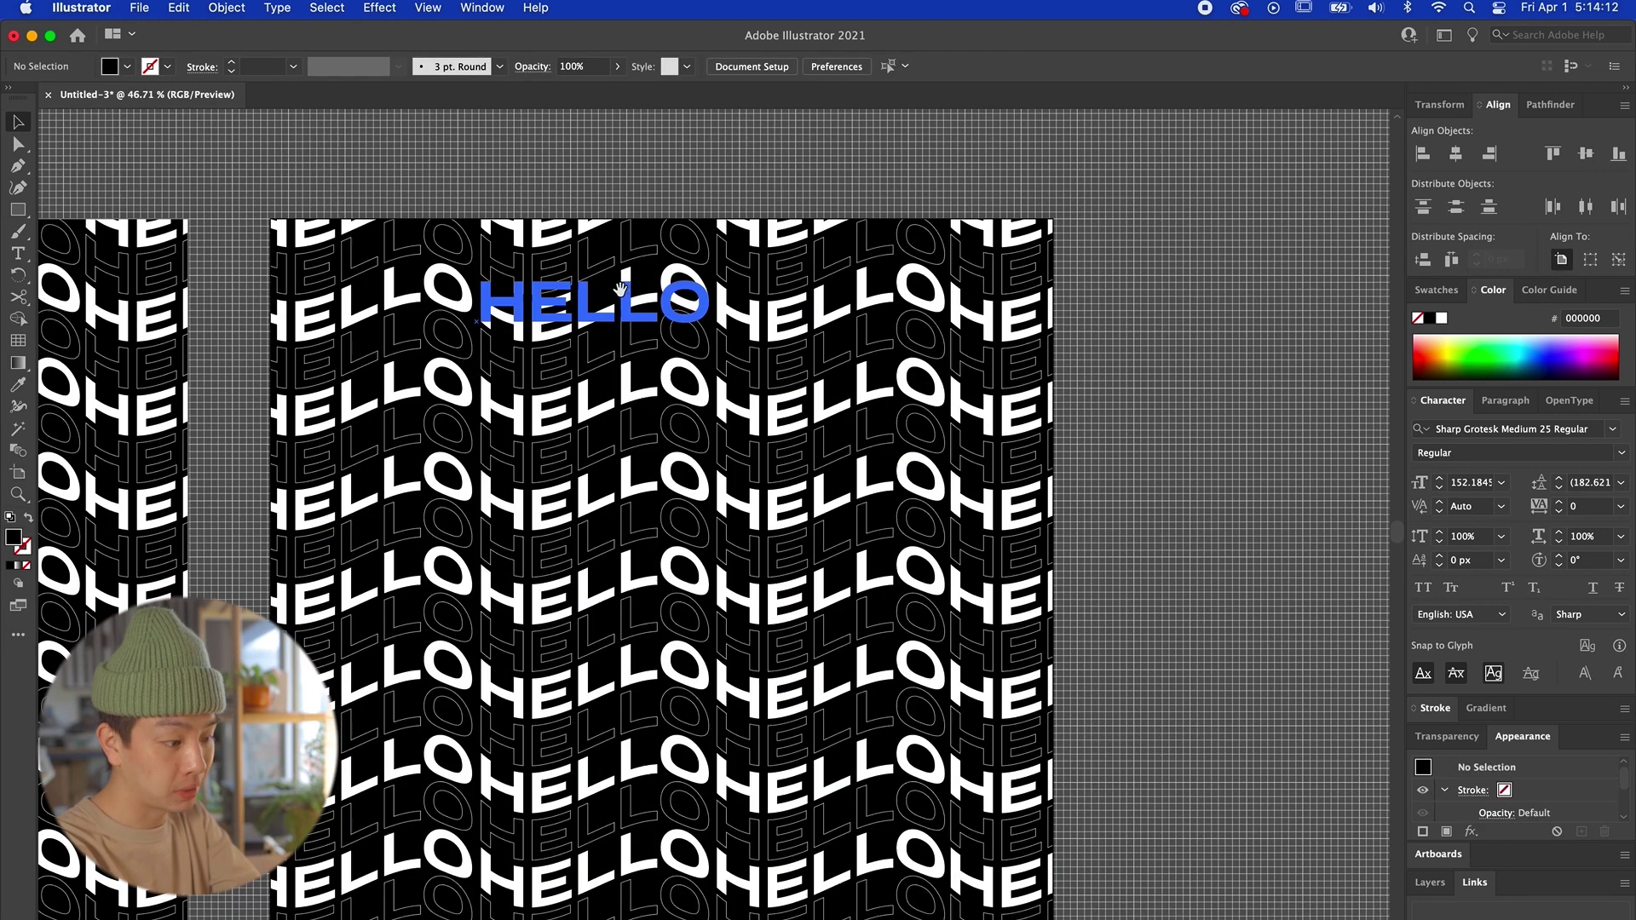
scroll(639, 294, left, 5)
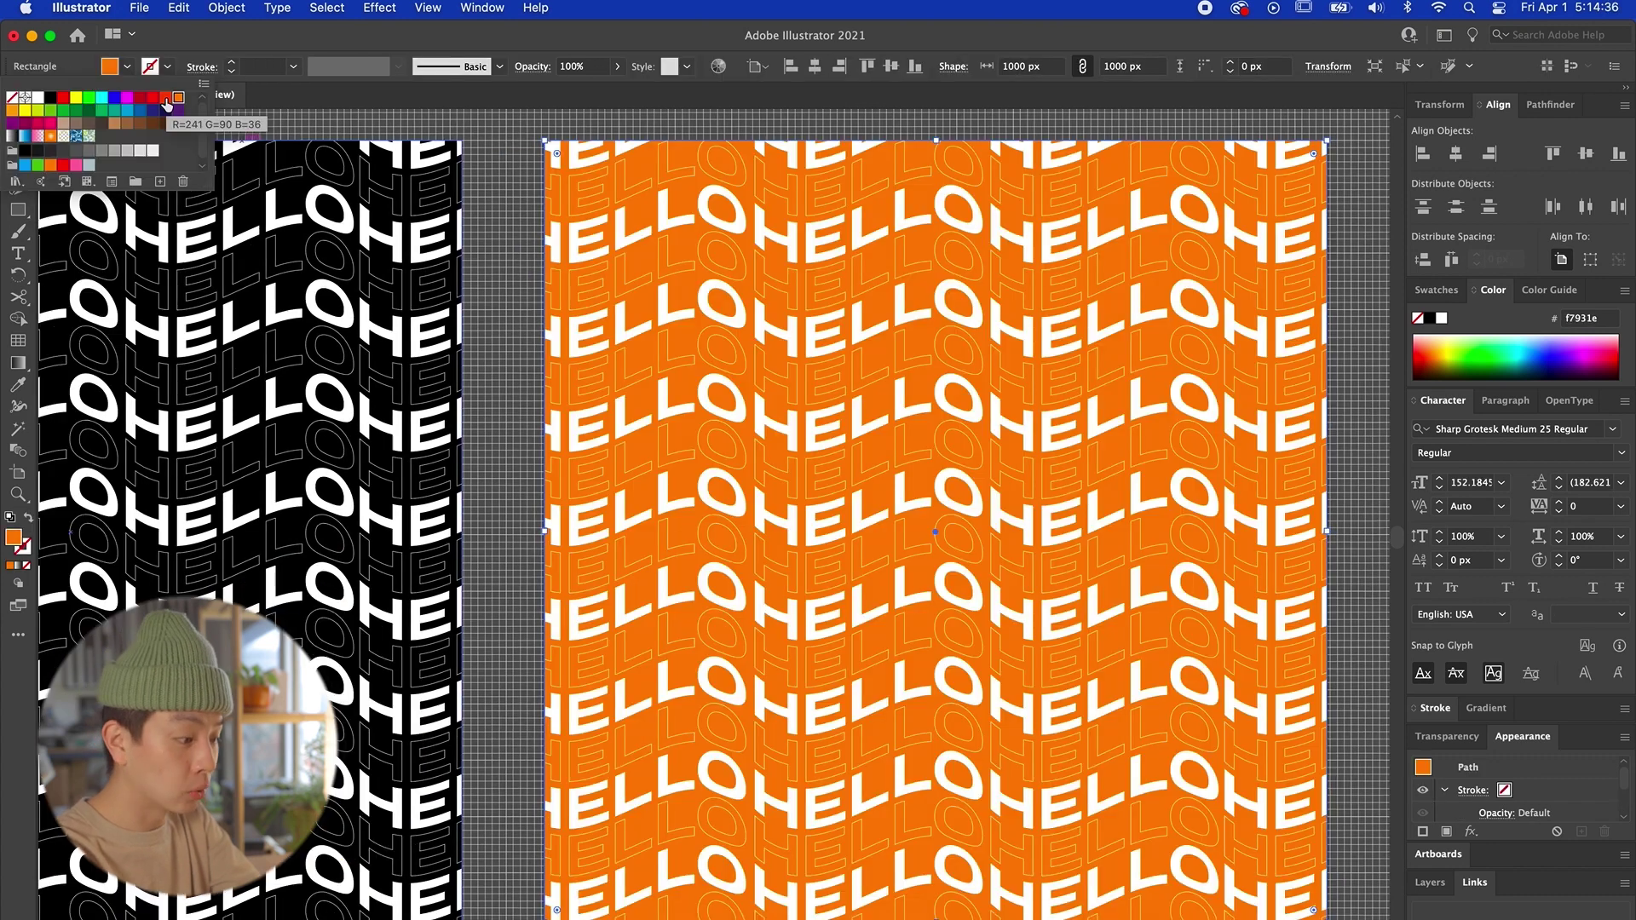
click(166, 99)
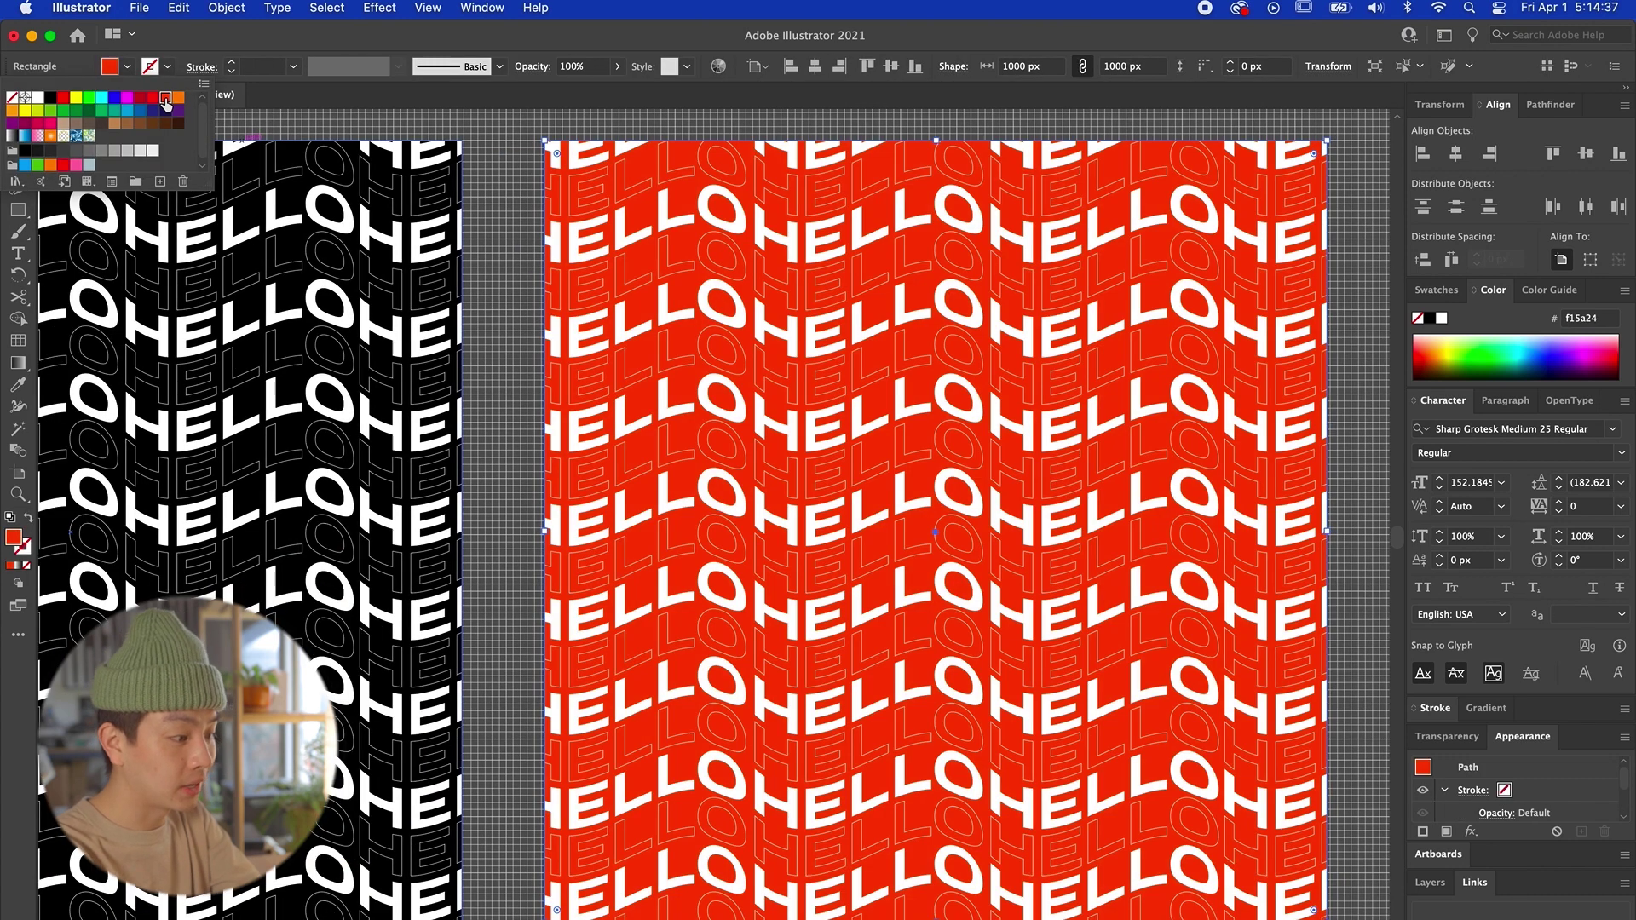
click(427, 274)
click(489, 272)
scroll(489, 273, down, 3)
drag(404, 265, 437, 302)
scroll(660, 356, up, 5)
click(663, 358)
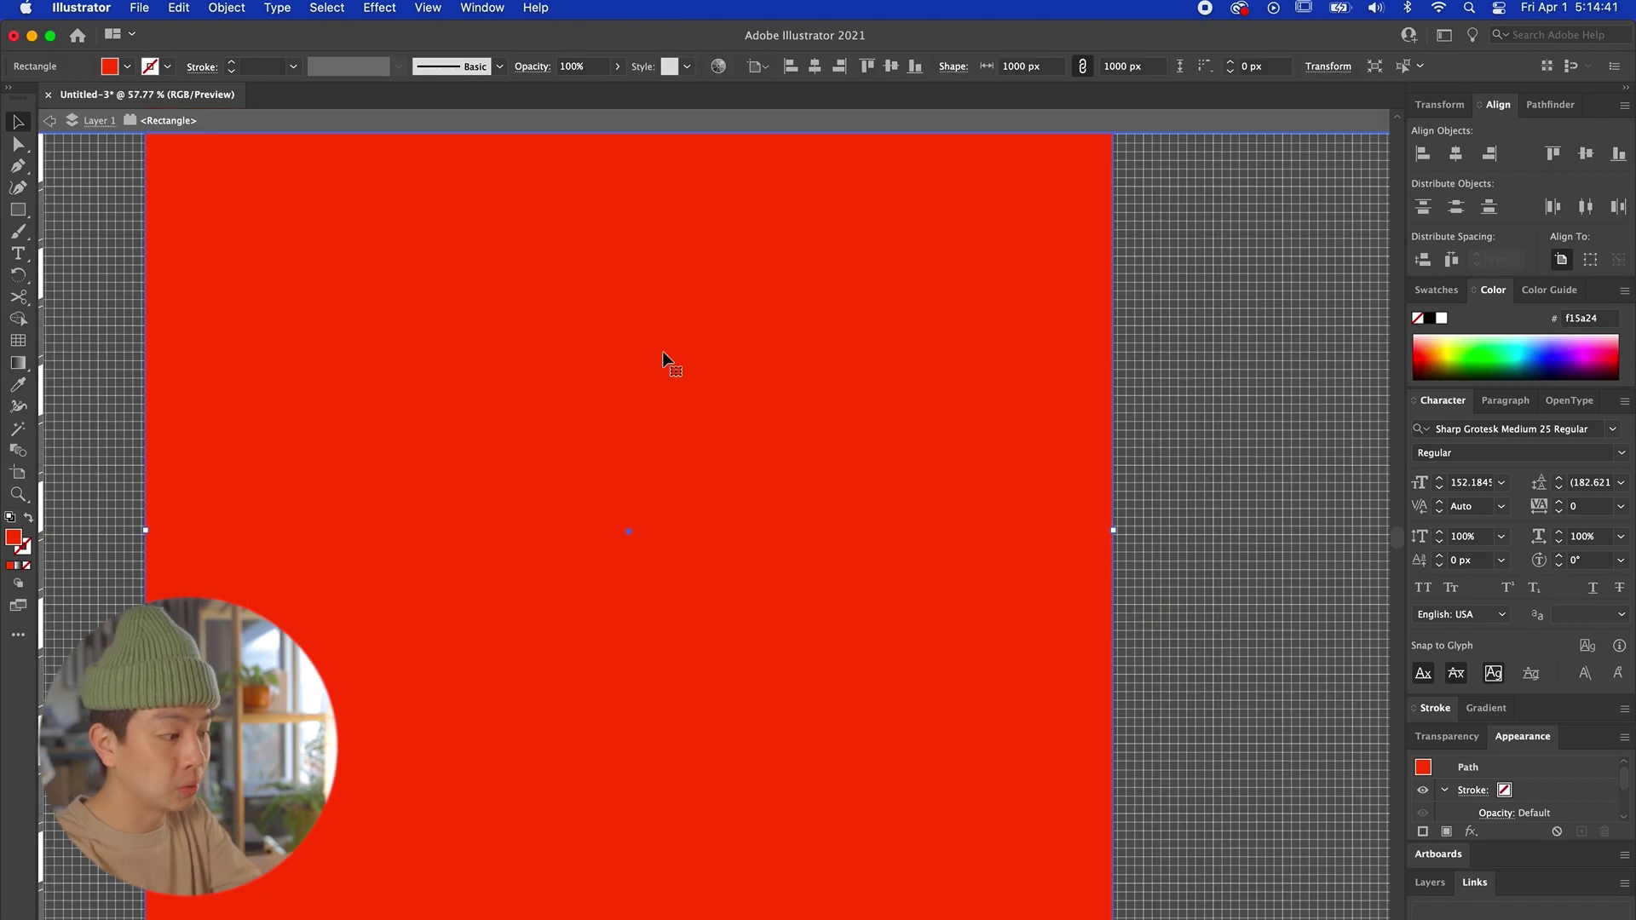
double_click(1246, 417)
Step: Isolate the clip group on the red artboard and select its HELLO lettering, trying the Magic Wand tool
drag(1010, 361, 1176, 403)
scroll(1300, 361, down, 2)
click(860, 217)
scroll(862, 214, up, 3)
drag(861, 215, 801, 182)
scroll(829, 223, down, 2)
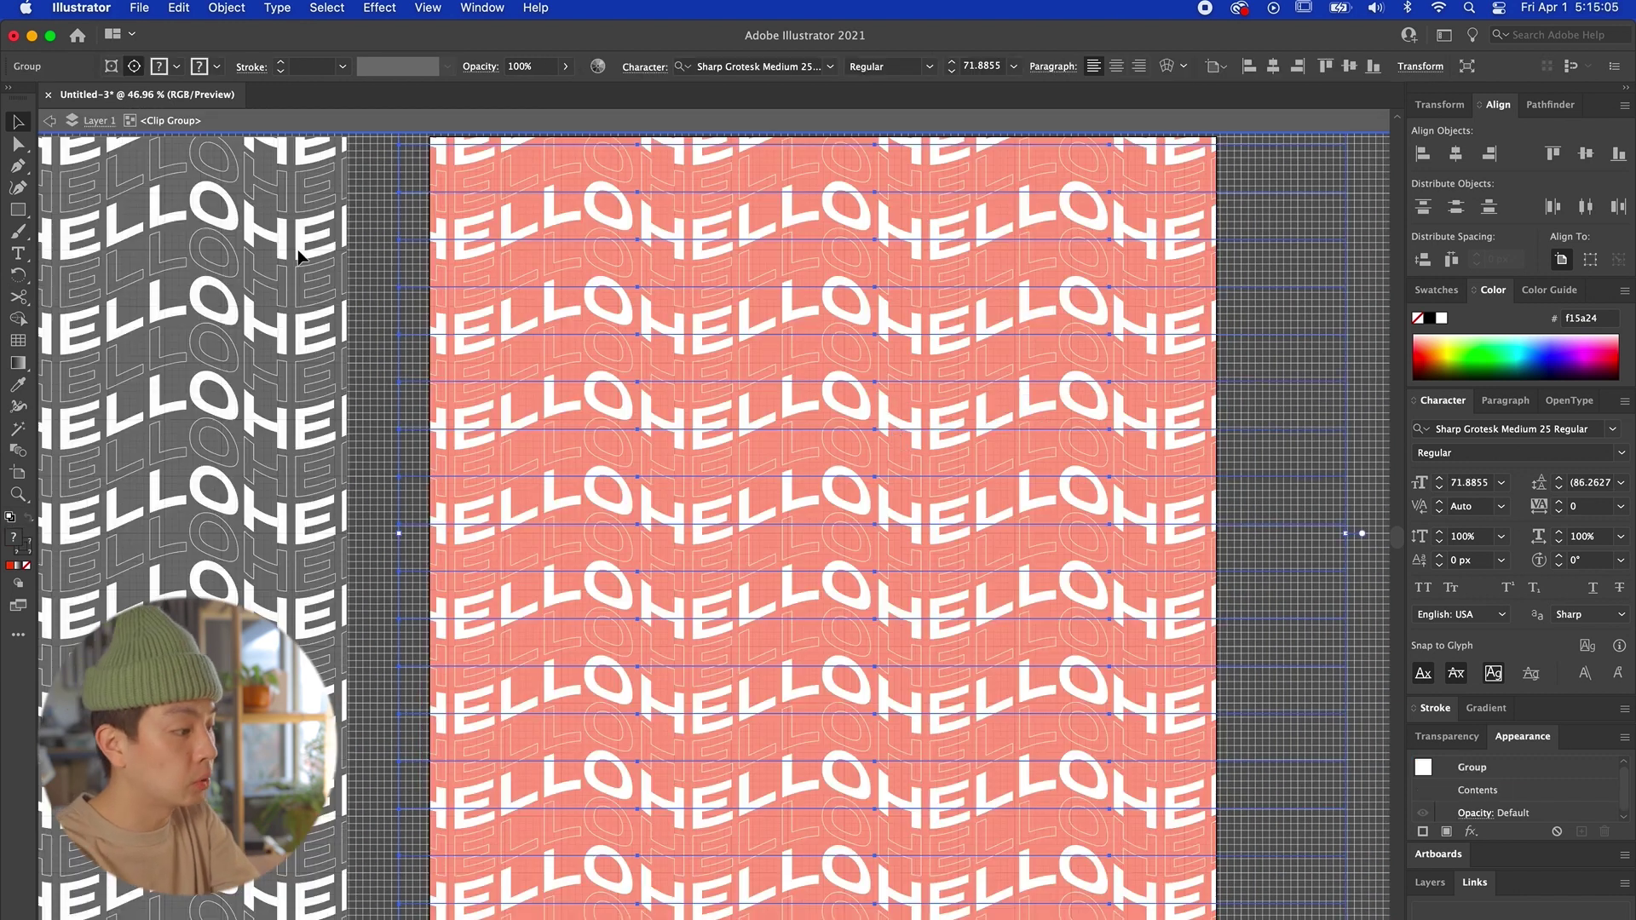
click(17, 428)
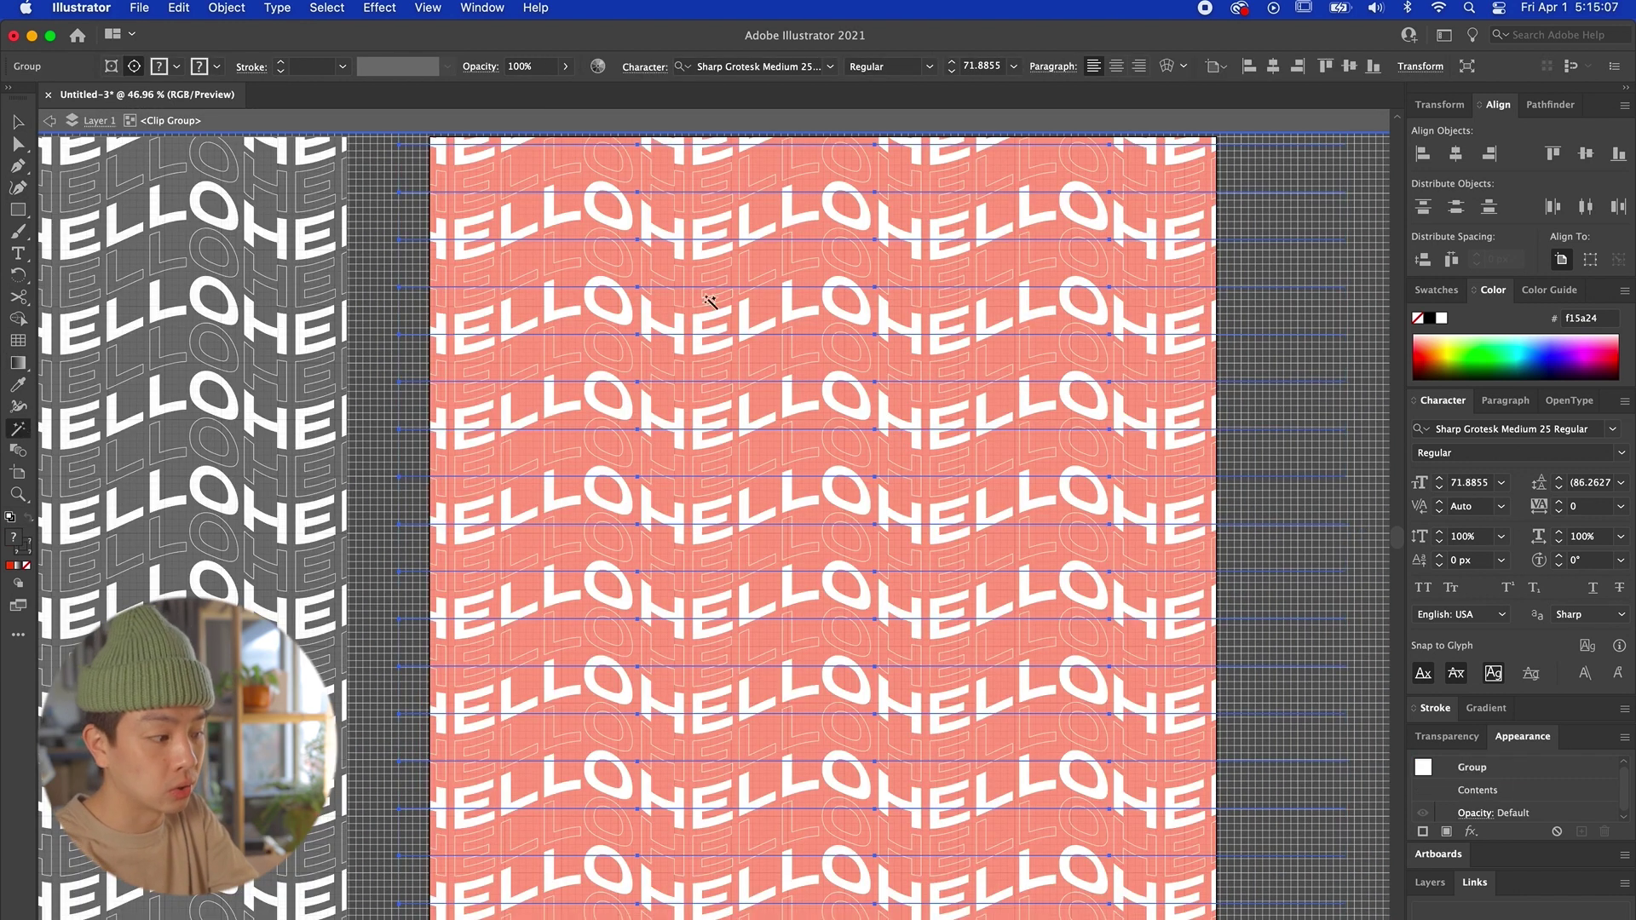
click(749, 319)
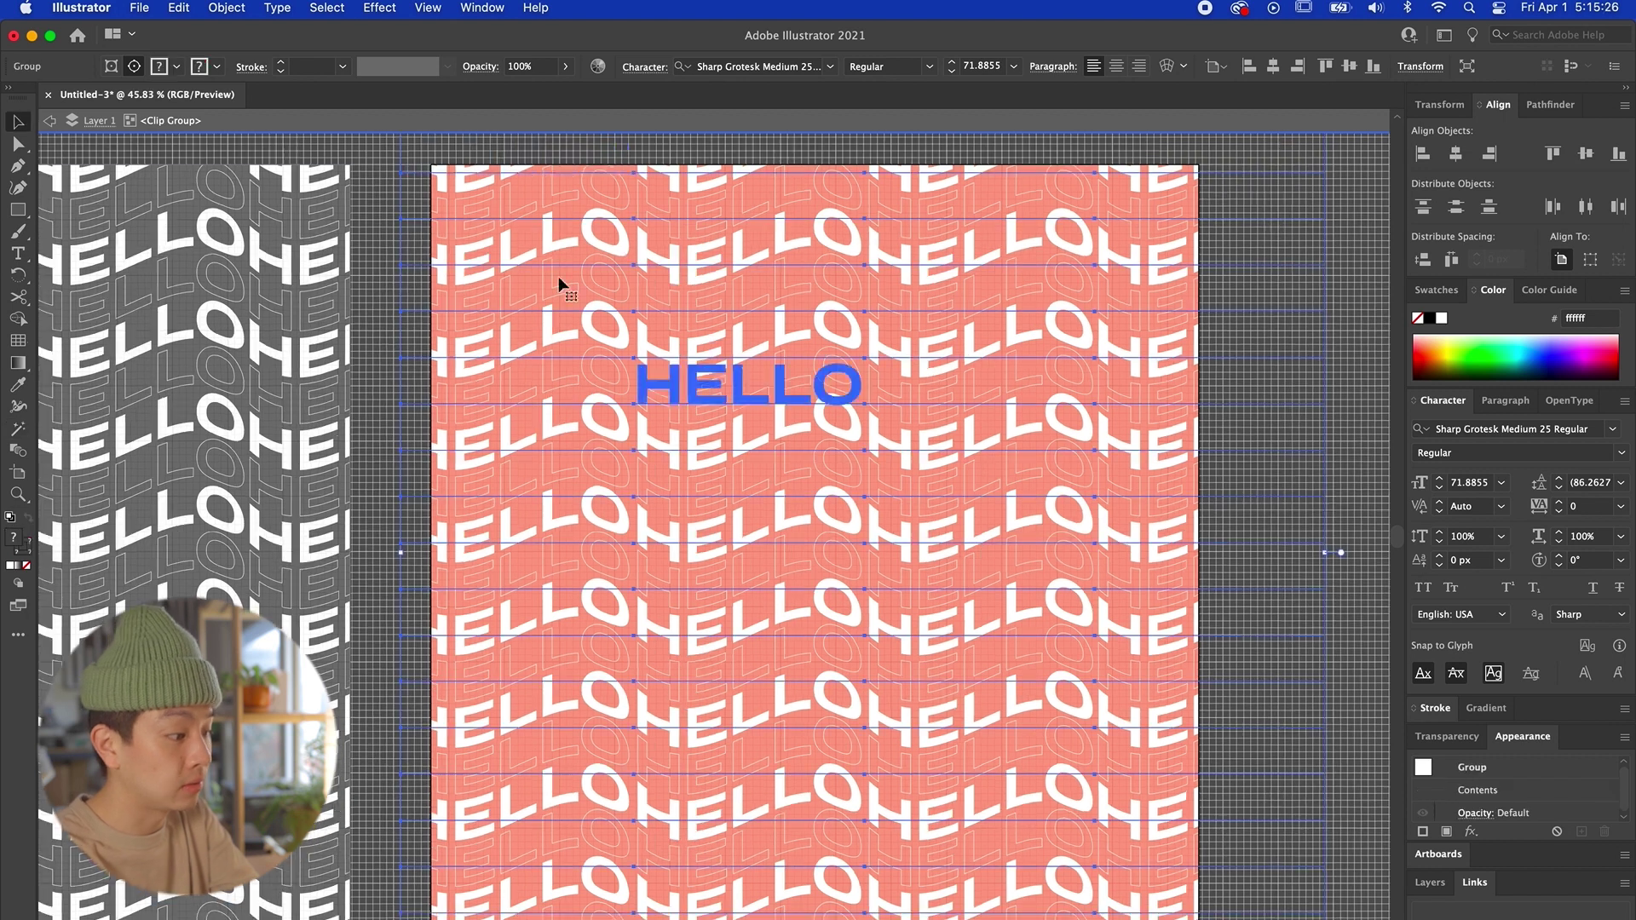
Step: Convert the selected HELLO lettering to outlines and expand its warp and strokes into filled shapes
click(277, 8)
click(309, 345)
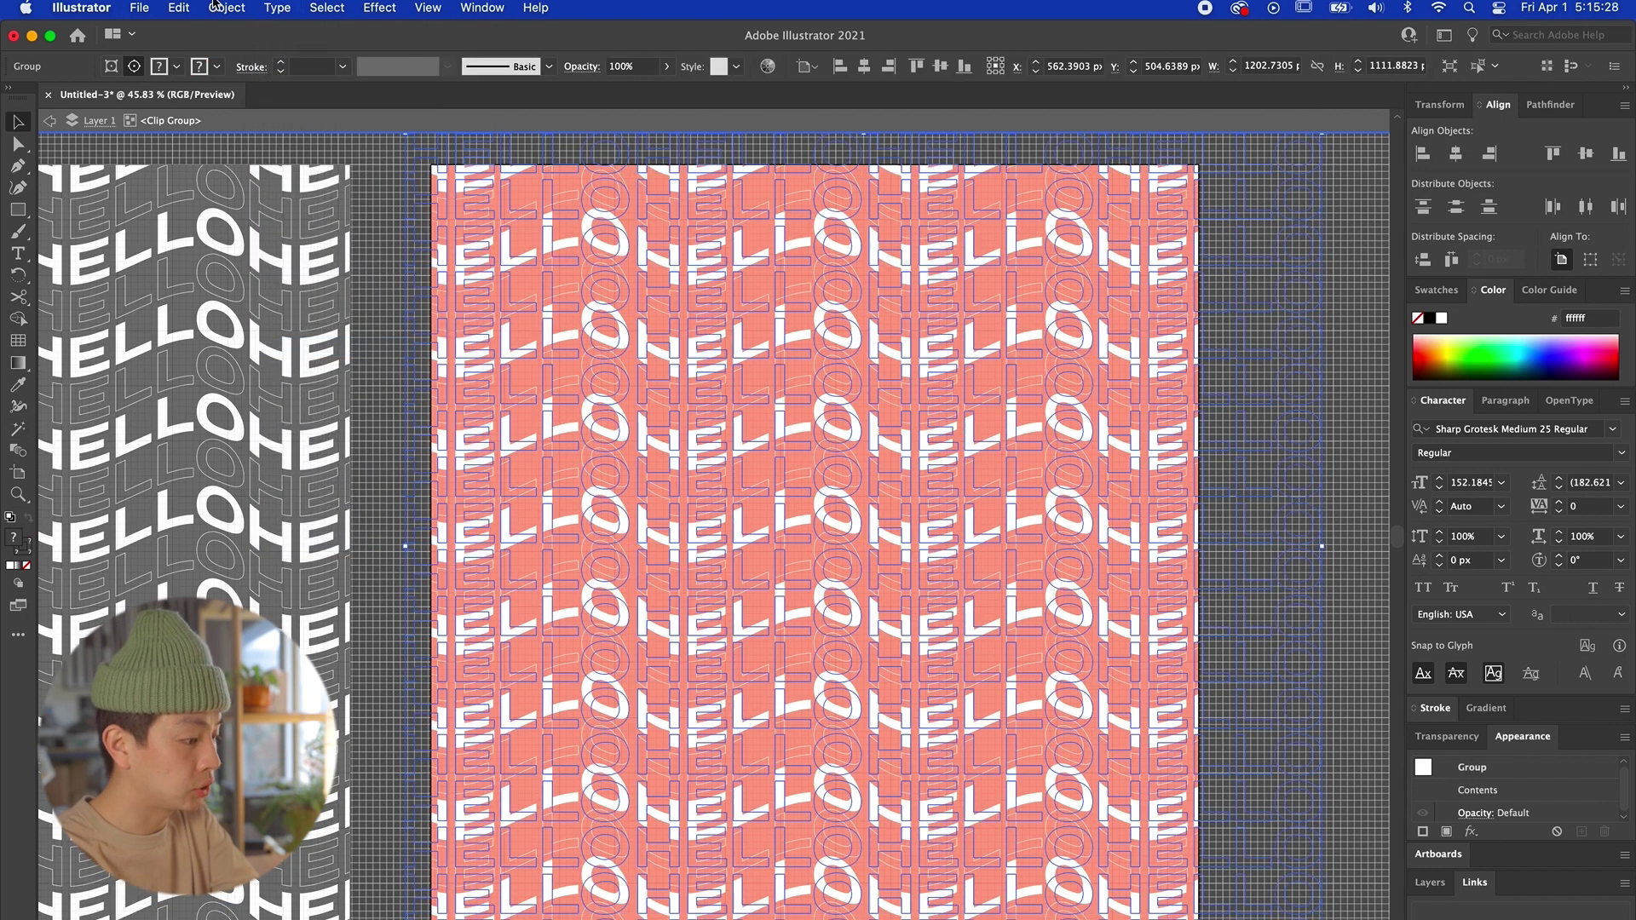
click(217, 8)
mouse_move(438, 464)
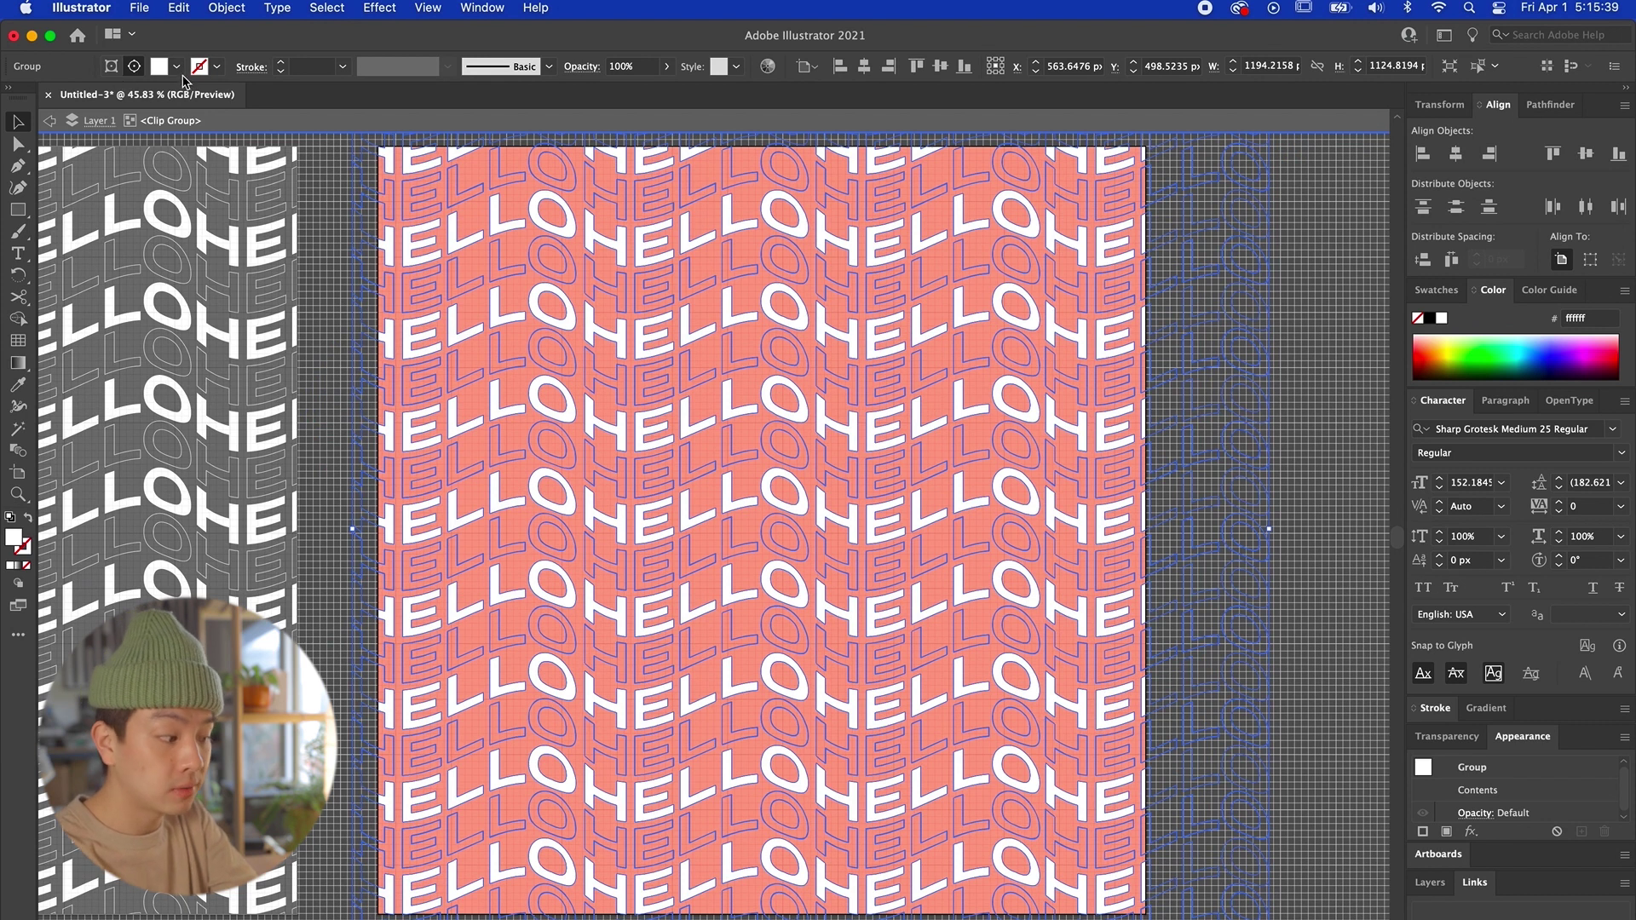
Step: Fill the outlined HELLO lettering with the tan swatch c69c6d and leave isolation mode
click(176, 67)
click(141, 125)
click(115, 125)
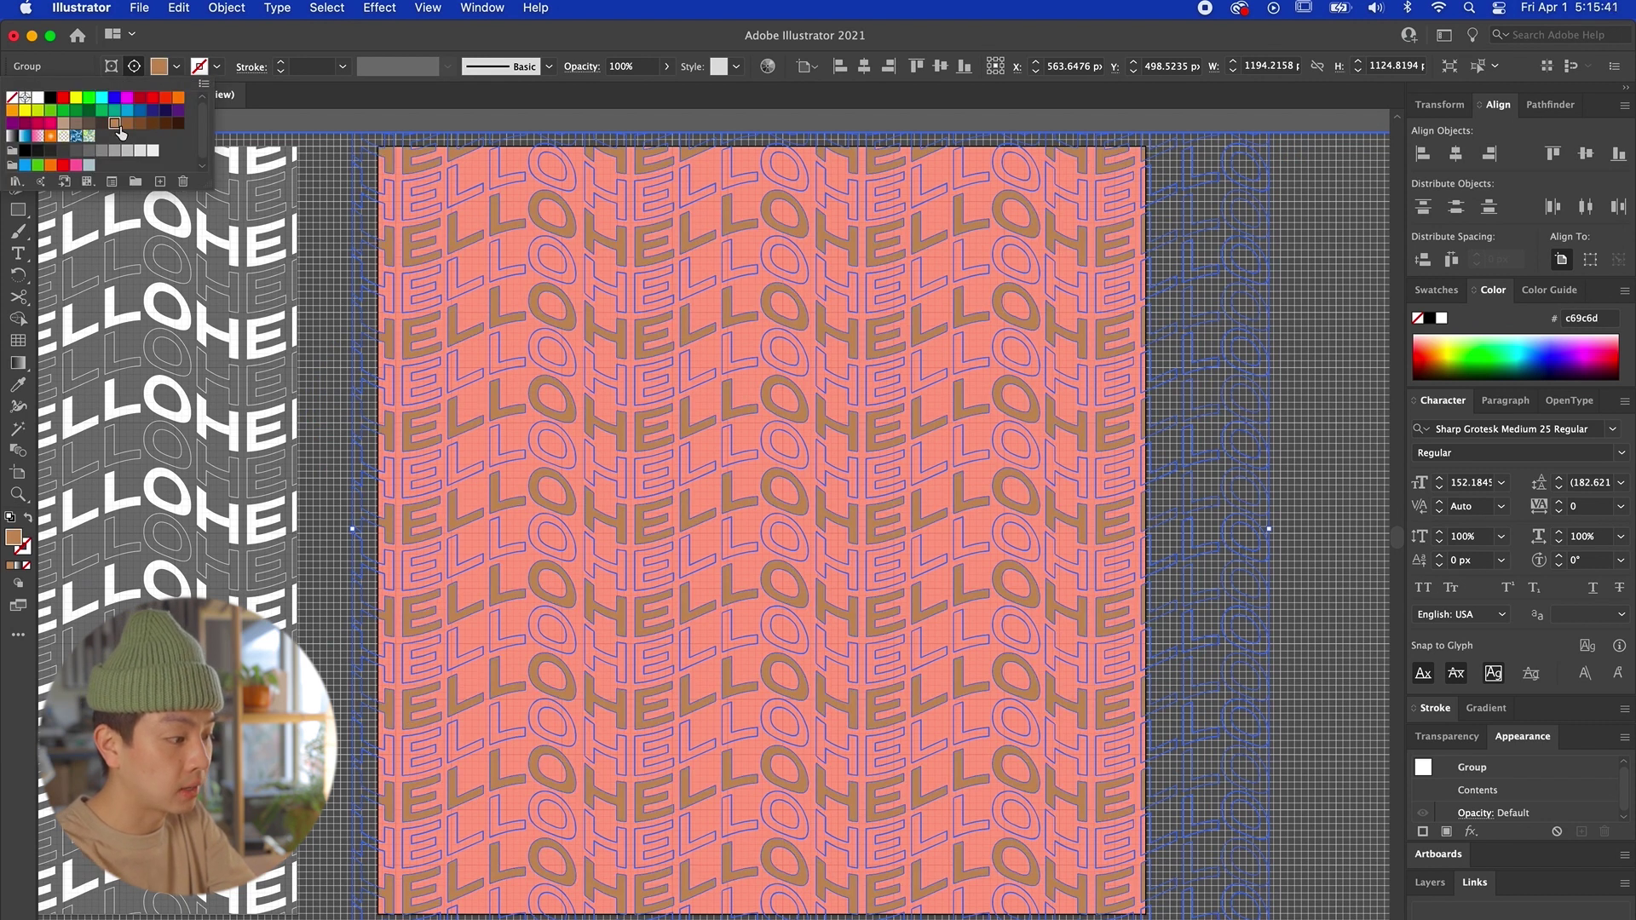
click(1324, 390)
double_click(1310, 385)
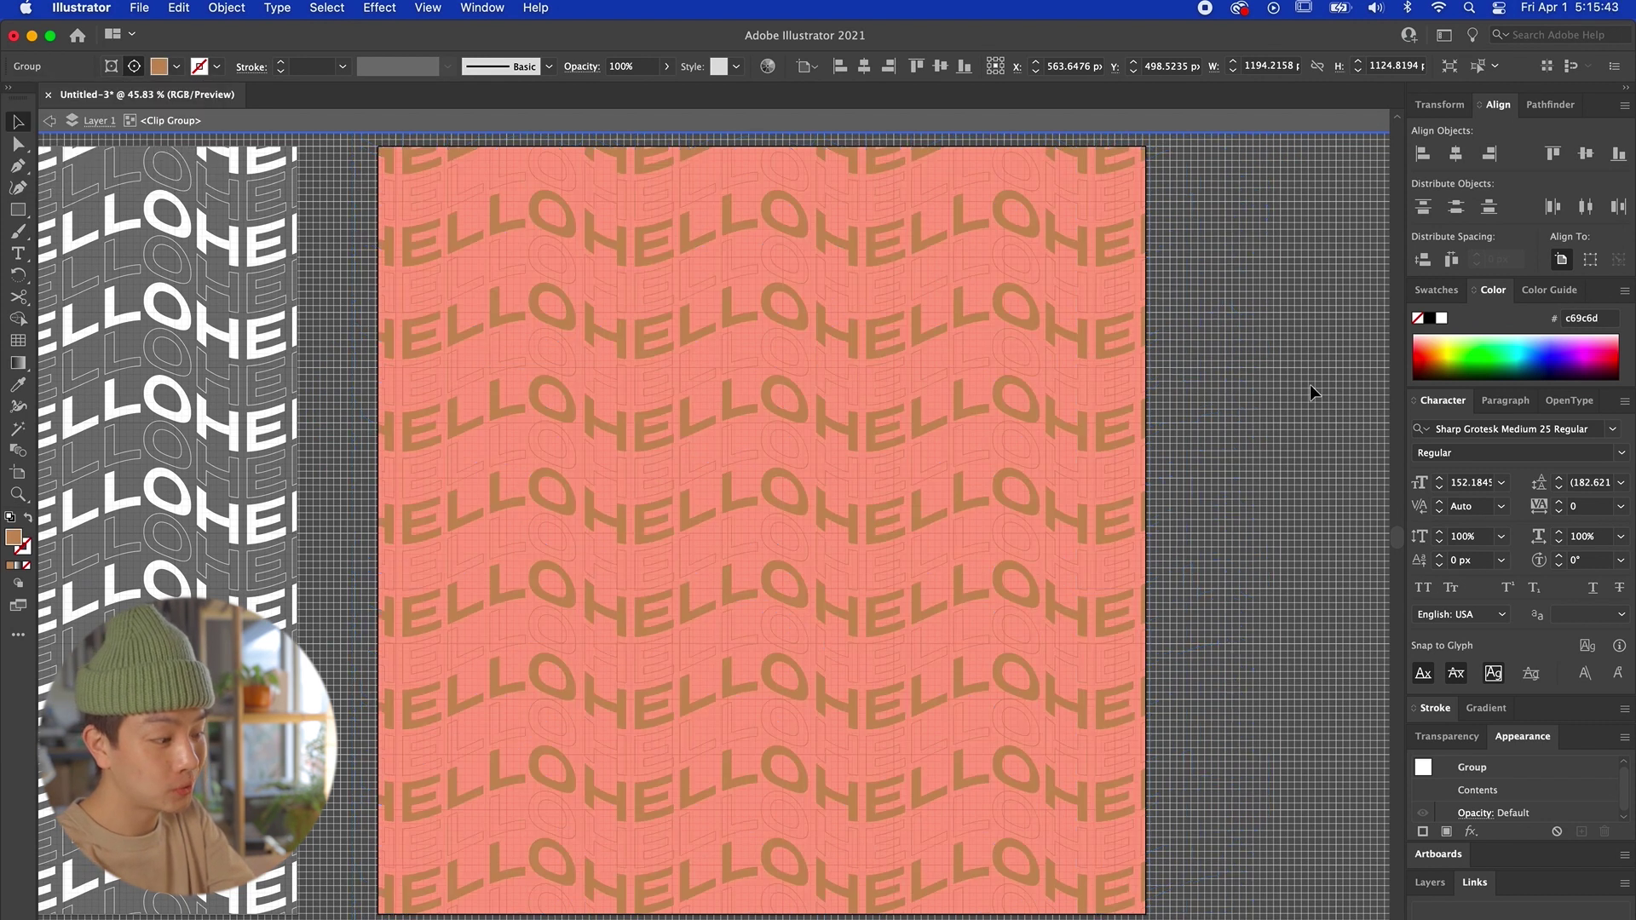
scroll(1201, 379, left, 2)
scroll(1041, 397, left, 3)
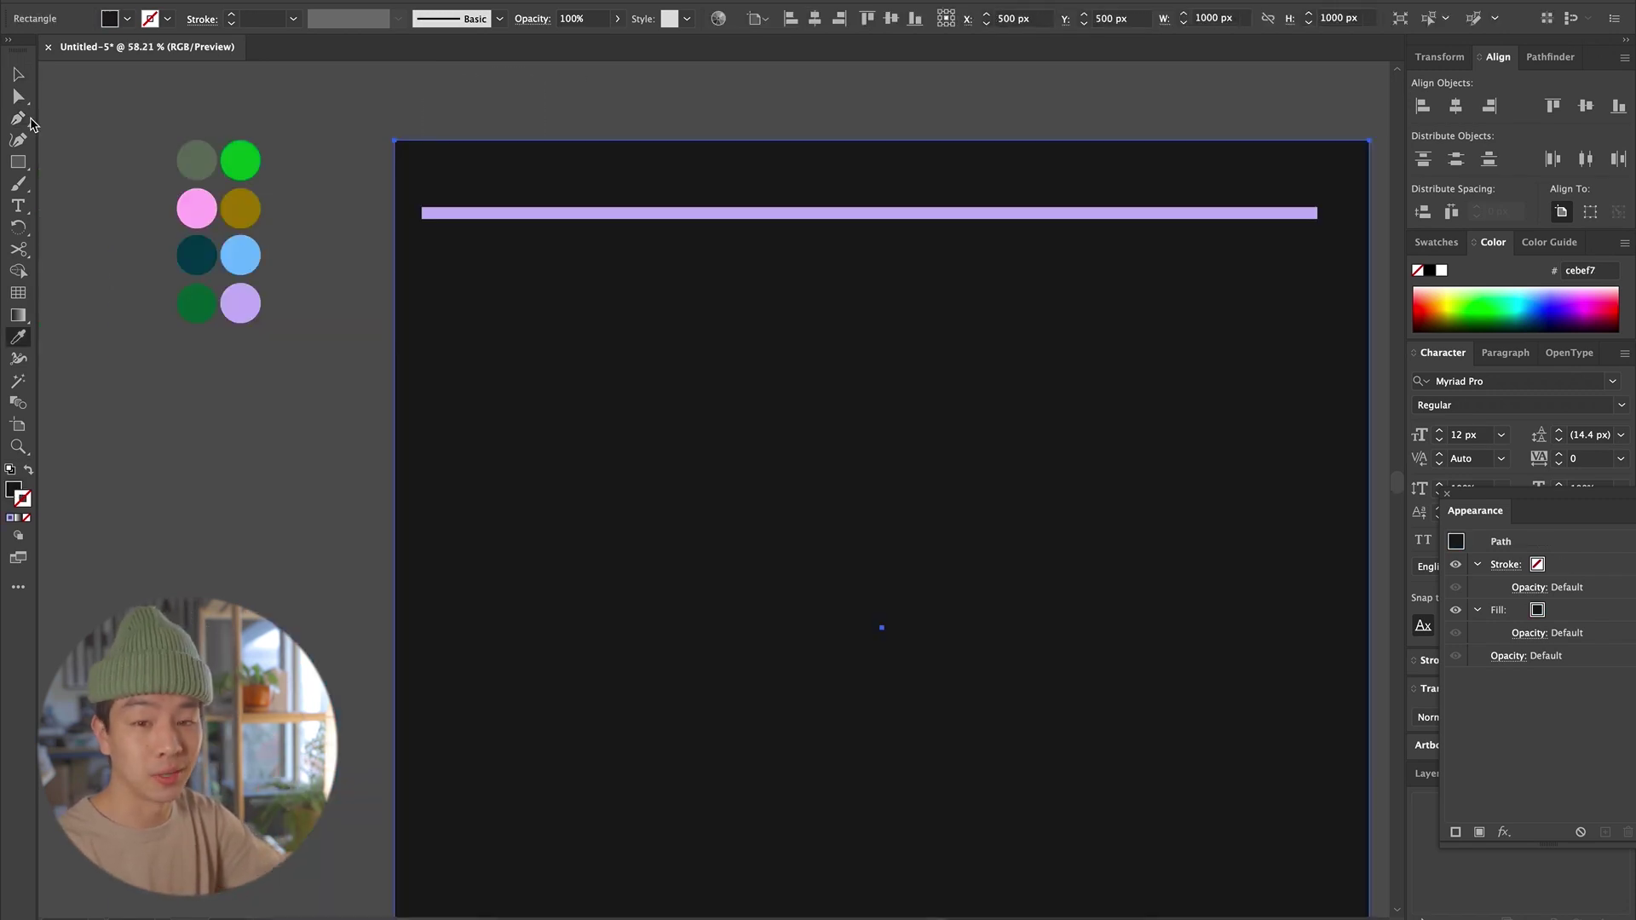
Step: Duplicate the 14 px lavender line straight down to make five evenly spaced lines spanning about 733 px
click(867, 191)
drag(867, 191, 869, 338)
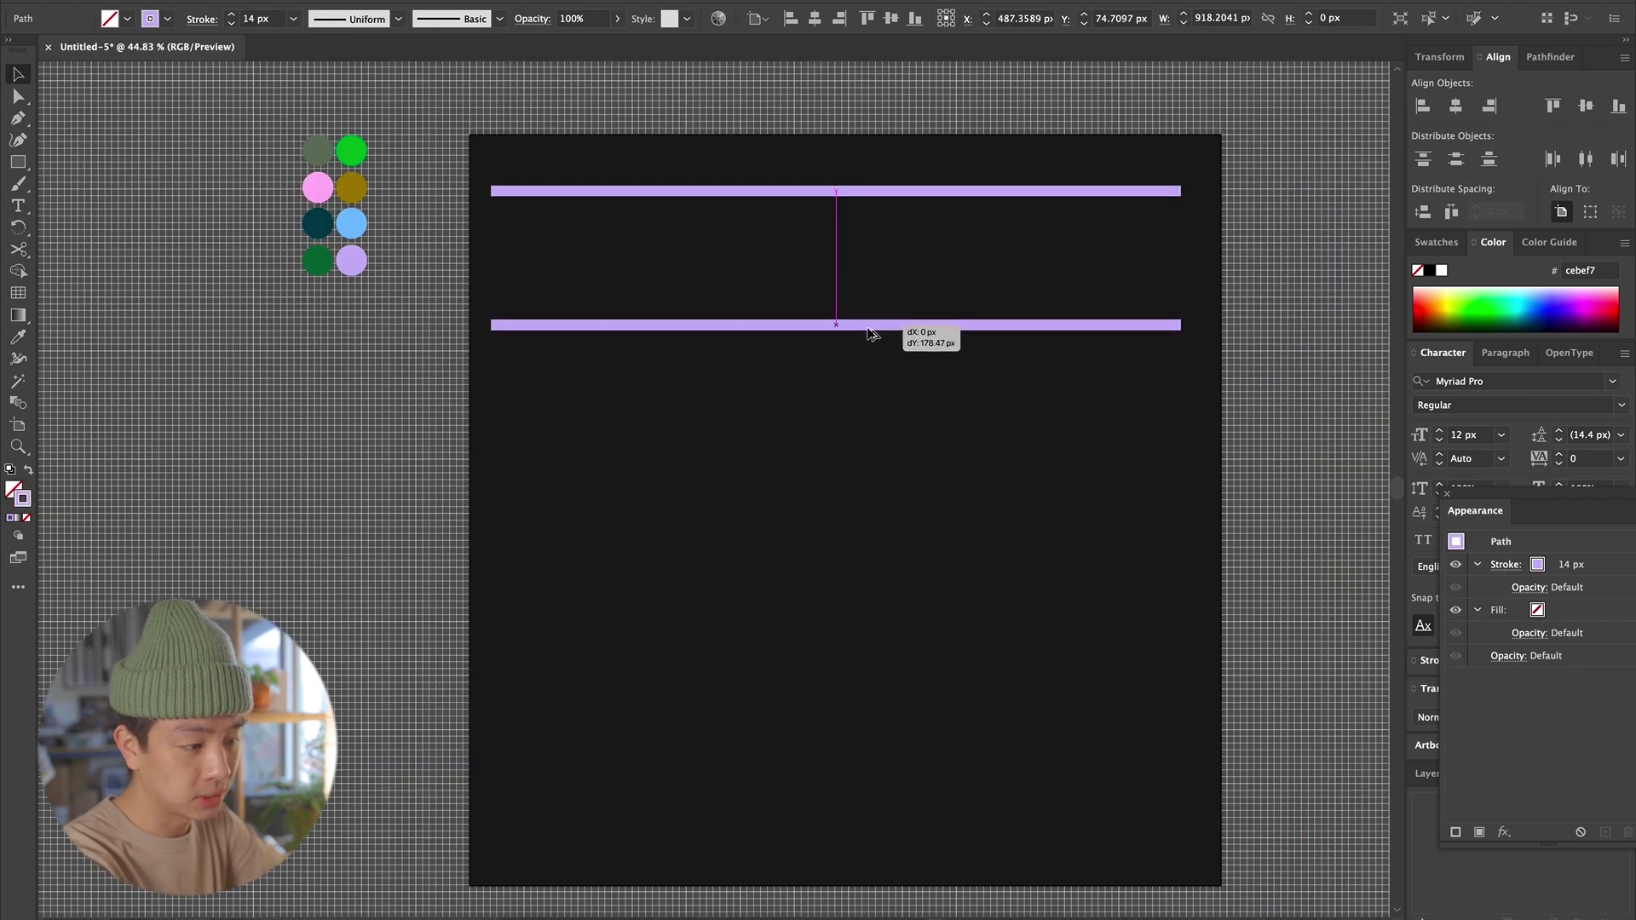
key(ctrl+d)
key(ctrl+d)
key(ctrl+d)
Step: Group the five lavender lines and centre them horizontally and vertically on the artboard
drag(1008, 836, 750, 155)
key(super+g)
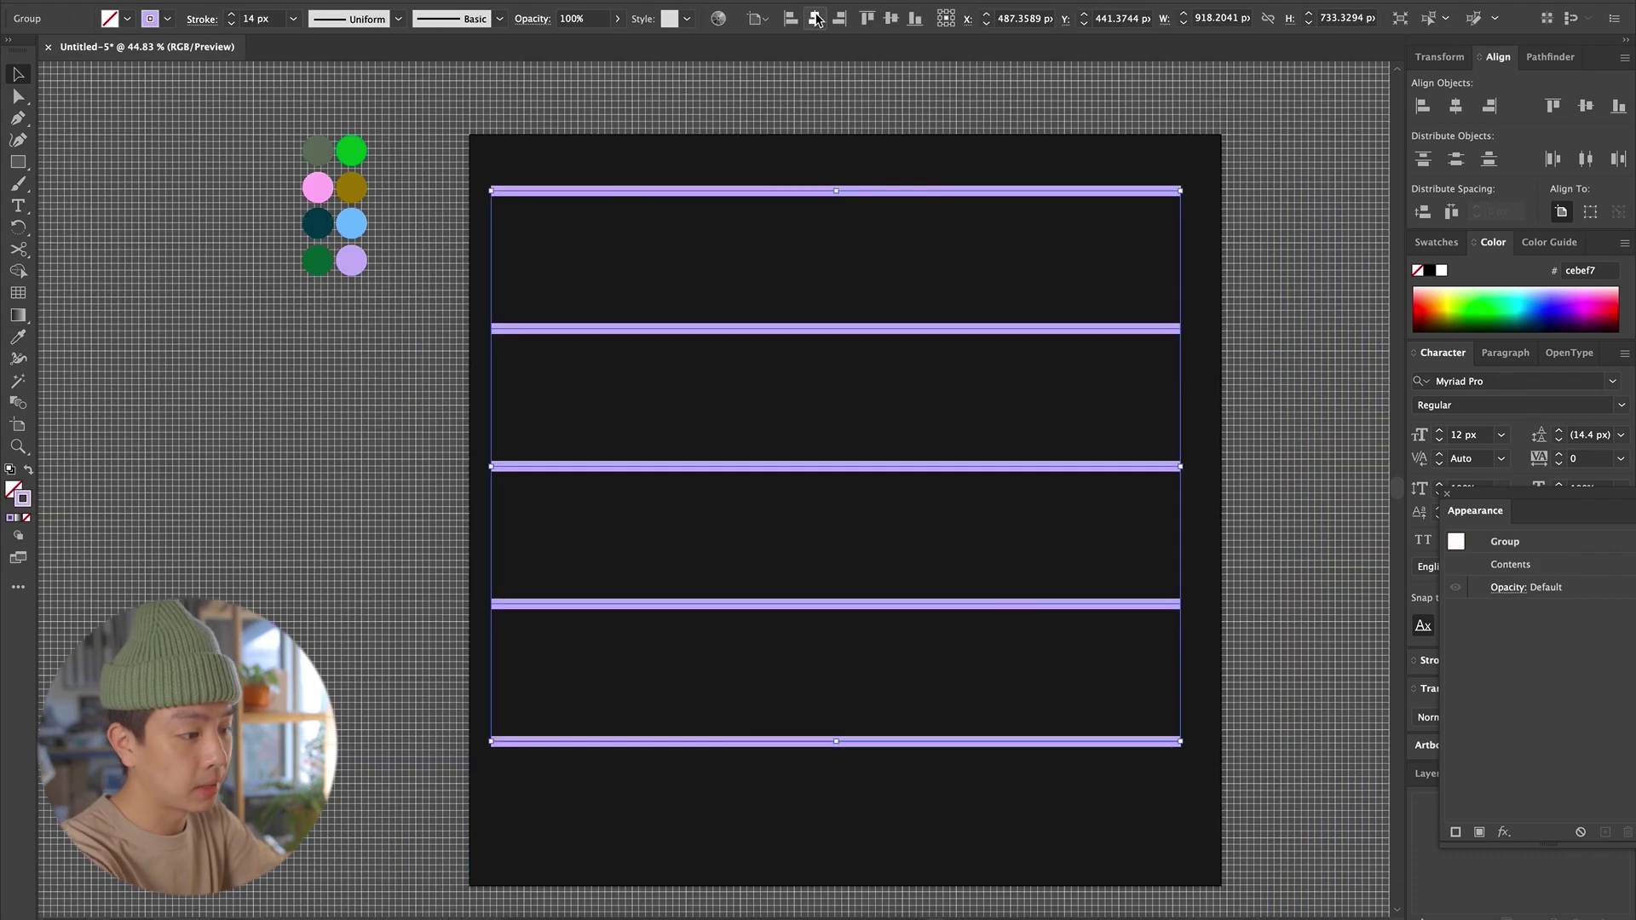
click(815, 19)
click(891, 18)
click(443, 245)
mouse_move(443, 244)
mouse_down()
mouse_move(376, 201)
mouse_move(434, 230)
mouse_up()
scroll(408, 226, up, 2)
Step: Add a Zig Zag effect with an absolute size of 42 px to the topmost lavender line
click(571, 216)
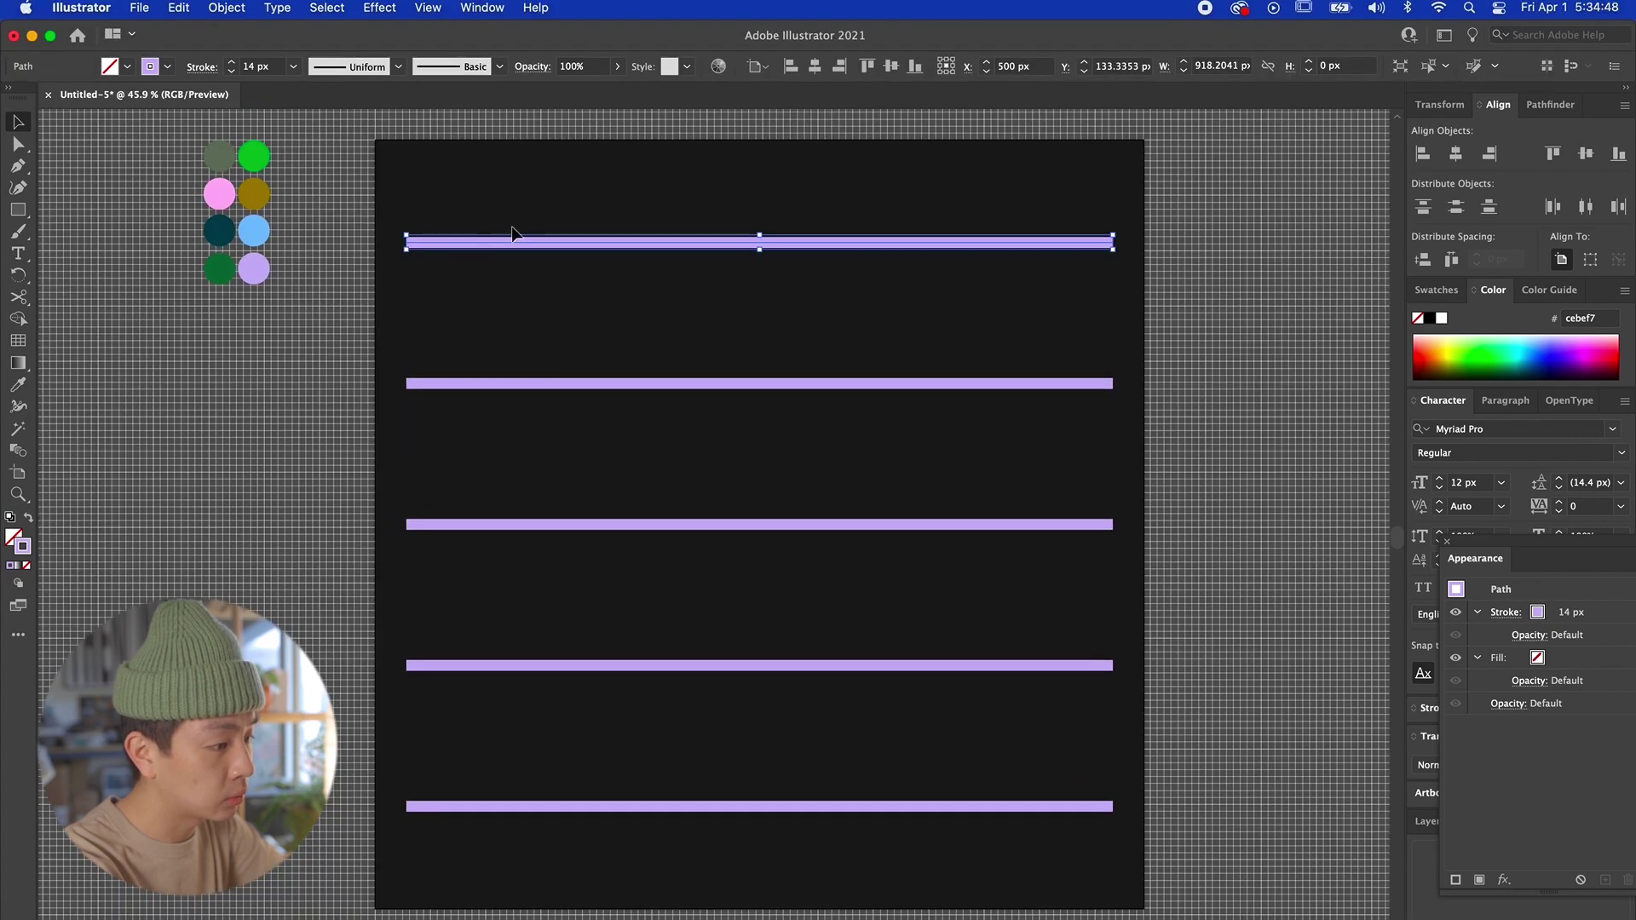
click(379, 7)
mouse_move(596, 196)
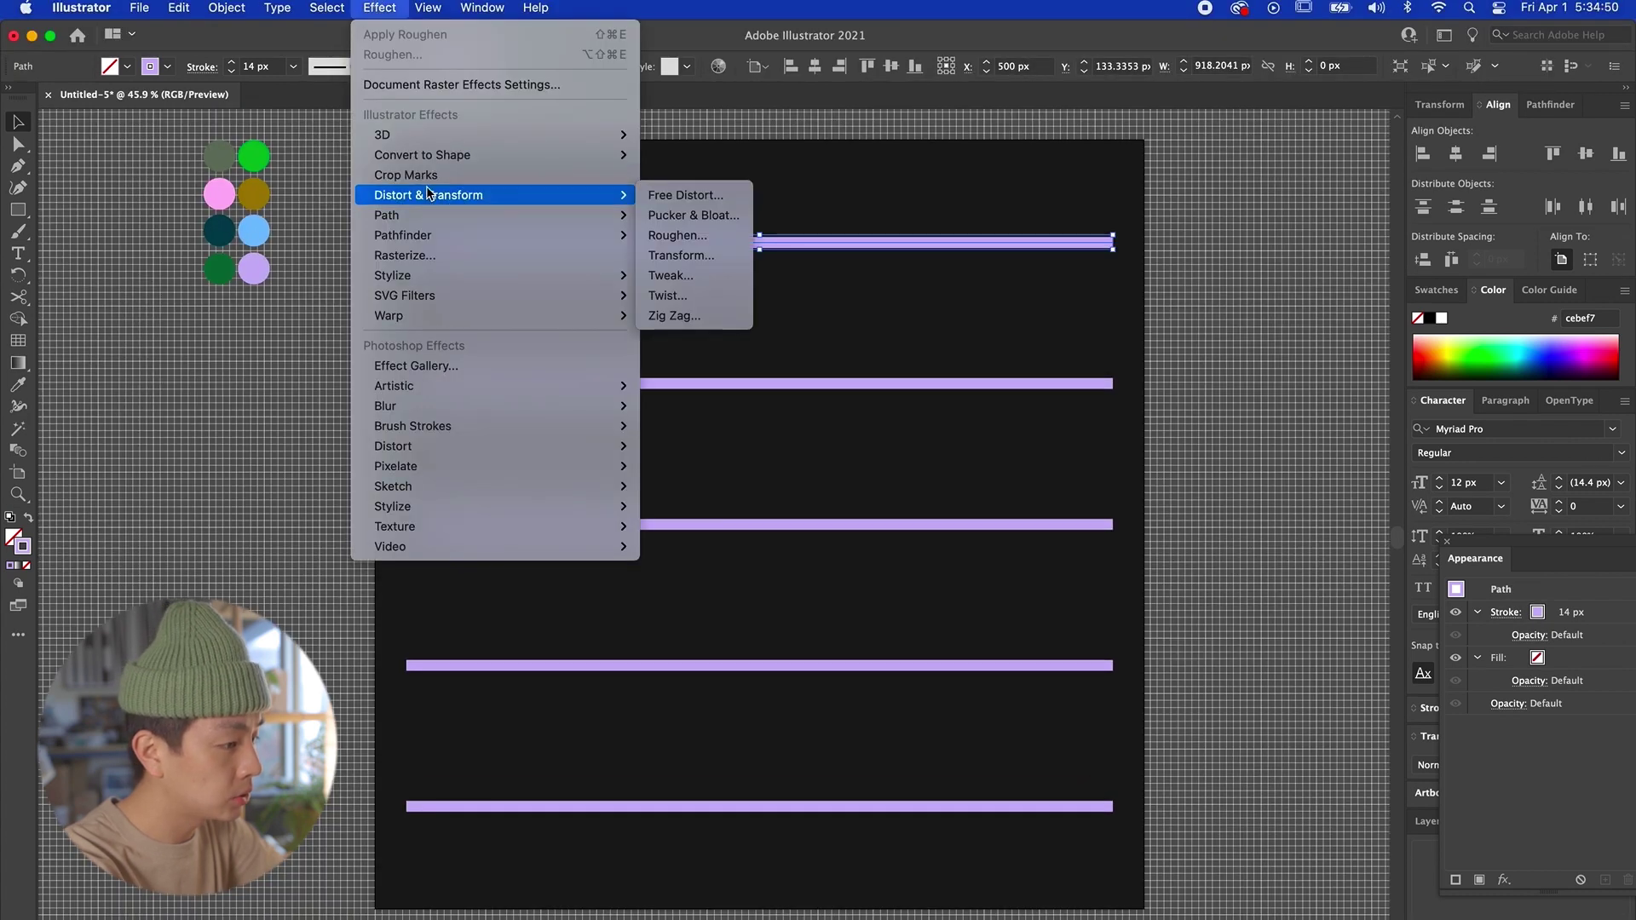
click(730, 320)
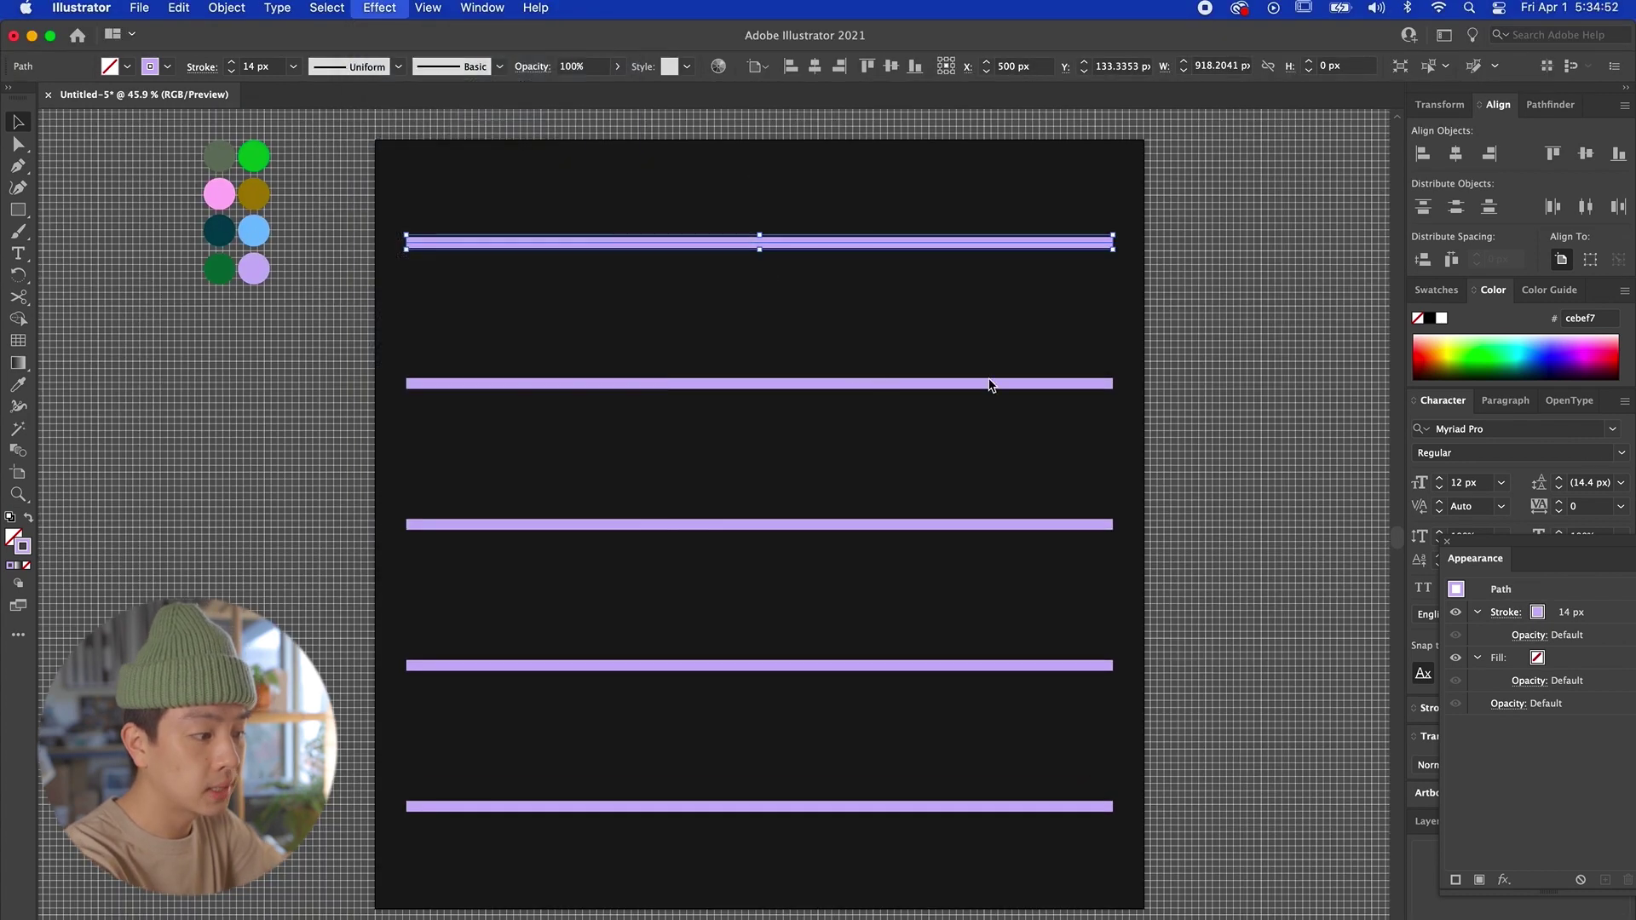
drag(1197, 598, 1301, 479)
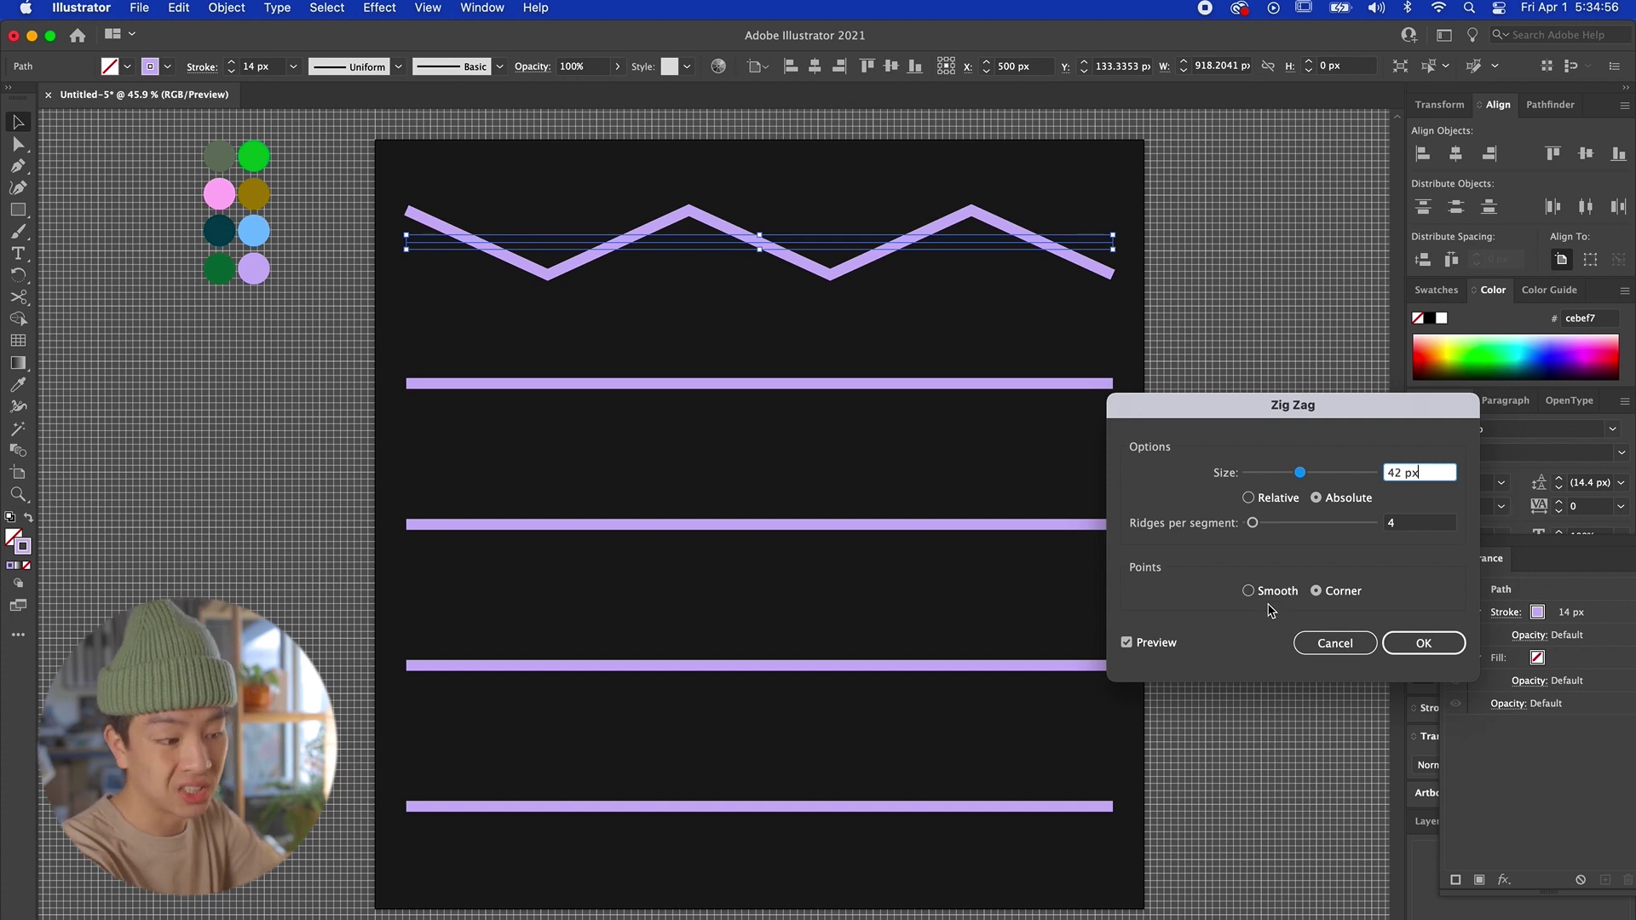
Step: Compare smooth and corner points in the topmost line's Zig Zag effect and leave it on Smooth
click(1249, 591)
click(1328, 594)
click(1266, 591)
click(1319, 592)
click(1261, 588)
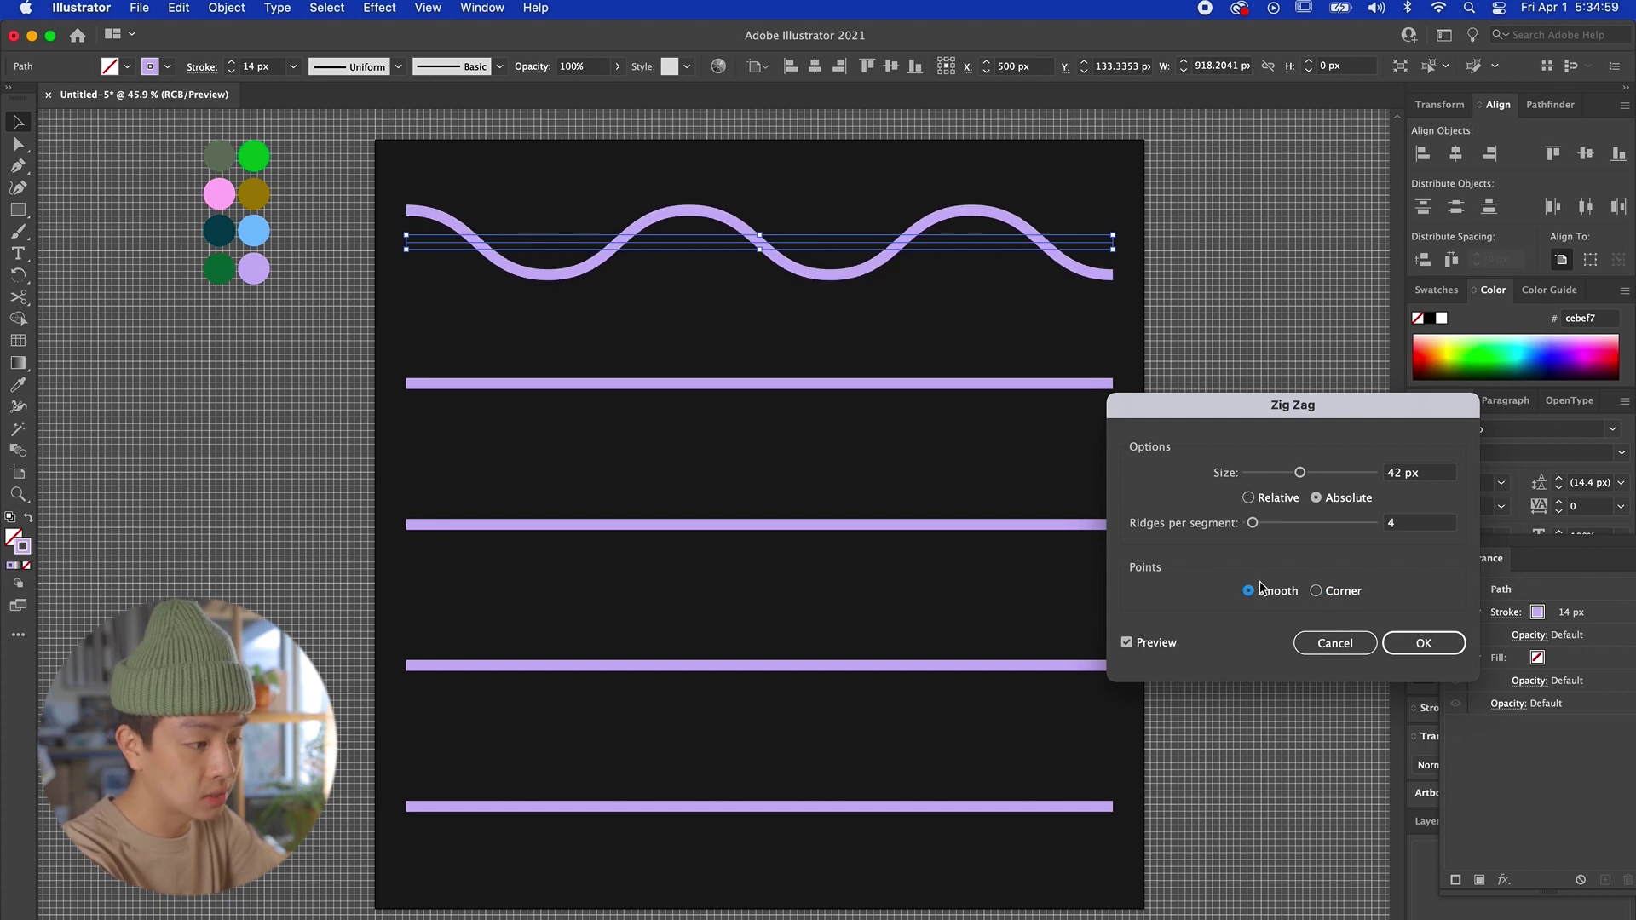
Step: Set the topmost line's Zig Zag effect to an absolute size of 73 px with 14 ridges per segment
drag(1254, 523, 1289, 527)
mouse_move(1321, 472)
mouse_down()
mouse_move(1382, 482)
mouse_move(1247, 478)
mouse_move(1345, 474)
mouse_up()
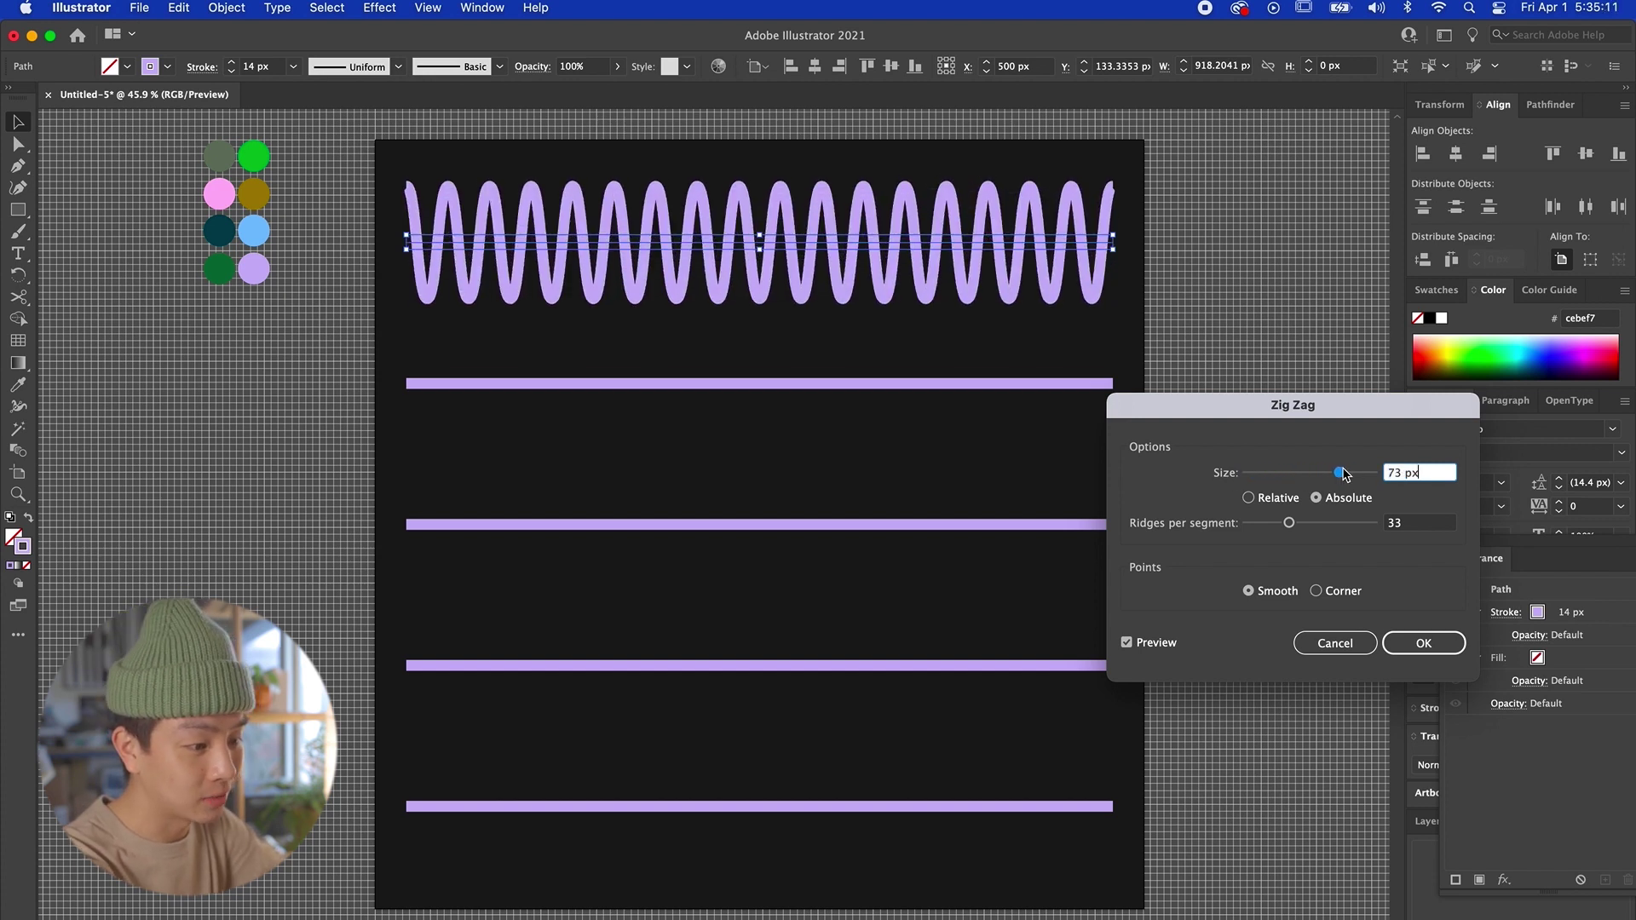
drag(1301, 529, 1259, 528)
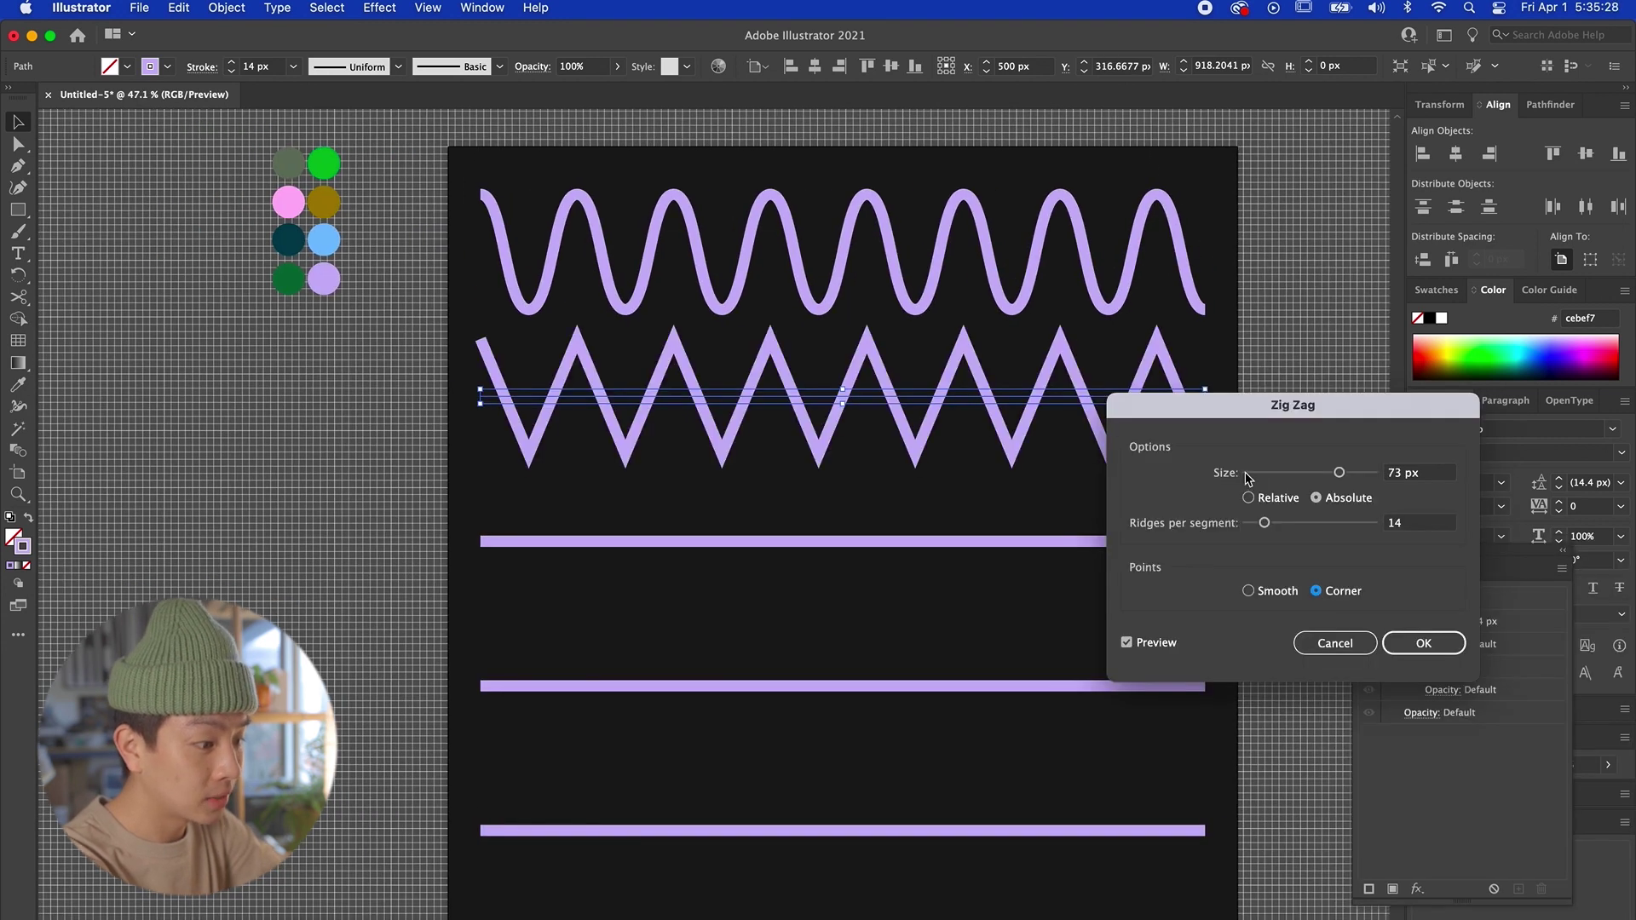
Step: Add corner Zig Zag effects to the second line at 8 px with 79 ridges and the third at 42 px with 26 ridges
drag(1248, 478, 1348, 525)
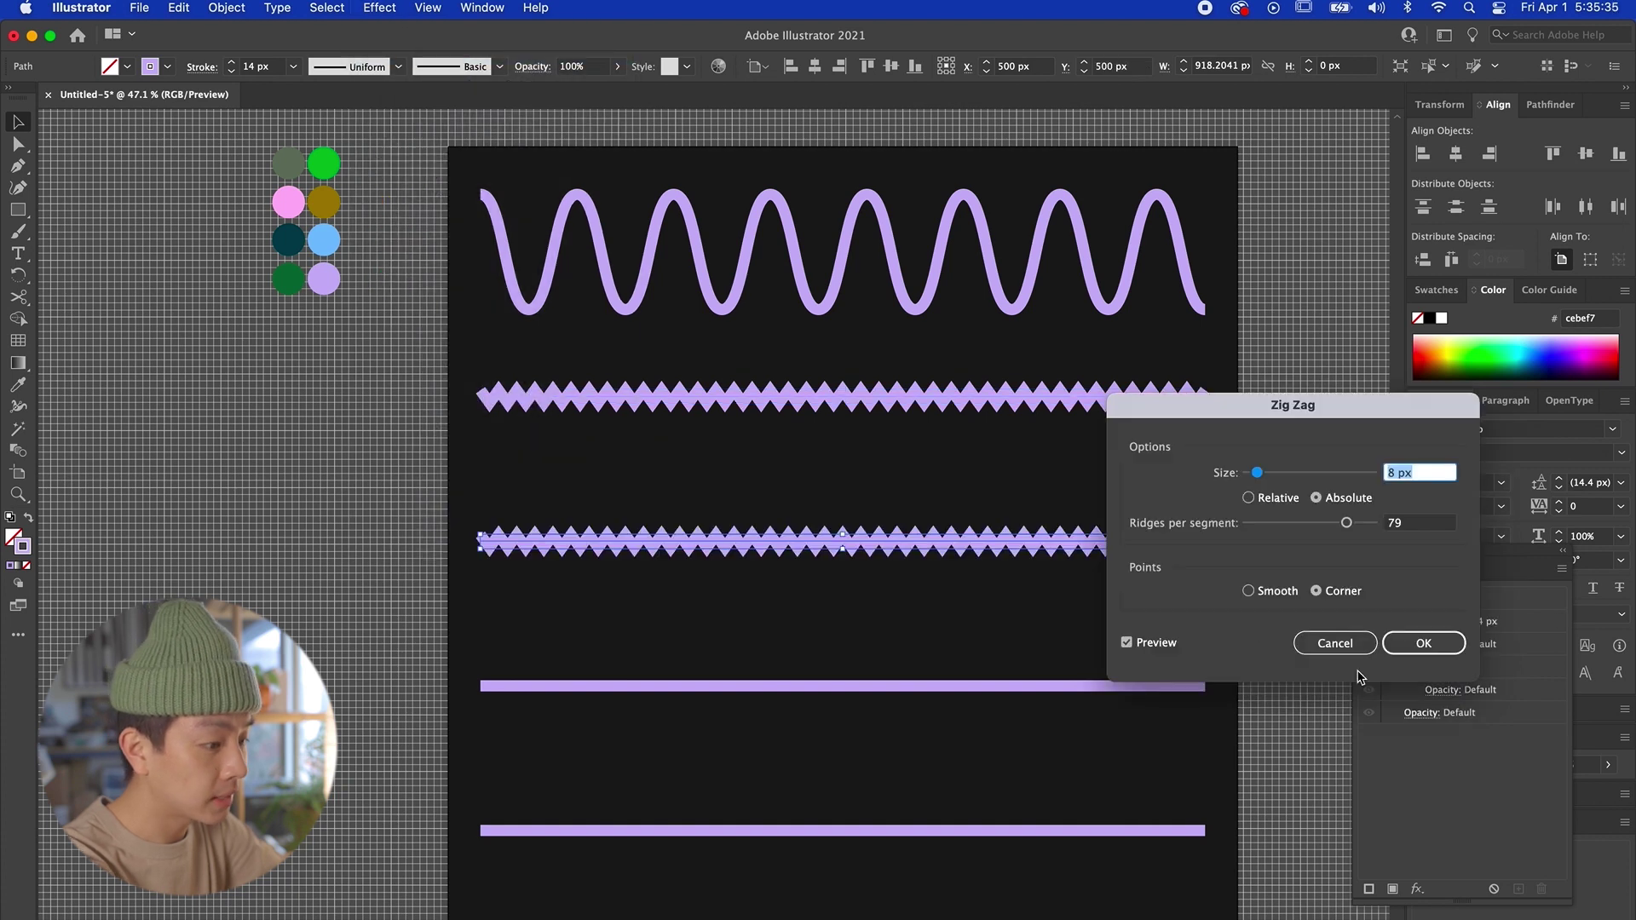
drag(1341, 533, 1302, 472)
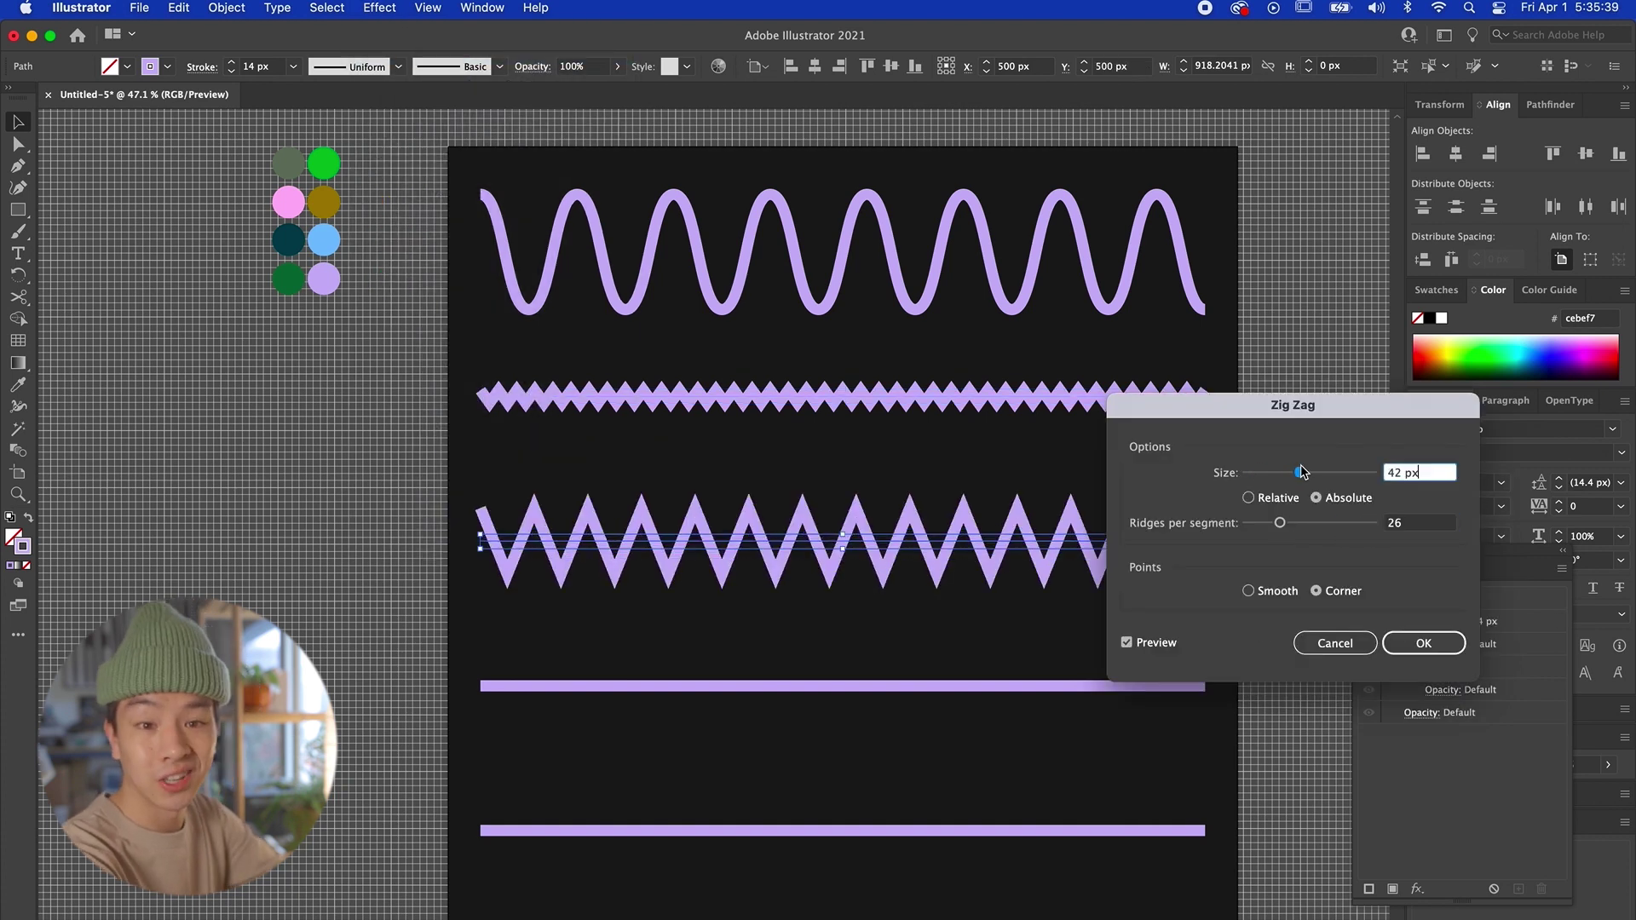
key(Return)
key(super+shift+a)
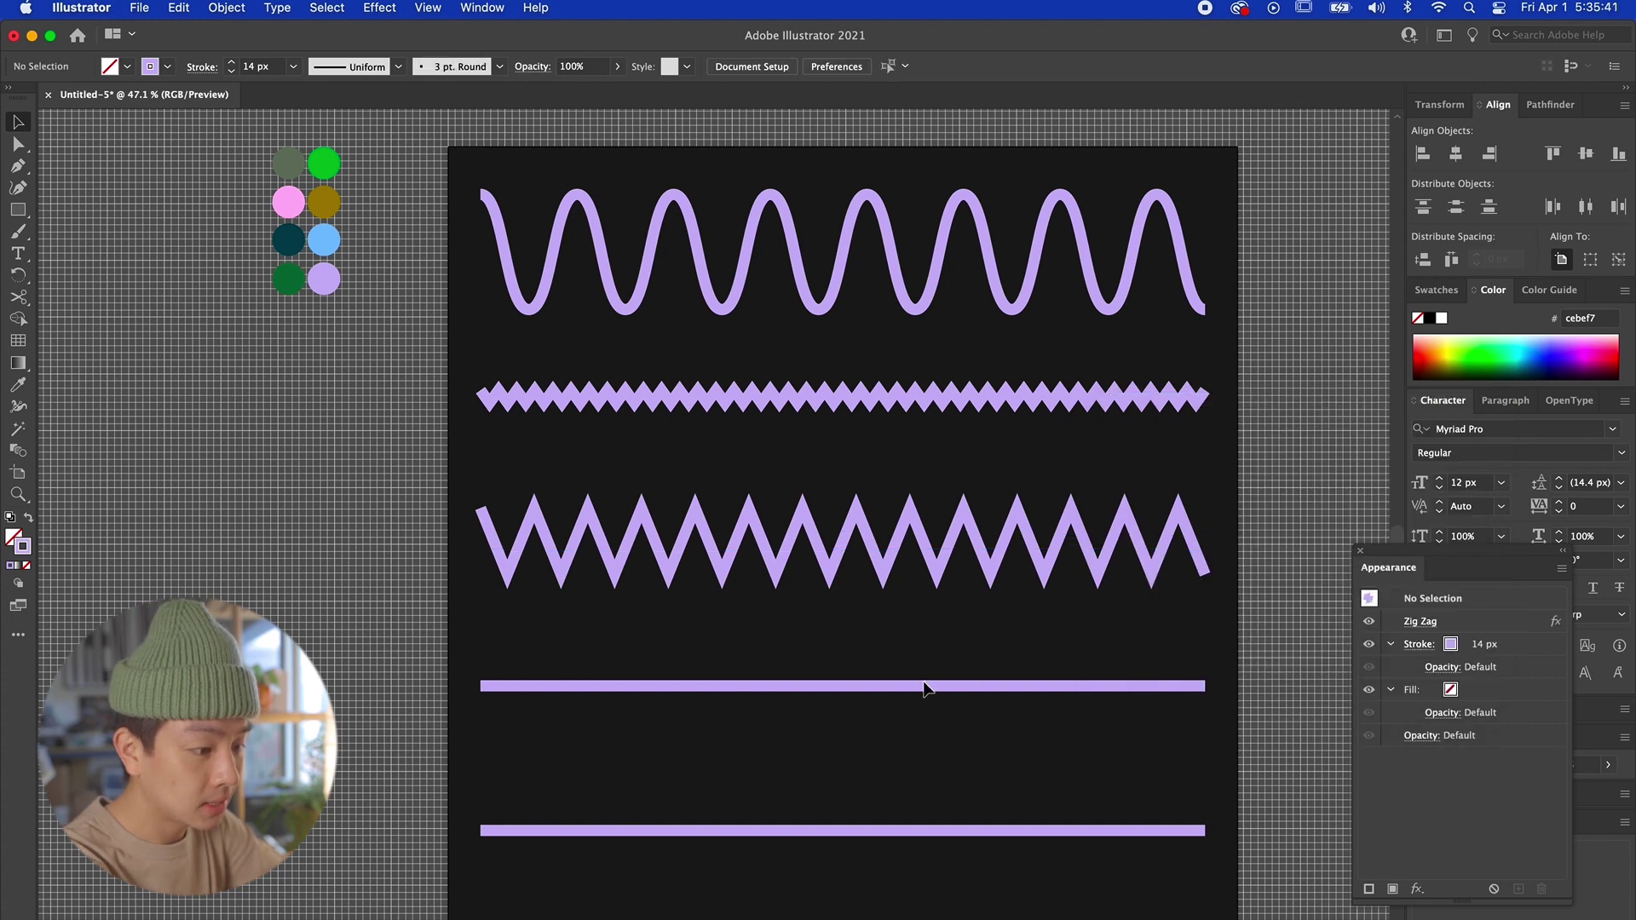
Step: Add smooth Zig Zag effects to the fourth line at 40 px and the fifth line at 6 px with 15 ridges per segment
click(918, 684)
click(482, 8)
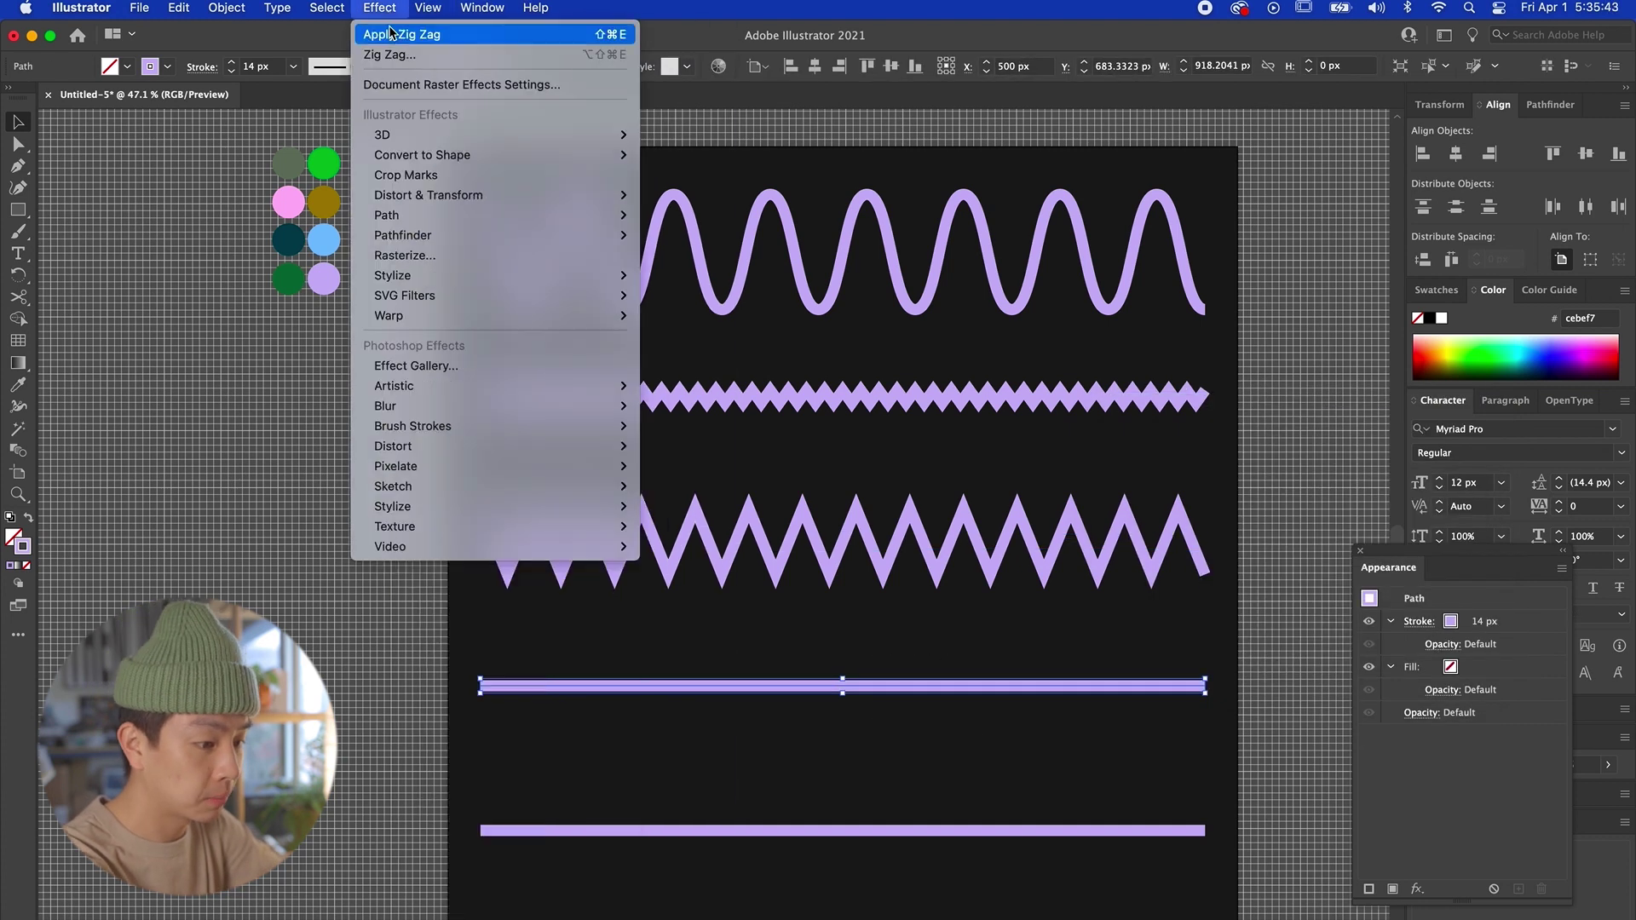
click(389, 54)
click(1248, 591)
drag(1270, 474, 1388, 521)
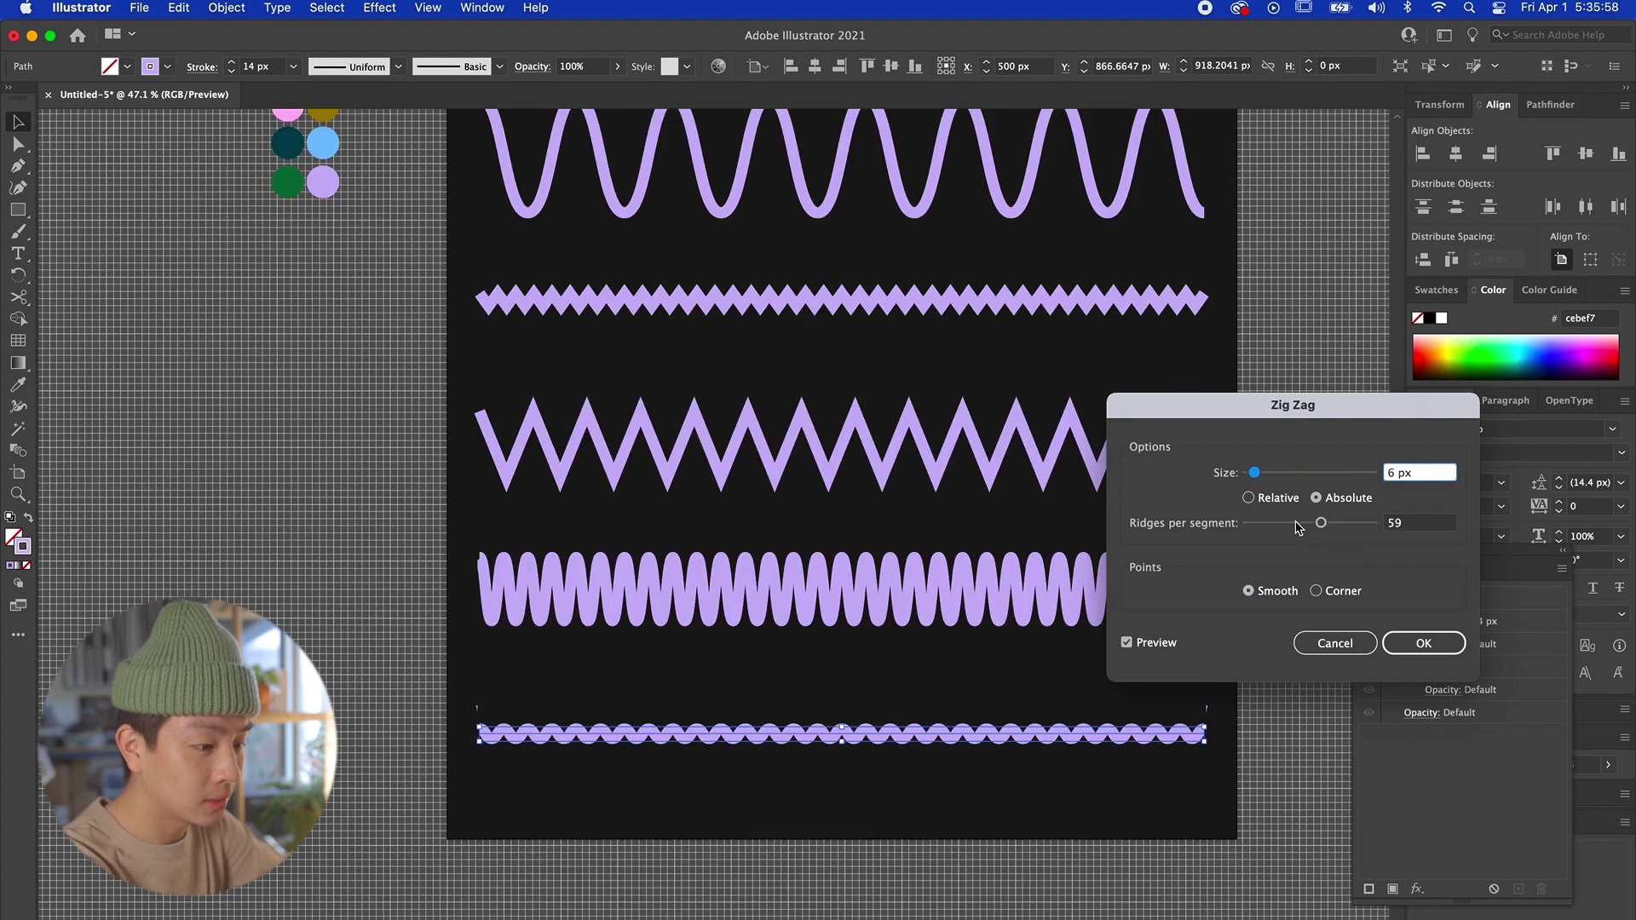
drag(1299, 525, 1269, 526)
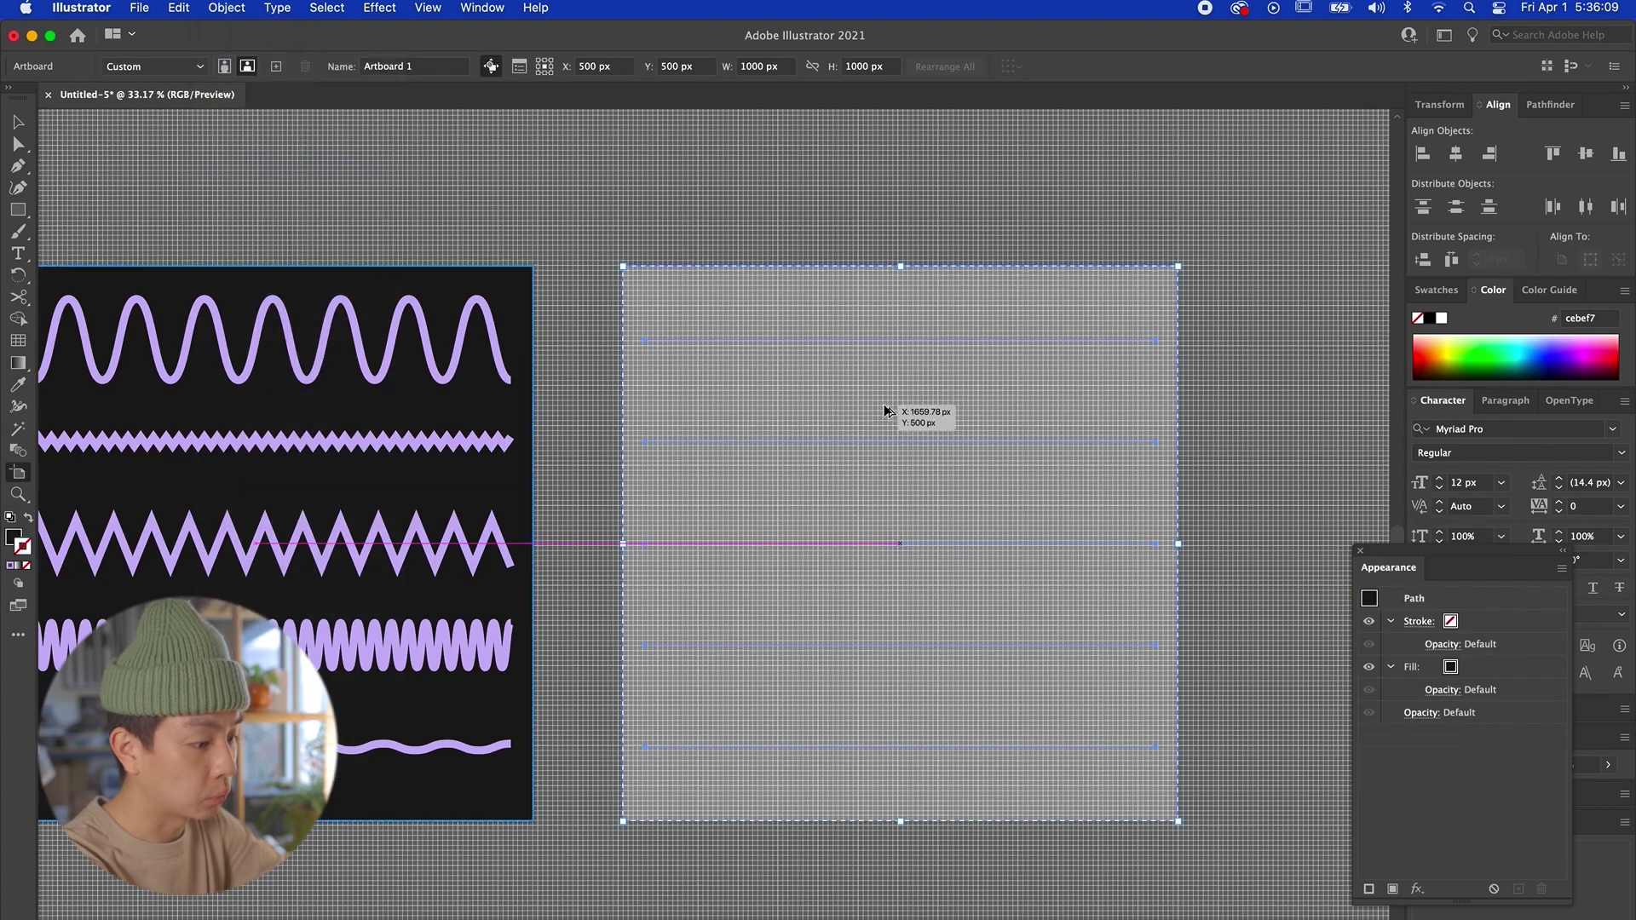
Step: On a duplicate artboard, keep only the top wave and rotate and scale it to span the artboard diagonally from corner to corner
drag(886, 413, 846, 419)
click(29, 121)
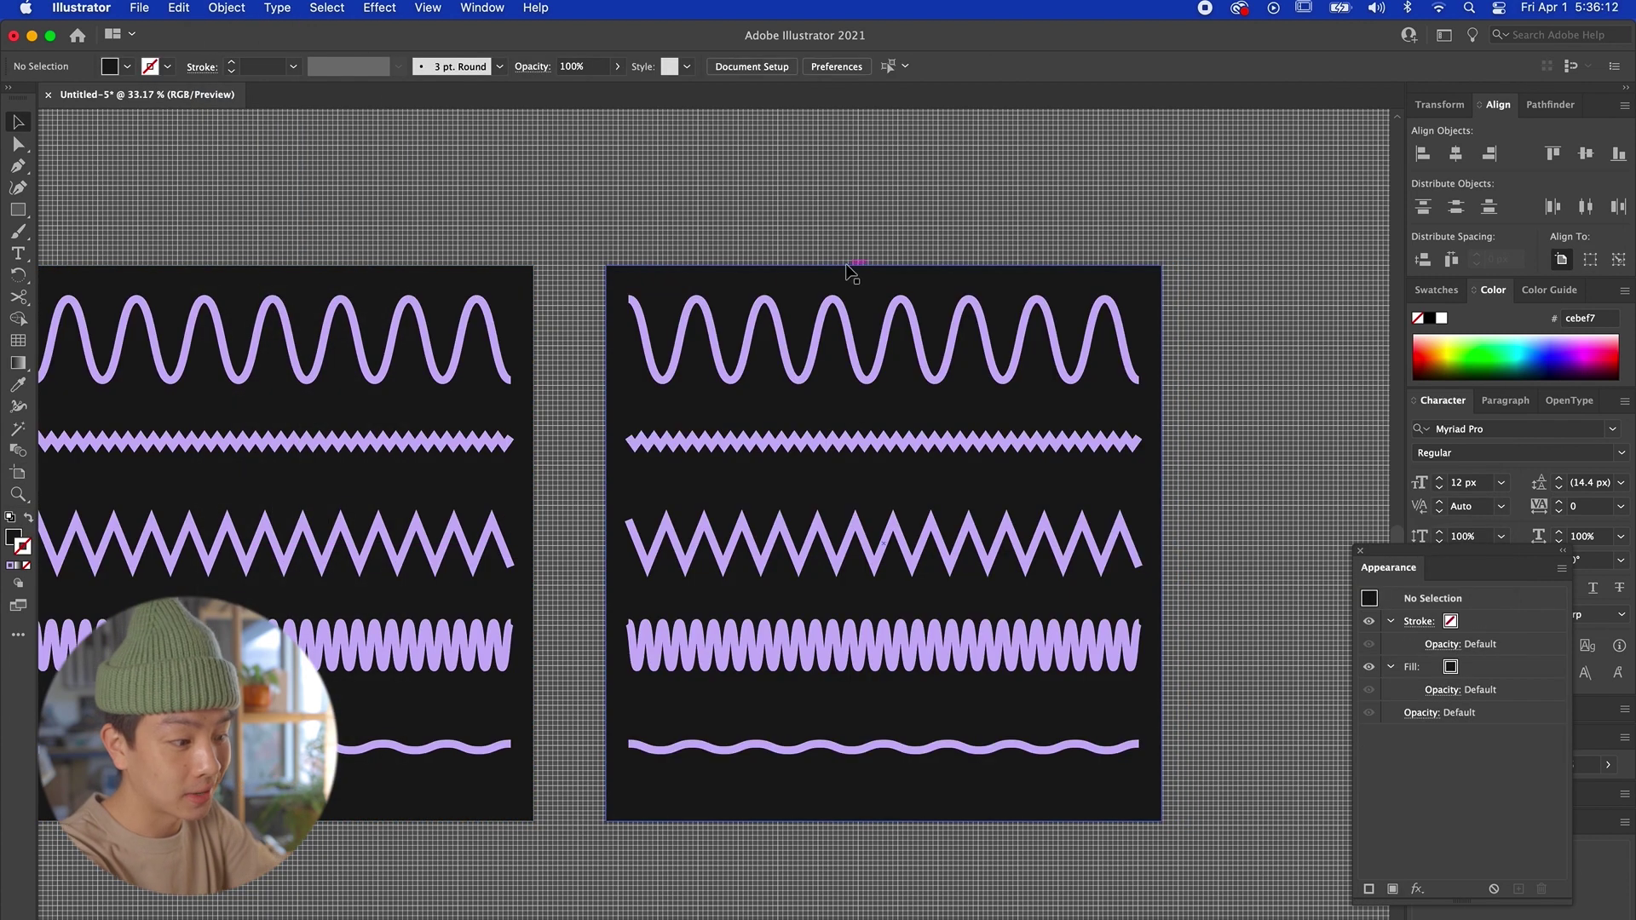
drag(603, 412, 880, 786)
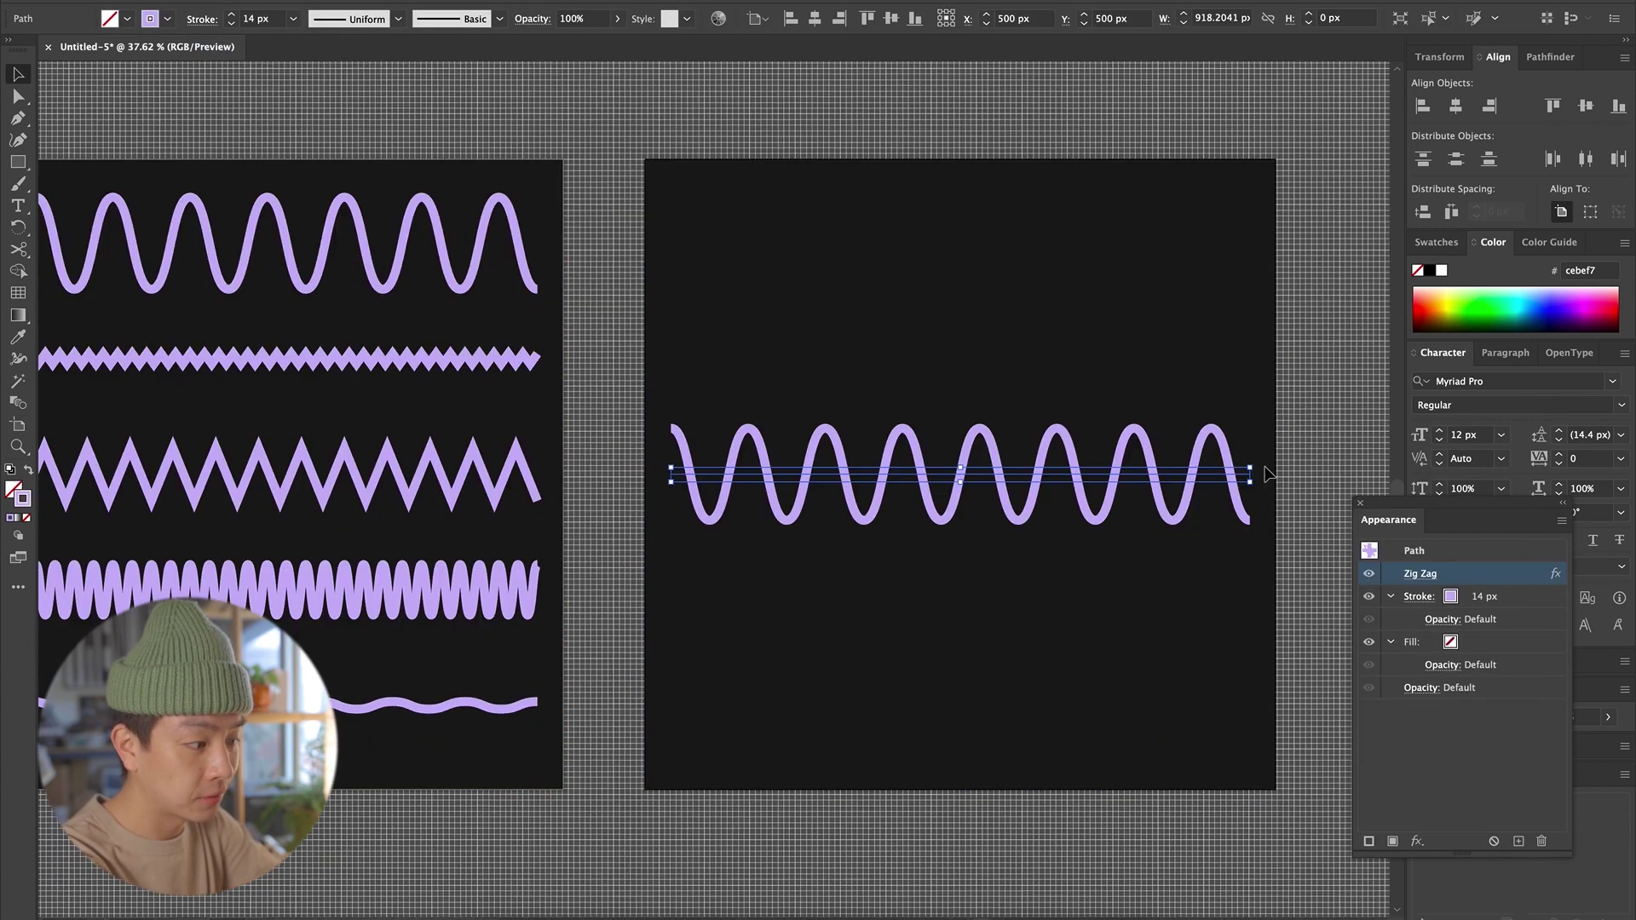
drag(1268, 471, 1118, 313)
mouse_move(1227, 373)
mouse_down()
mouse_move(1282, 113)
mouse_move(1276, 130)
mouse_up()
Step: Set the diagonal wave's Zig Zag size to 28 px with 11 ridges per segment, keeping smooth points
click(1428, 577)
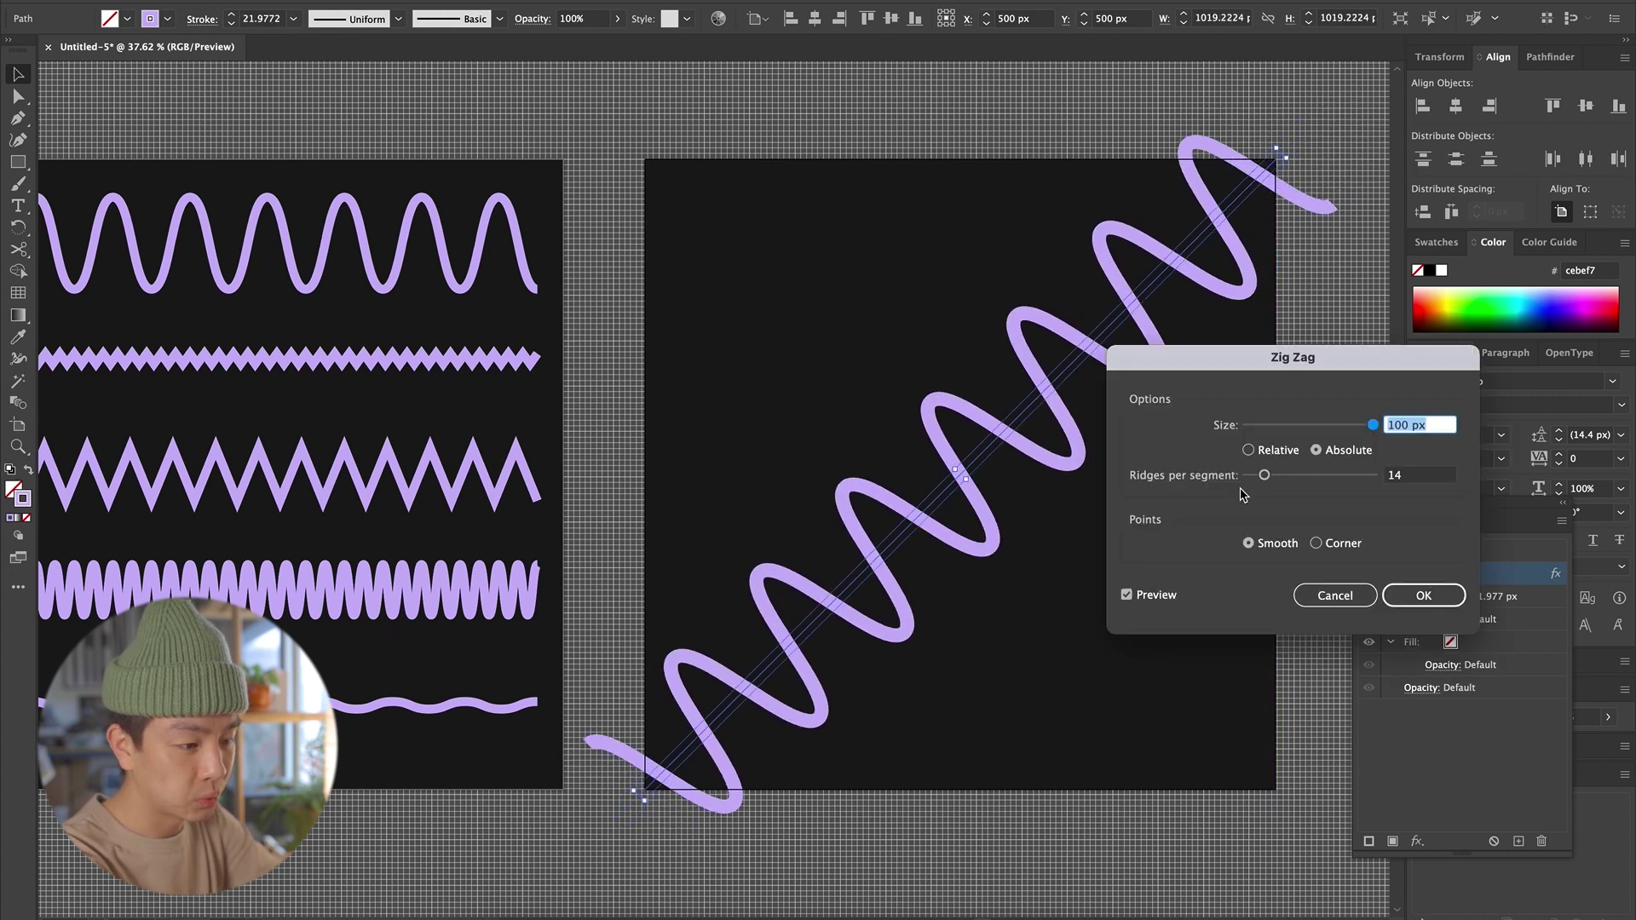
text(25)
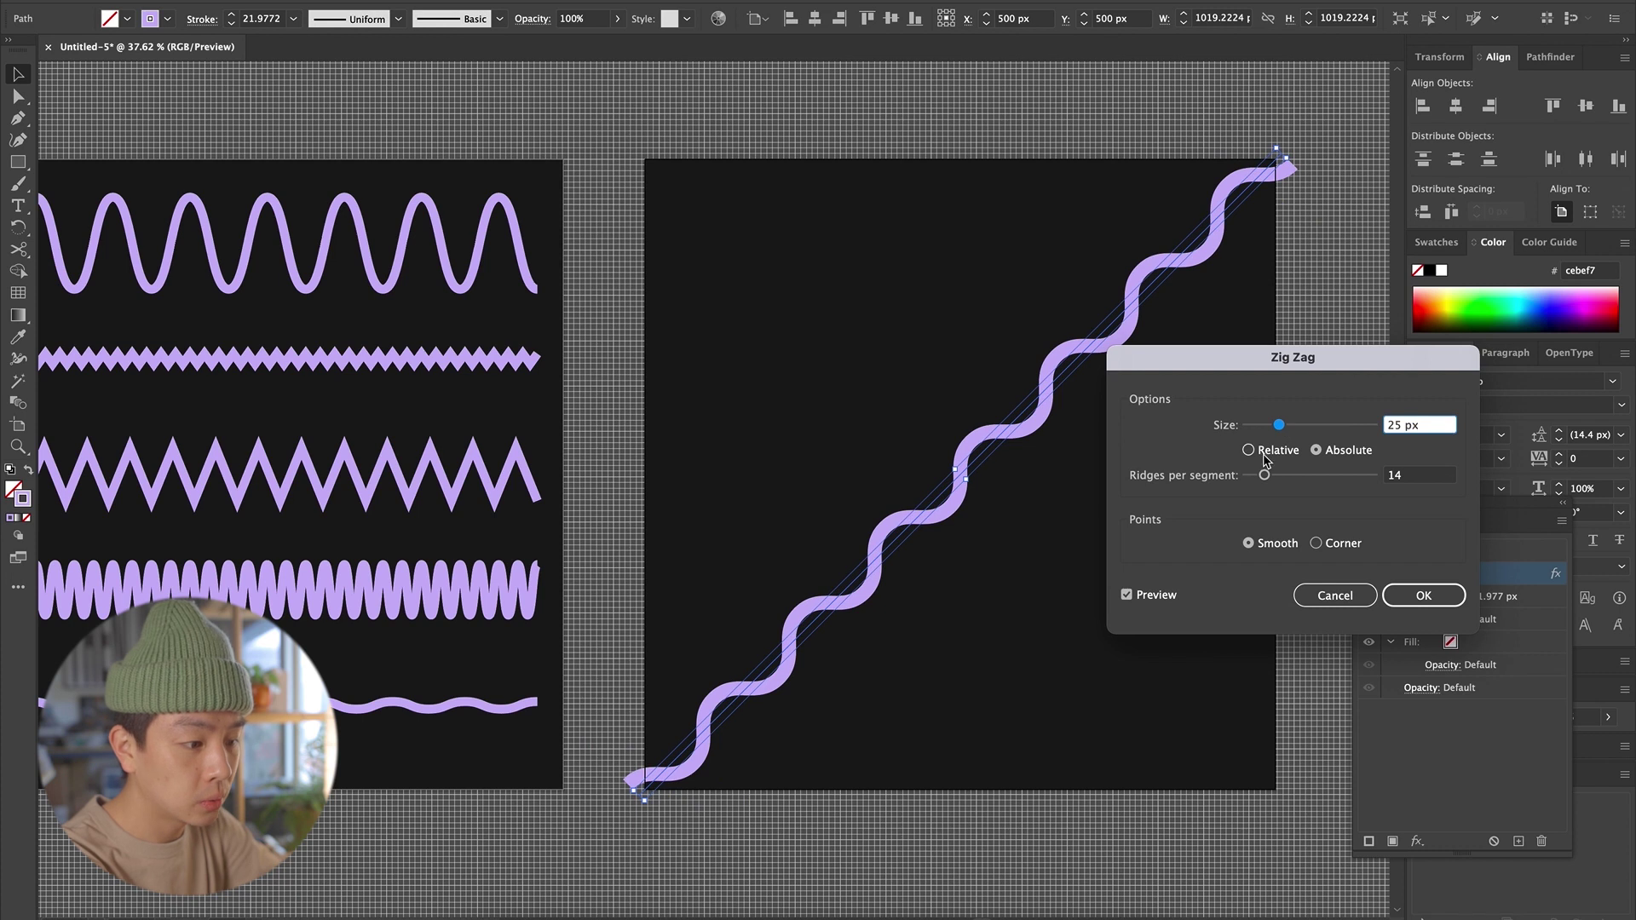
key(Return)
Step: Duplicate the diagonal wave about 66 px up and to the left, and repeat the copies to cover the whole artboard
drag(1125, 322, 1099, 281)
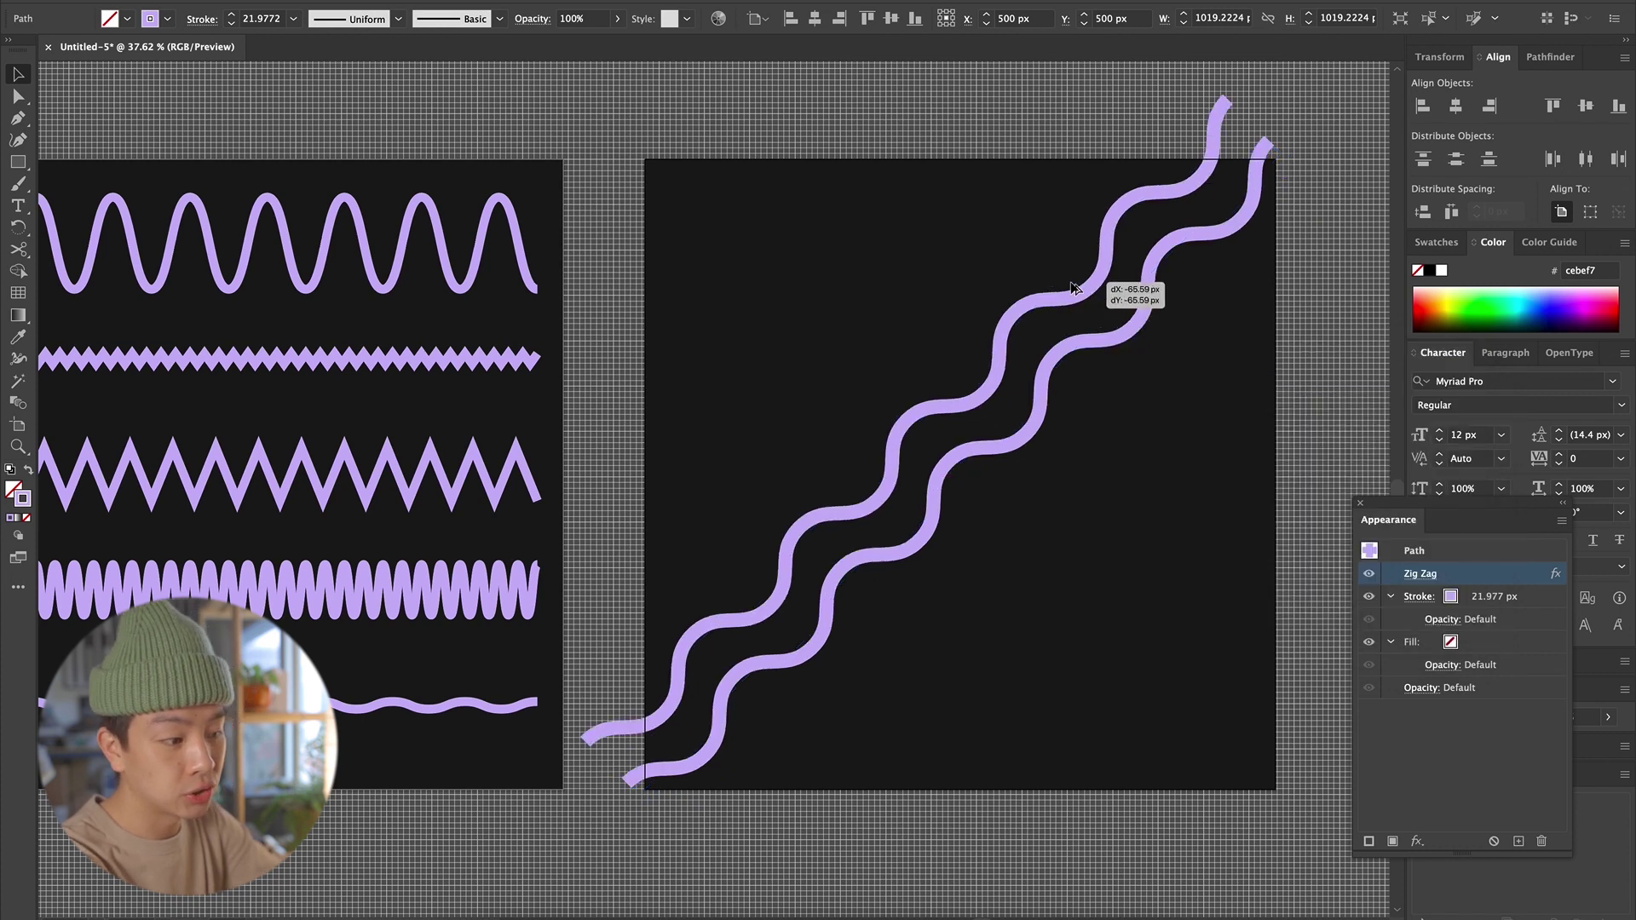
key(ctrl+d)
key(ctrl+d)
key(ctrl+d)
key(ctrl+d)
key(ctrl+d)
key(ctrl+d)
key(ctrl+d)
drag(697, 271, 947, 552)
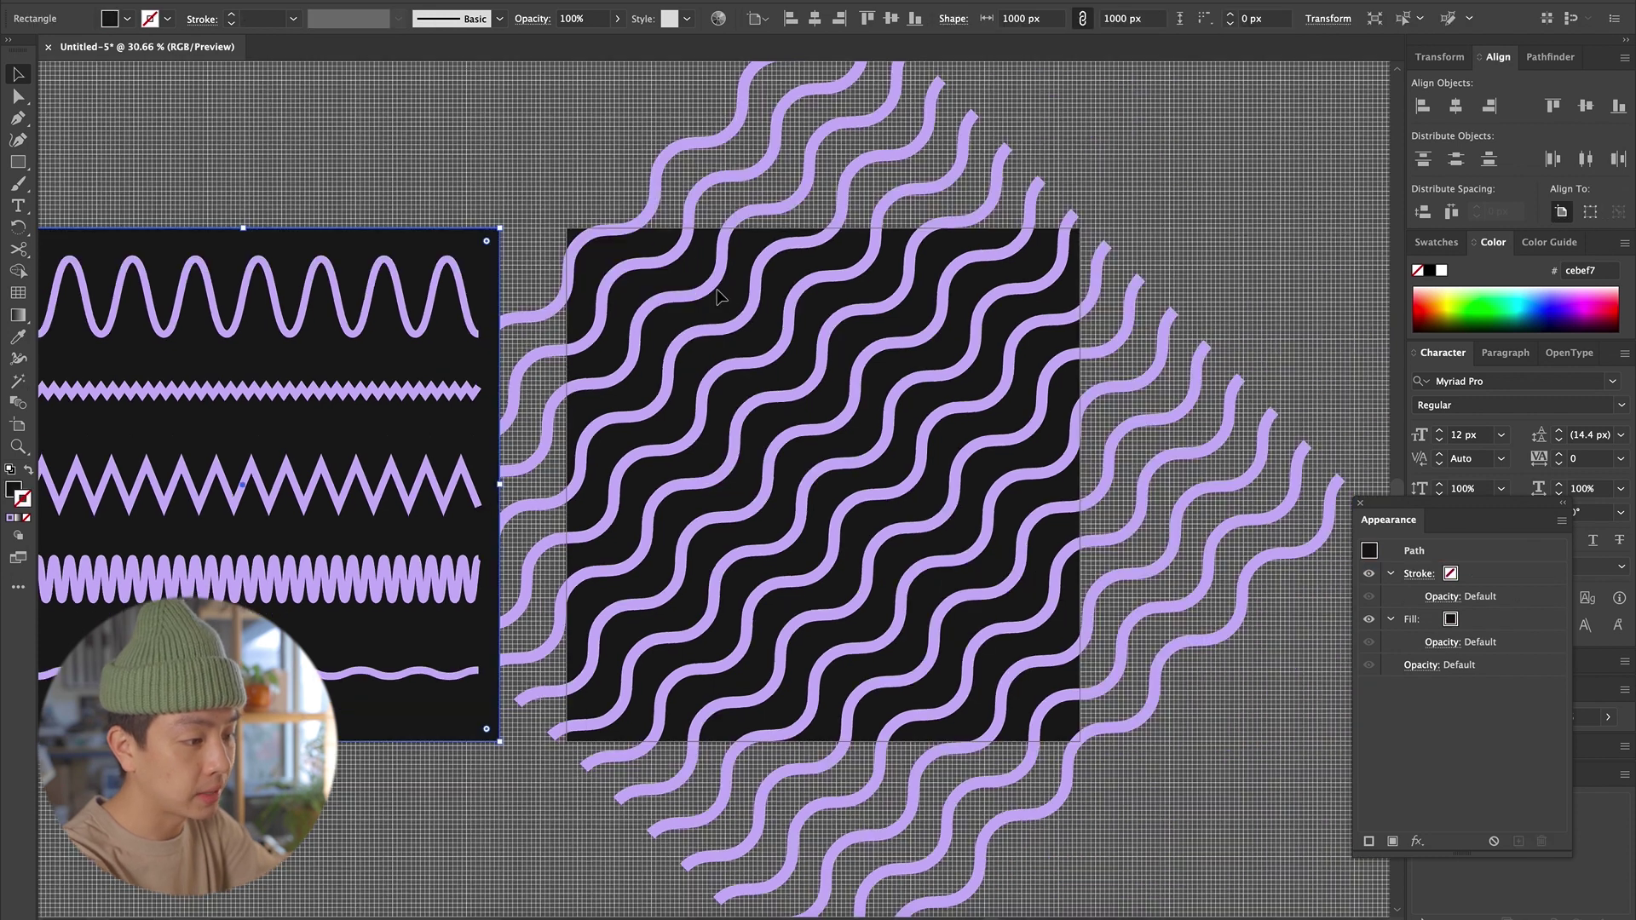
Step: Put a copy of the dark background square in front of the waves and clip them to it with a clipping mask
click(823, 305)
key(ctrl+shift+])
right_click(947, 180)
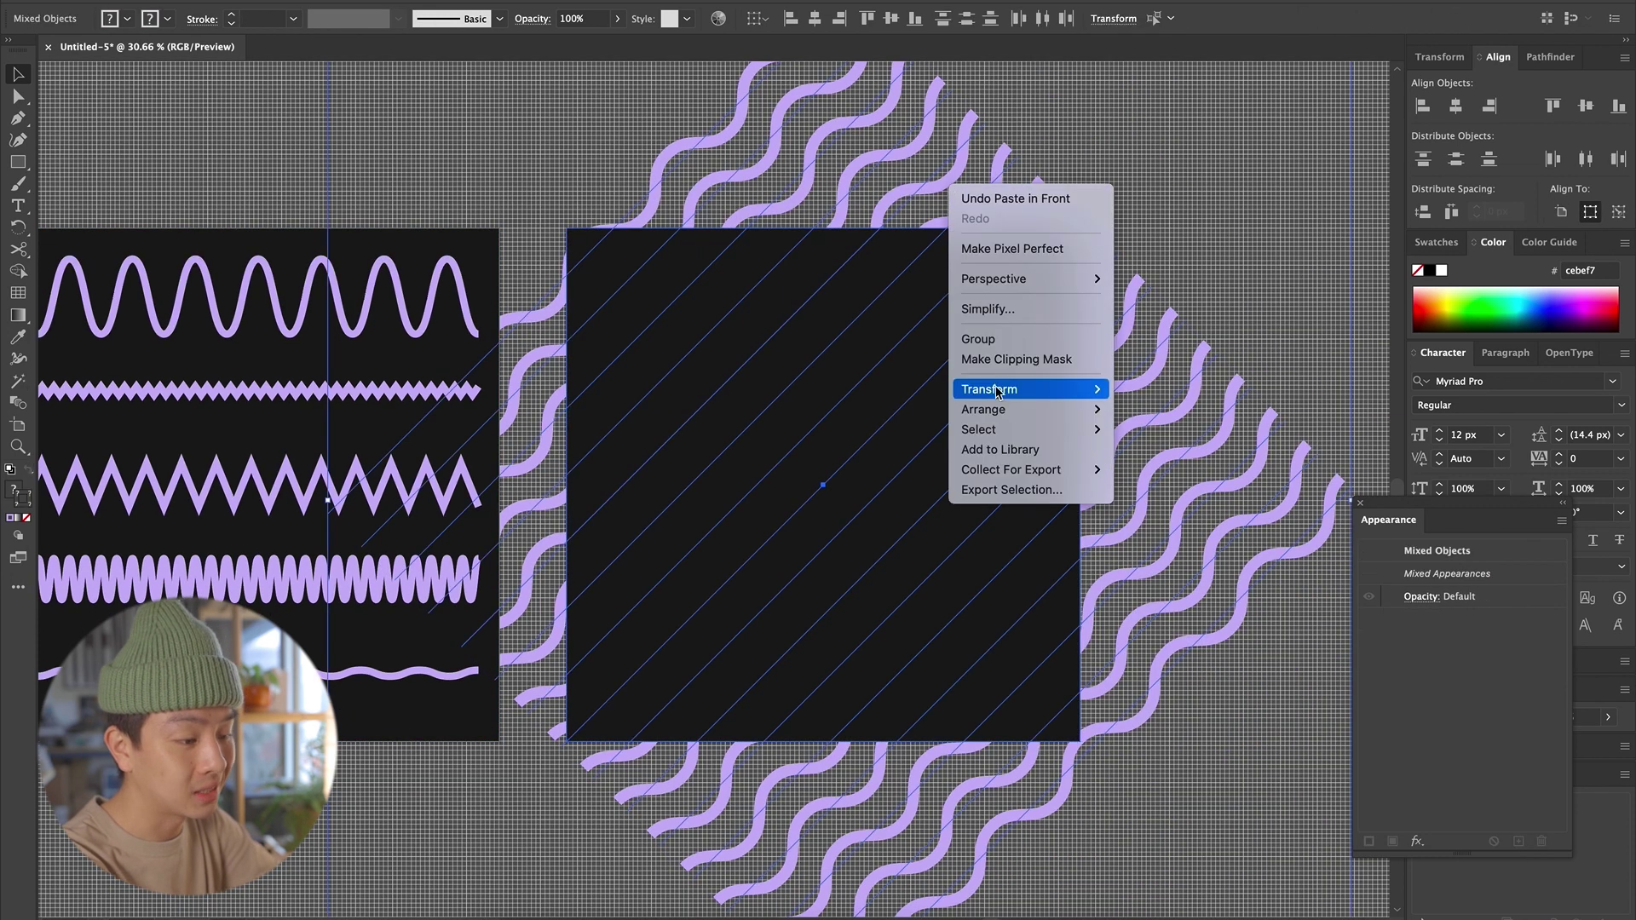
click(1005, 354)
click(1209, 198)
scroll(1150, 191, left, 2)
scroll(1091, 183, left, 2)
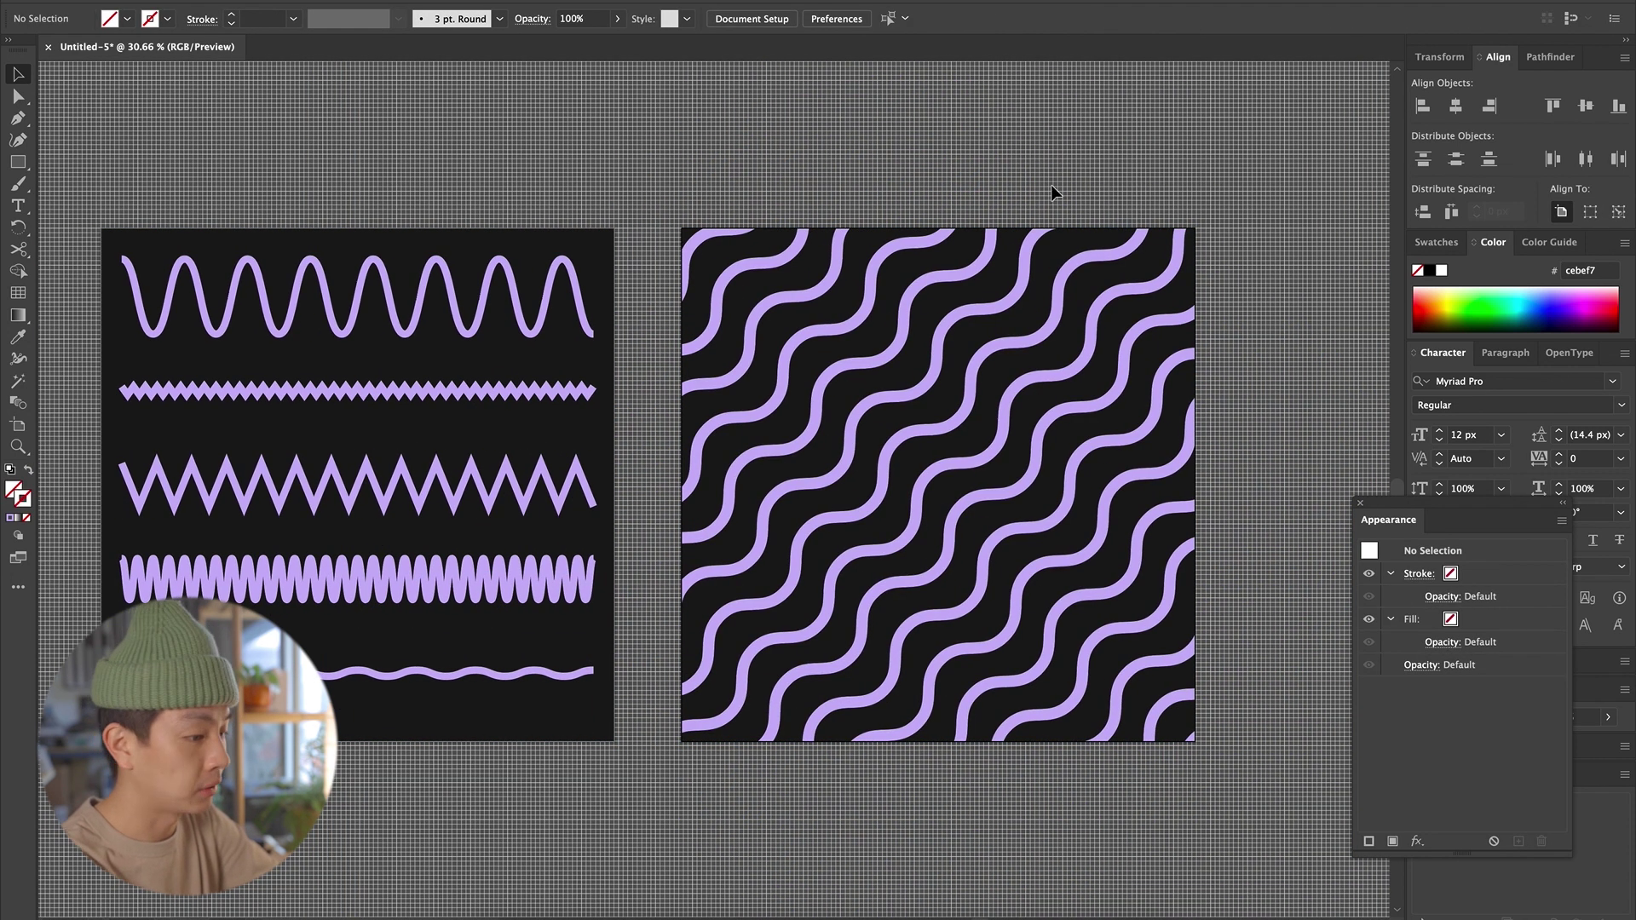
scroll(1051, 186, down, 1)
scroll(1002, 431, down, 1)
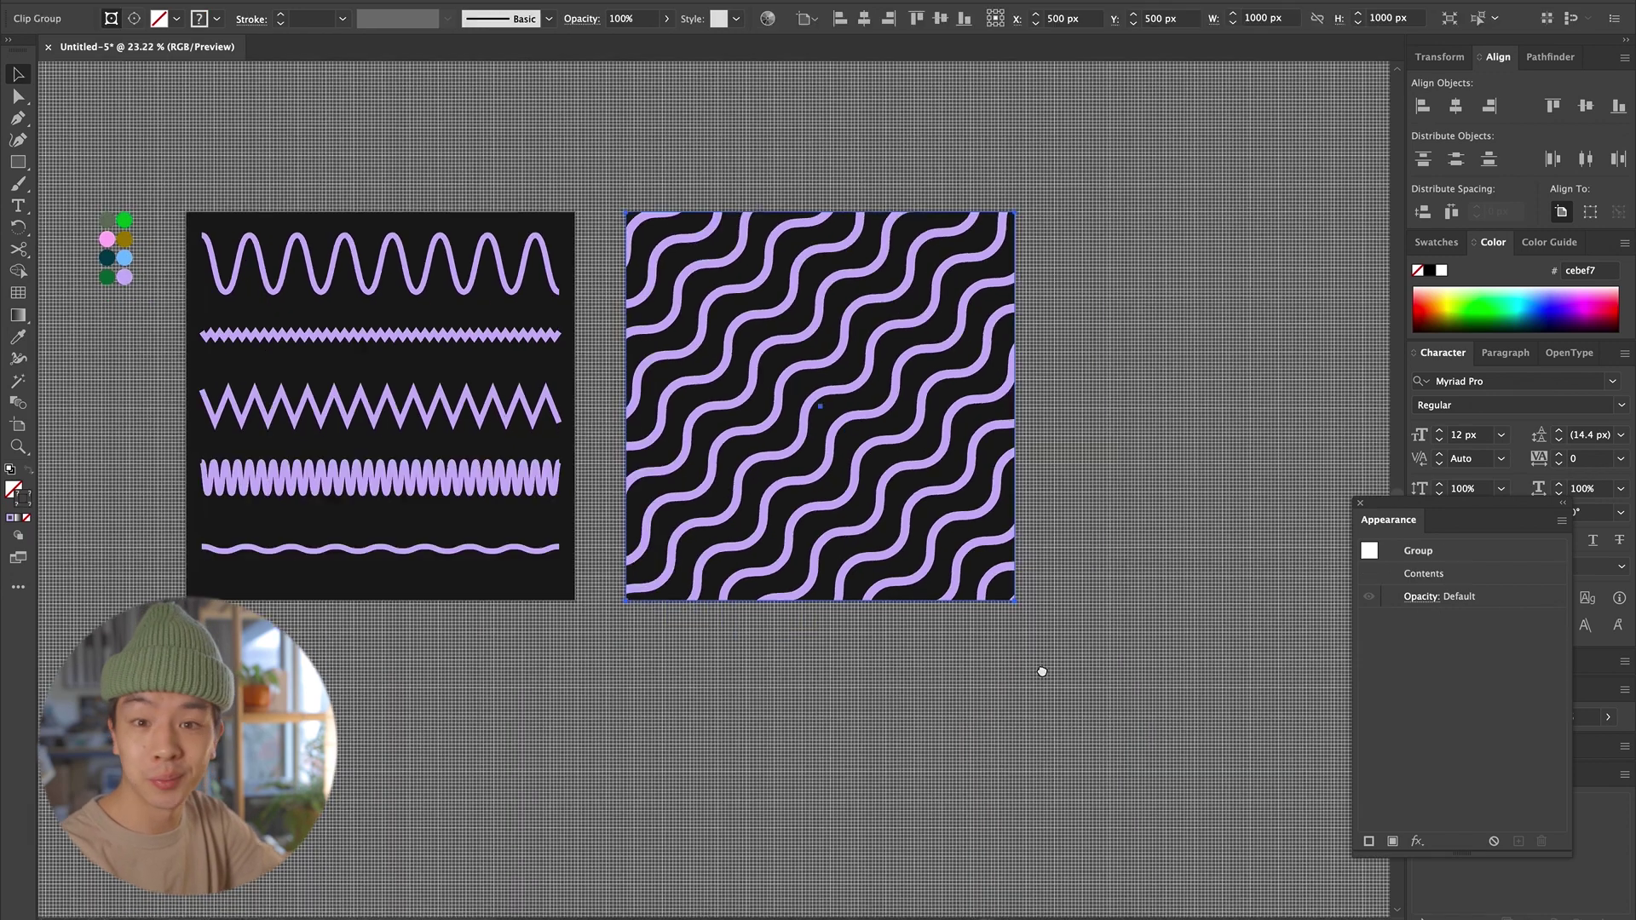
Step: Duplicate the clipped wave artboard to its right and isolate the copy's clip group with its wavy lines selected
scroll(1022, 597, right, 2)
drag(583, 486, 1053, 540)
scroll(795, 564, up, 2)
scroll(793, 559, up, 1)
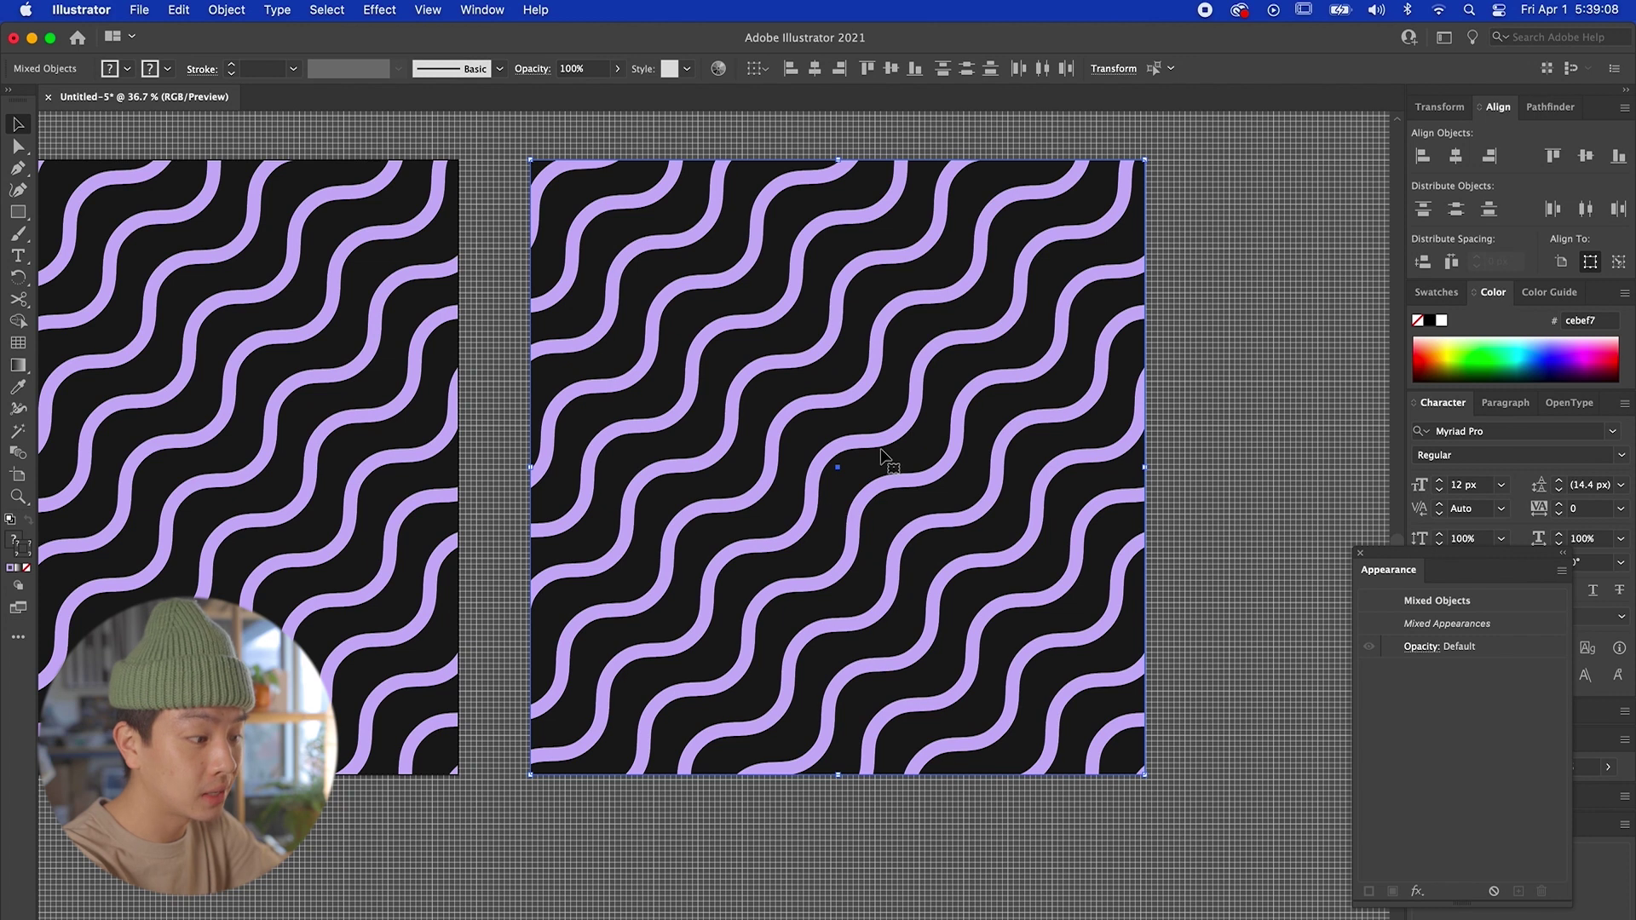
double_click(883, 454)
double_click(1244, 387)
double_click(894, 443)
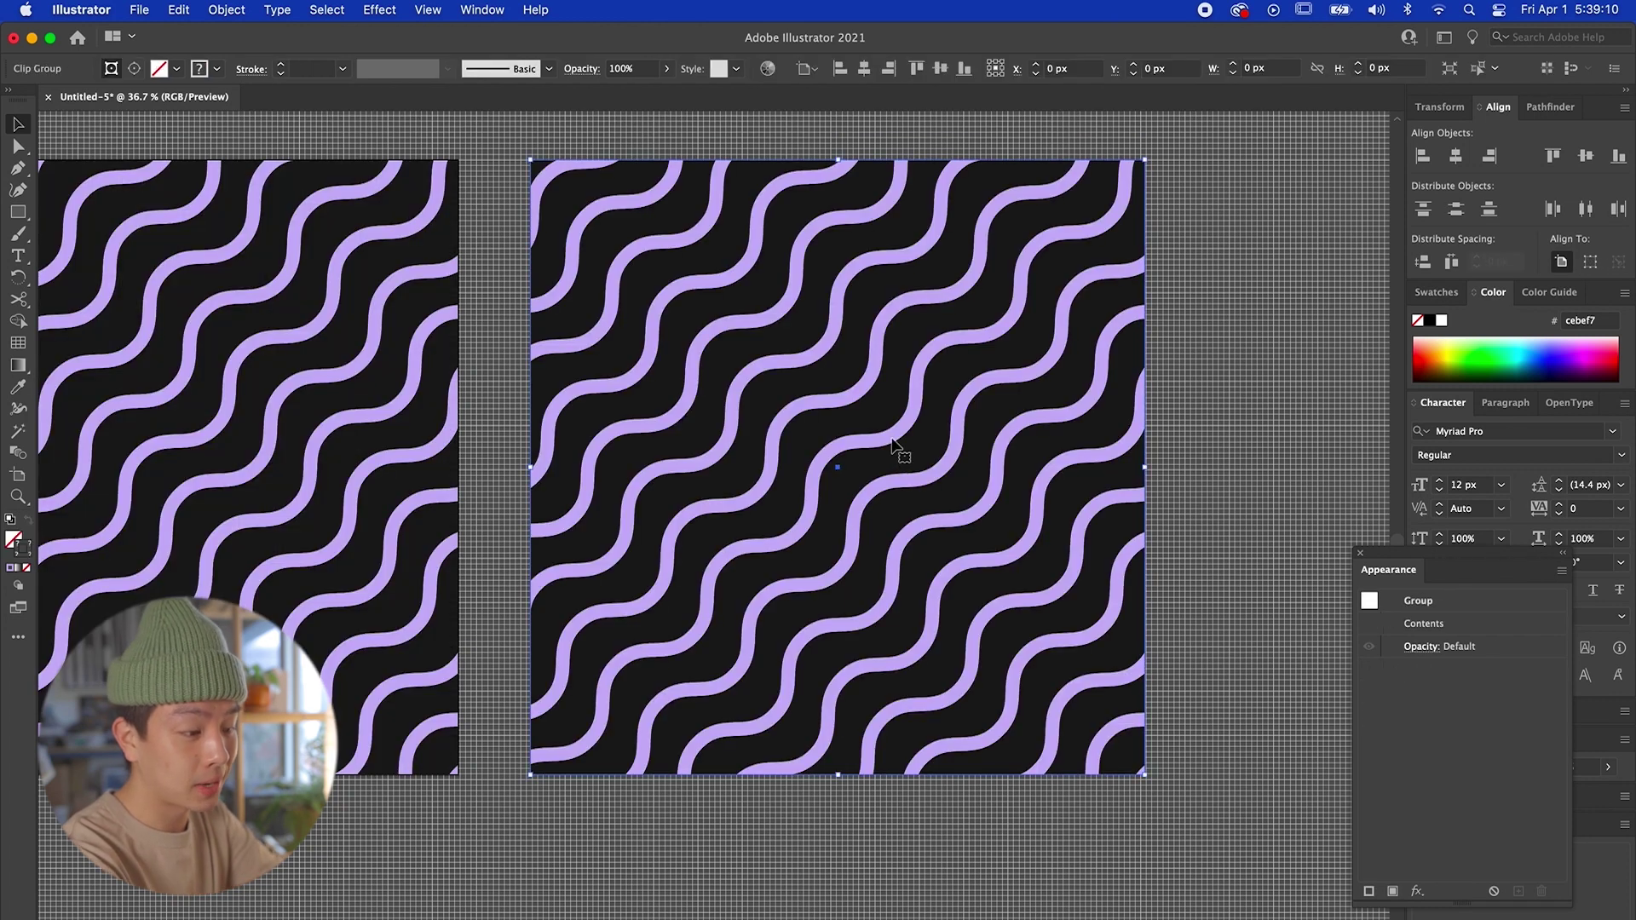
scroll(917, 460, up, 1)
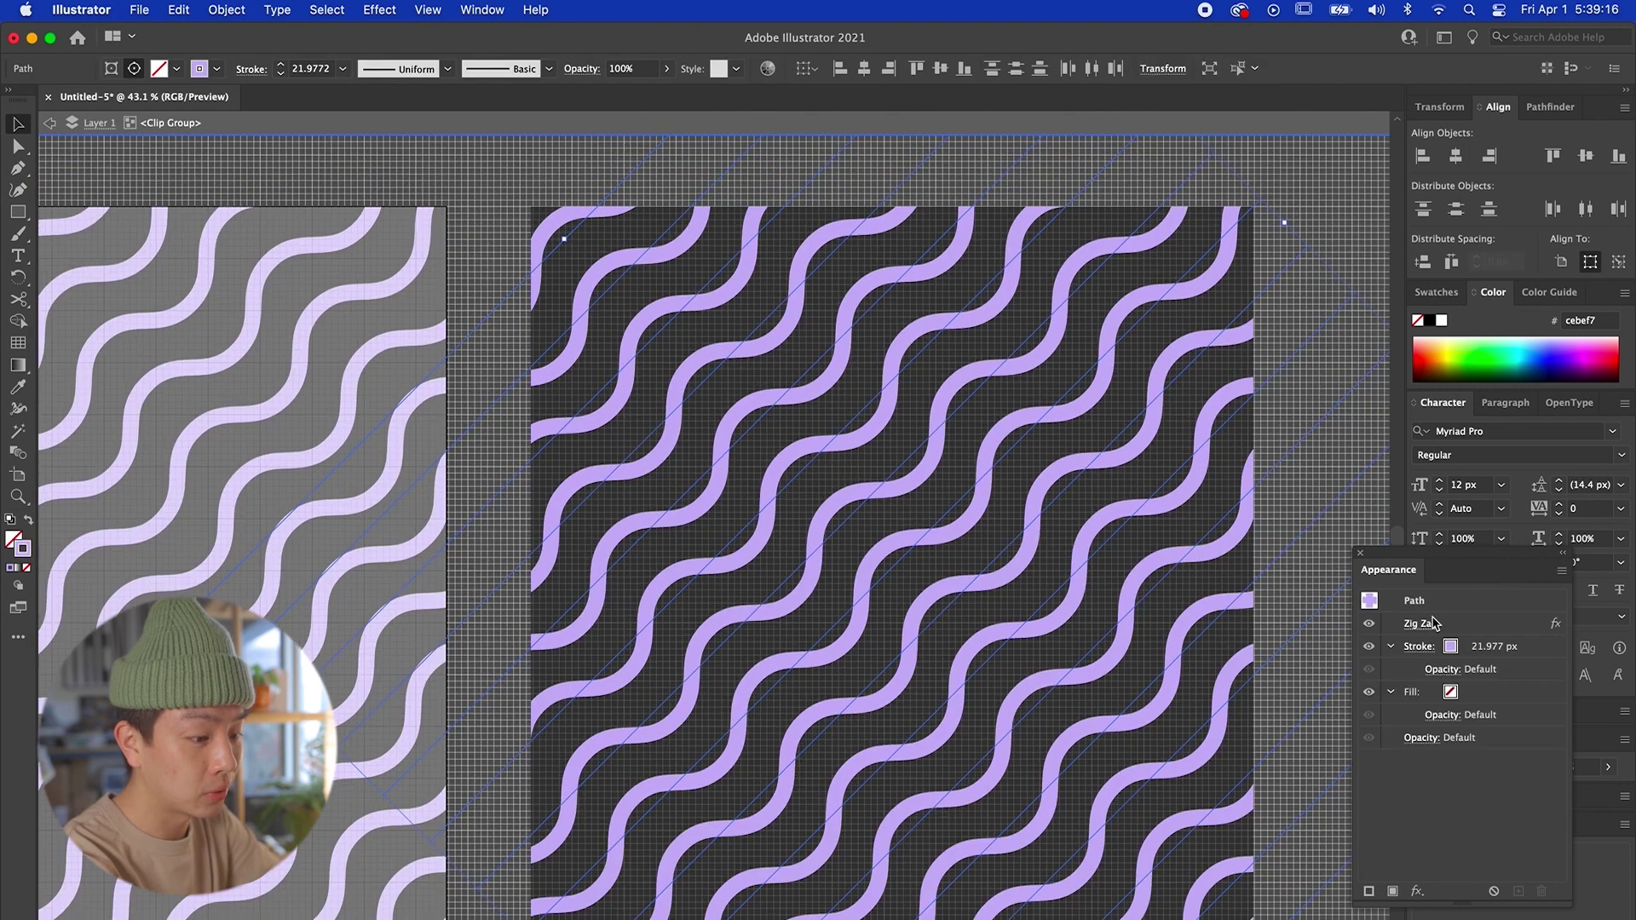
Step: Change the copied lines' Zig Zag effect to corner points with a 60 px size and leave isolation mode
click(1434, 623)
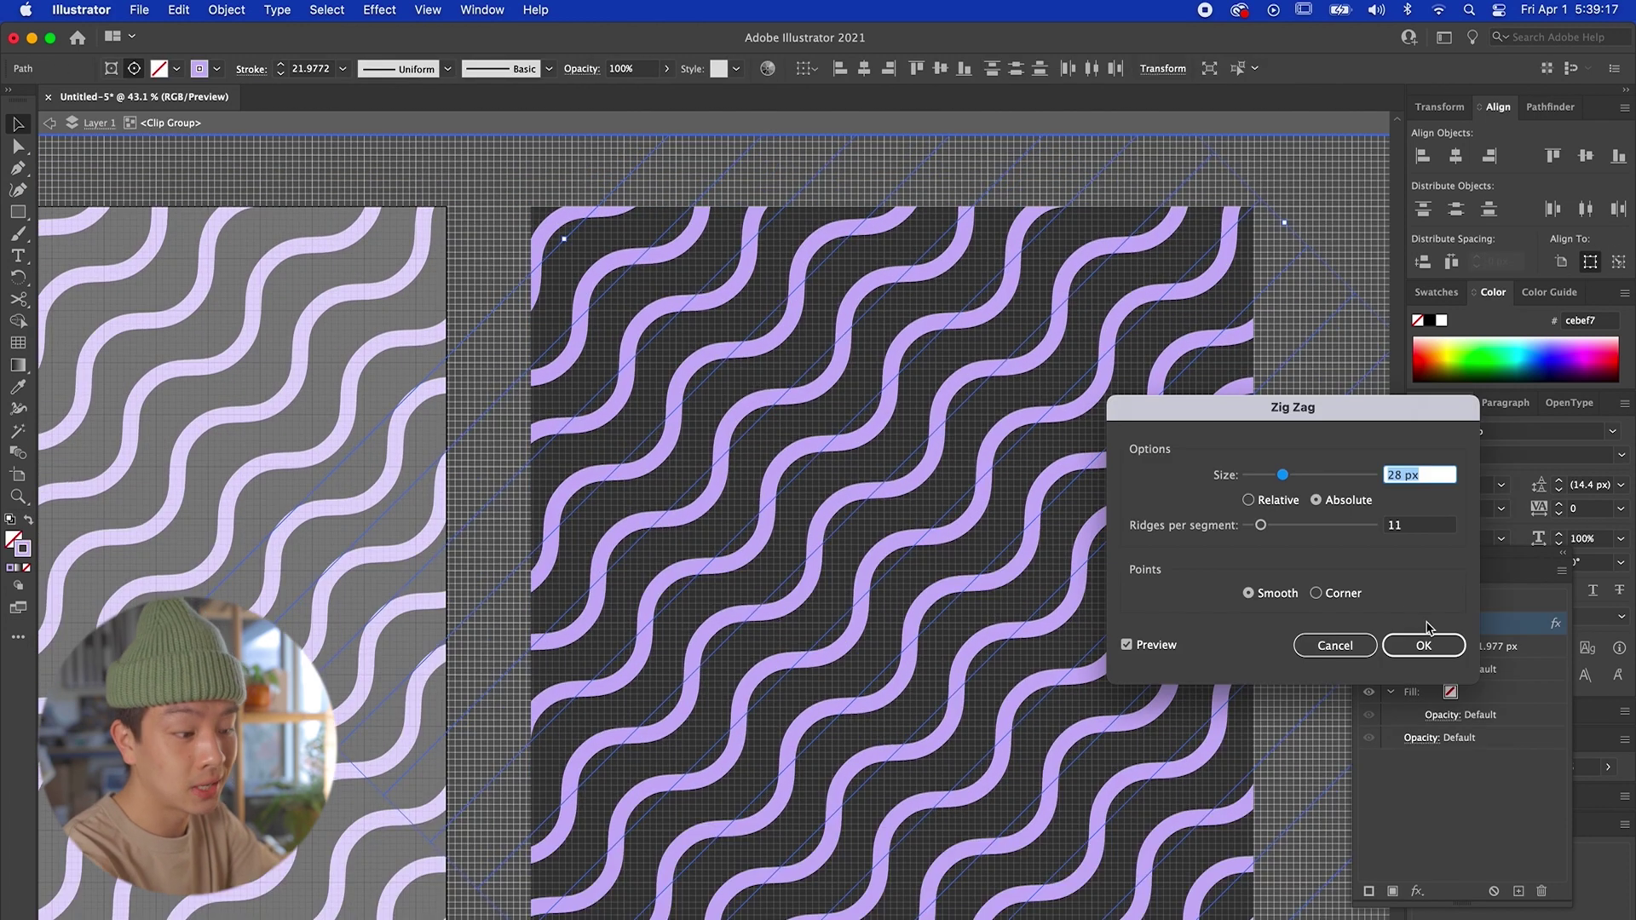
click(1318, 593)
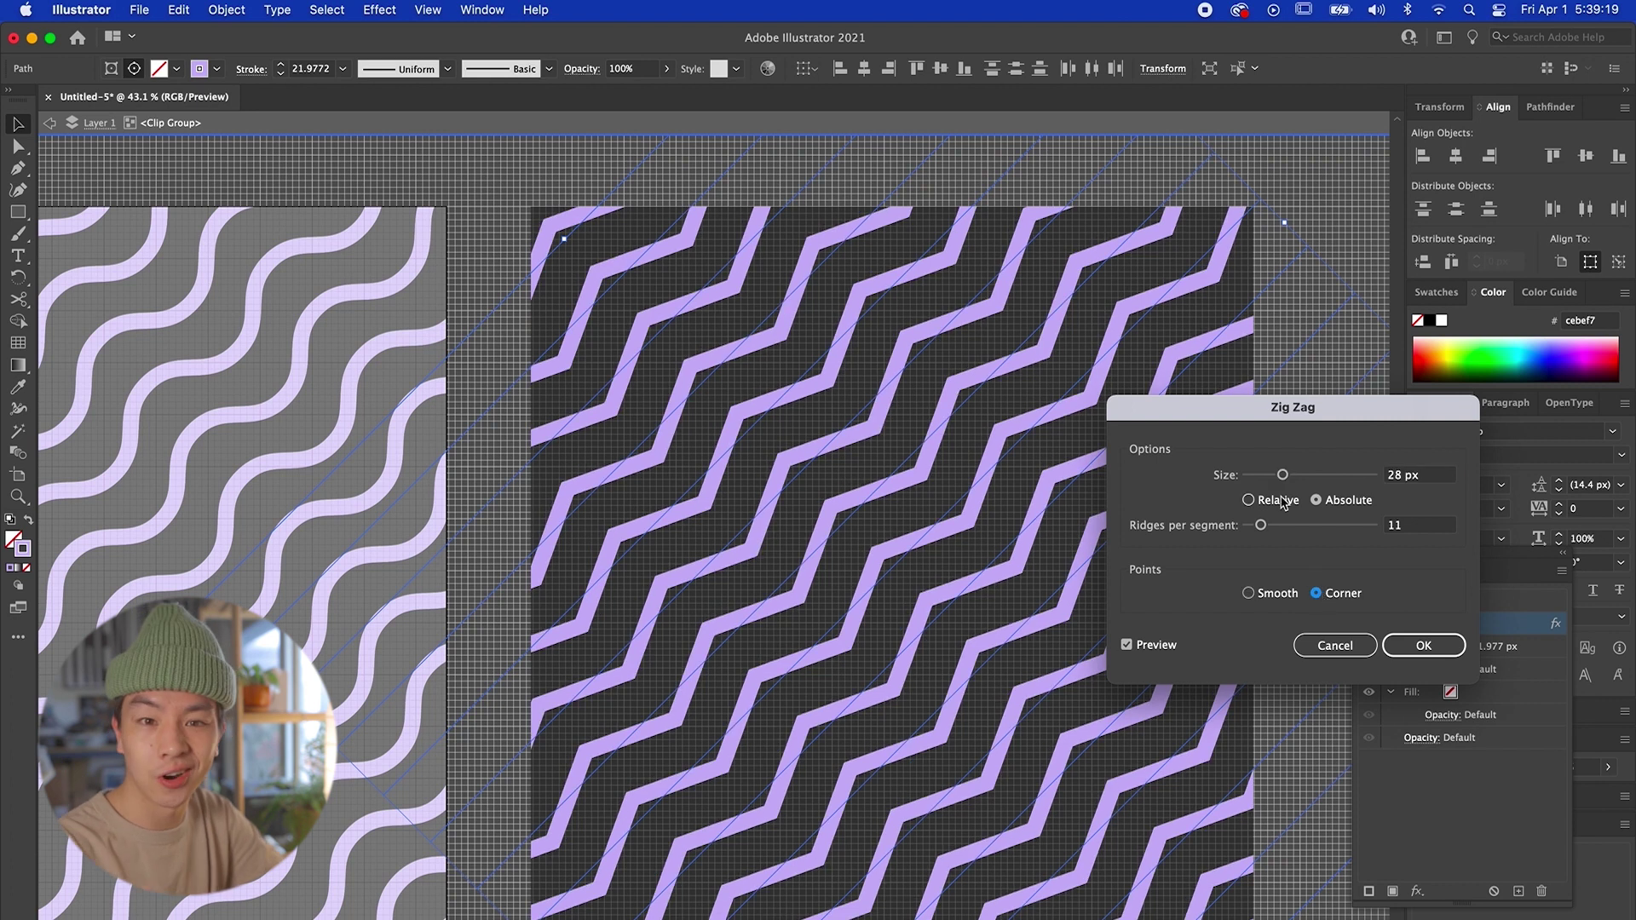
drag(1282, 475, 1326, 480)
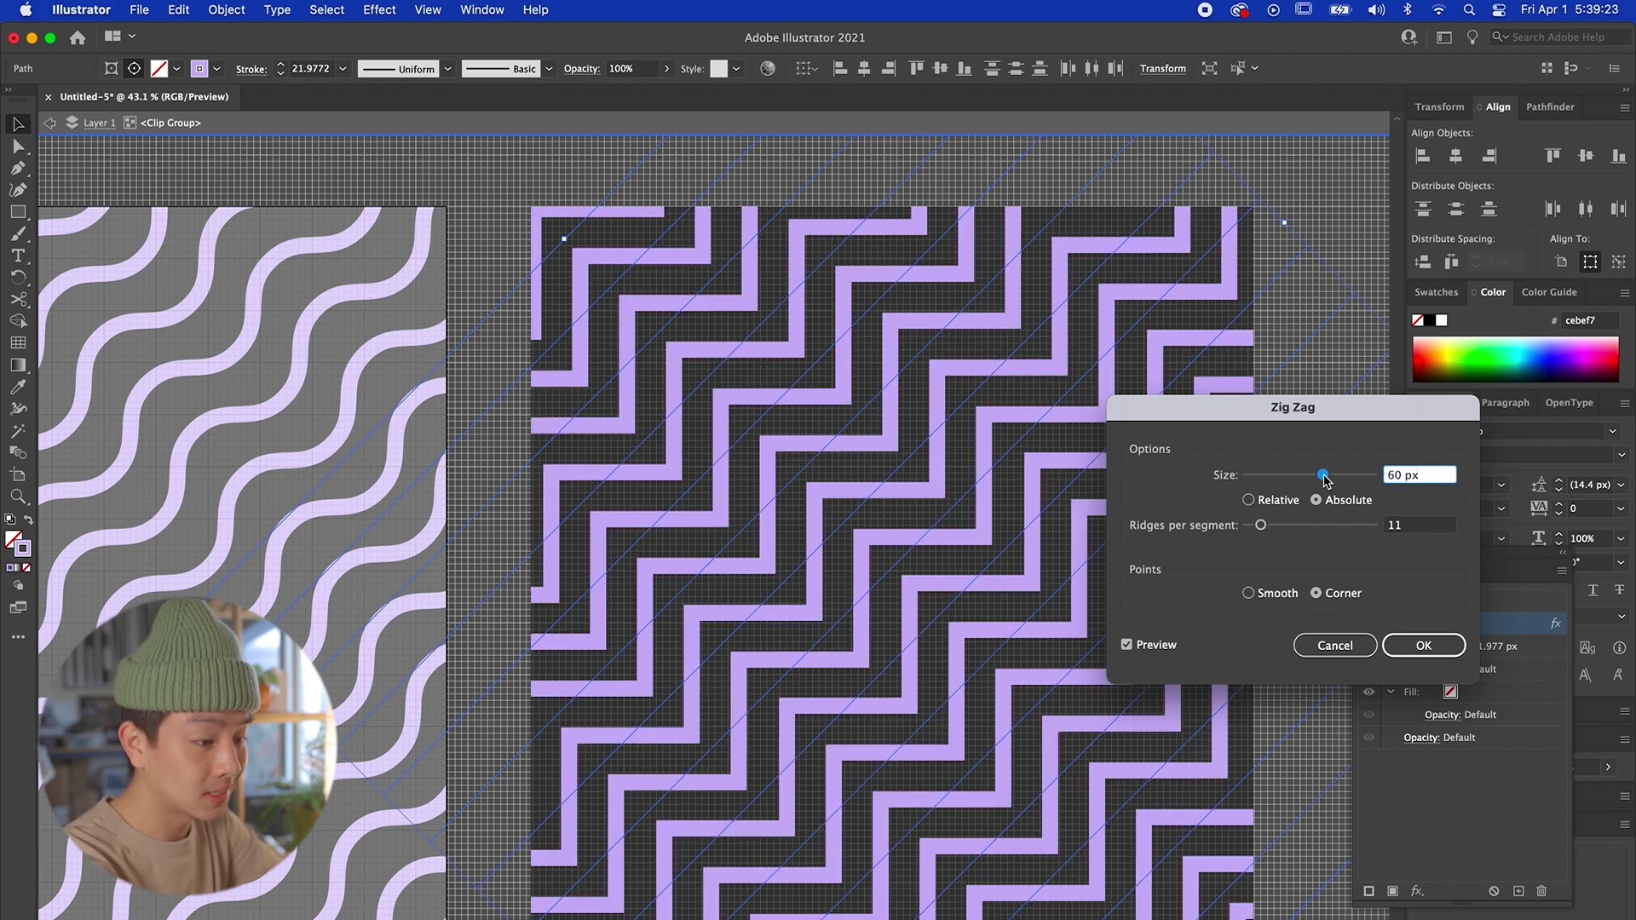
key(Return)
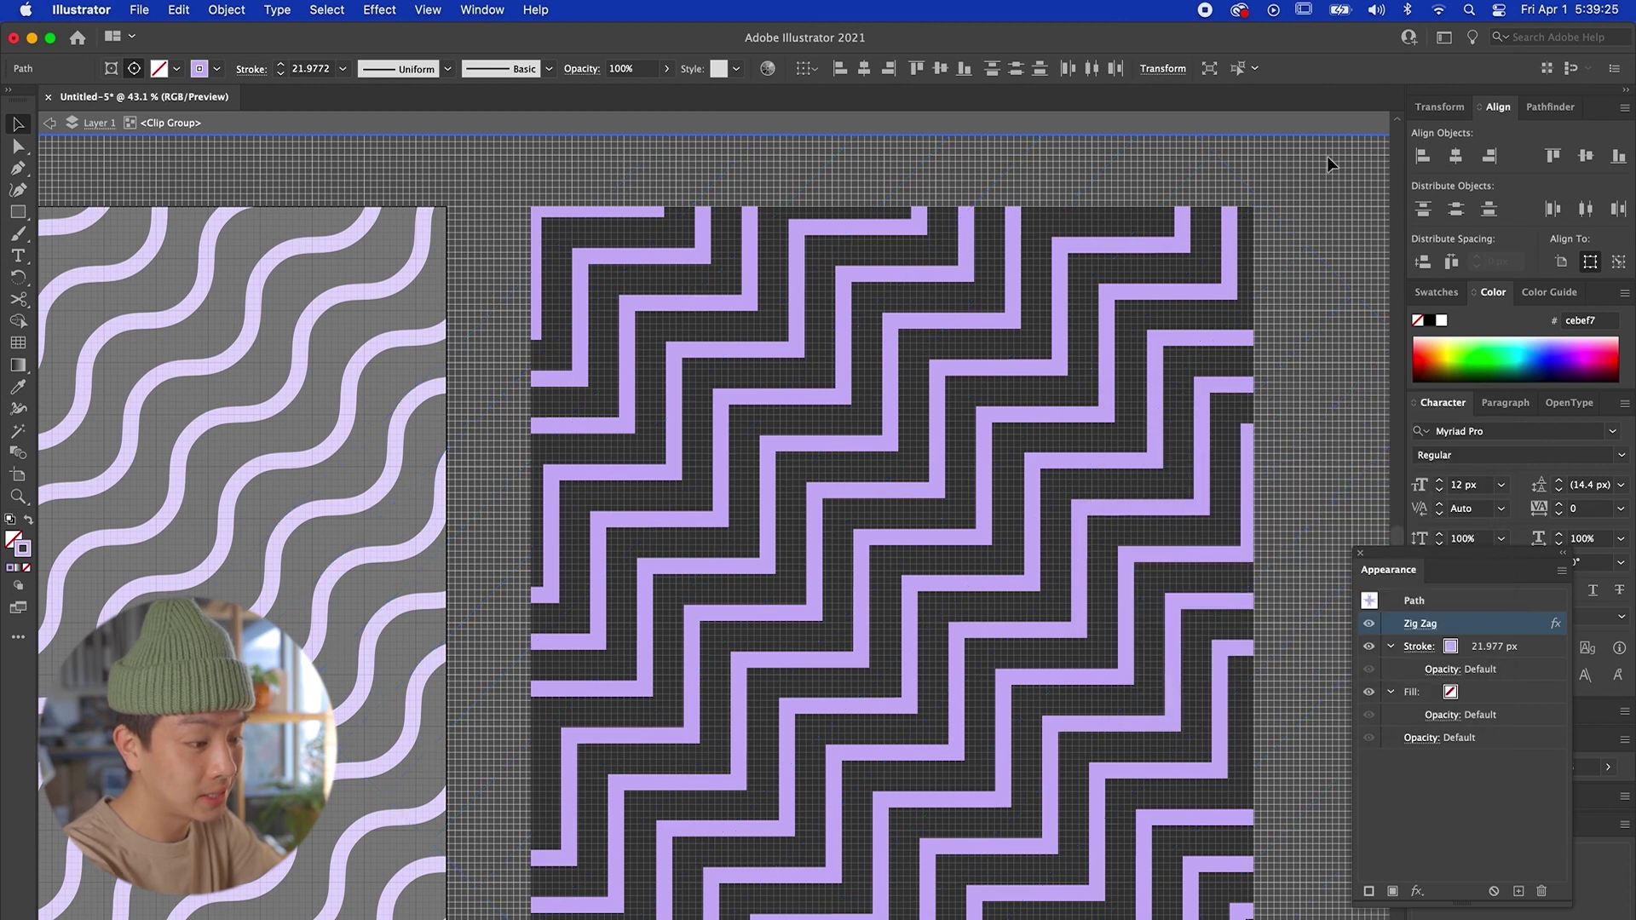
double_click(1326, 155)
Step: Duplicate the stepped-line artboard with its clipped artwork to its right
scroll(1304, 202, down, 5)
drag(1303, 203, 1280, 202)
drag(1023, 162, 1189, 209)
scroll(1243, 205, down, 2)
scroll(1136, 238, right, 2)
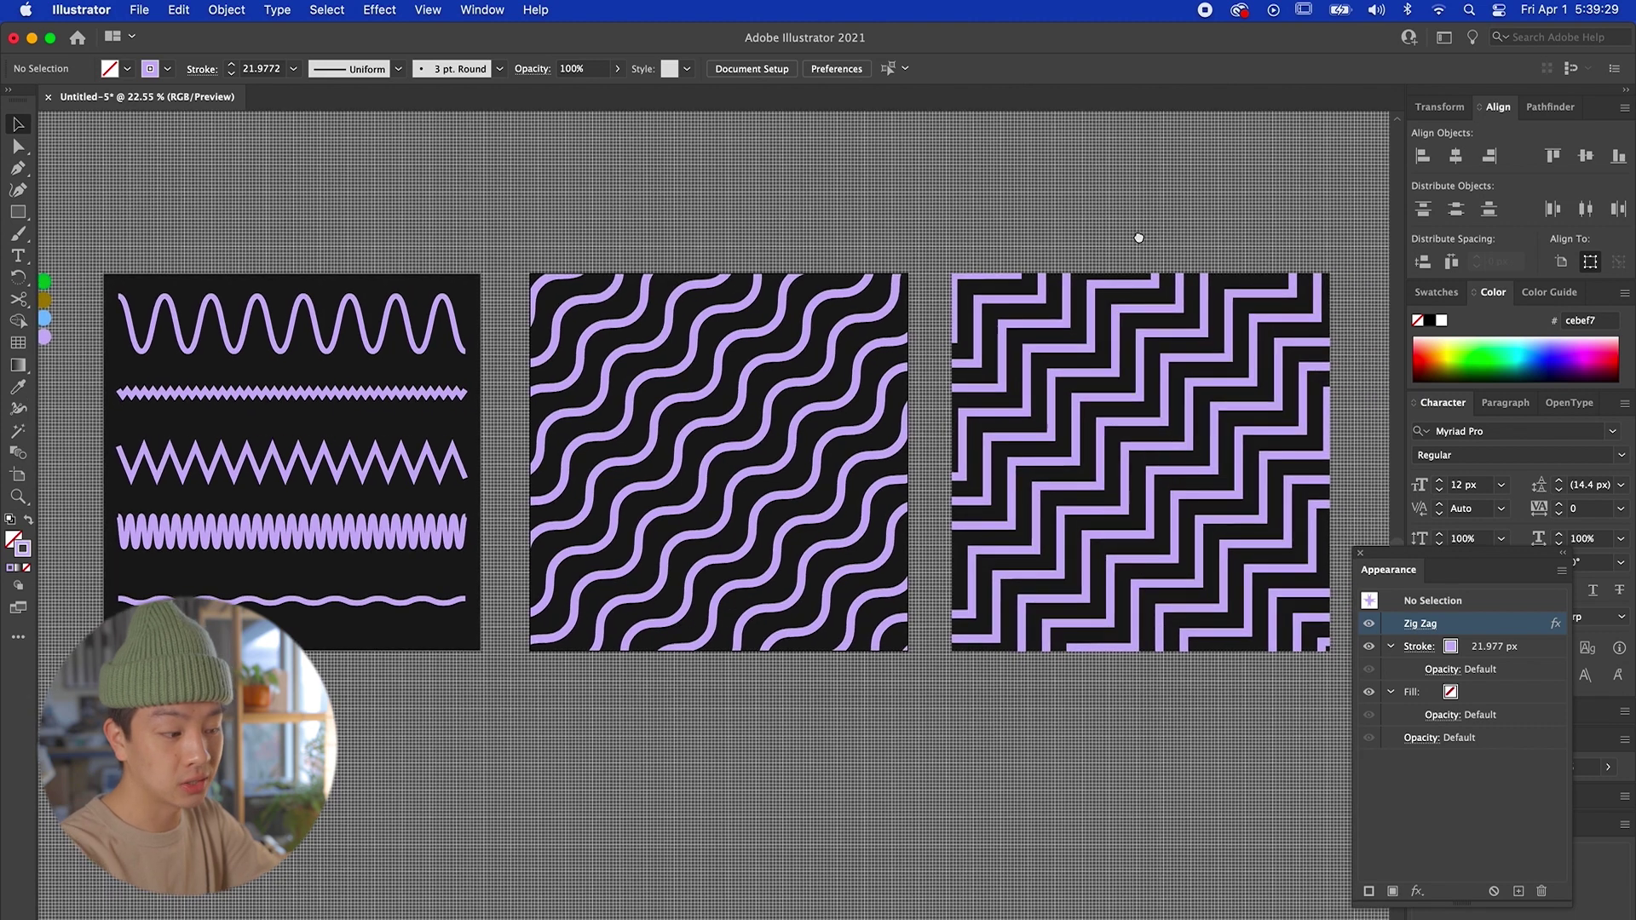
scroll(1102, 237, up, 2)
scroll(979, 239, right, 2)
scroll(898, 237, right, 3)
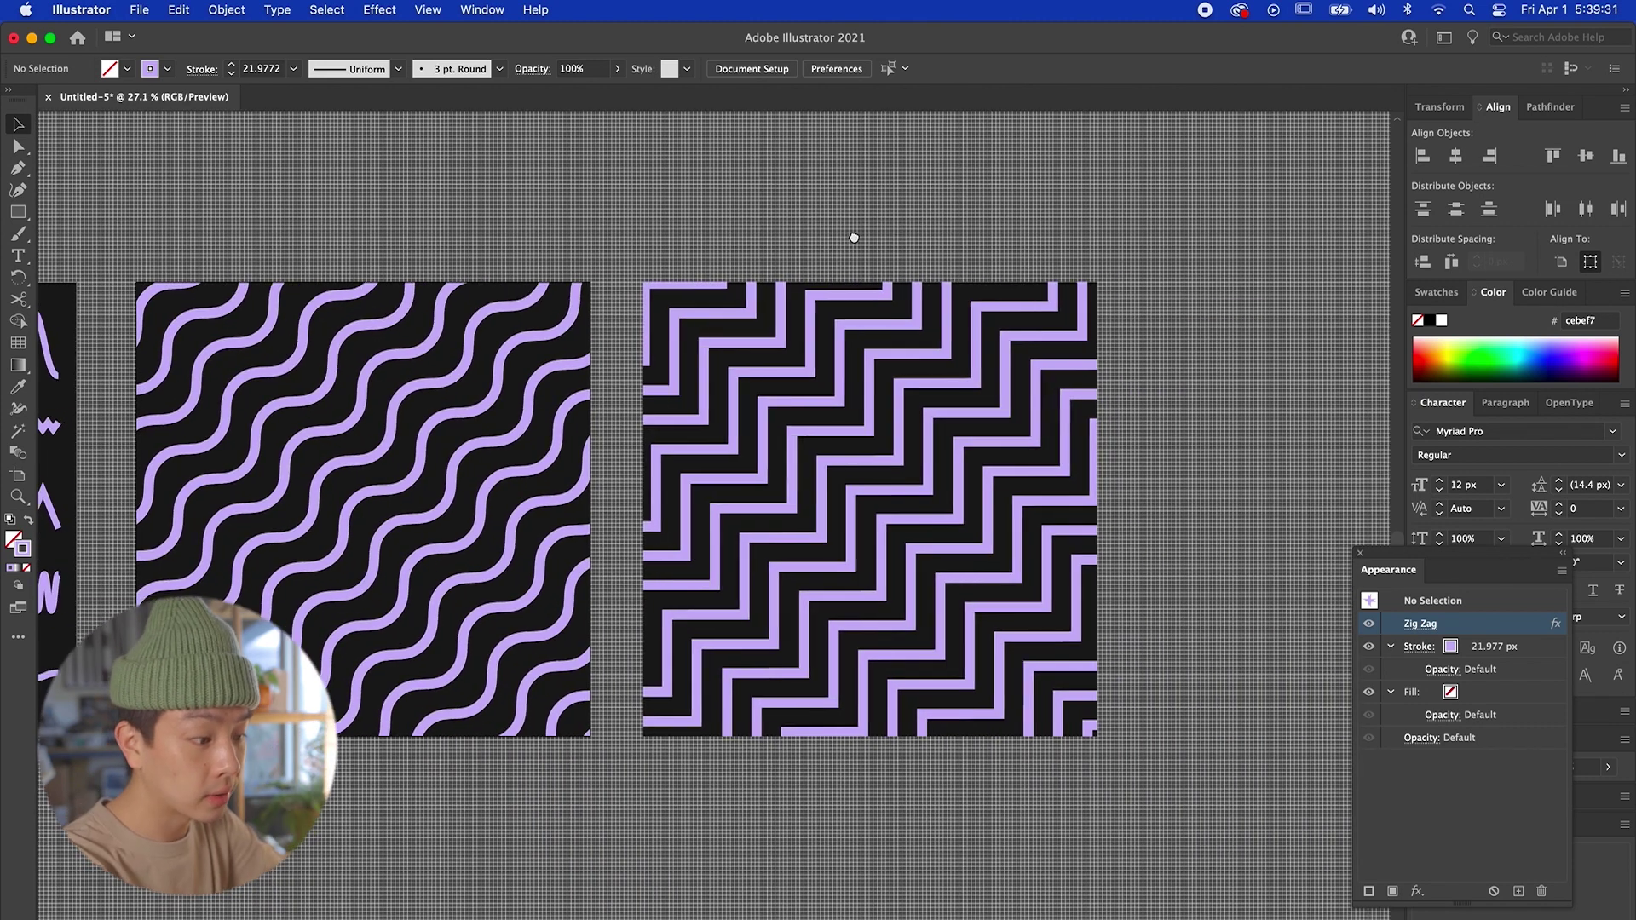
click(18, 474)
drag(426, 401, 948, 414)
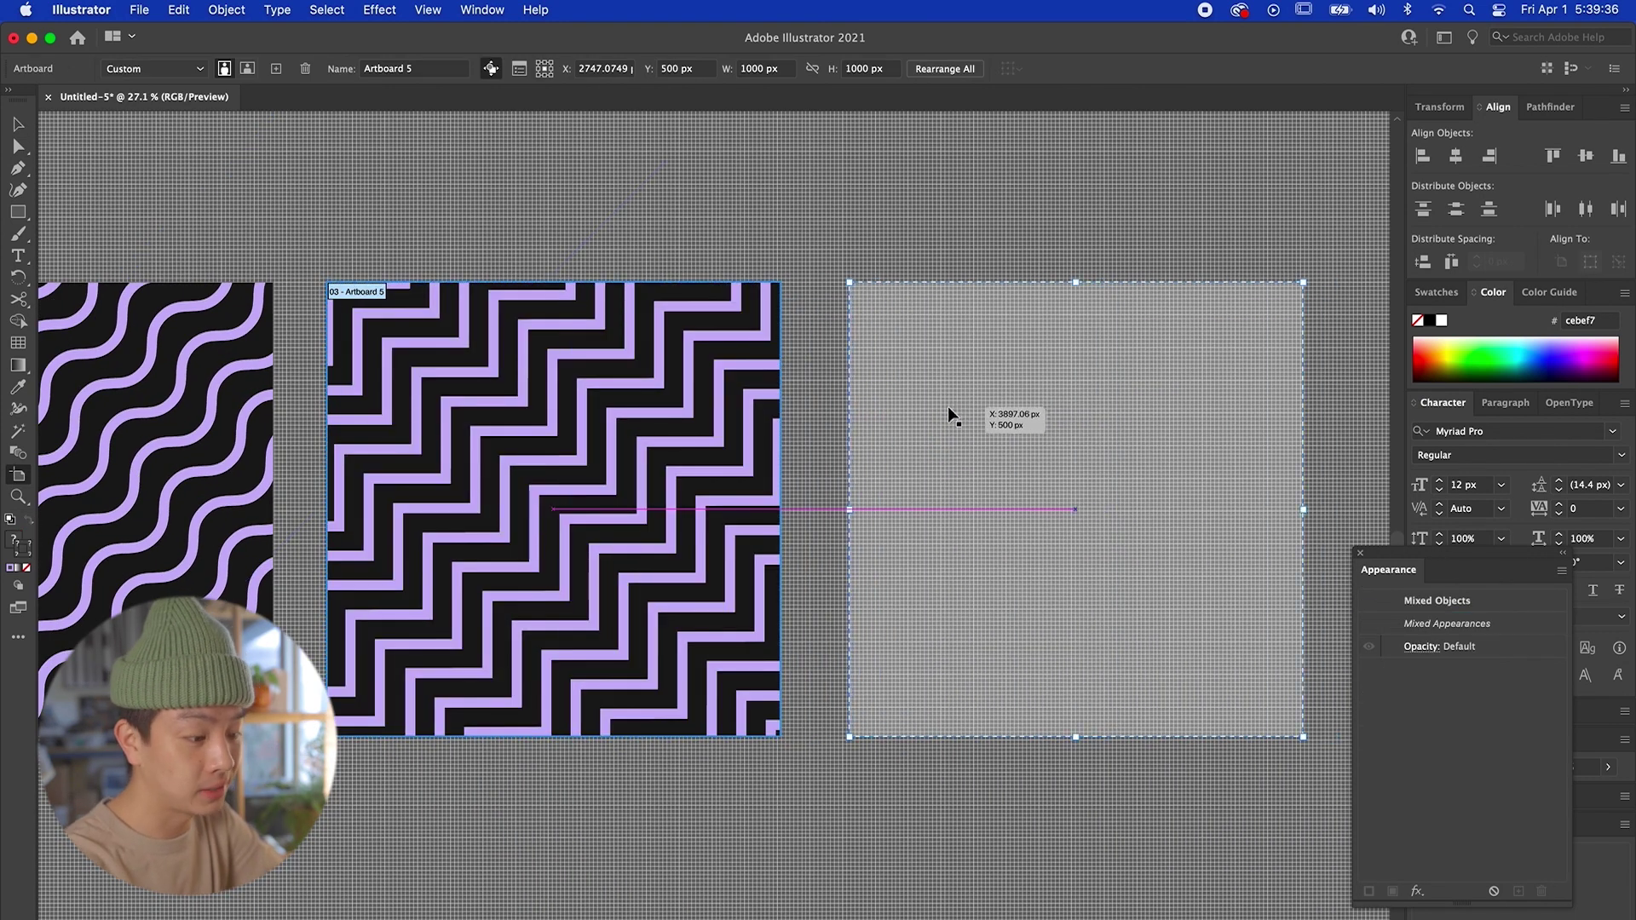
scroll(948, 413, right, 2)
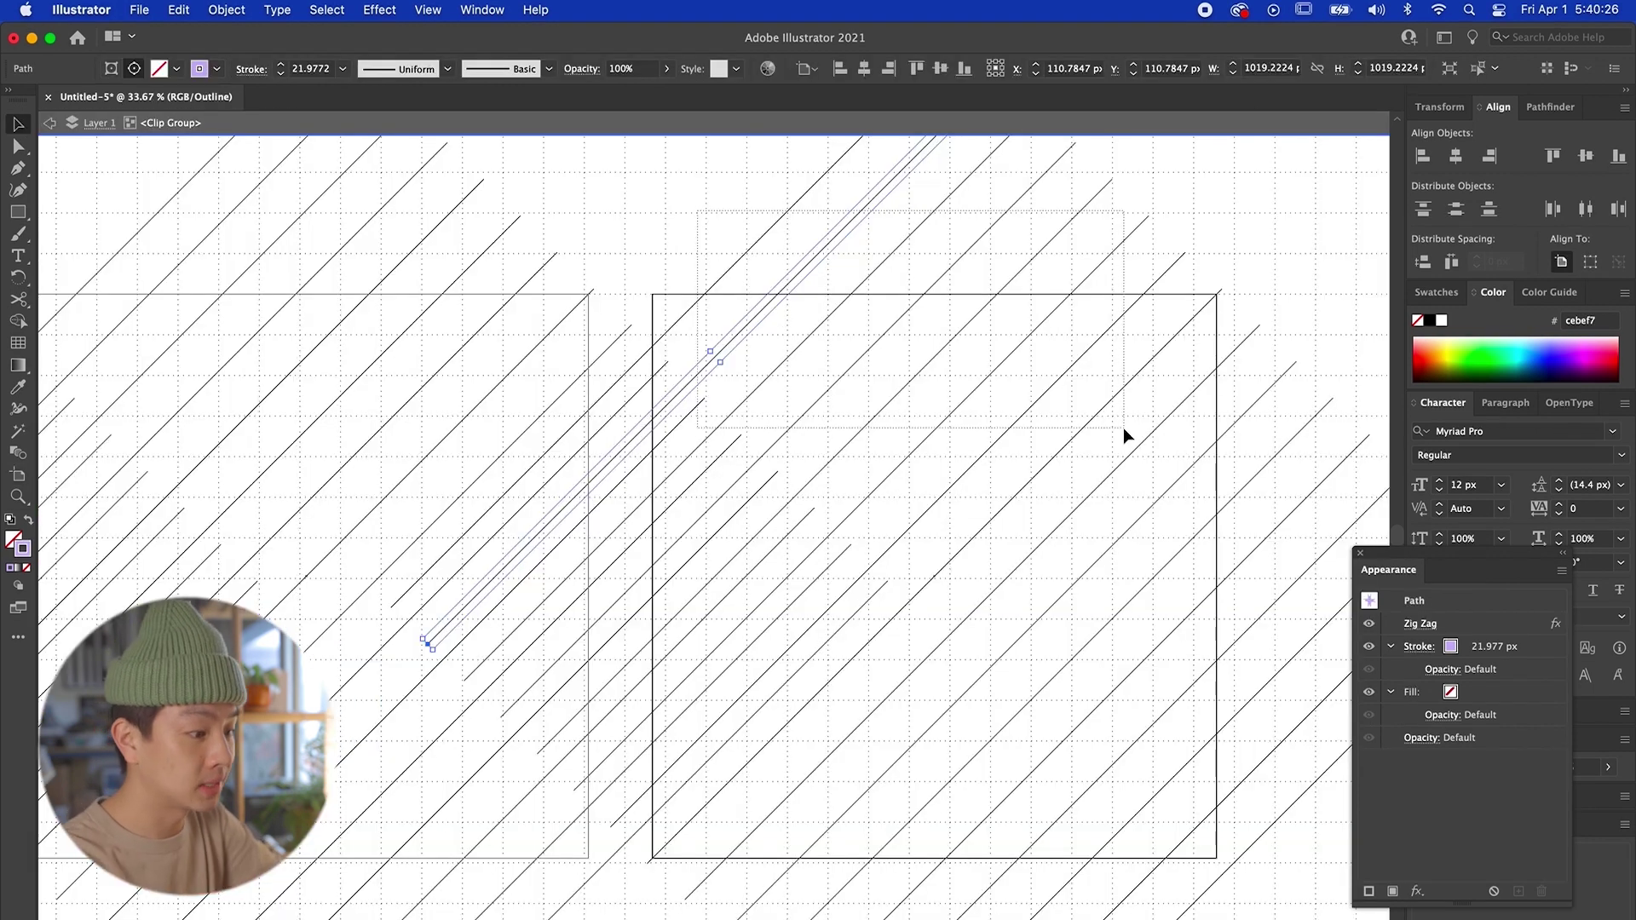
Step: Select the new copy's clipped lines without the mask, set their Zig Zag size to 99 px and leave isolation mode
key(super+a)
key(super+y)
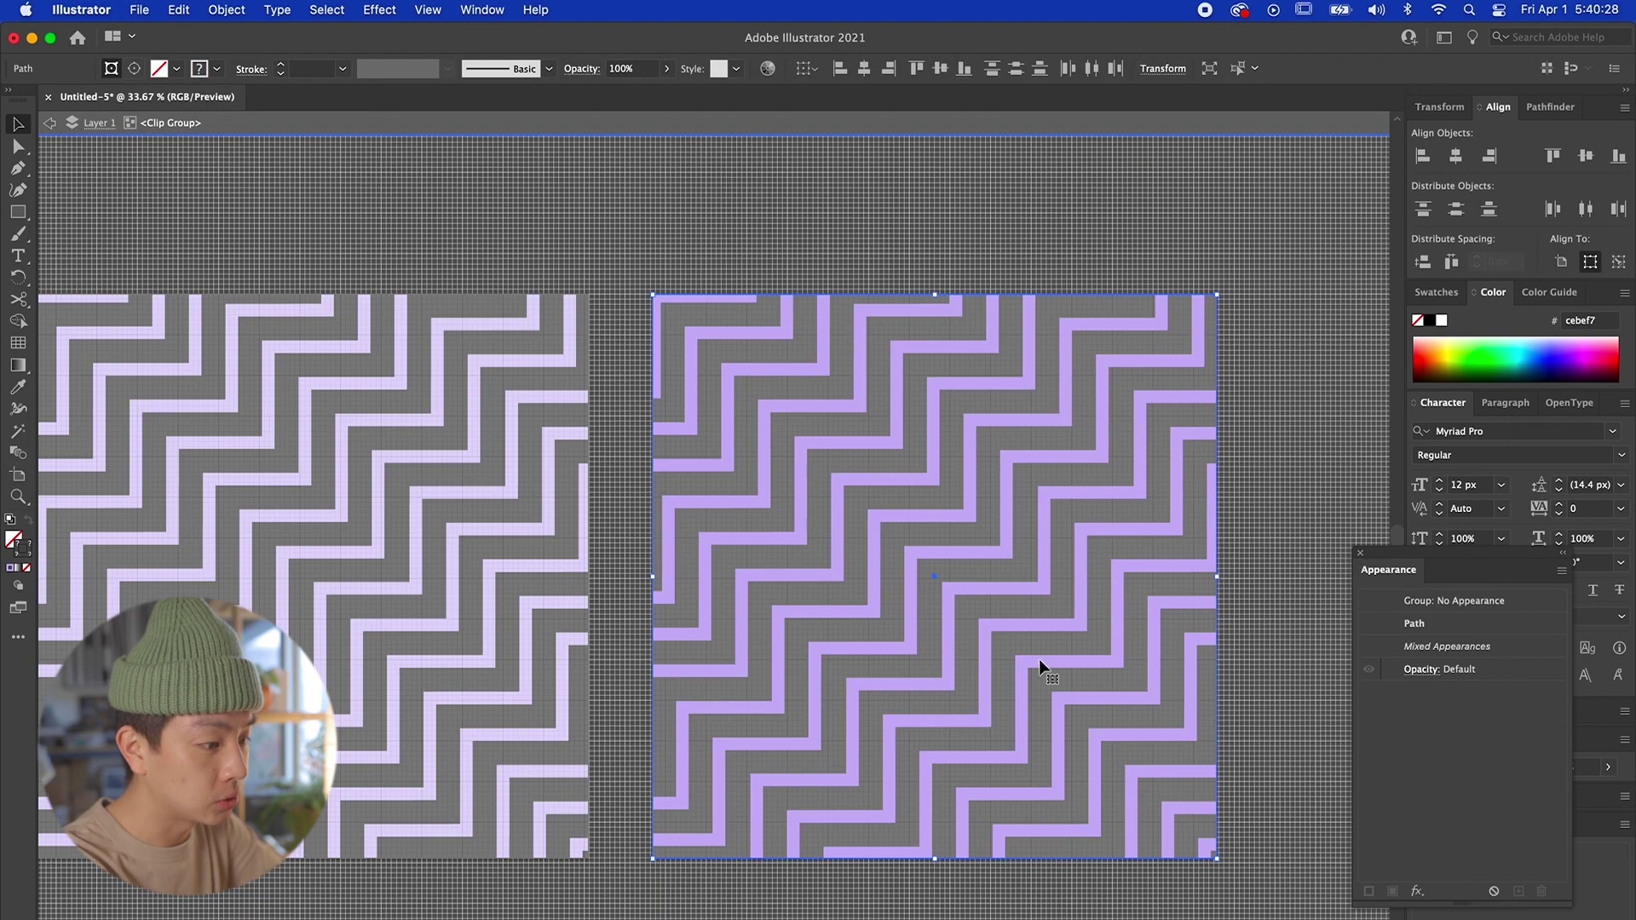
click(883, 296)
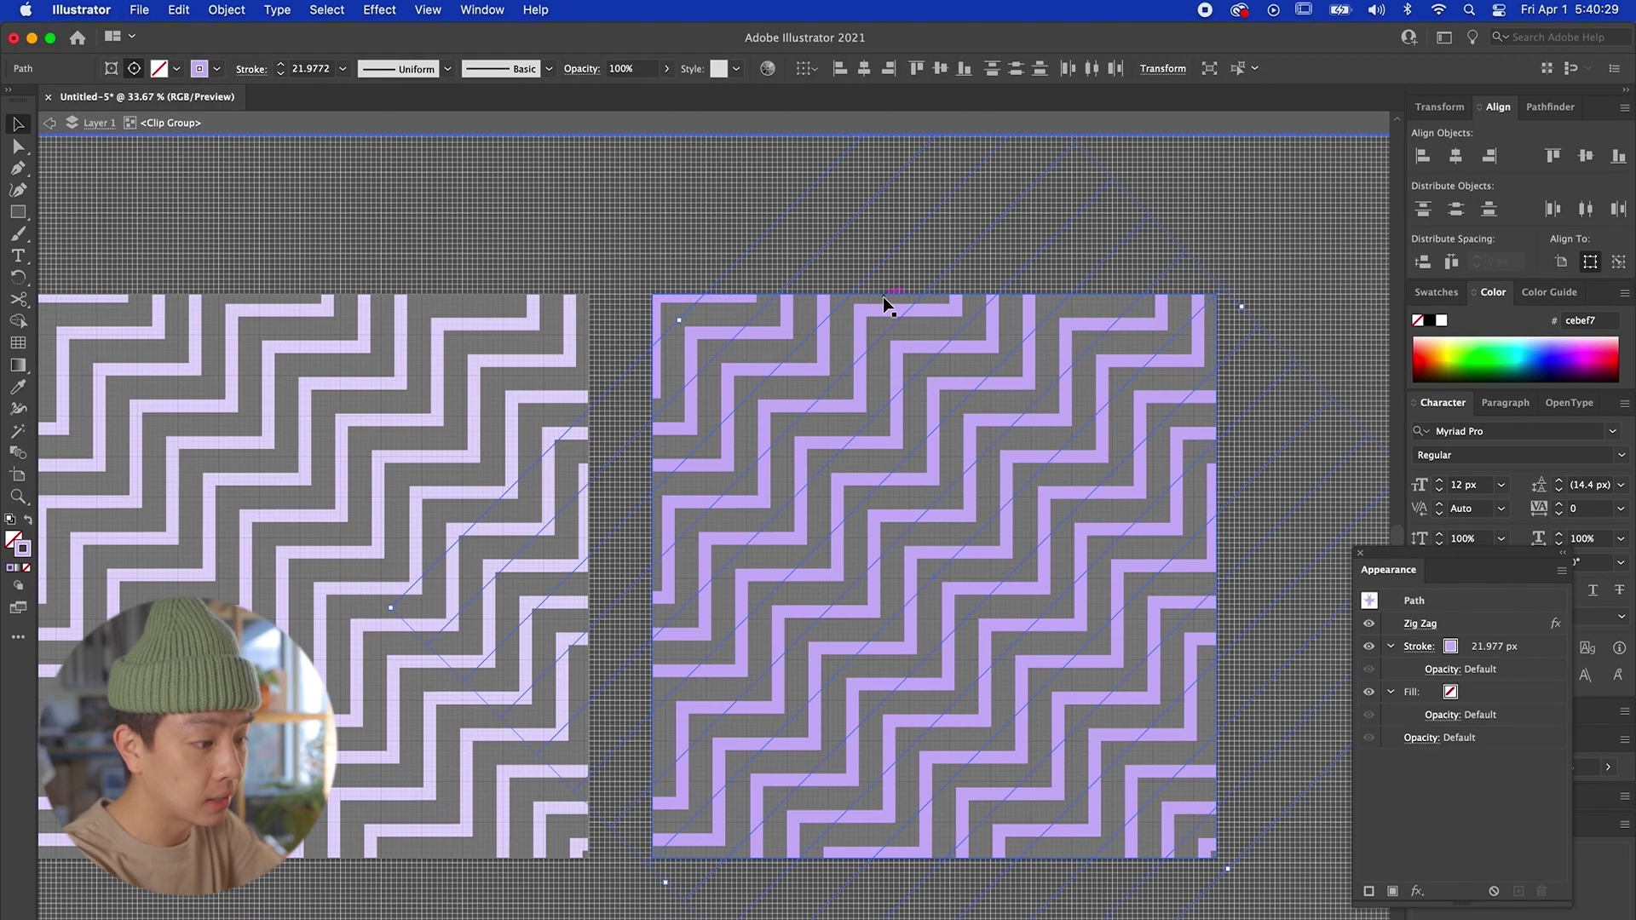
click(1414, 623)
drag(1285, 475, 1375, 477)
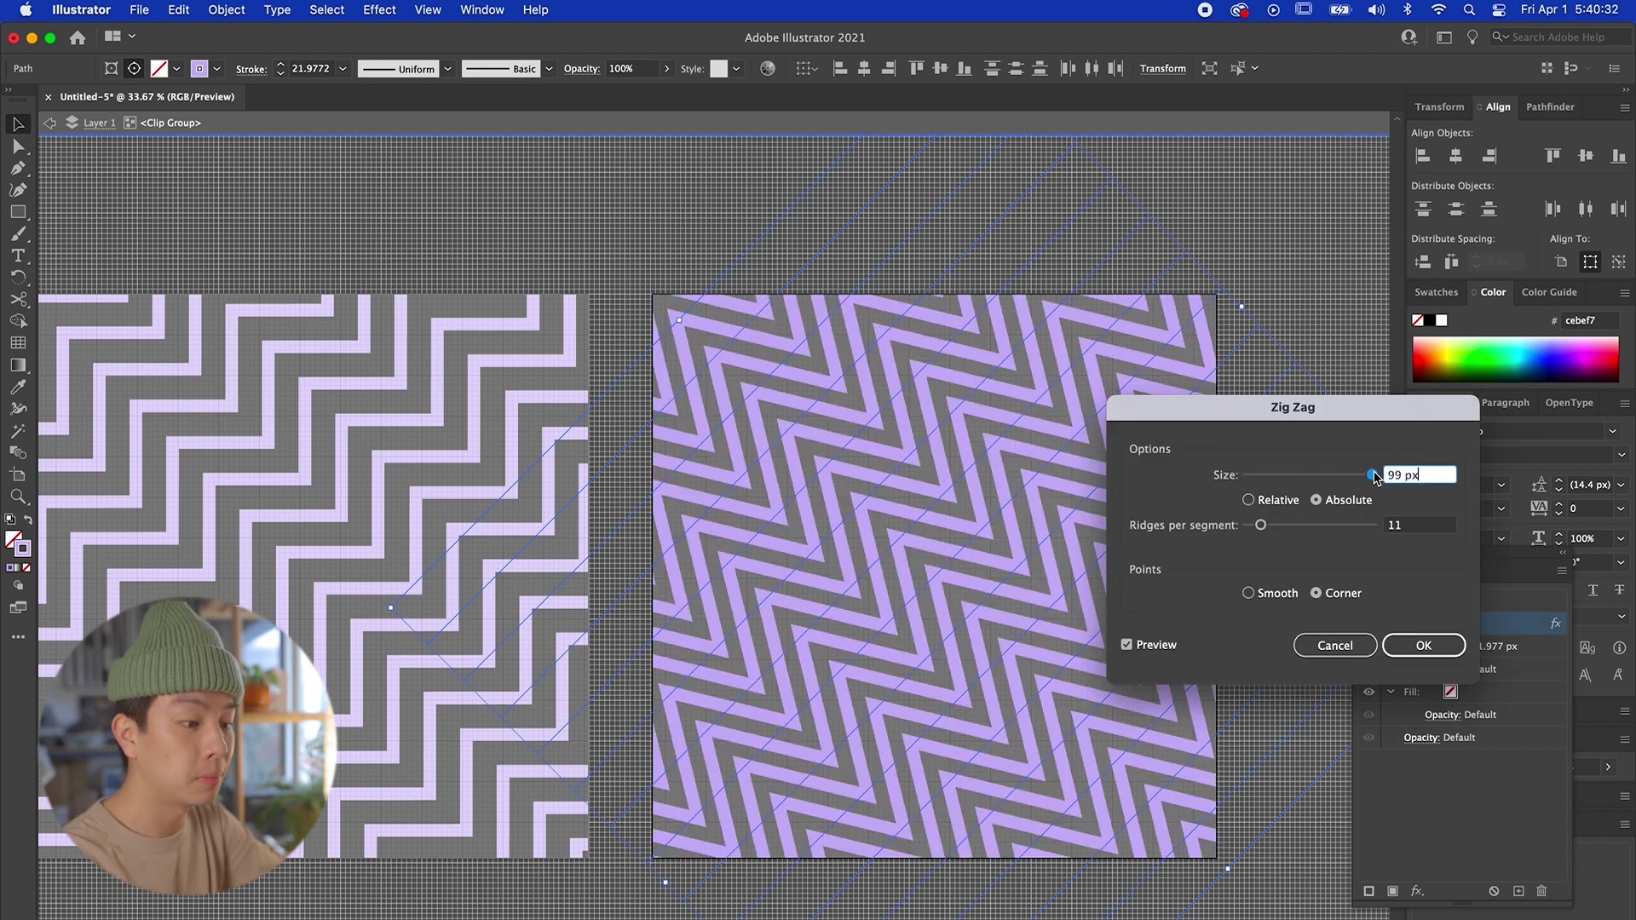
key(Return)
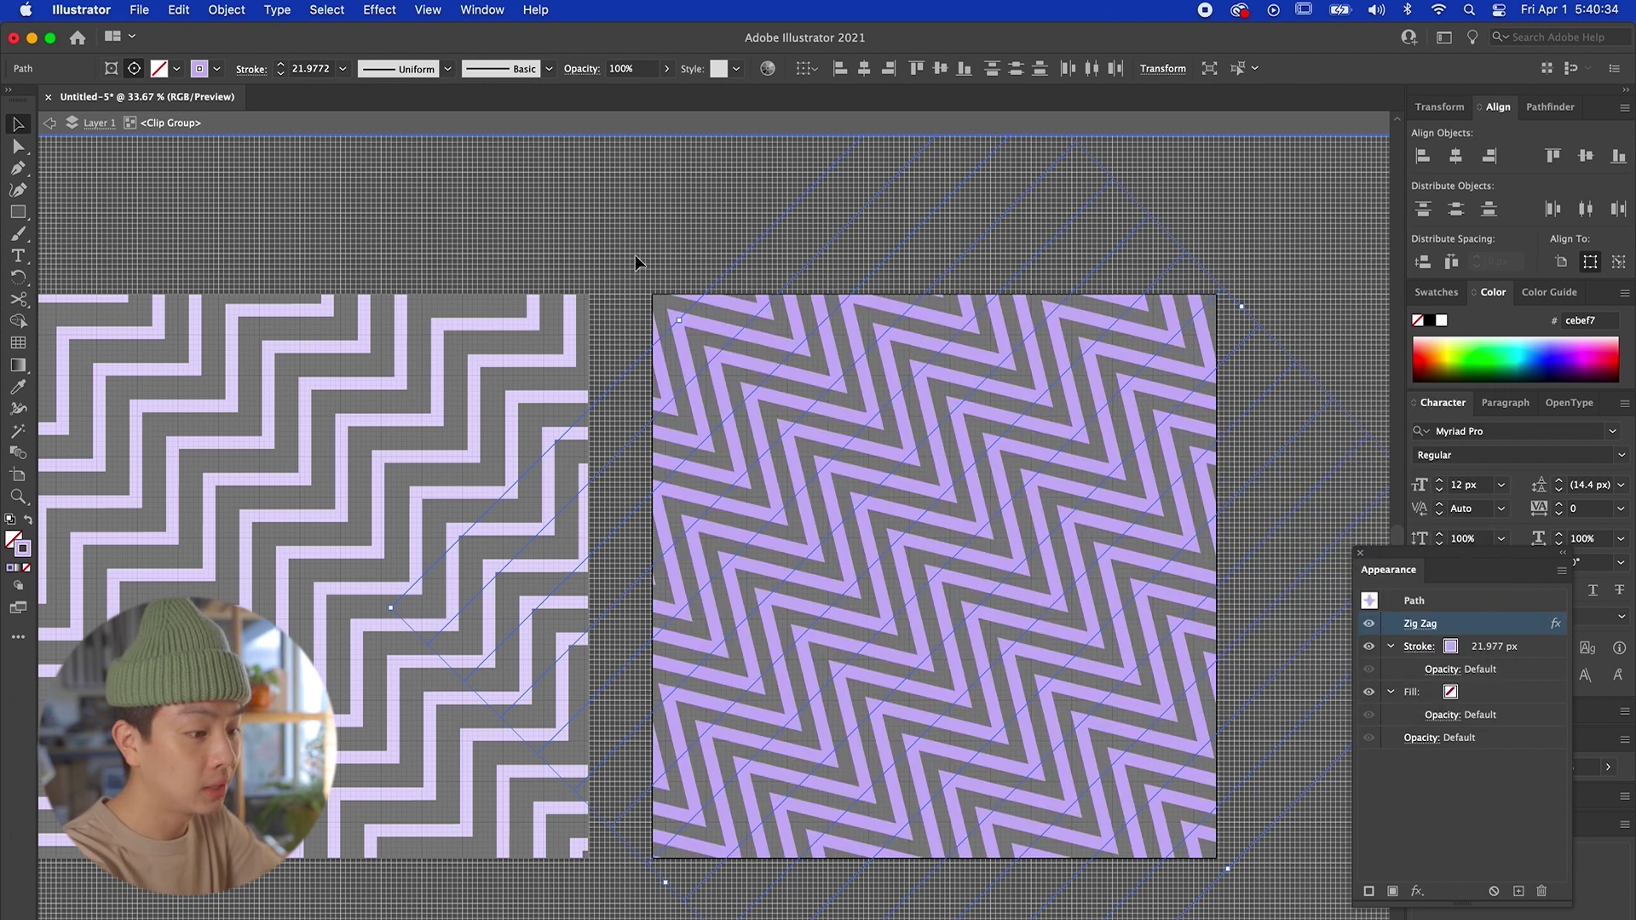
double_click(628, 234)
scroll(629, 235, down, 3)
drag(628, 235, 924, 243)
drag(819, 213, 941, 211)
scroll(859, 211, down, 2)
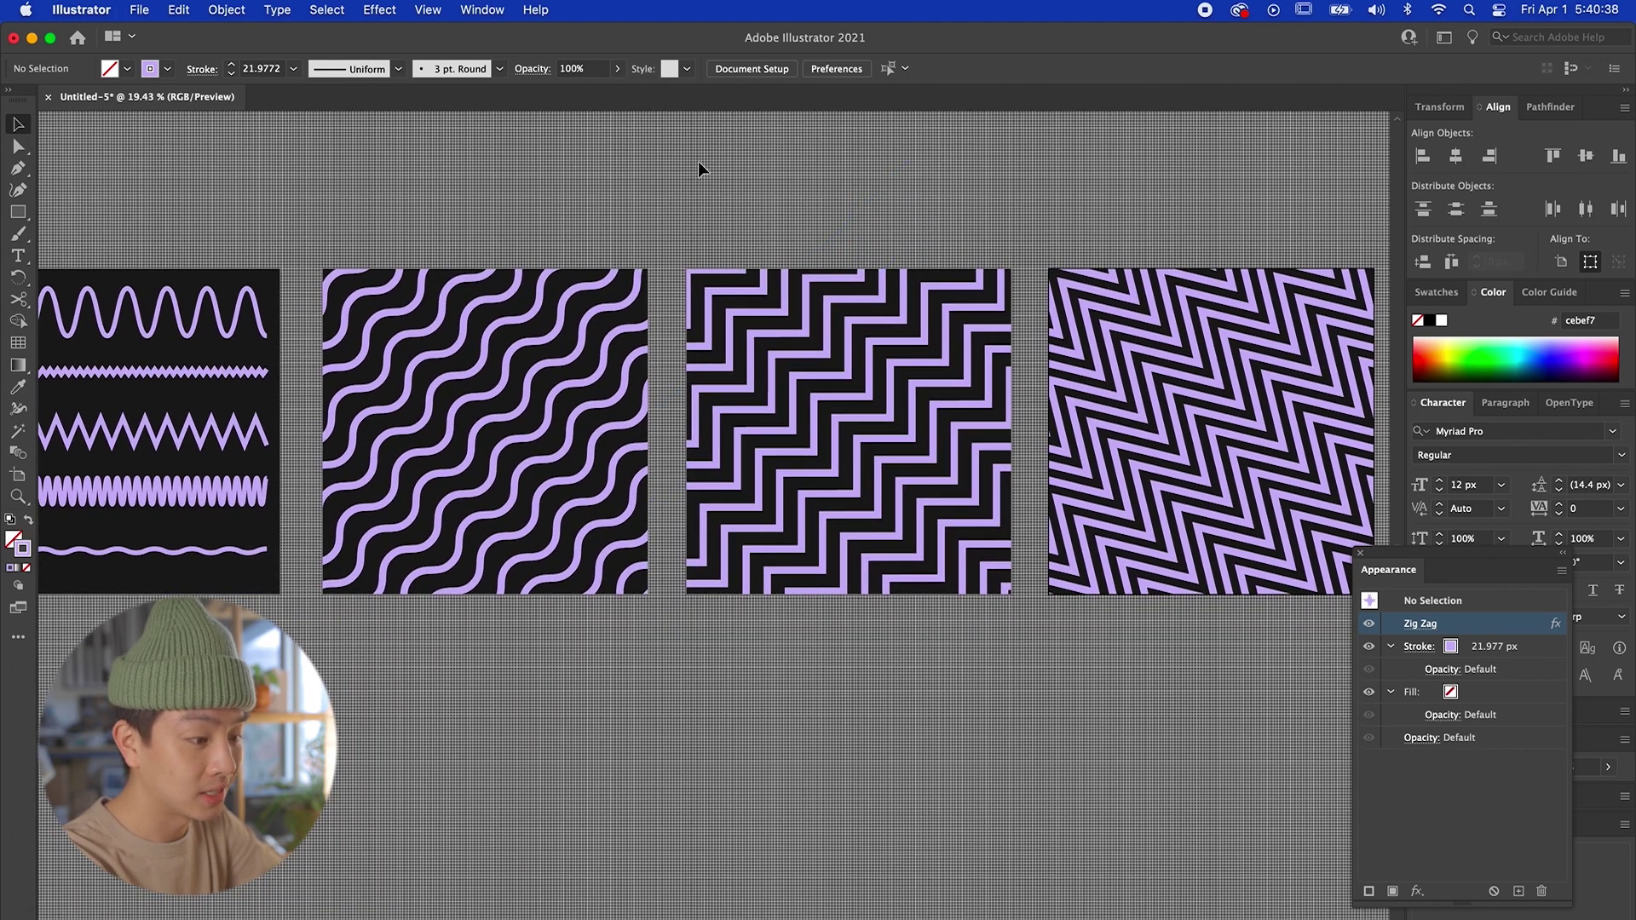
drag(697, 161, 945, 190)
scroll(616, 161, up, 2)
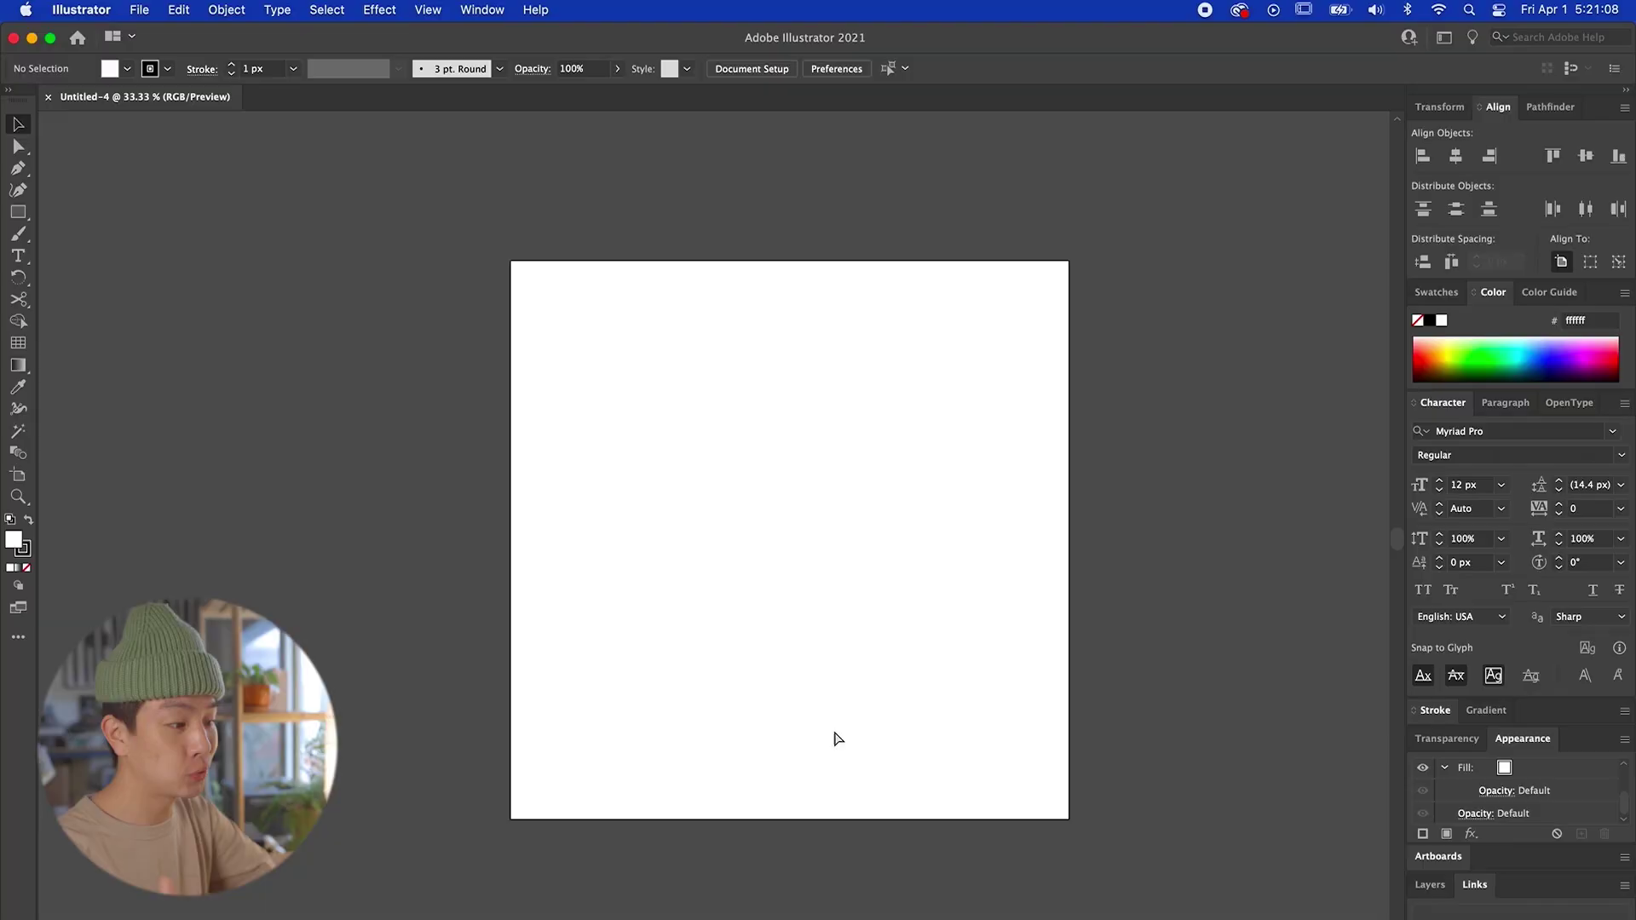
key(super+apostrophe)
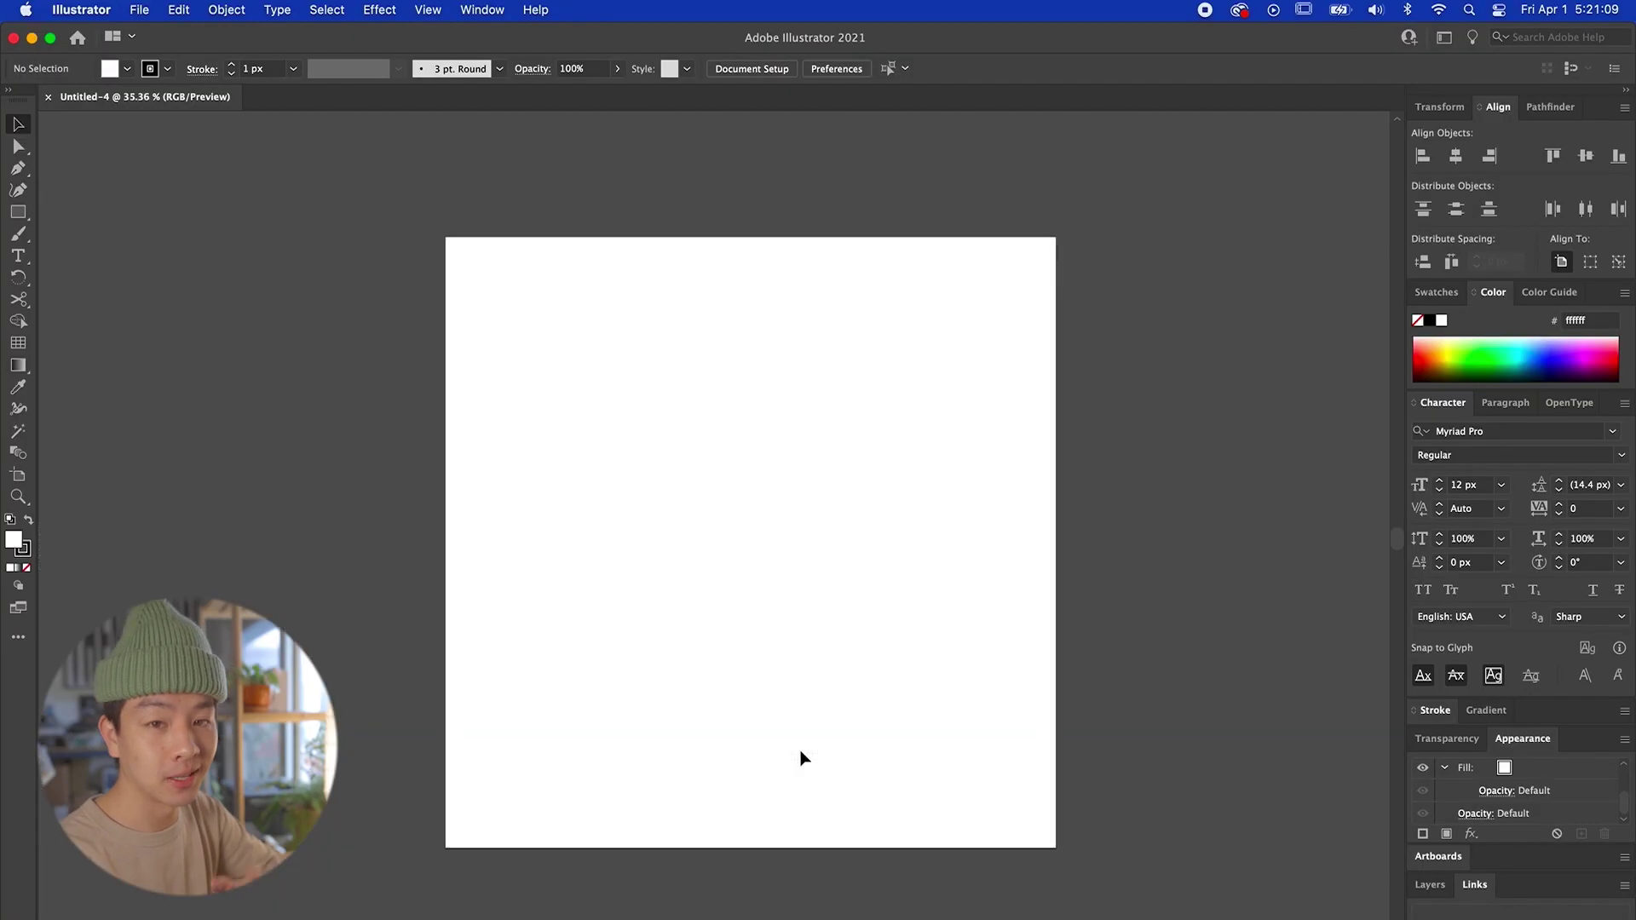
key(super+apostrophe)
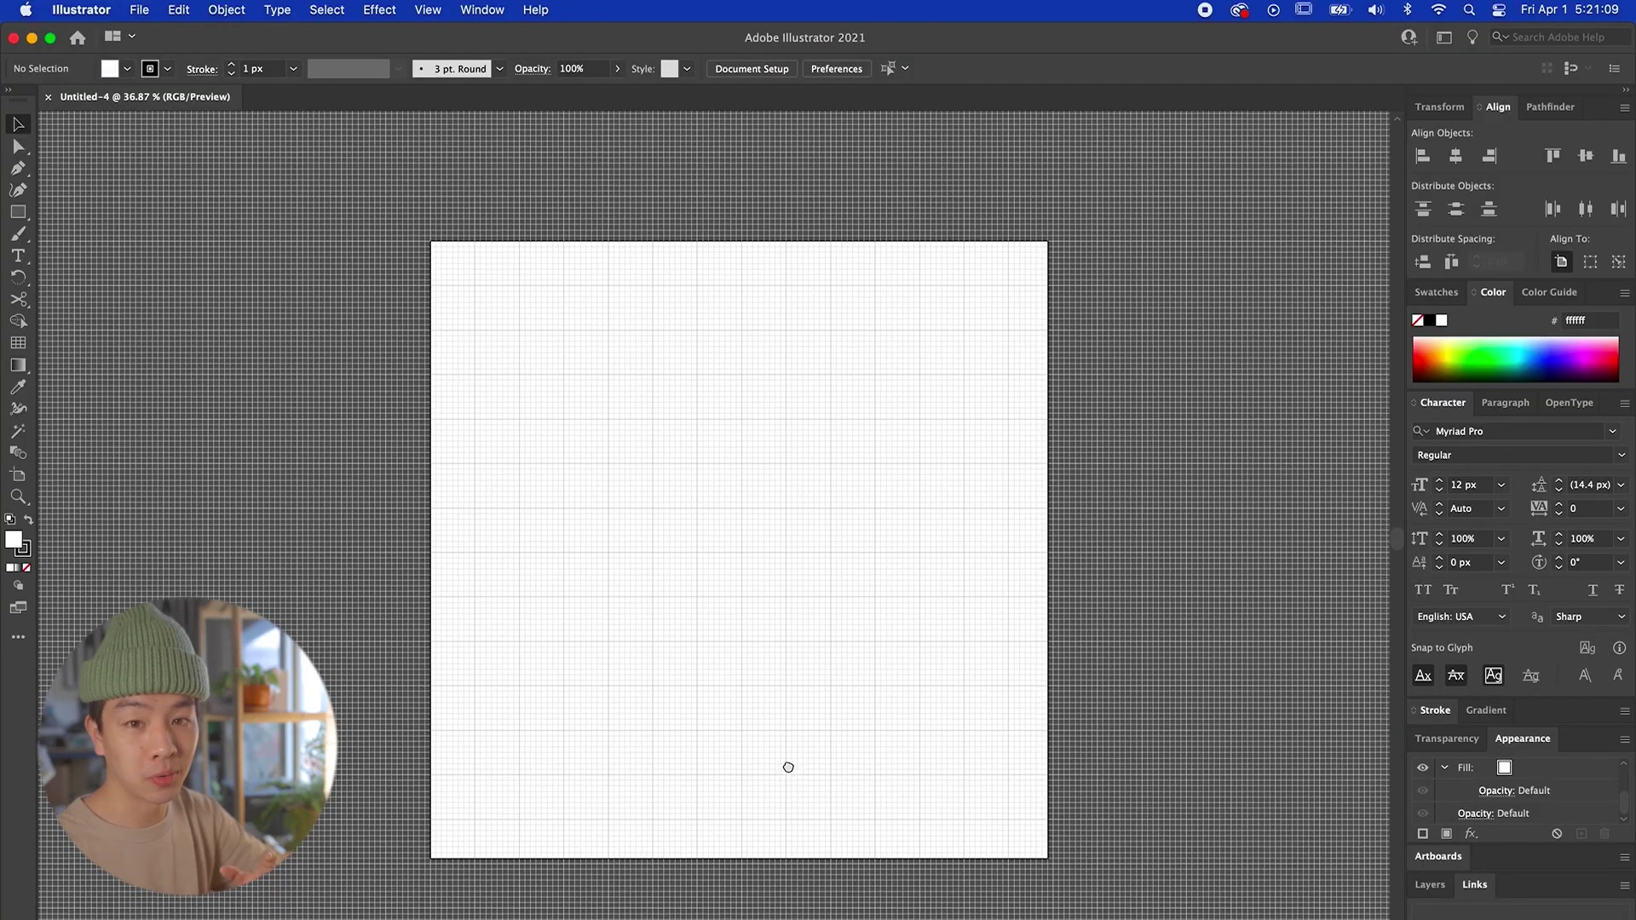
Step: Add the point text ROUGHEN in Myriad Pro Regular 12 px on the blank white artboard
click(18, 255)
key(super+0)
click(640, 523)
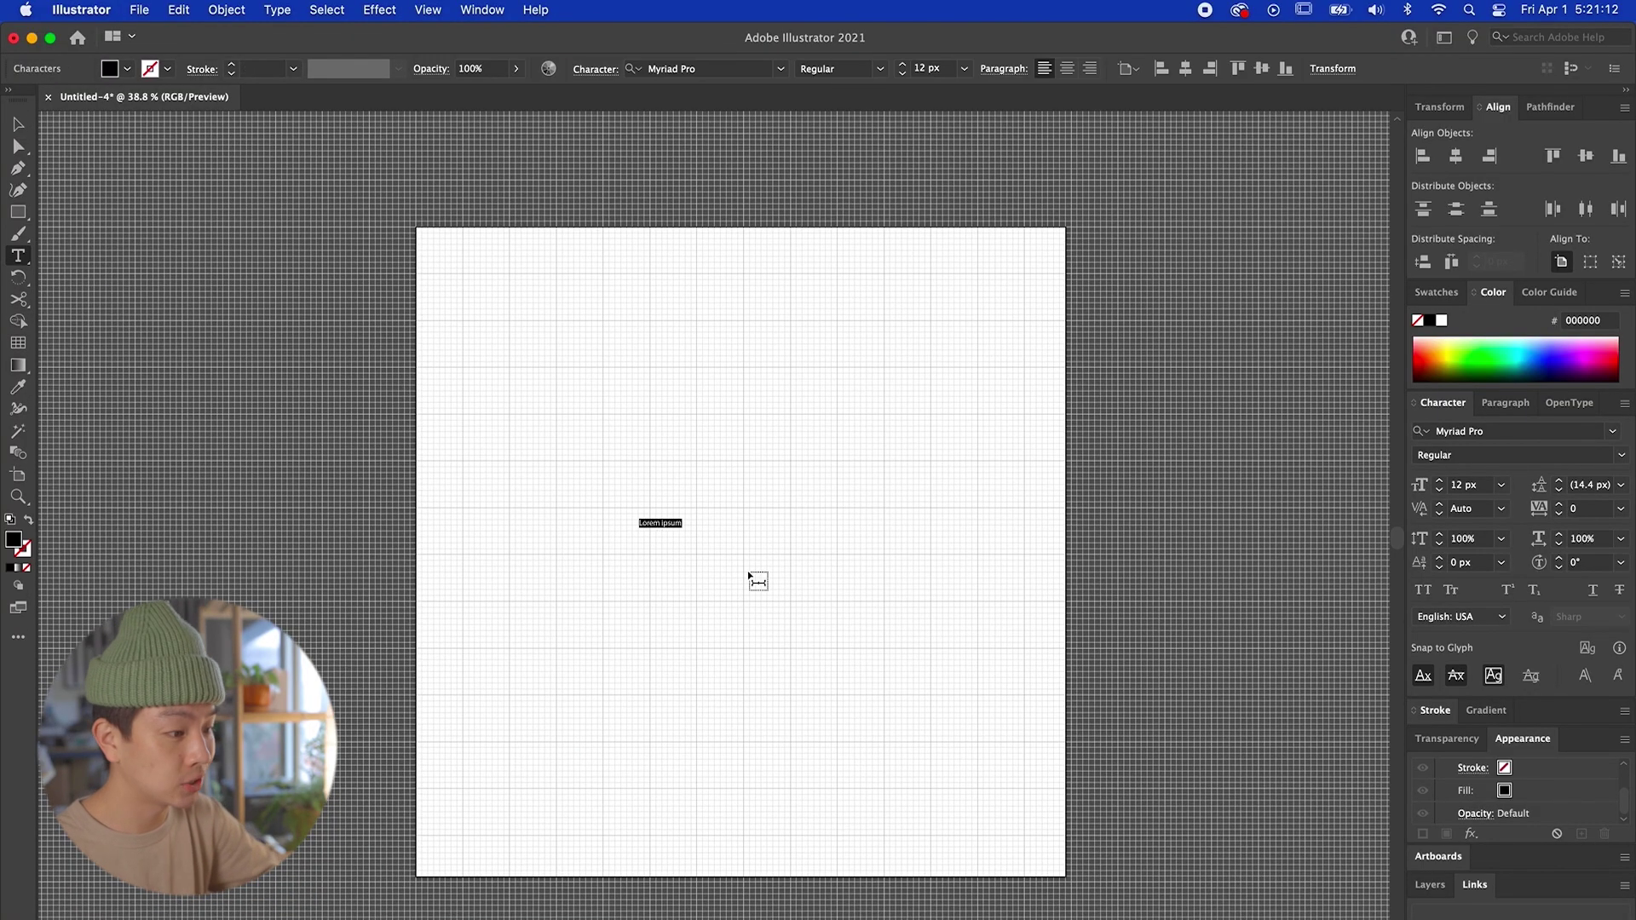
text(ROUGHEN)
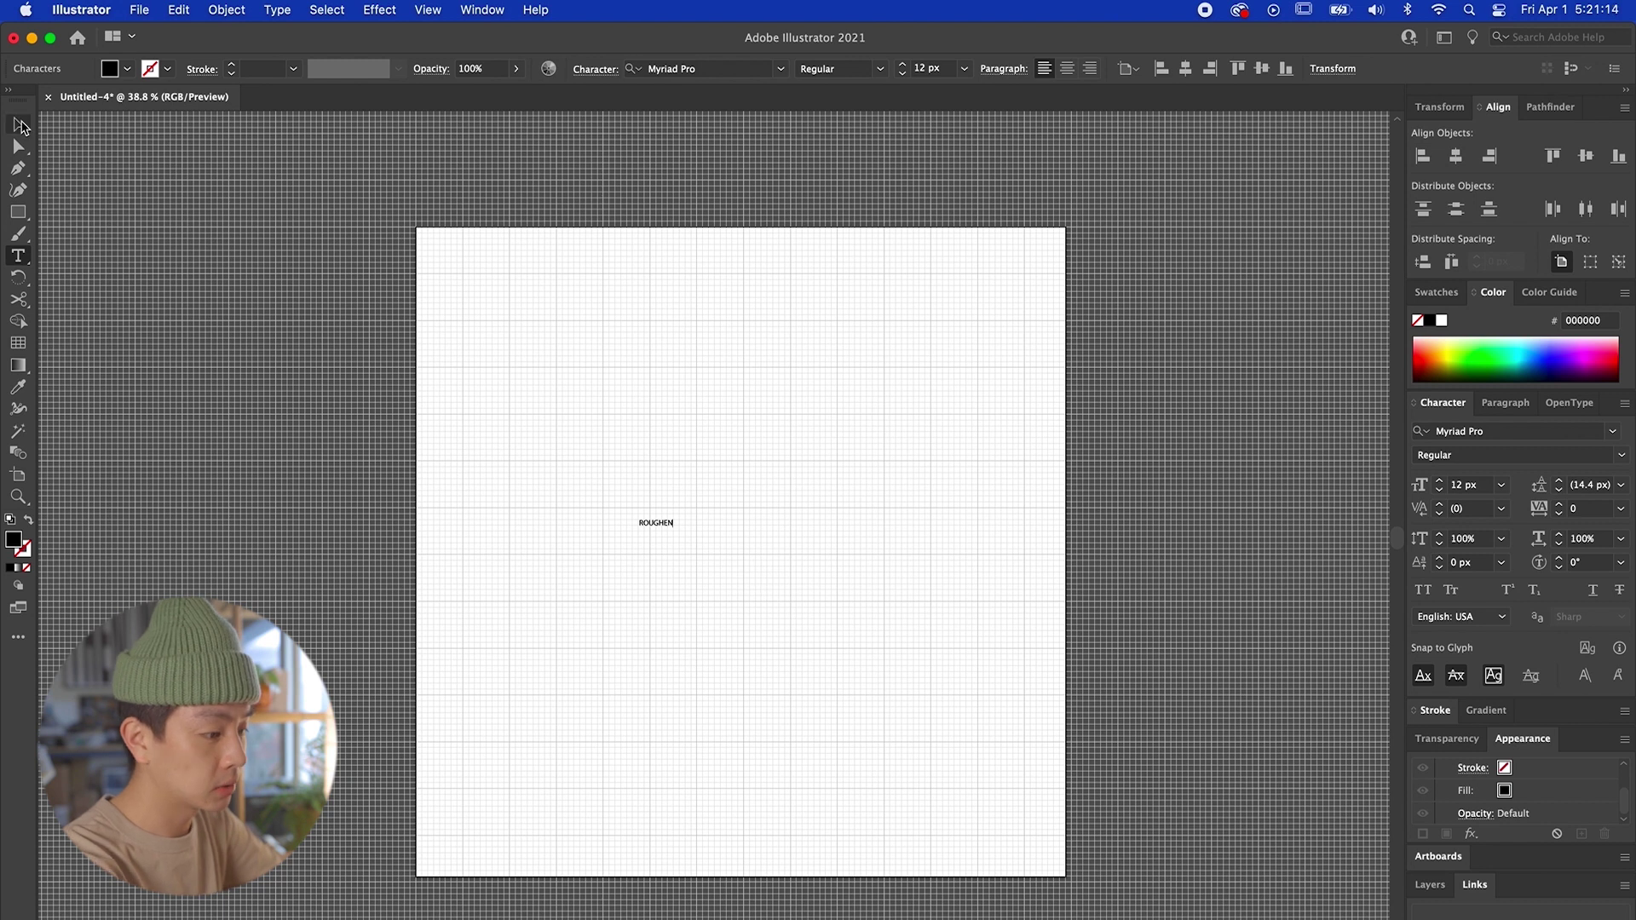
Step: Enlarge the ROUGHEN text to about 196 px so it spans most of the artboard's width and centre it there
key(Escape)
drag(670, 533, 905, 590)
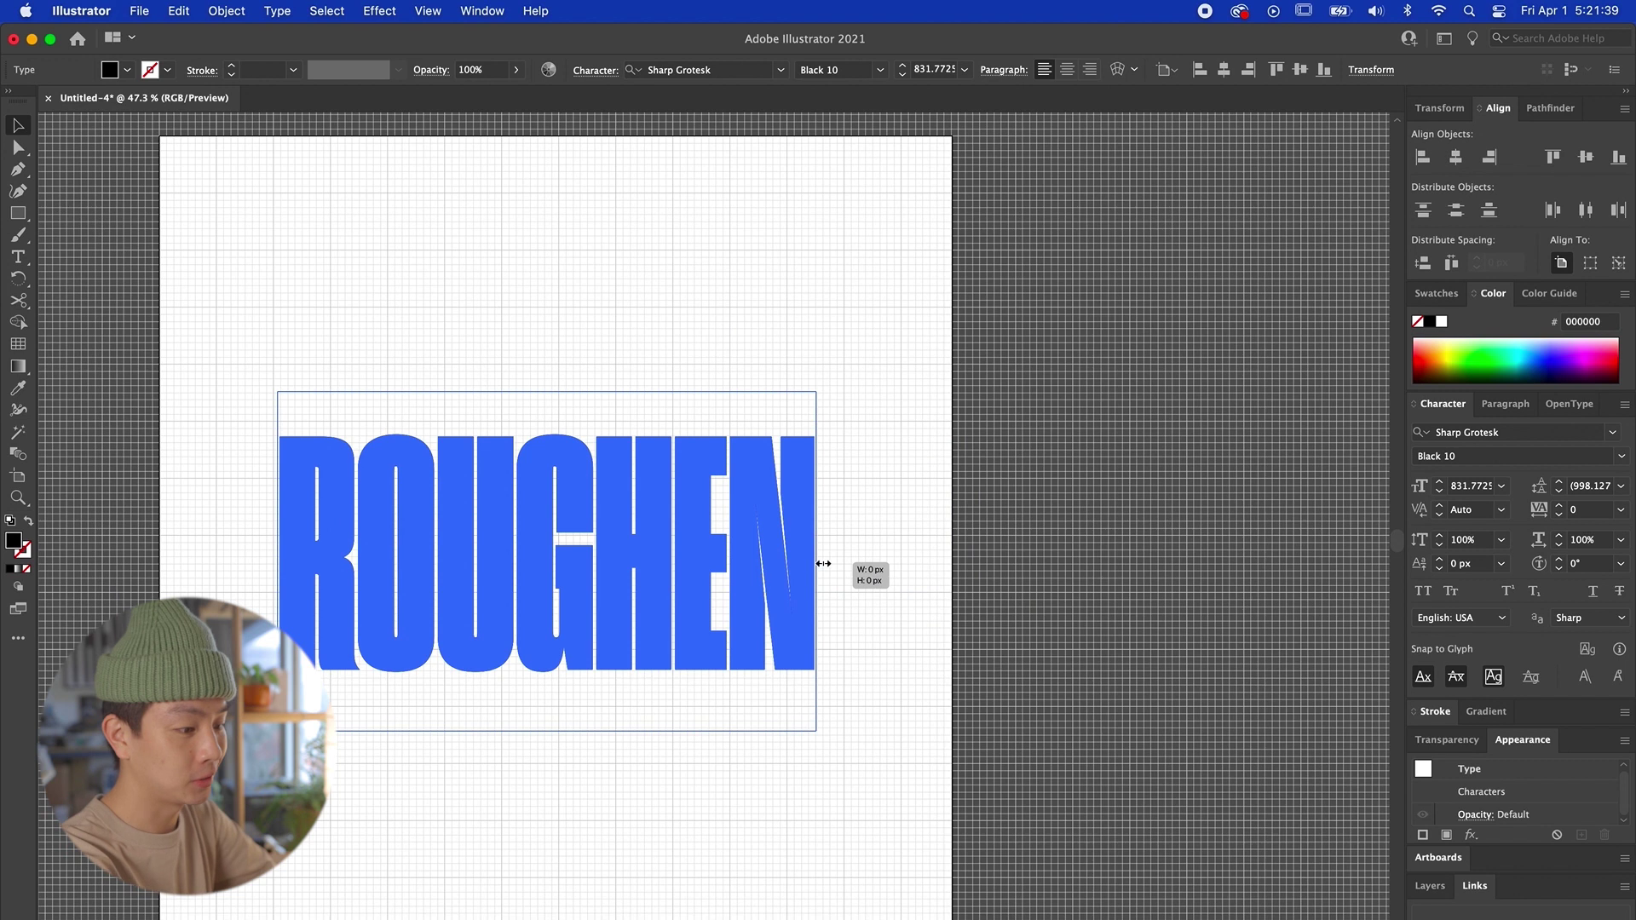
drag(814, 564, 905, 561)
drag(778, 539, 949, 523)
drag(971, 540, 960, 545)
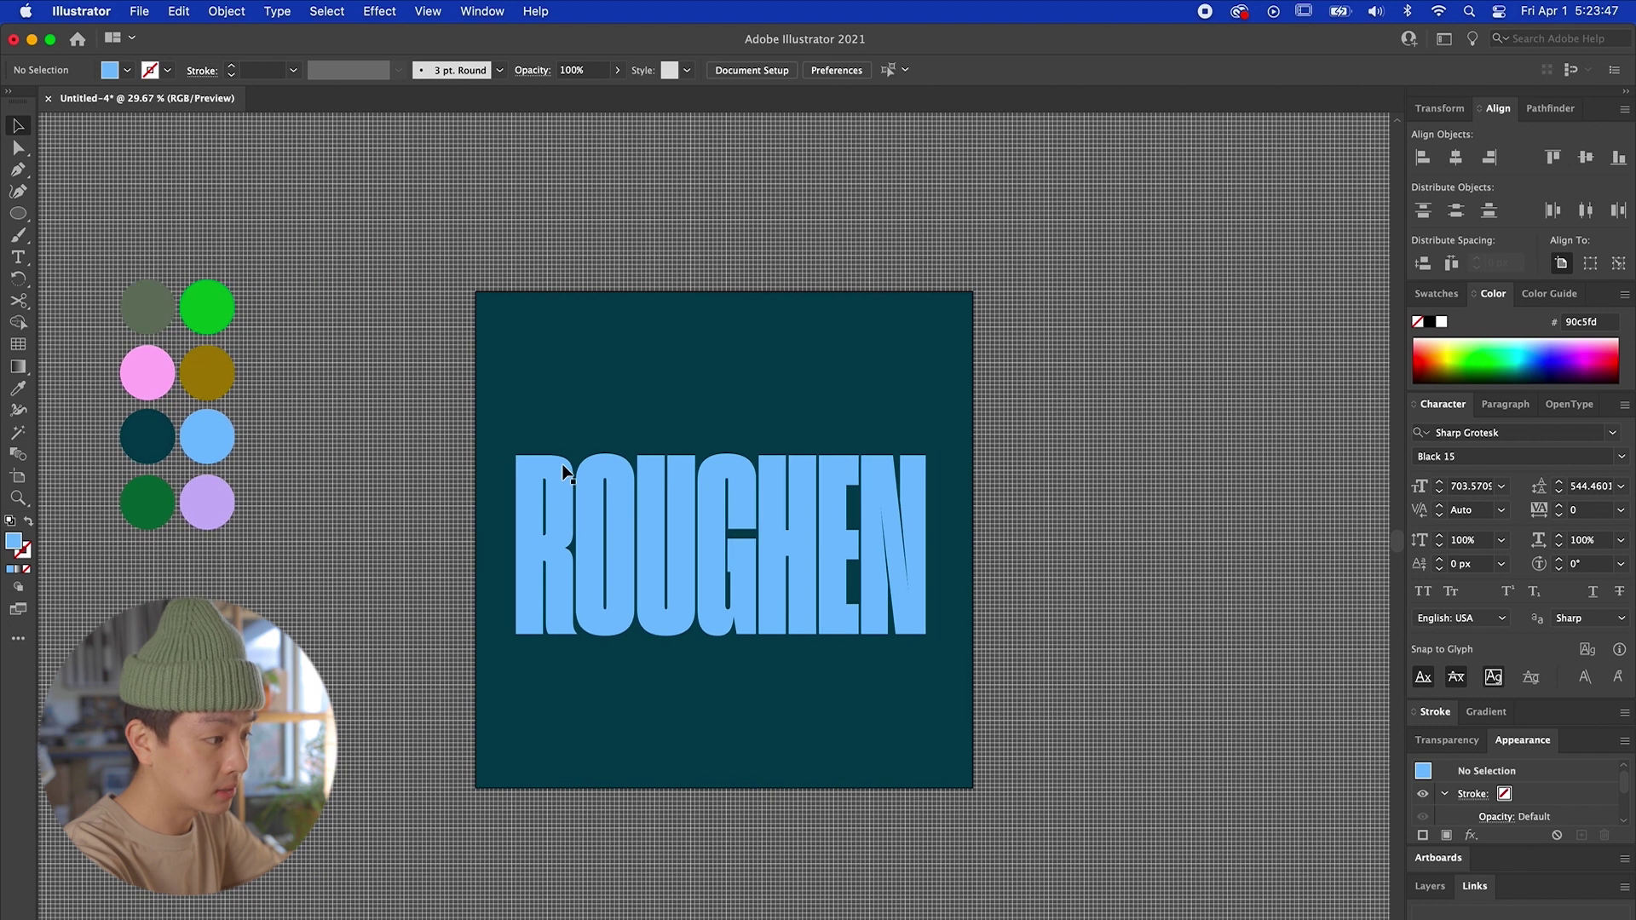
Step: Add a Roughen effect with smooth points to the light blue ROUGHEN text, keeping its preview on
scroll(555, 467, up, 3)
click(379, 11)
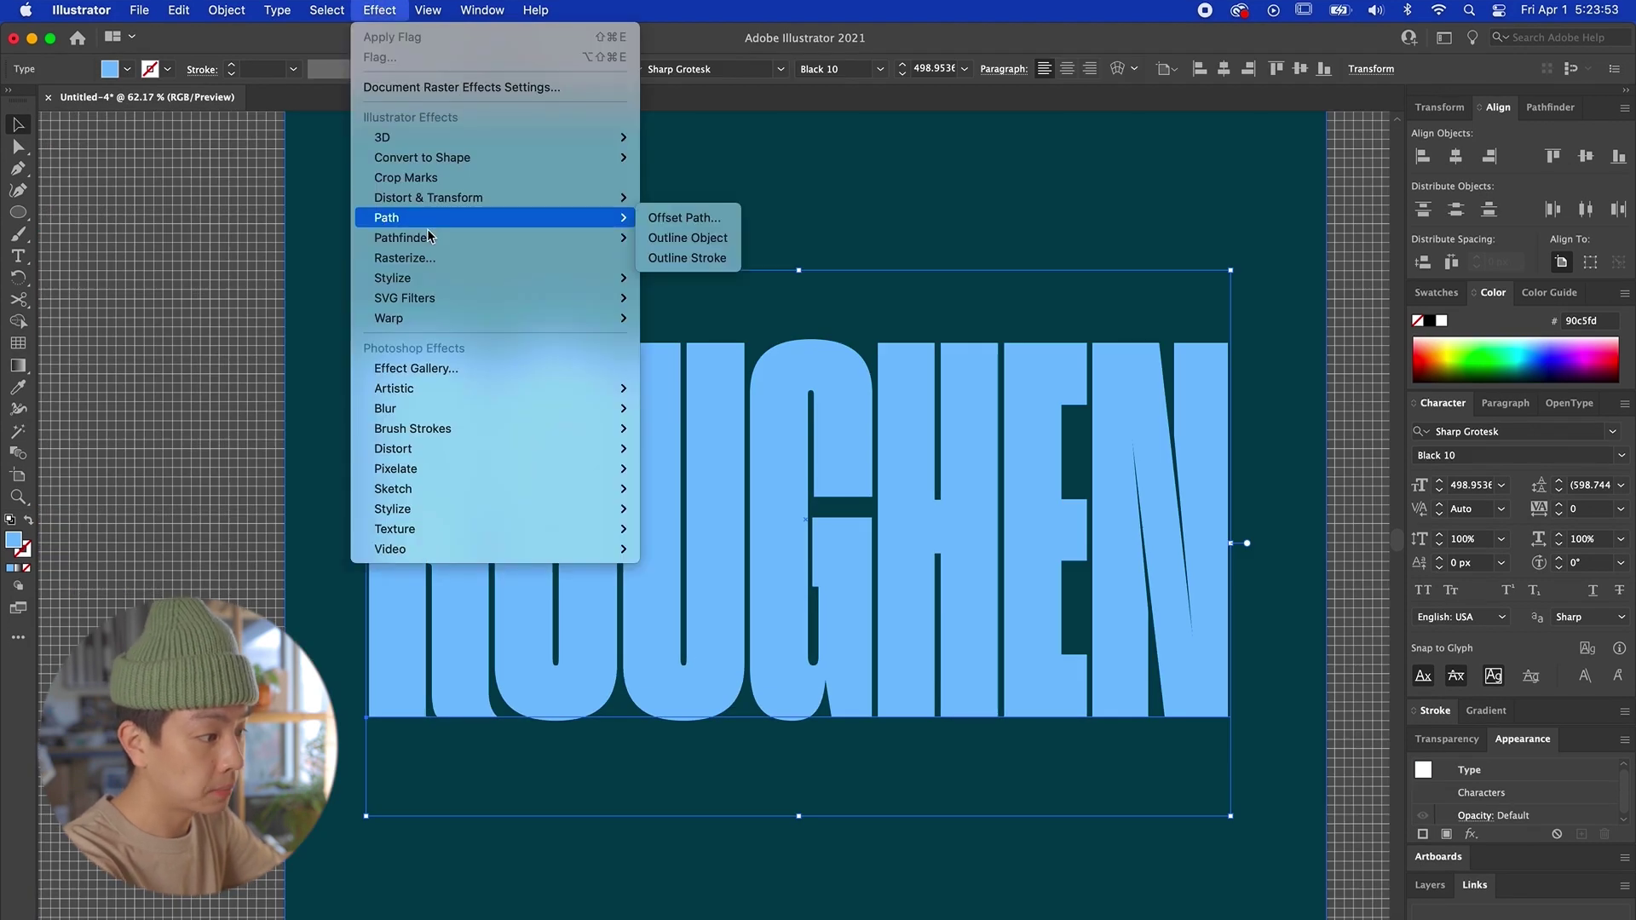
mouse_move(442, 246)
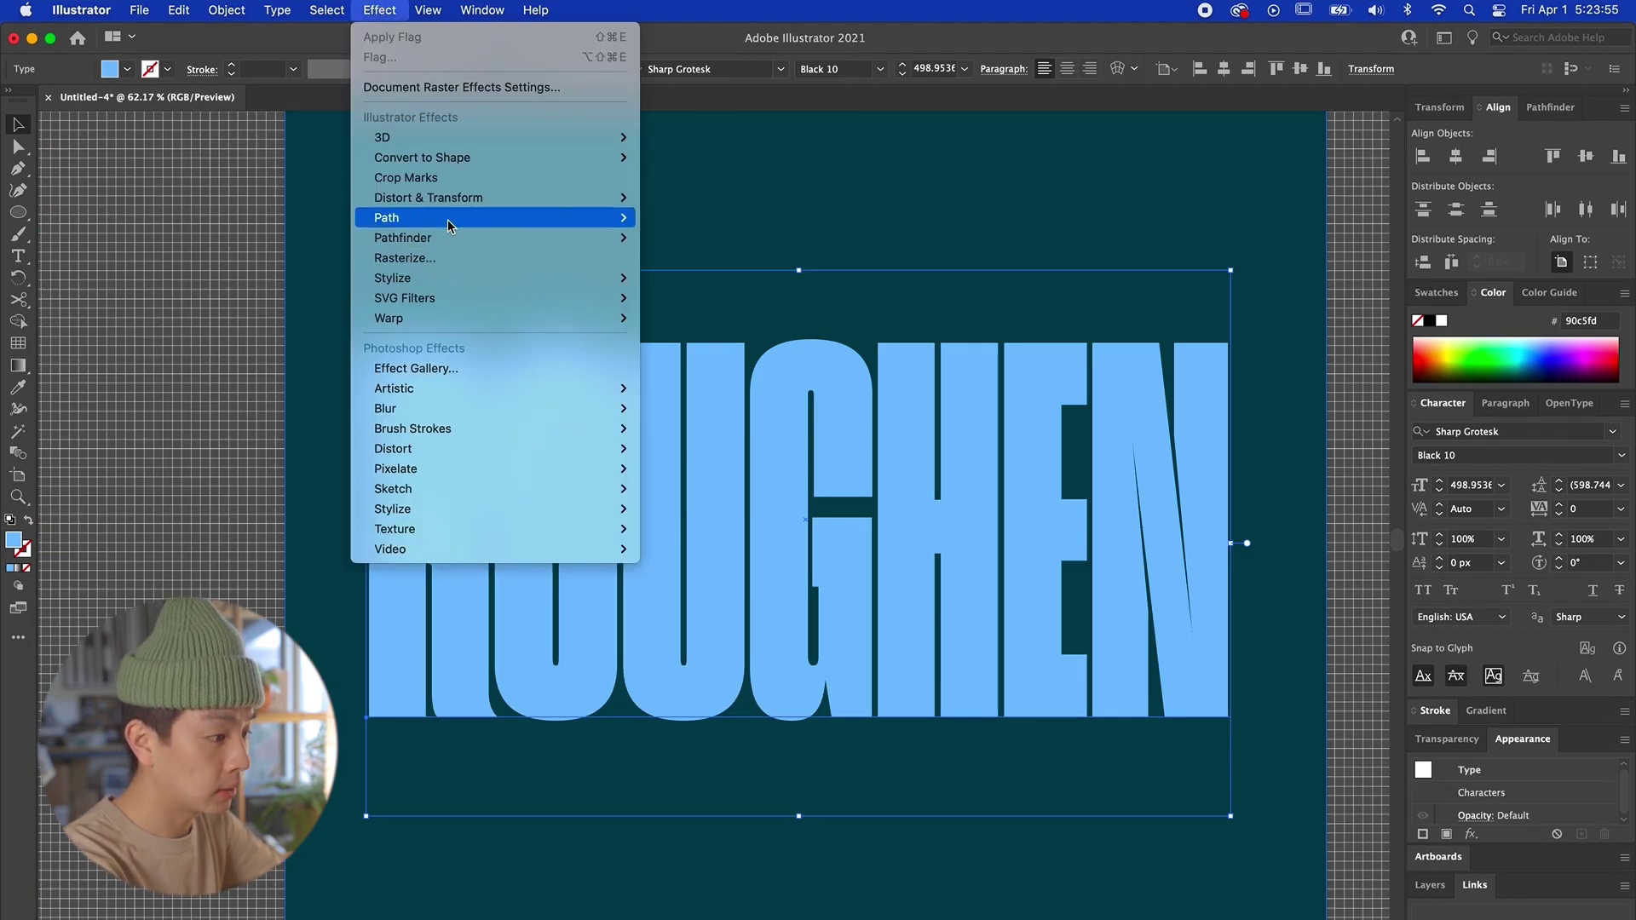
mouse_move(455, 201)
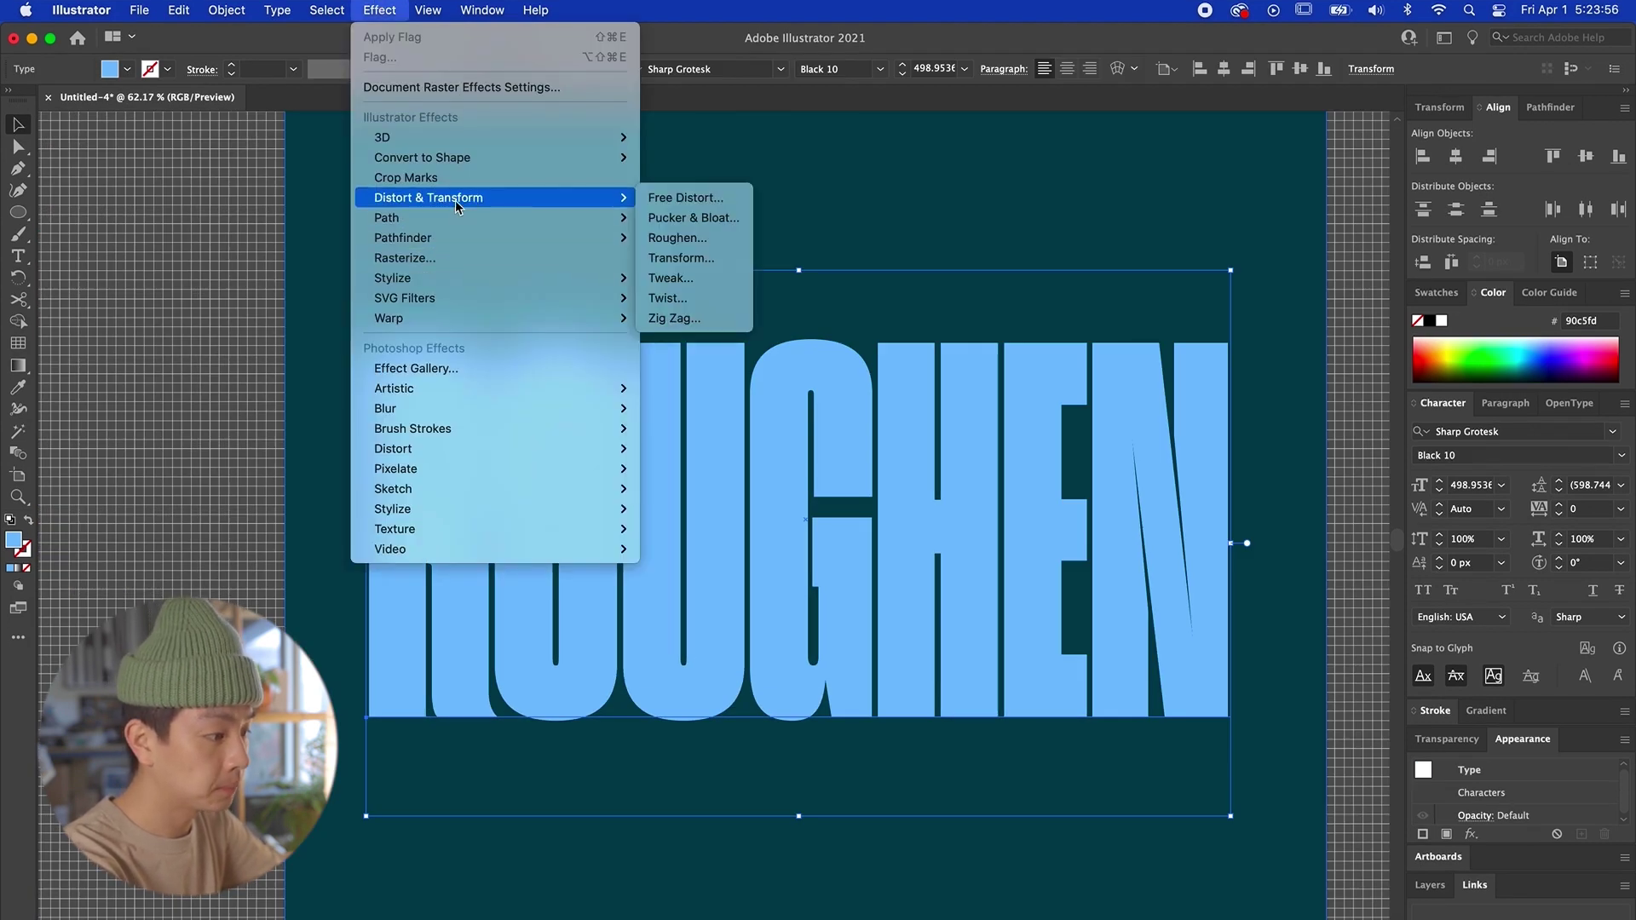
click(688, 241)
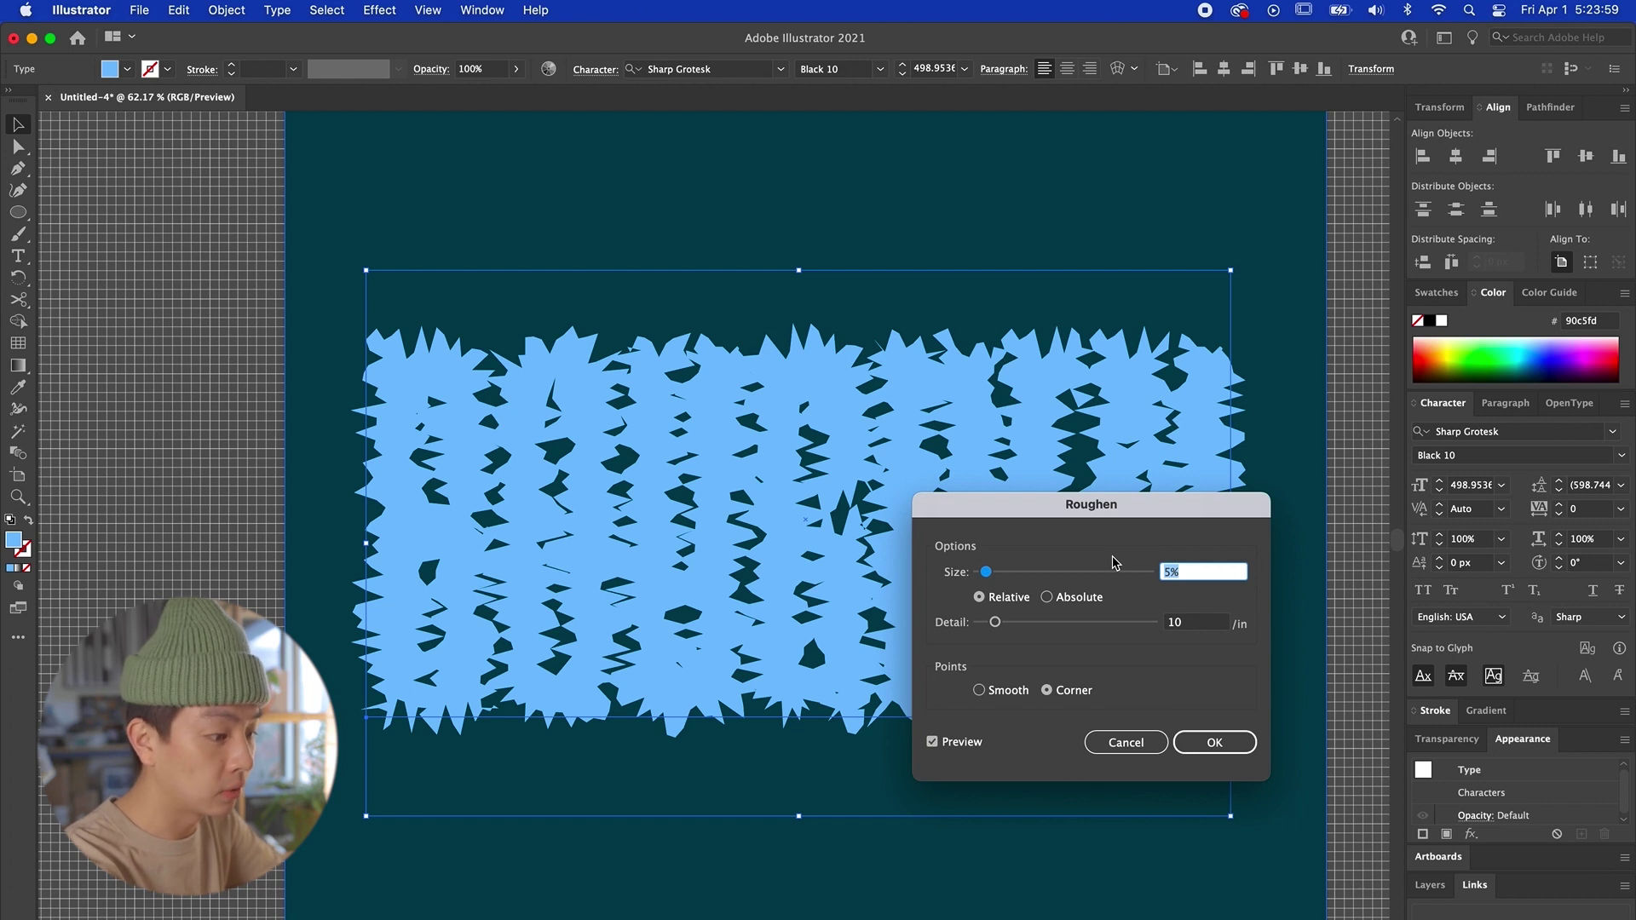
drag(1110, 544, 1347, 555)
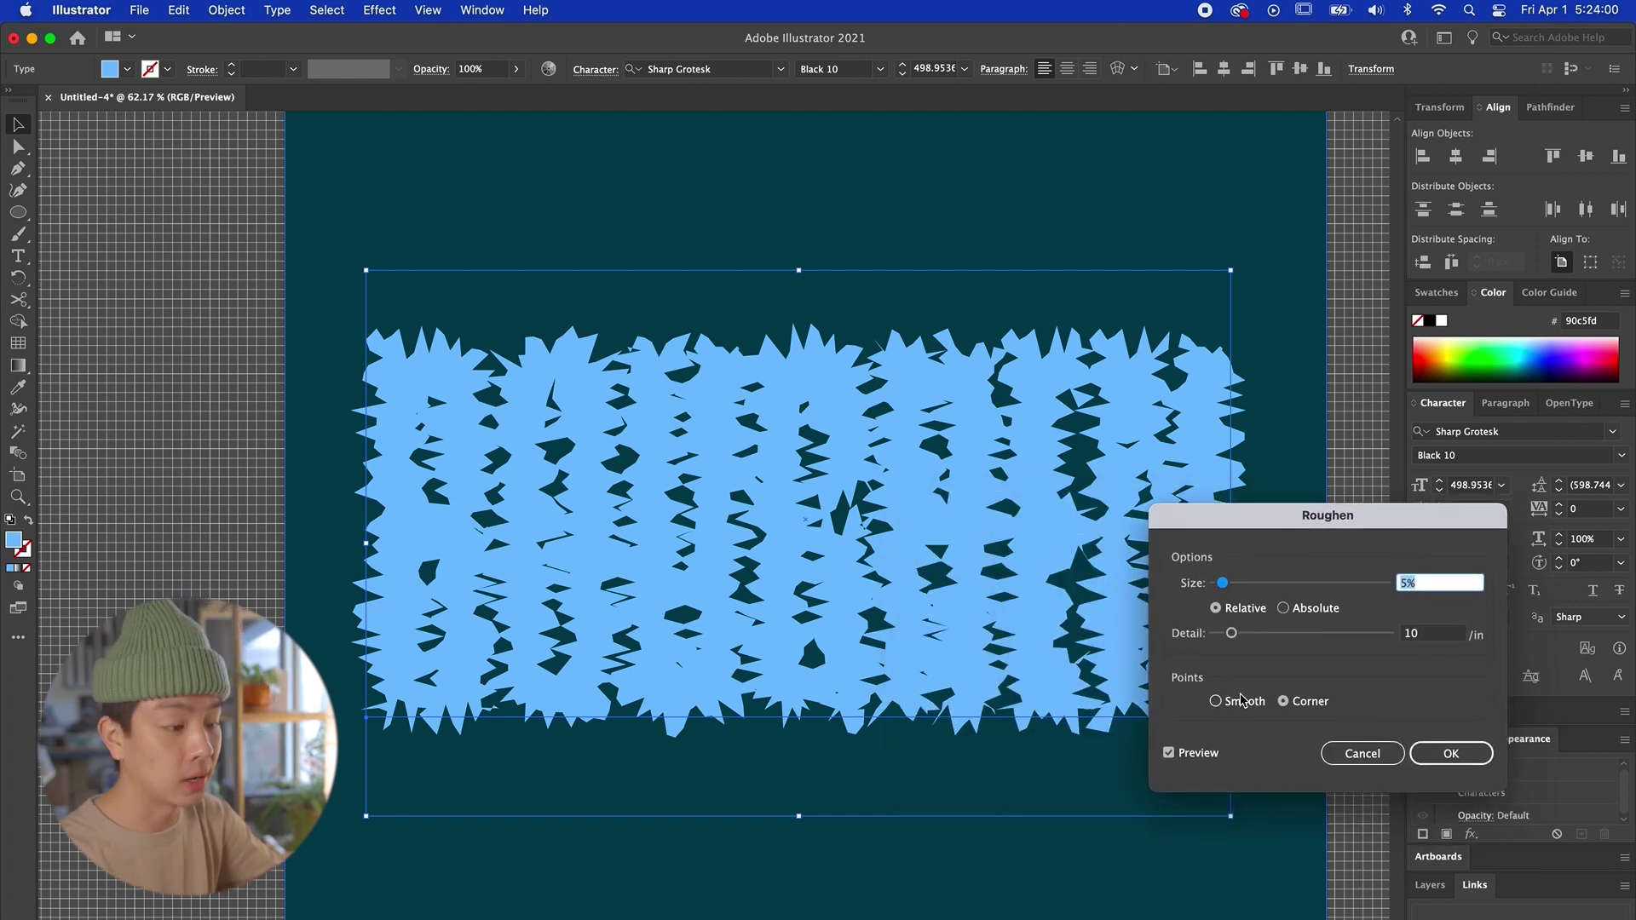
click(1219, 702)
Step: Try a relative Roughen size of 1% with a detail of 5 per inch on the text
double_click(1421, 590)
text(1)
click(1429, 634)
text(5)
click(1434, 584)
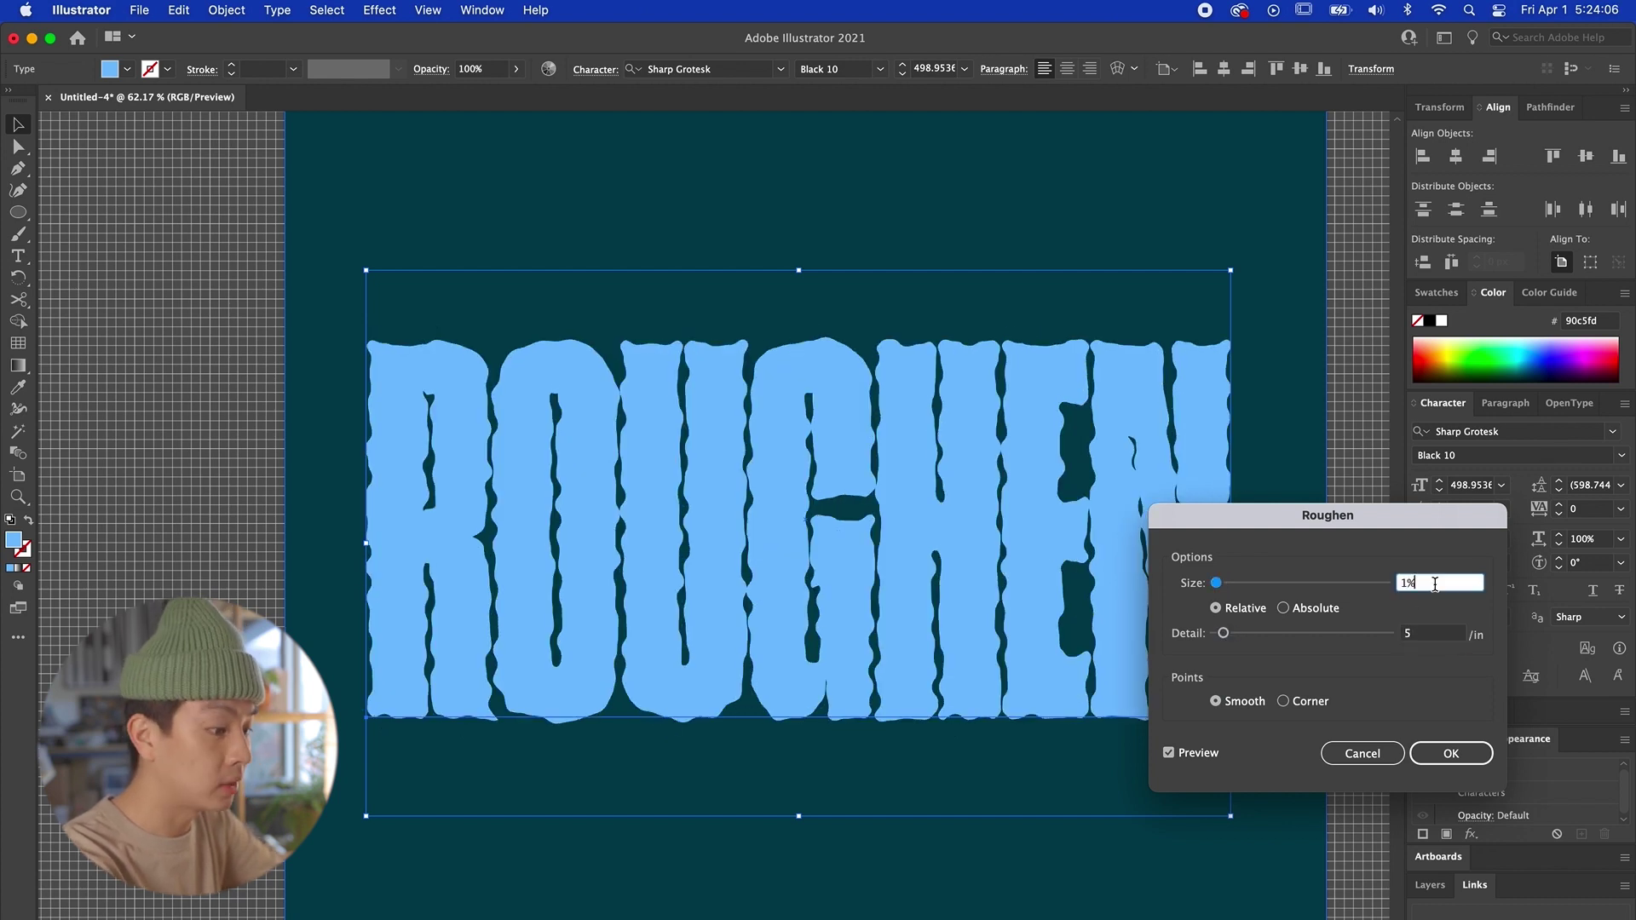
Step: Compare Roughen details of 1, 100, 4 and 14 per inch on the text
click(1437, 637)
text(1)
click(1435, 583)
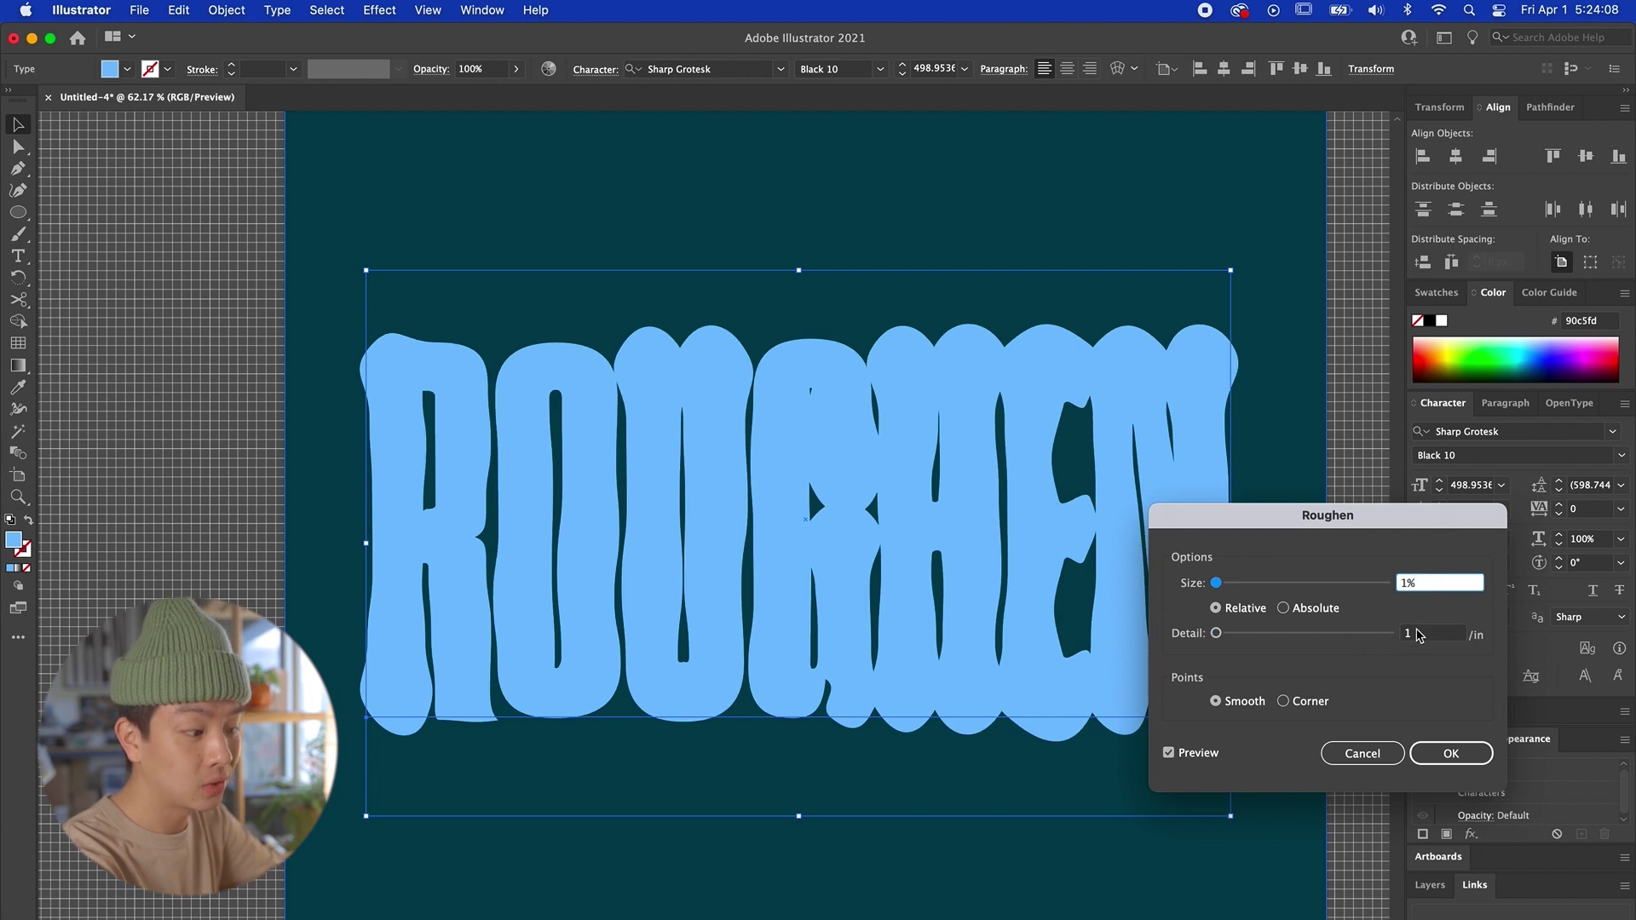
click(1418, 633)
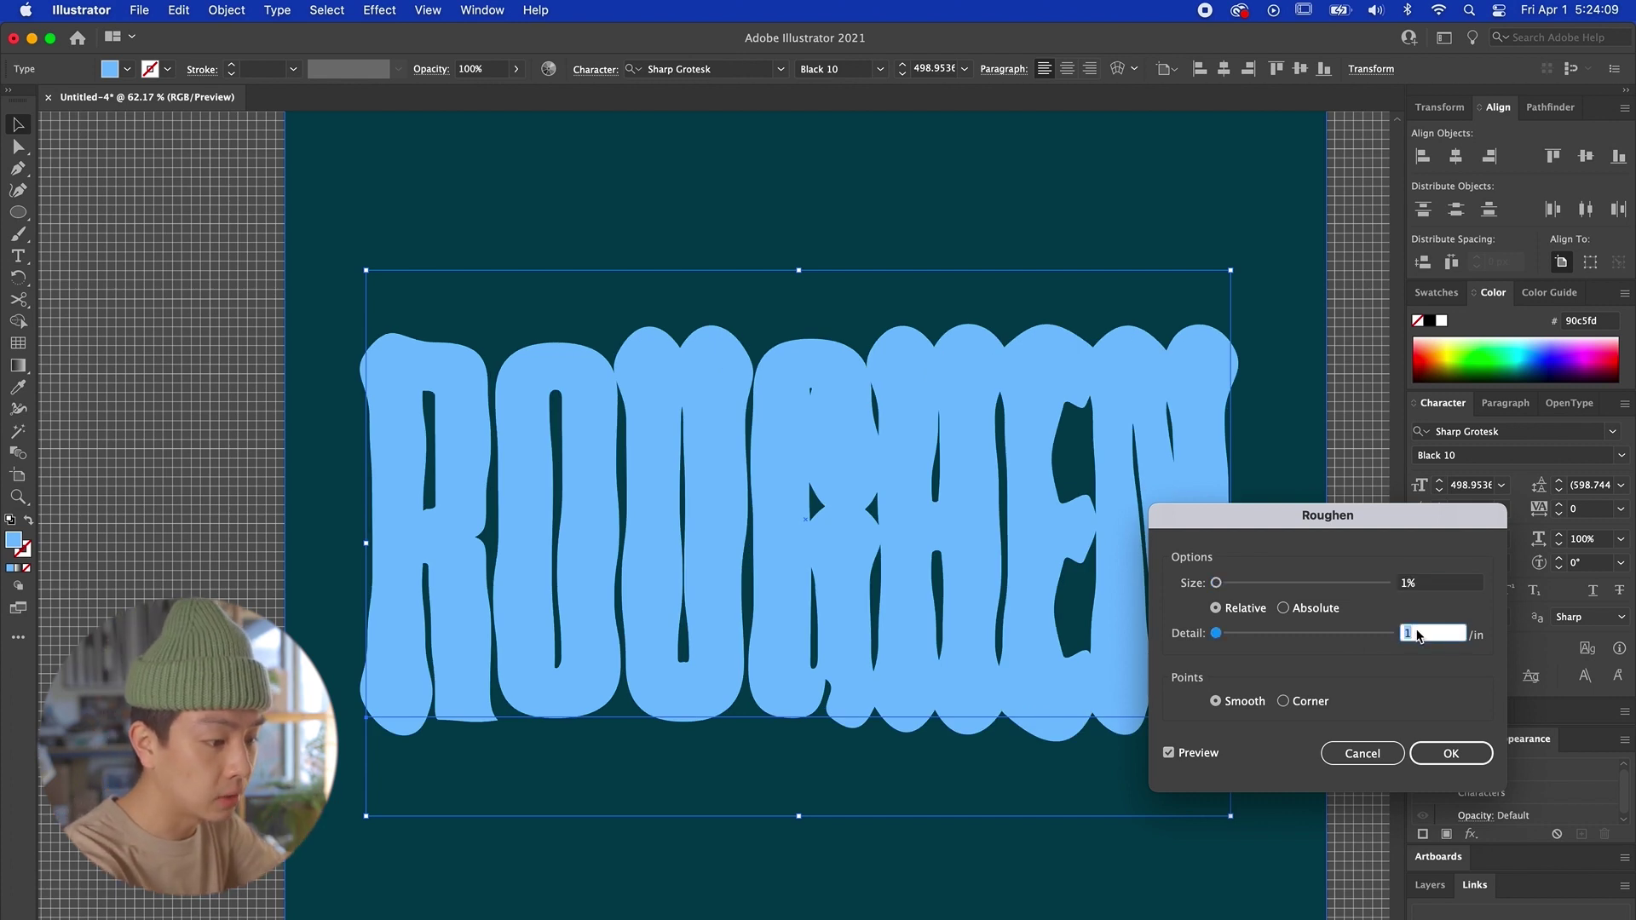
text(100)
click(1427, 583)
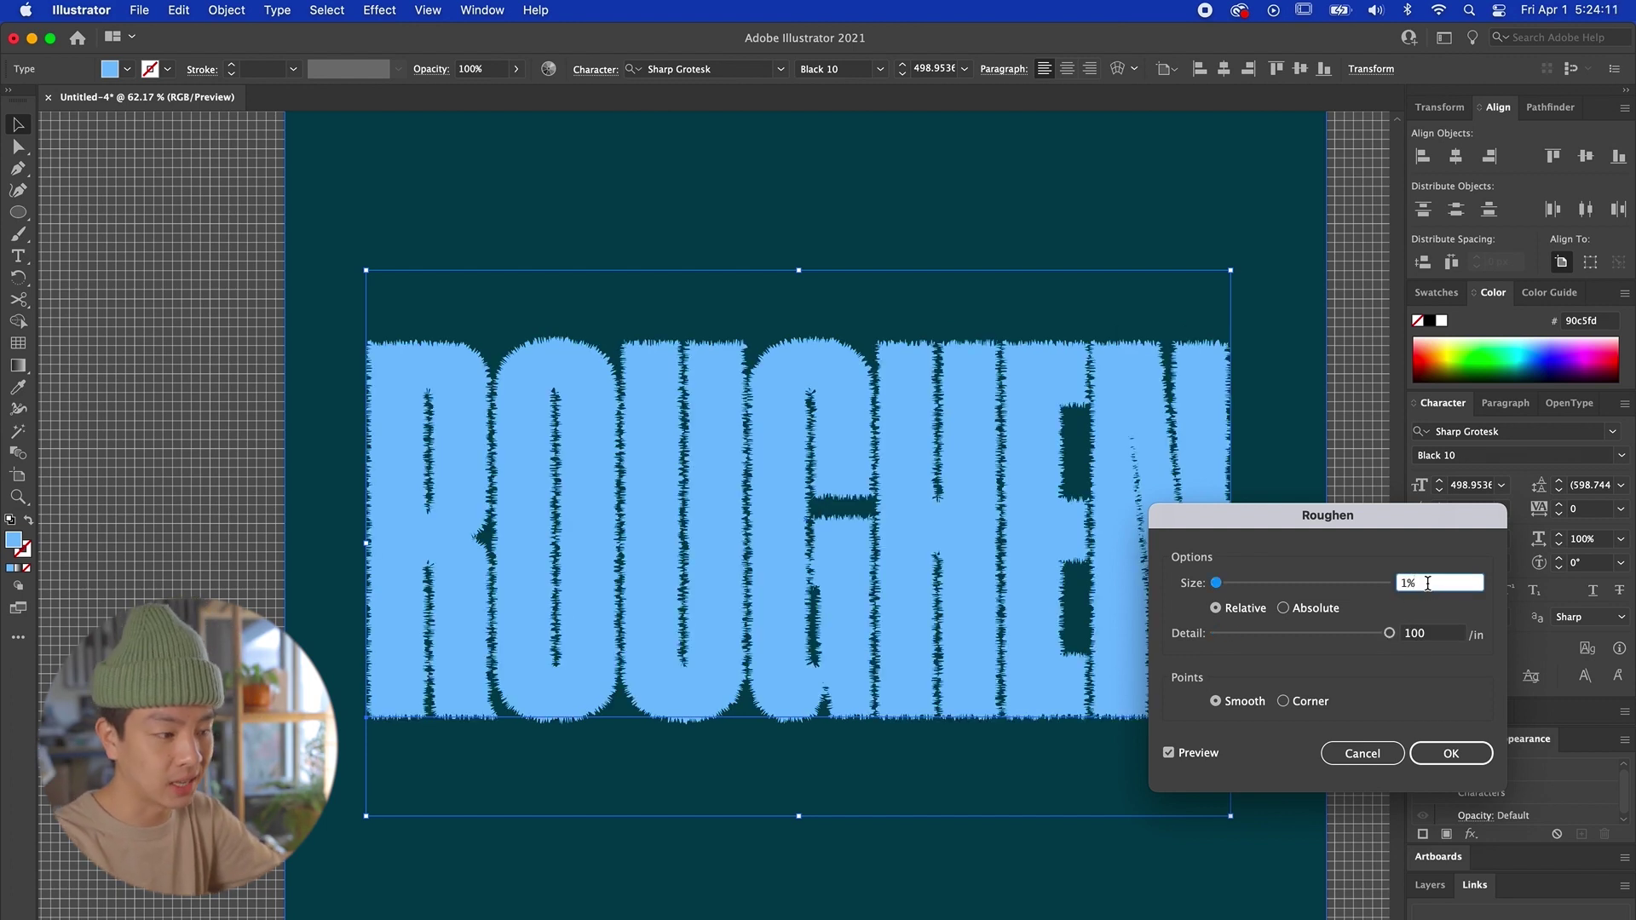
double_click(1427, 635)
text(9)
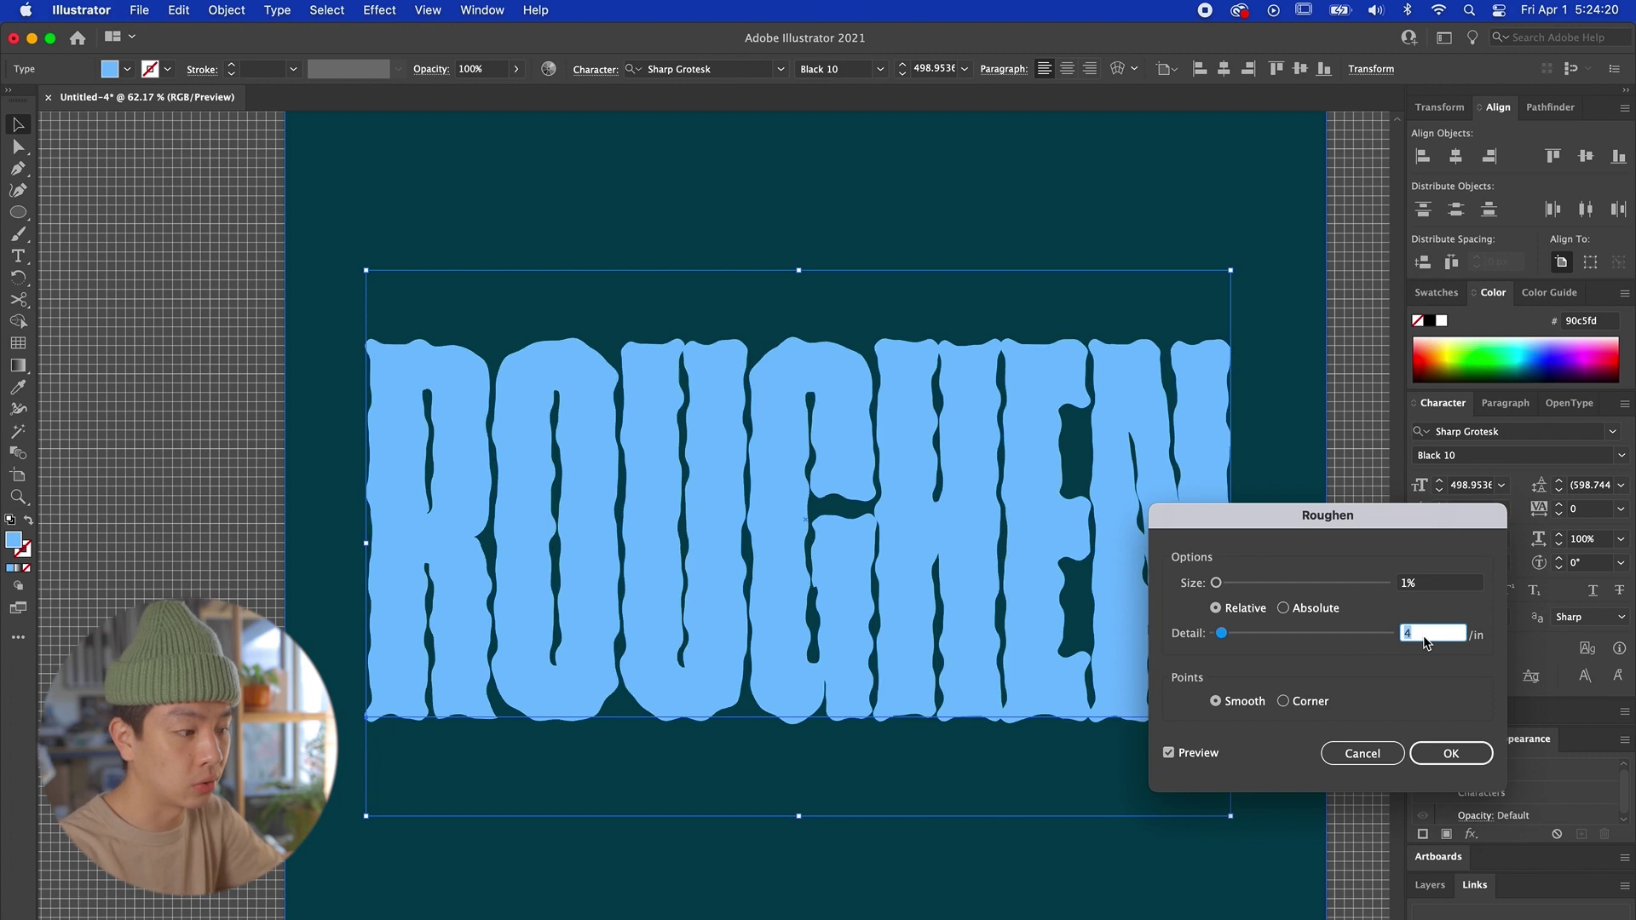
key(Up)
key(Up)
key(Up)
key(Up)
key(Up)
key(Up)
key(Up)
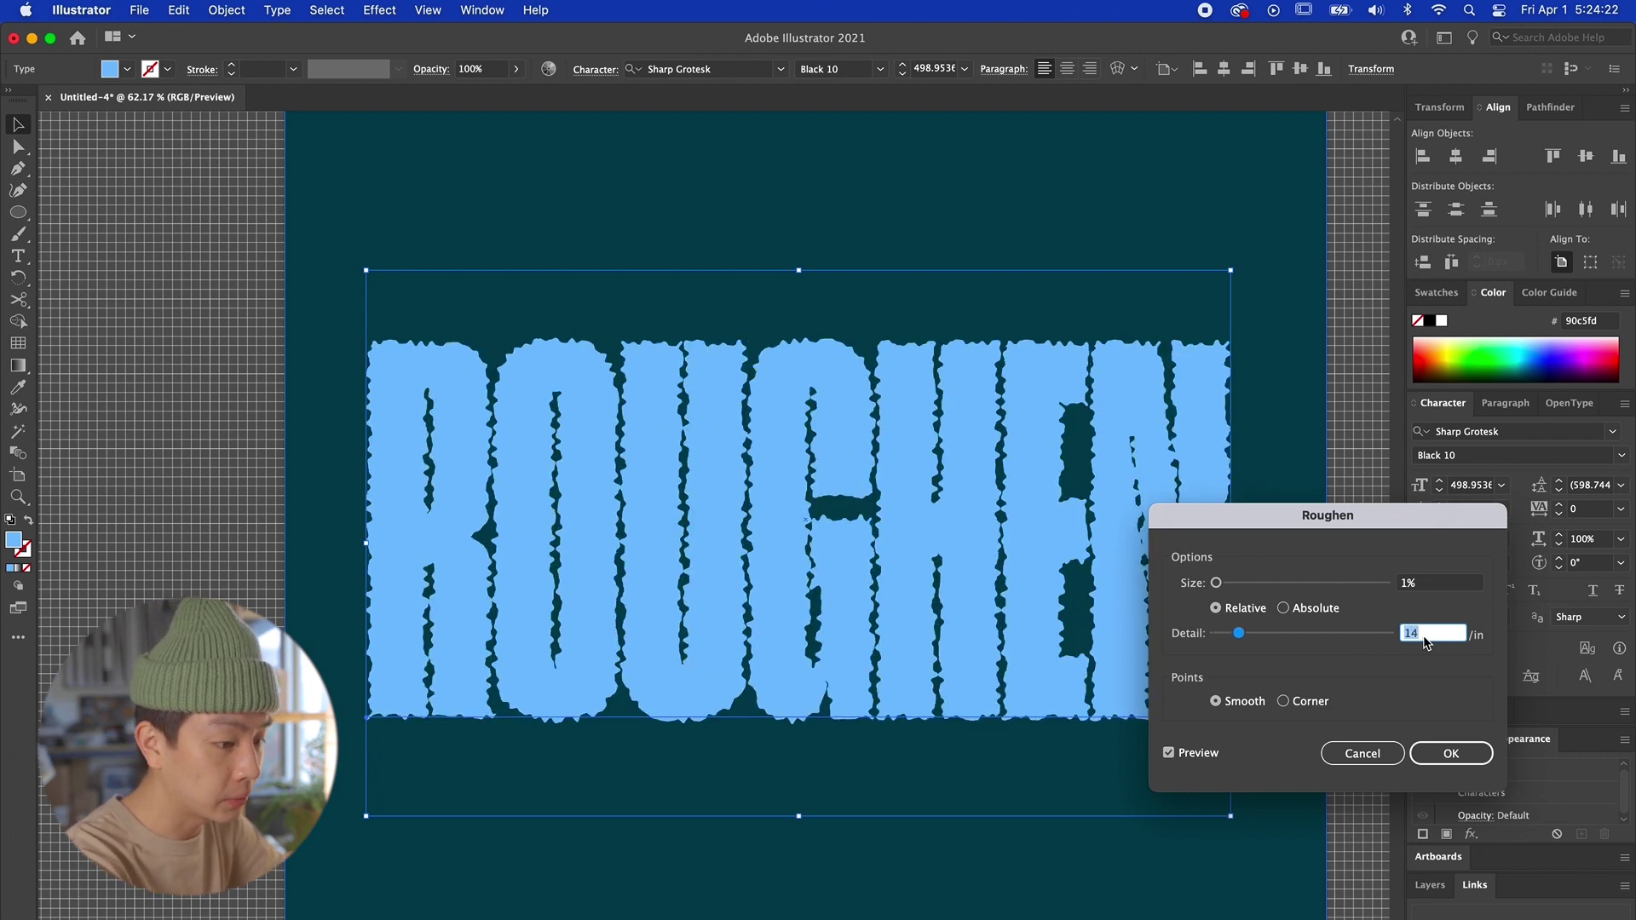
Step: Reduce the text's Roughen size to 0.5% and then 0.35%, raising the detail to 16 and then 24 per inch
double_click(1419, 586)
text(.5)
click(1433, 636)
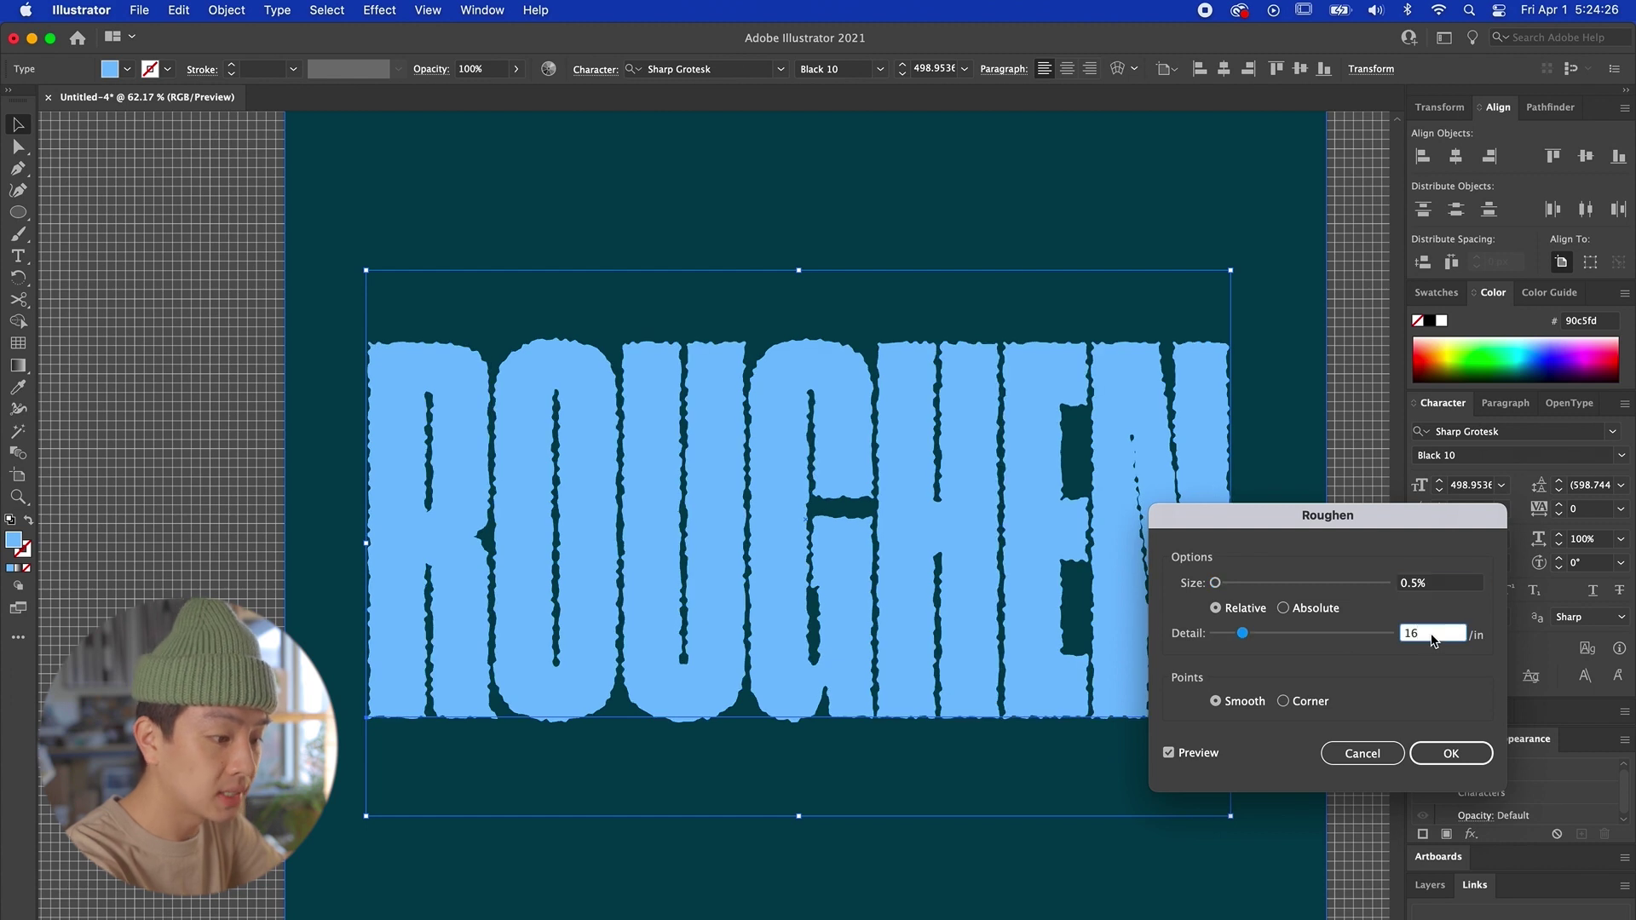
click(1419, 584)
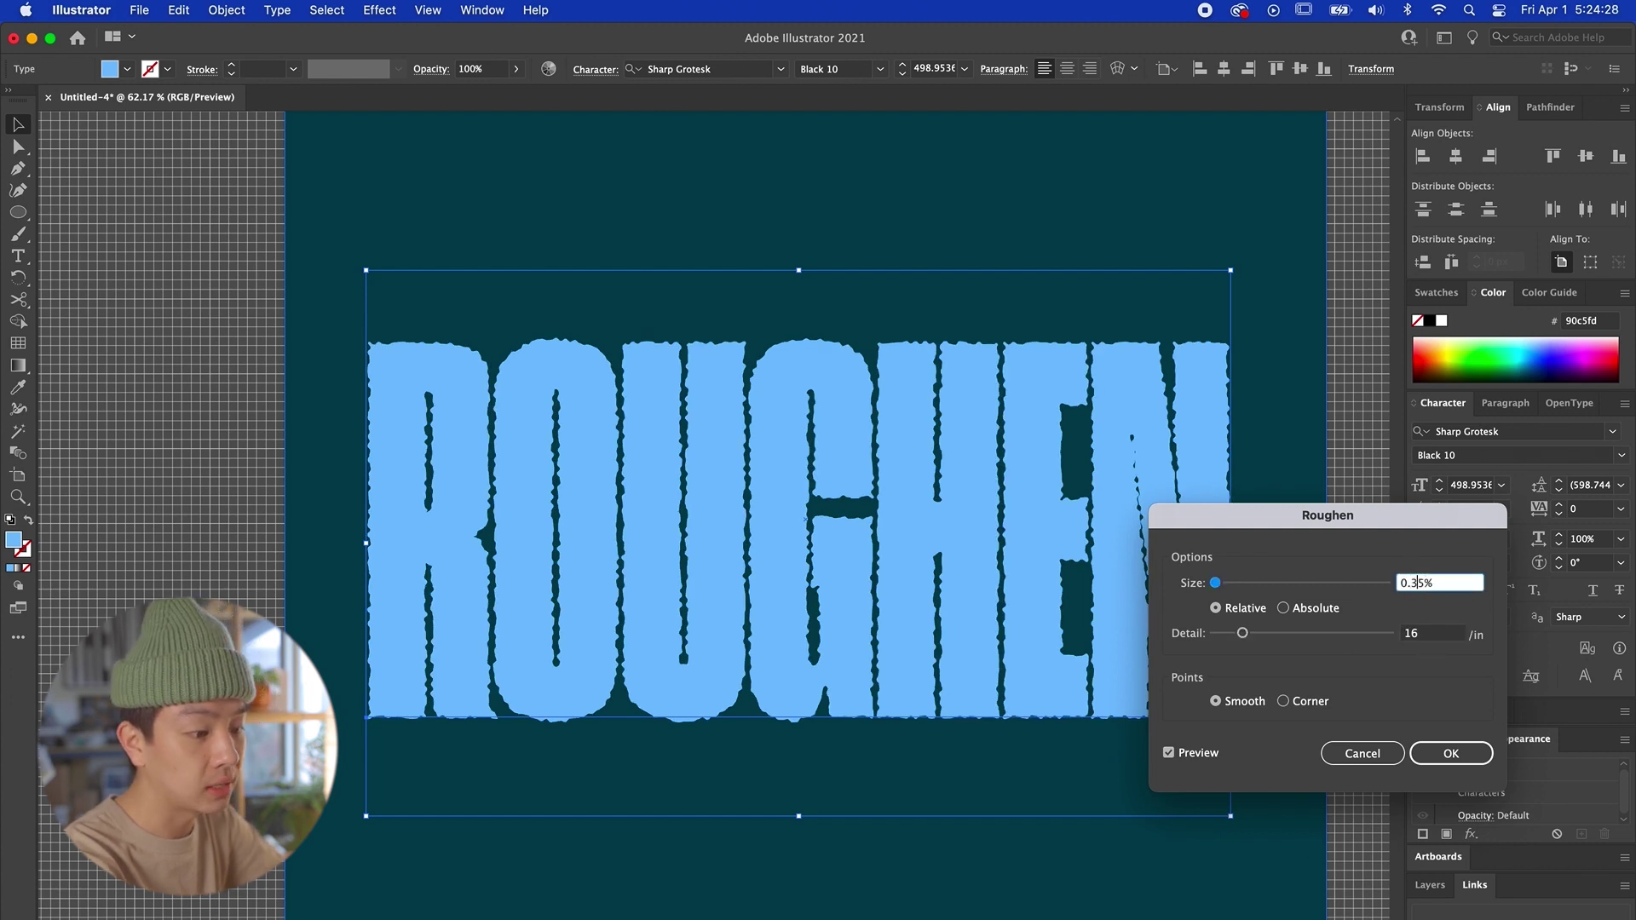
click(1425, 632)
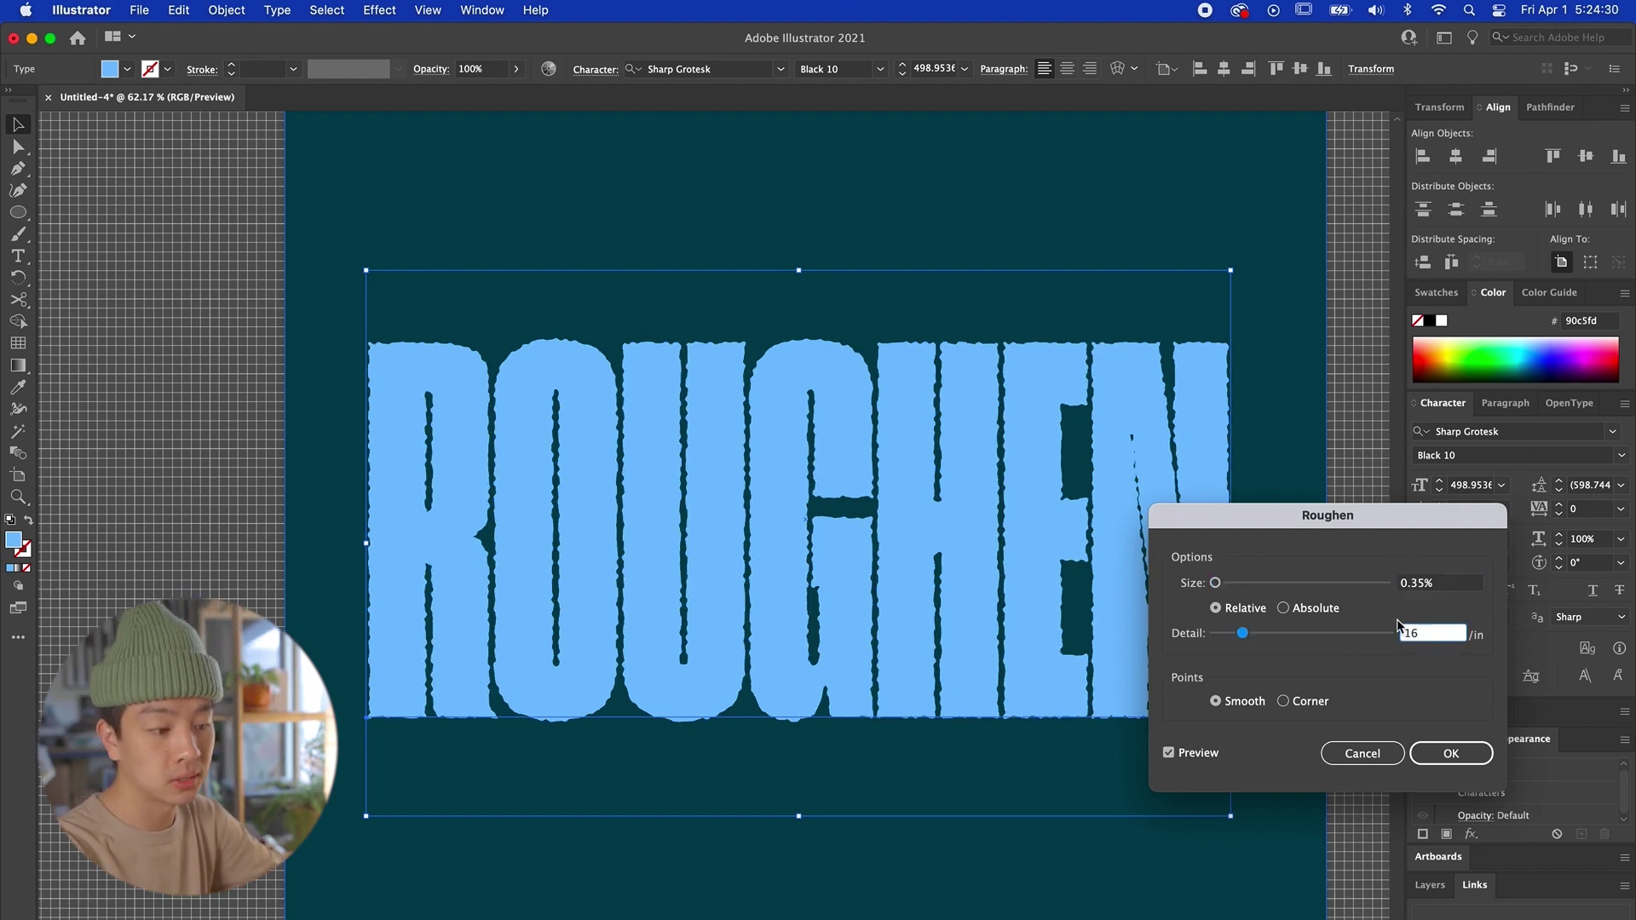
drag(1243, 636, 1262, 638)
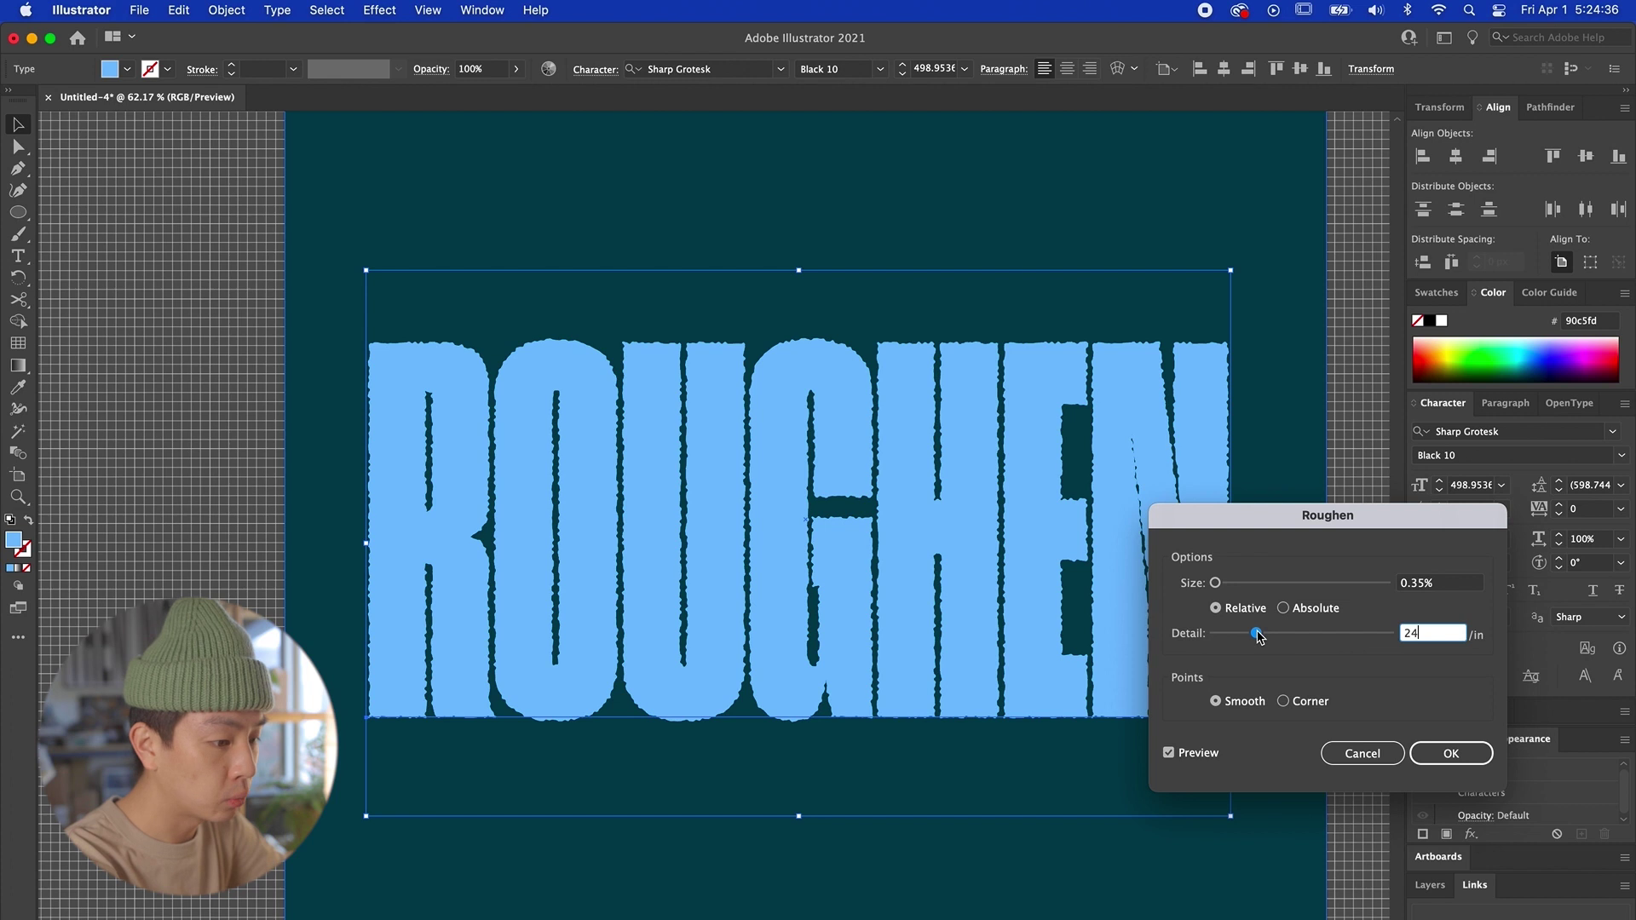
Step: Set the text's Roughen size to 0.2%, raise the detail slightly further and apply the effect
click(1416, 583)
text(2)
click(1433, 633)
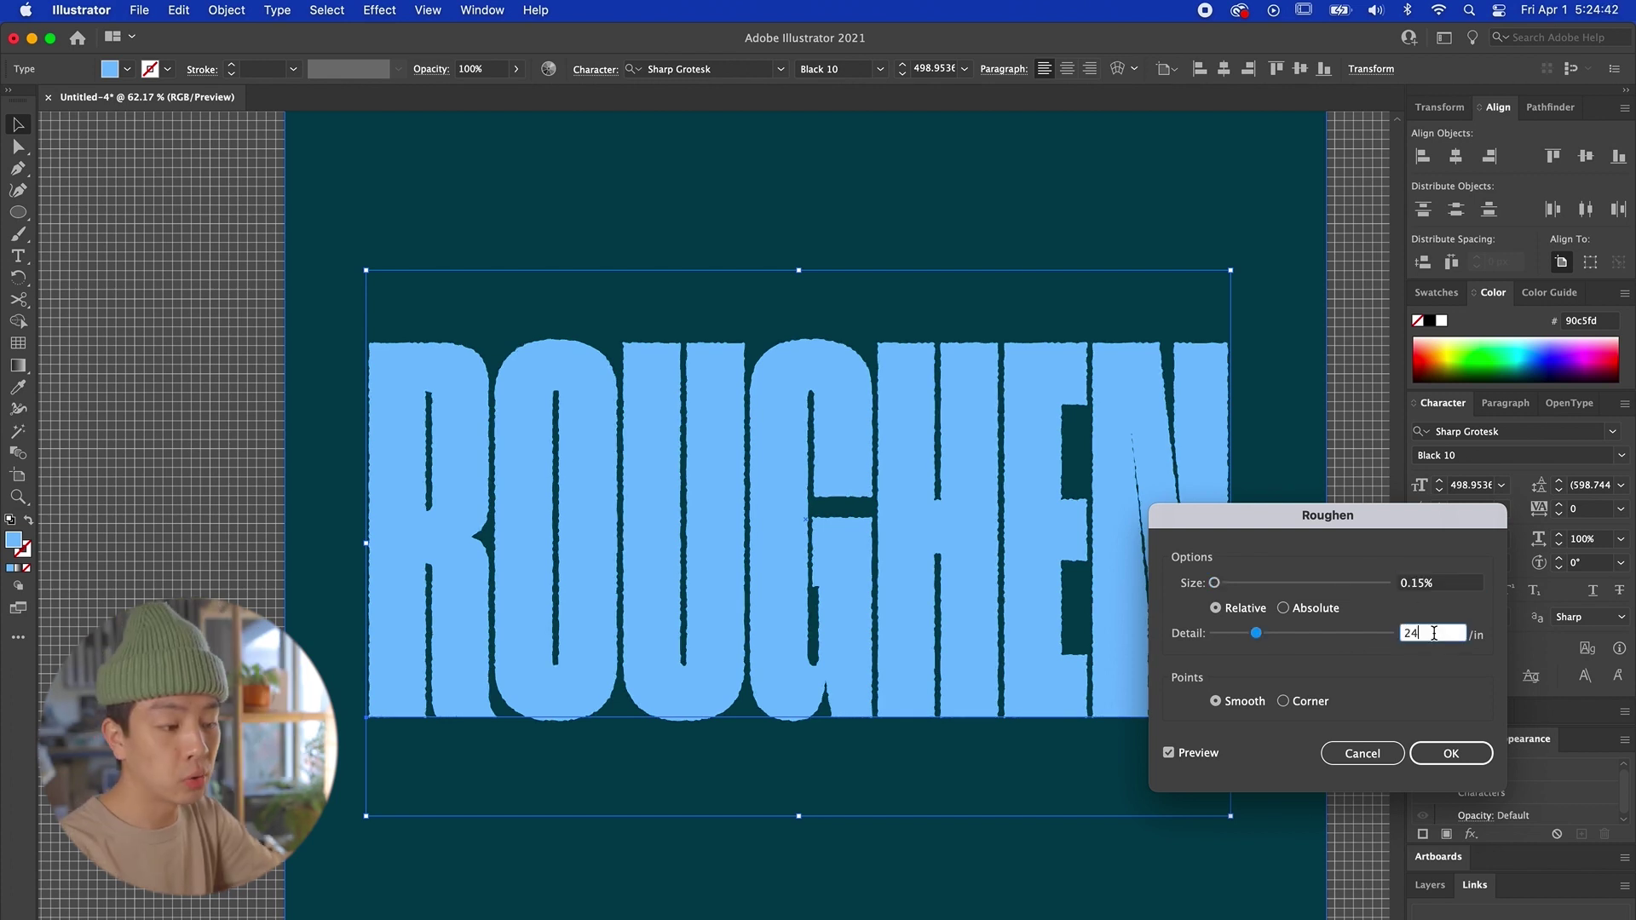
click(1420, 585)
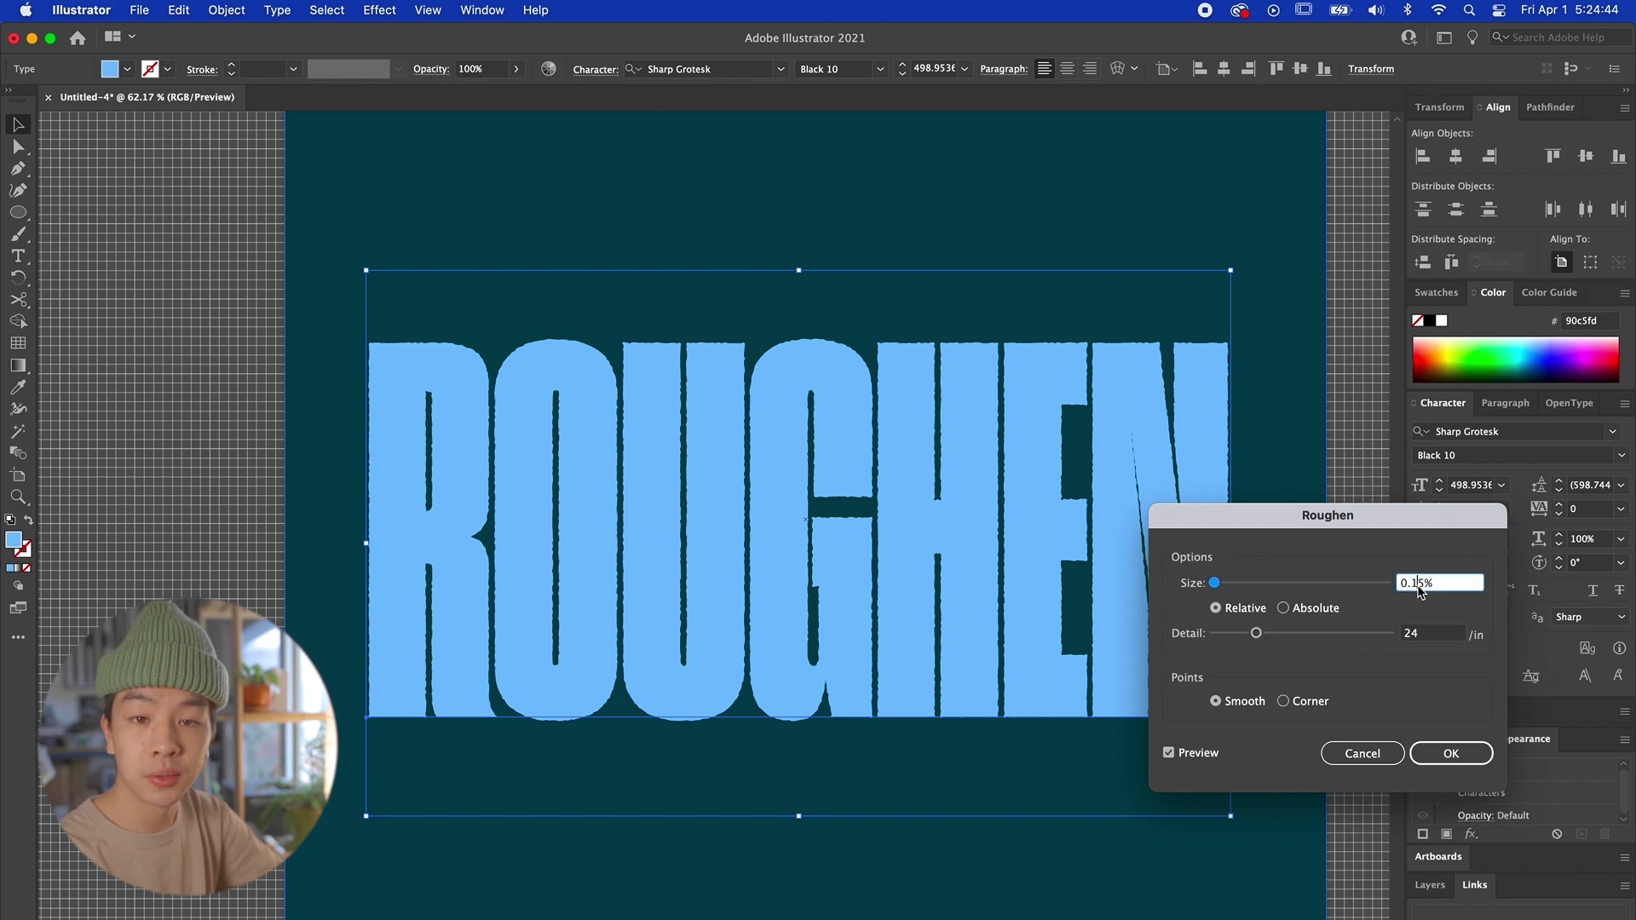
text(2)
click(1432, 633)
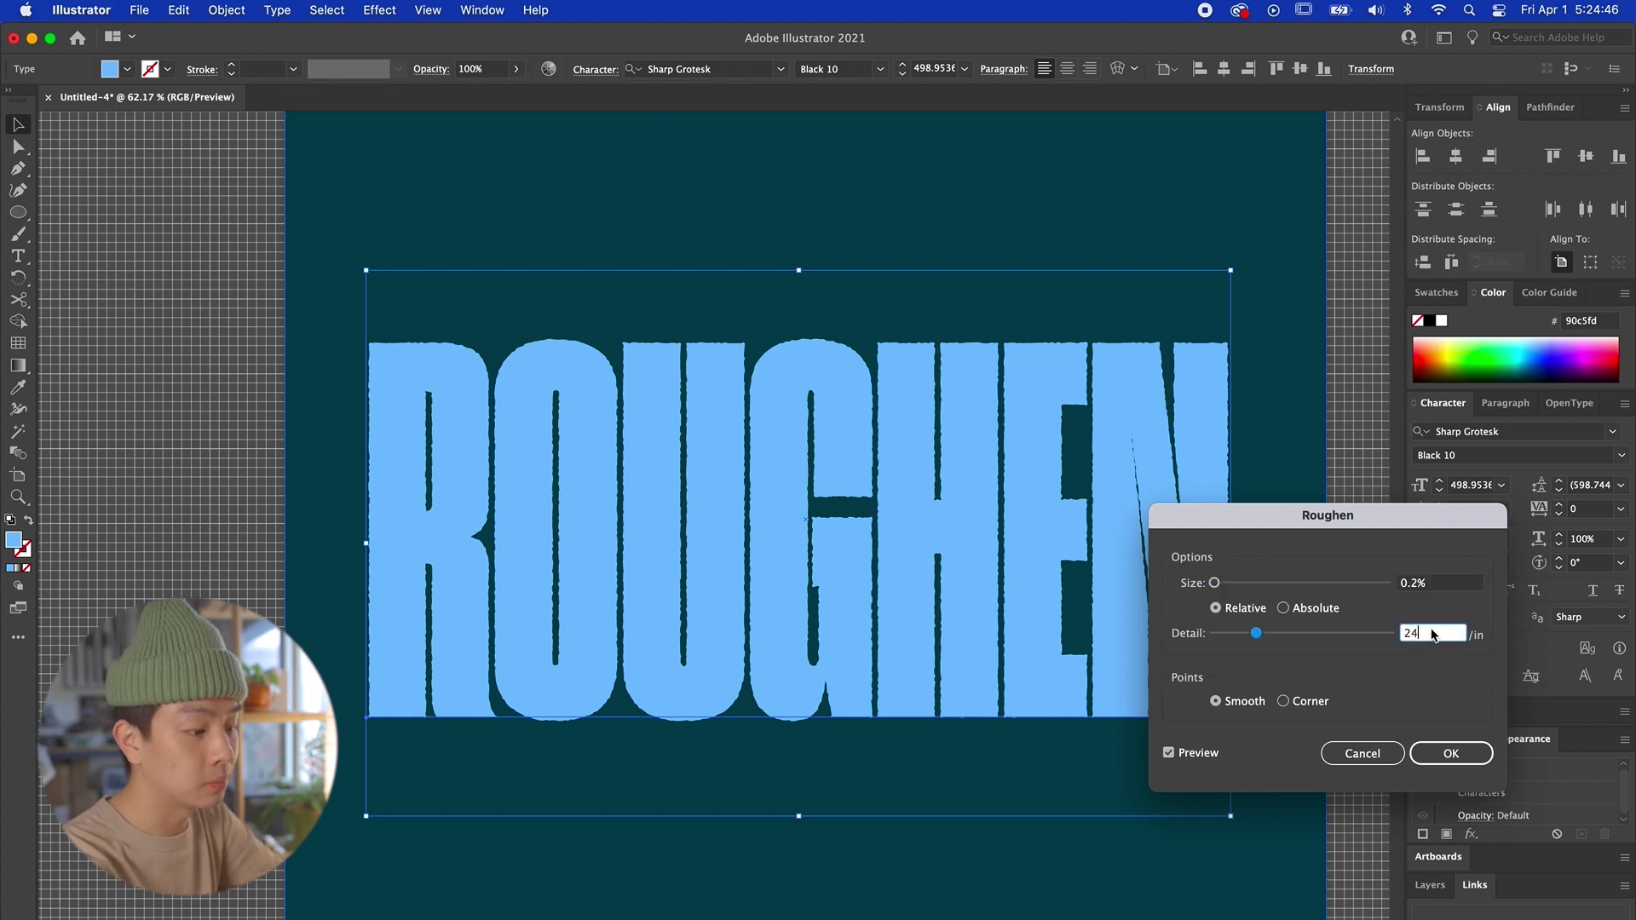
drag(1257, 634, 1269, 634)
key(Return)
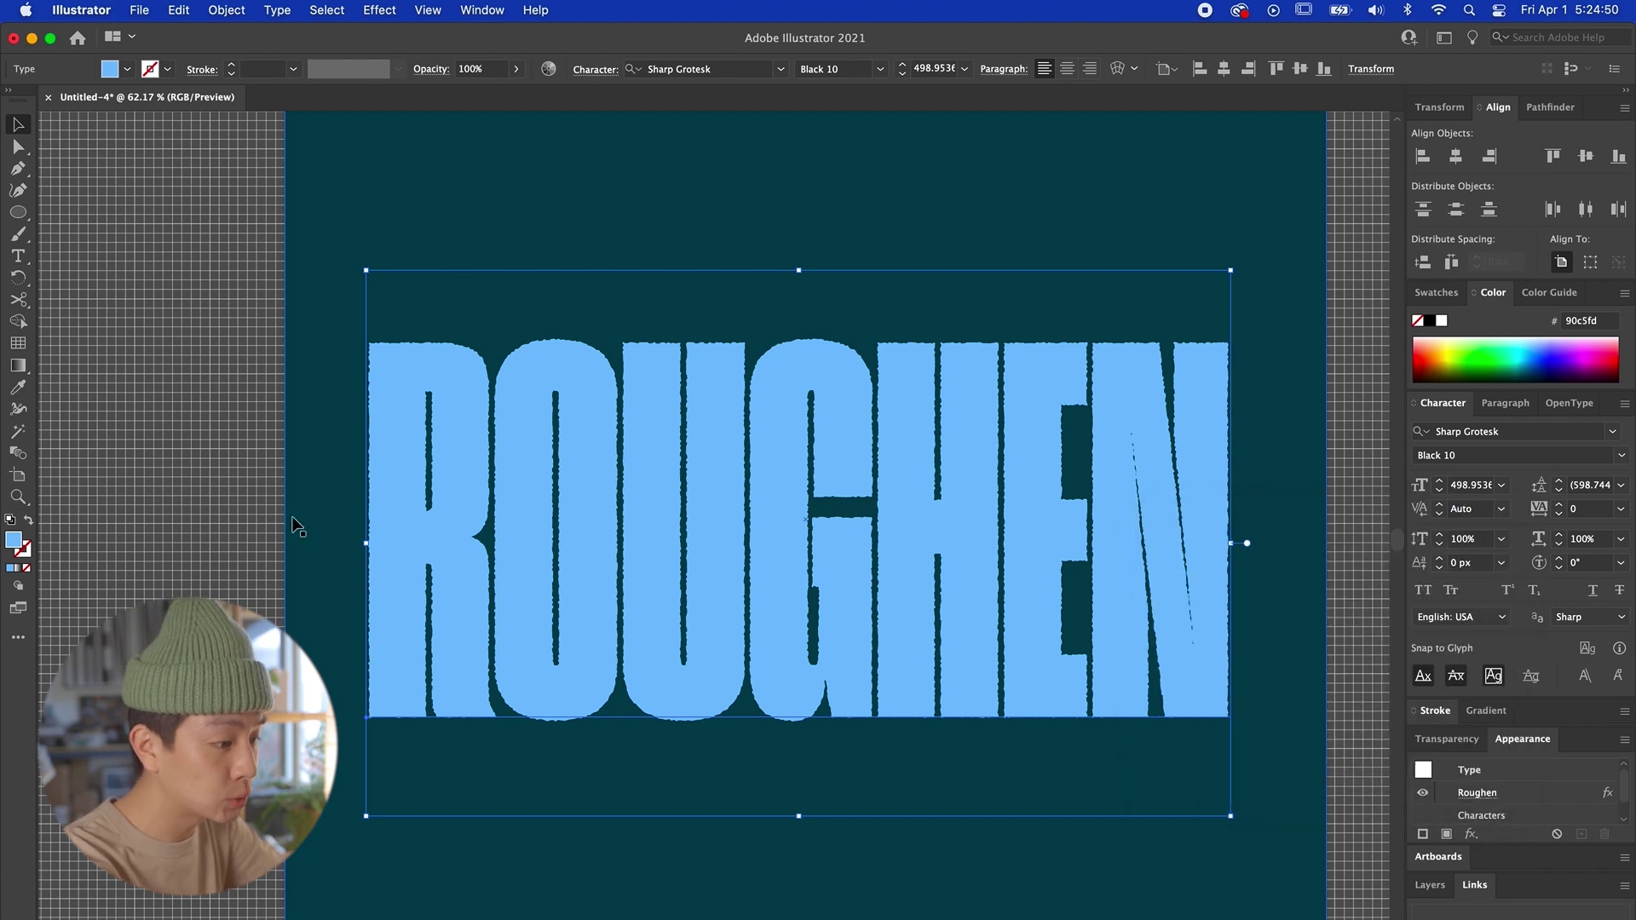
Step: Examine the roughened edges of the ROUGHEN letters close up, from the R across to the neighbouring letters
click(298, 523)
scroll(798, 518, up, 5)
drag(772, 523, 1216, 636)
drag(632, 457, 1113, 499)
drag(375, 339, 714, 464)
scroll(714, 464, right, 3)
scroll(499, 267, up, 5)
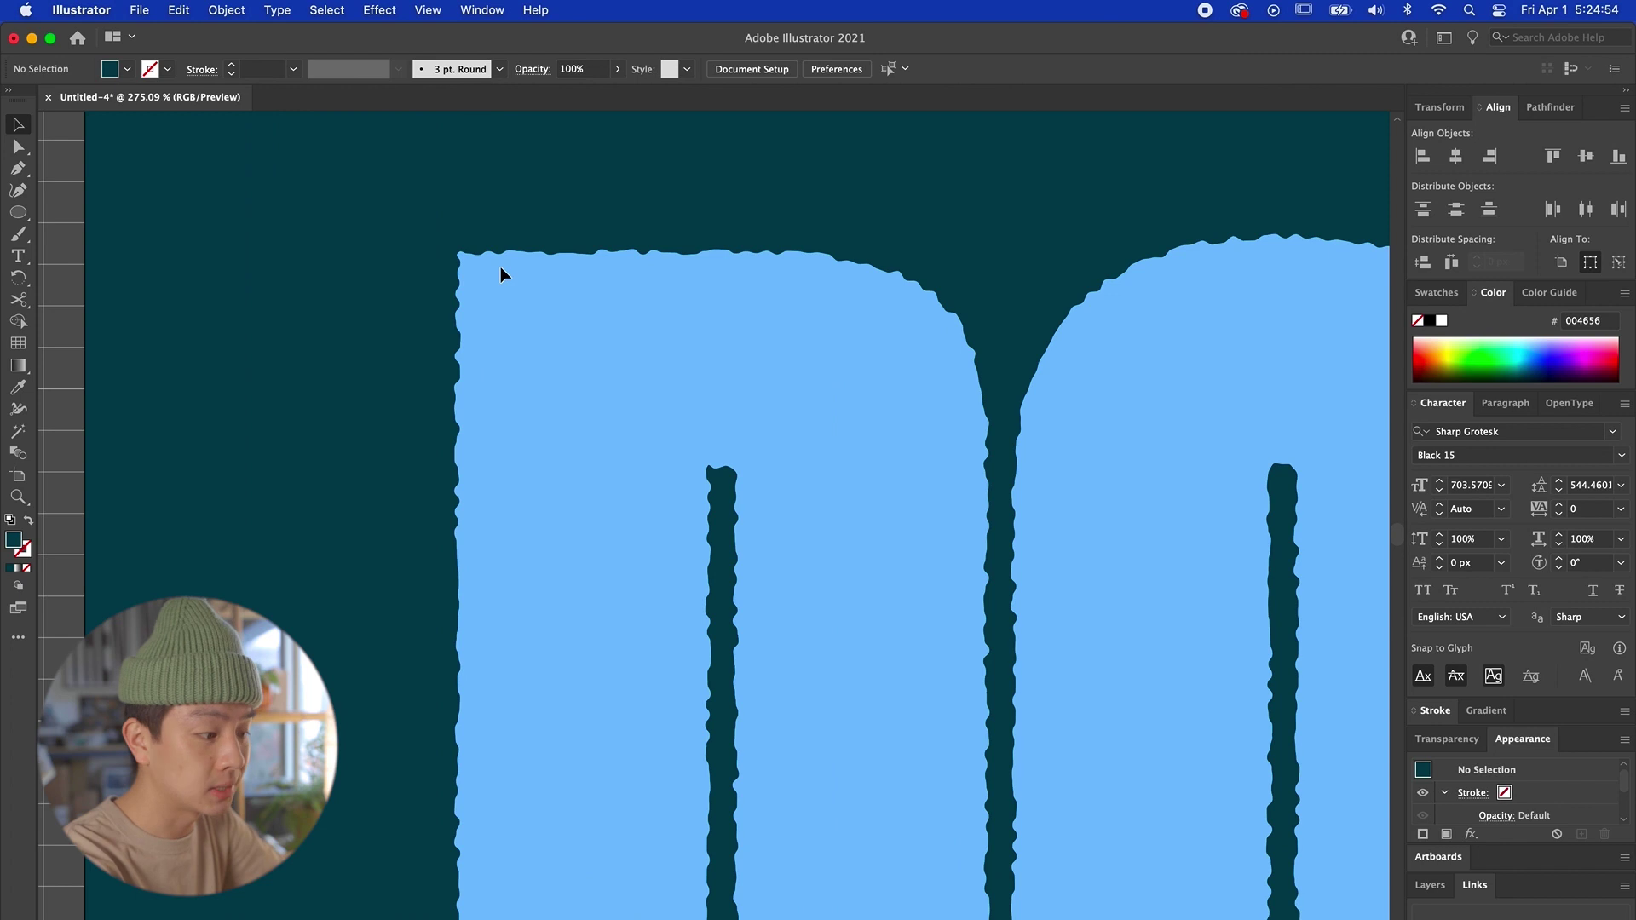
drag(549, 290, 872, 447)
drag(909, 631, 728, 85)
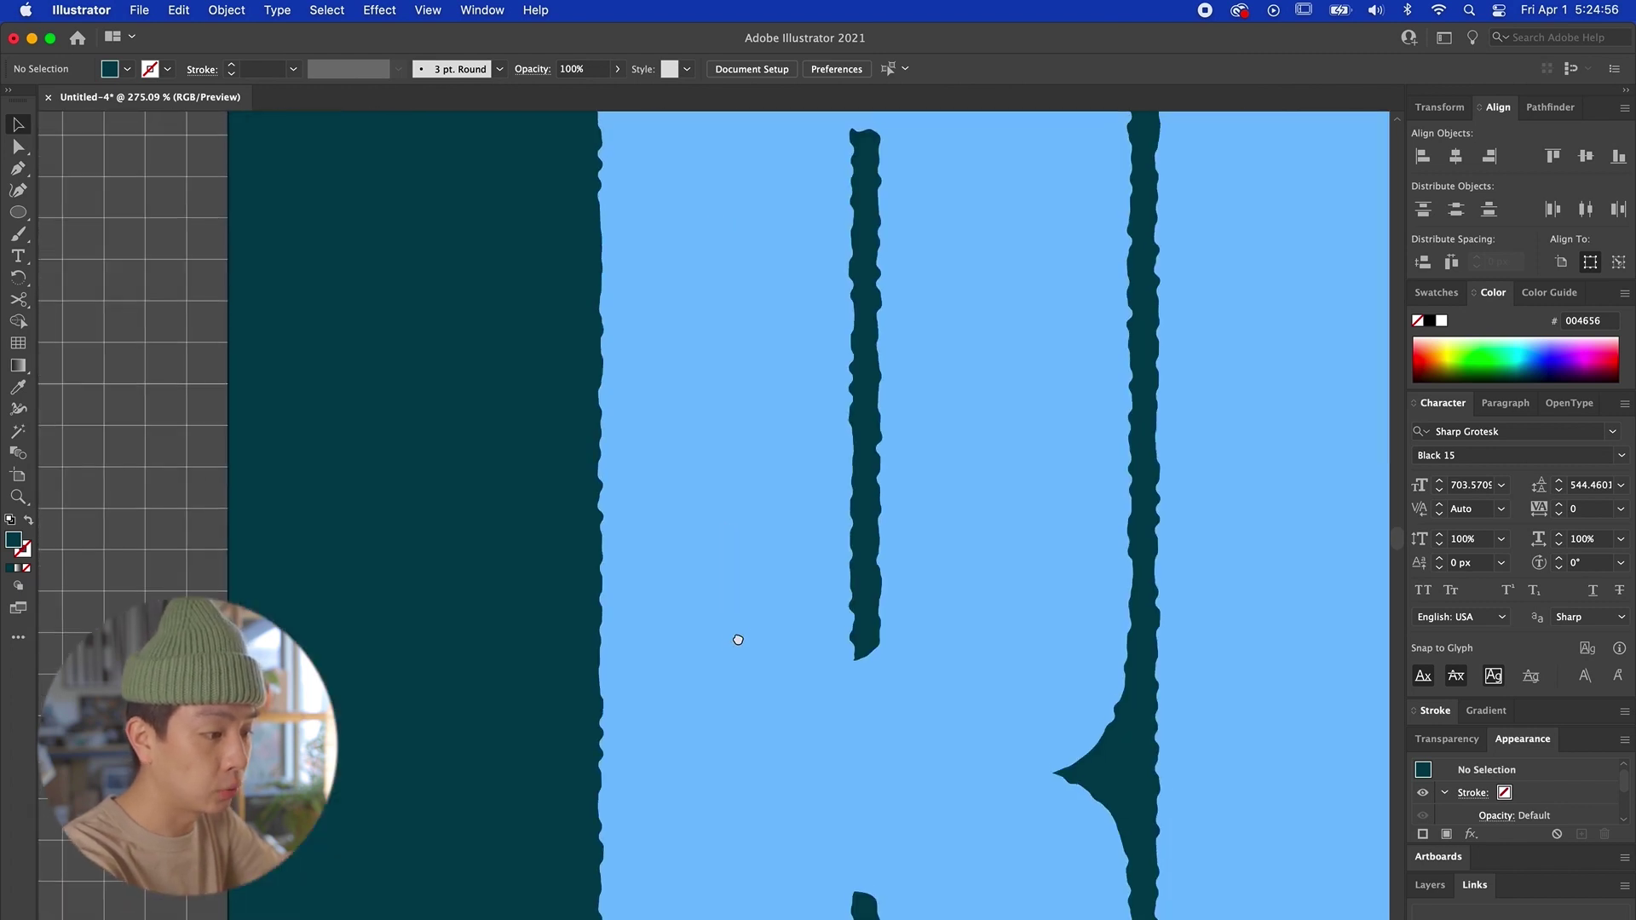
drag(738, 639, 801, 149)
drag(861, 573, 756, 128)
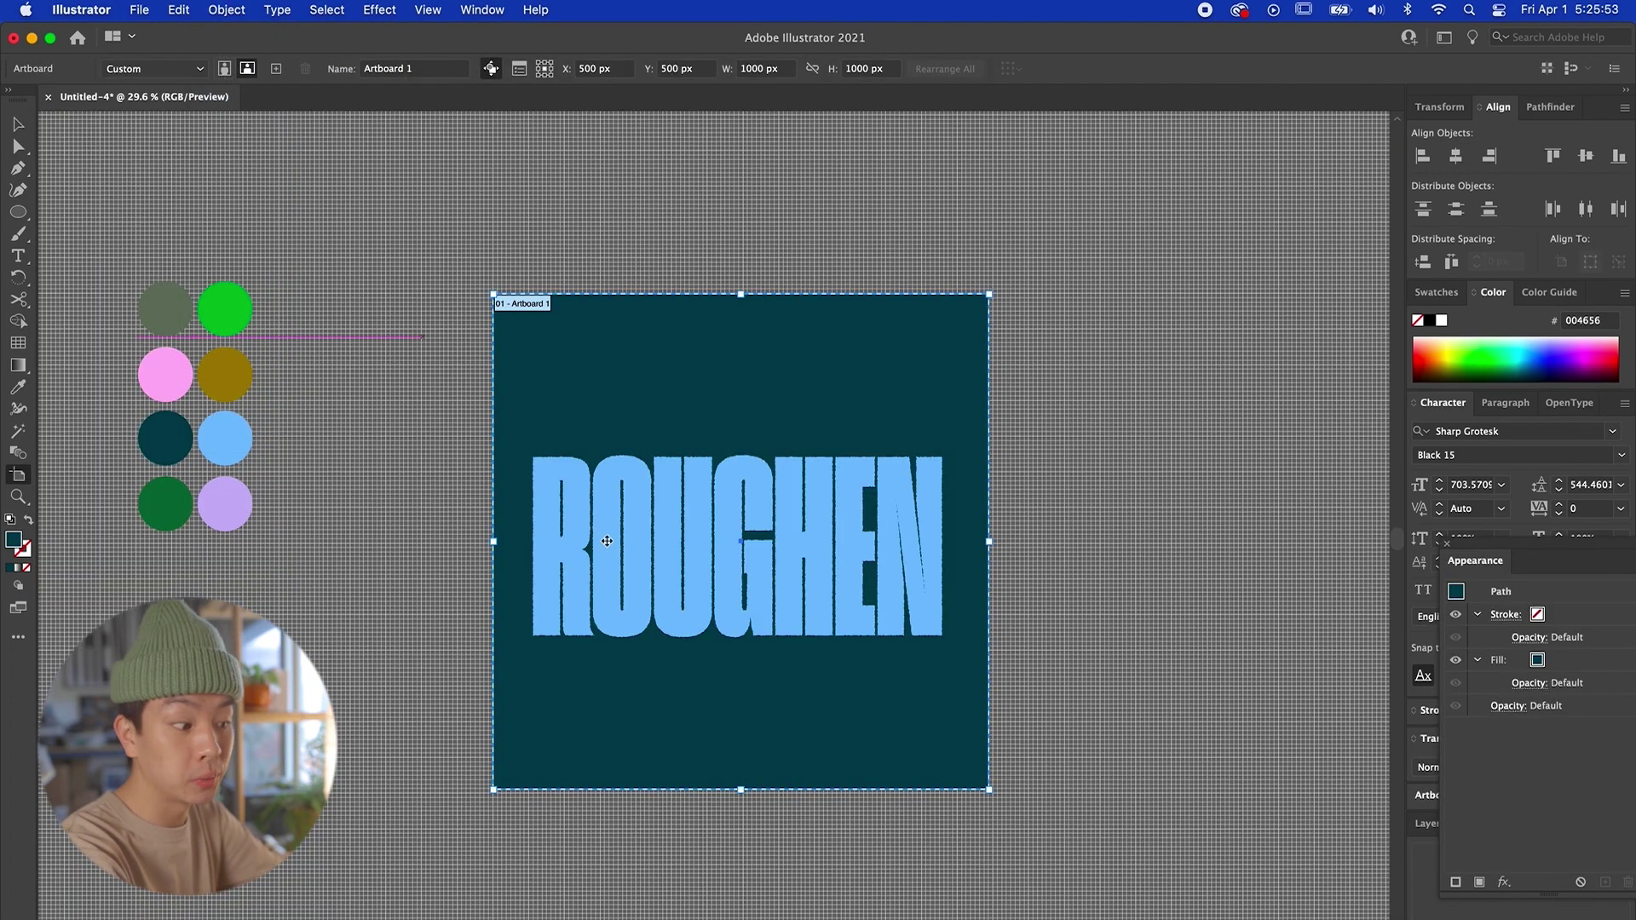
drag(588, 542, 1135, 544)
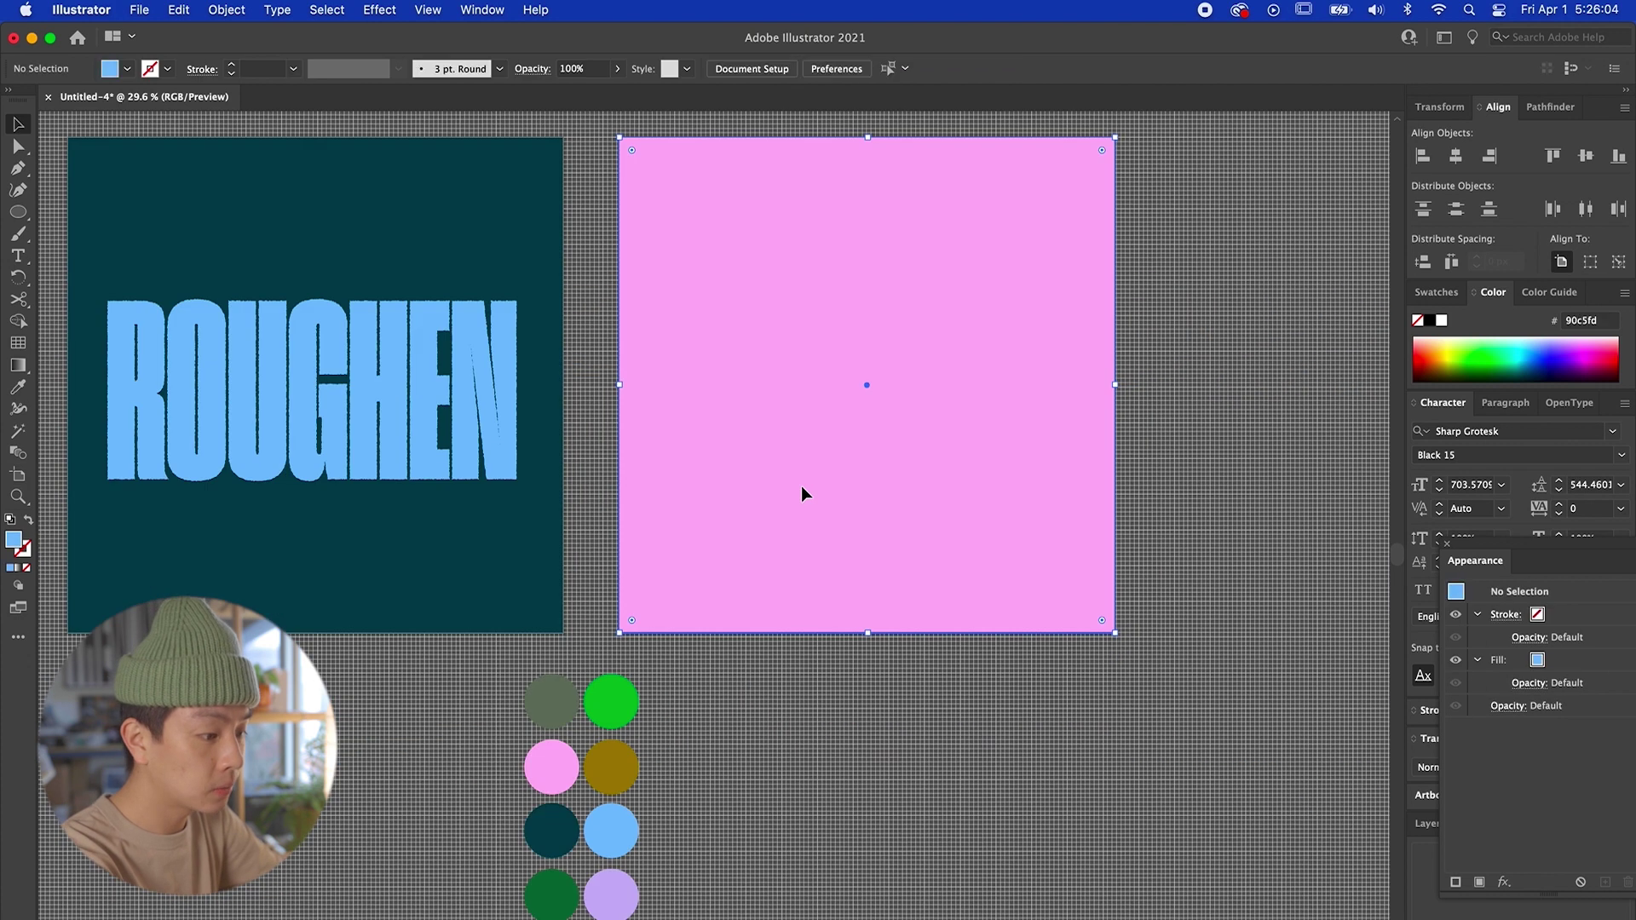
Step: Fill the pink artboard with an ochre circle, a rounded star, triangle and square, and a large rounded hexagon
click(584, 457)
key(l)
scroll(585, 457, up, 1)
drag(685, 293, 839, 446)
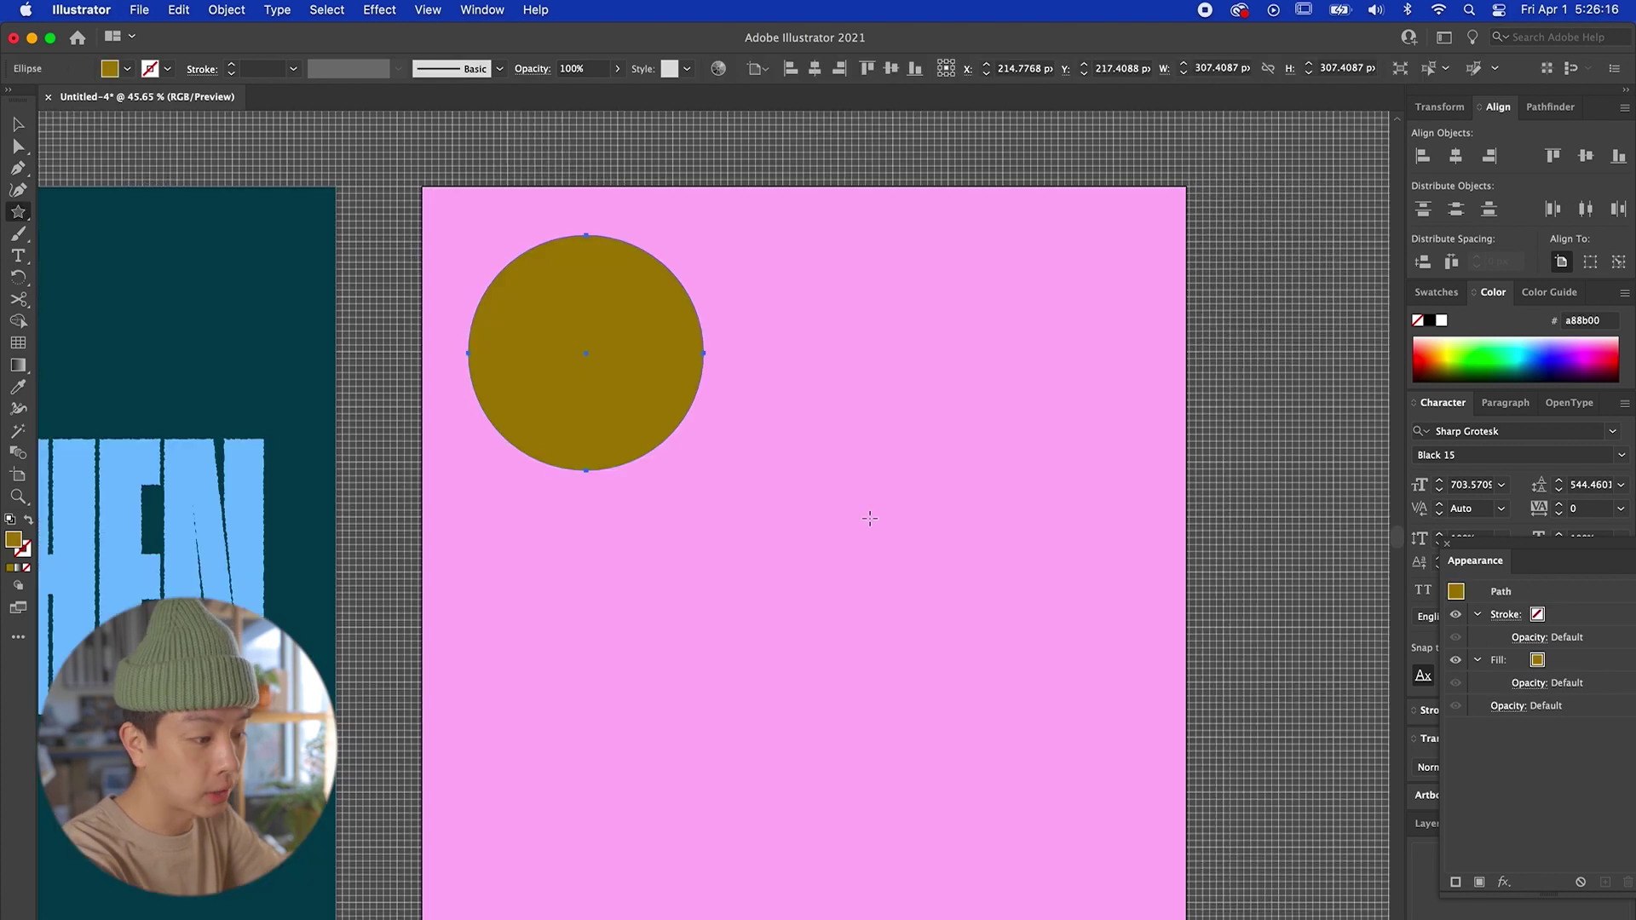
drag(869, 511, 977, 641)
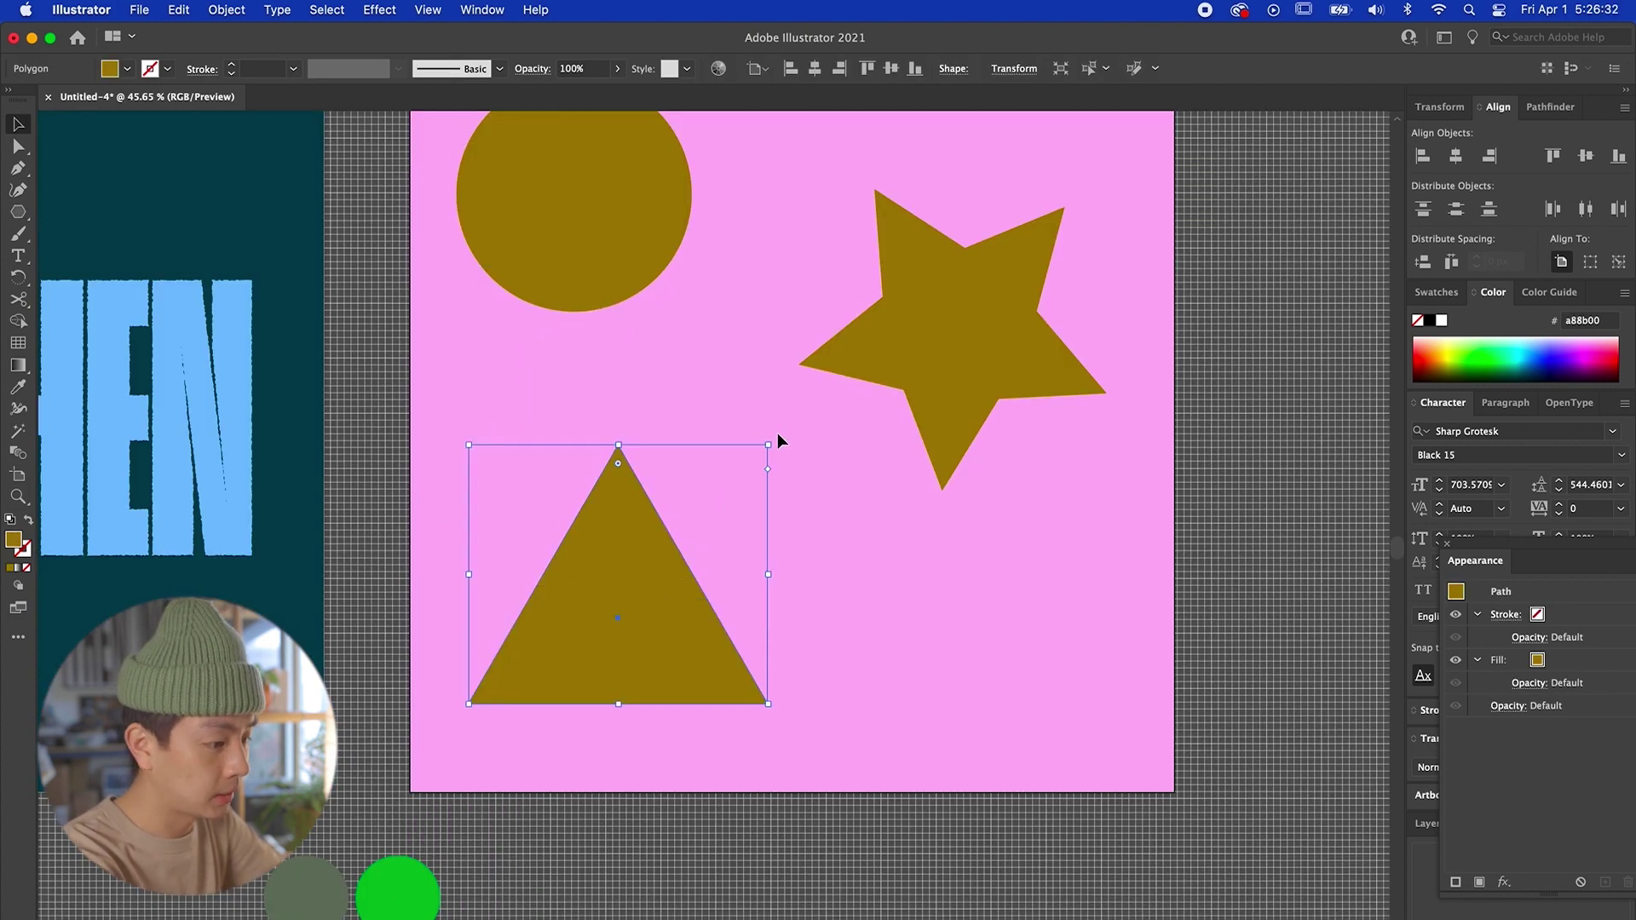
mouse_move(777, 437)
mouse_down()
mouse_move(817, 500)
mouse_move(986, 643)
mouse_up()
key(m)
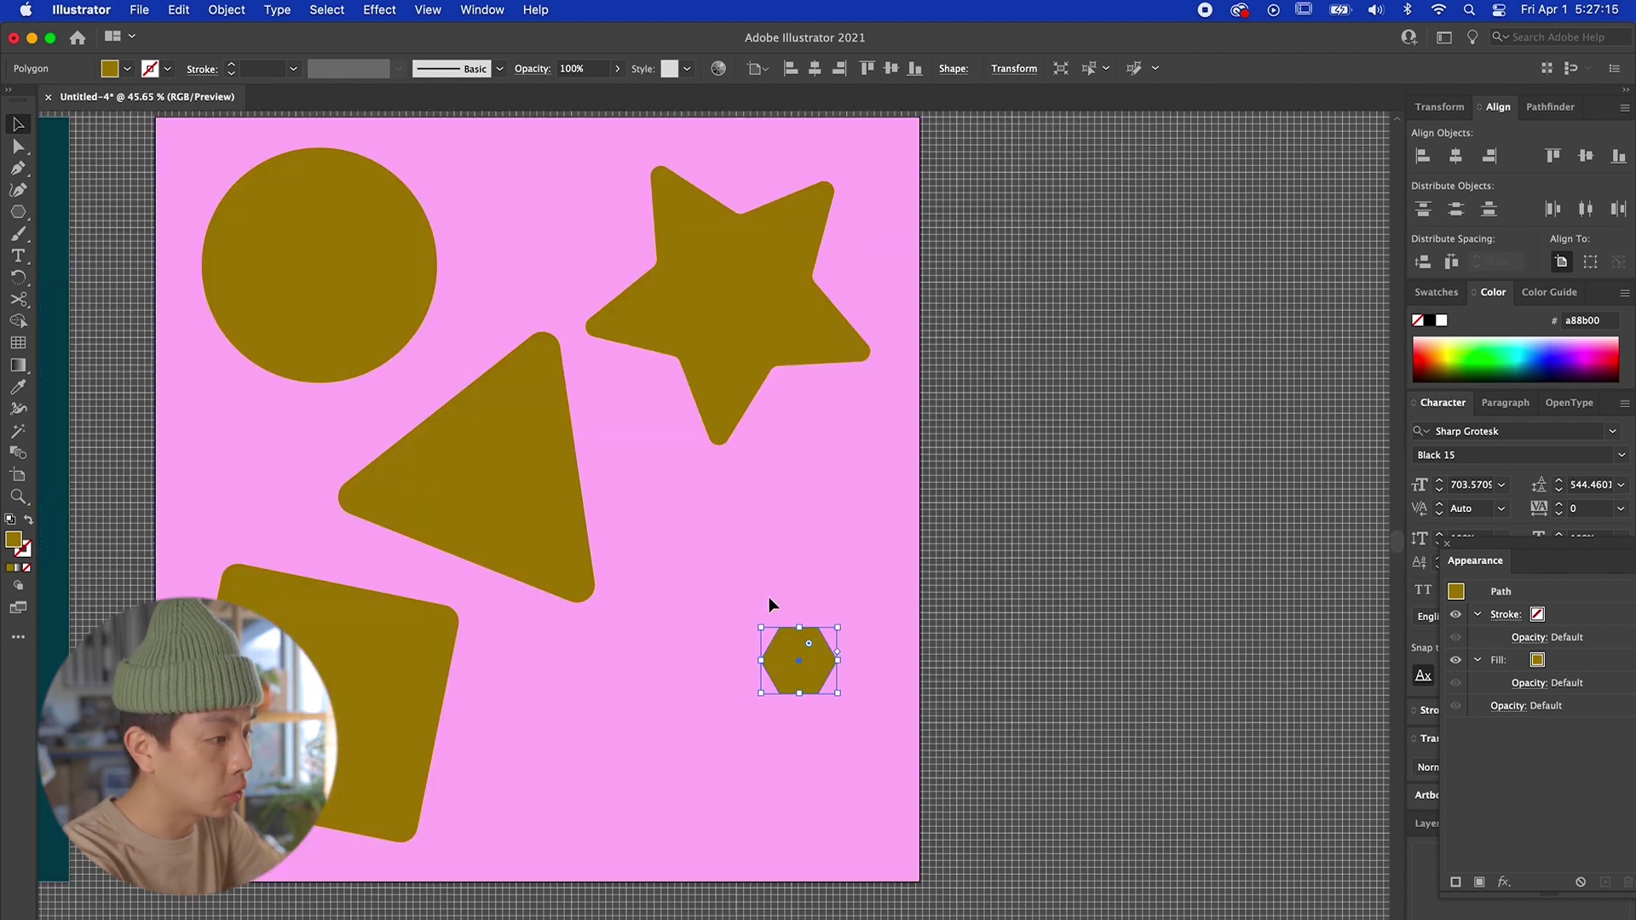
drag(761, 629, 650, 516)
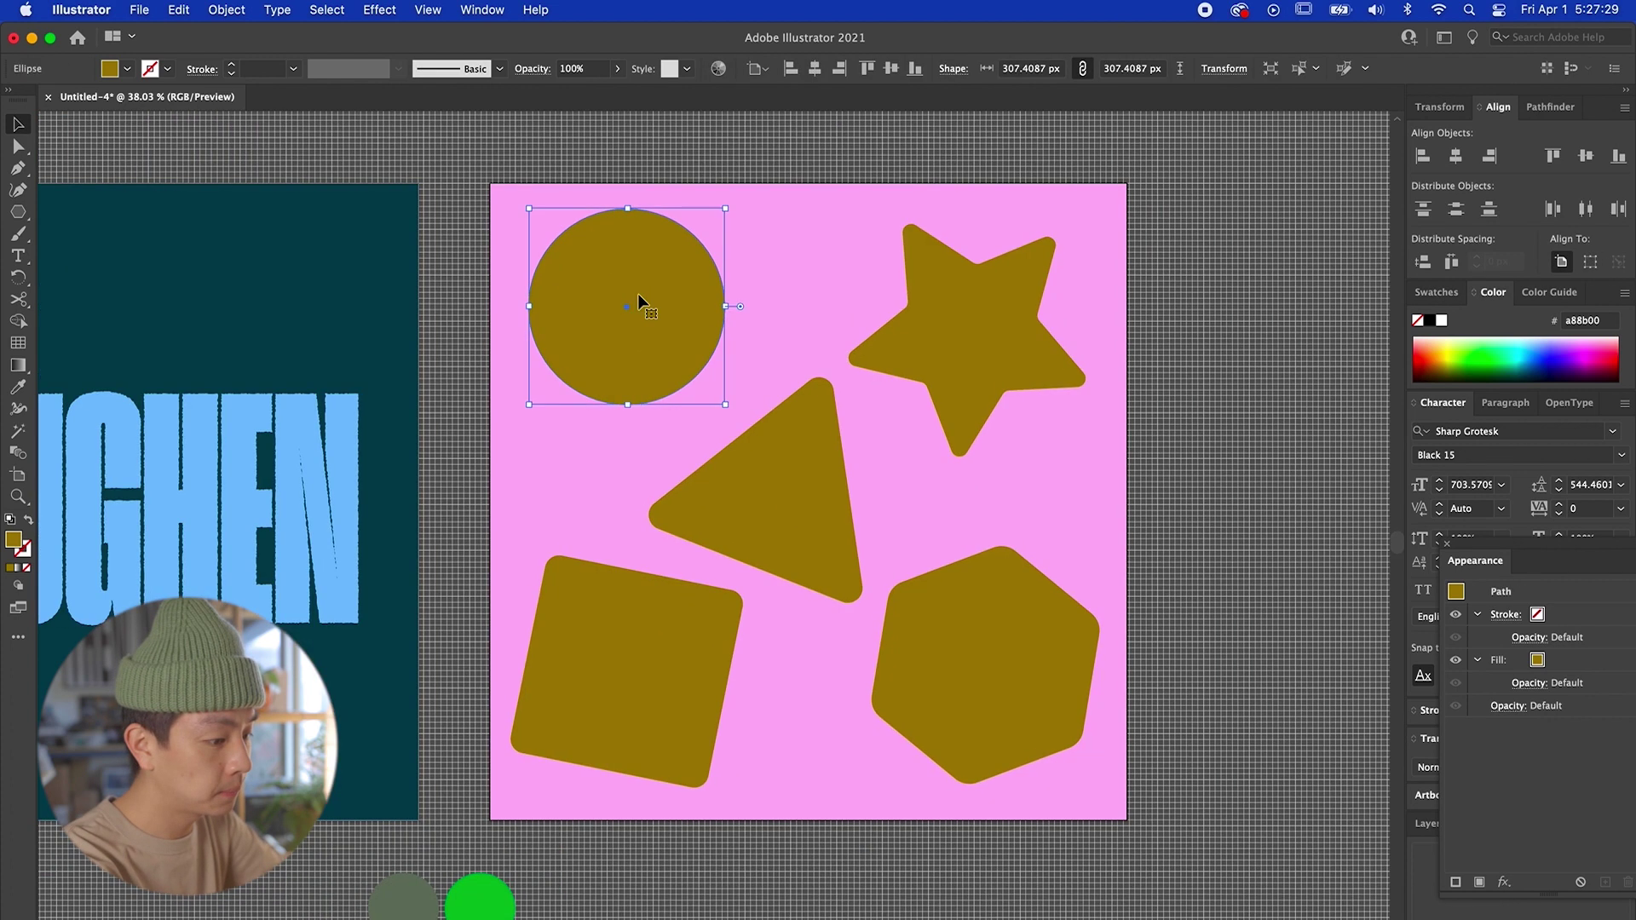
Step: Apply Roughen to all five ochre shapes with 0.5% relative size, 39 per inch detail and smooth points
click(534, 239)
click(364, 7)
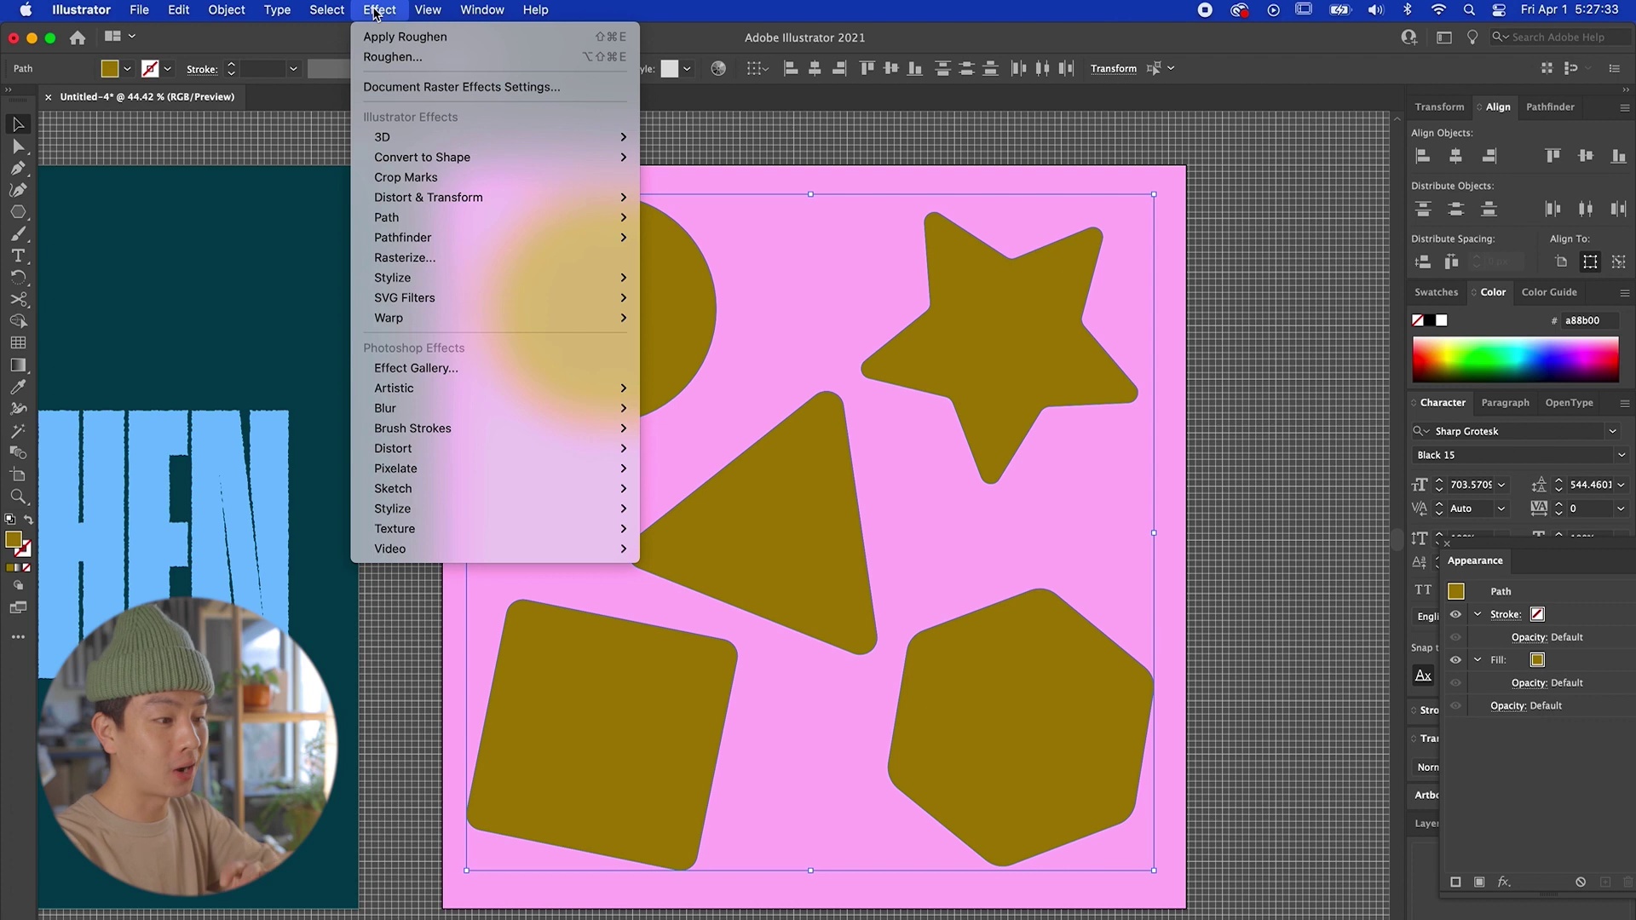
click(390, 56)
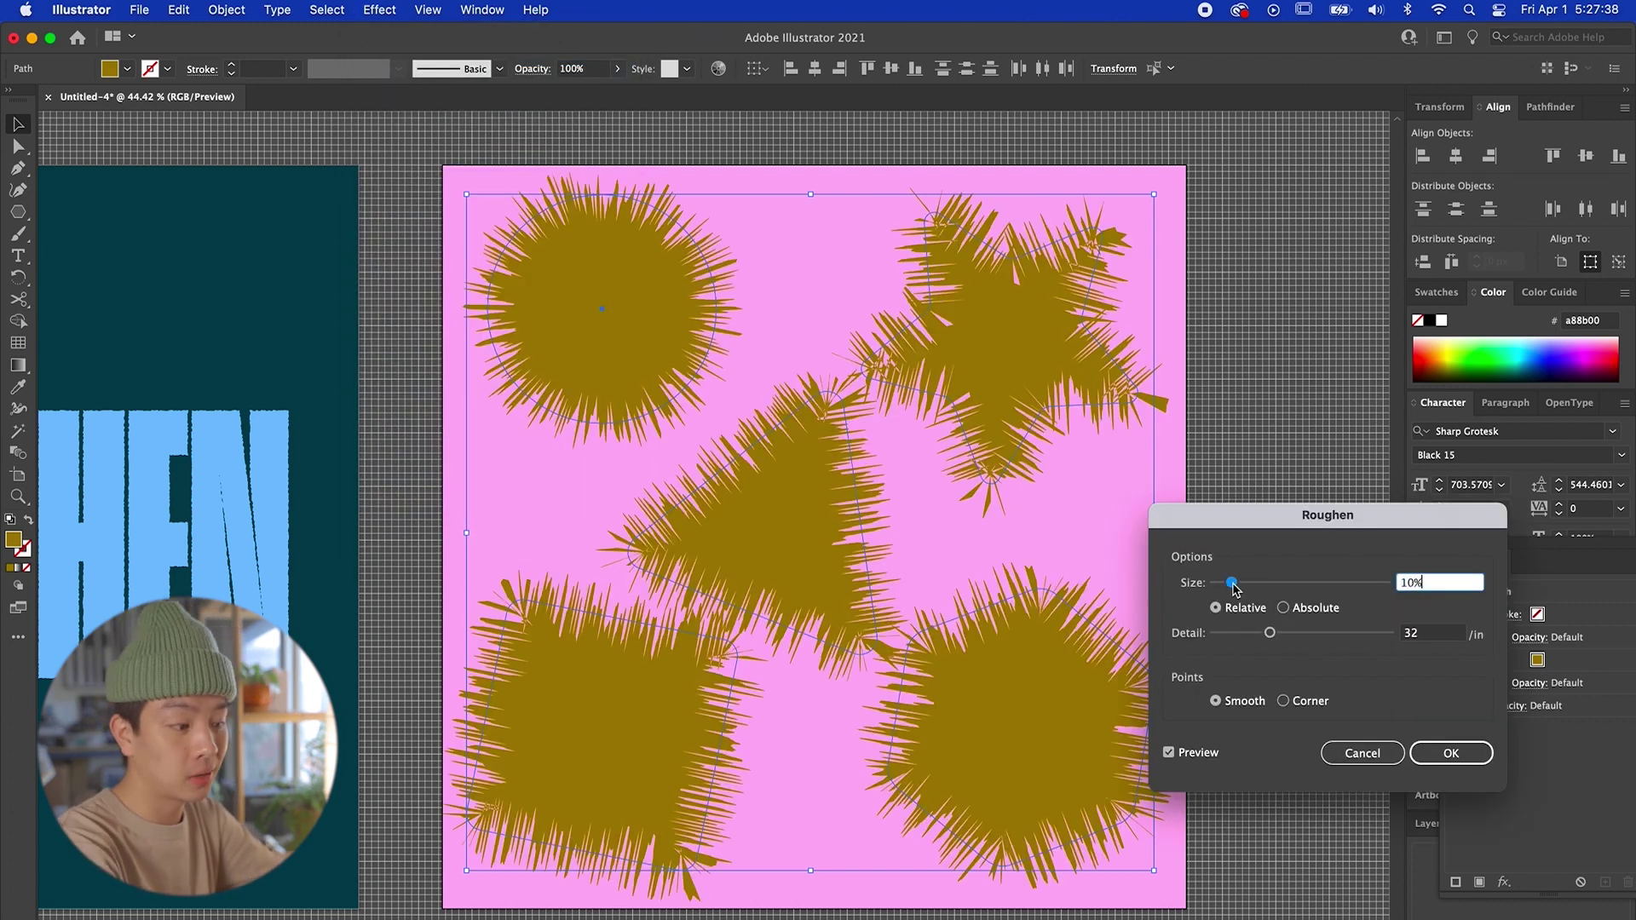
mouse_move(1235, 590)
mouse_down()
mouse_move(1285, 635)
mouse_move(1325, 637)
mouse_move(1220, 636)
mouse_move(1244, 635)
mouse_move(1220, 583)
mouse_up()
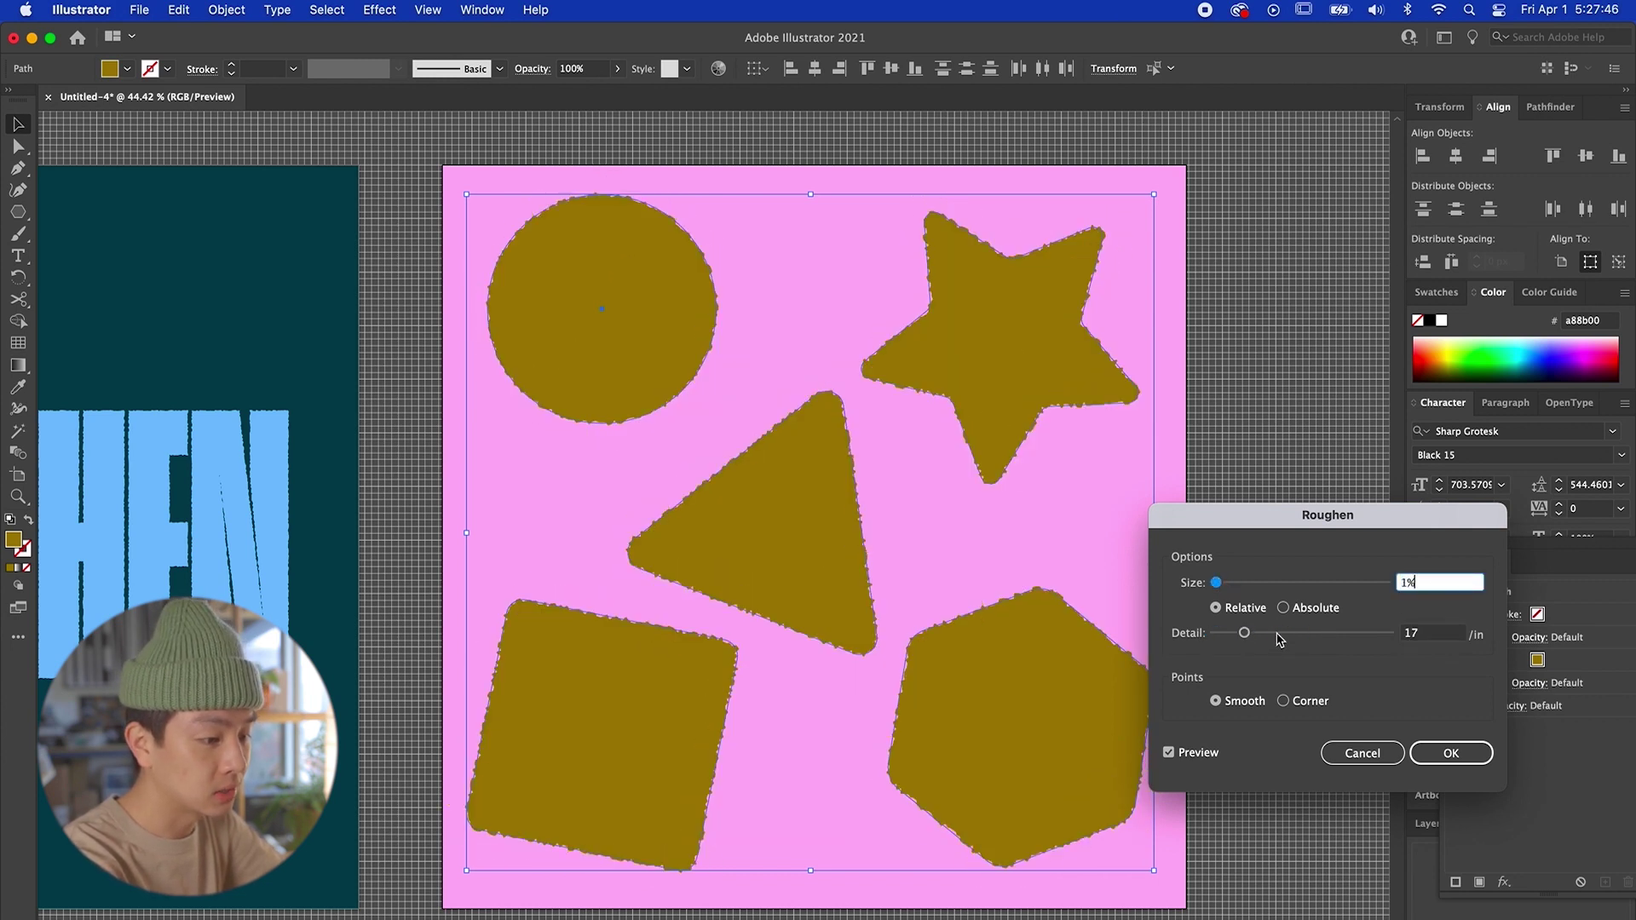
click(1285, 631)
click(1438, 584)
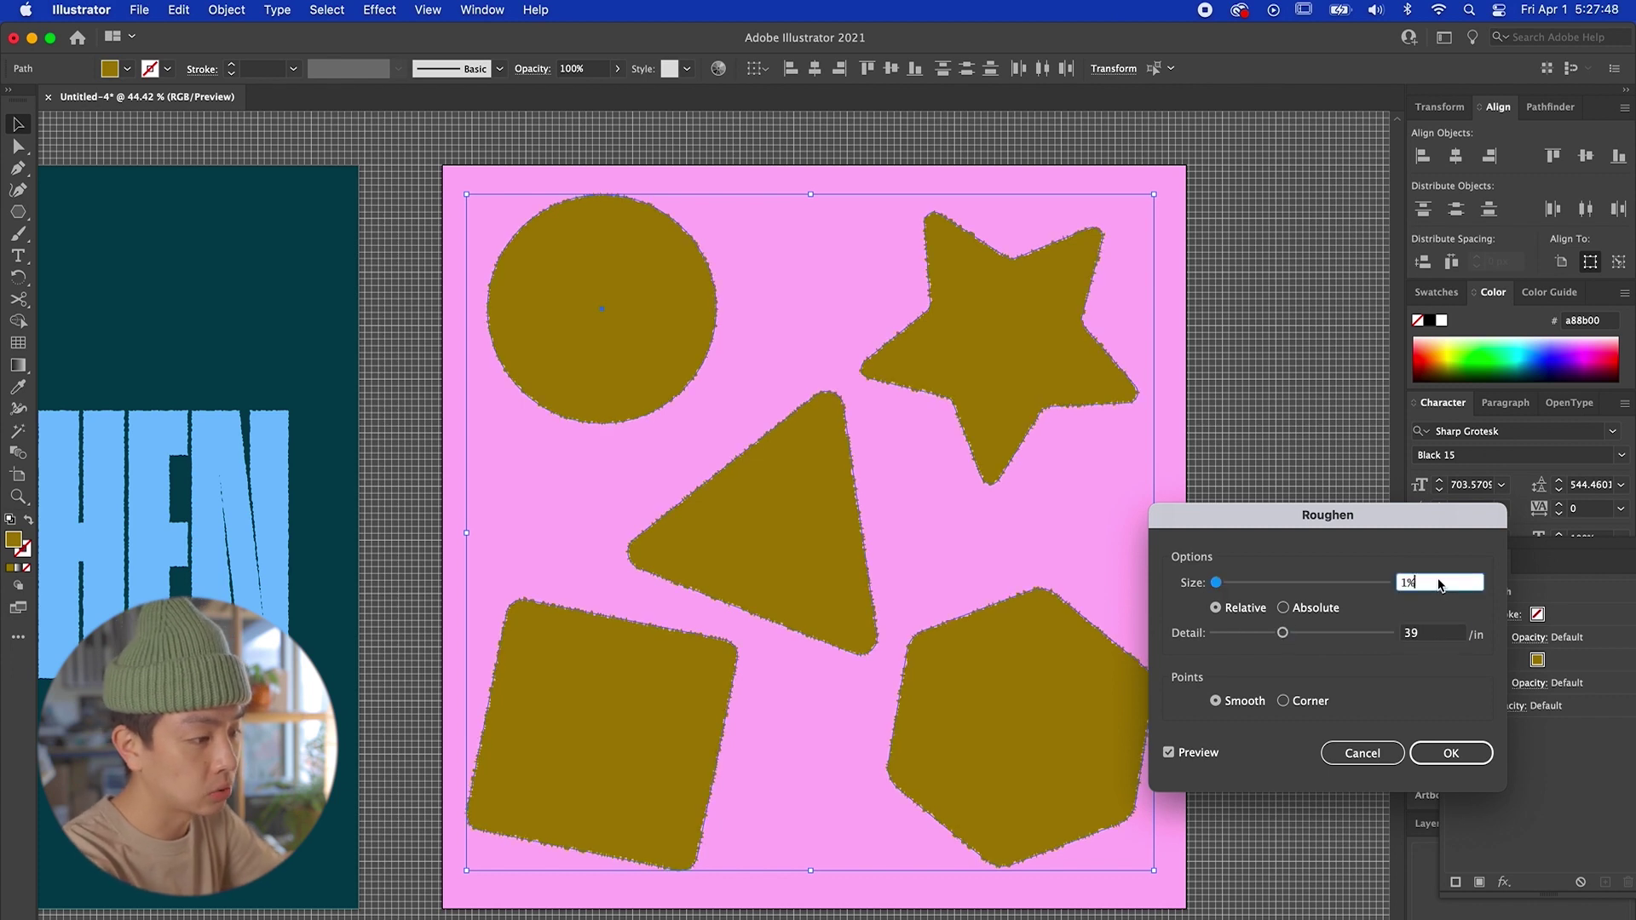
click(1434, 633)
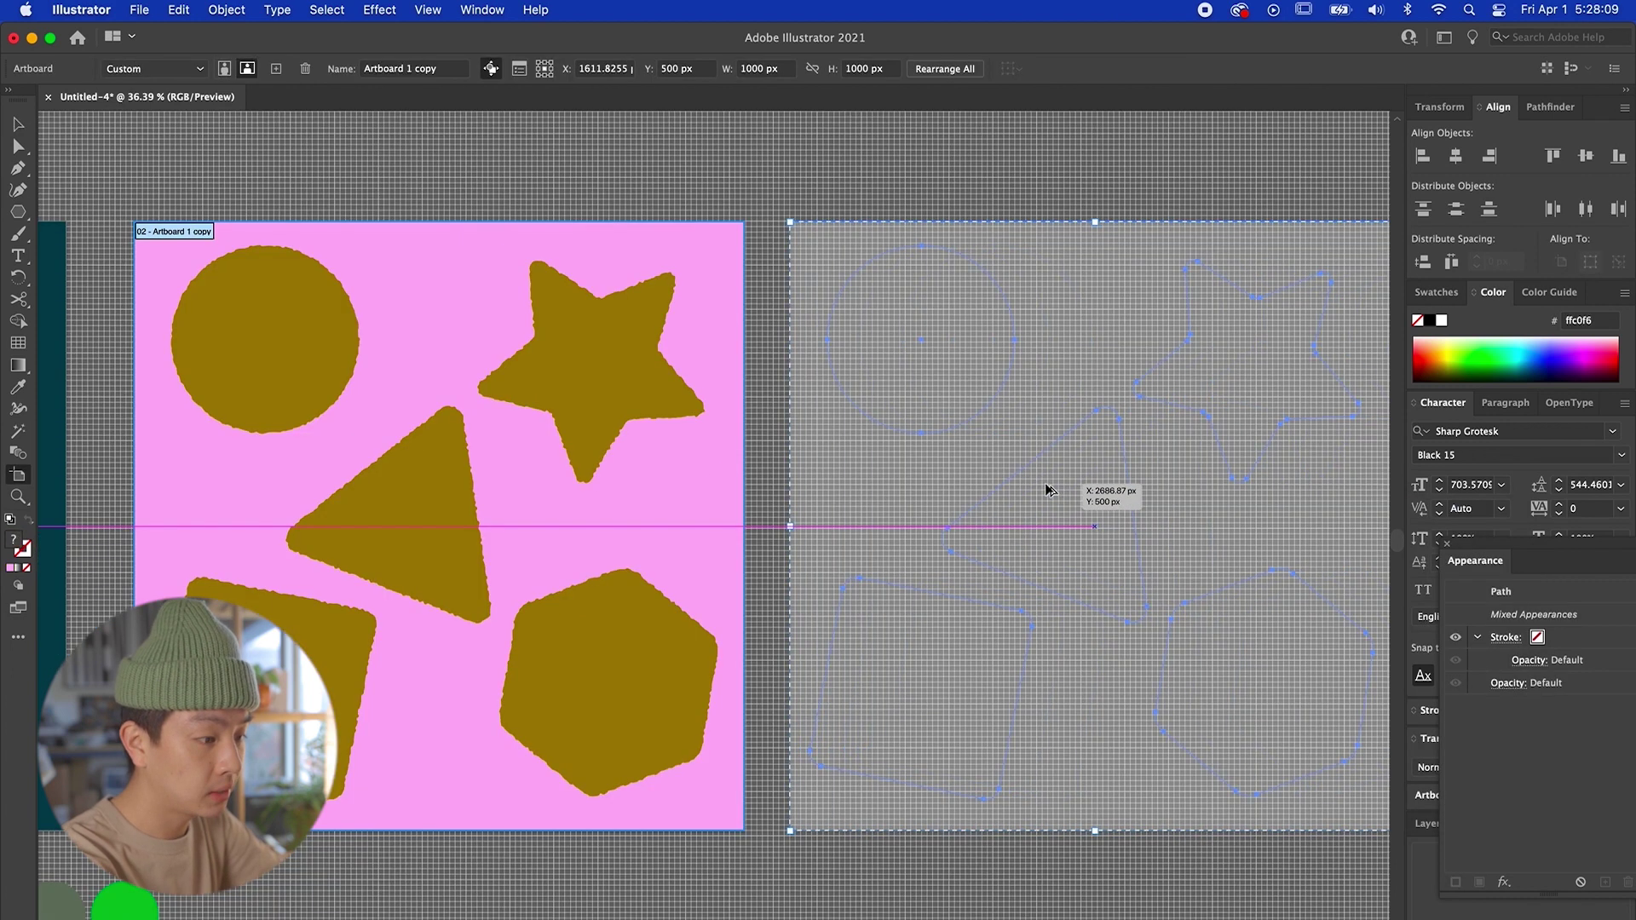
drag(1047, 485, 1066, 486)
Step: Duplicate the pink artboard with its shapes to its right and recolour the copy as lilac shapes on green
scroll(1066, 485, right, 5)
click(18, 124)
scroll(515, 252, right, 2)
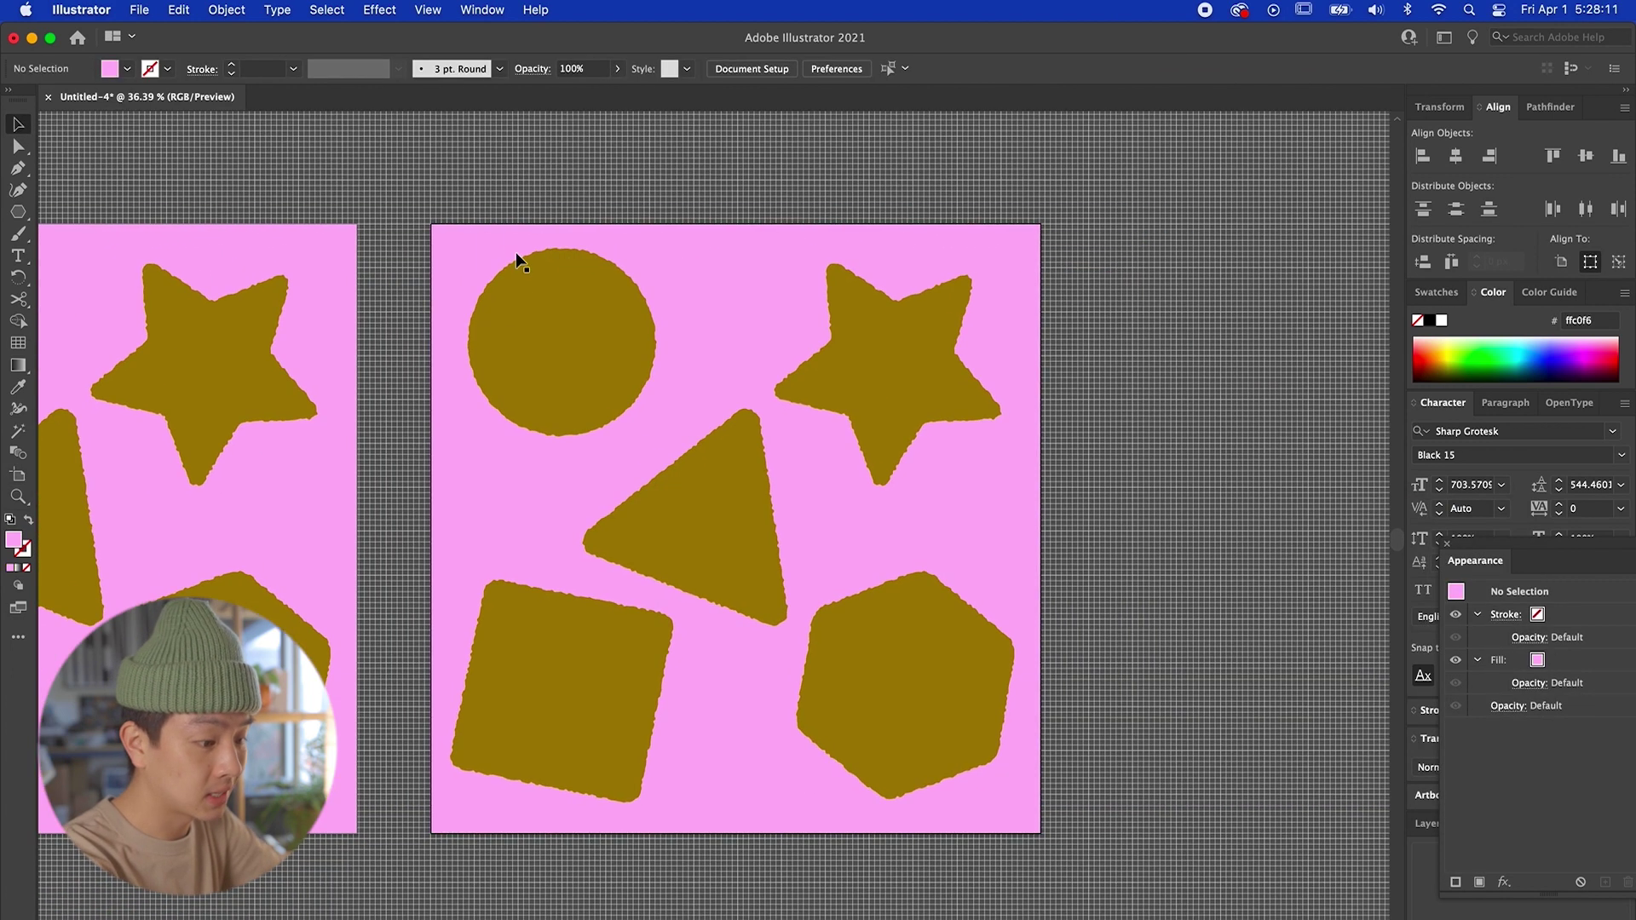
click(641, 303)
shift+click(843, 362)
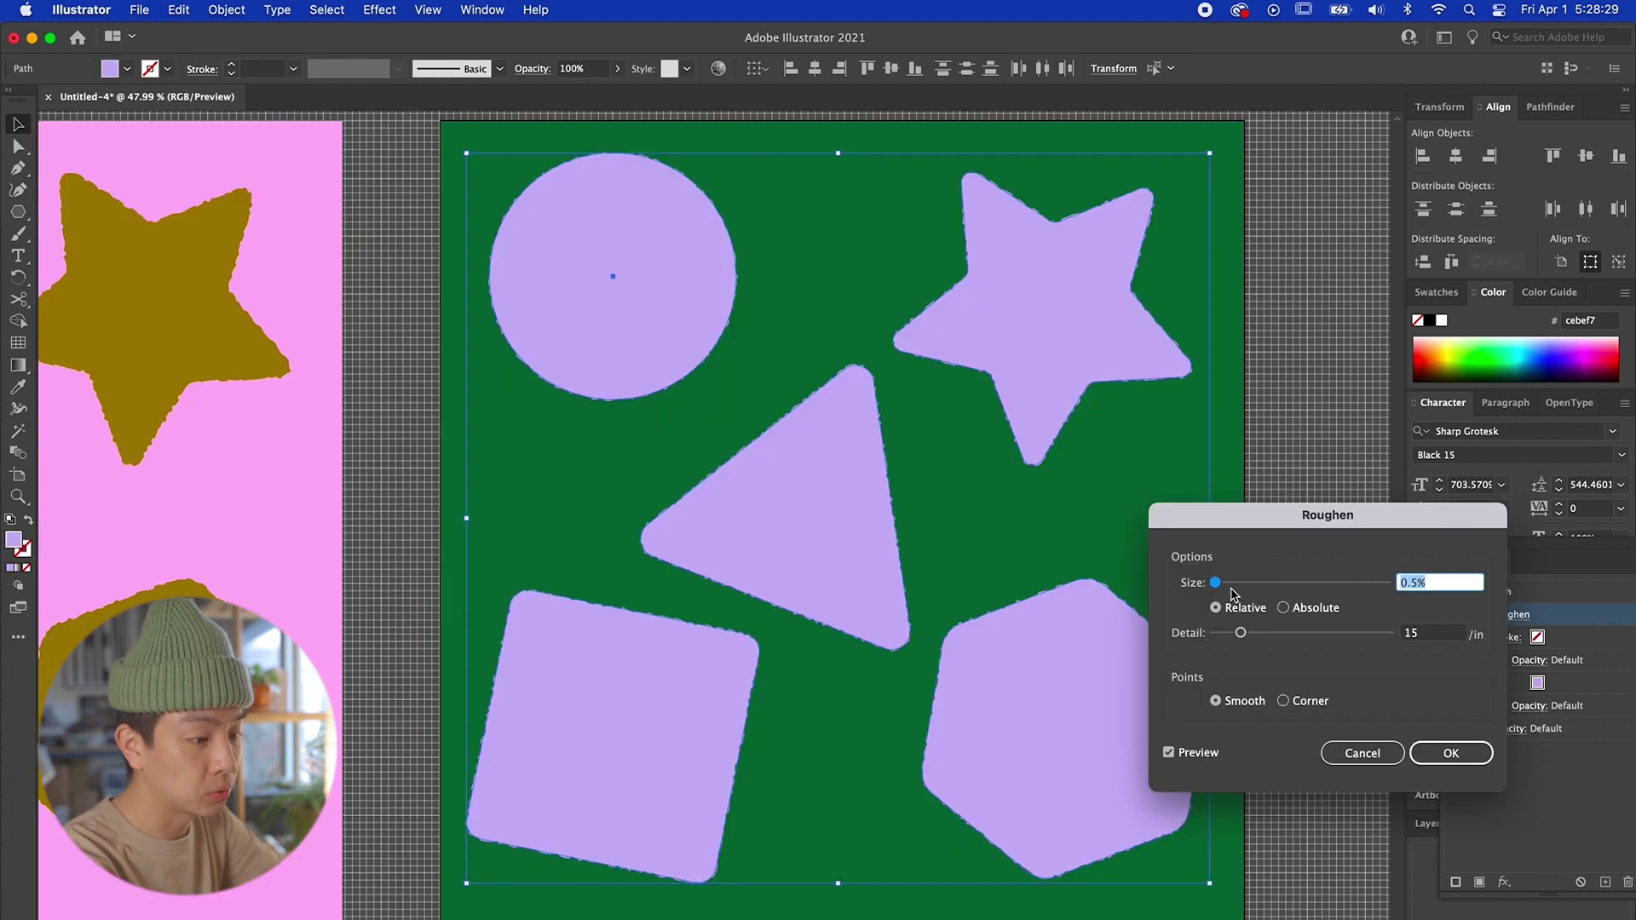
Step: Increase the Roughen effect on the lilac shapes until their edges become long, furry spikes
drag(1231, 584, 1258, 588)
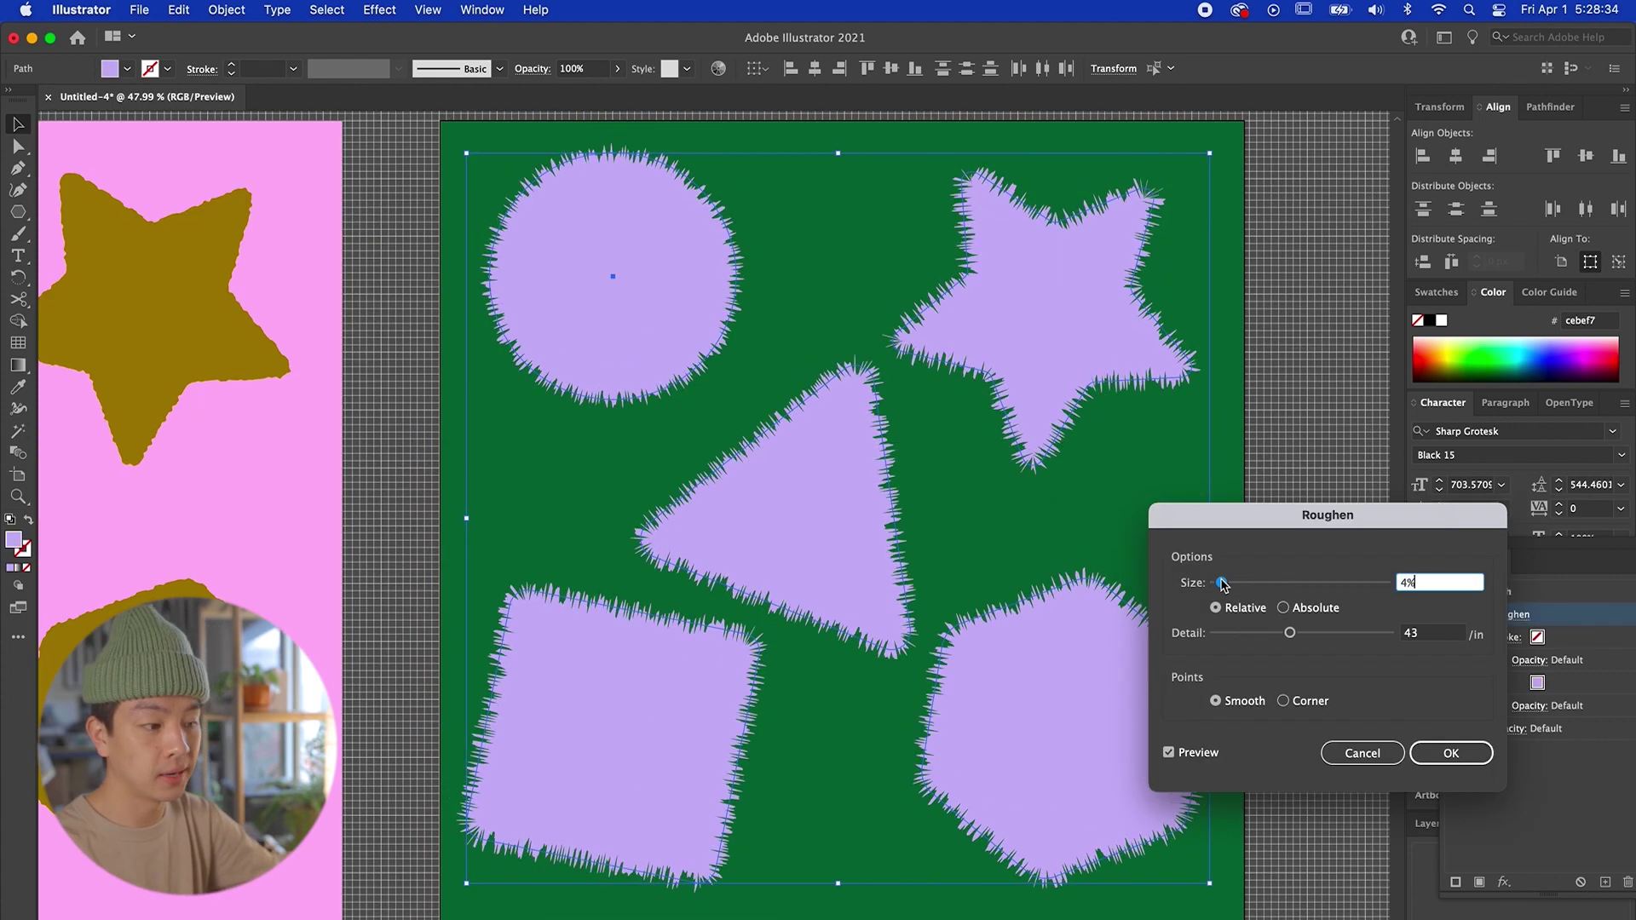
drag(1235, 584, 1231, 585)
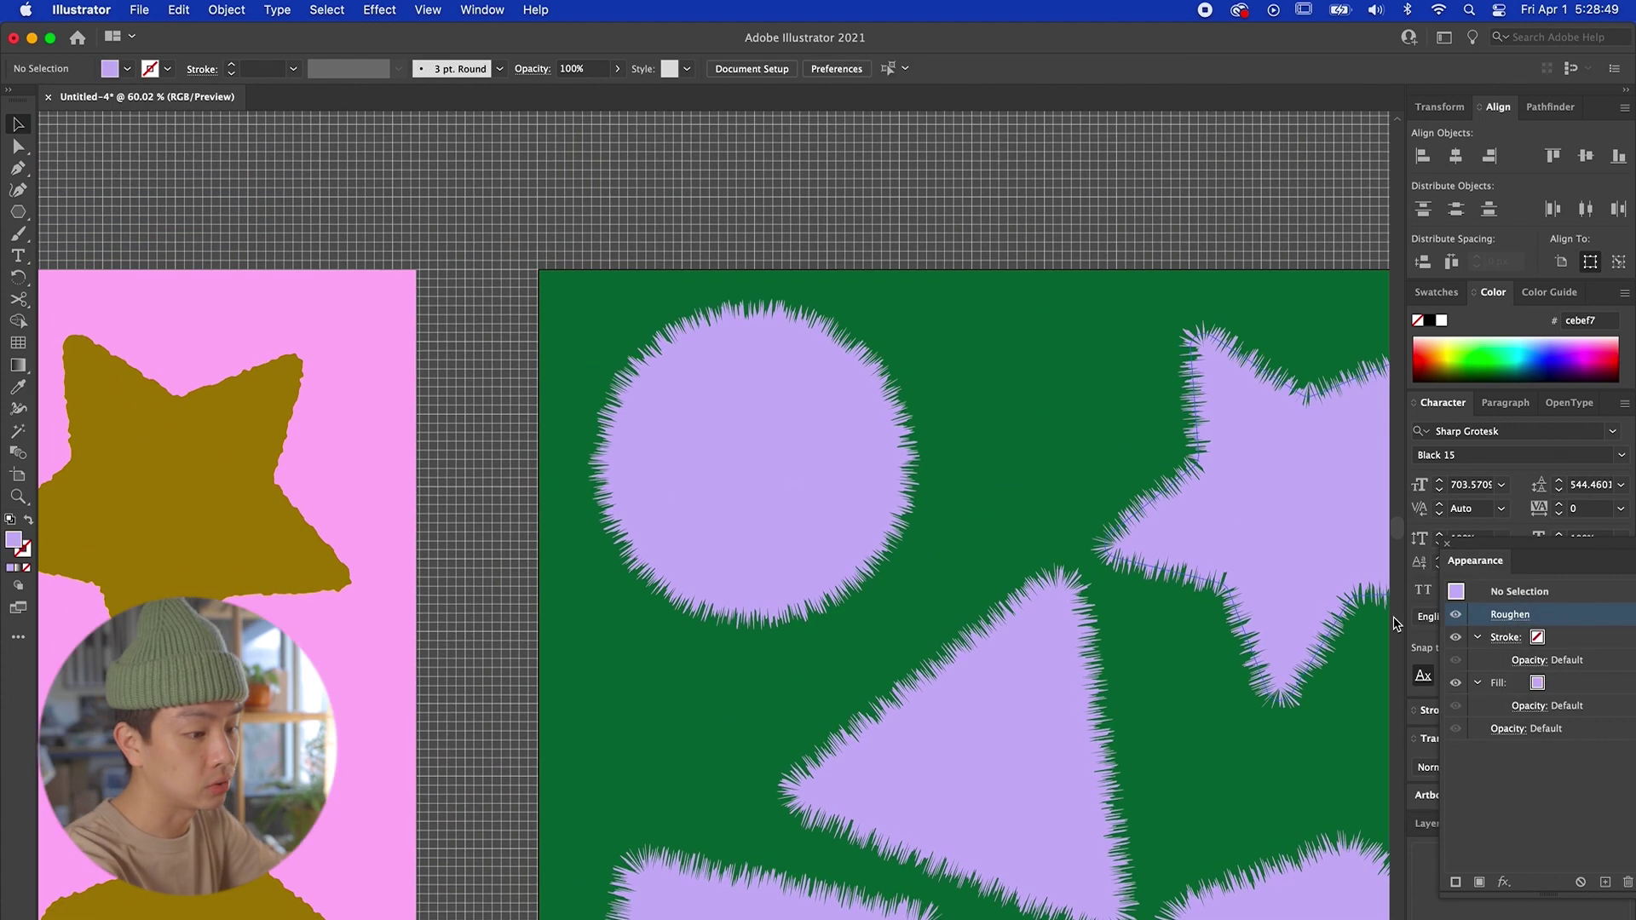
scroll(698, 321, up, 5)
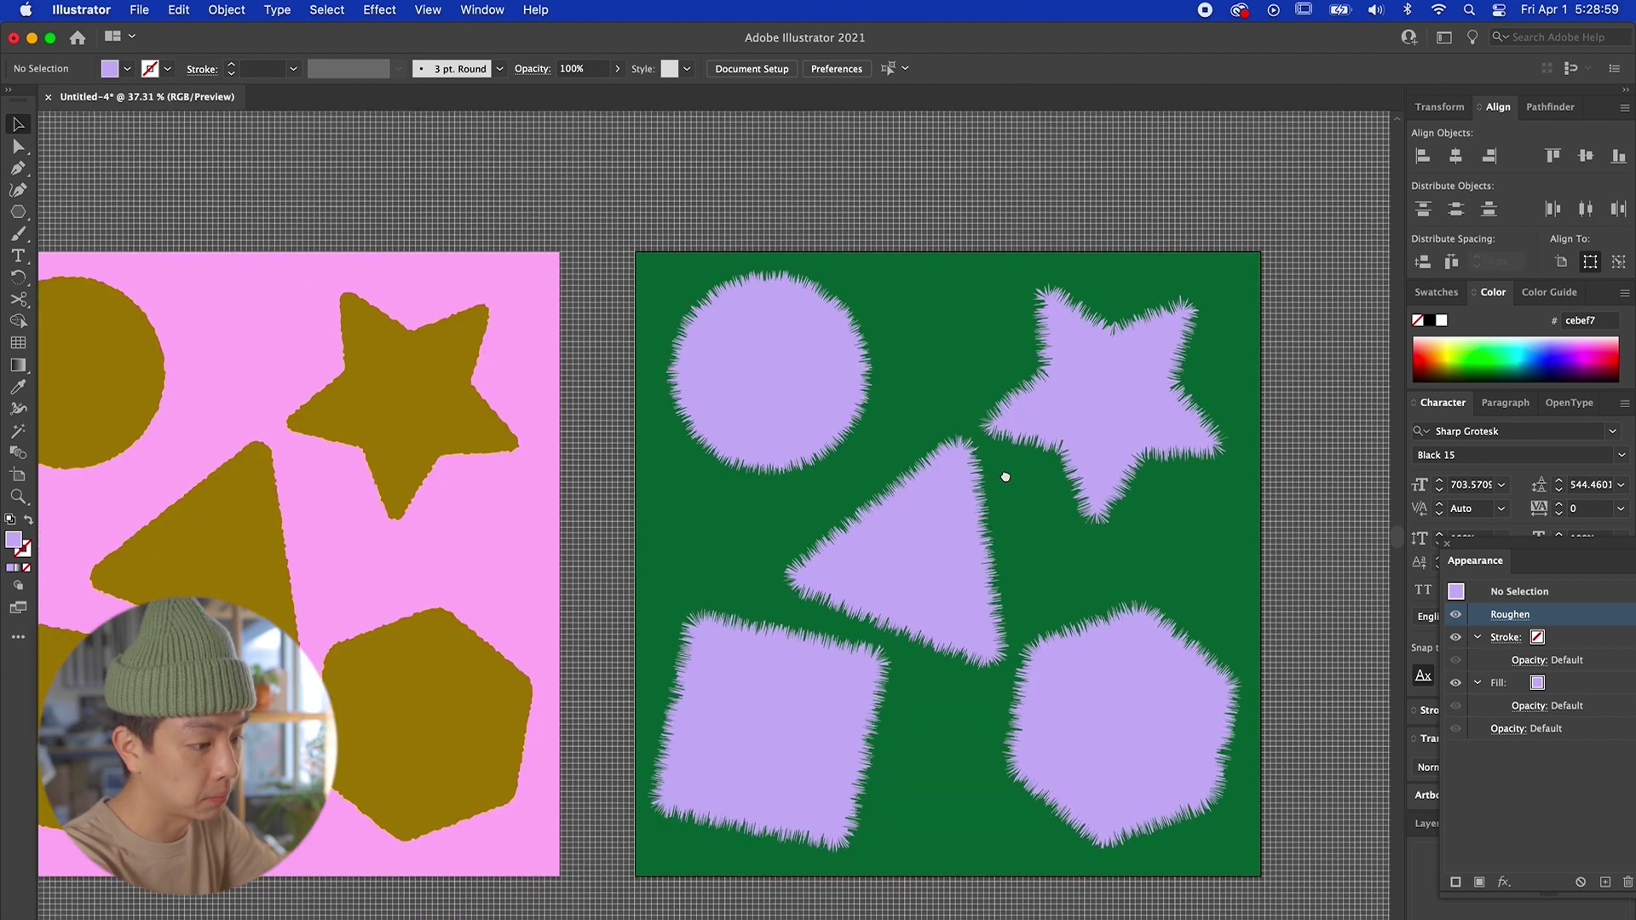
scroll(1004, 474, down, 5)
scroll(1216, 449, down, 2)
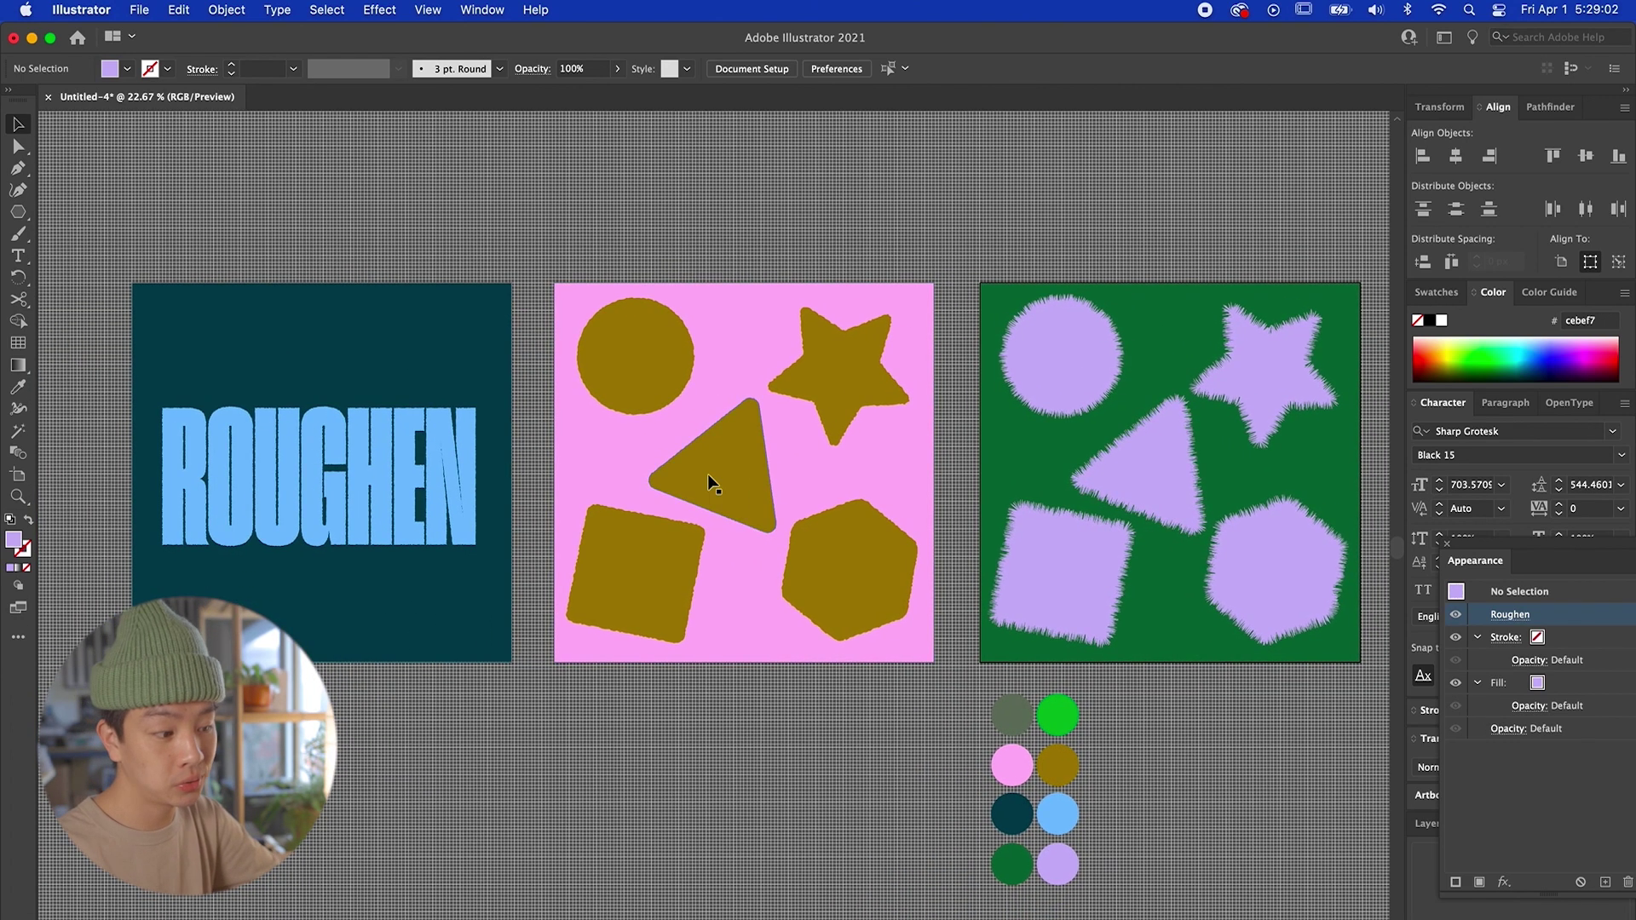
scroll(708, 474, up, 2)
mouse_move(708, 474)
mouse_down()
mouse_move(529, 475)
mouse_move(687, 493)
mouse_up()
scroll(687, 493, down, 2)
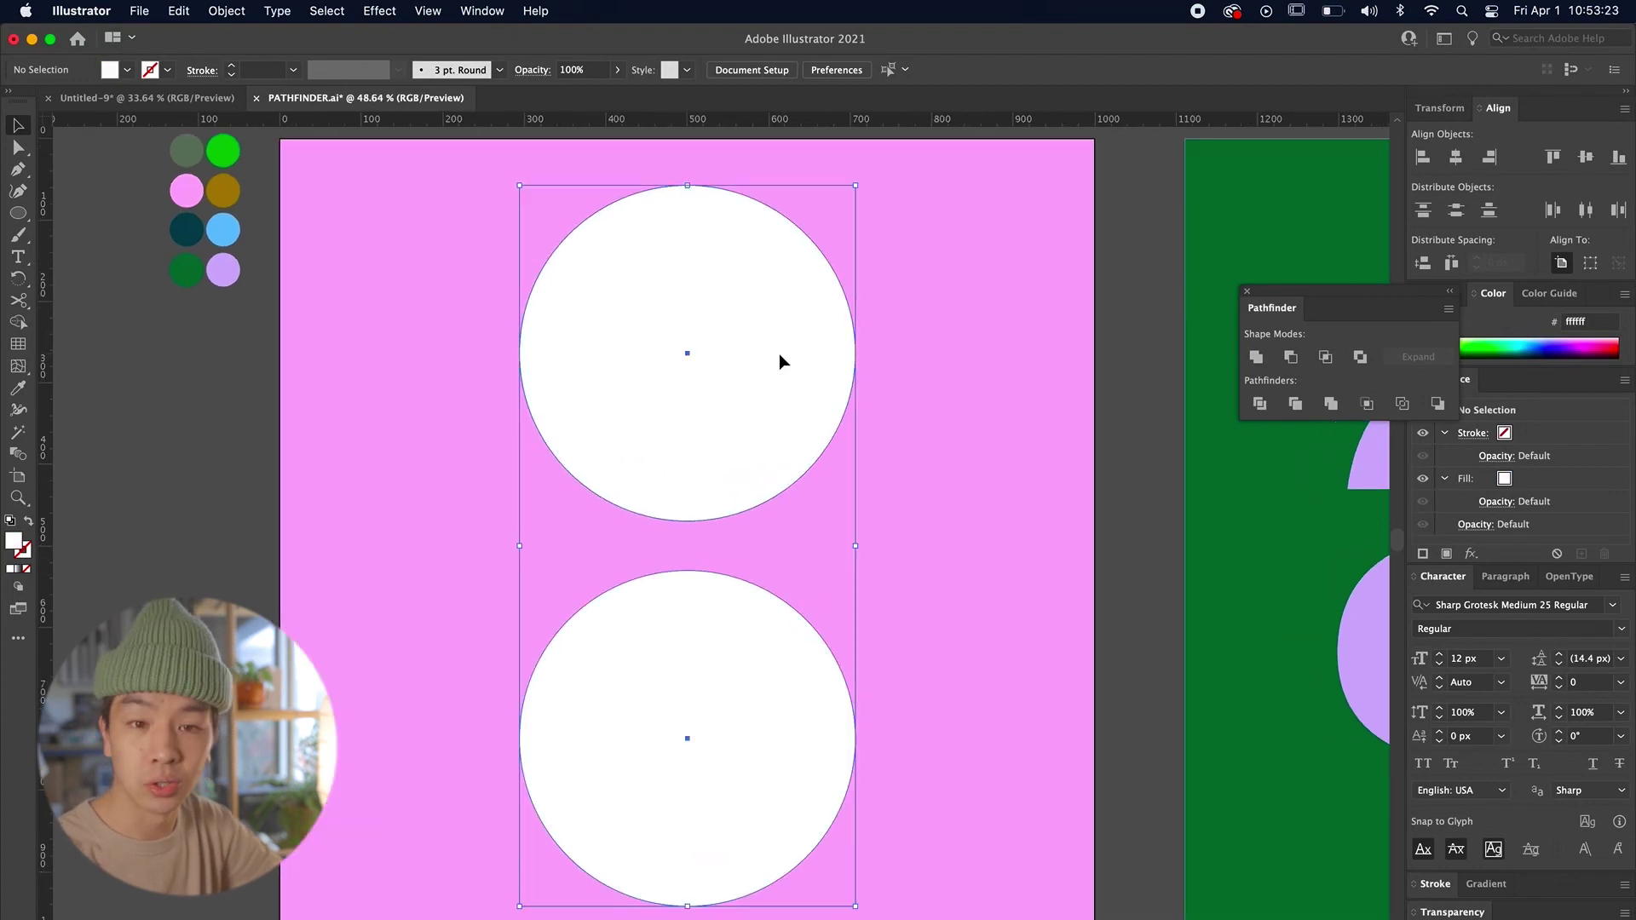
Step: Move the two white circles on the pink artboard so they overlap vertically, and check their overlap in outline view
double_click(779, 355)
drag(779, 354, 782, 421)
drag(693, 721, 738, 439)
key(super+y)
scroll(688, 478, up, 3)
key(super+z)
key(super+y)
double_click(956, 634)
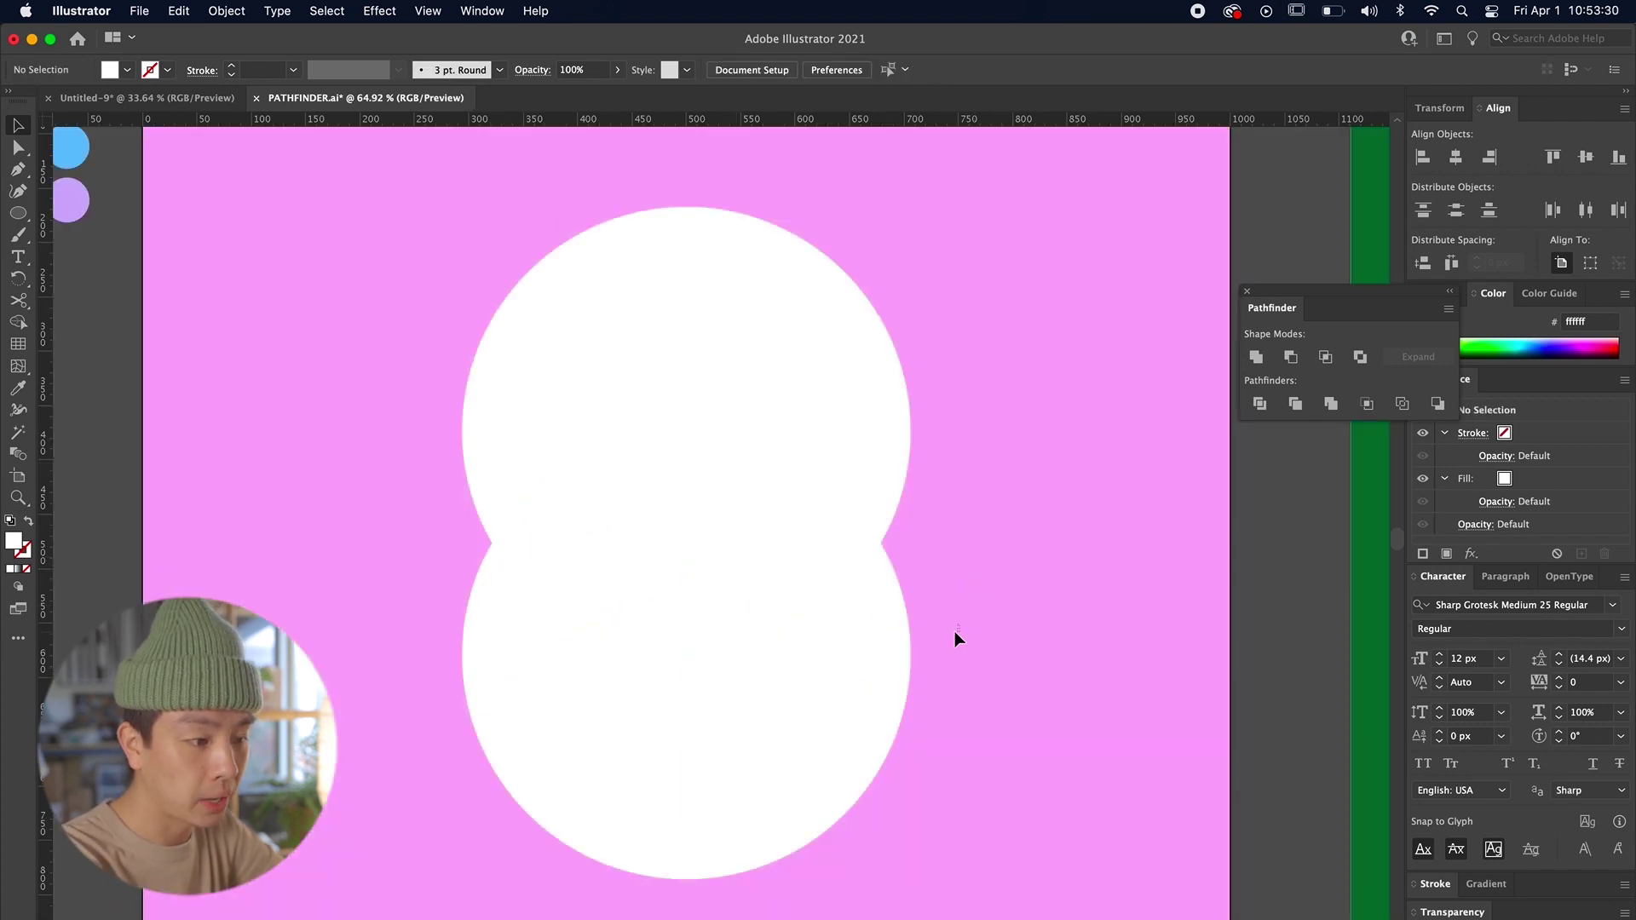
Step: Centre the group of two overlapping white circles vertically on the pink artboard
click(599, 399)
scroll(720, 383, down, 3)
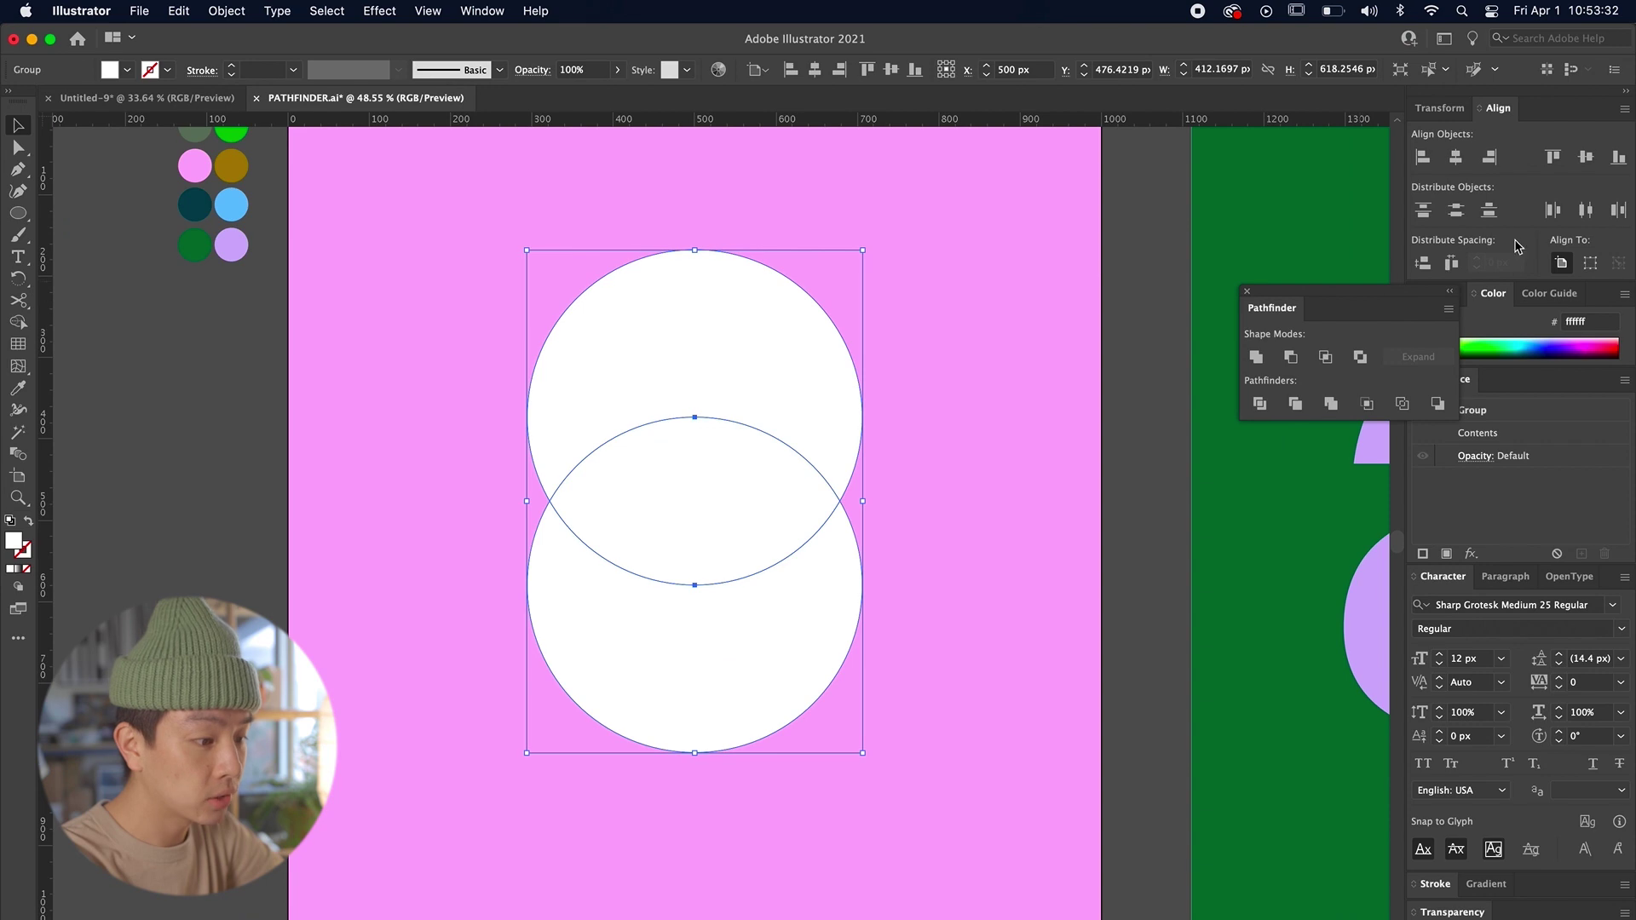
click(1586, 157)
scroll(795, 544, up, 3)
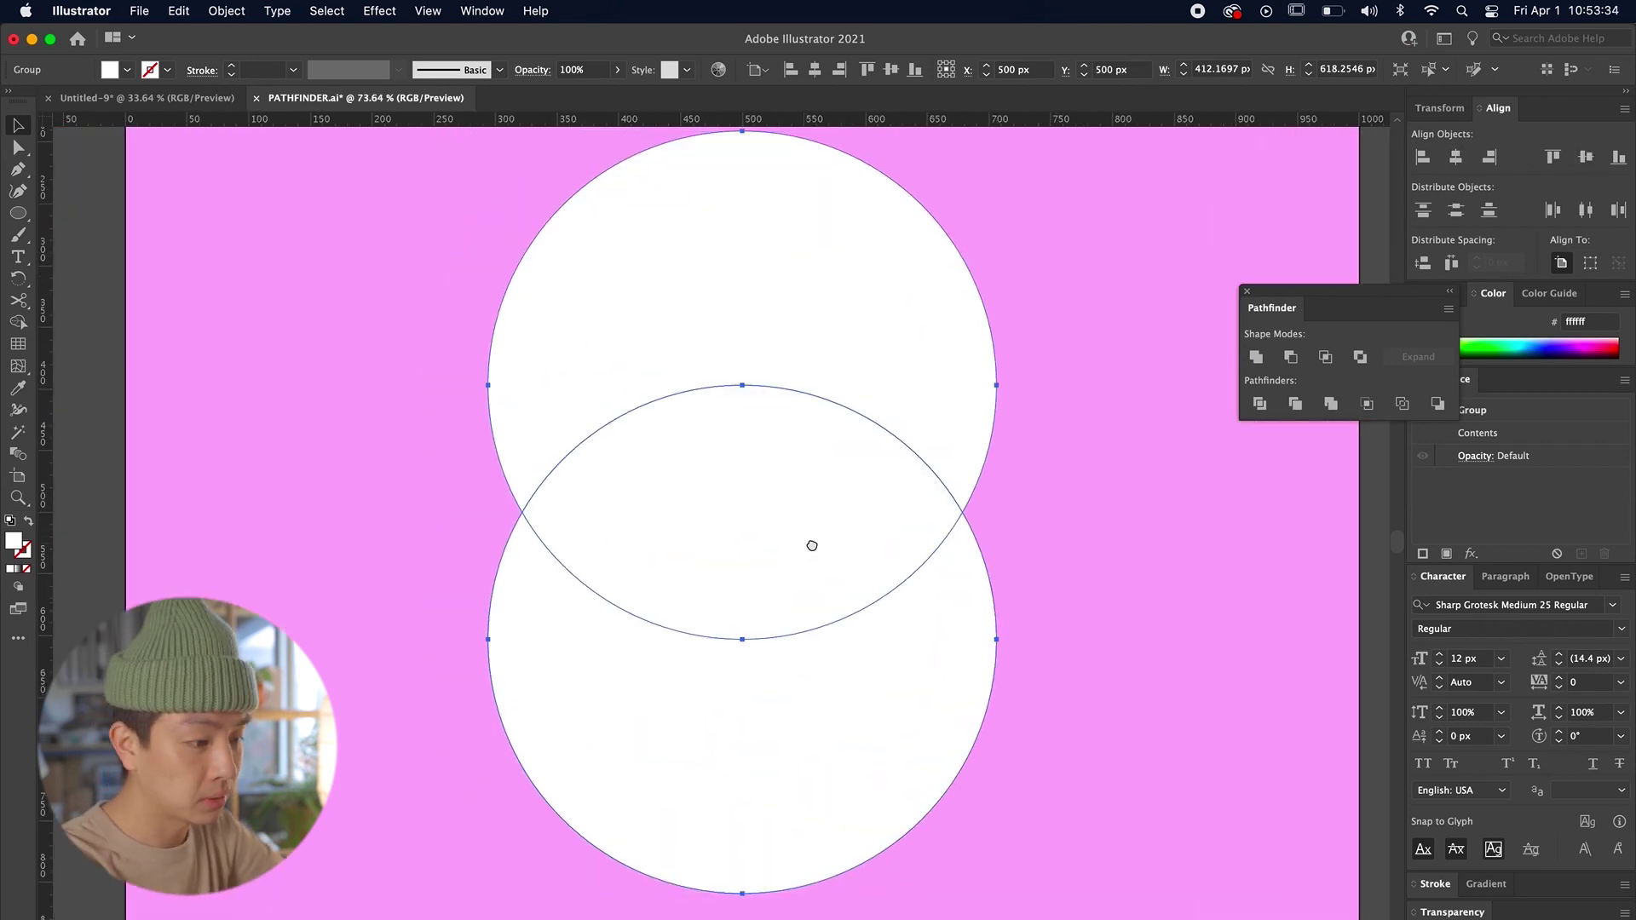
Step: Divide the overlapping circles, ungroup the pieces and delete the two outer ones, leaving only the lens-shaped overlap
click(1260, 407)
right_click(880, 436)
click(934, 640)
click(843, 757)
shift+click(860, 334)
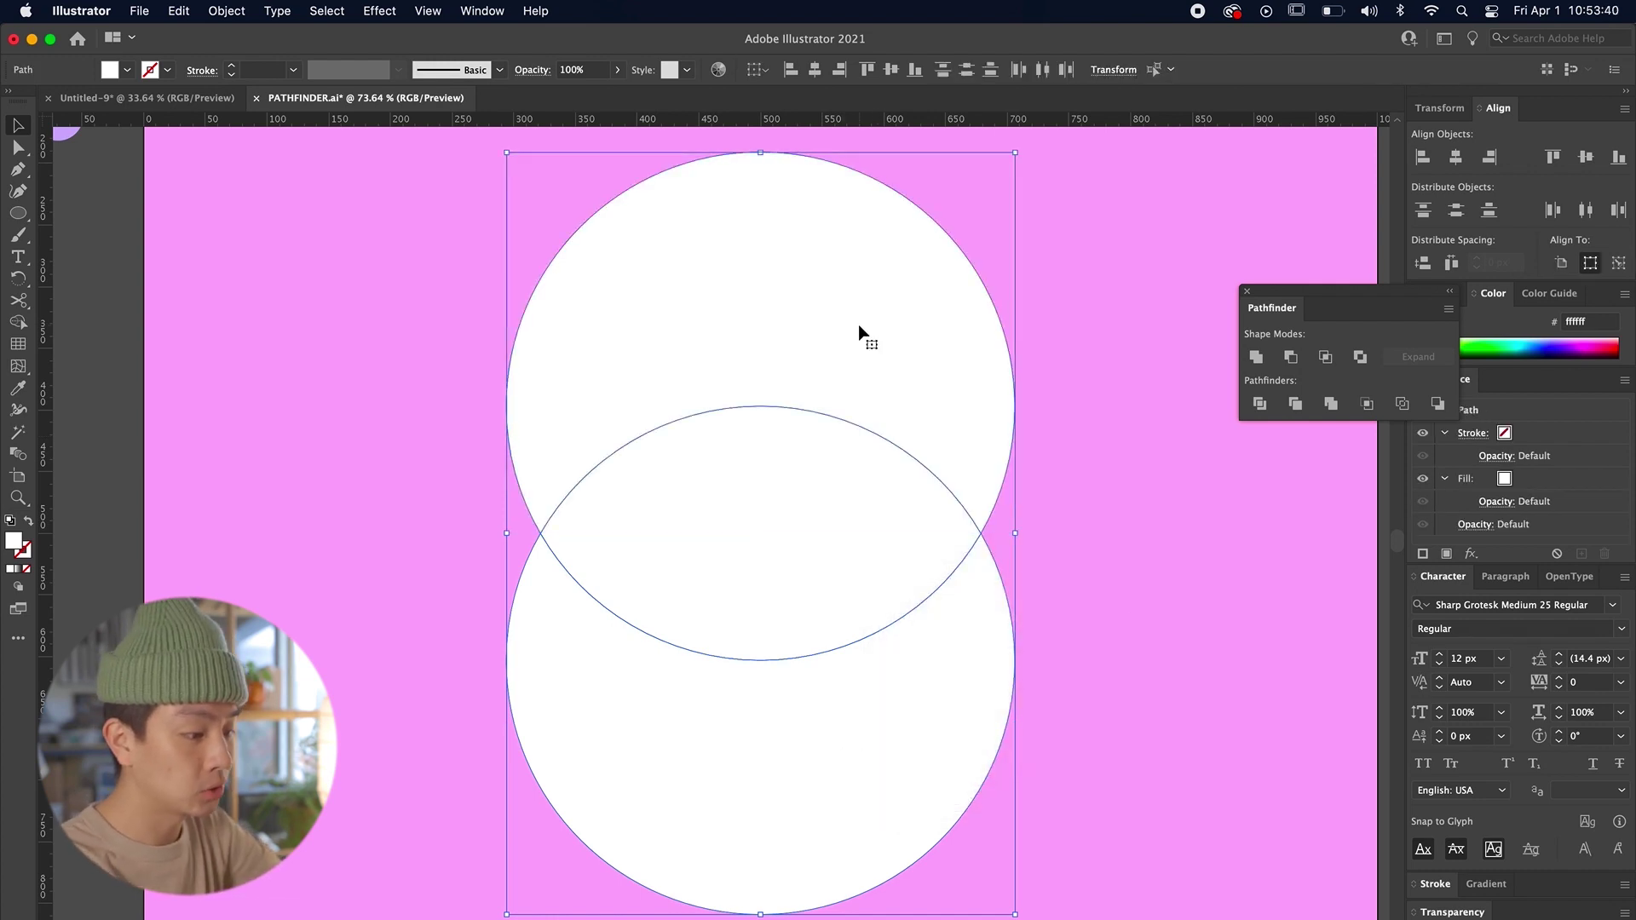
key(Delete)
scroll(942, 330, down, 2)
scroll(839, 460, up, 2)
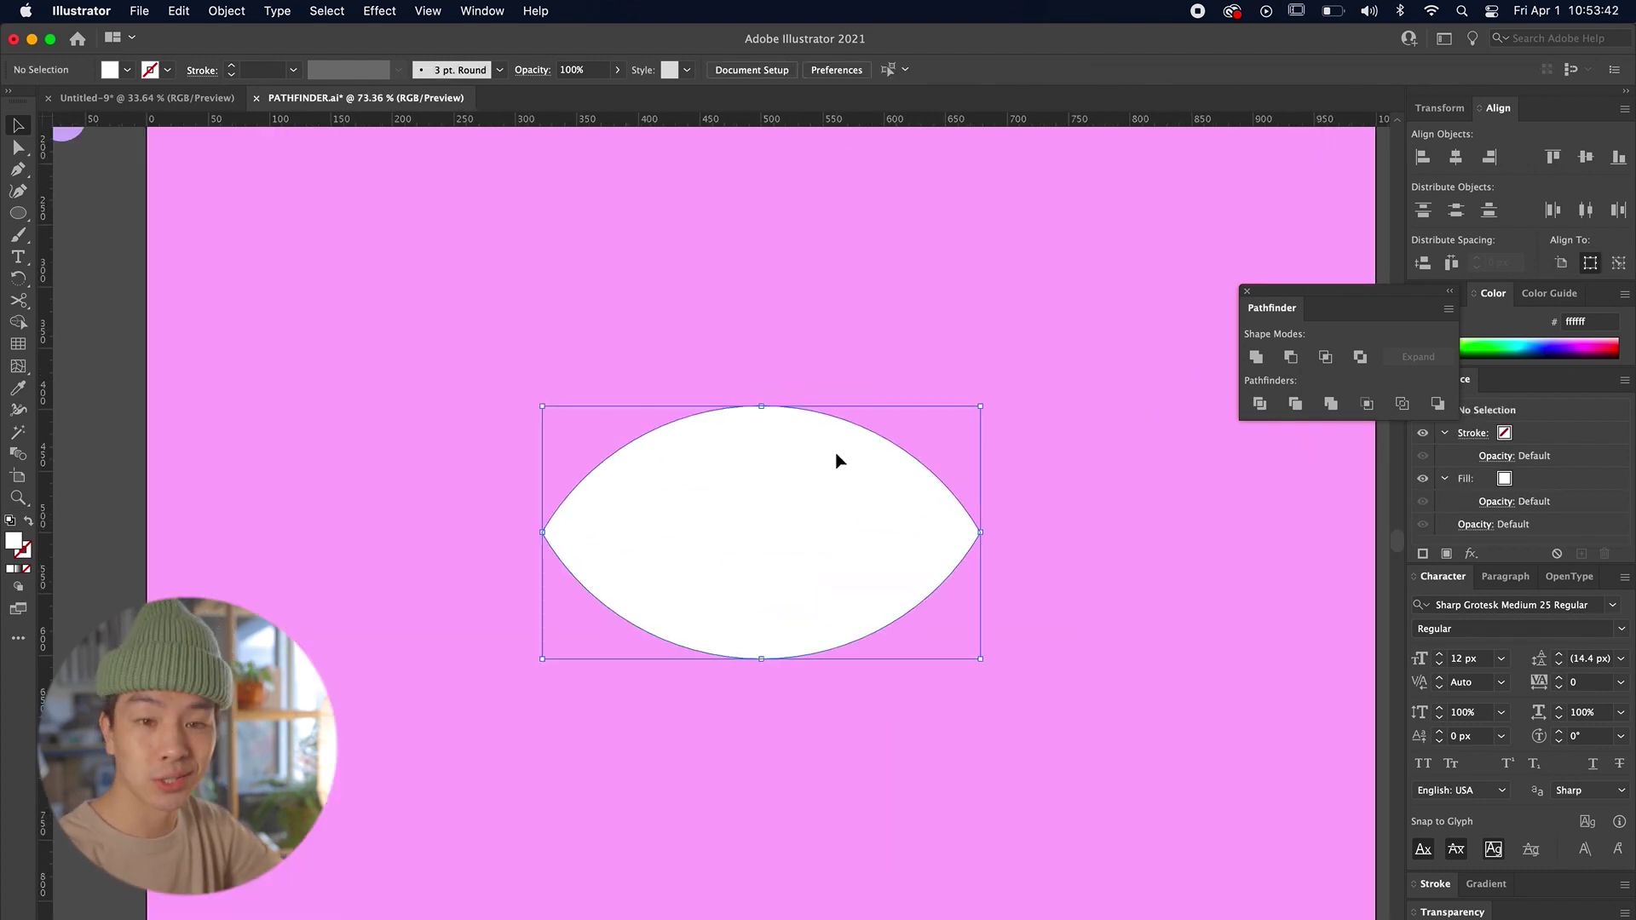
Step: Draw a black circular iris in the centre of the lens shape and a circle about 46 px wide in its middle
click(836, 460)
drag(26, 224, 111, 234)
drag(777, 539, 830, 601)
mouse_move(858, 533)
mouse_down()
mouse_move(883, 536)
mouse_move(858, 539)
mouse_up()
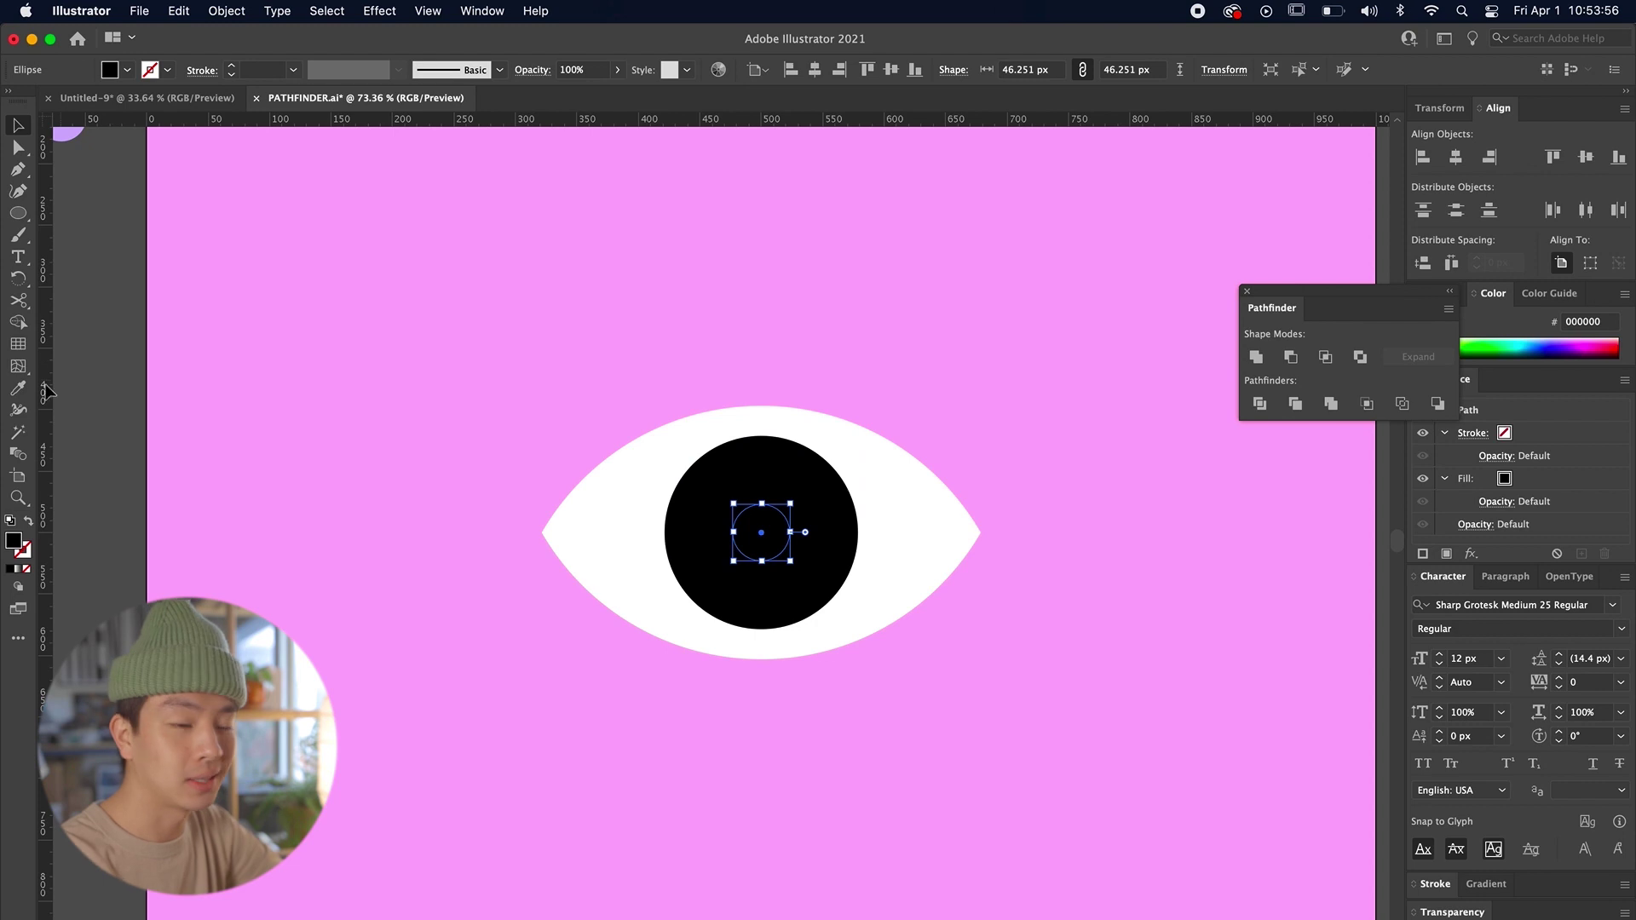
Step: Fill the small circle with the eye's white and place it as a highlight in the iris's upper right
key(i)
click(606, 514)
click(18, 126)
drag(779, 537, 804, 495)
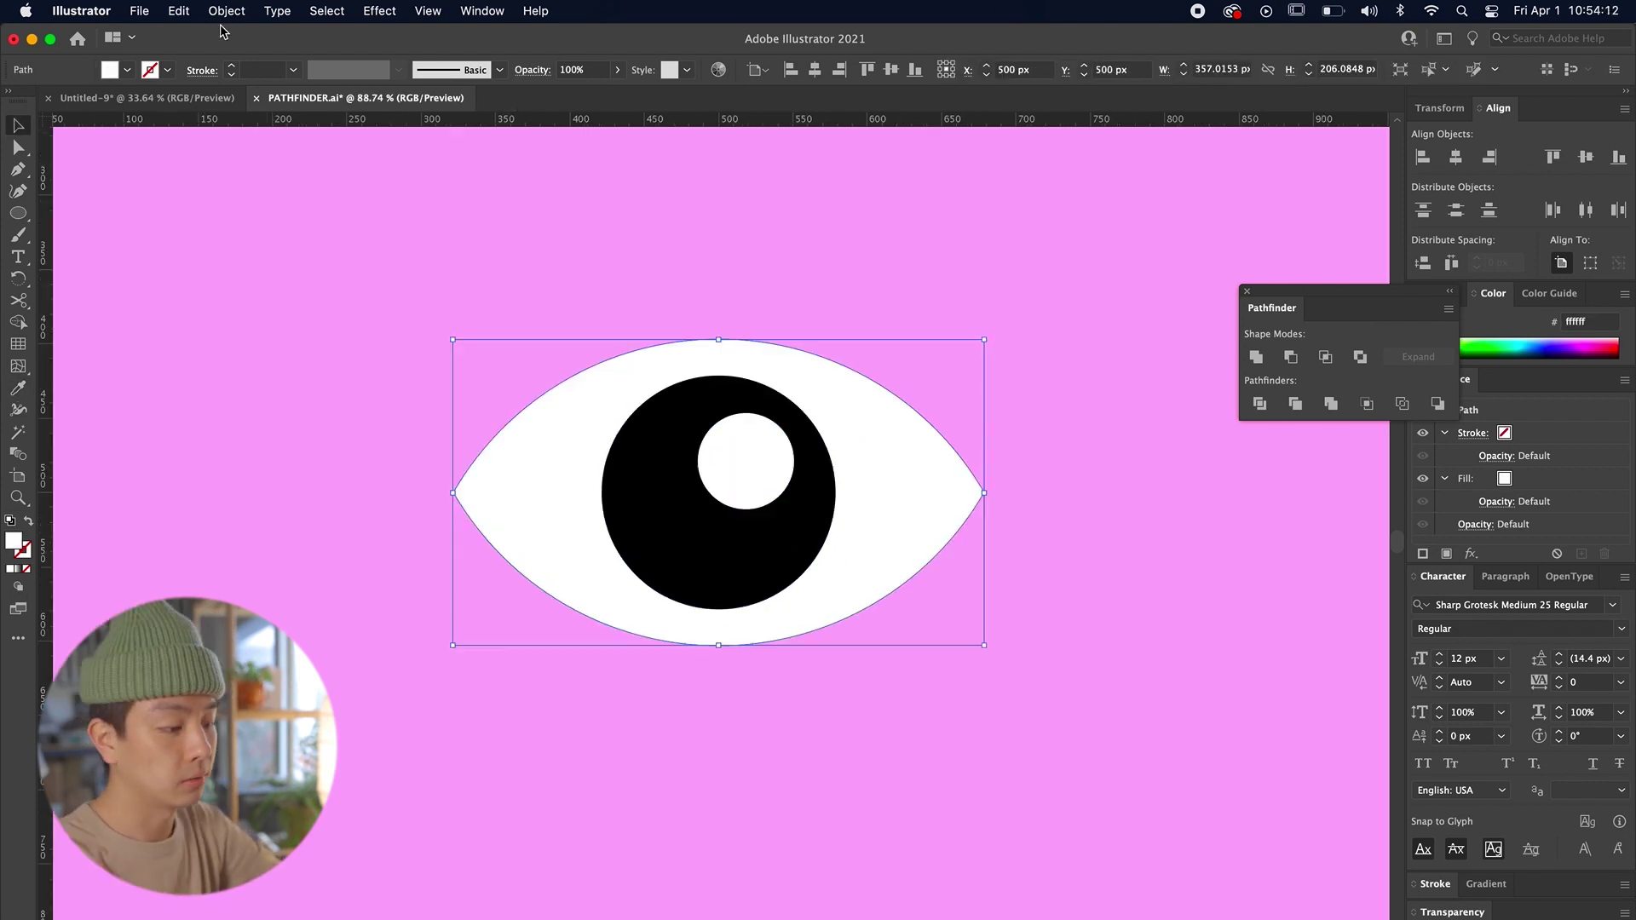
Step: Offset the white eye shape's path outward by 20 px with miter joins to form a surrounding rim
click(214, 8)
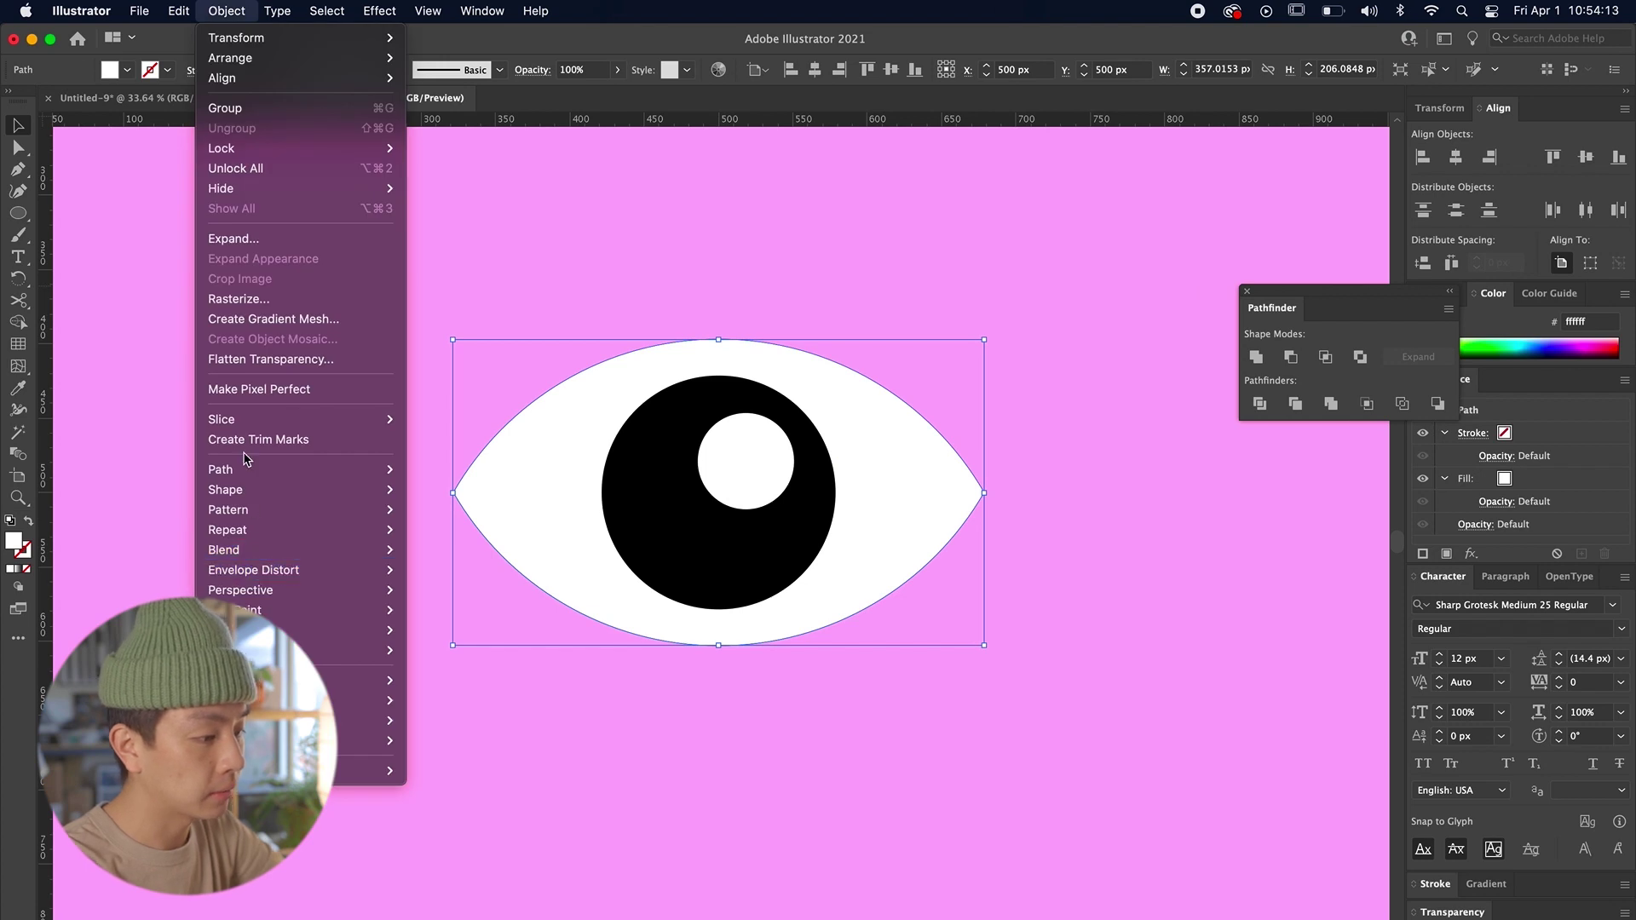
mouse_move(219, 469)
click(456, 535)
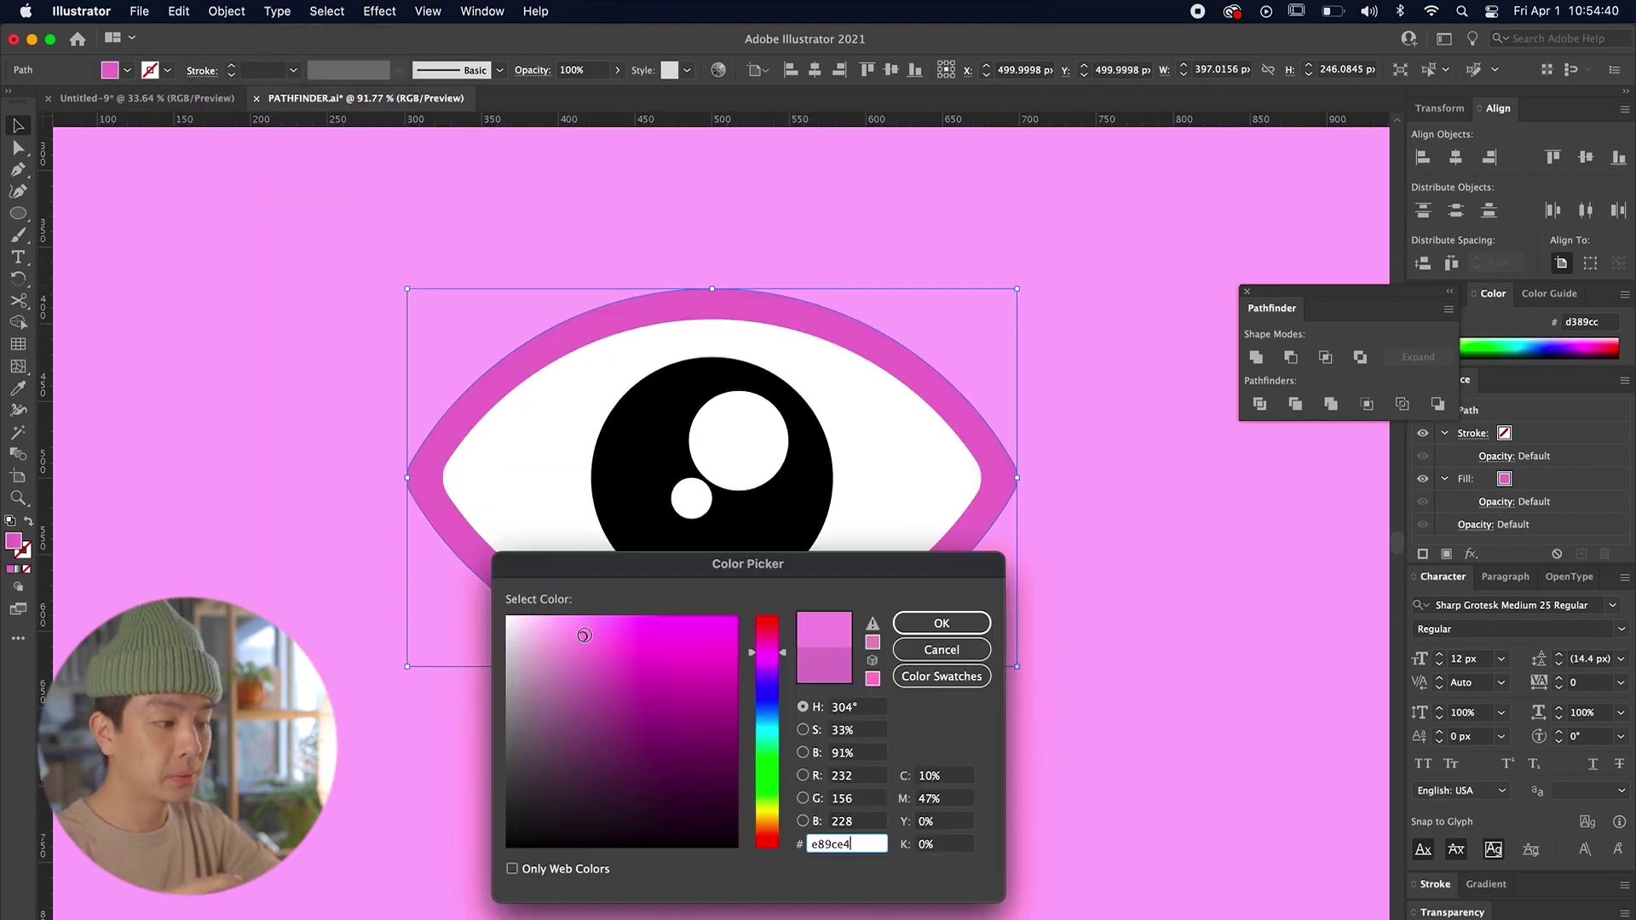
key(Return)
click(391, 353)
scroll(390, 354, down, 3)
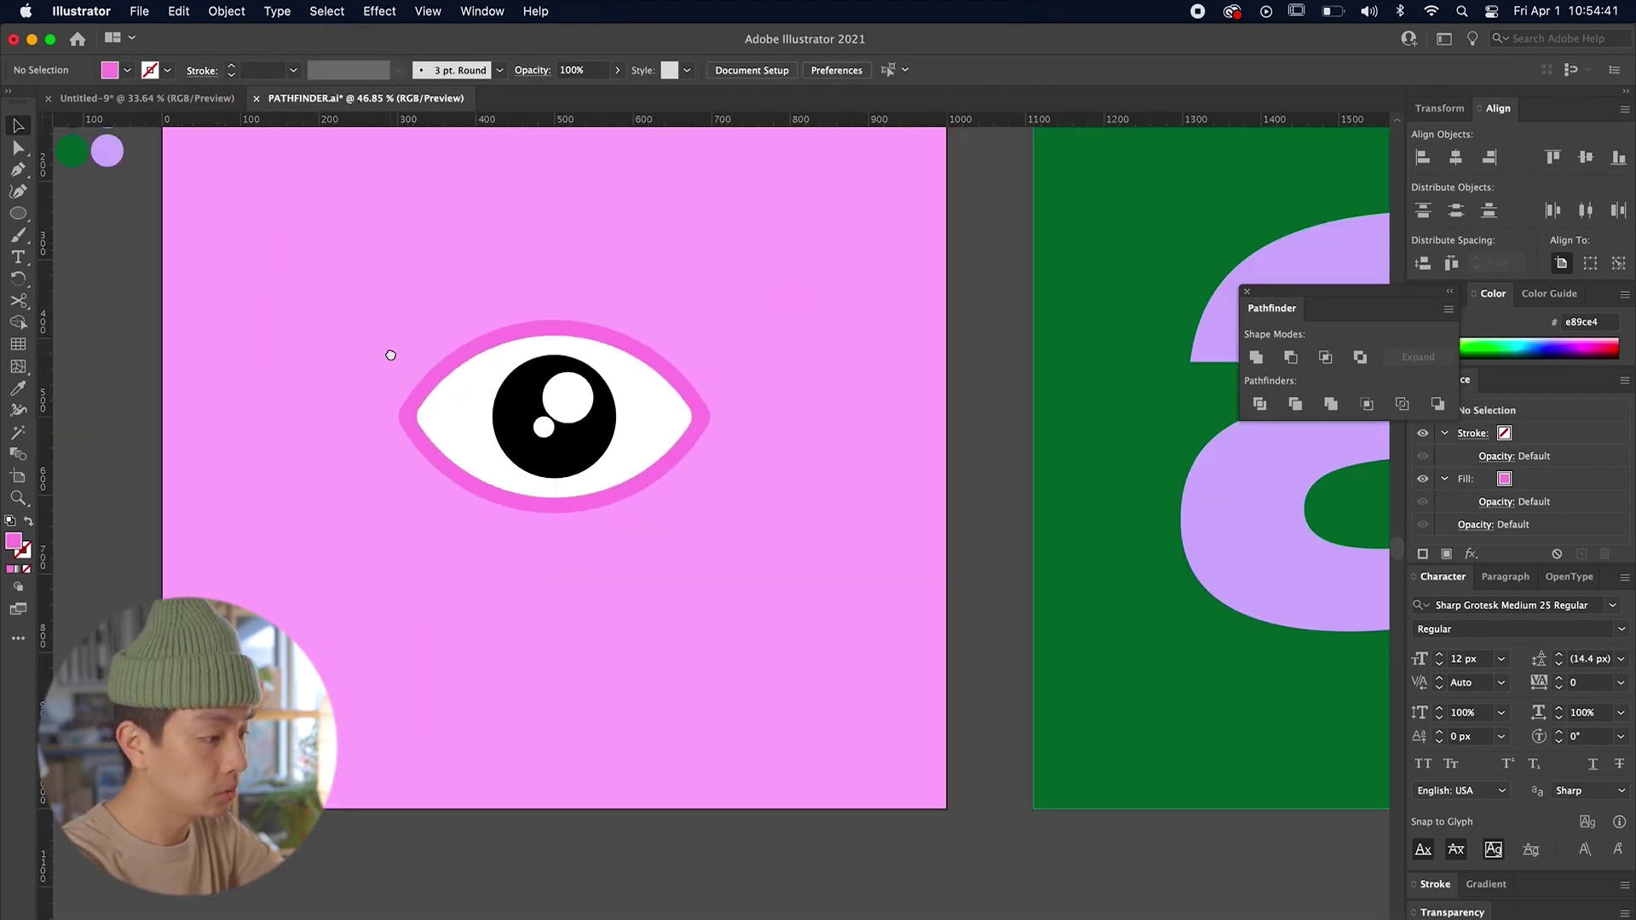
scroll(494, 431, down, 2)
scroll(494, 431, up, 3)
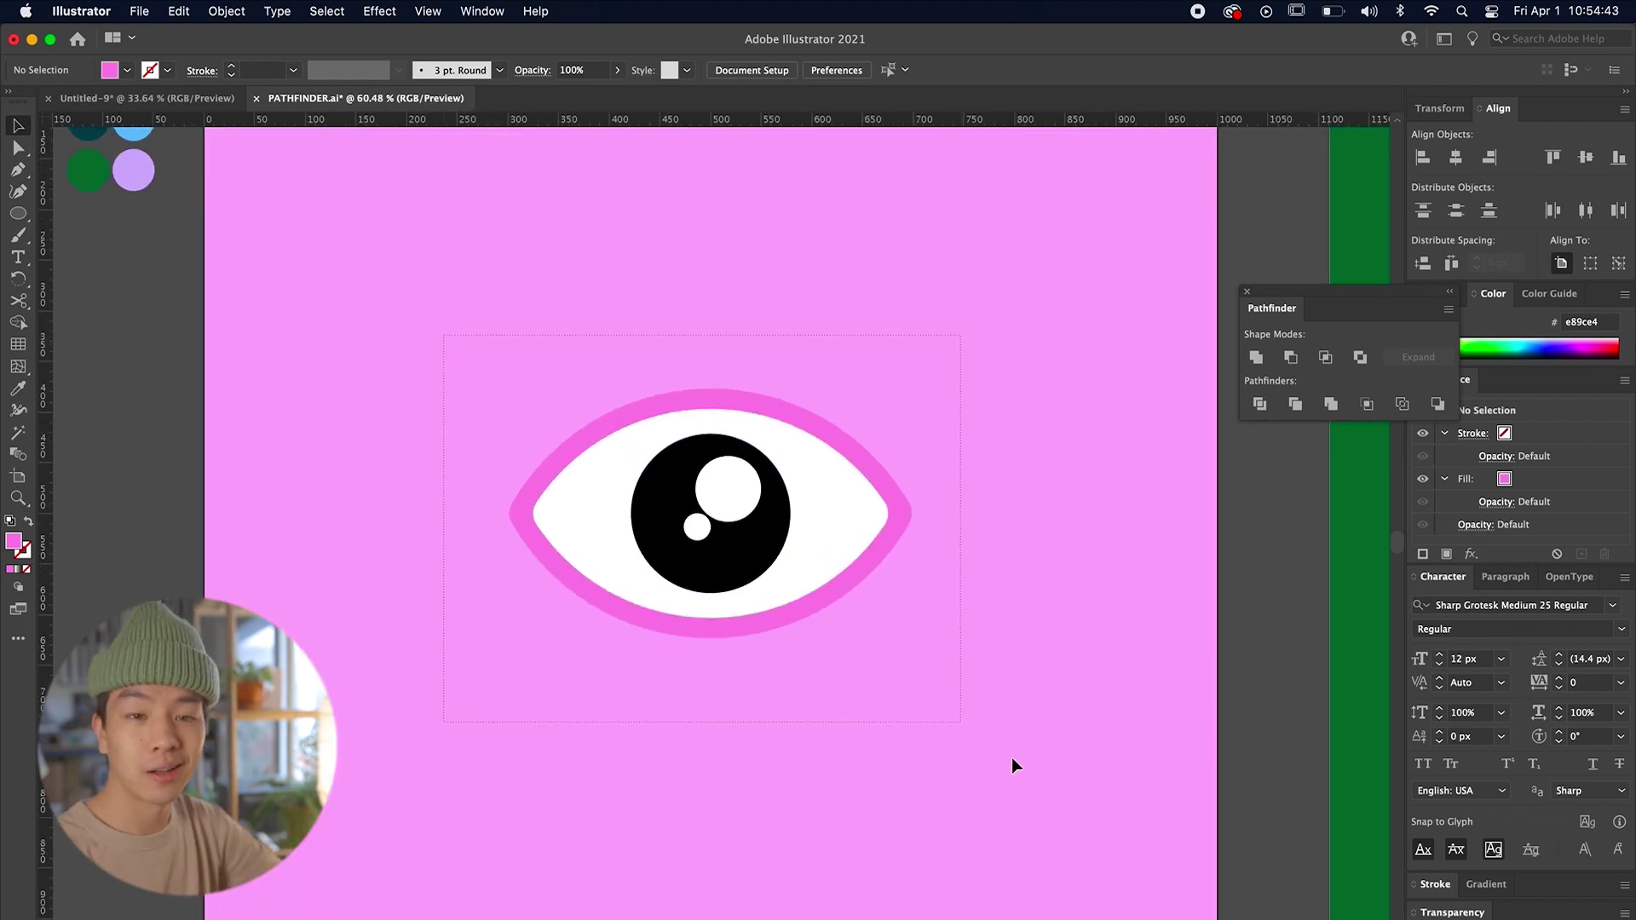
click(837, 547)
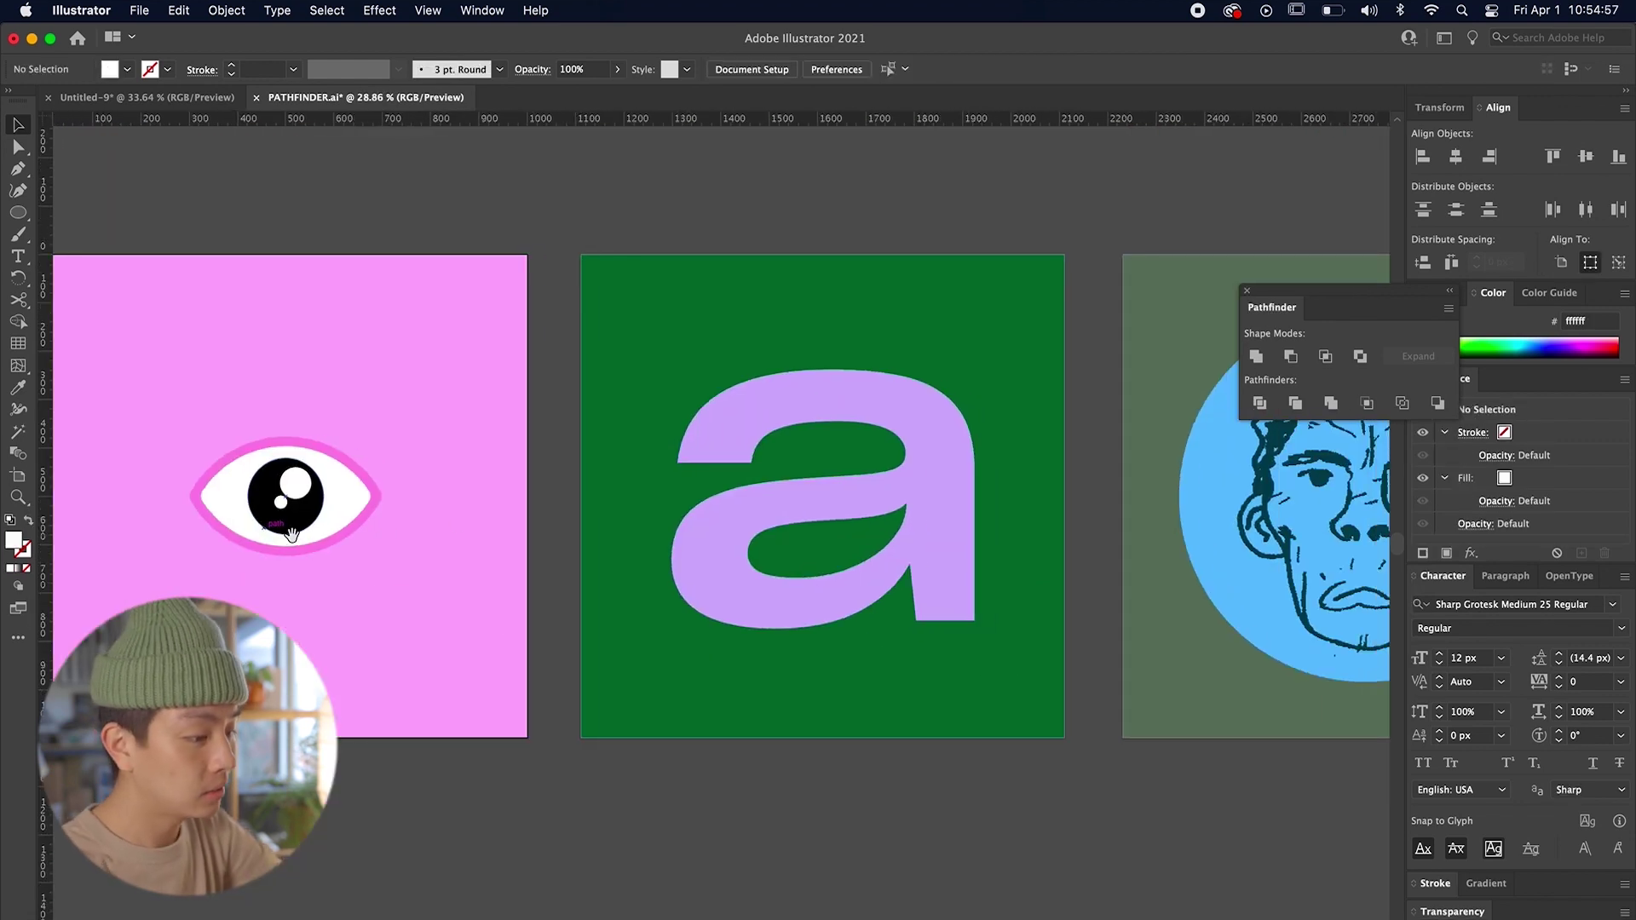
Step: Divide the lilac letter a on the green artboard with the two crossing yellow lines and ungroup the pieces
drag(730, 519, 497, 519)
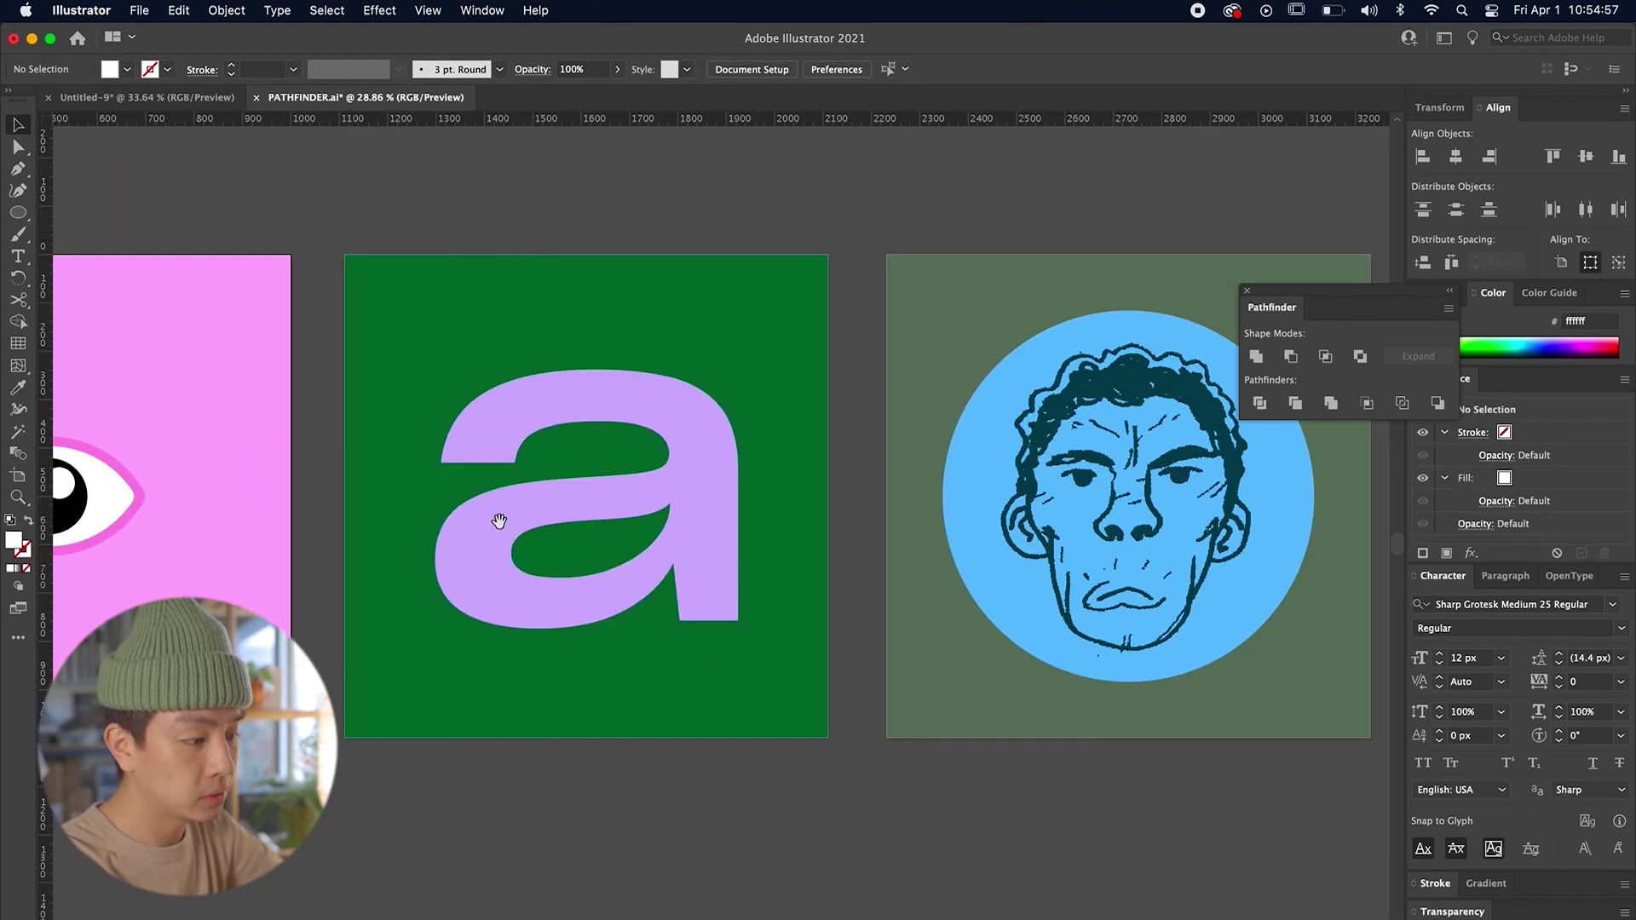
scroll(551, 427, up, 4)
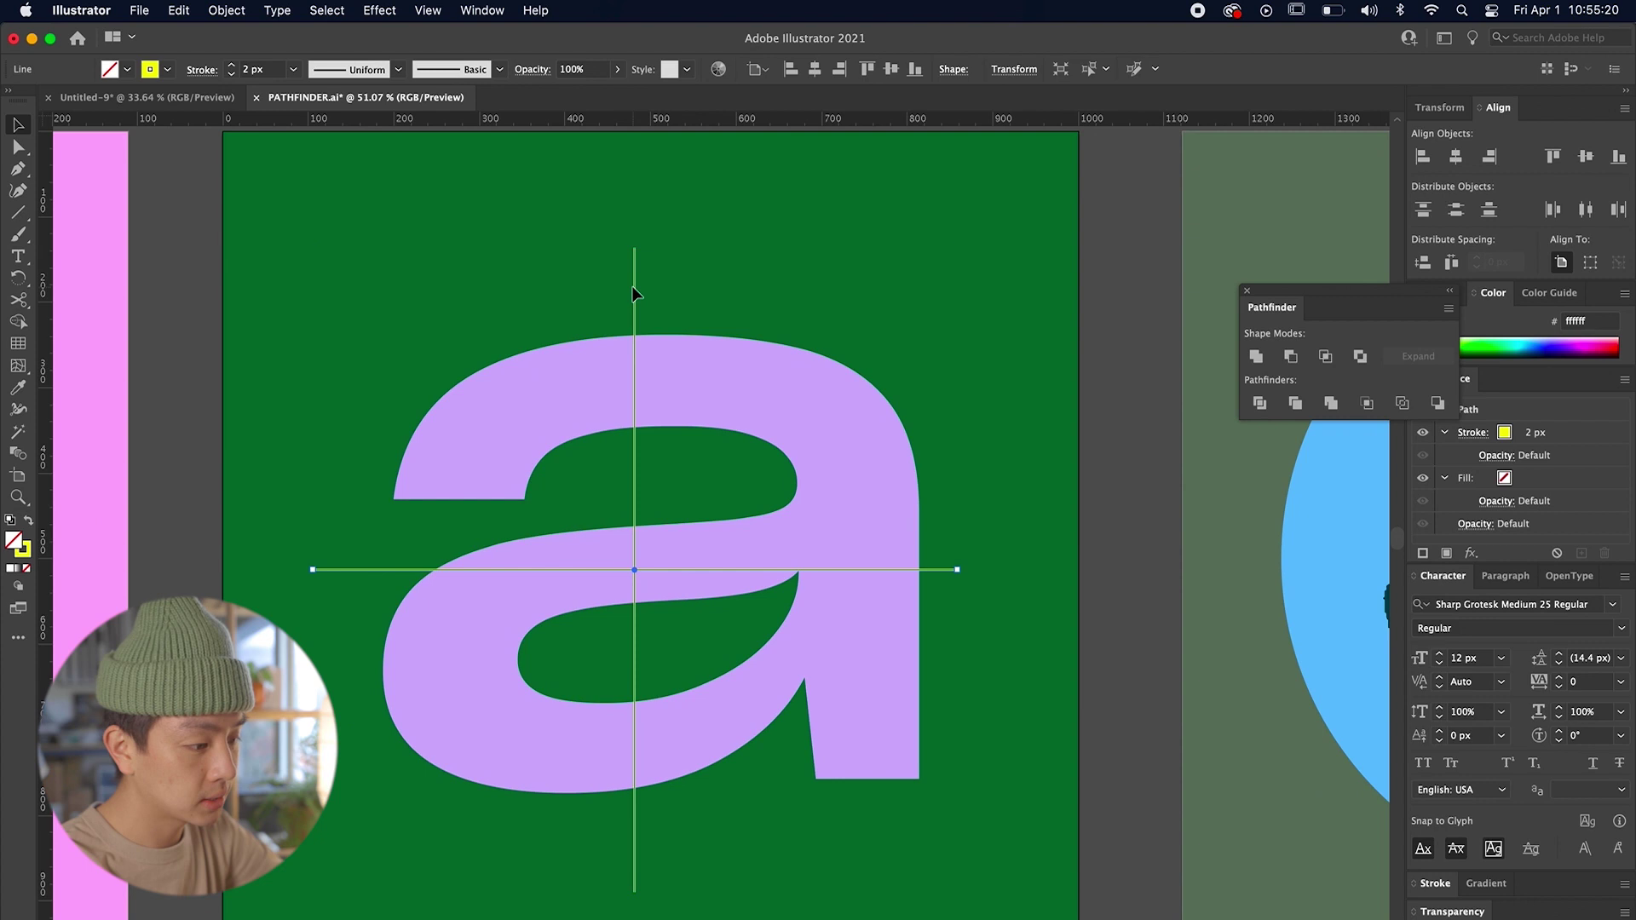
click(686, 409)
right_click(686, 409)
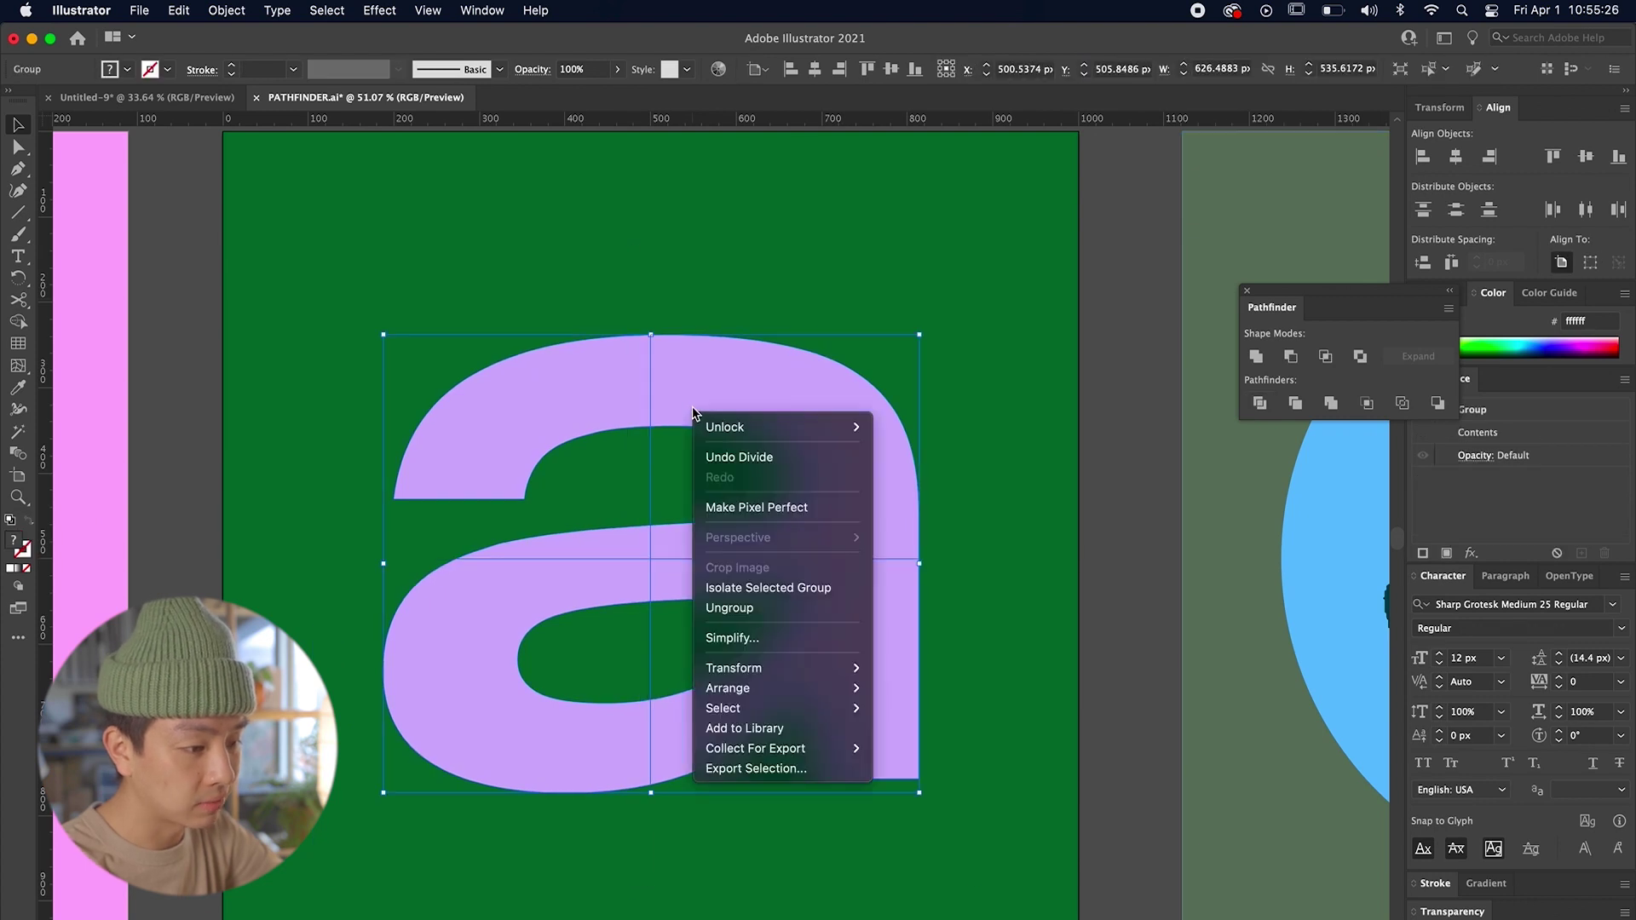
click(733, 606)
scroll(976, 439, left, 3)
click(701, 311)
Step: Move the divided quarters of the letter a apart from each other
drag(639, 366, 597, 315)
drag(613, 587, 536, 631)
drag(824, 592, 846, 671)
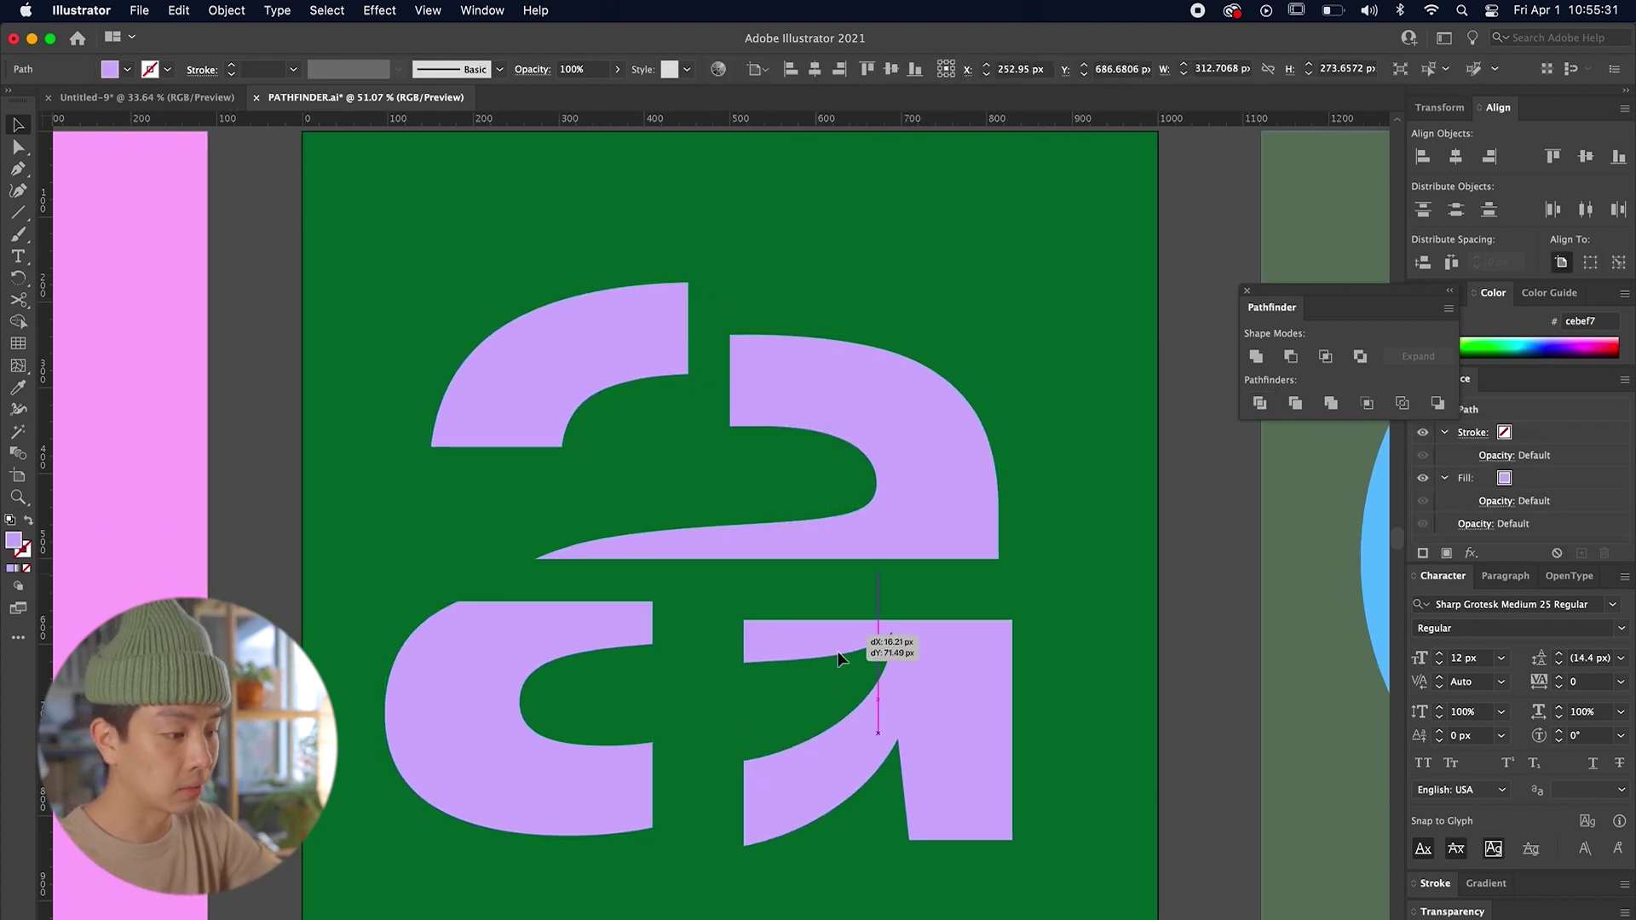
drag(876, 497, 922, 463)
drag(835, 668, 826, 641)
Step: Duplicate the yellow vertical line to the right and repeat the copy until nine evenly spaced lines cross the letter a
click(841, 574)
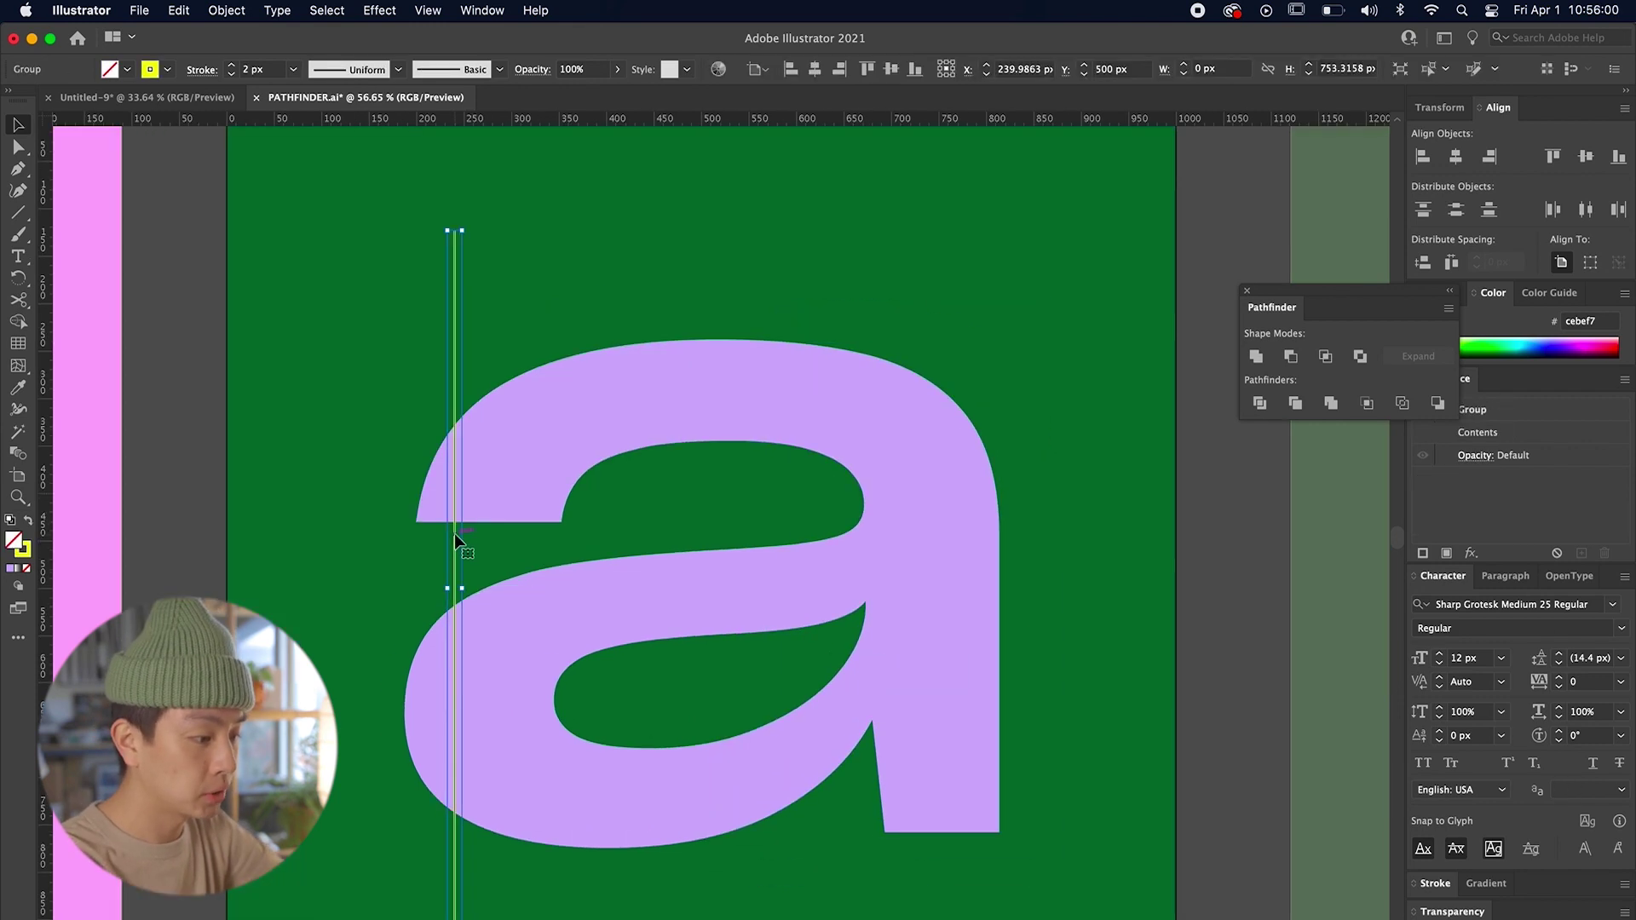
drag(453, 534, 518, 538)
key(super+d)
key(super+d)
key(super+d)
key(super+d)
key(super+d)
key(super+d)
key(super+d)
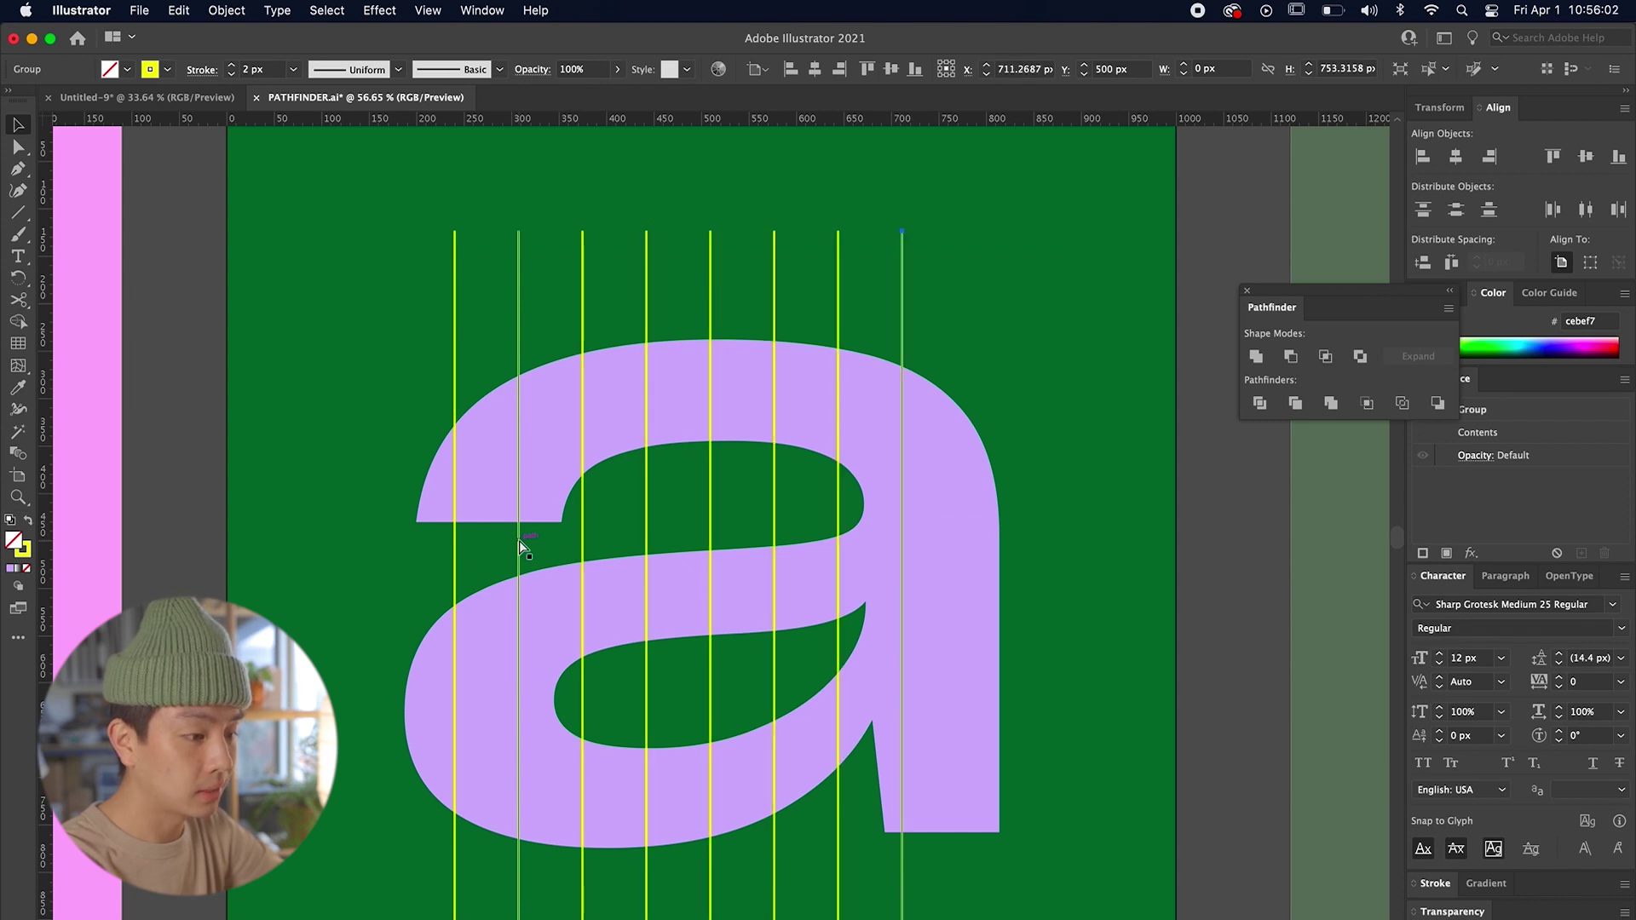
click(281, 359)
scroll(281, 359, down, 2)
scroll(281, 360, right, 2)
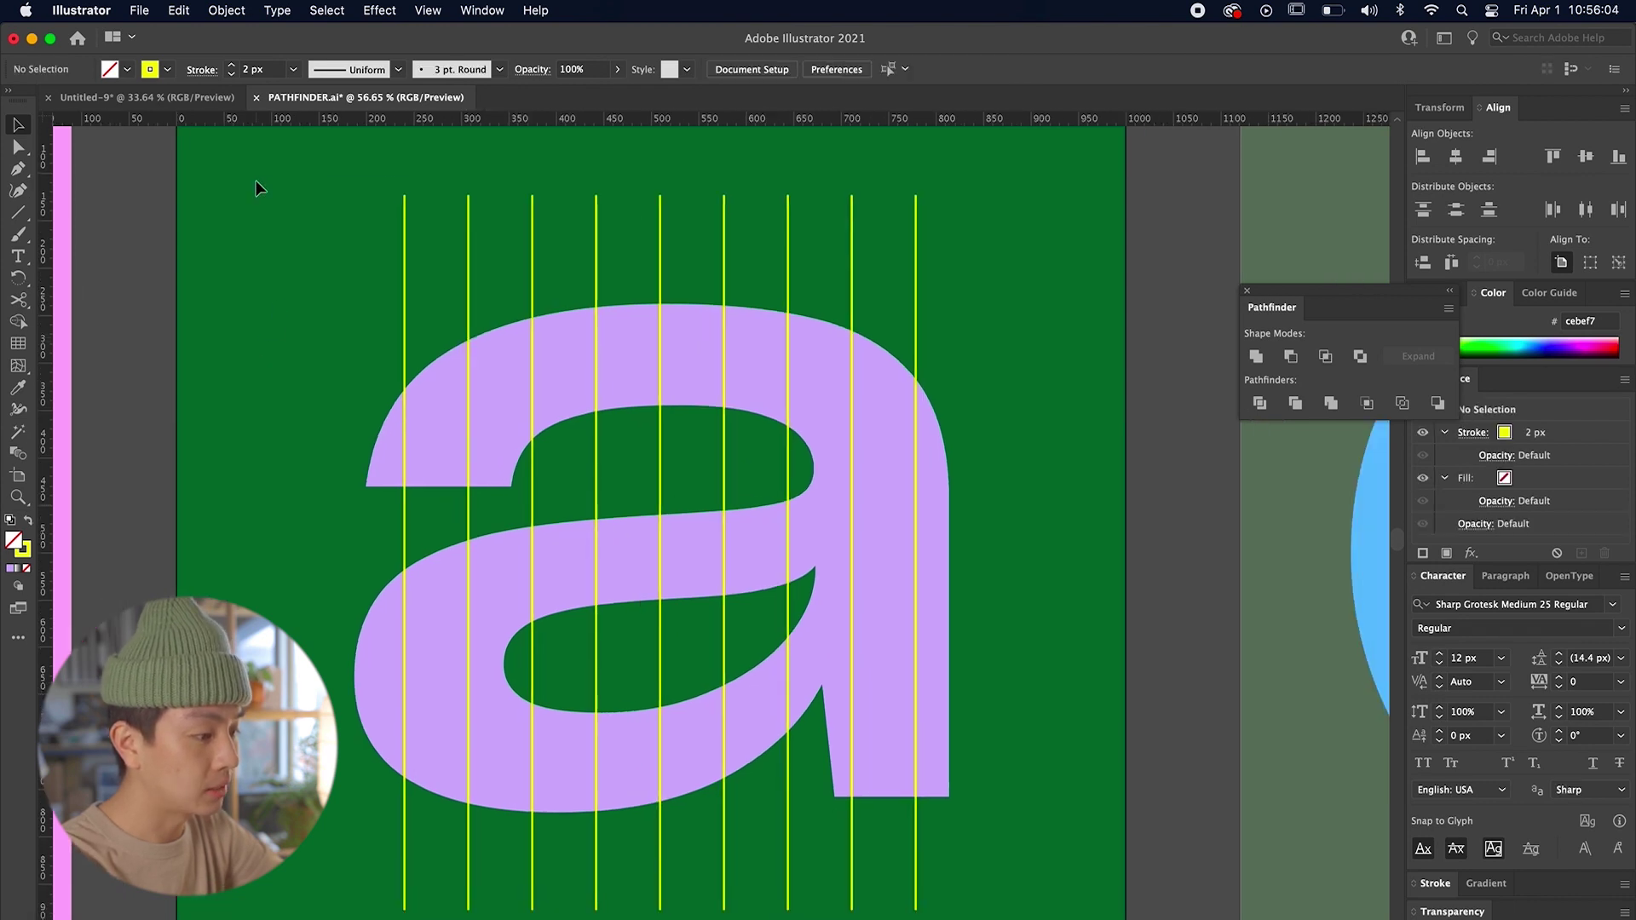
Step: Divide the letter a along the nine vertical lines with Pathfinder
key(super+a)
click(1259, 403)
click(989, 431)
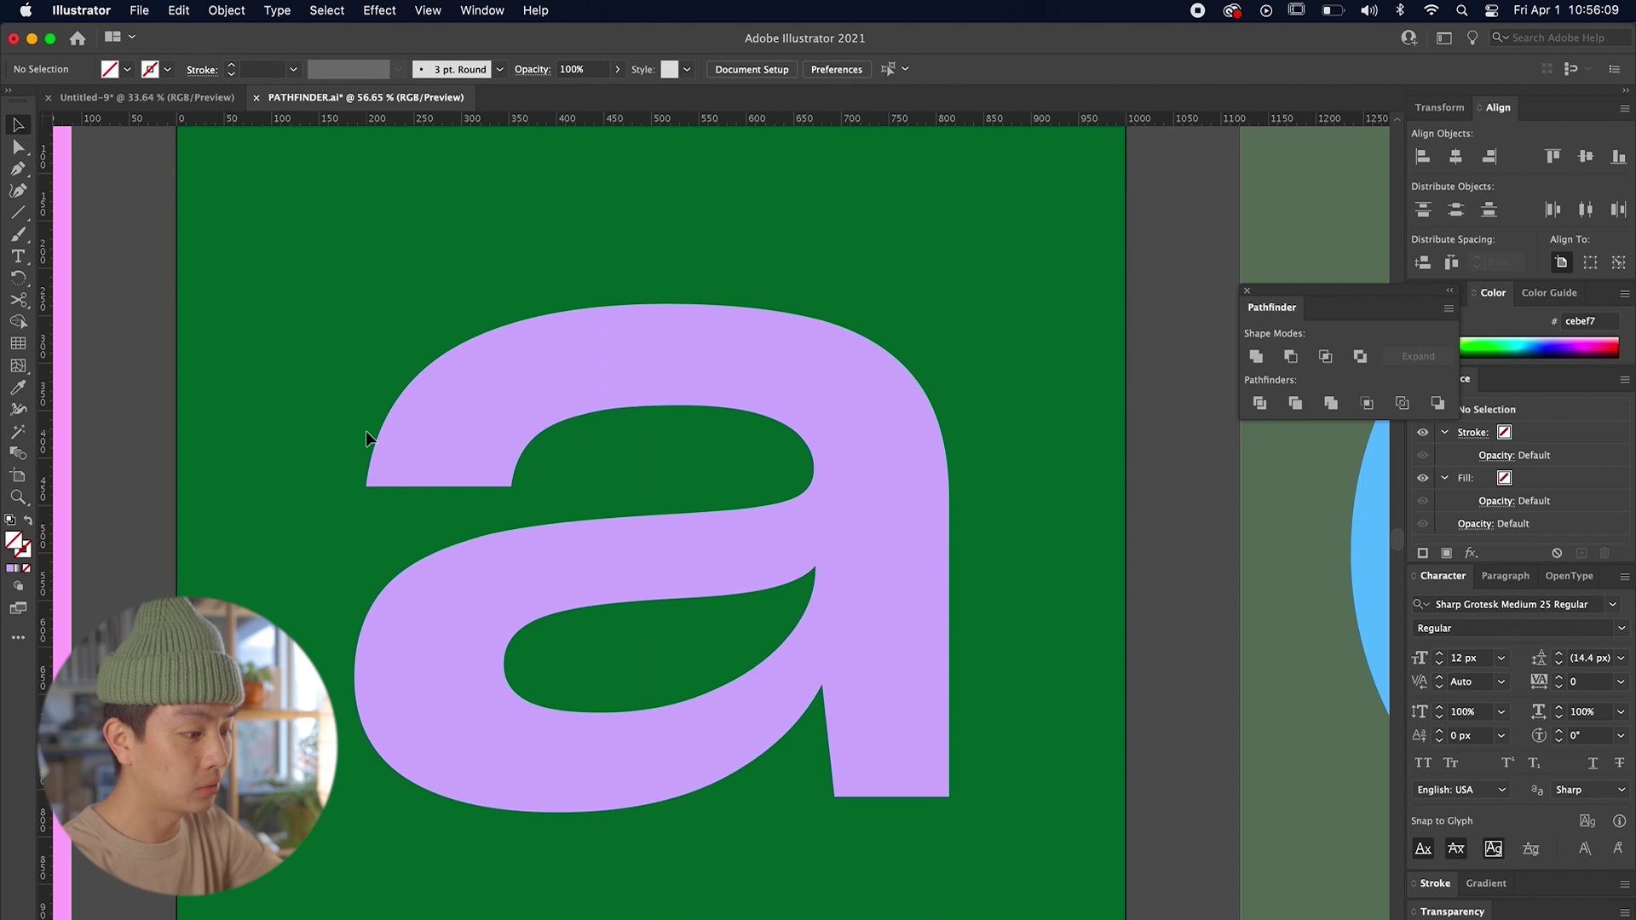
Step: Isolate the divided letter group and spread its vertical strips apart horizontally, leaving narrow gaps between them
click(387, 440)
double_click(387, 447)
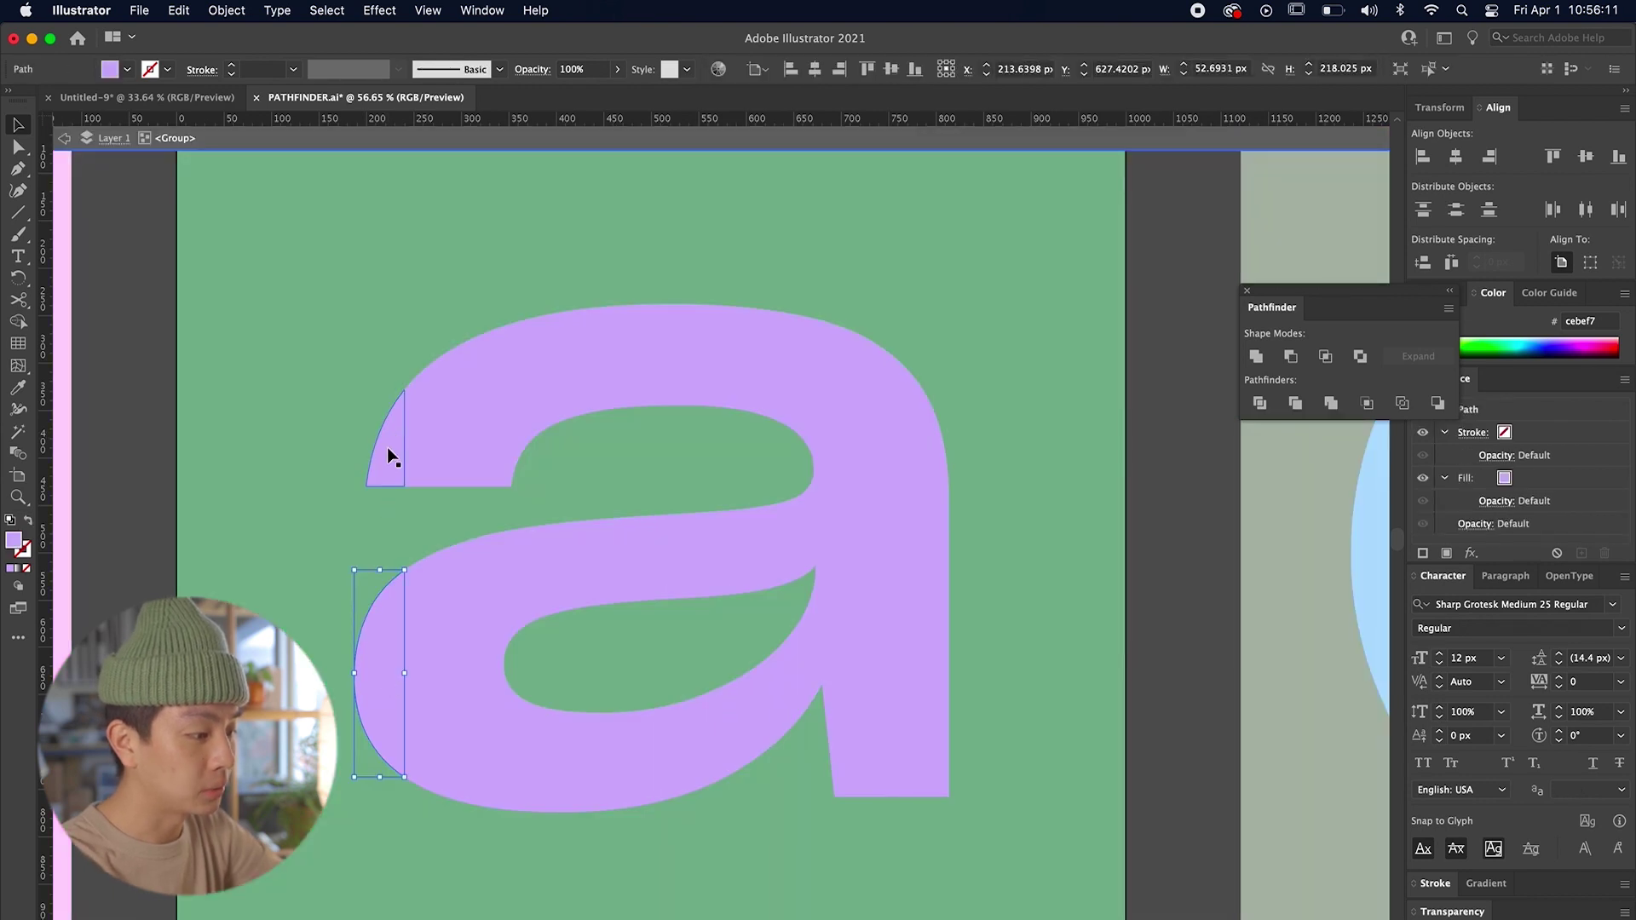
drag(314, 276, 511, 839)
drag(549, 750, 534, 750)
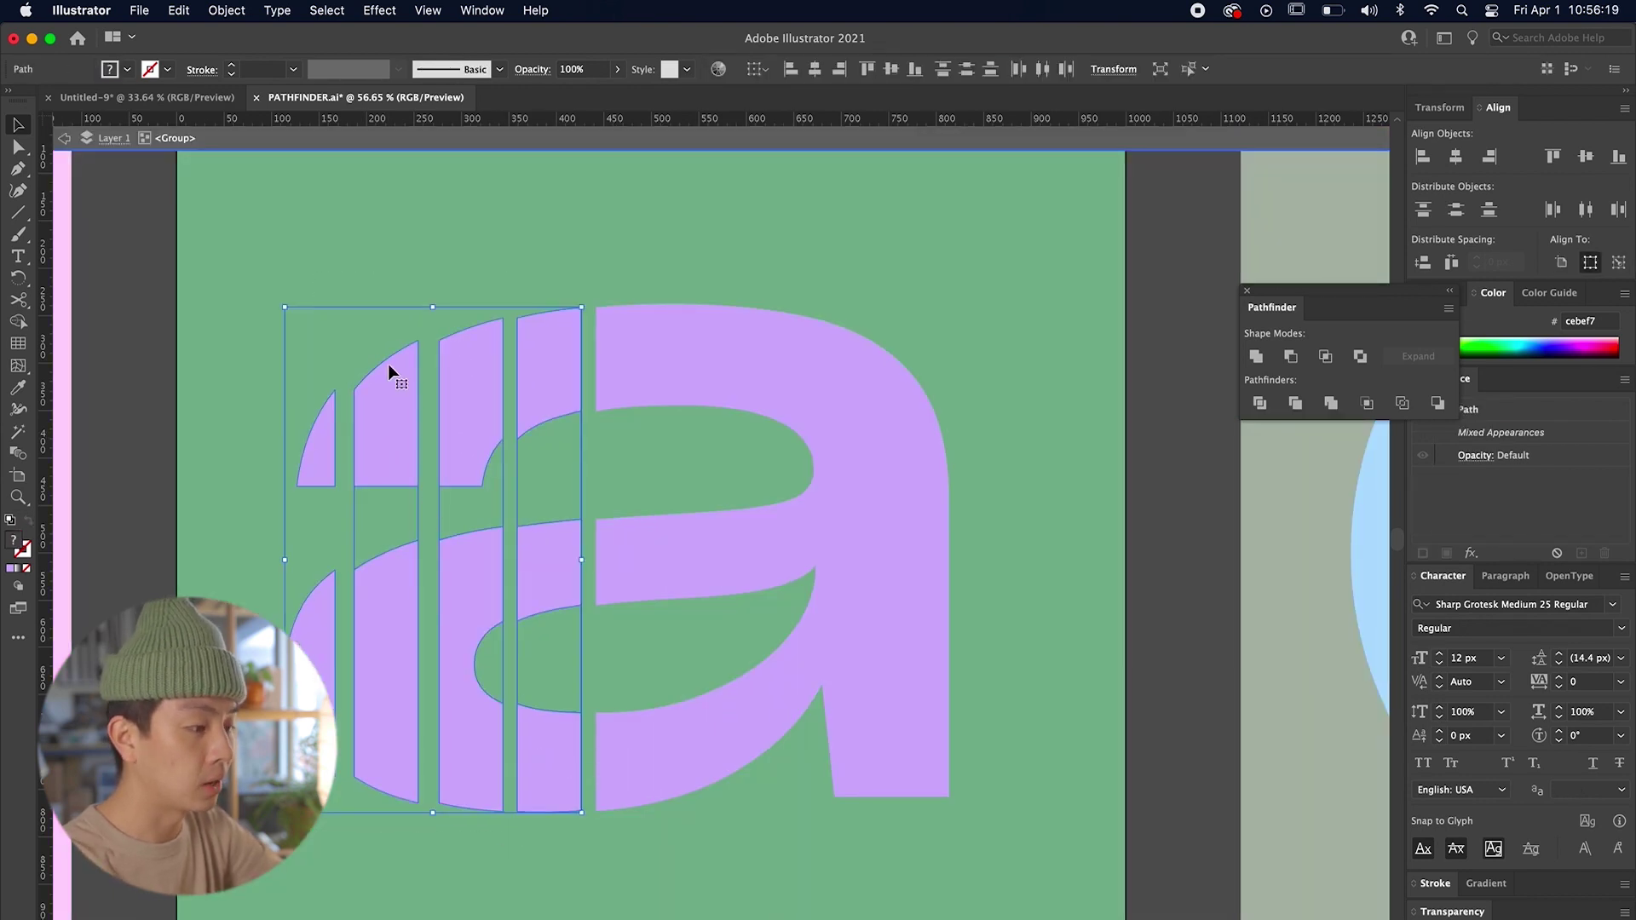
drag(778, 528, 794, 528)
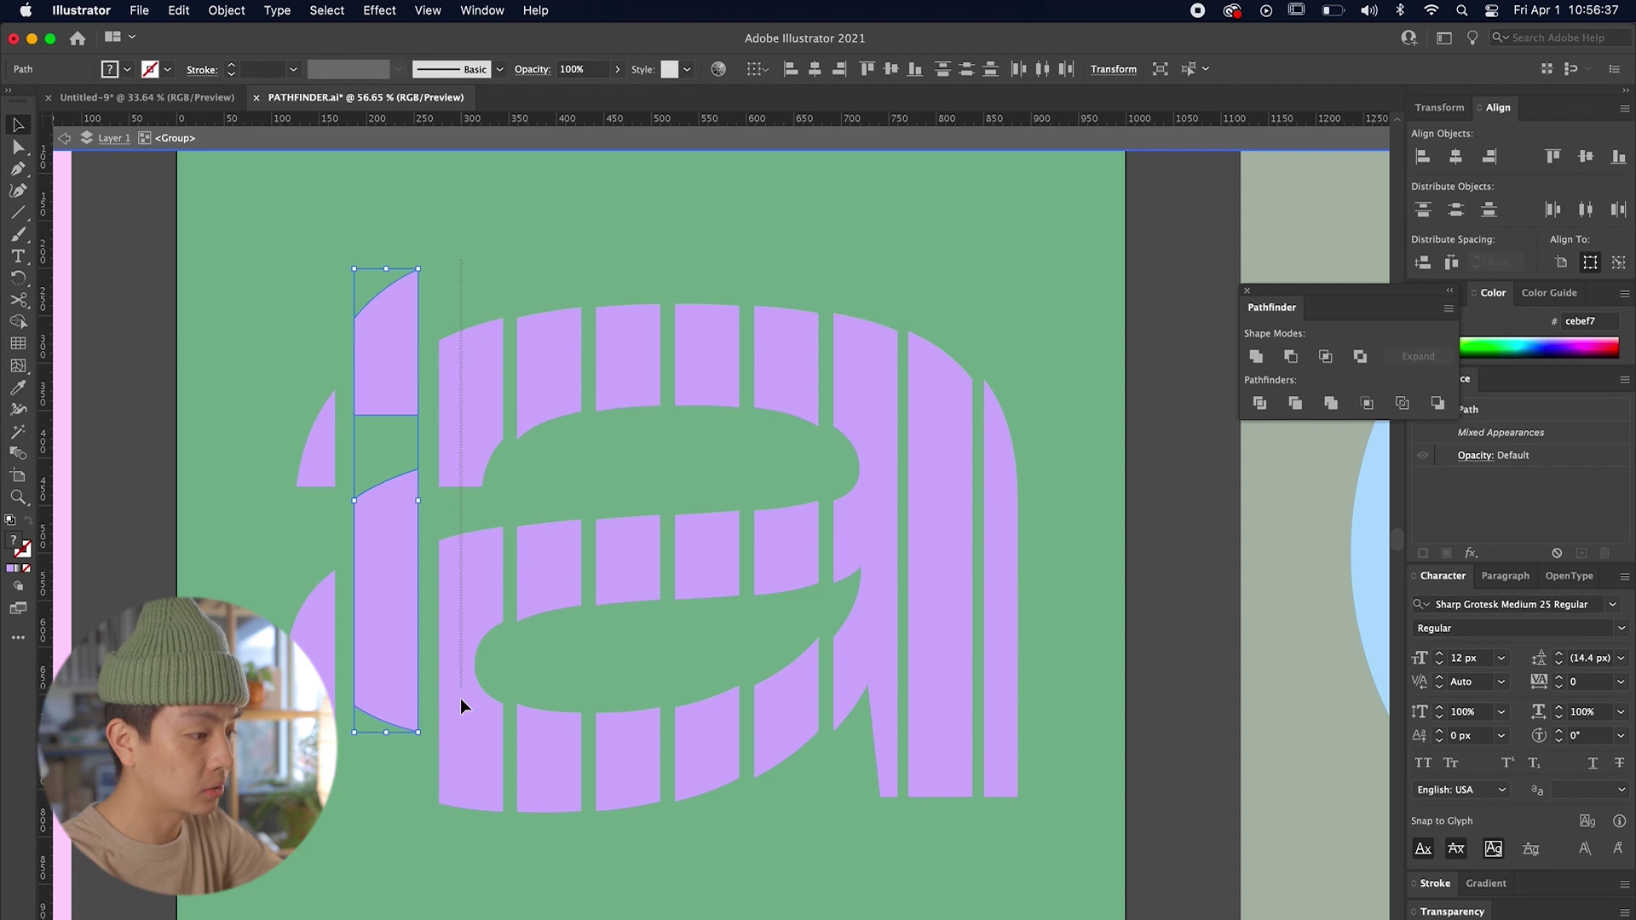
Step: Shift the strips of the letter a alternately up and down to stagger them
drag(460, 705, 535, 681)
drag(702, 743, 698, 795)
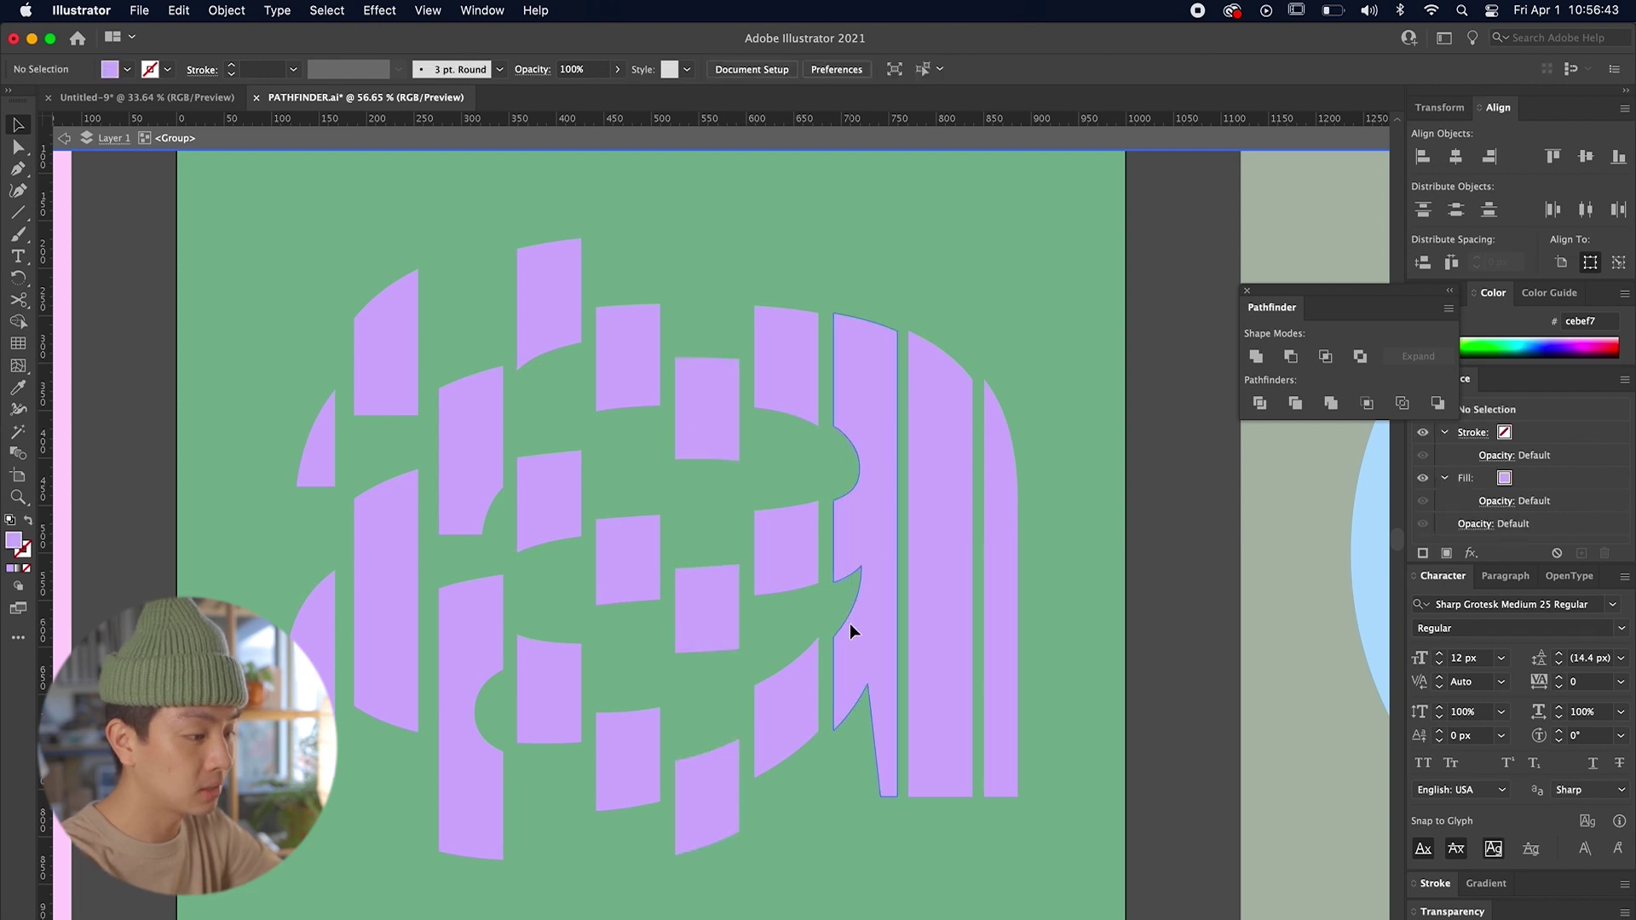
drag(850, 622, 851, 547)
drag(928, 489, 927, 567)
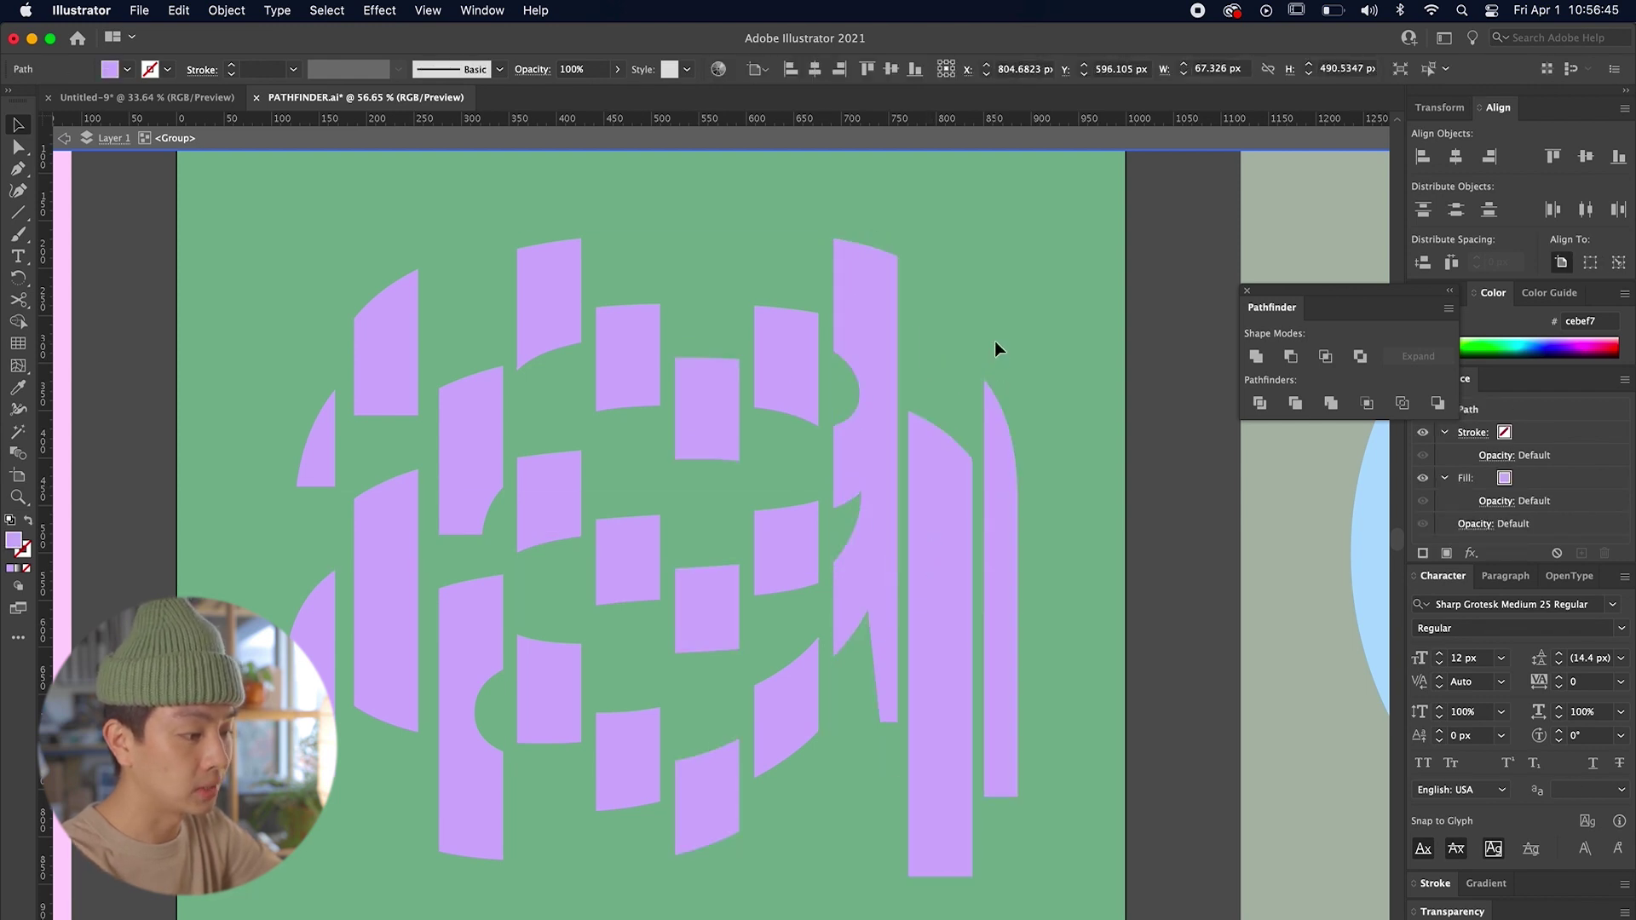
click(995, 341)
scroll(994, 341, down, 6)
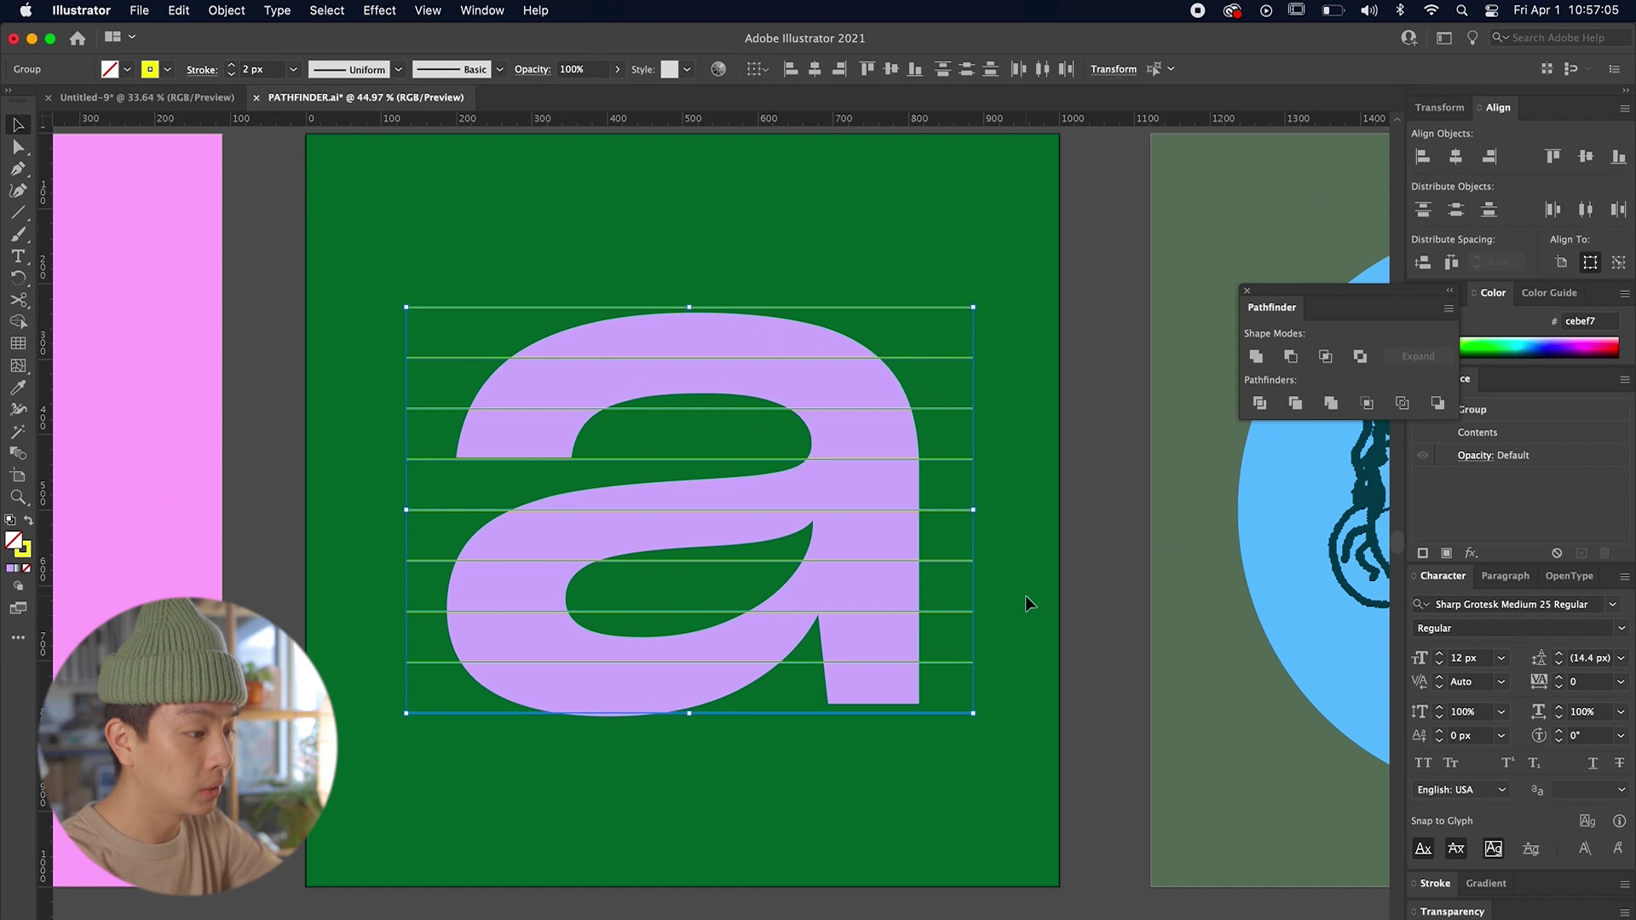
Step: Divide the intact letter a with the grid of horizontal and vertical yellow lines and ungroup the pieces
click(933, 303)
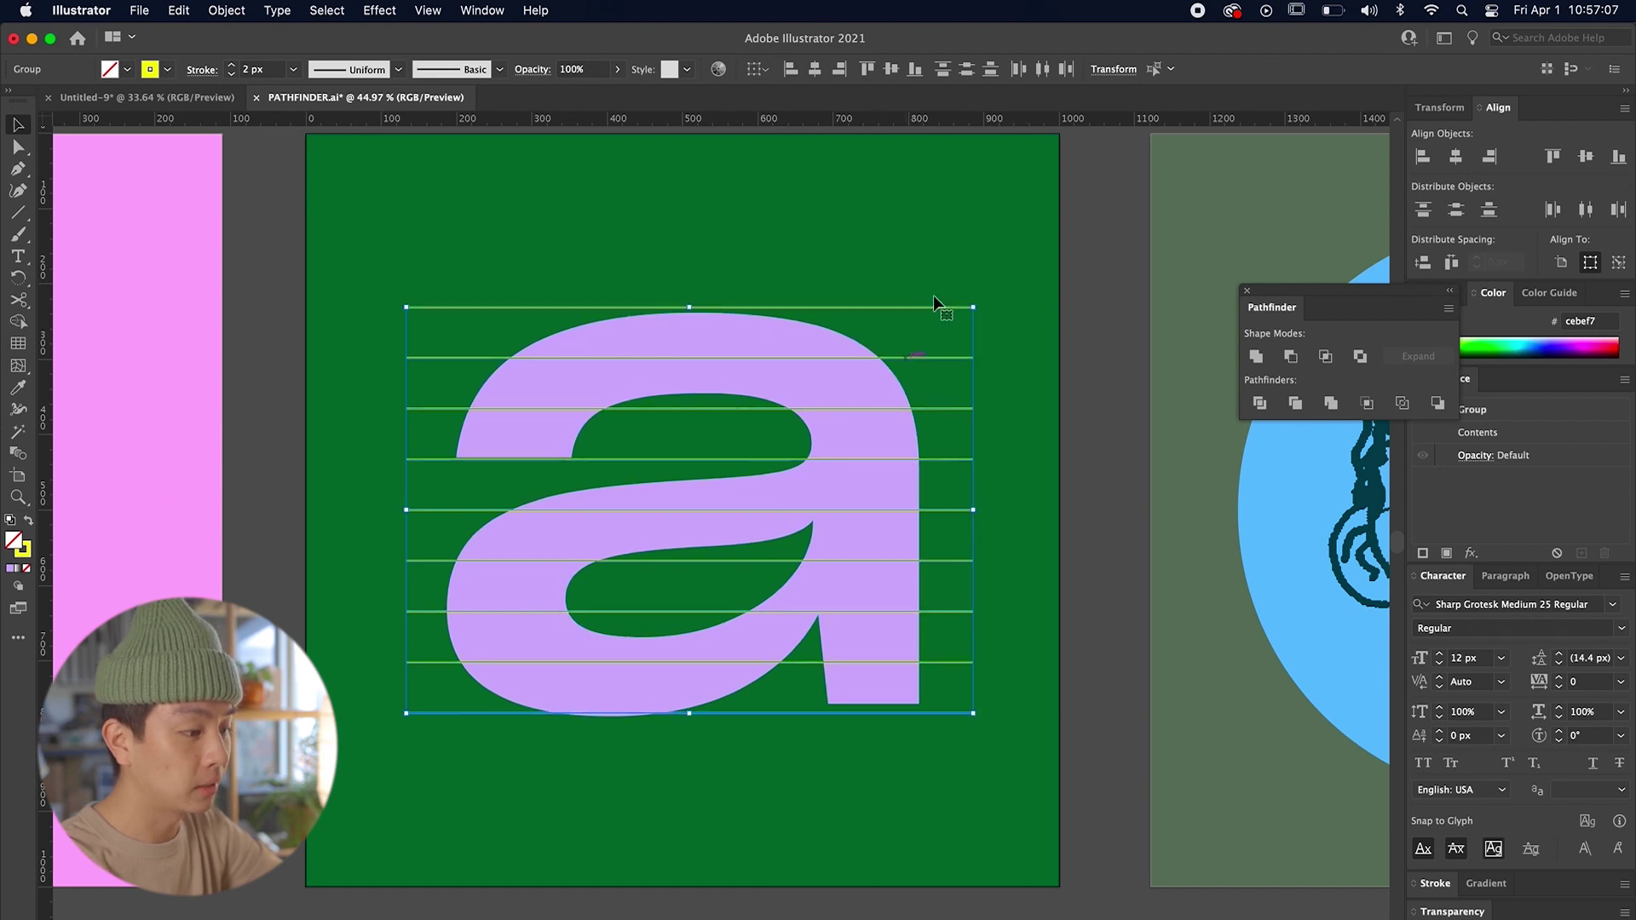
drag(658, 279, 548, 278)
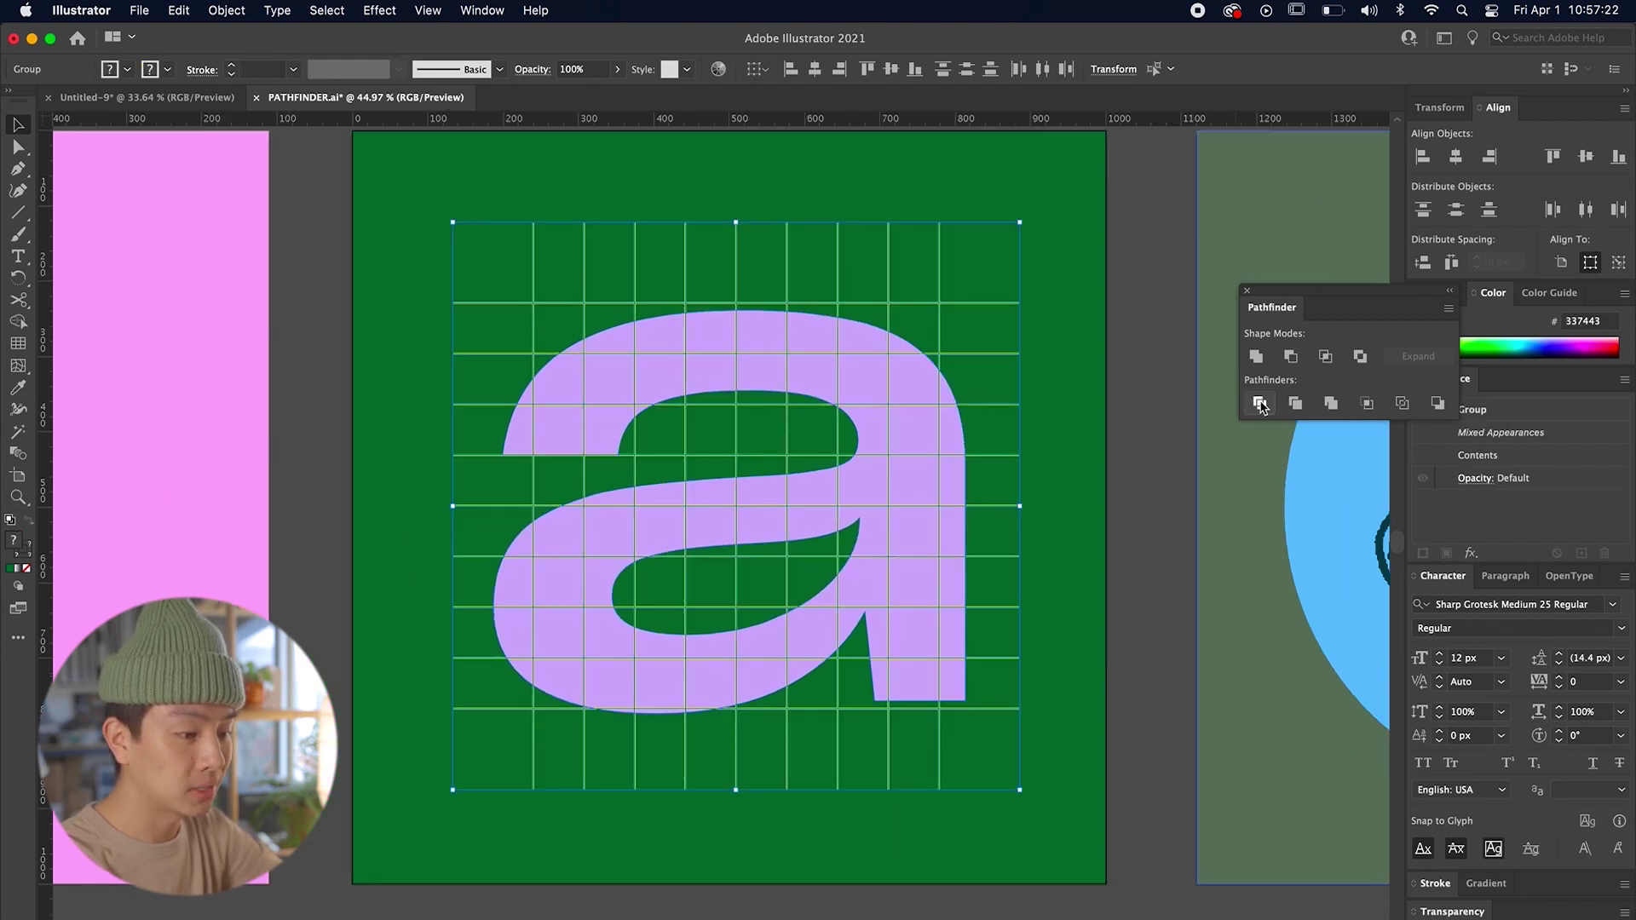
right_click(827, 430)
click(864, 626)
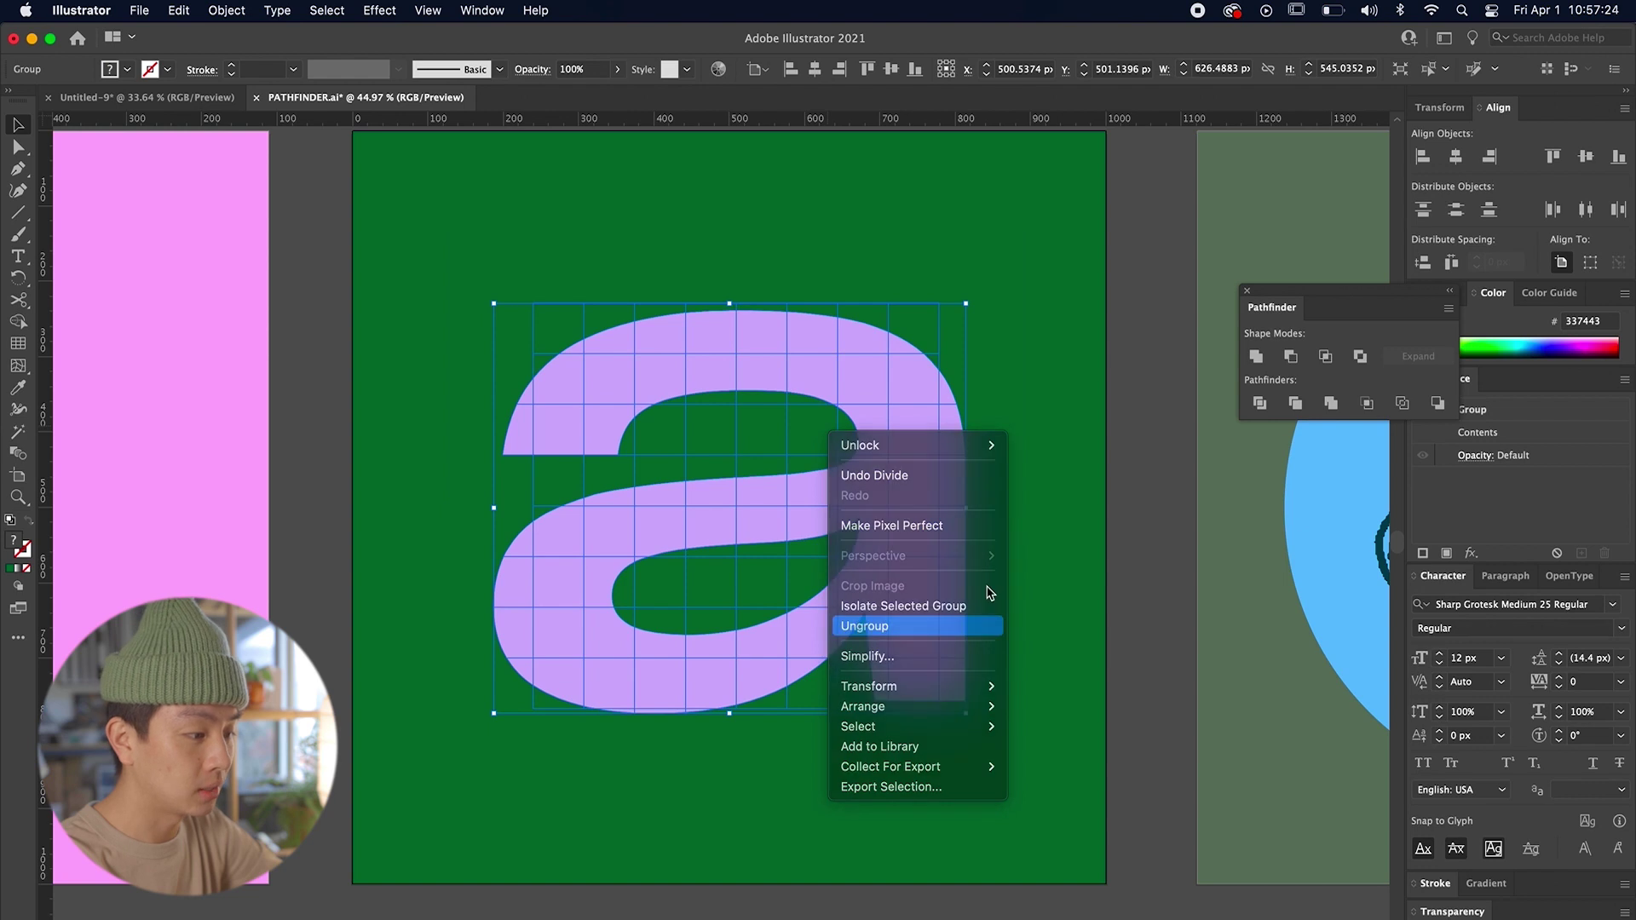
click(1072, 588)
Step: Delete every other grid cell of the letter a to give it a checkerboard pattern
click(609, 426)
key(Delete)
click(563, 365)
key(Delete)
click(672, 365)
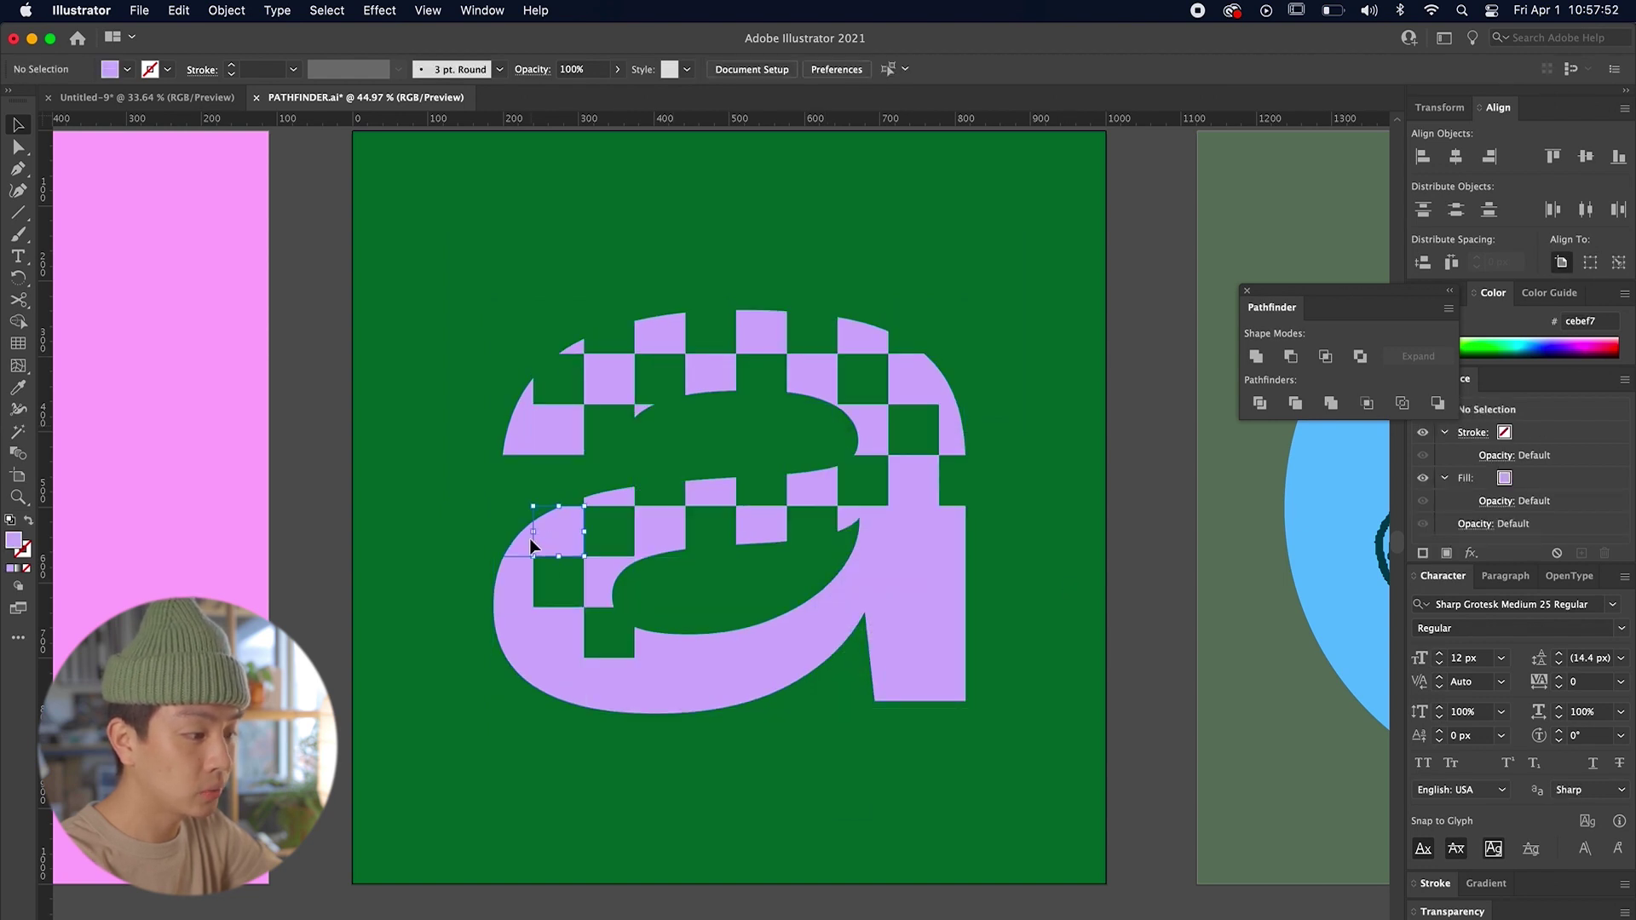
click(508, 543)
key(Delete)
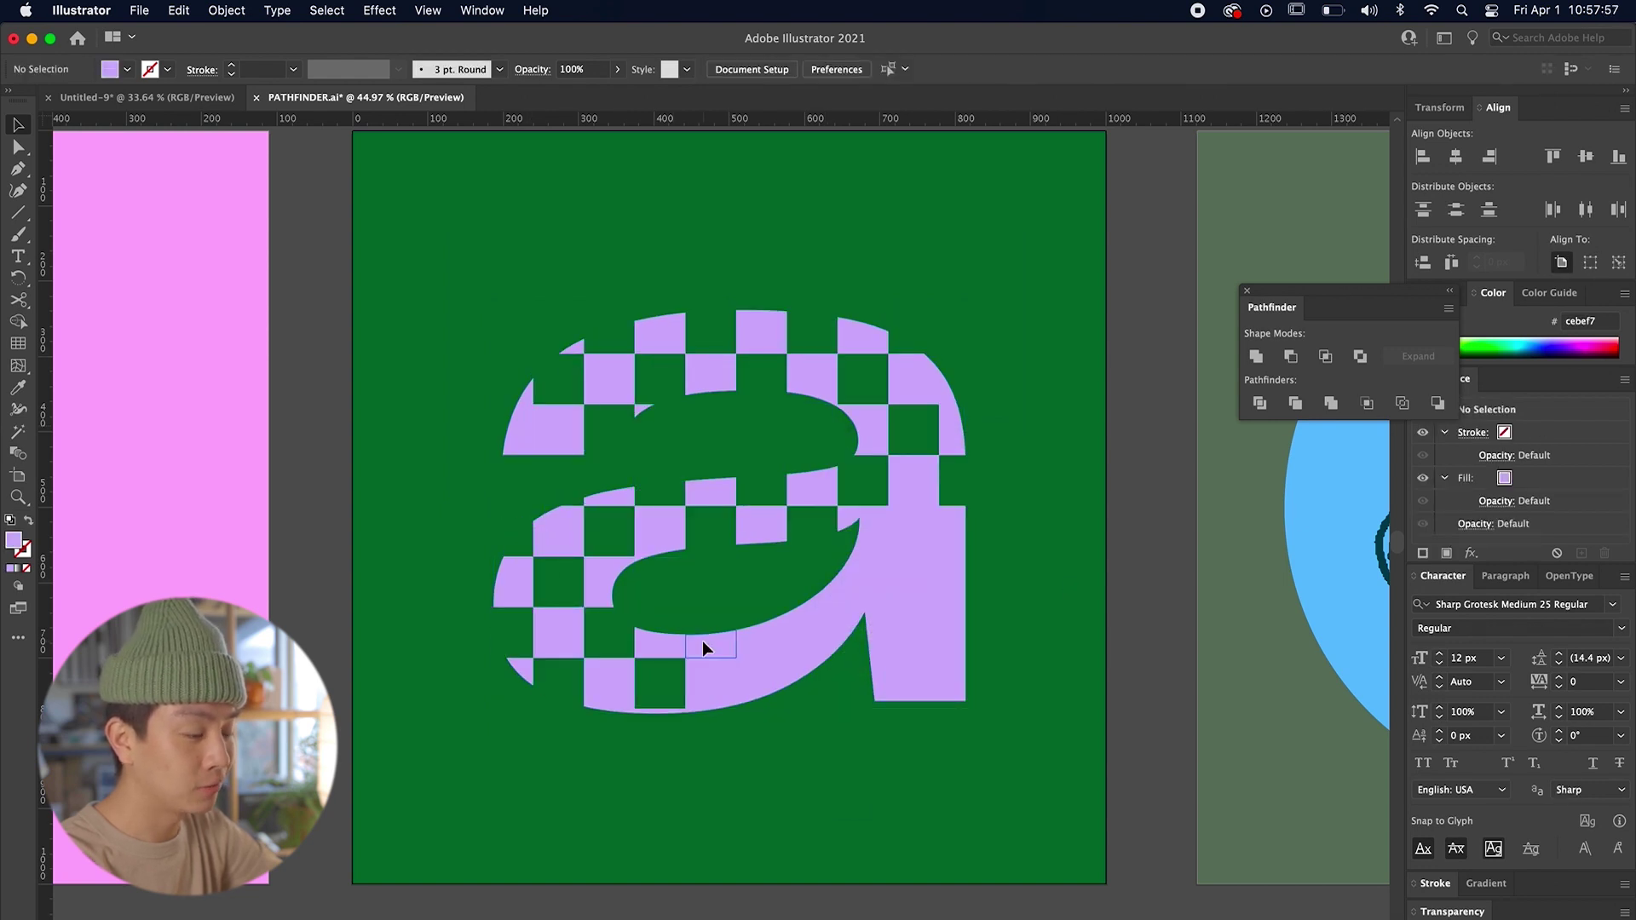
click(702, 642)
key(Delete)
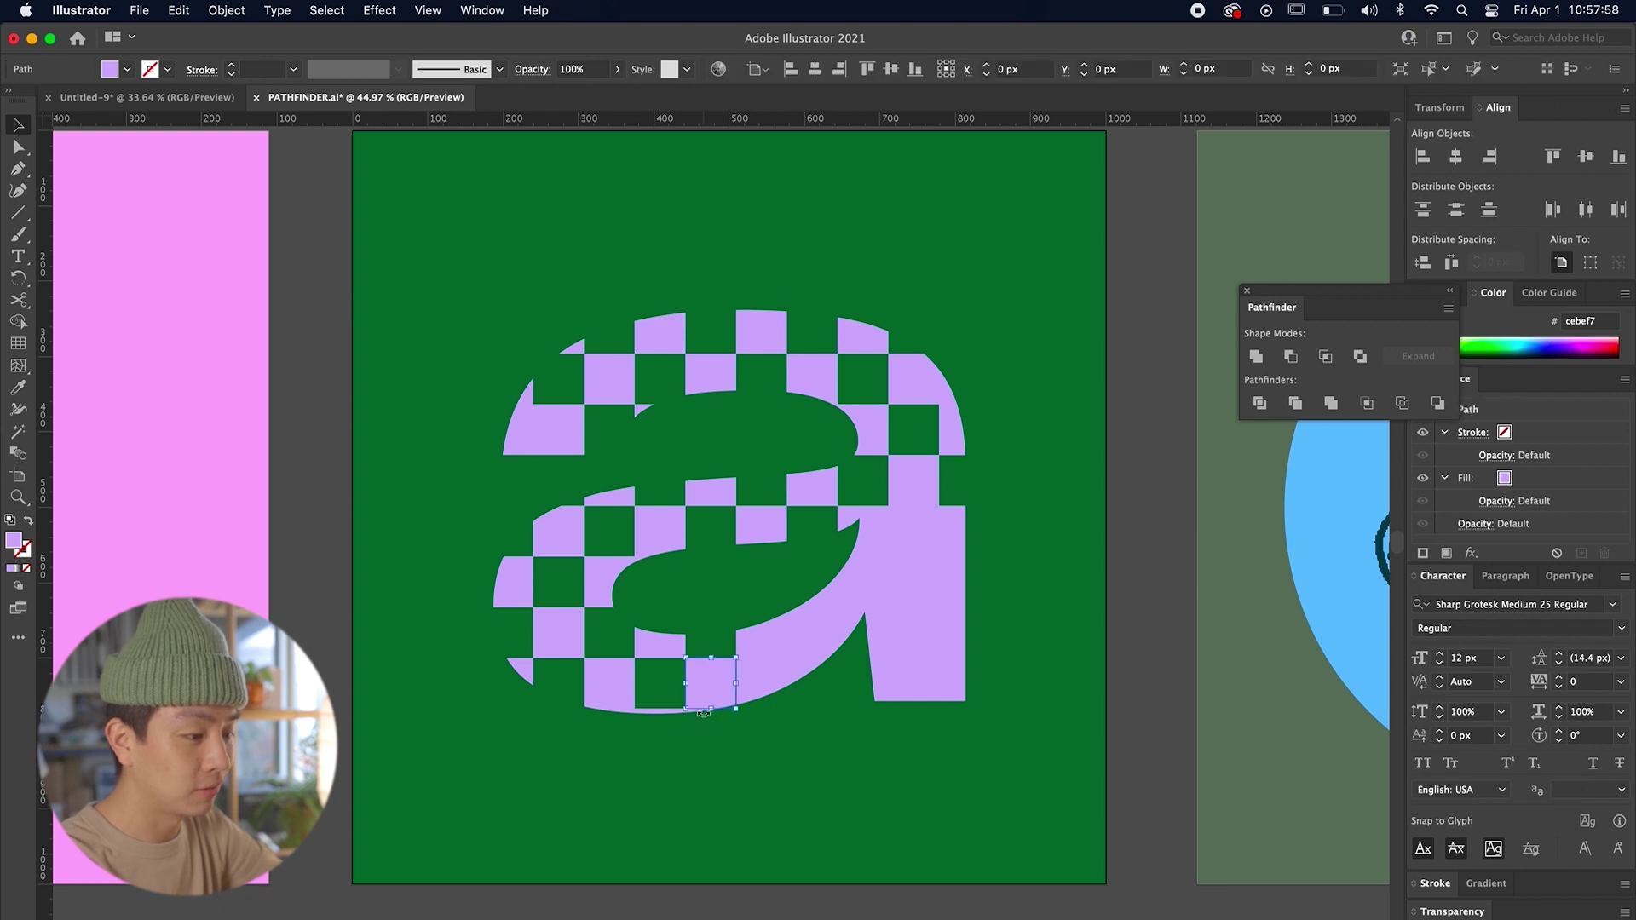
scroll(693, 726, up, 3)
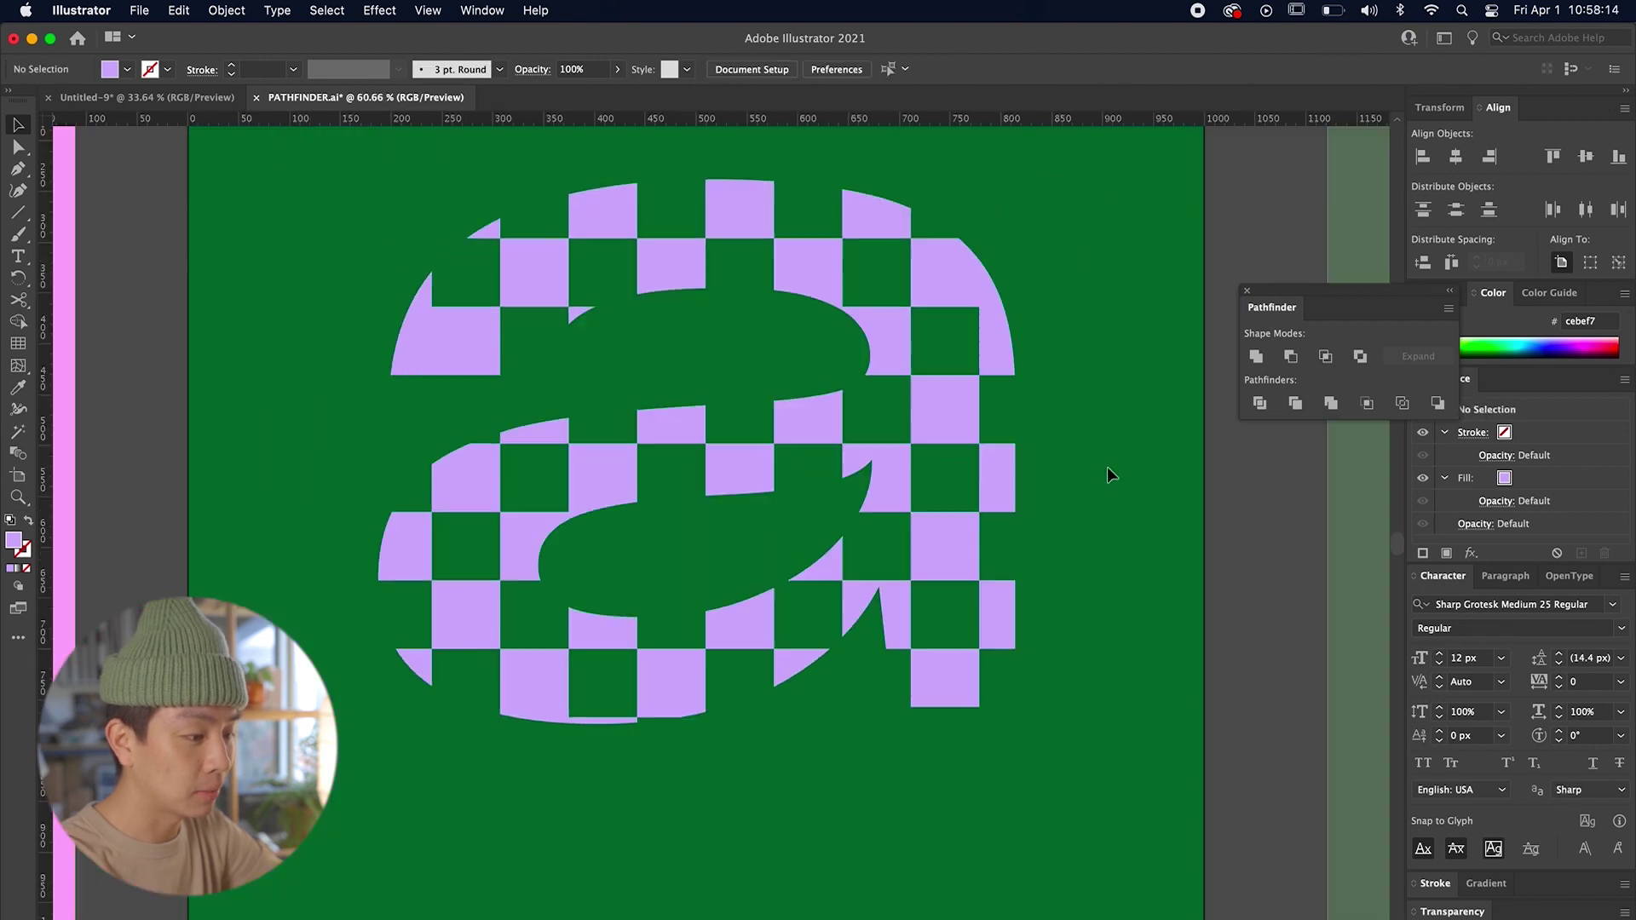
scroll(1106, 467, down, 3)
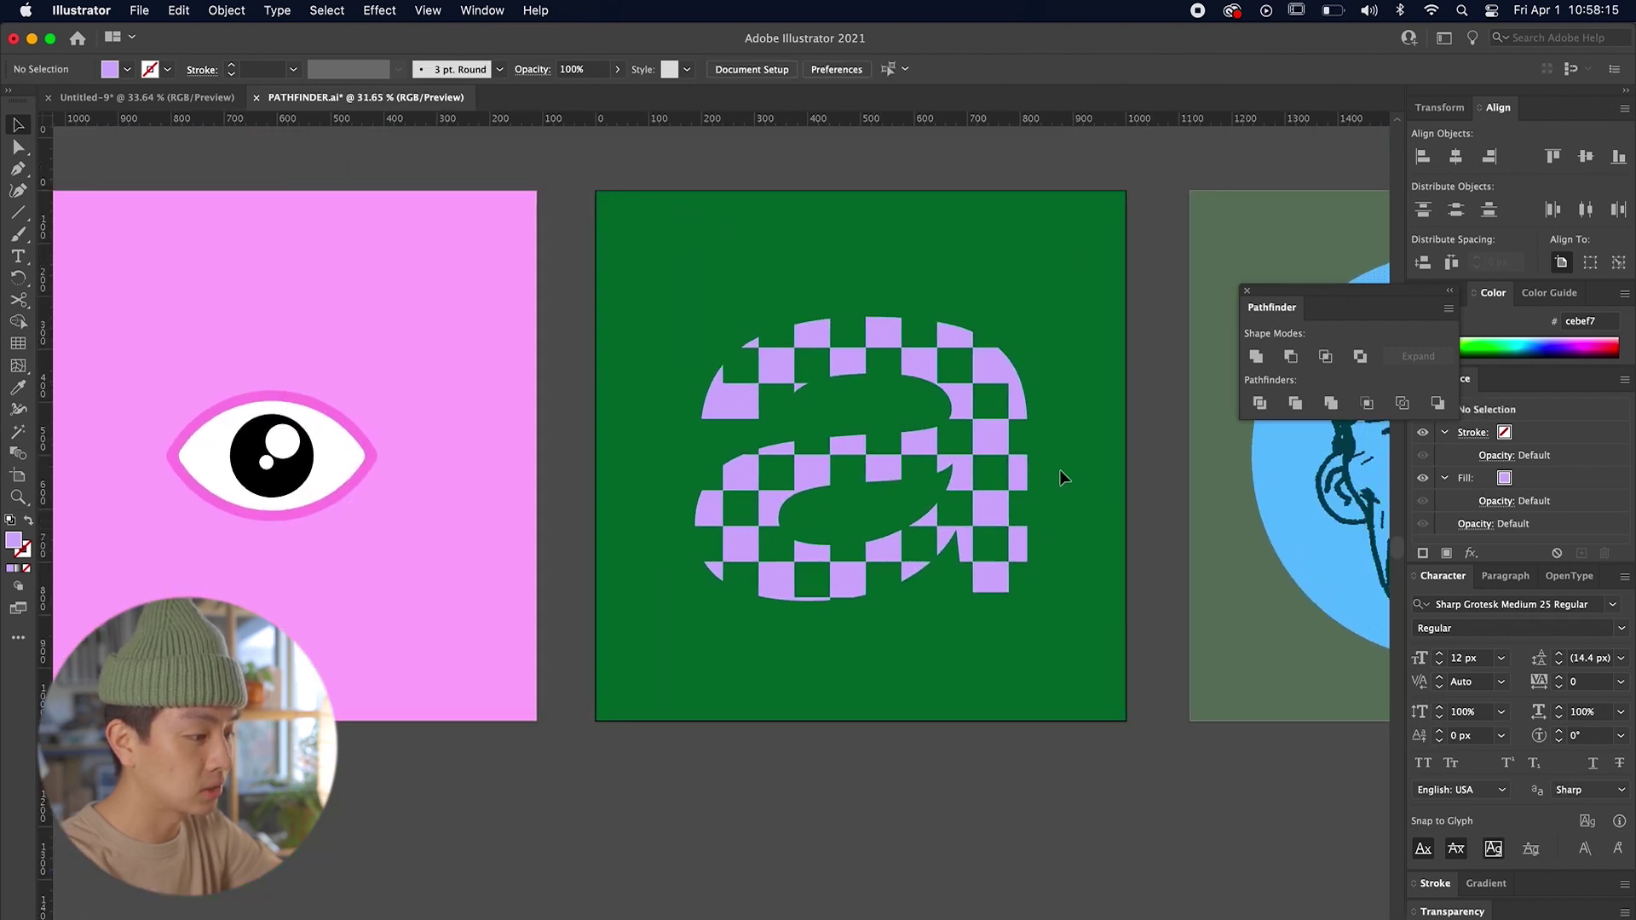
Step: Lock the olive-green background square behind the face drawing on the third artboard
scroll(710, 415, right, 3)
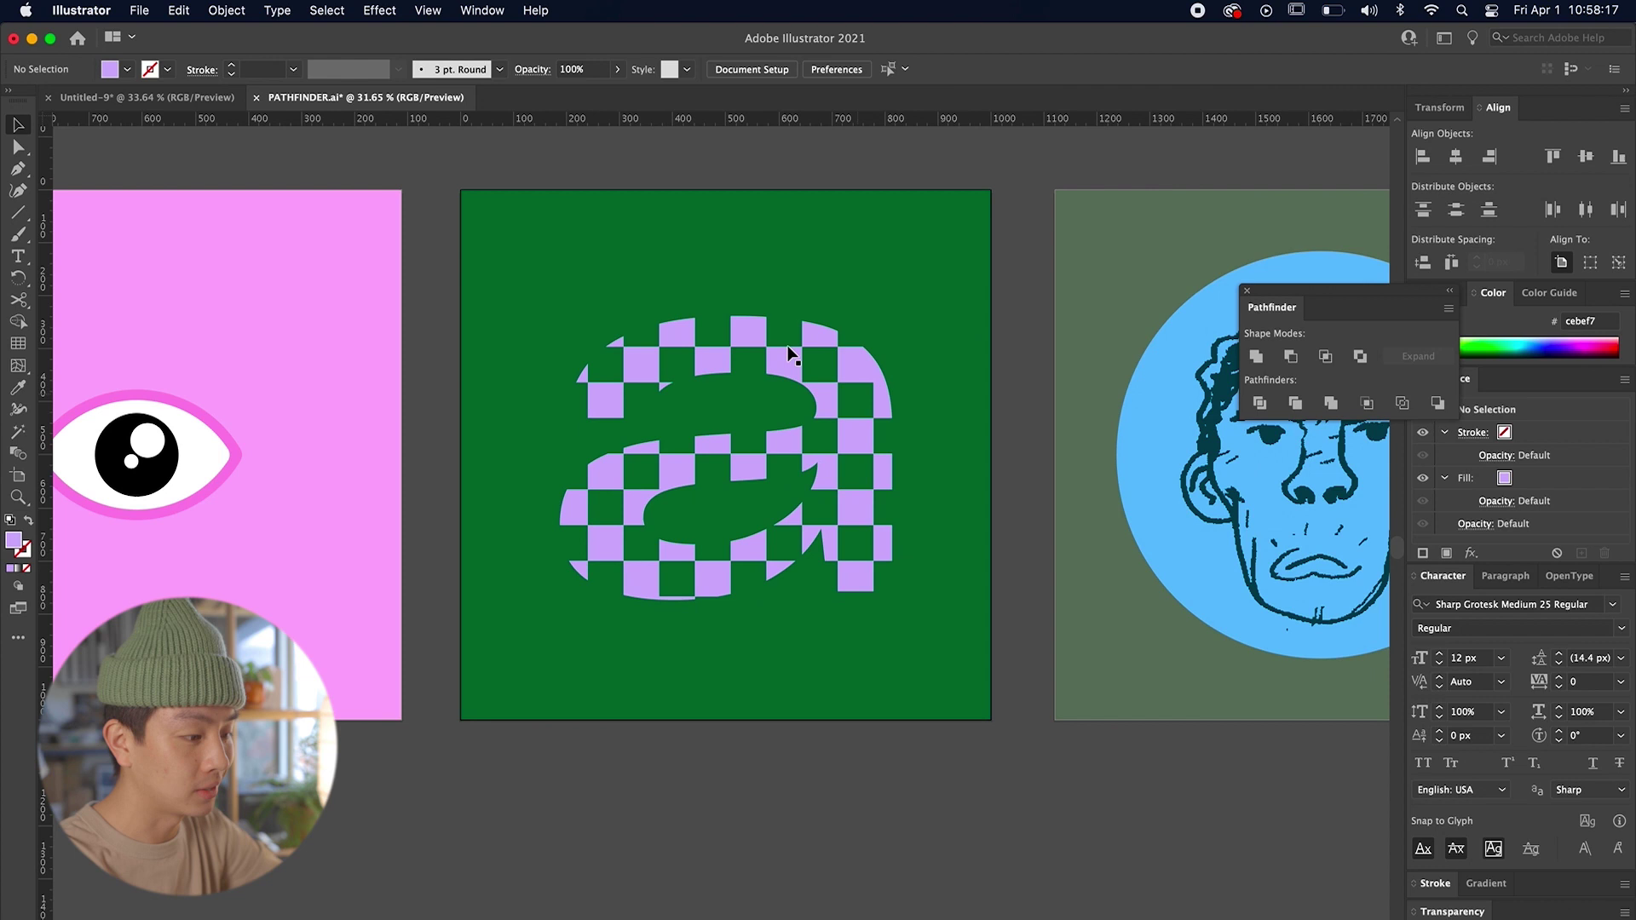
scroll(844, 639, up, 4)
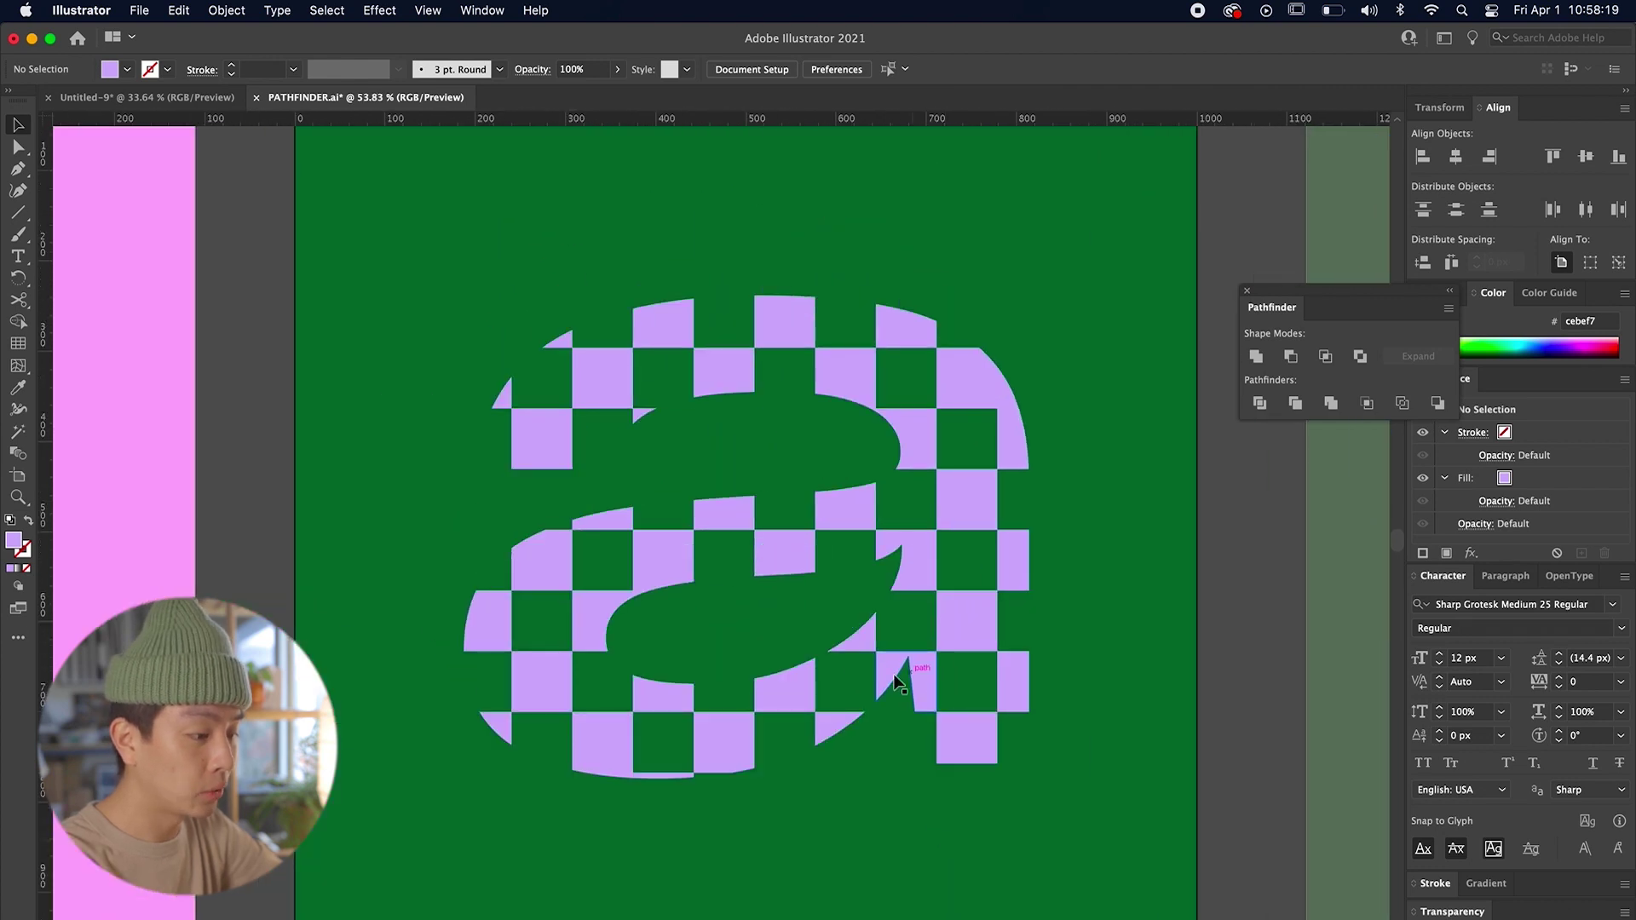
scroll(896, 682, down, 3)
scroll(887, 668, right, 5)
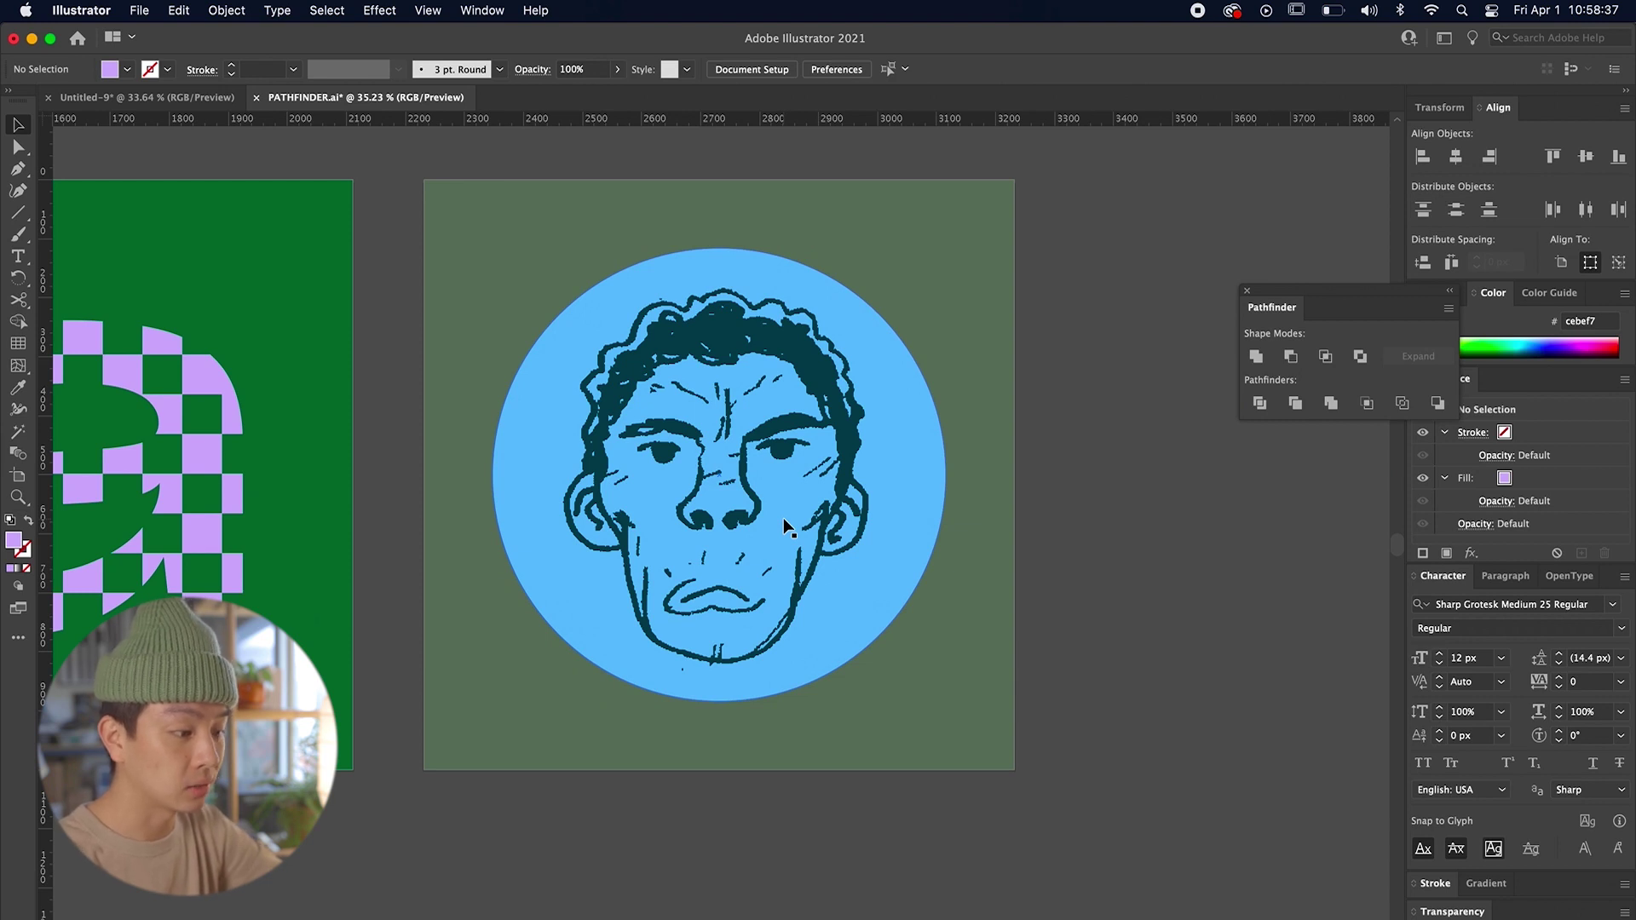
scroll(784, 519, up, 3)
drag(783, 520, 785, 556)
click(1035, 574)
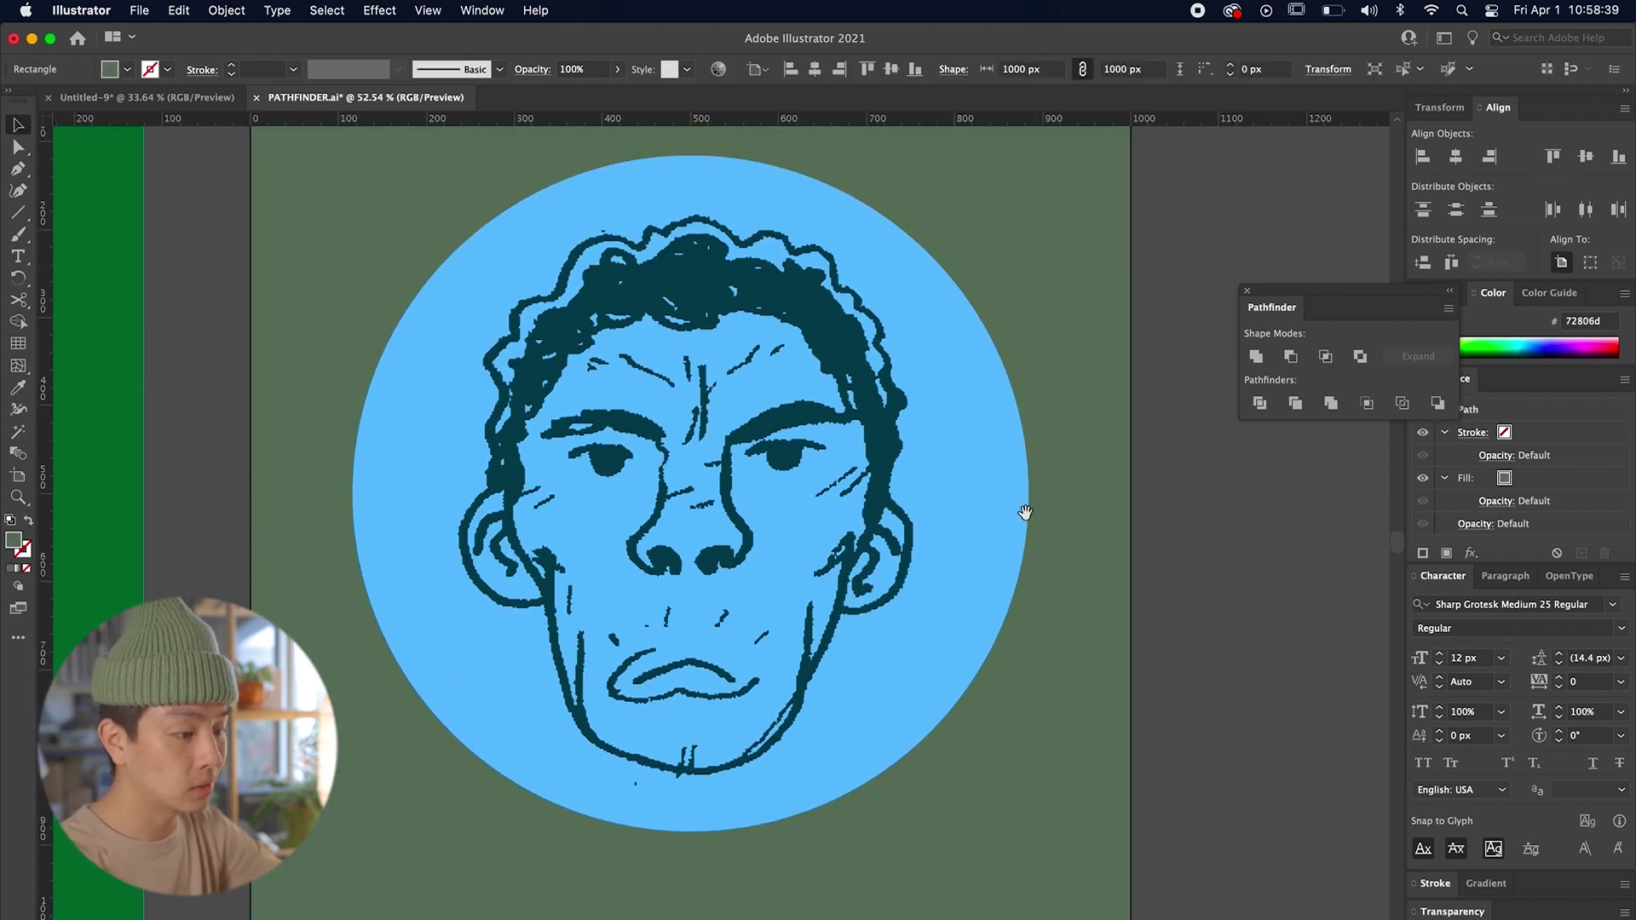
key(super+2)
Step: Divide the face drawing and its blue circle with Pathfinder and ungroup the resulting pieces
drag(1025, 516, 1092, 559)
scroll(1015, 523, down, 1)
key(super+a)
click(1105, 801)
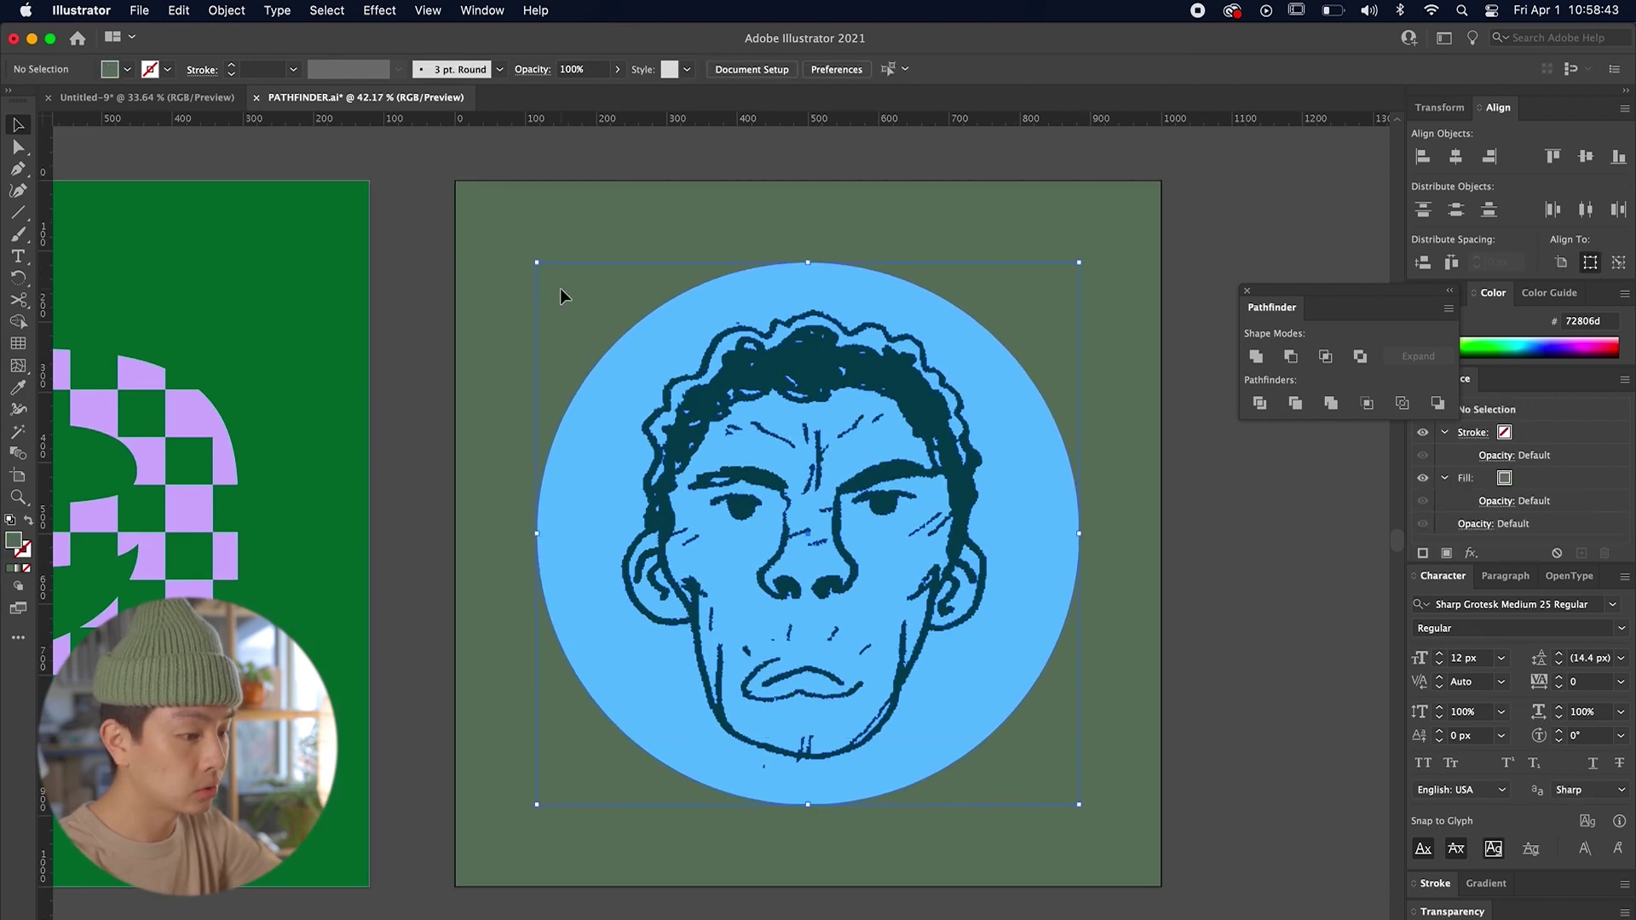
right_click(932, 467)
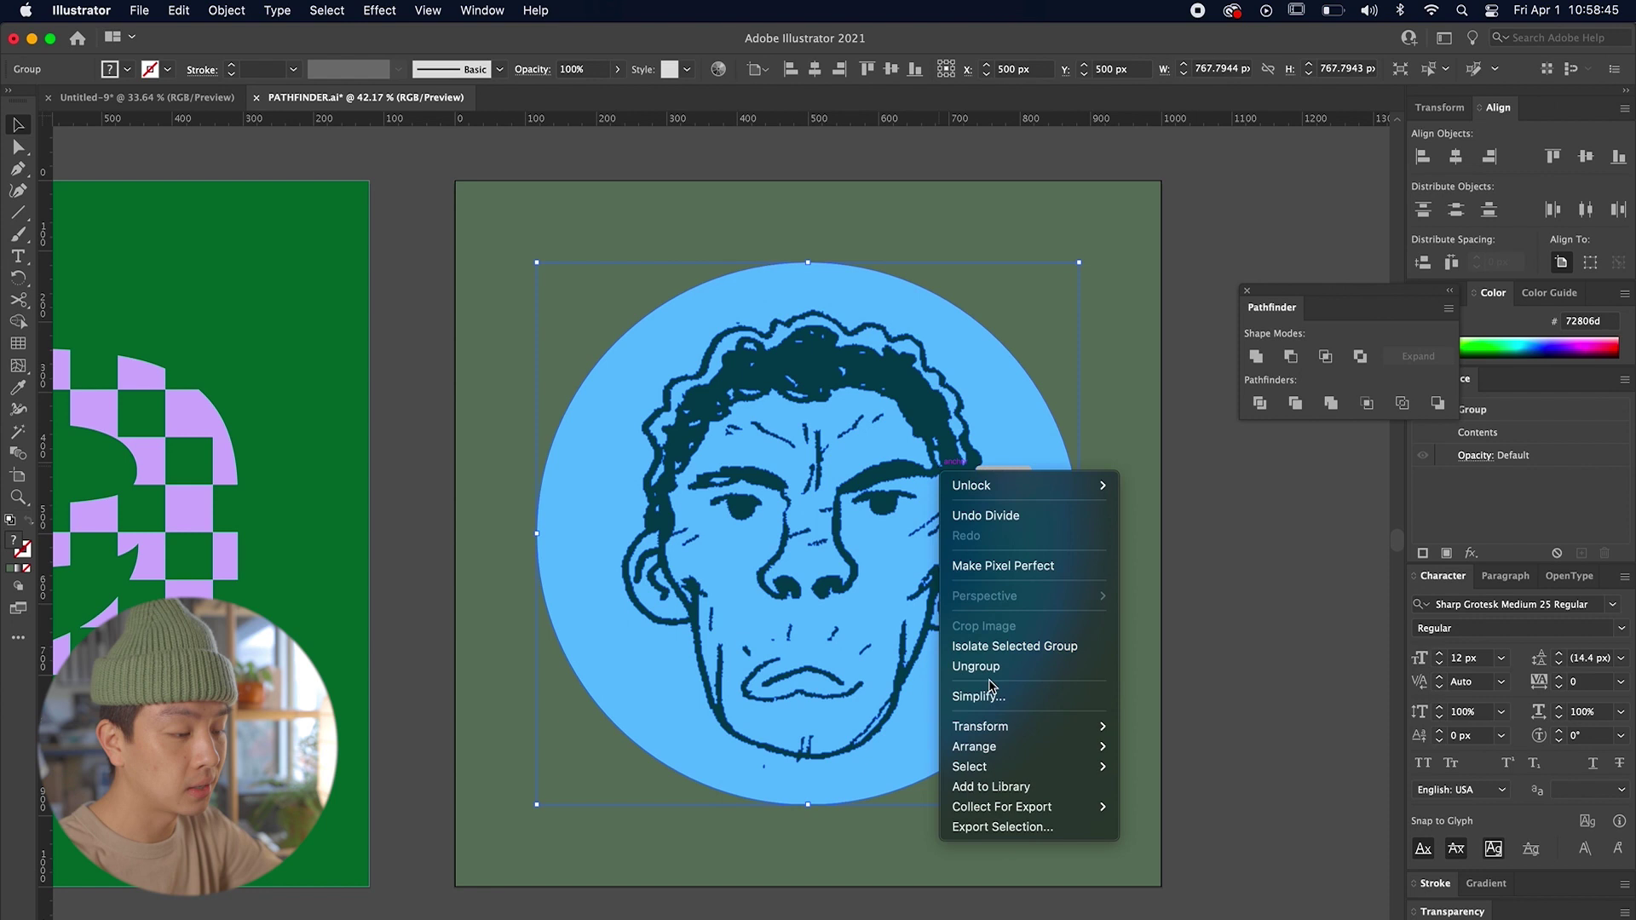
click(1103, 666)
click(1125, 672)
Step: Delete the part of the blue circle that lies outside the face outline
scroll(1126, 672, up, 2)
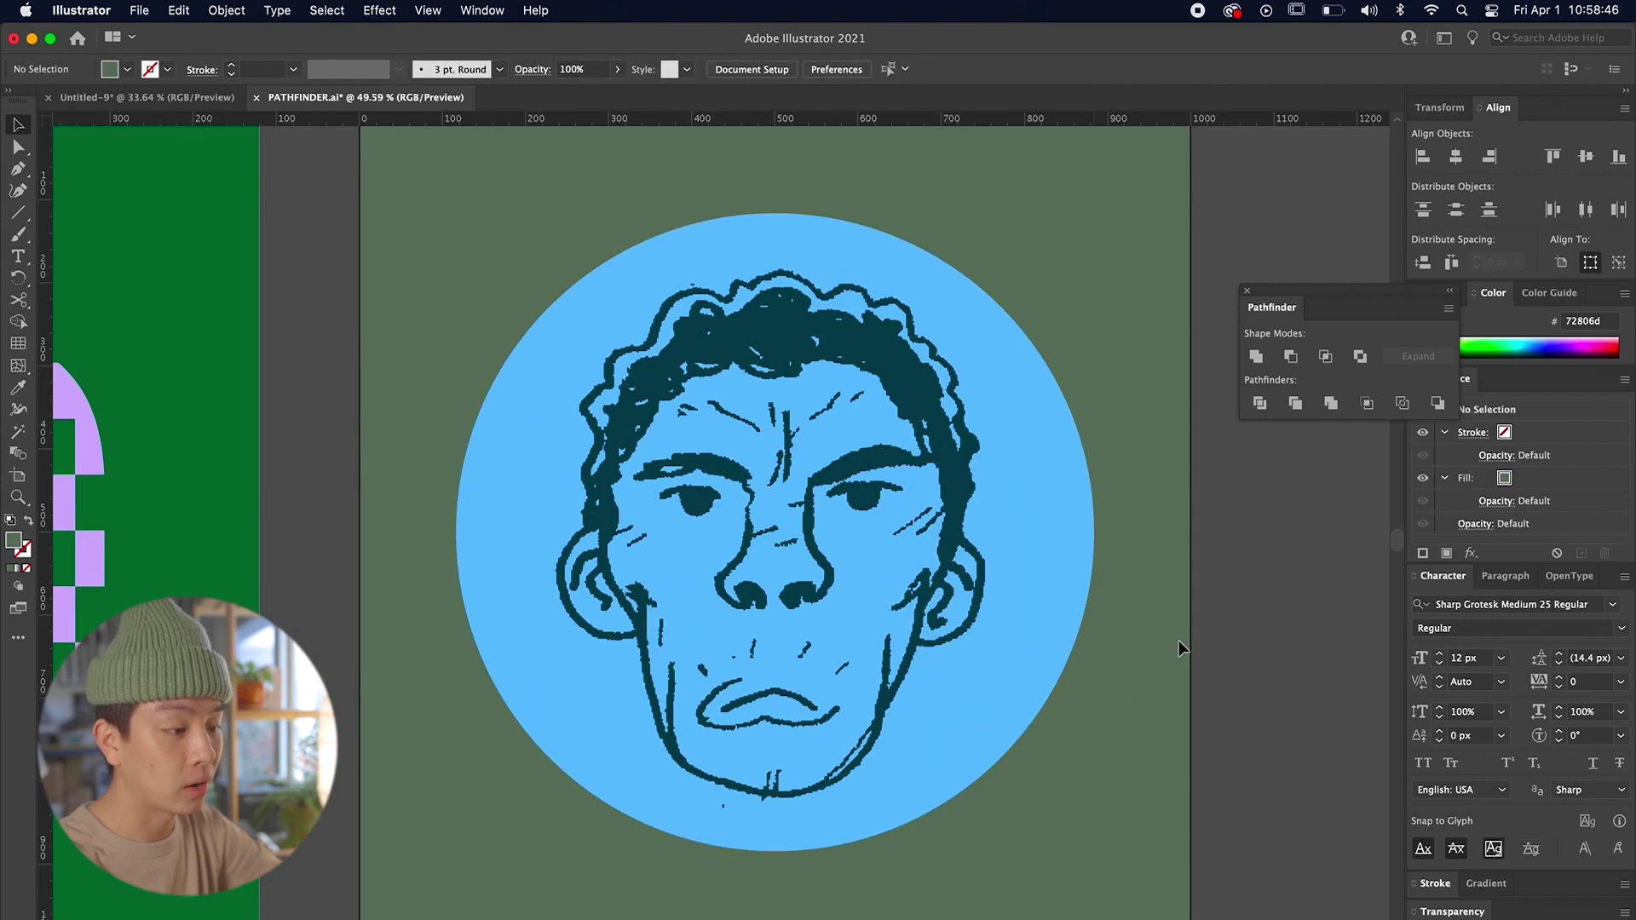
click(1057, 574)
key(Delete)
drag(988, 602, 992, 600)
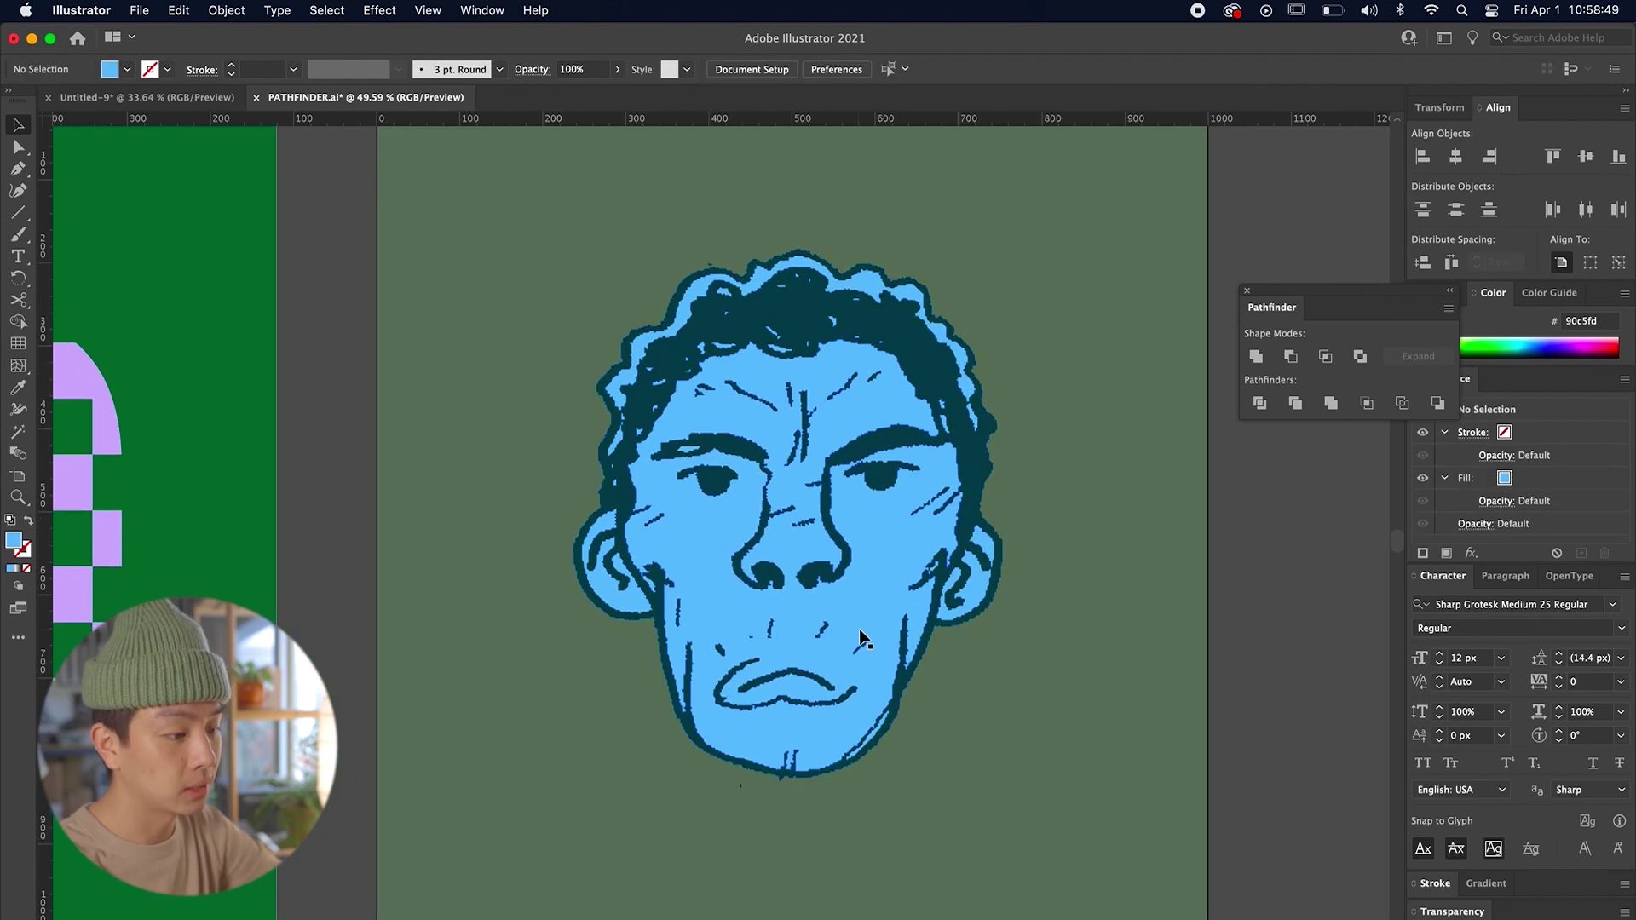
Step: Pull a separated blue piece out of the face drawing and undo each move
drag(643, 526, 488, 610)
key(super+z)
scroll(568, 563, up, 3)
drag(632, 597, 525, 625)
key(super+z)
Step: Select the blue skin pieces of the face and both ears and group them
drag(940, 601, 654, 558)
shift+click(553, 463)
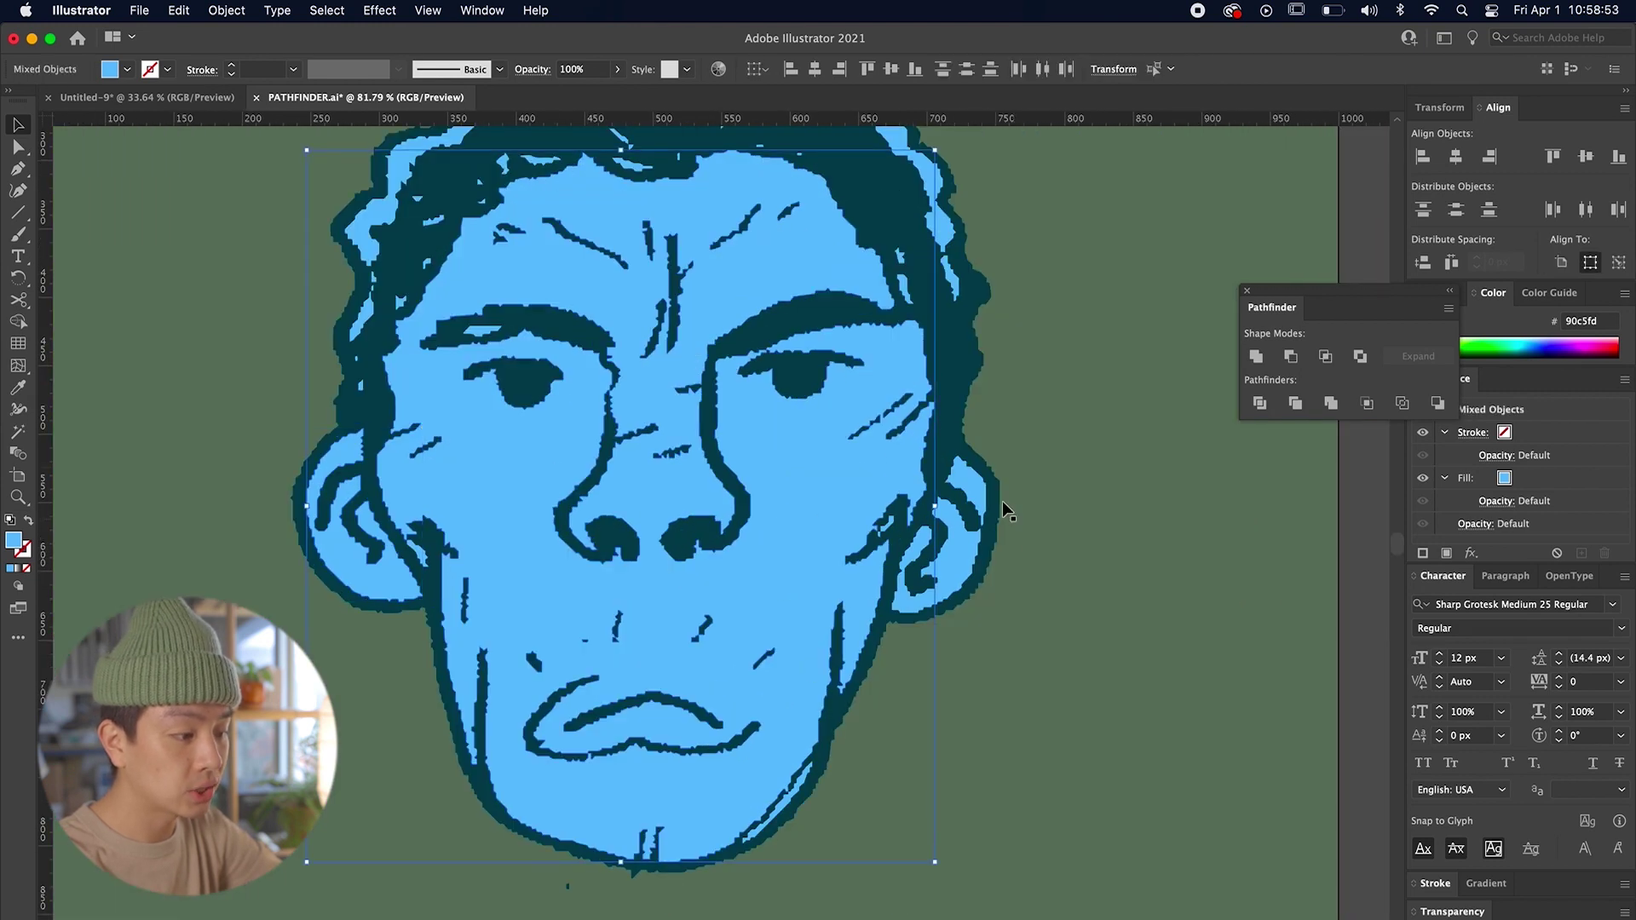
drag(954, 548, 879, 603)
key(super+z)
scroll(832, 777, up, 2)
scroll(831, 777, up, 5)
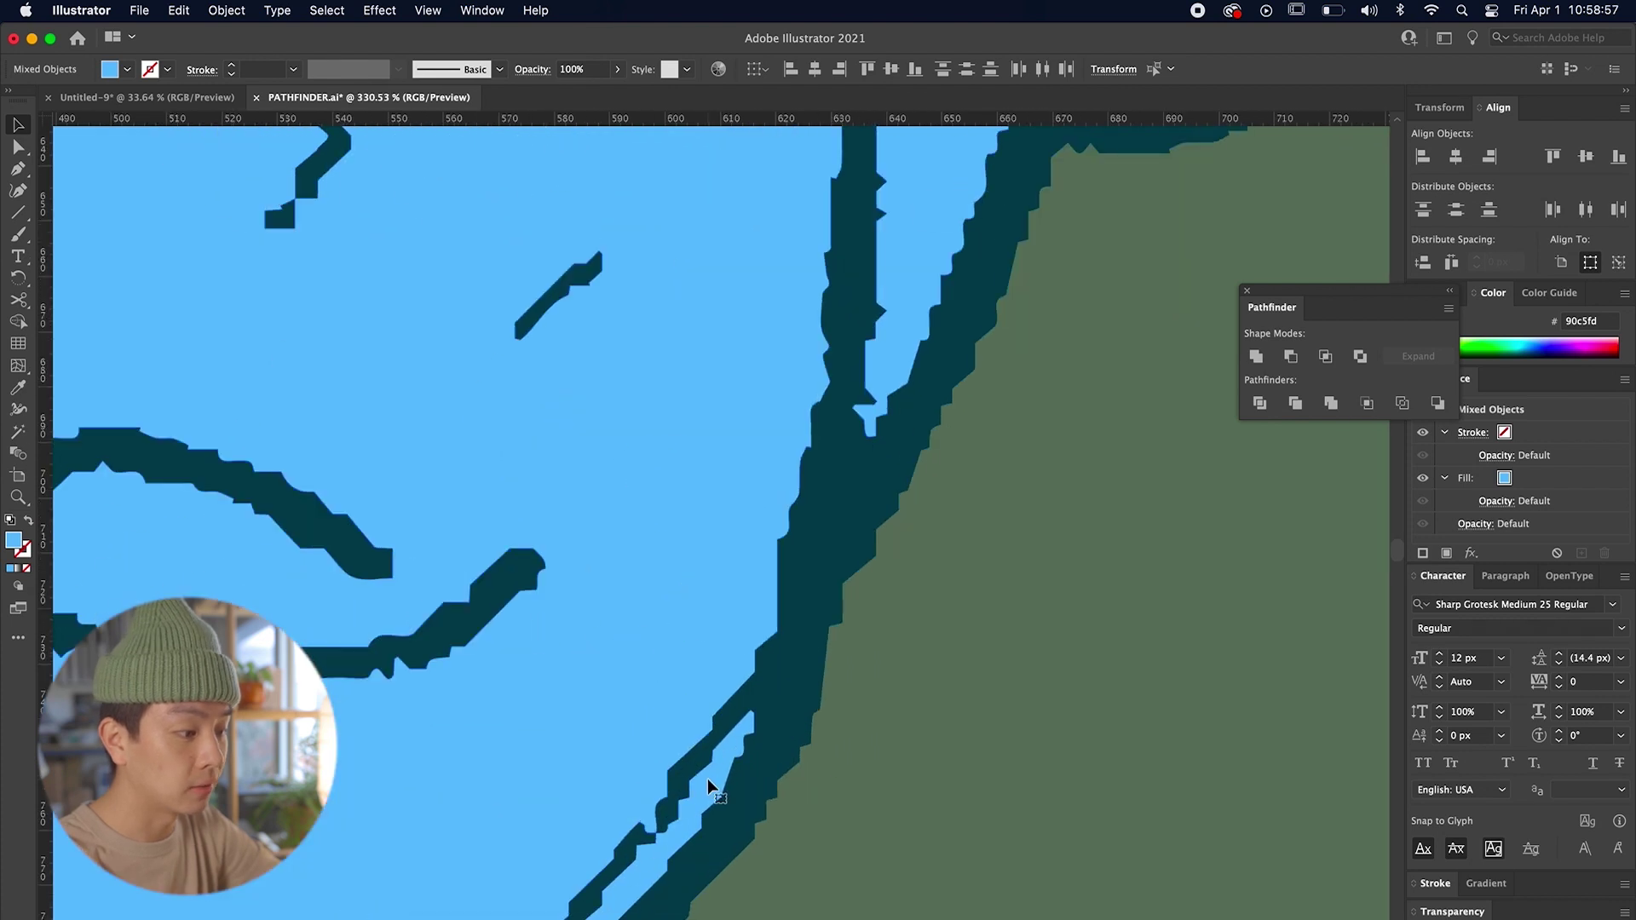
scroll(707, 779, down, 8)
key(super+g)
drag(688, 646, 761, 618)
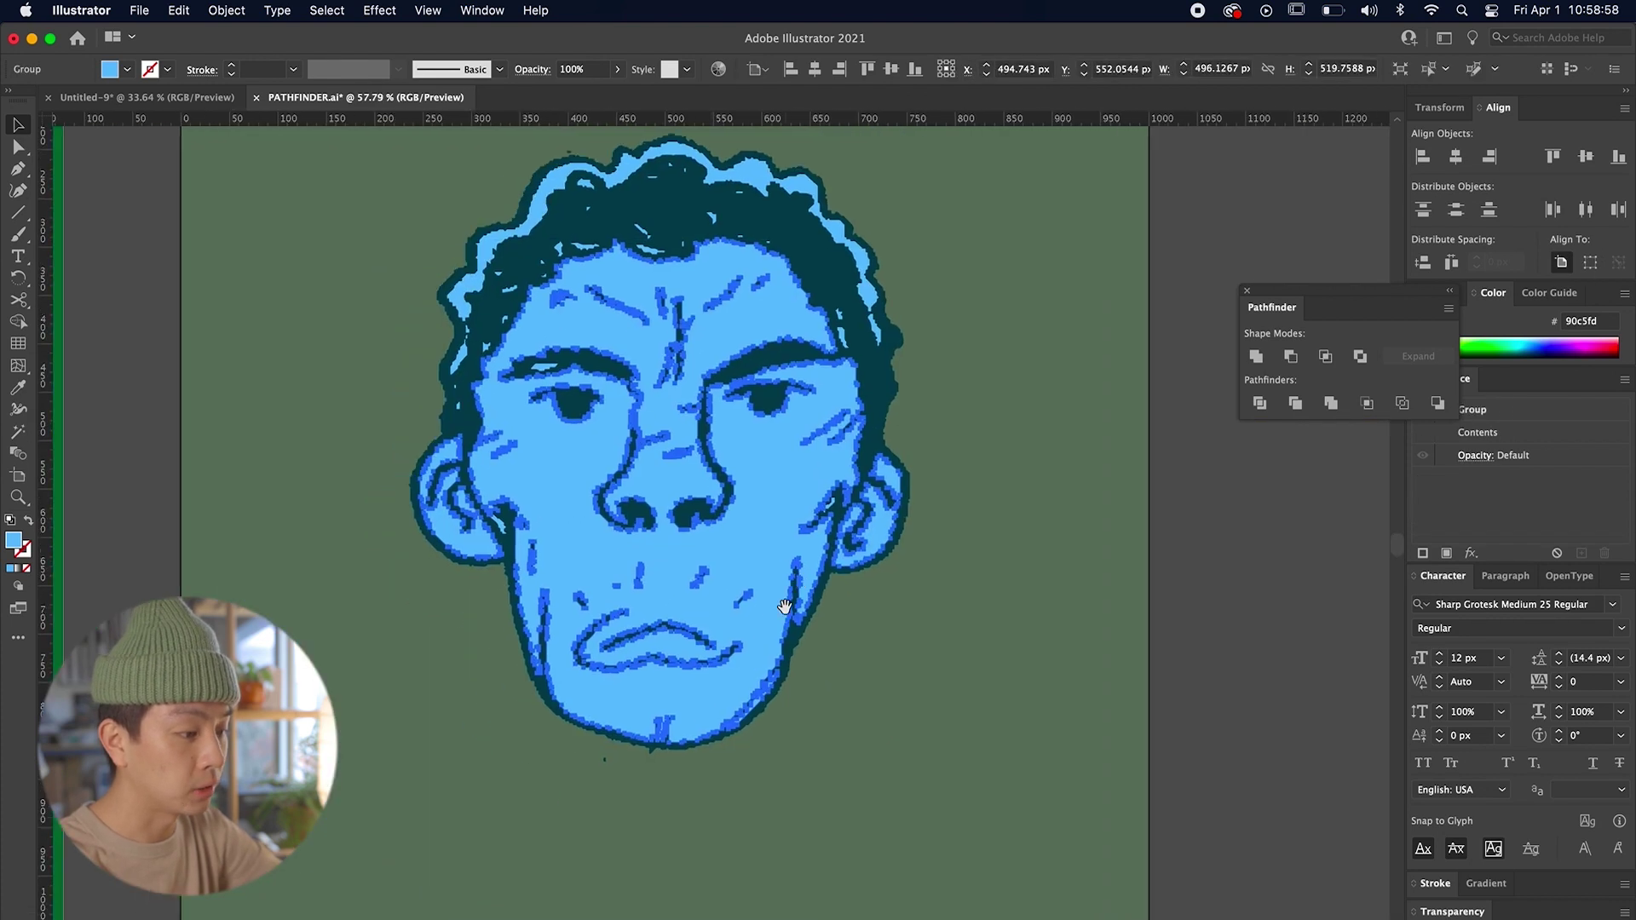
Step: Recolor the fill of the grouped face skin, trying a teal green swatch and finishing with an orange one
click(127, 69)
click(80, 101)
click(101, 100)
click(114, 113)
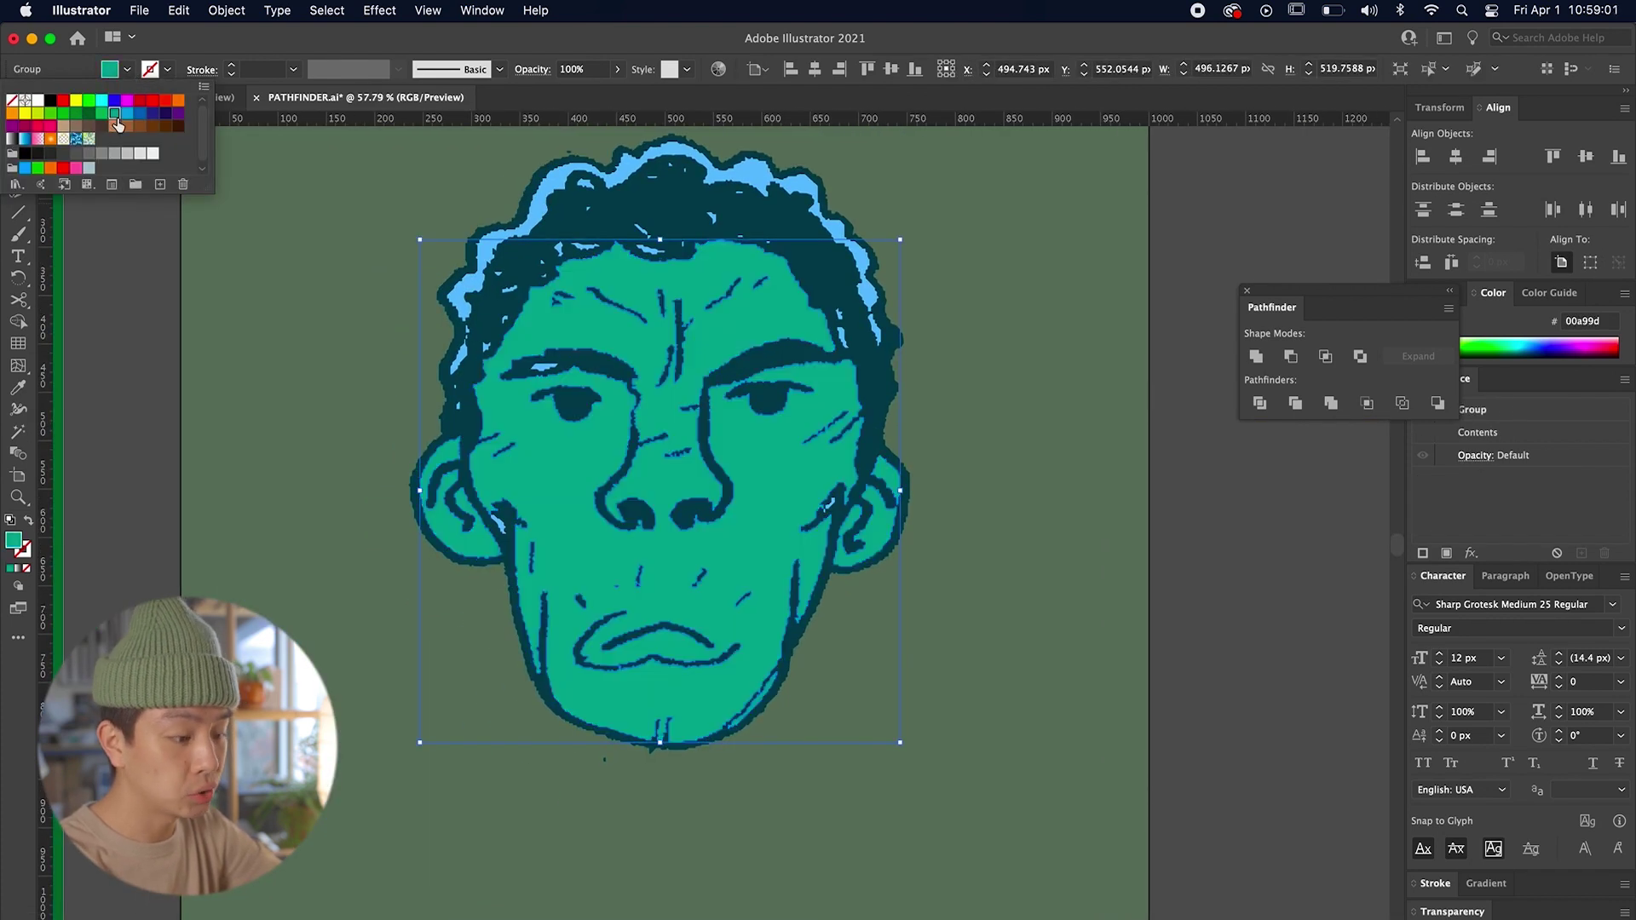
click(163, 104)
click(178, 102)
click(263, 324)
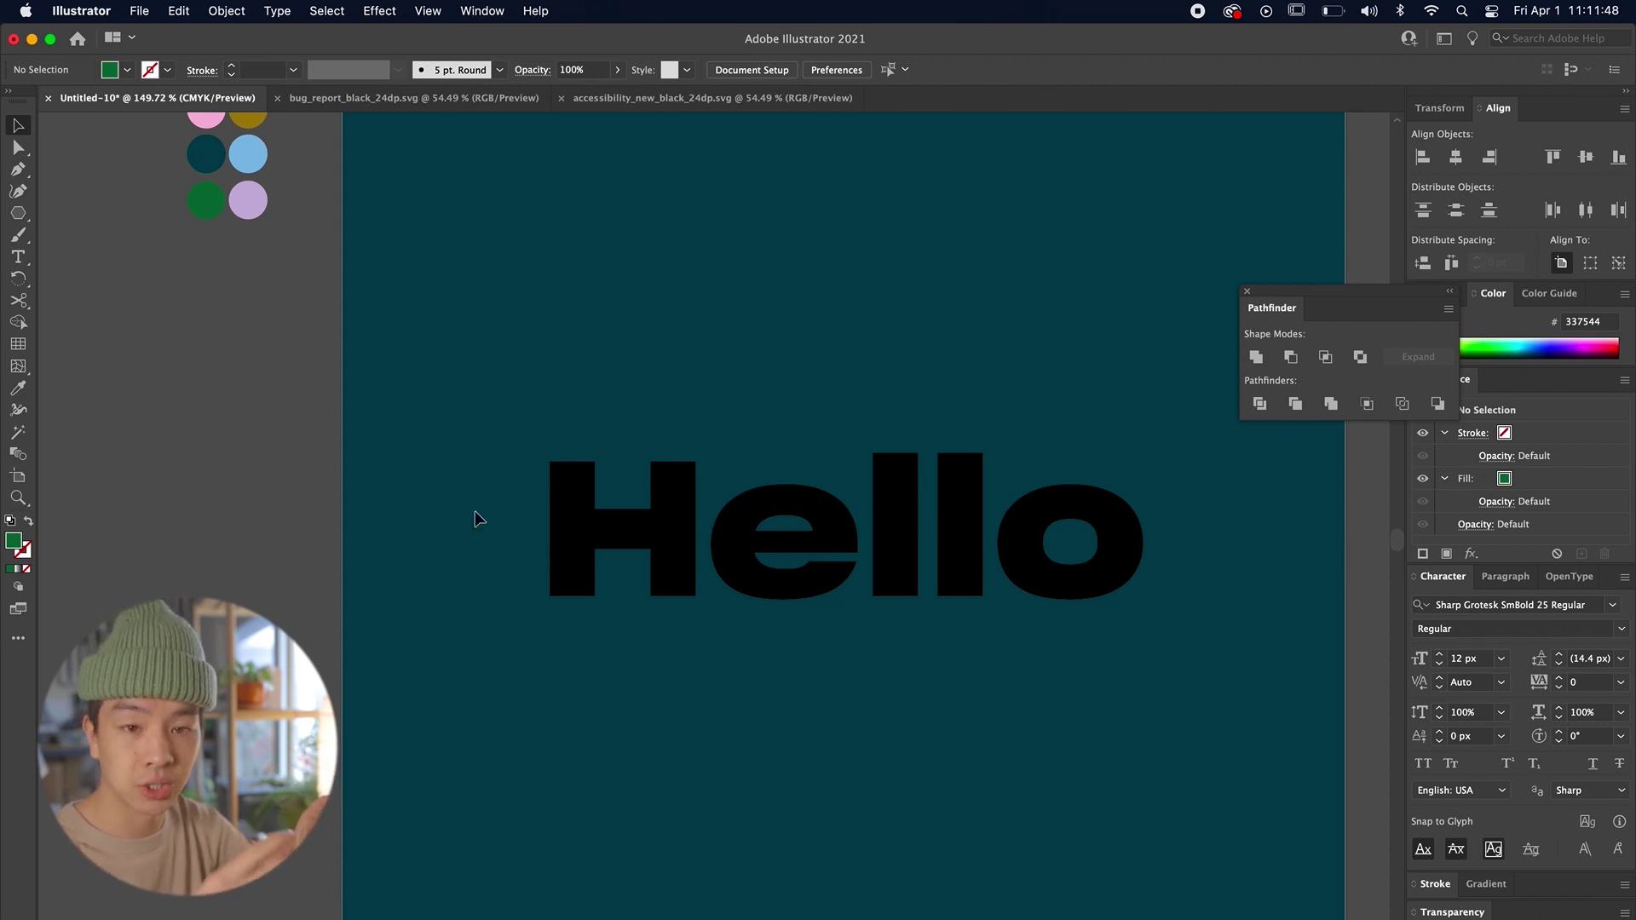
Step: Select the black Hello lettering and look up the Make command for compound paths
scroll(859, 585, right, 3)
scroll(836, 733, up, 3)
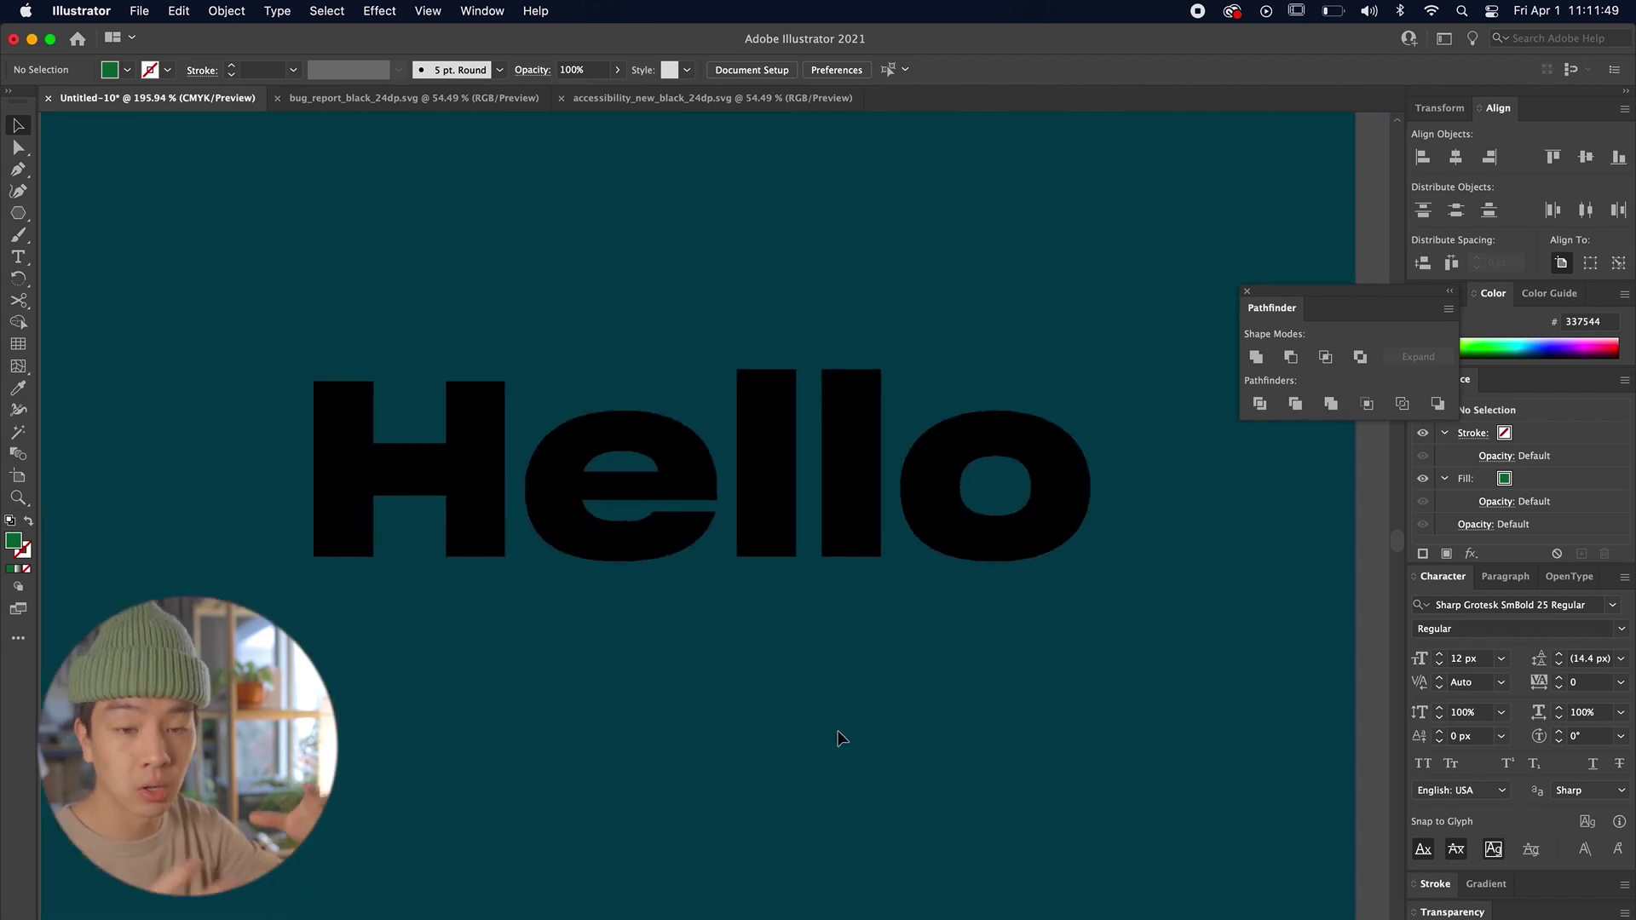
click(844, 545)
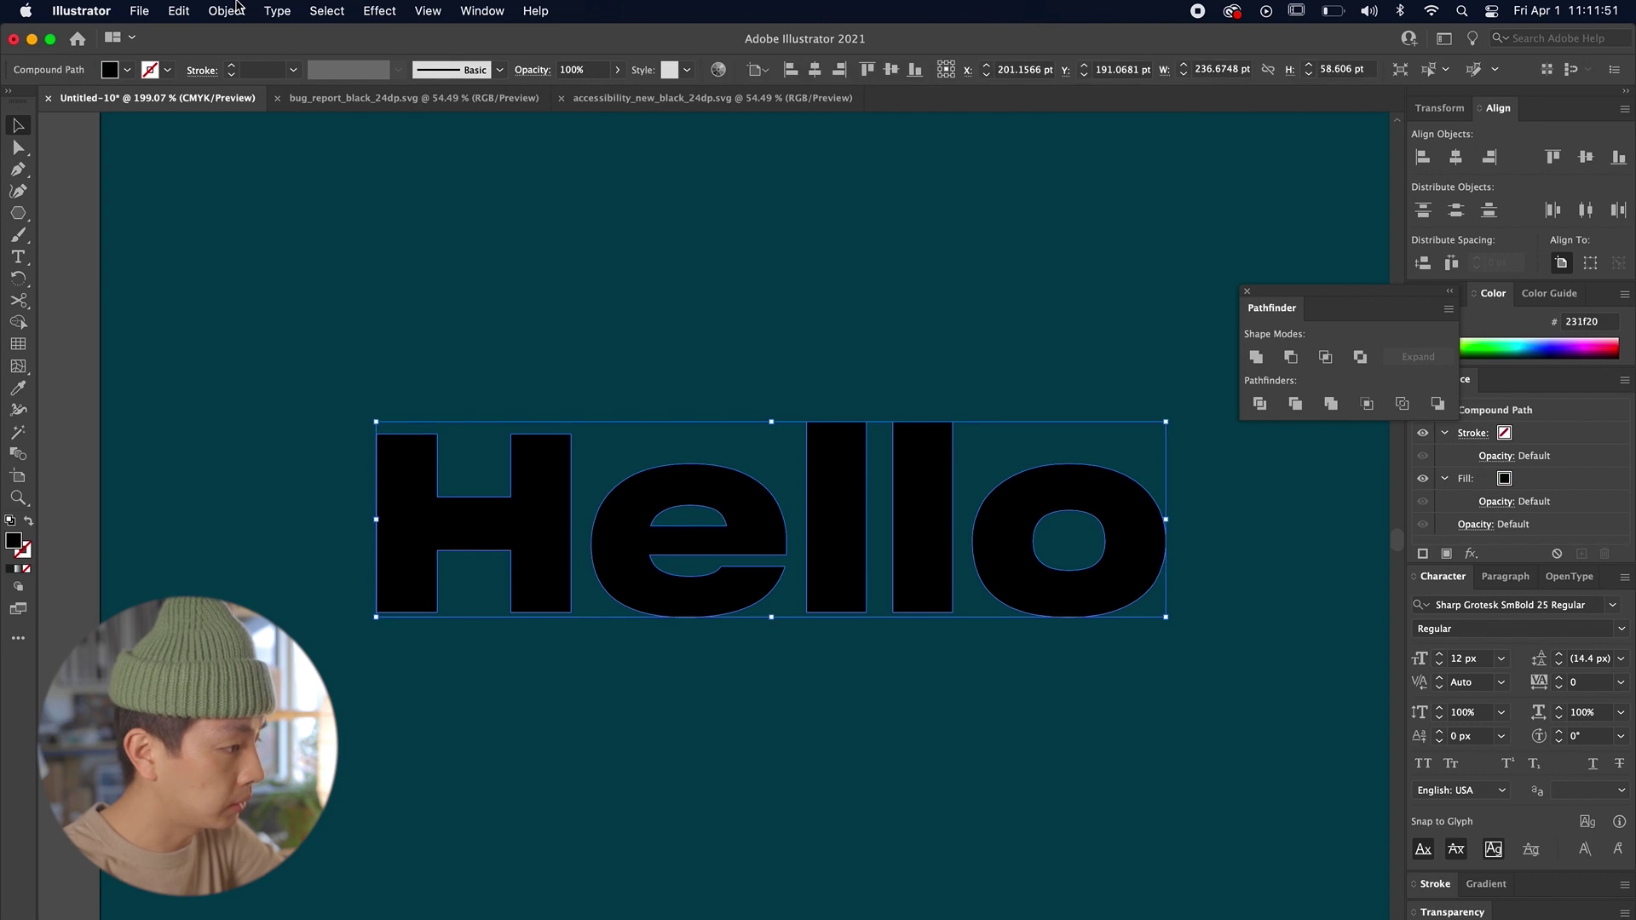
click(230, 10)
click(277, 11)
click(683, 622)
click(723, 559)
click(230, 10)
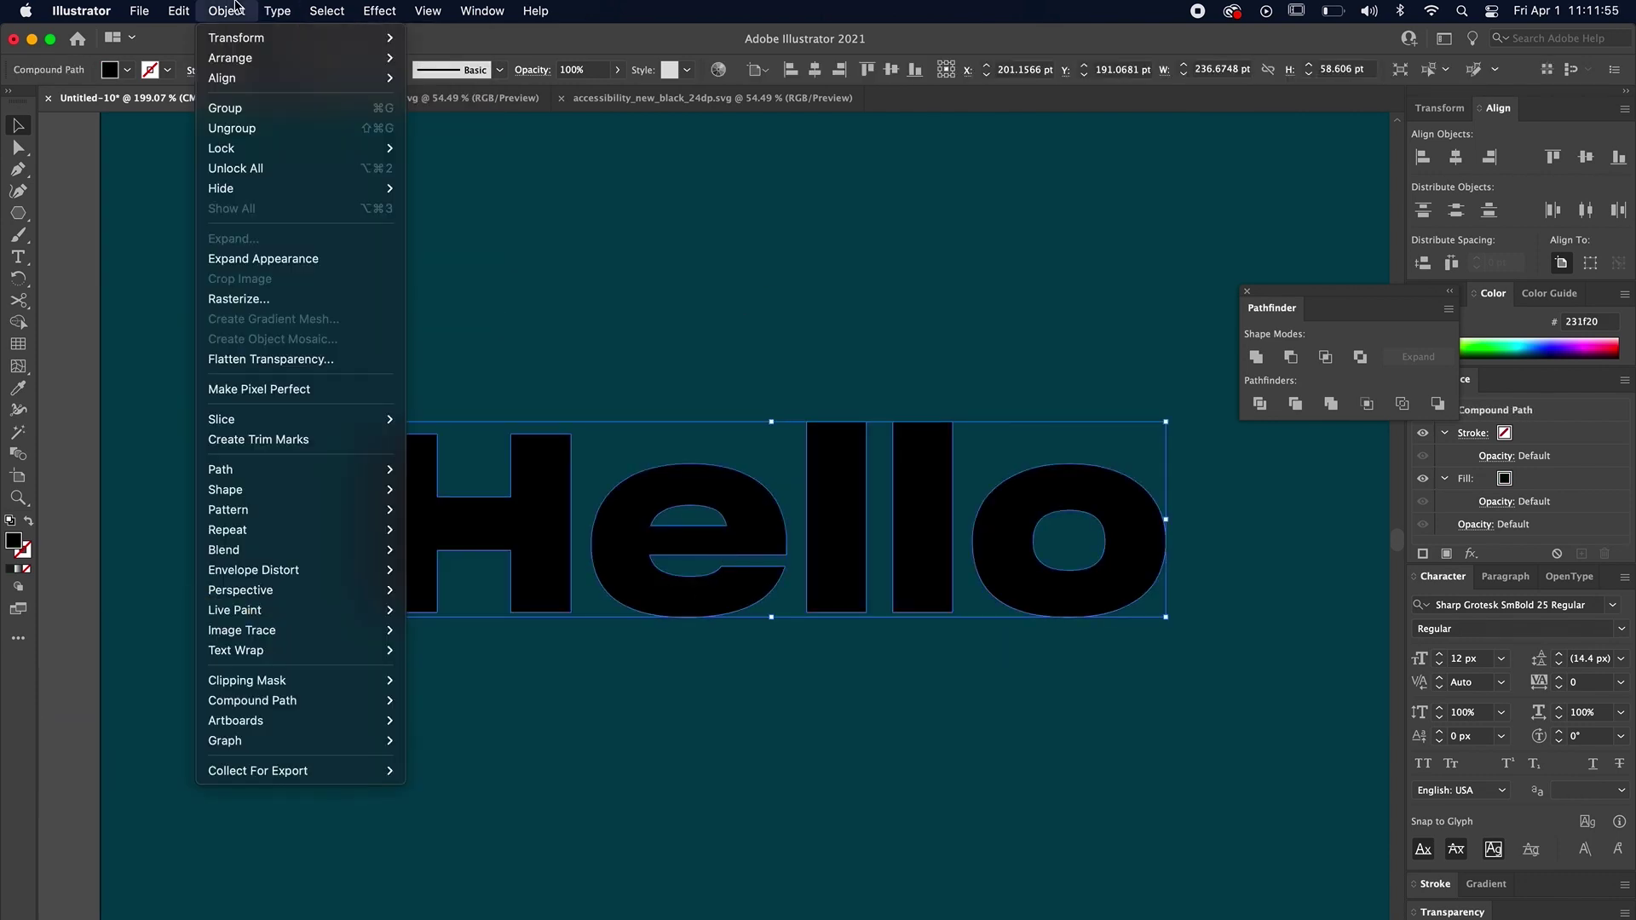
mouse_move(383, 701)
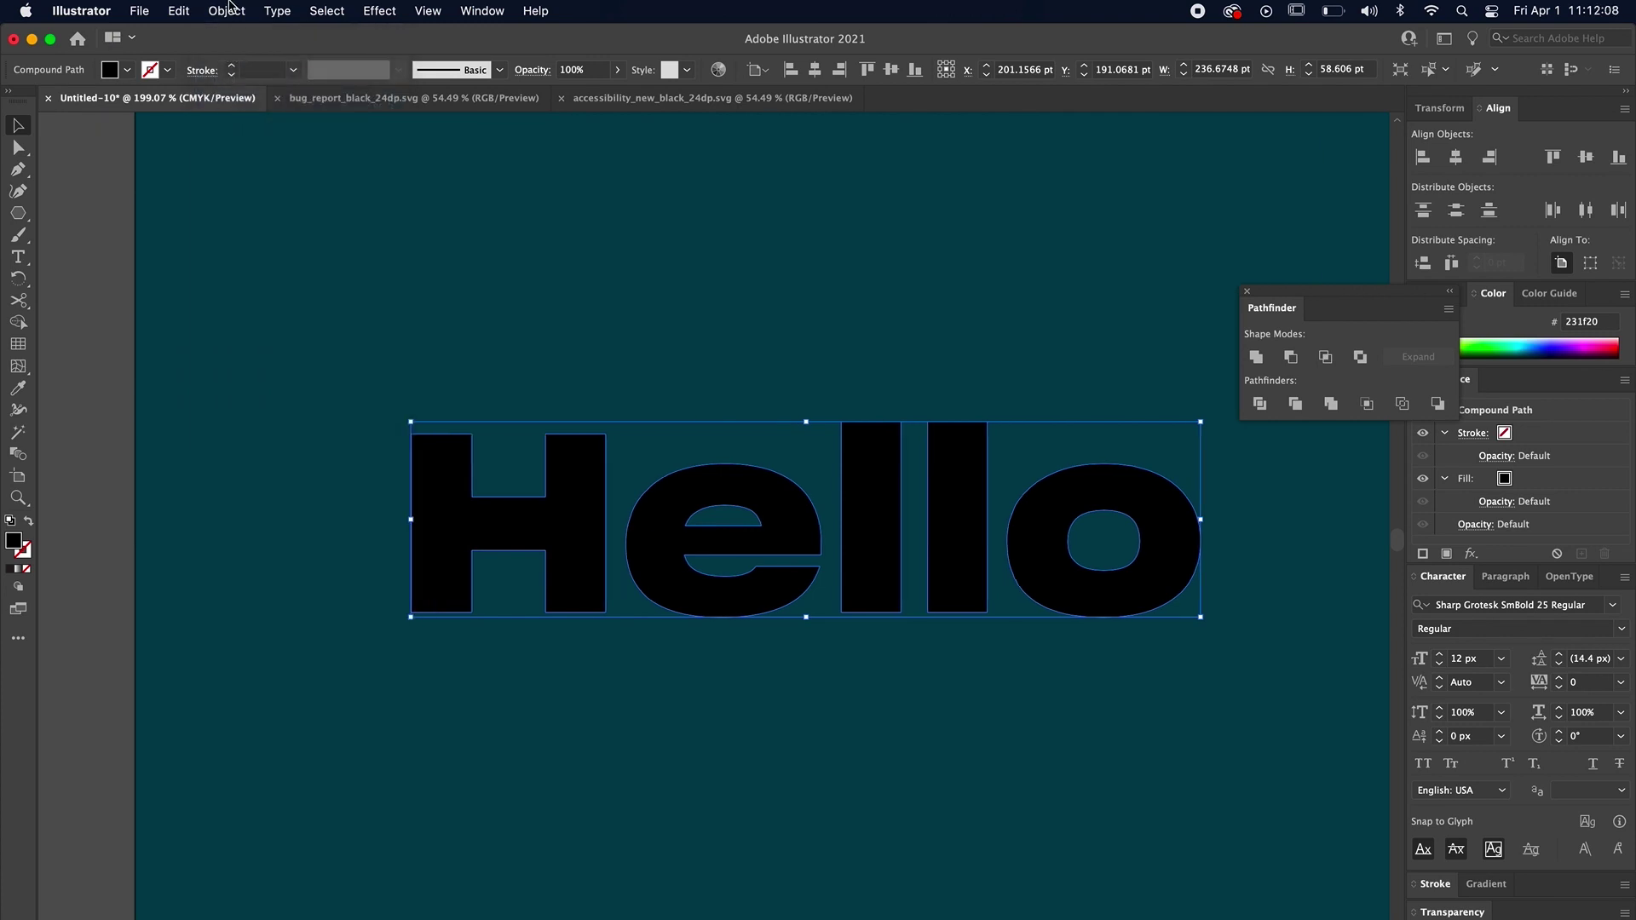
Step: Offset the path of the Hello lettering by 6 pt with Miter joins, previewing smaller and larger offsets before applying it
click(227, 10)
mouse_move(247, 475)
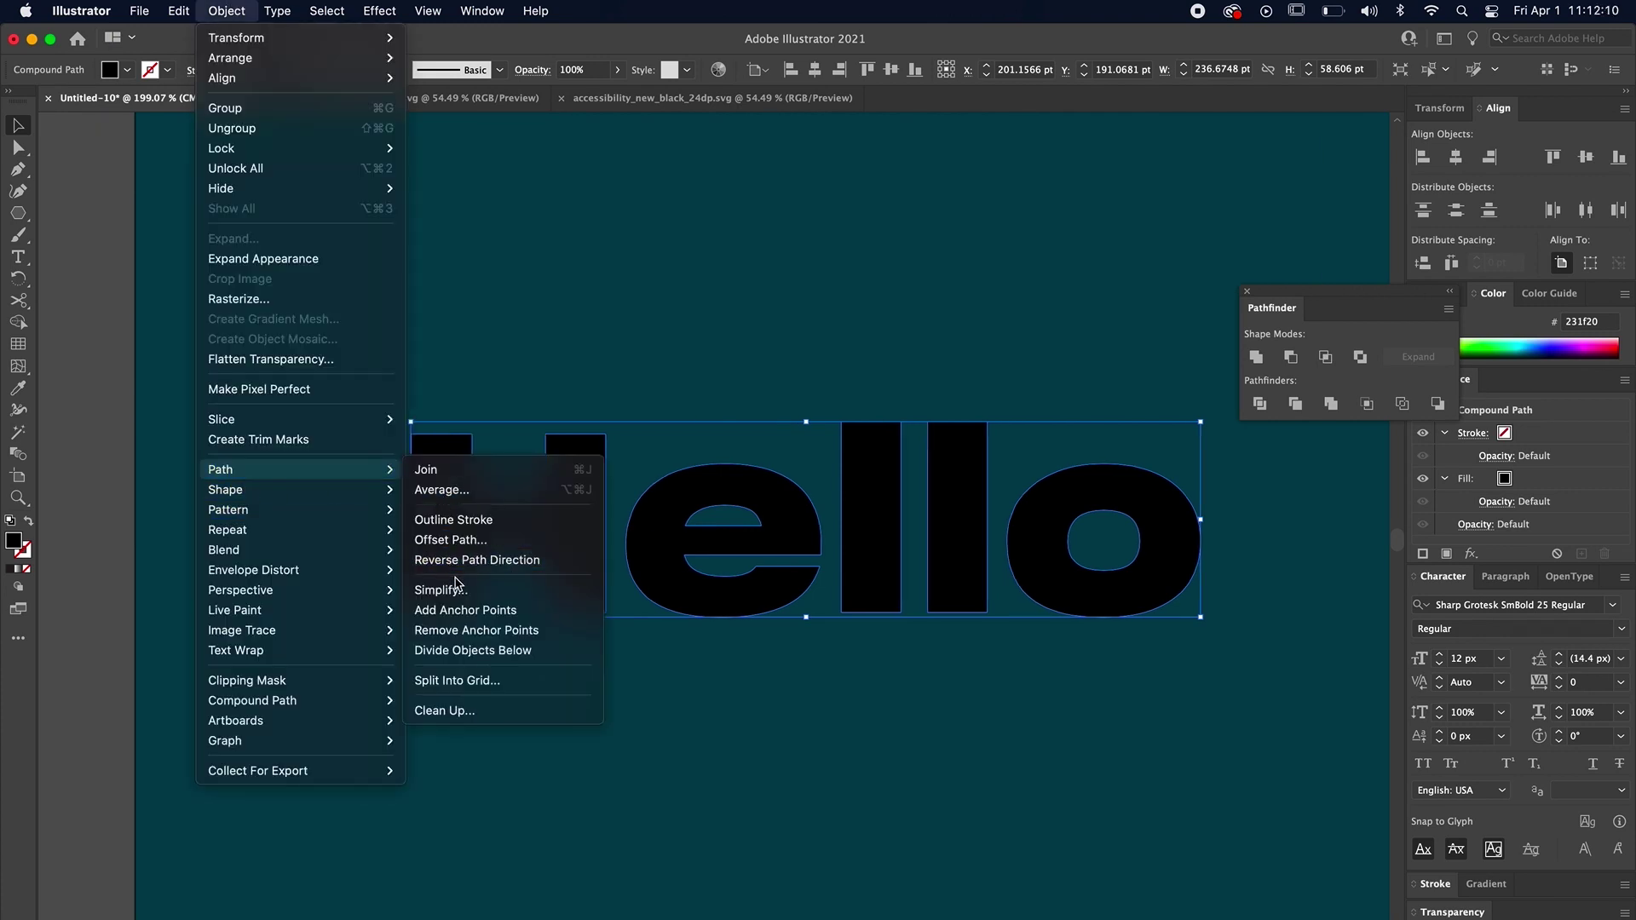
click(451, 540)
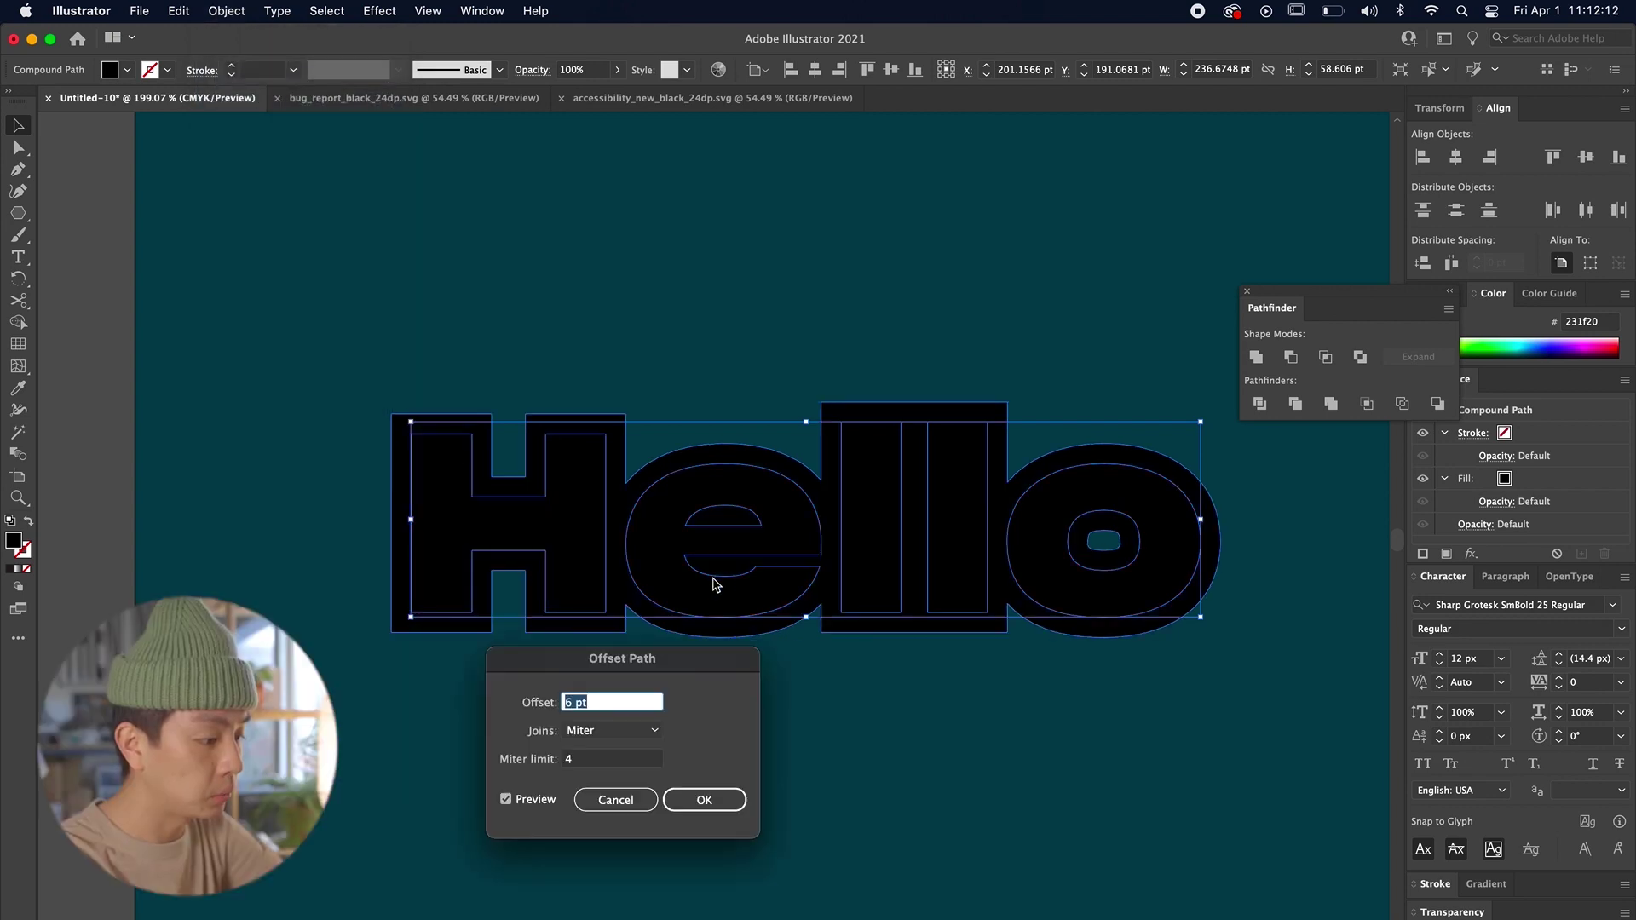
key(Down)
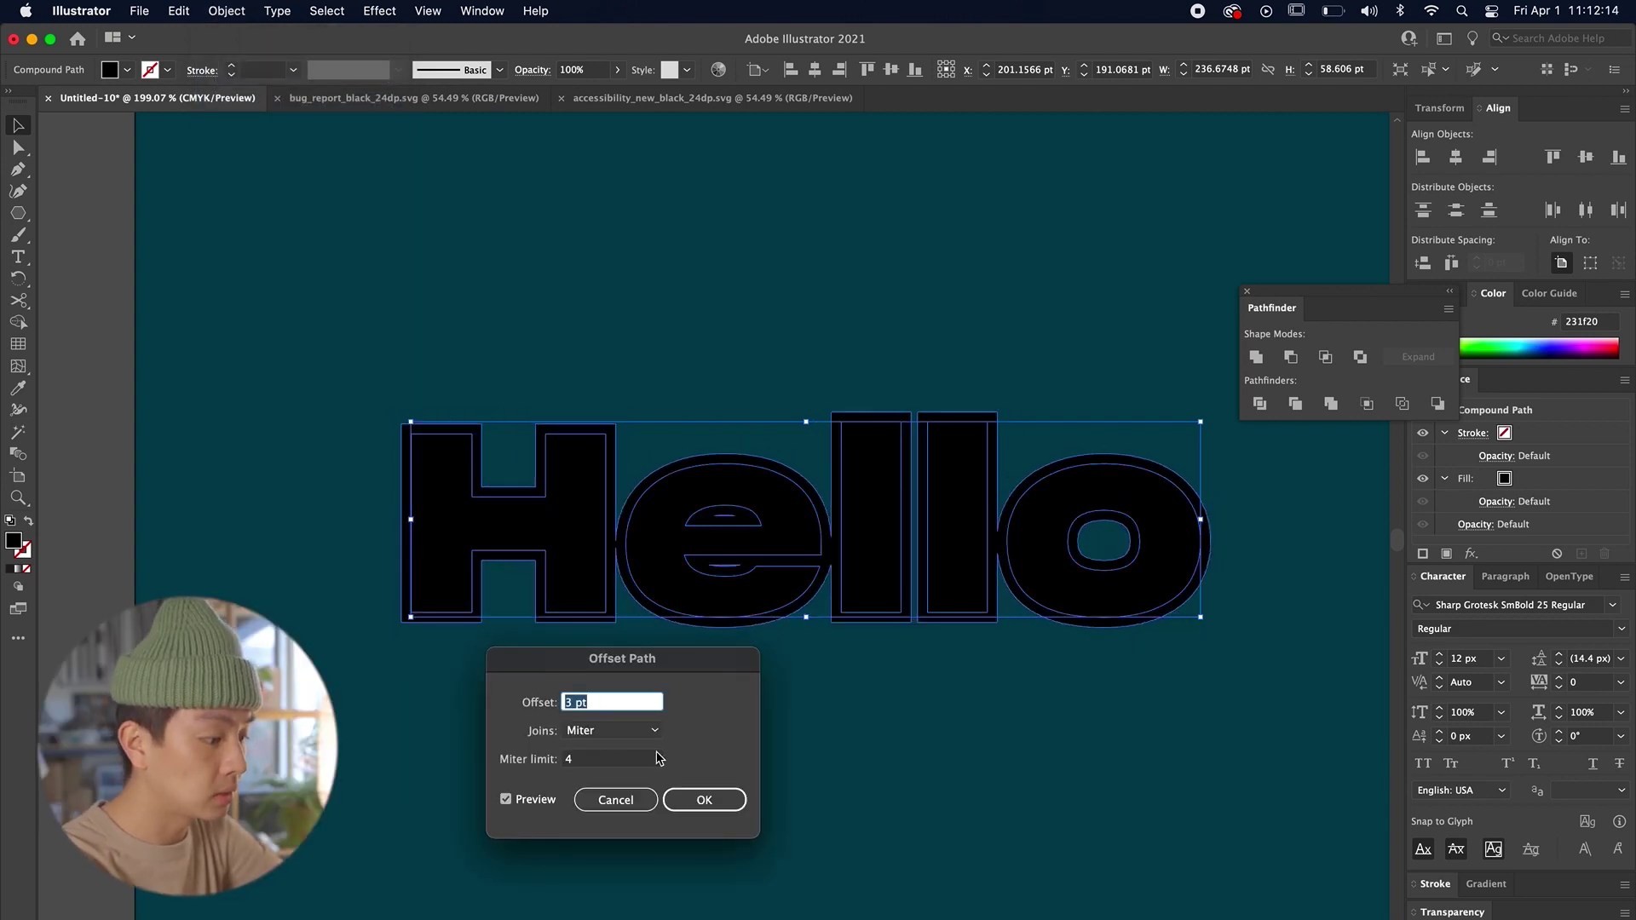
key(Up)
key(Up)
key(Up)
key(Up)
key(Up)
key(Up)
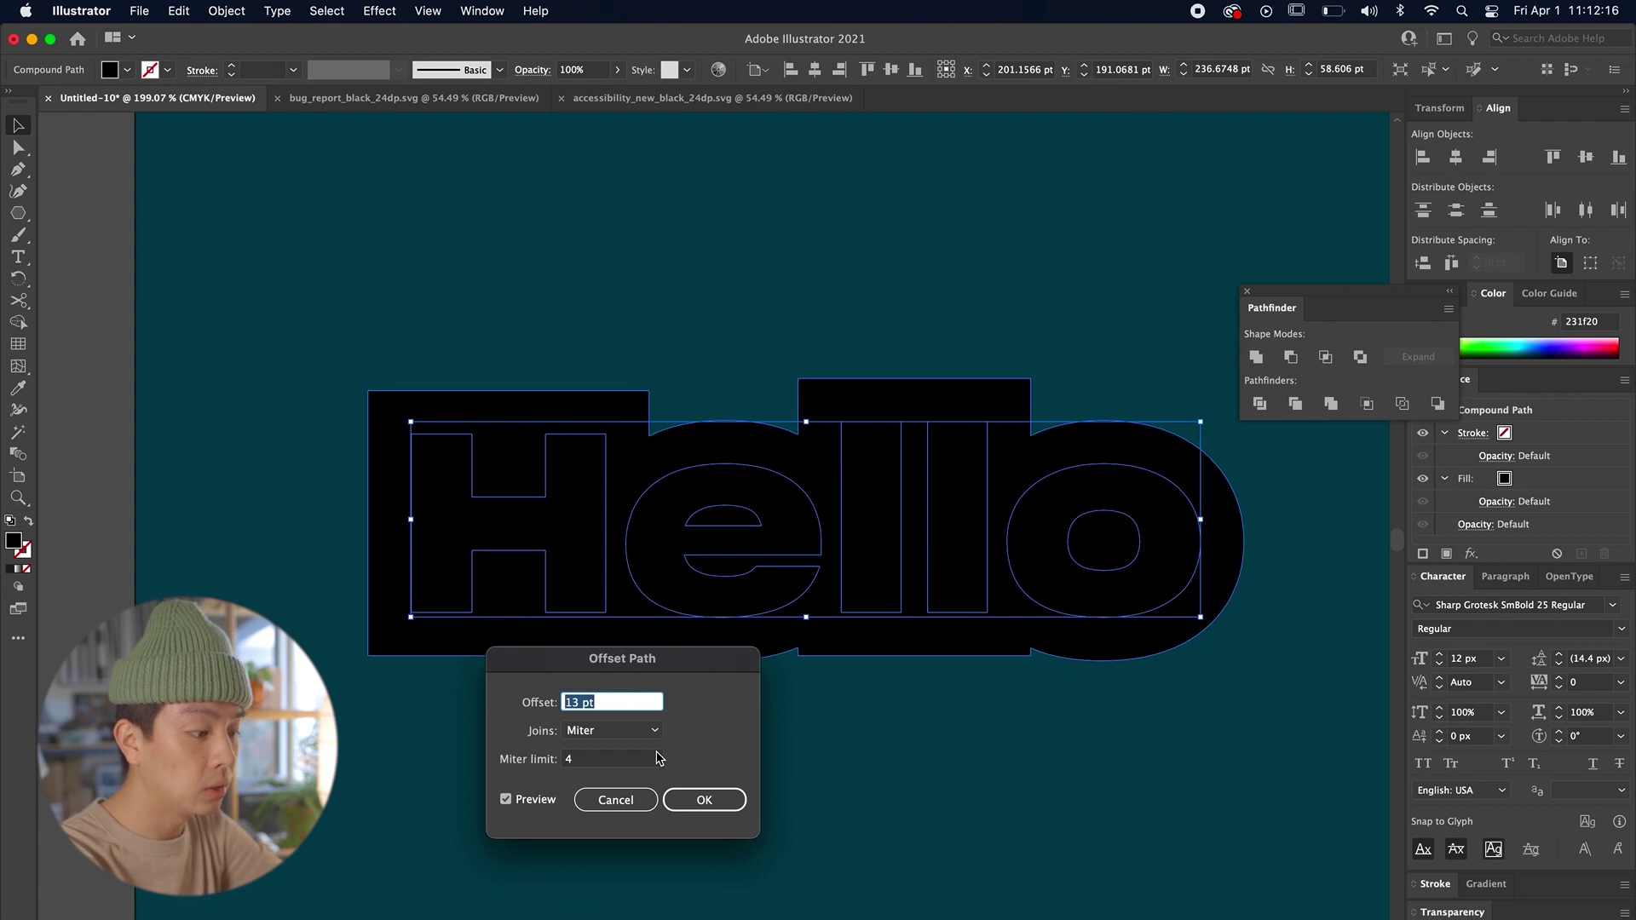
key(Down)
key(Down)
key(Down)
key(Down)
key(Down)
key(Down)
key(Down)
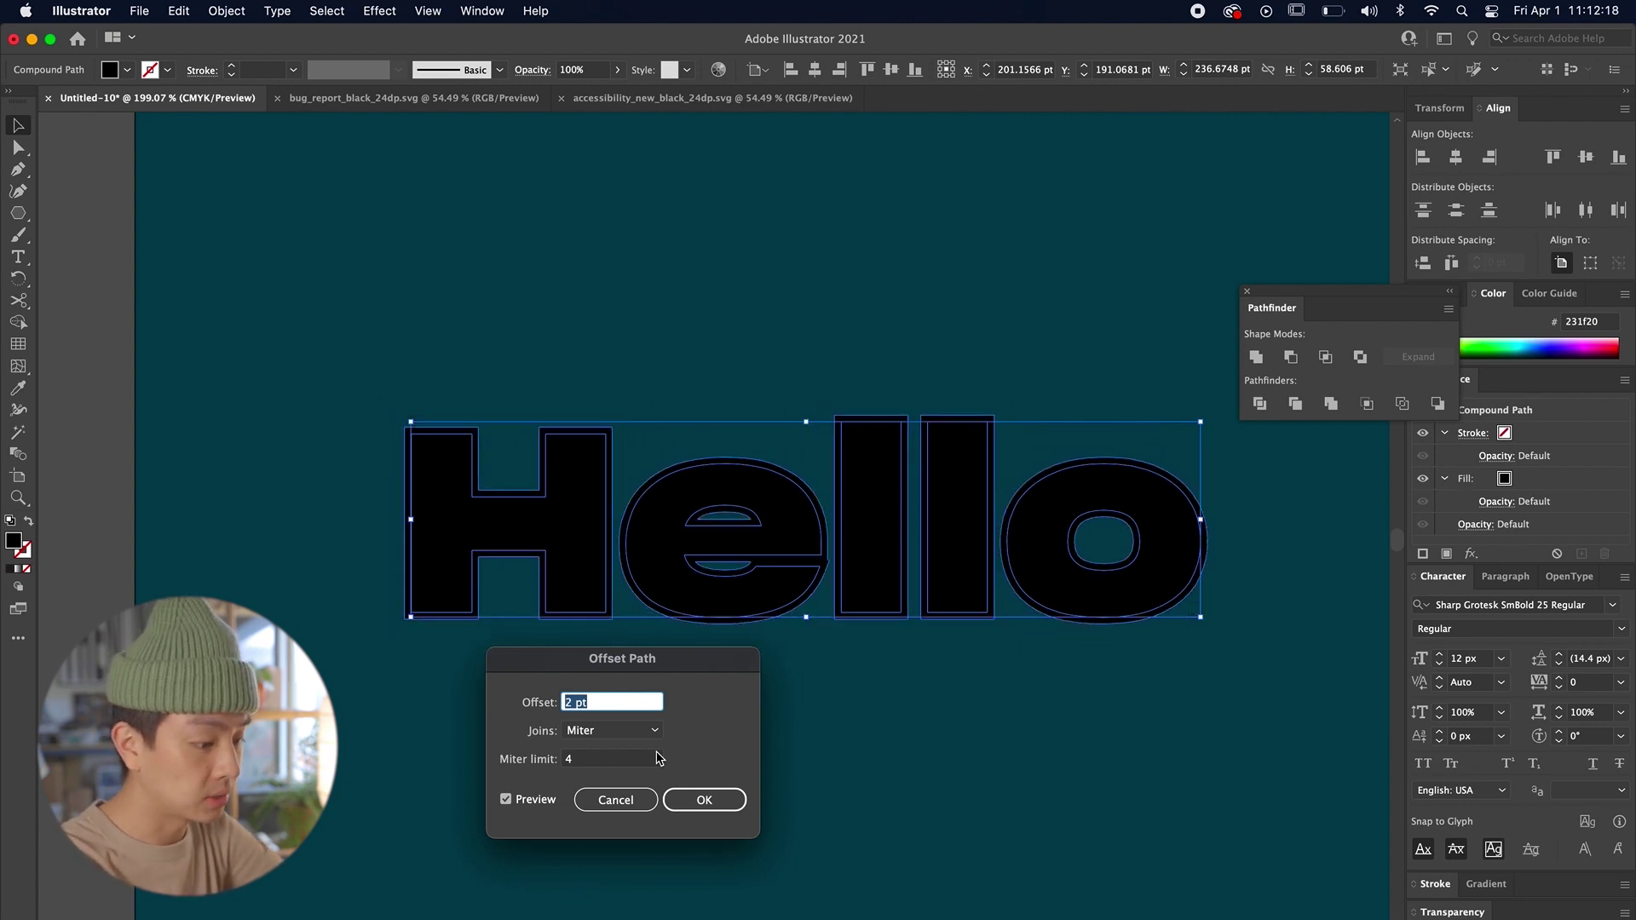
key(Down)
key(Down)
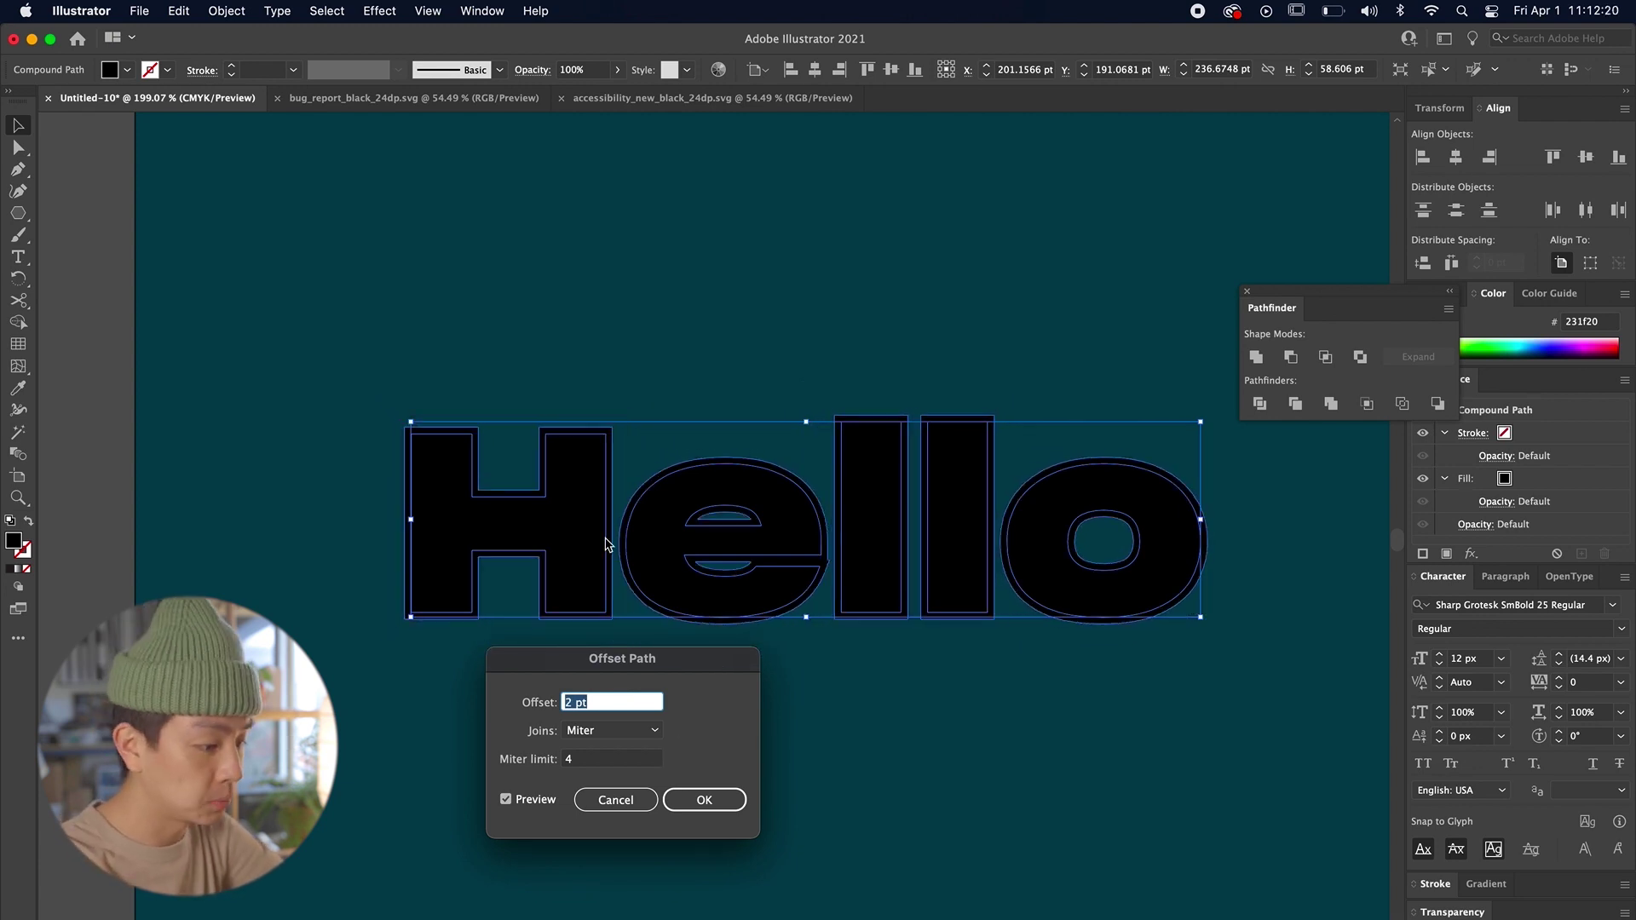
key(Up)
key(Up)
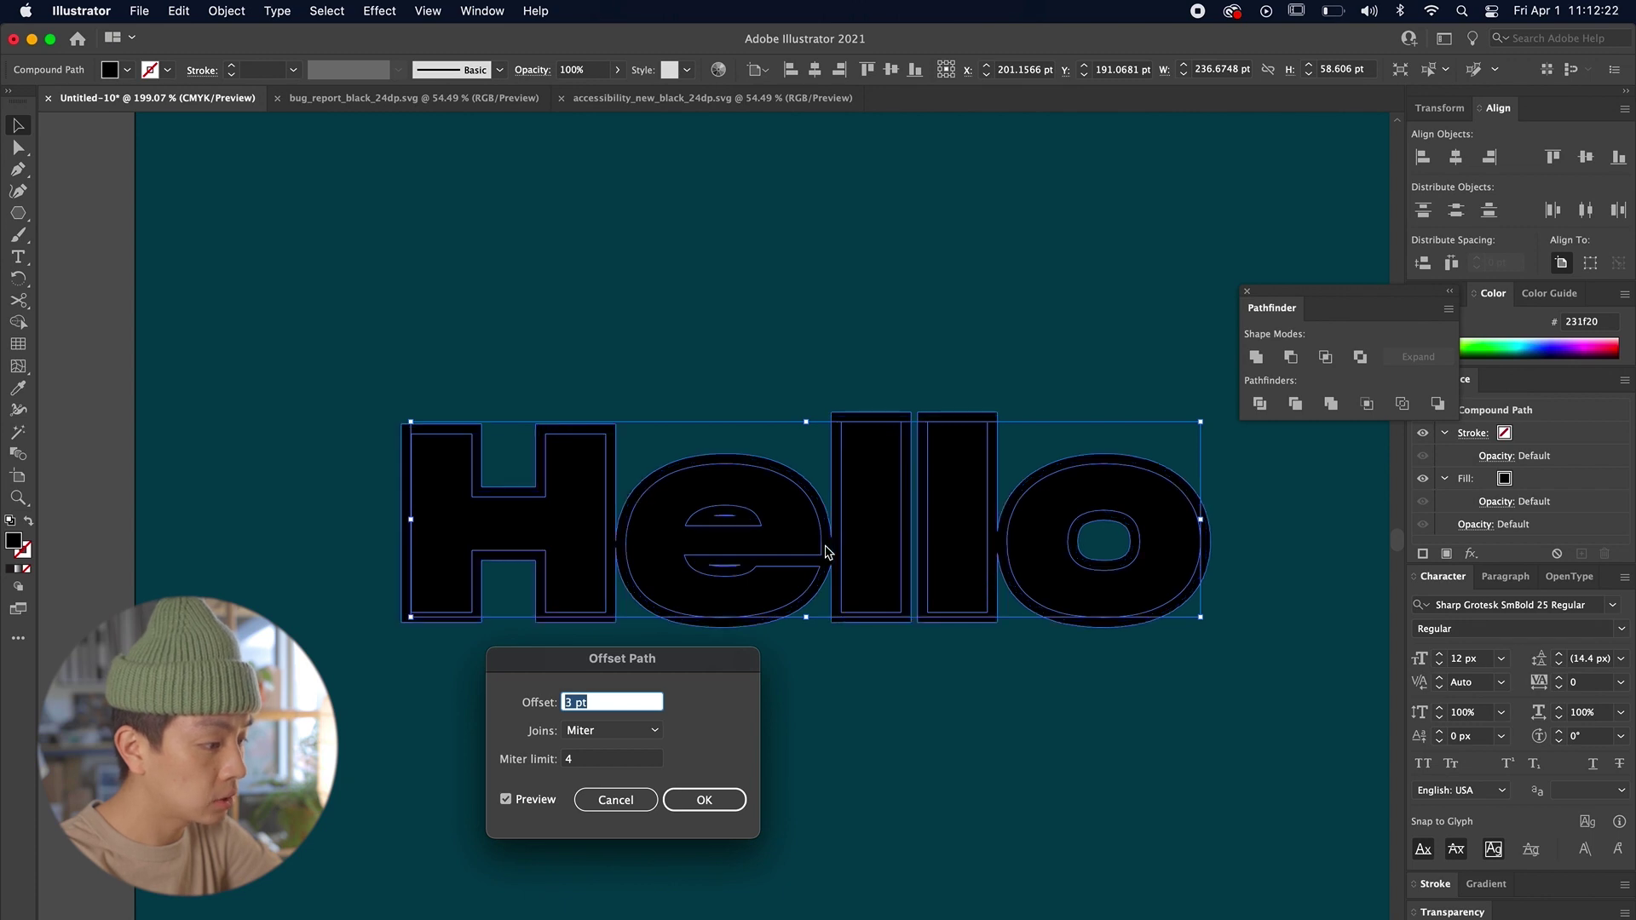
key(Up)
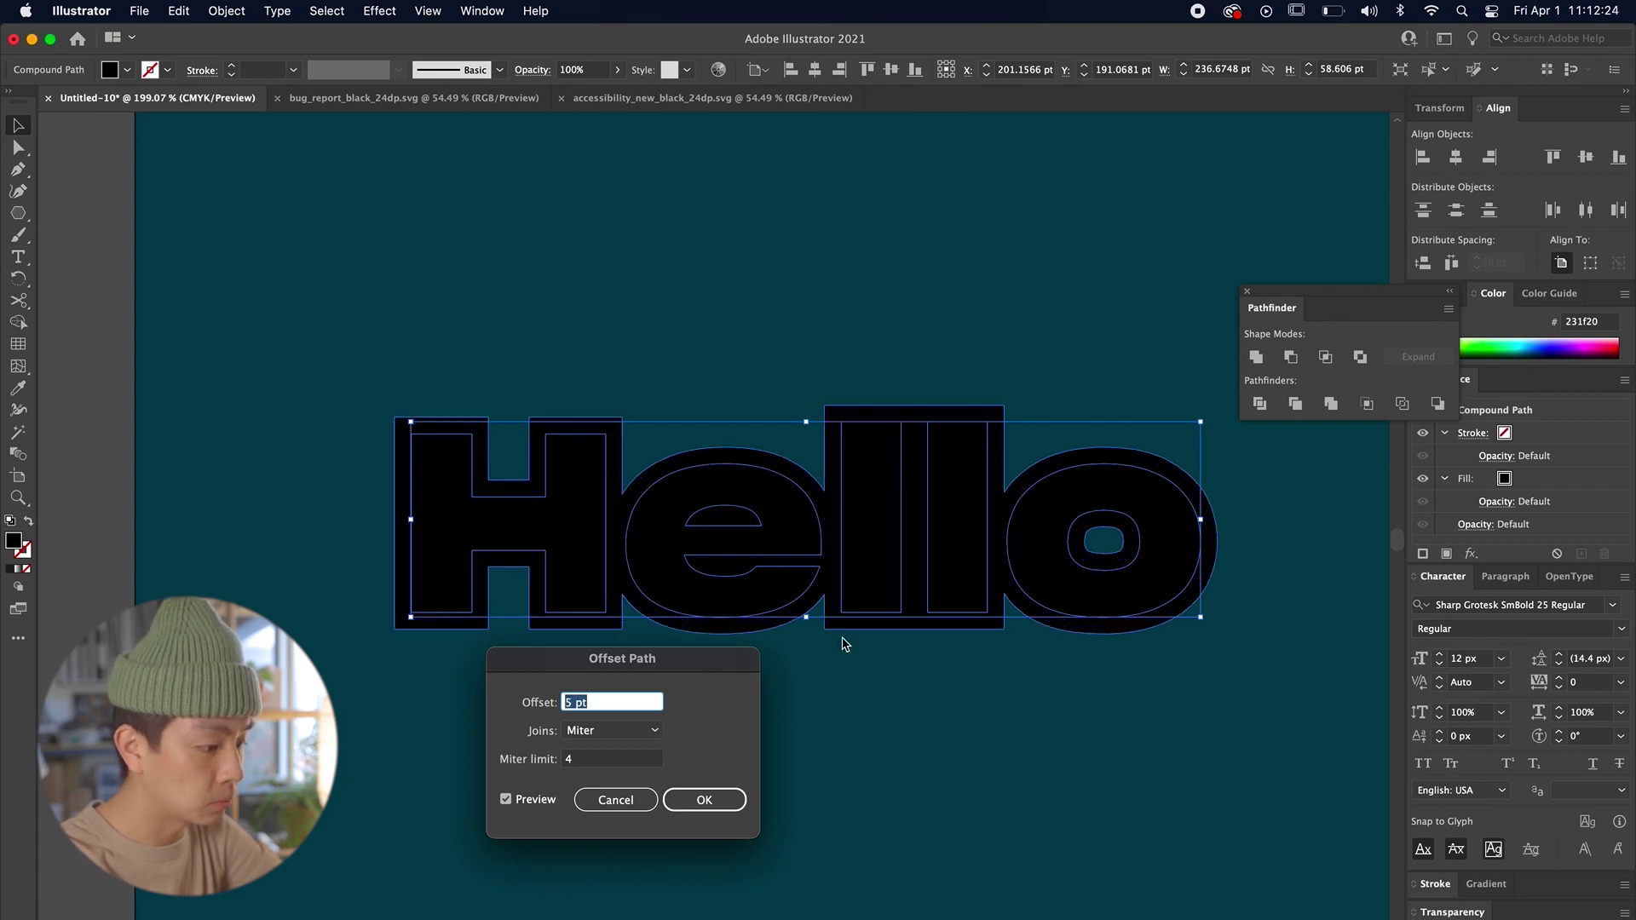
key(Up)
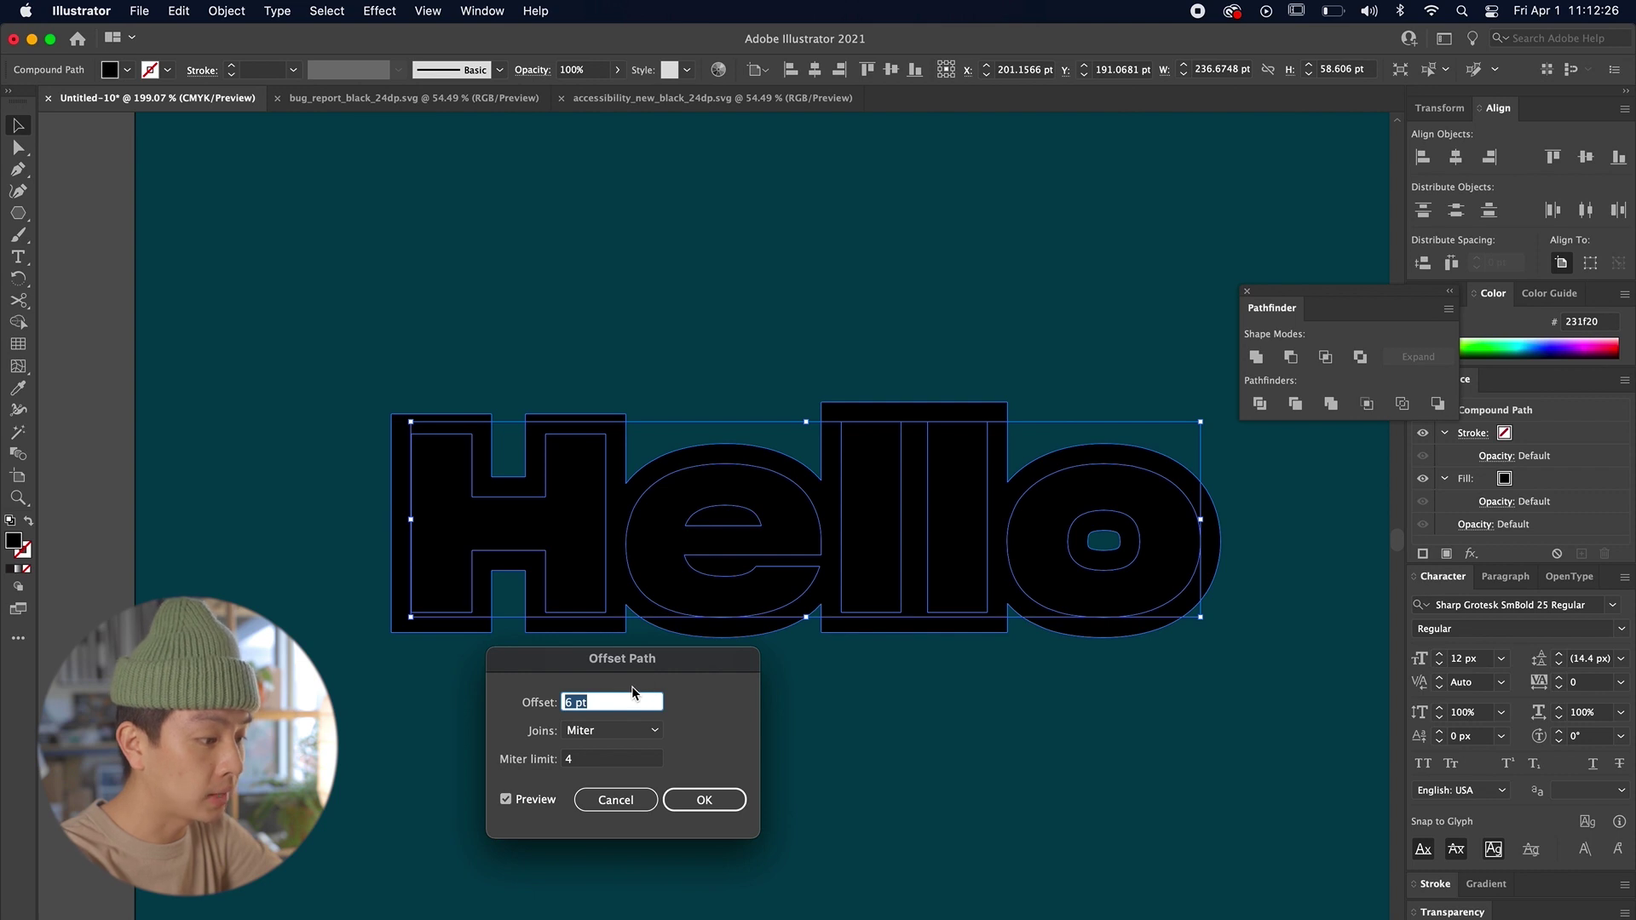
key(Return)
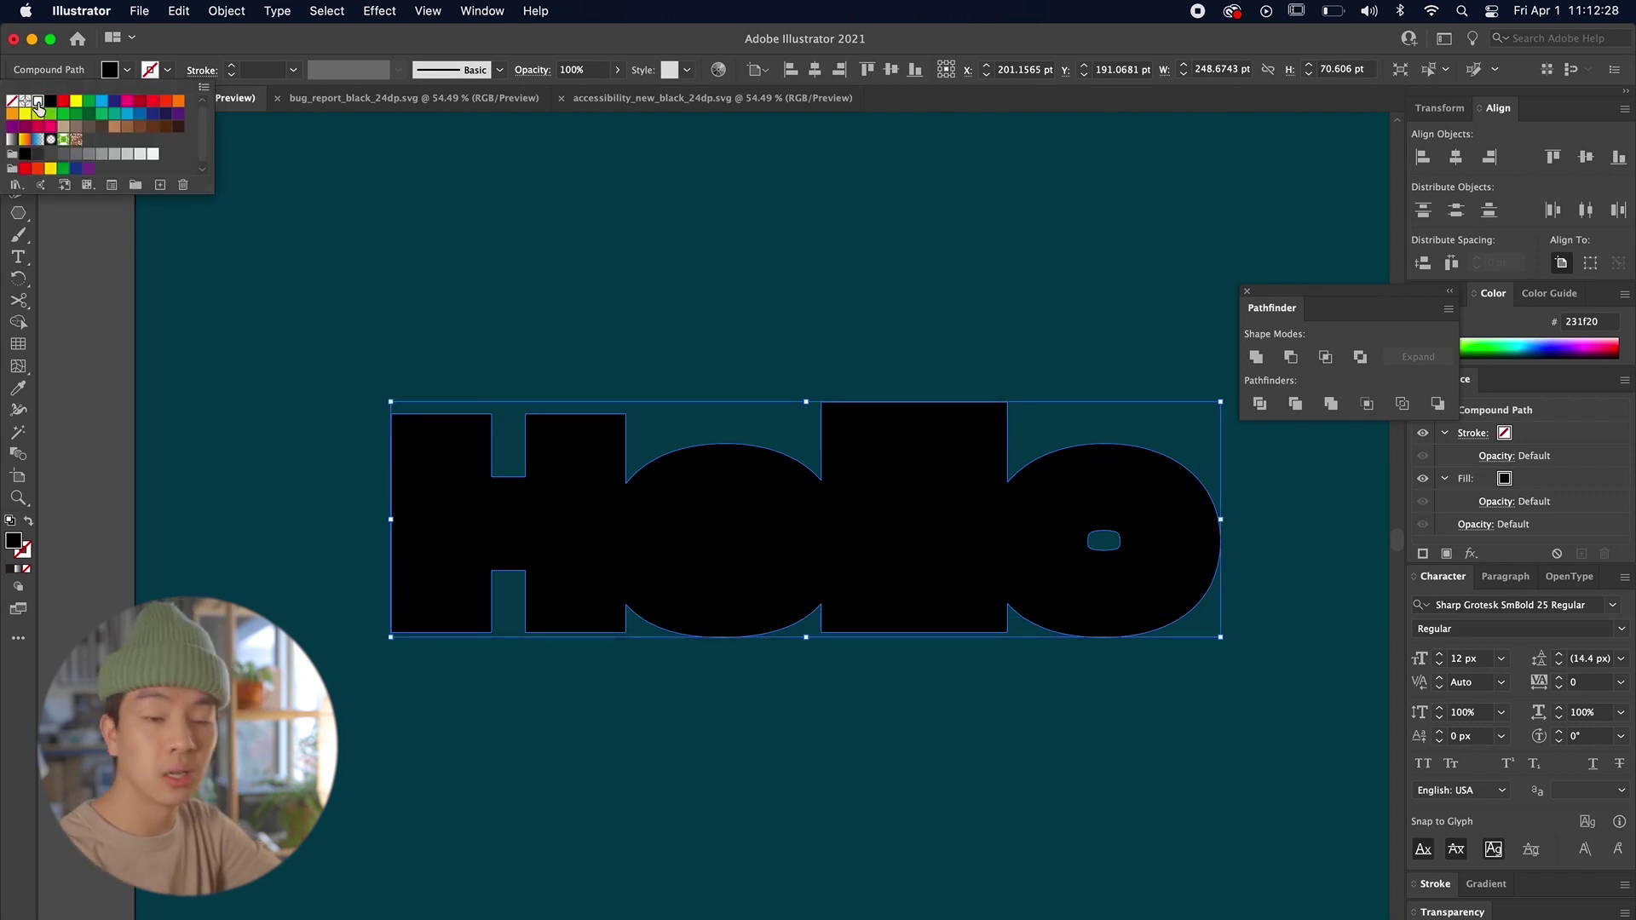
Step: Fill the offset shape behind Hello with white and delete the small hole inside its letter o
click(38, 106)
key(Escape)
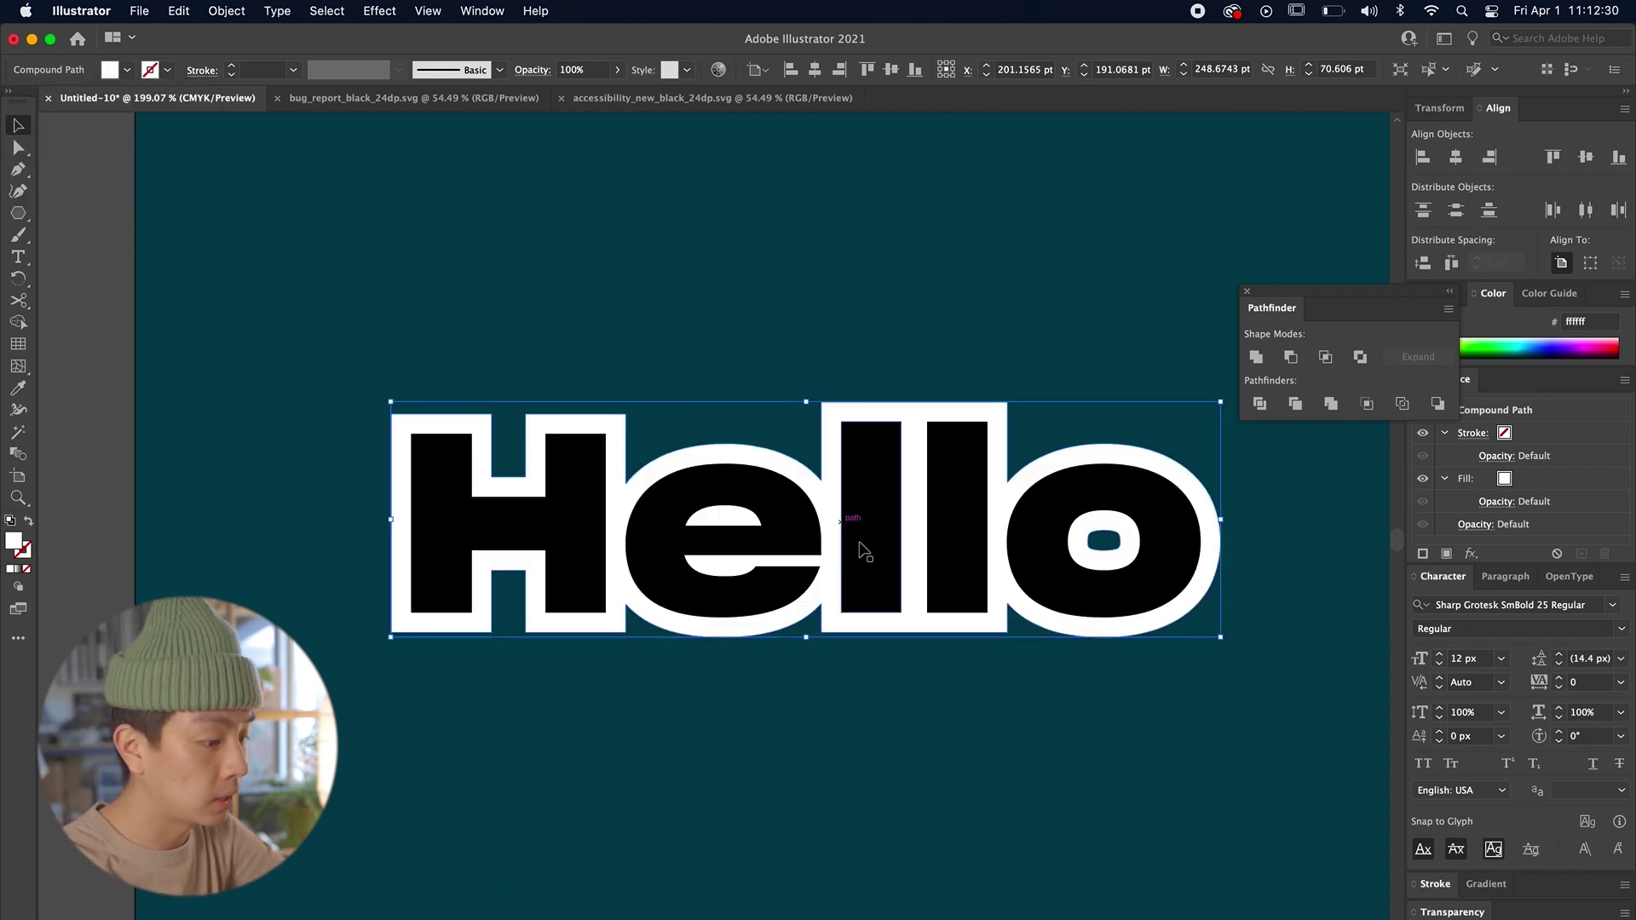
double_click(1104, 535)
click(1104, 539)
key(Delete)
double_click(1008, 358)
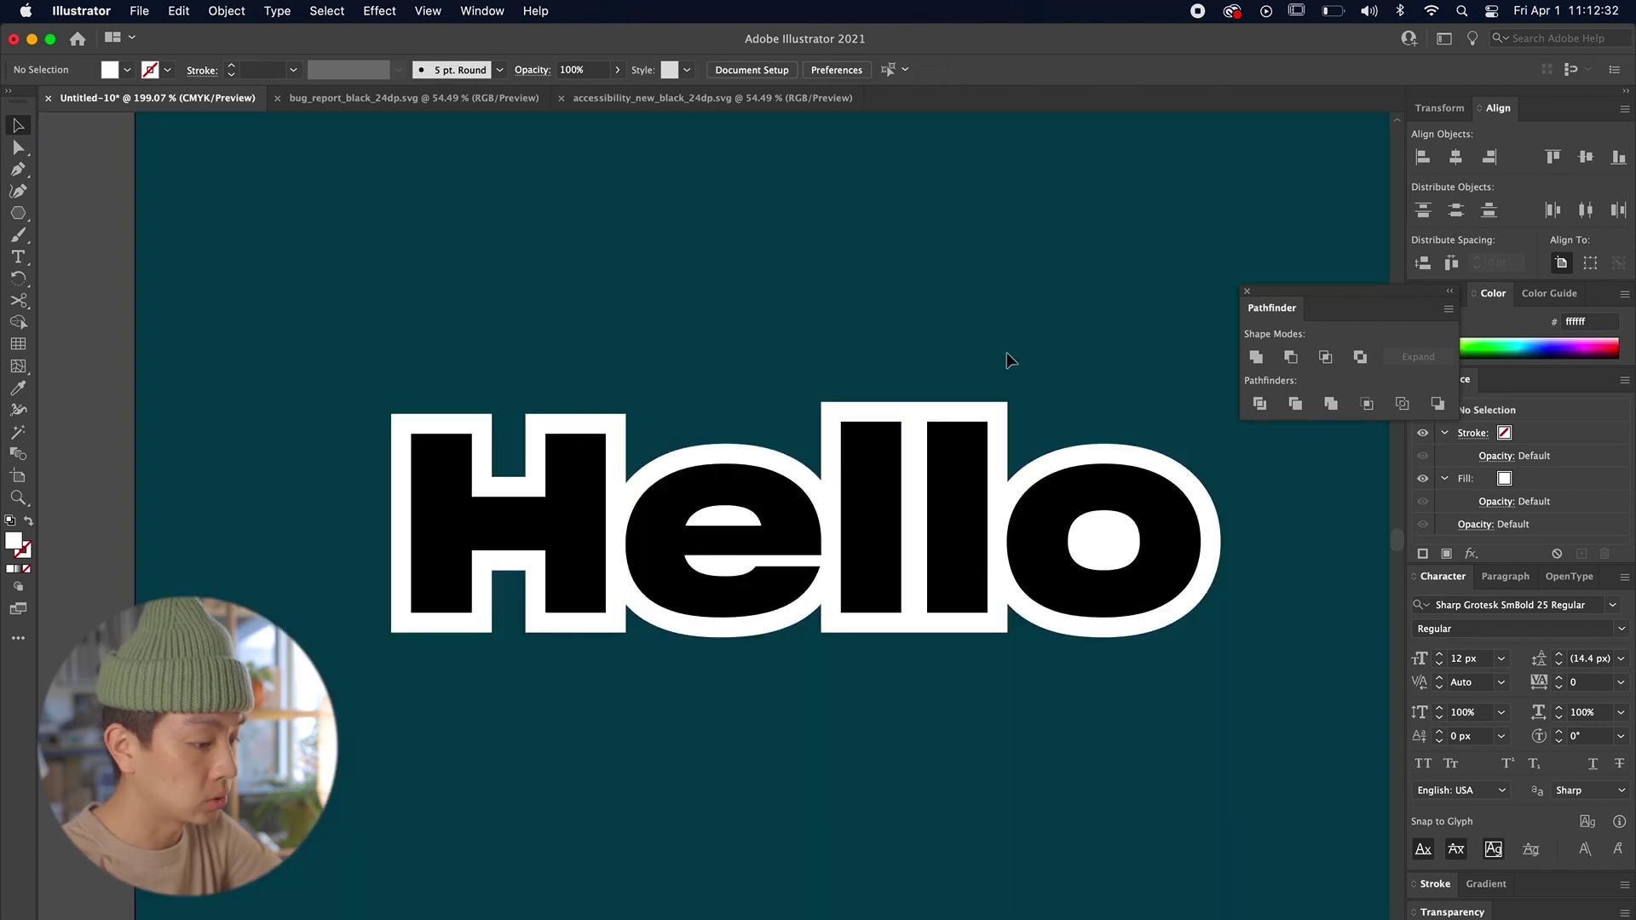
Step: Slightly round the corners of the white outline shape around Hello
scroll(579, 449, up, 5)
scroll(585, 458, up, 1)
click(621, 384)
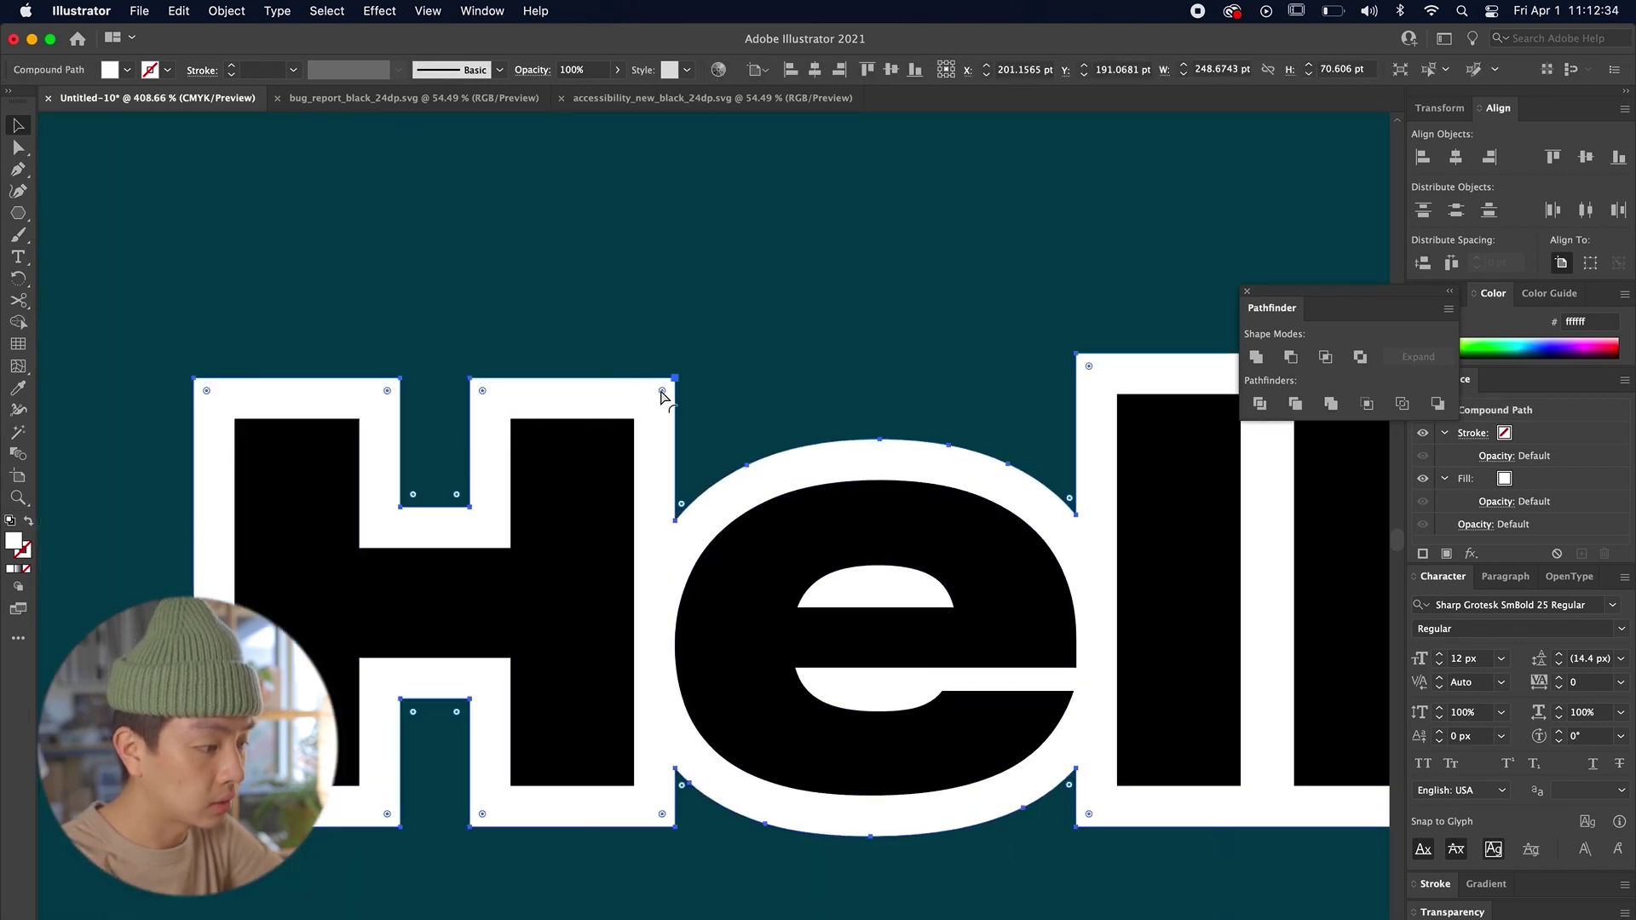
click(682, 332)
scroll(702, 338, left, 2)
click(710, 392)
mouse_move(718, 396)
mouse_down()
mouse_move(686, 445)
mouse_move(712, 401)
mouse_up()
click(755, 333)
key(ctrl+0)
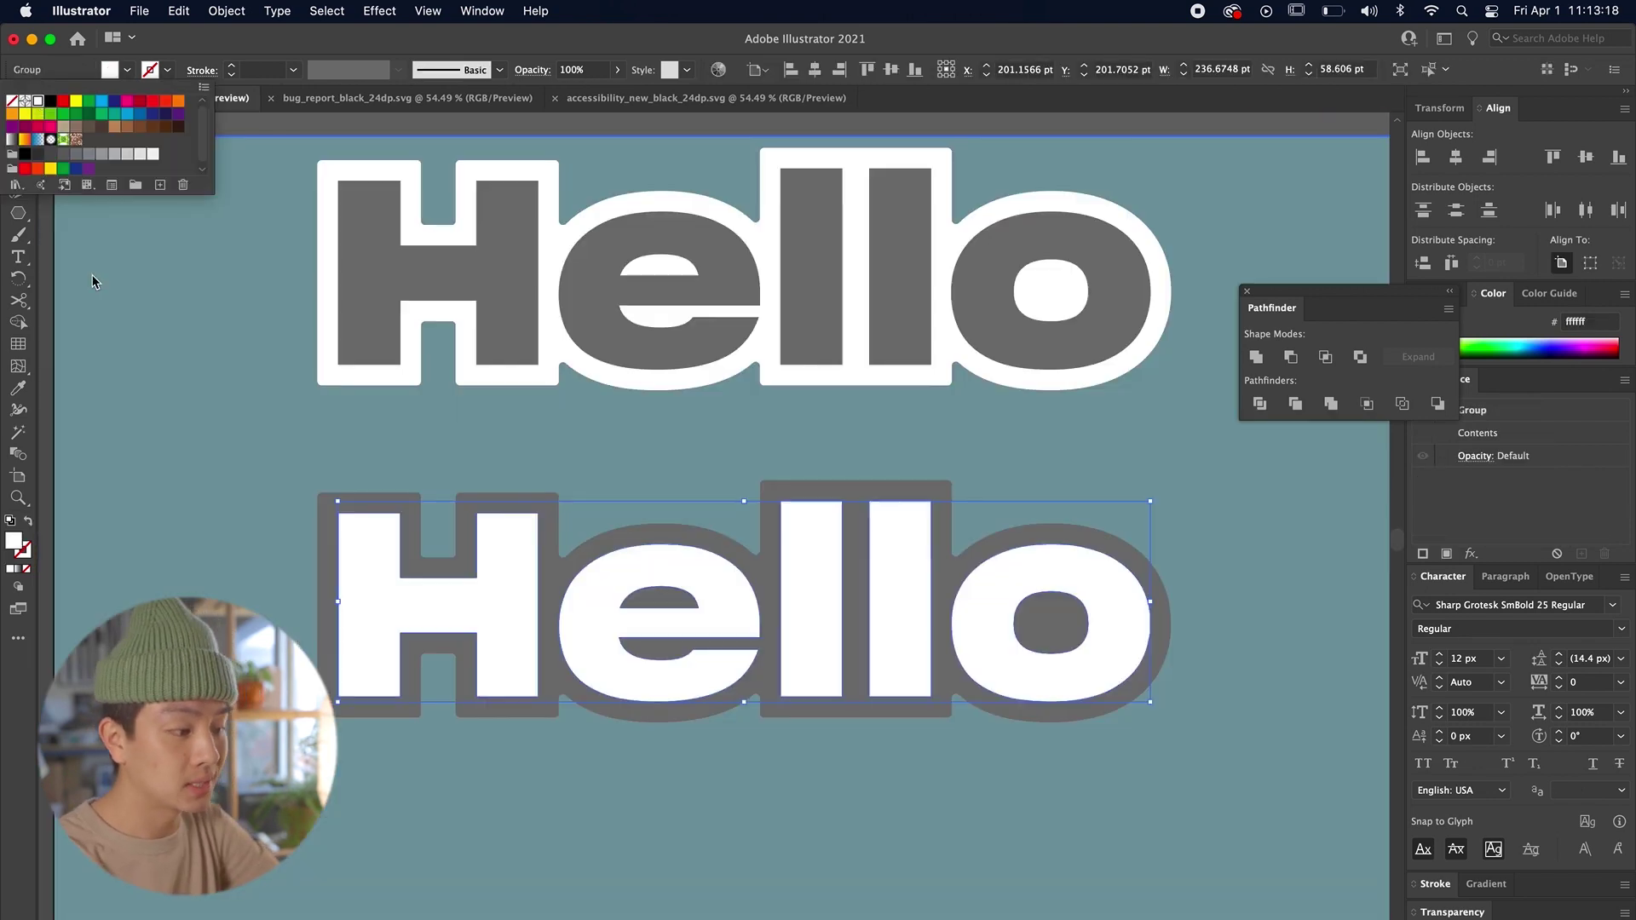
click(244, 417)
double_click(244, 416)
Step: Make the mustard-brown person icon on the pink artboard a compound path
scroll(243, 417, down, 3)
scroll(244, 416, up, 1)
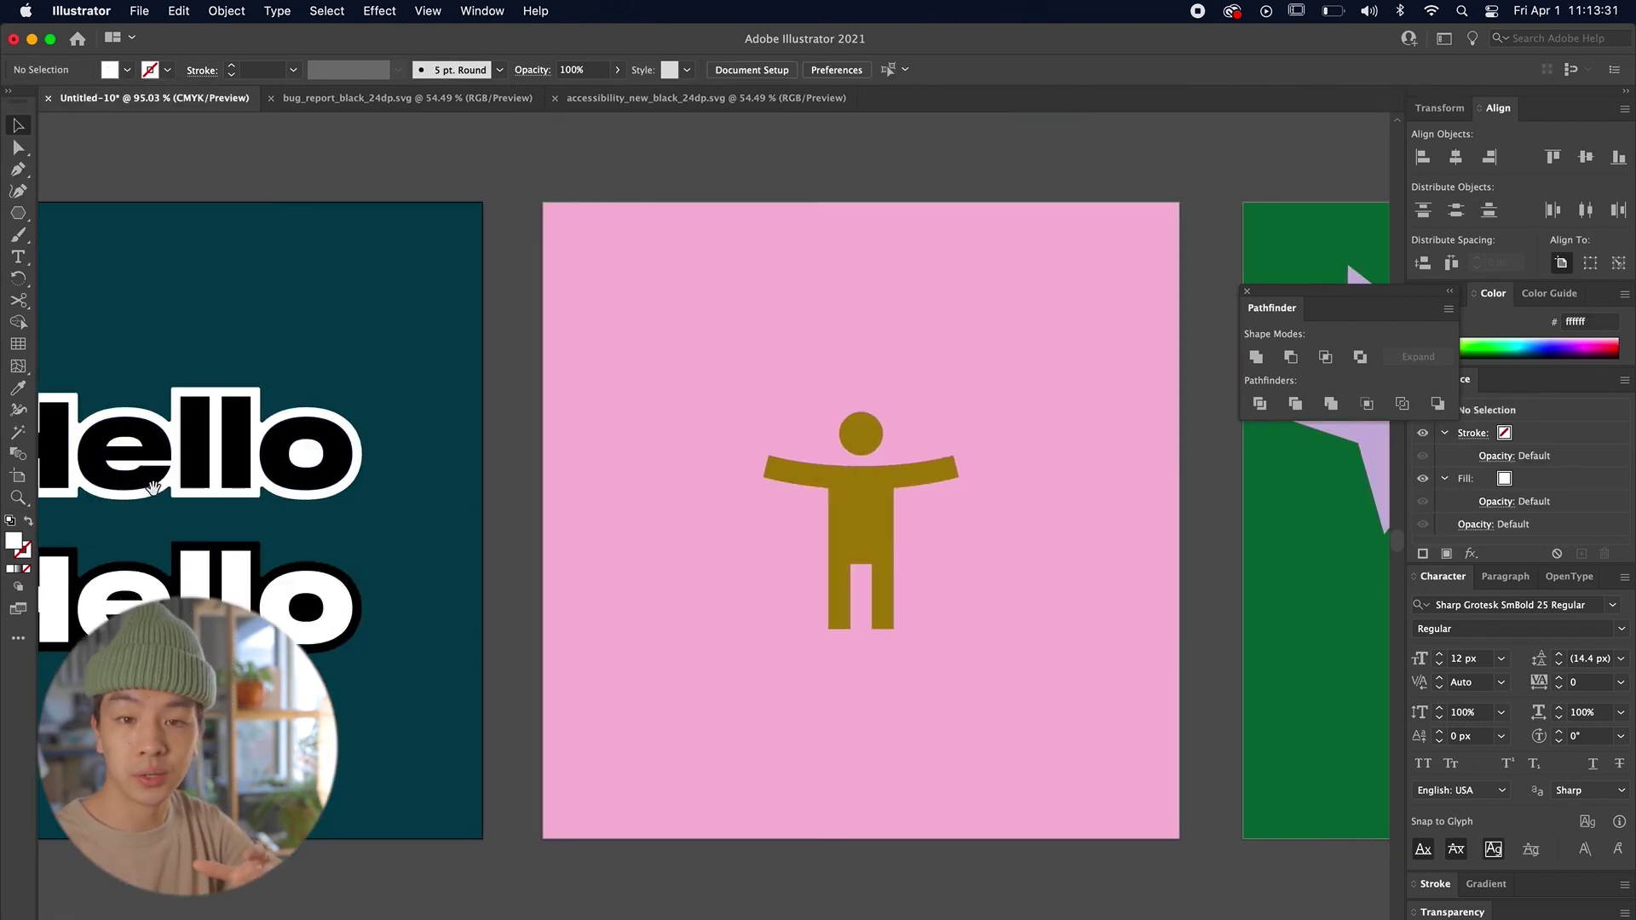
scroll(401, 536, right, 5)
key(super+plus)
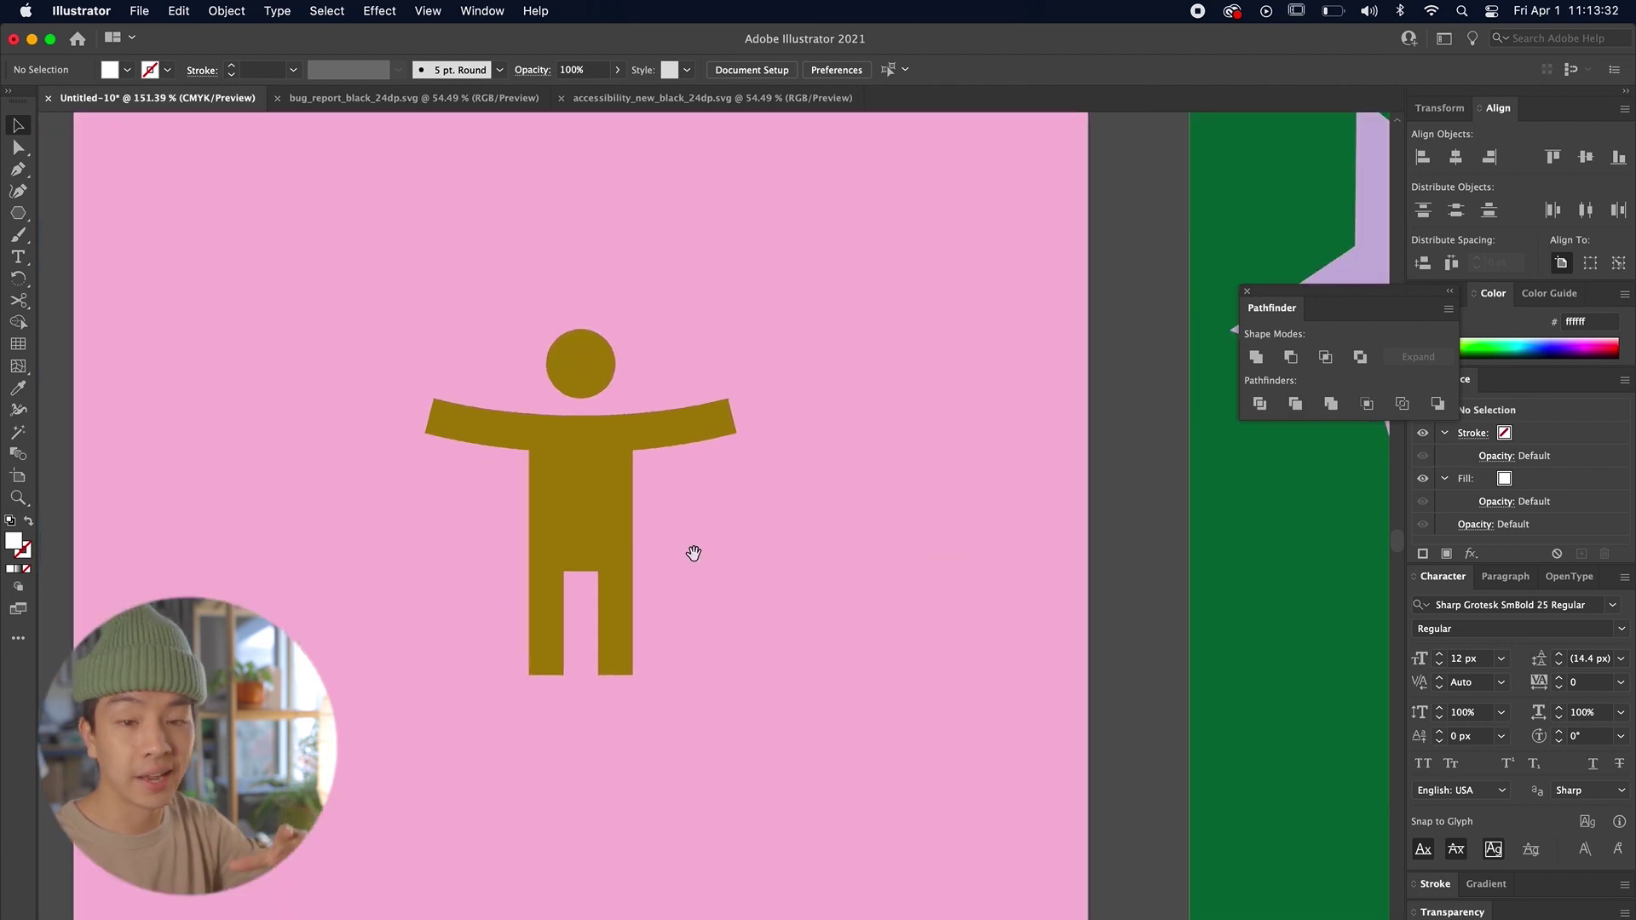
drag(694, 553, 831, 572)
click(729, 502)
drag(789, 495, 741, 546)
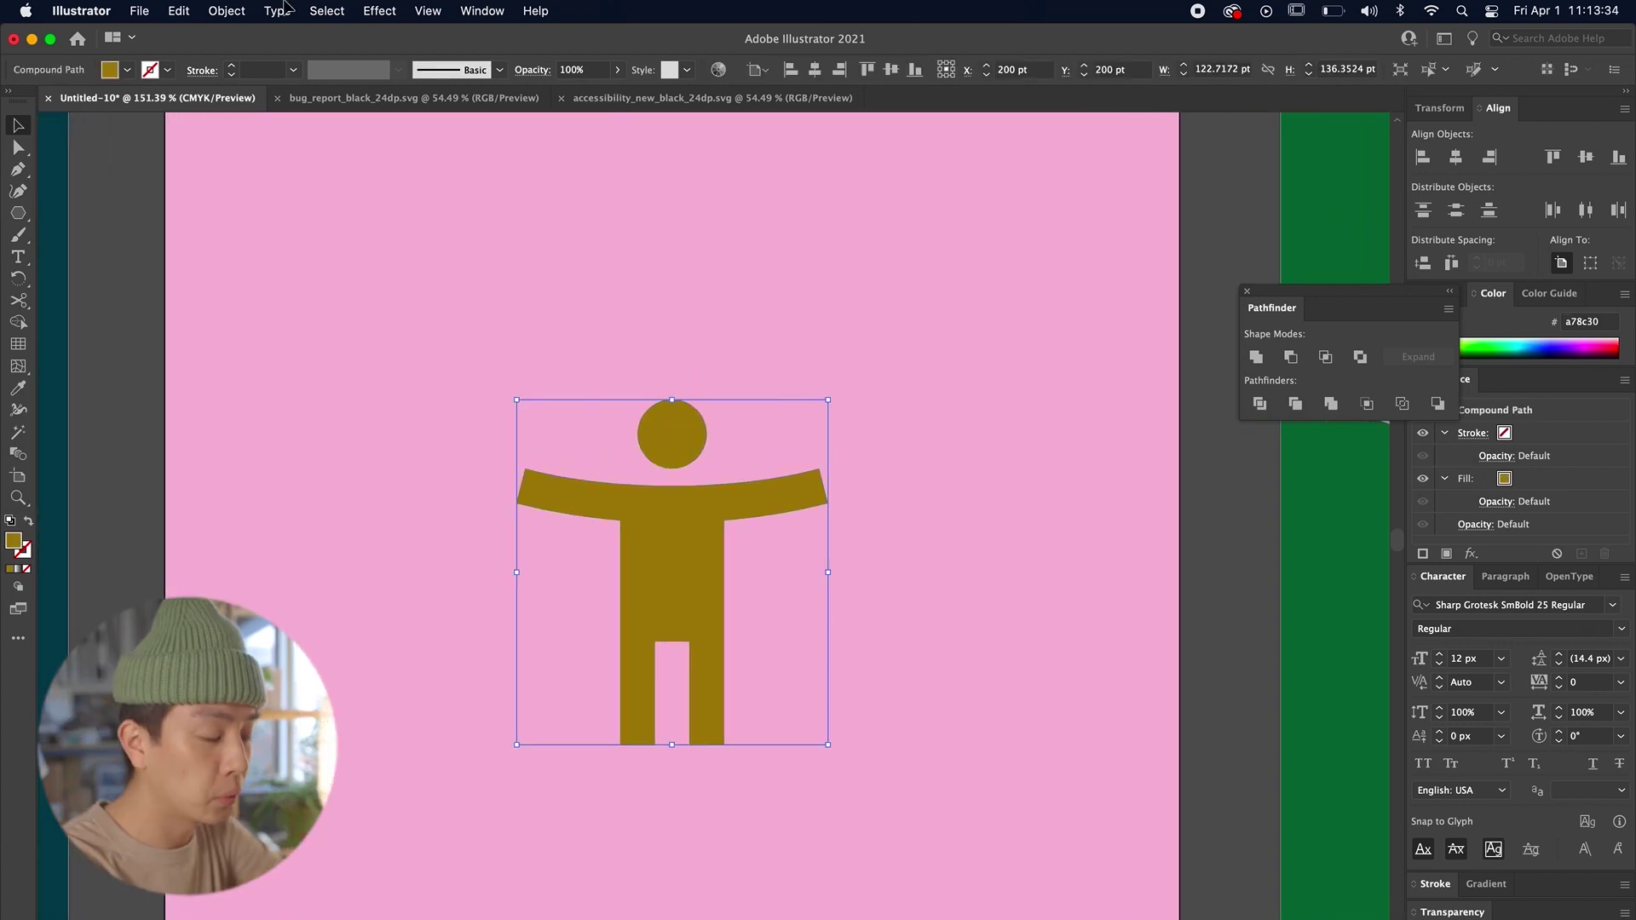
click(227, 10)
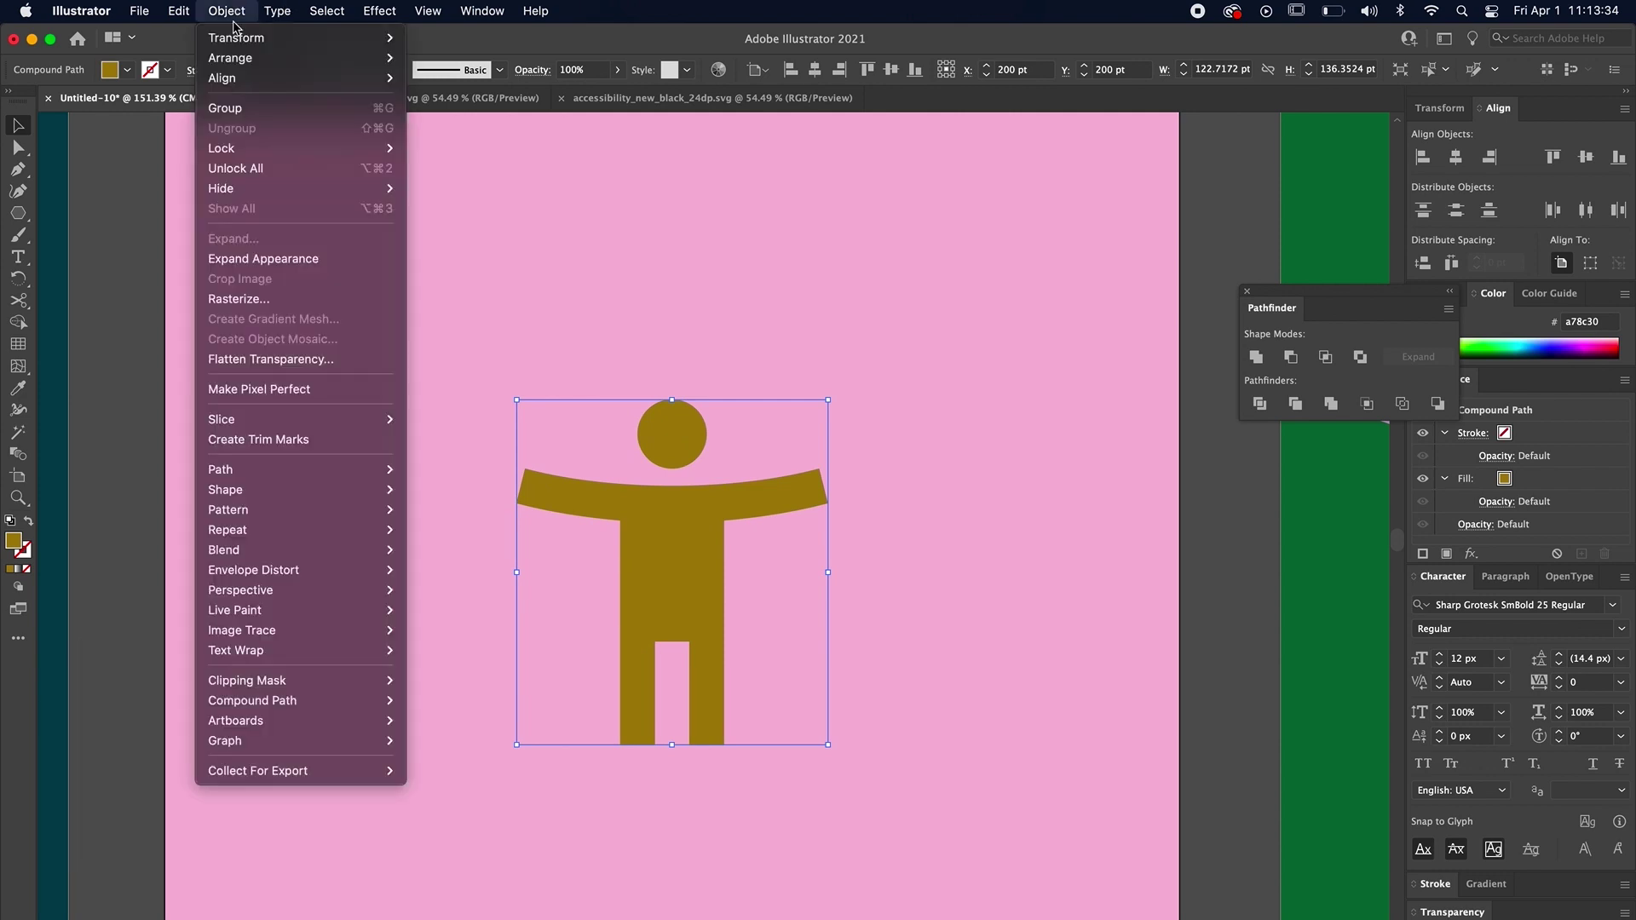
mouse_move(367, 700)
click(468, 701)
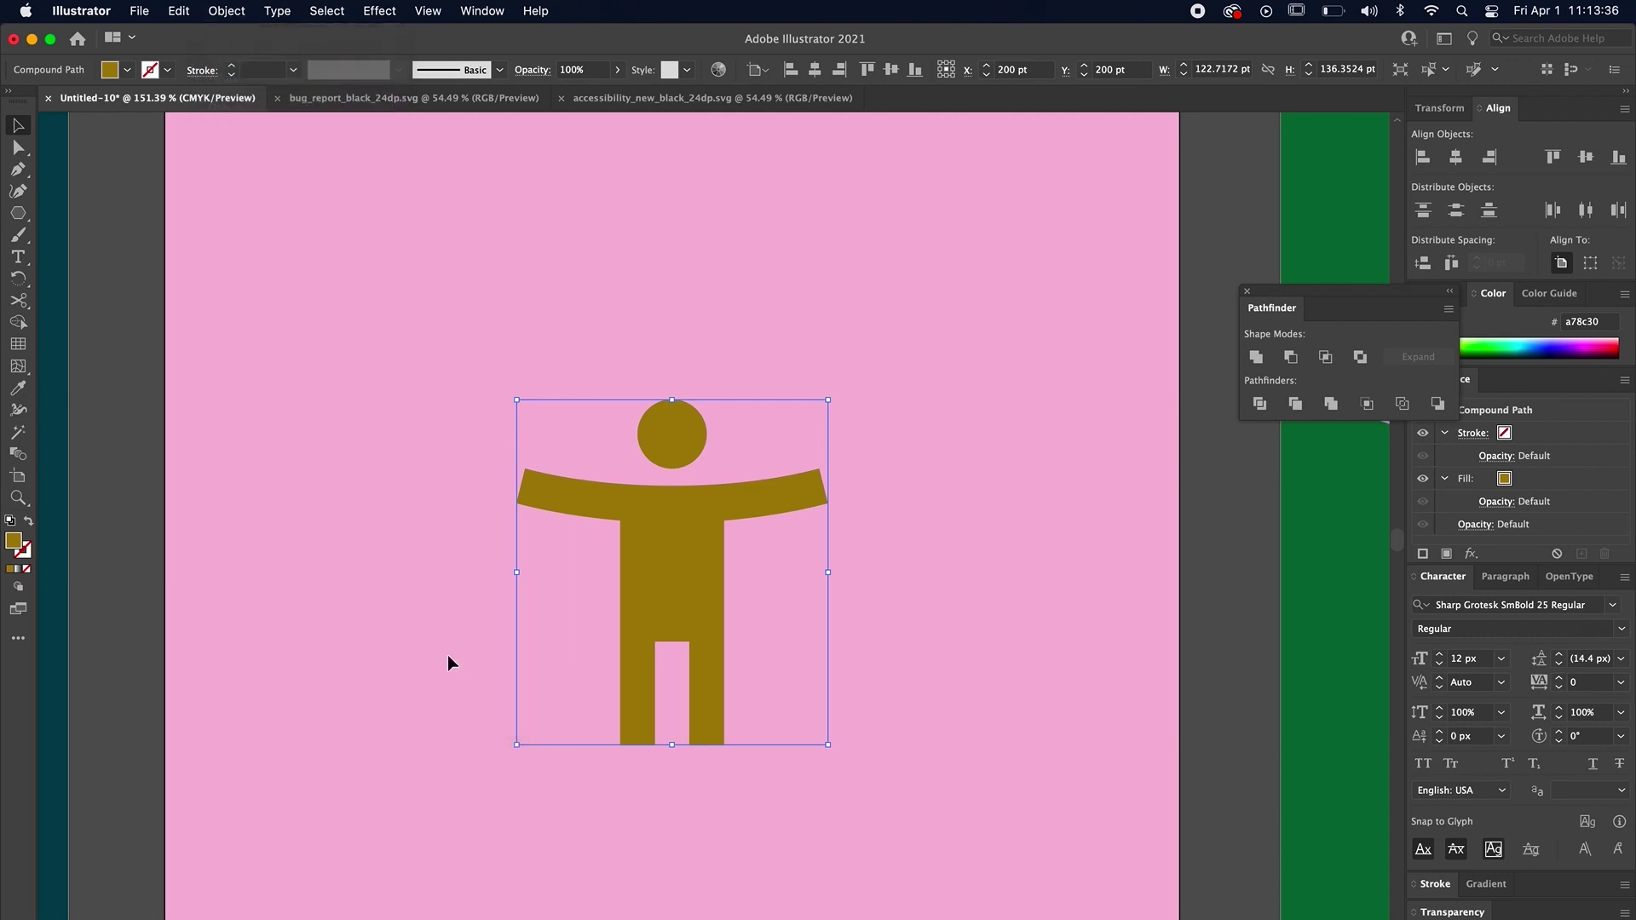
Step: Offset the person icon's path outward with Miter joins and fill the offset shape with white
scroll(660, 553, down, 2)
click(226, 10)
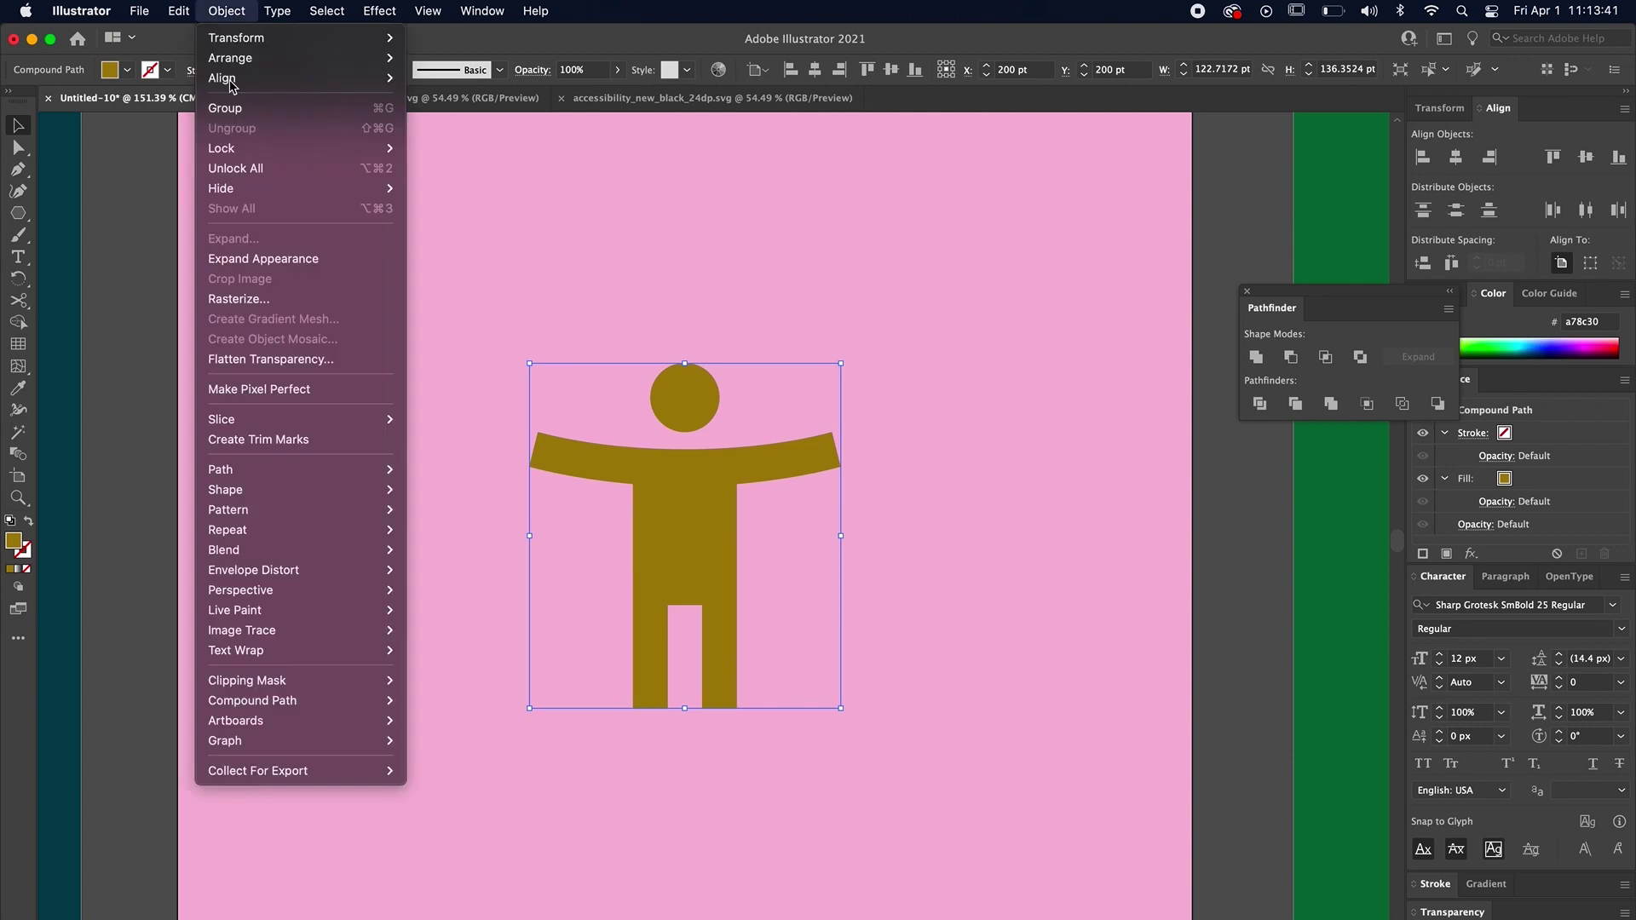
mouse_move(288, 473)
click(437, 540)
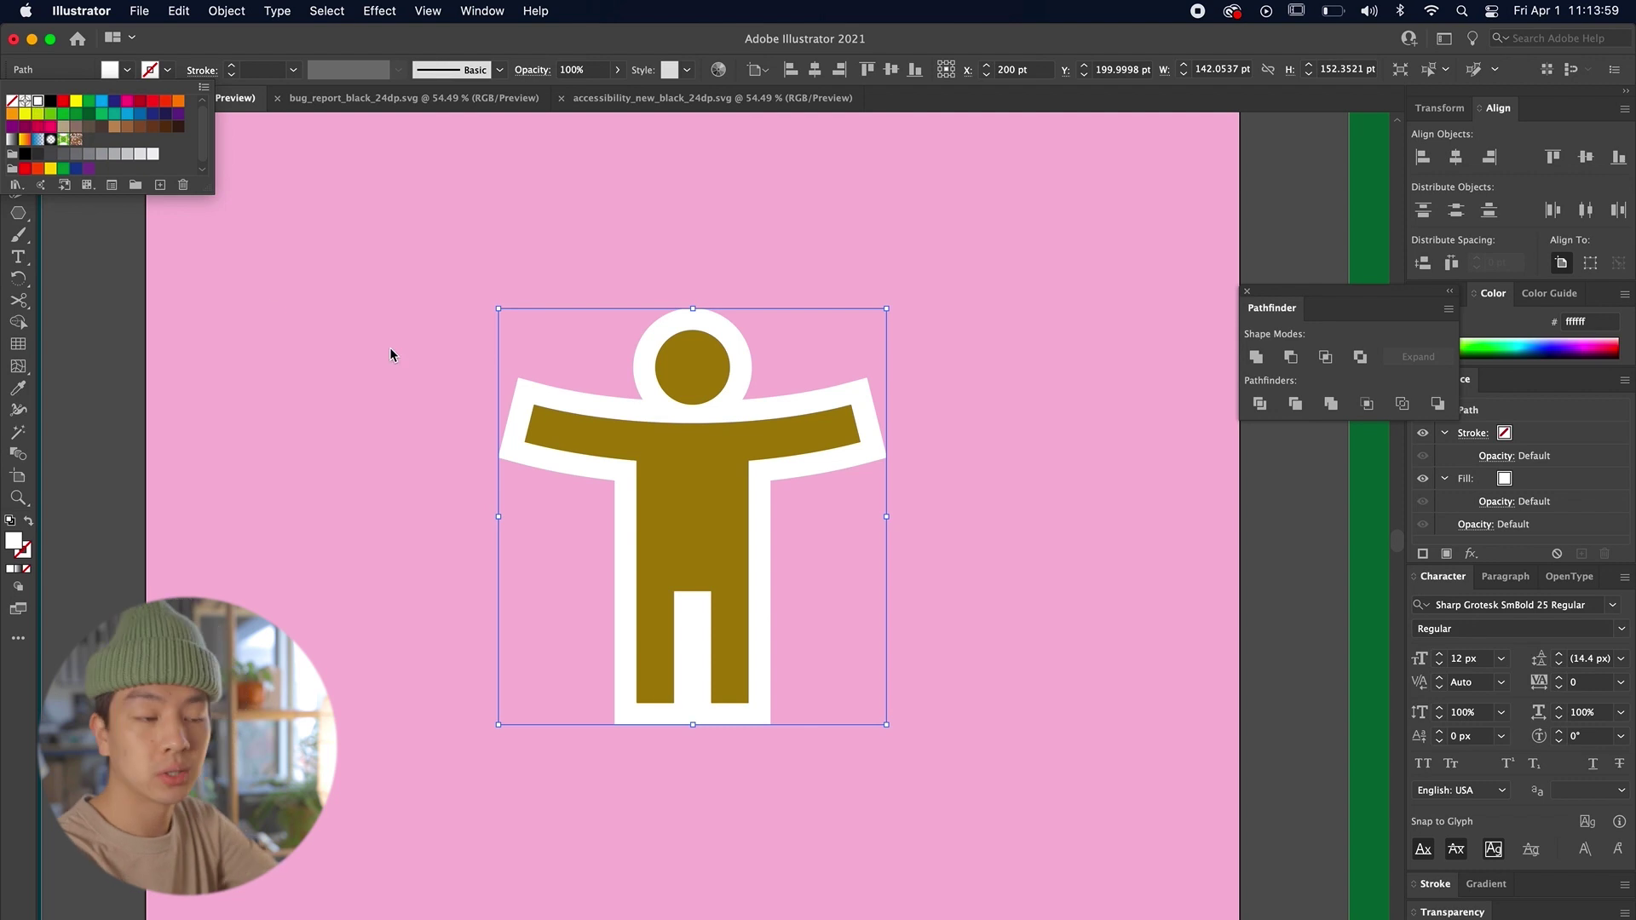
click(390, 348)
click(509, 348)
click(644, 414)
click(617, 426)
click(621, 411)
Step: Offset the white outline around the person icon outward, and offset the resulting outline outward once more
click(275, 11)
mouse_move(225, 11)
mouse_move(306, 471)
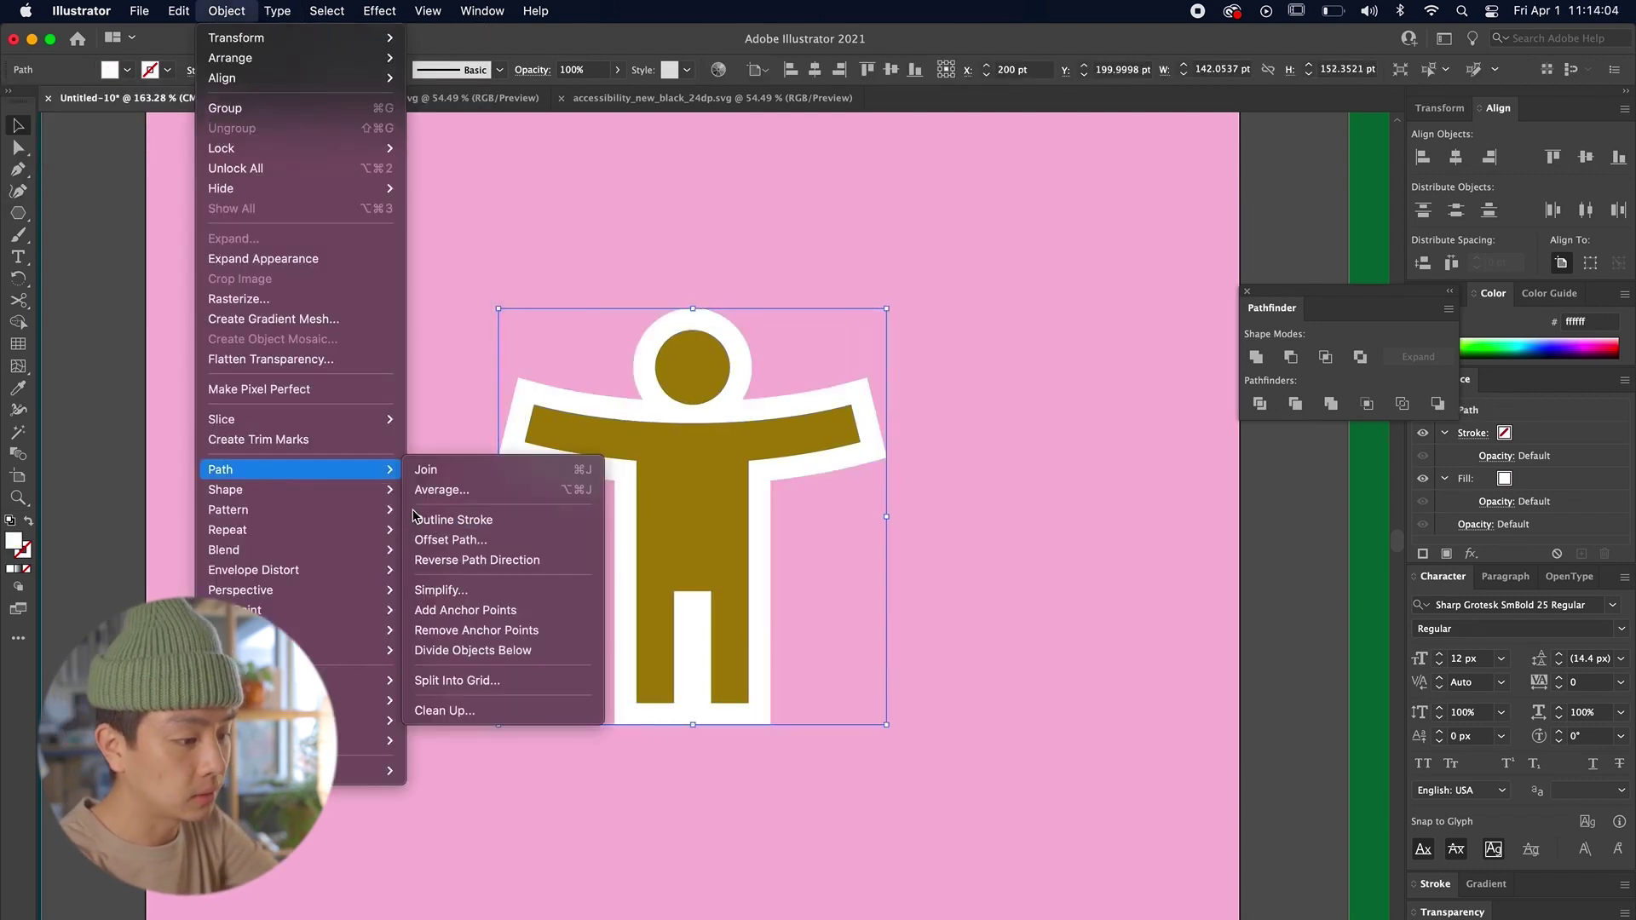
click(460, 537)
key(Return)
click(227, 10)
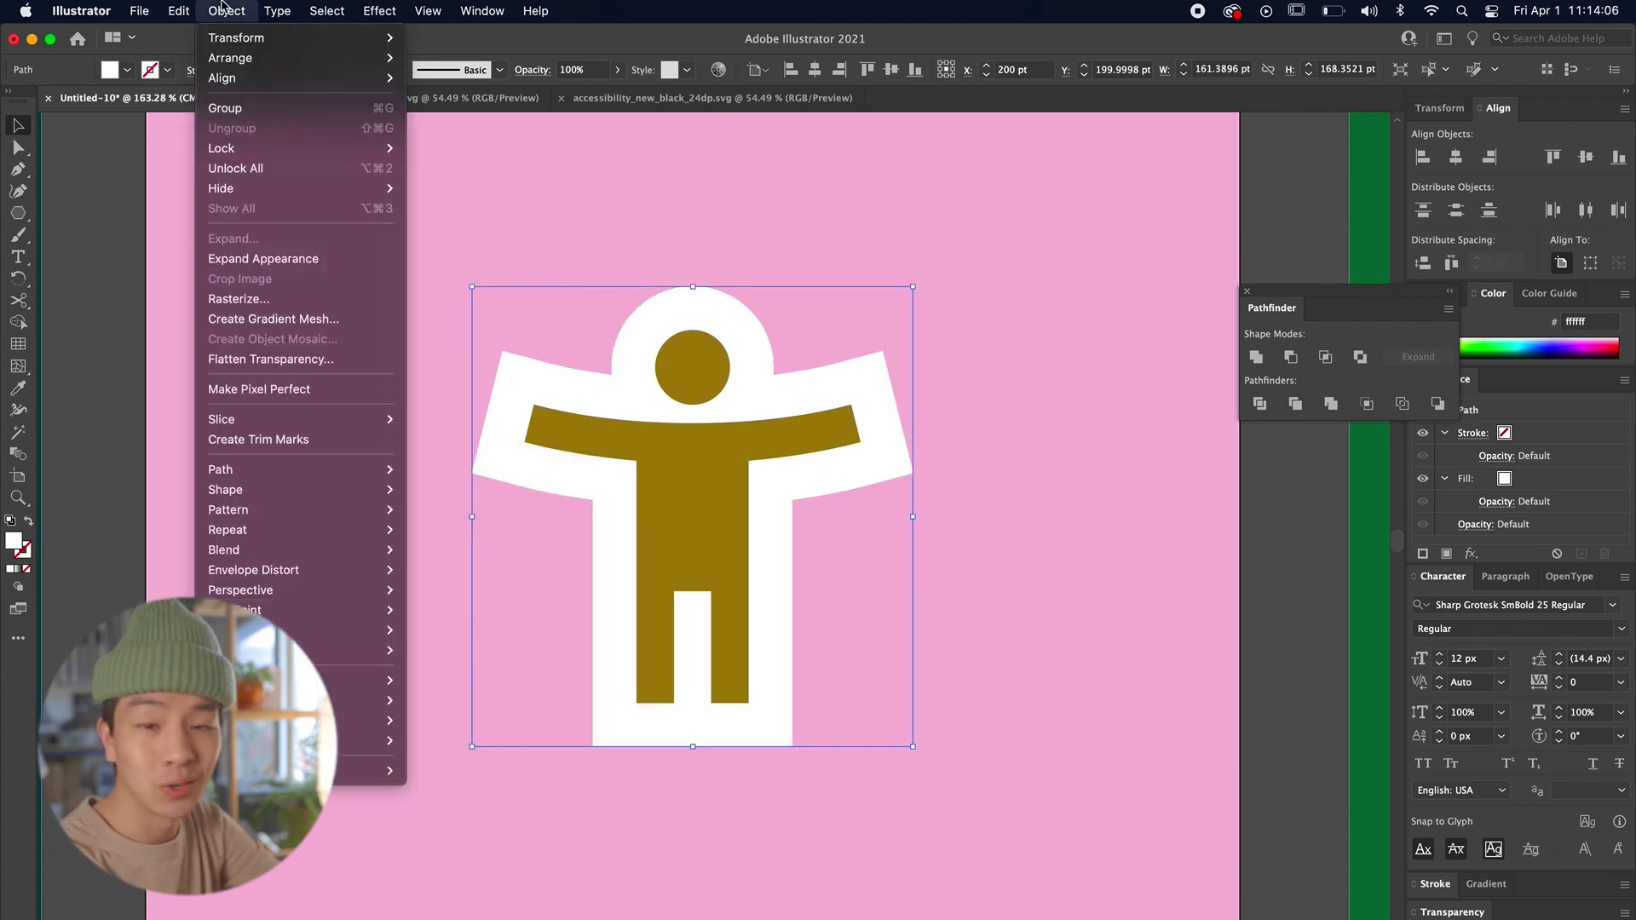
mouse_move(281, 469)
click(503, 540)
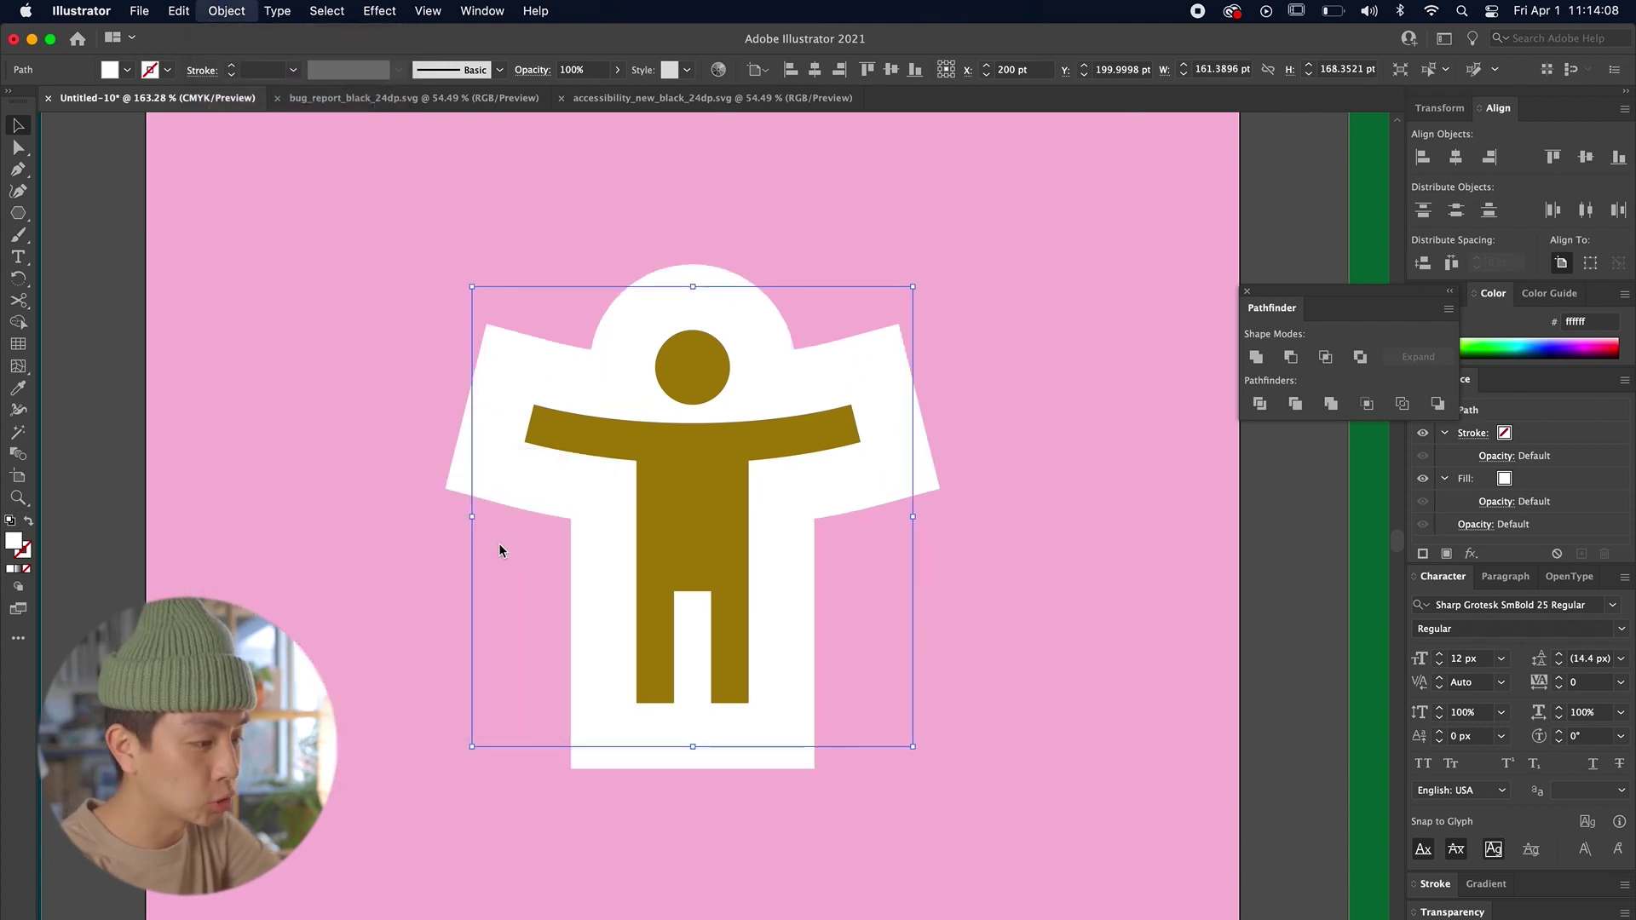
key(Return)
Step: Fill the middle outline around the person icon with the icon's mustard brown using the Eyedropper
click(18, 388)
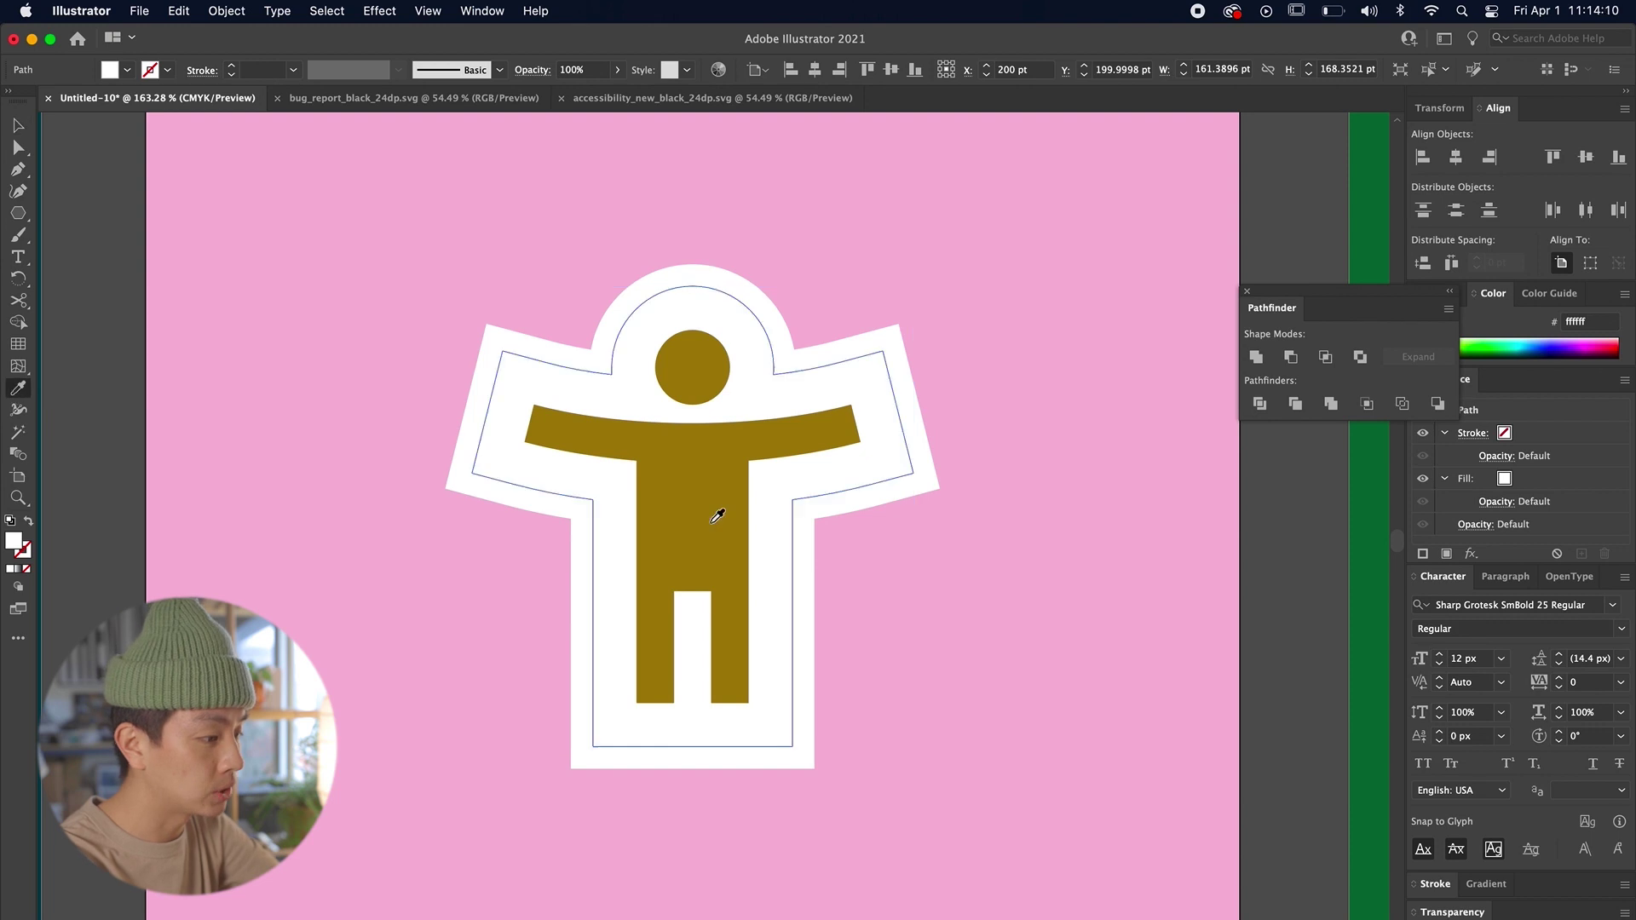
click(716, 514)
key(v)
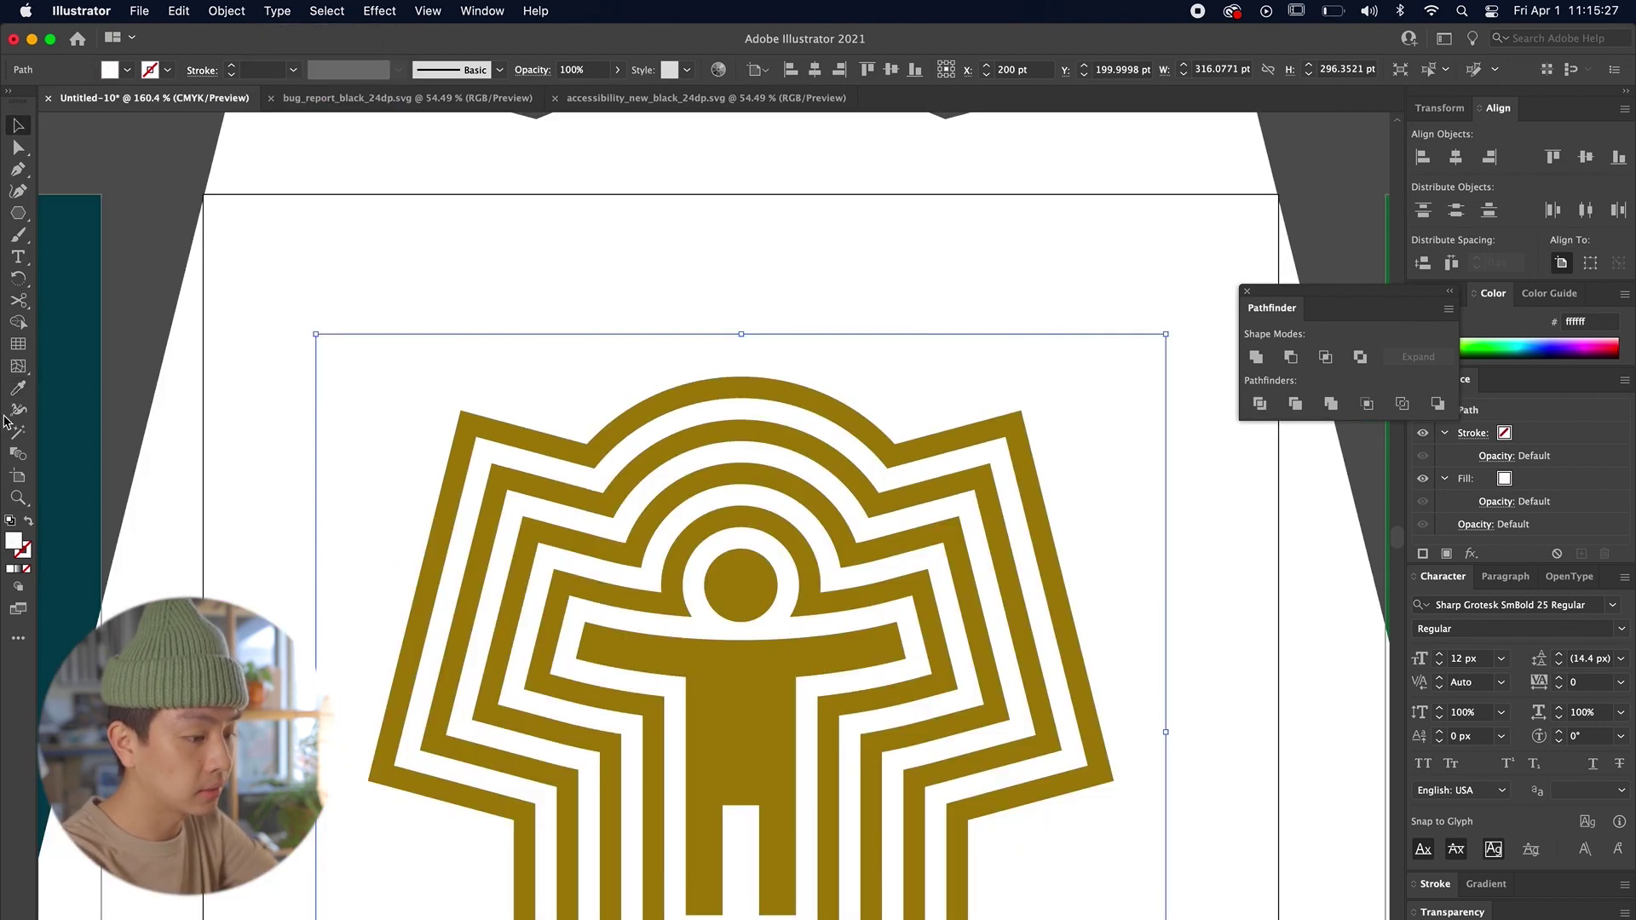
Step: Fill alternate outer outlines around the person icon with mustard brown sampled from the inner rings
click(18, 388)
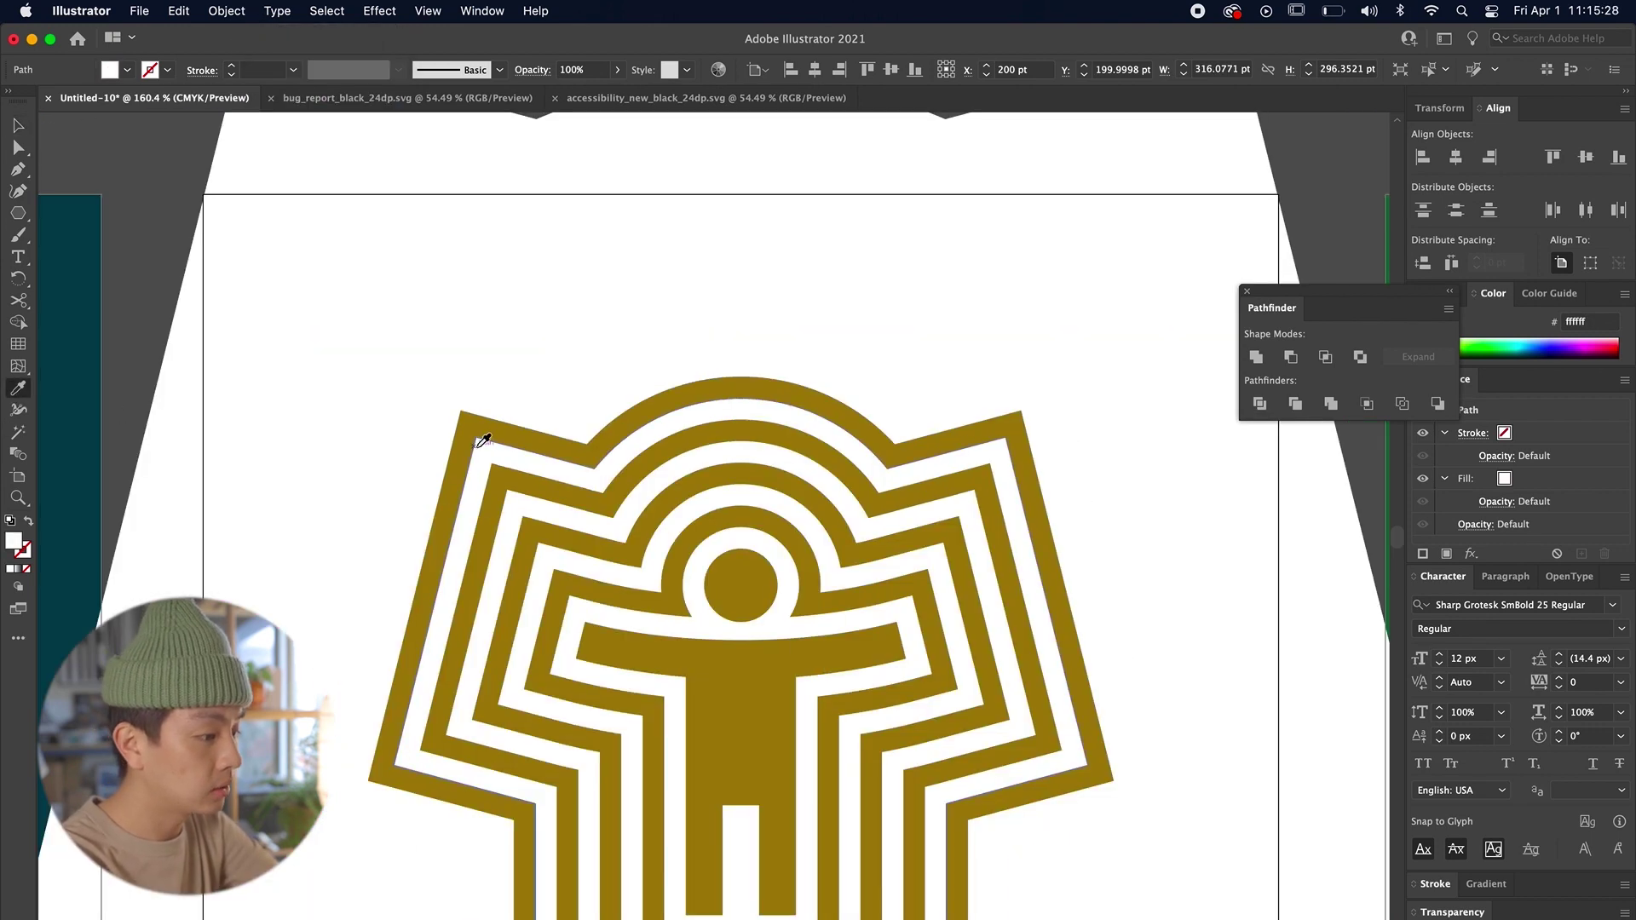
click(477, 431)
click(17, 124)
click(350, 346)
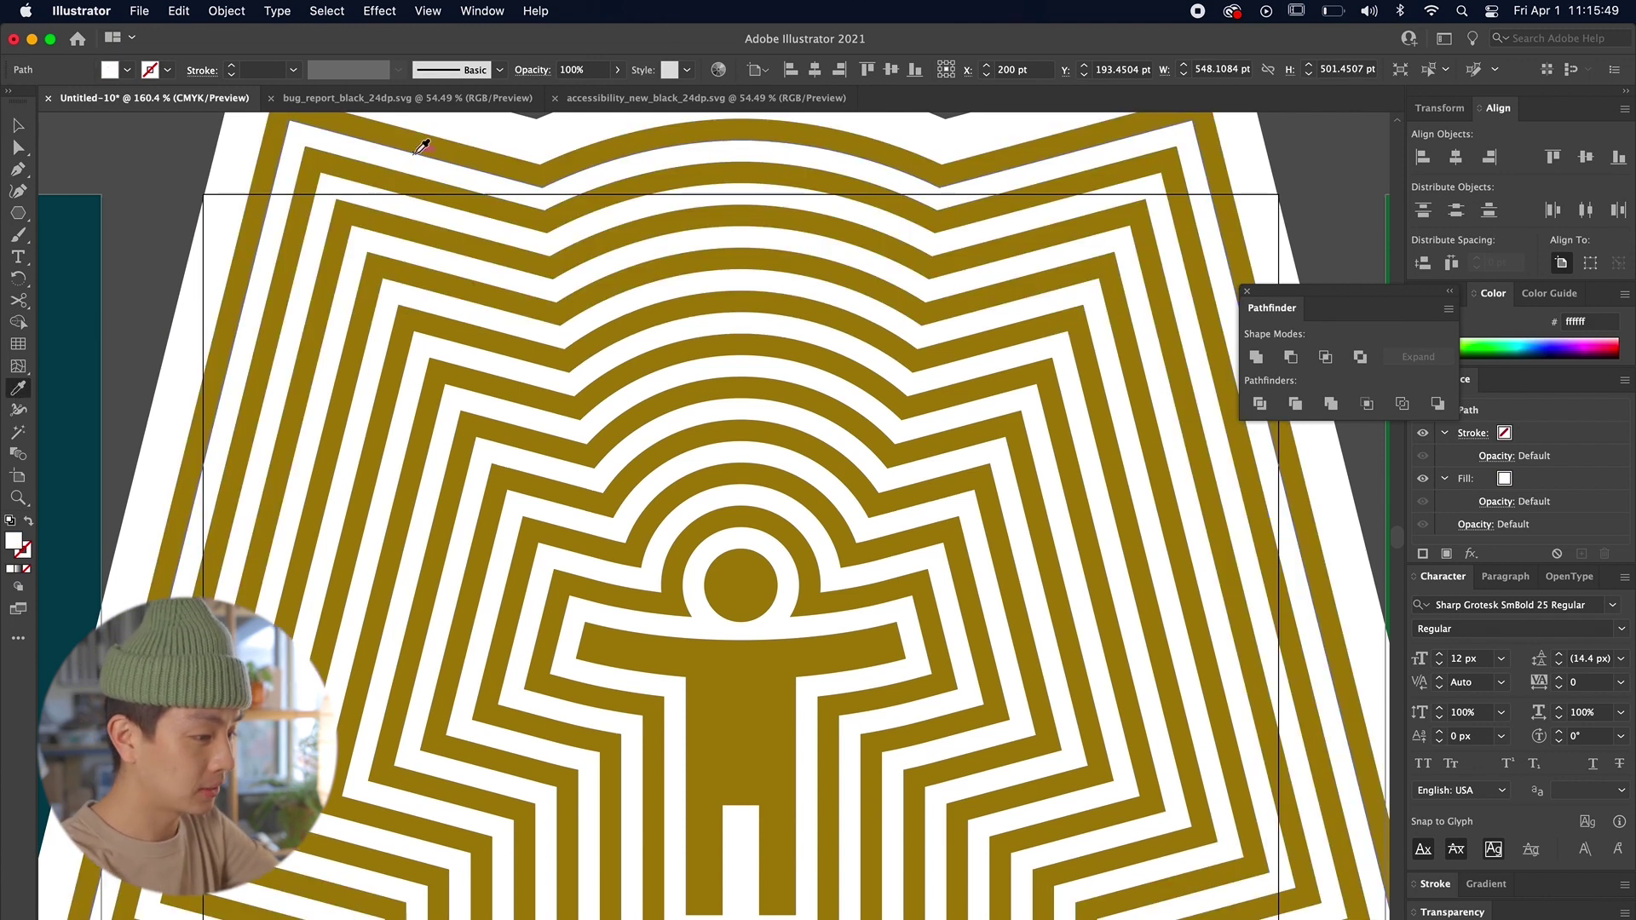
click(416, 151)
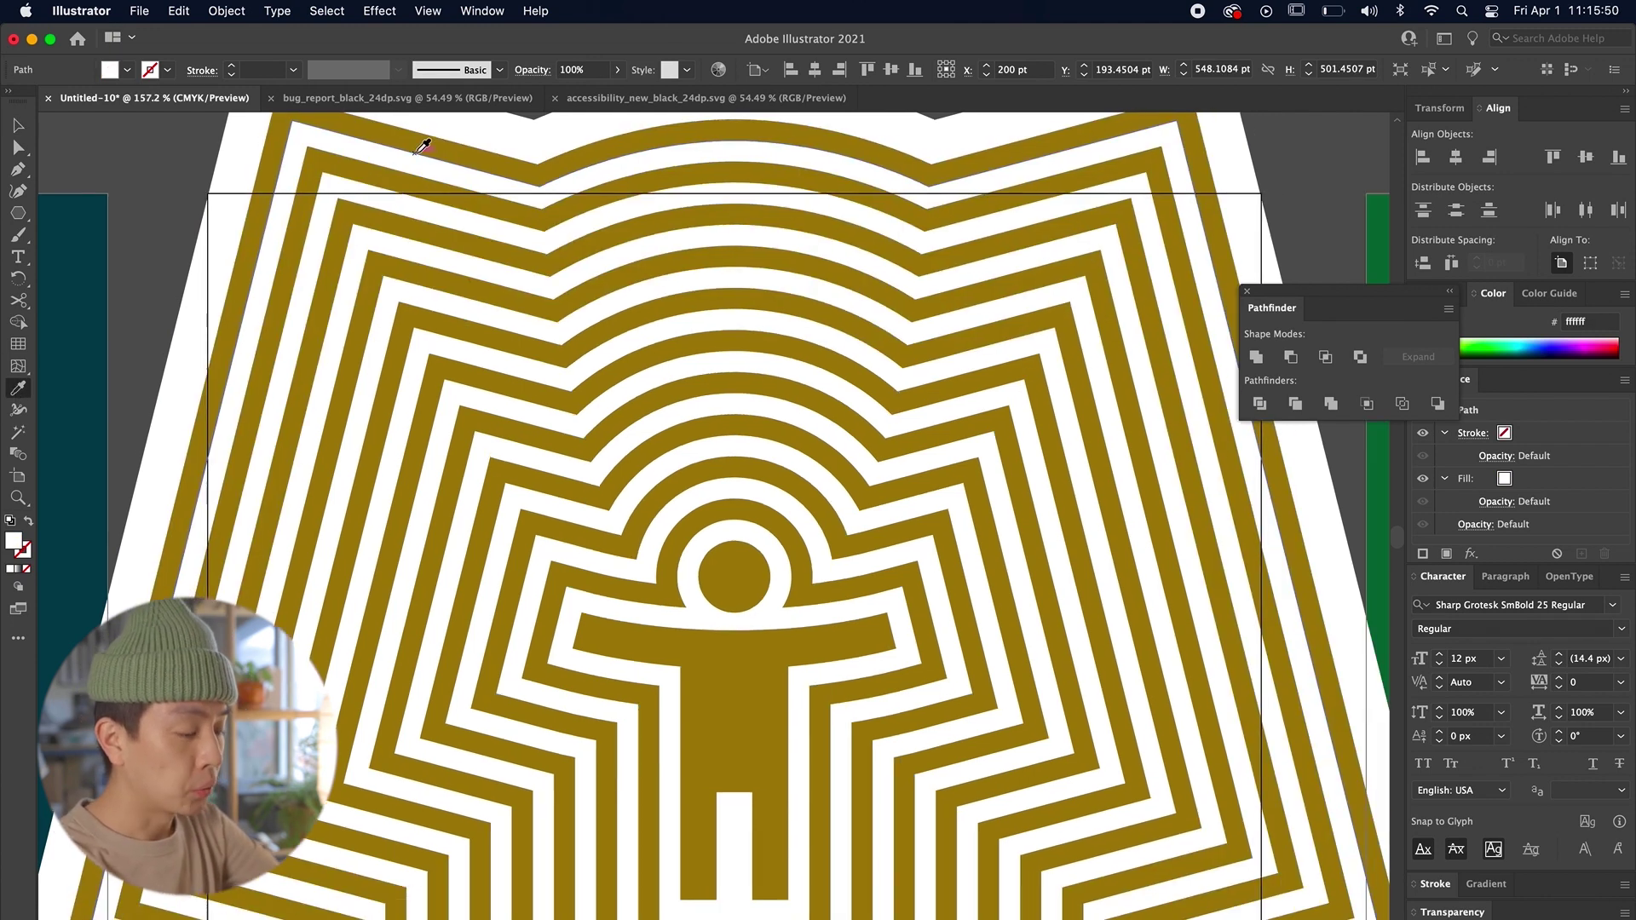
Step: Clip the concentric person outlines to the artboard-sized mustard-brown rectangle with a clipping mask
scroll(328, 137, down, 4)
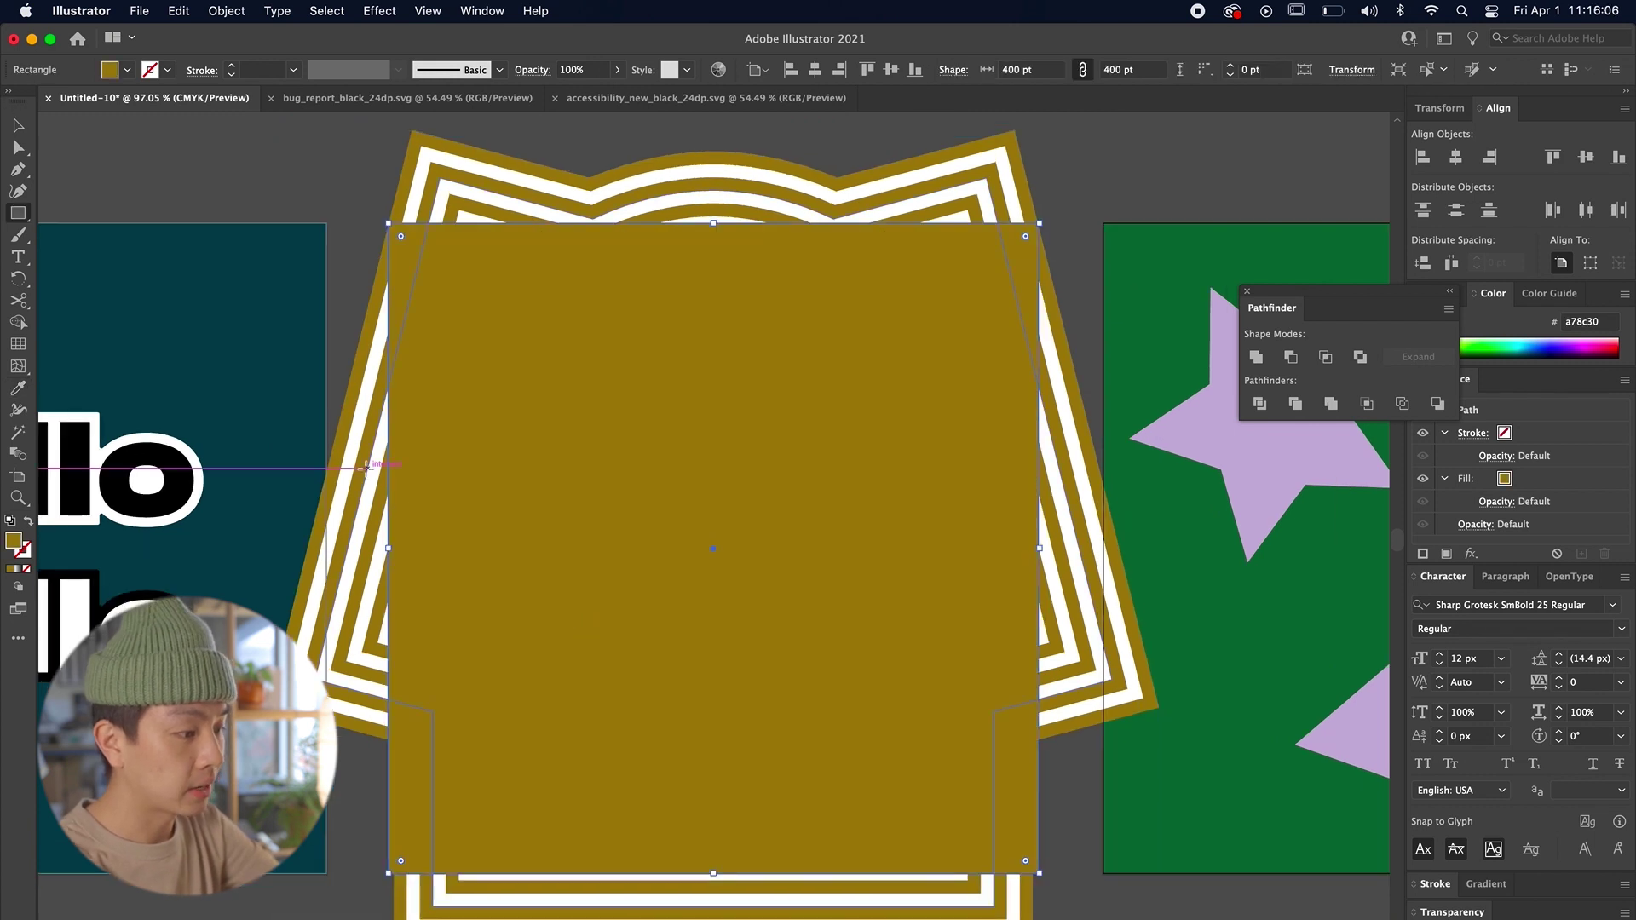
key(v)
shift+click(722, 196)
right_click(722, 196)
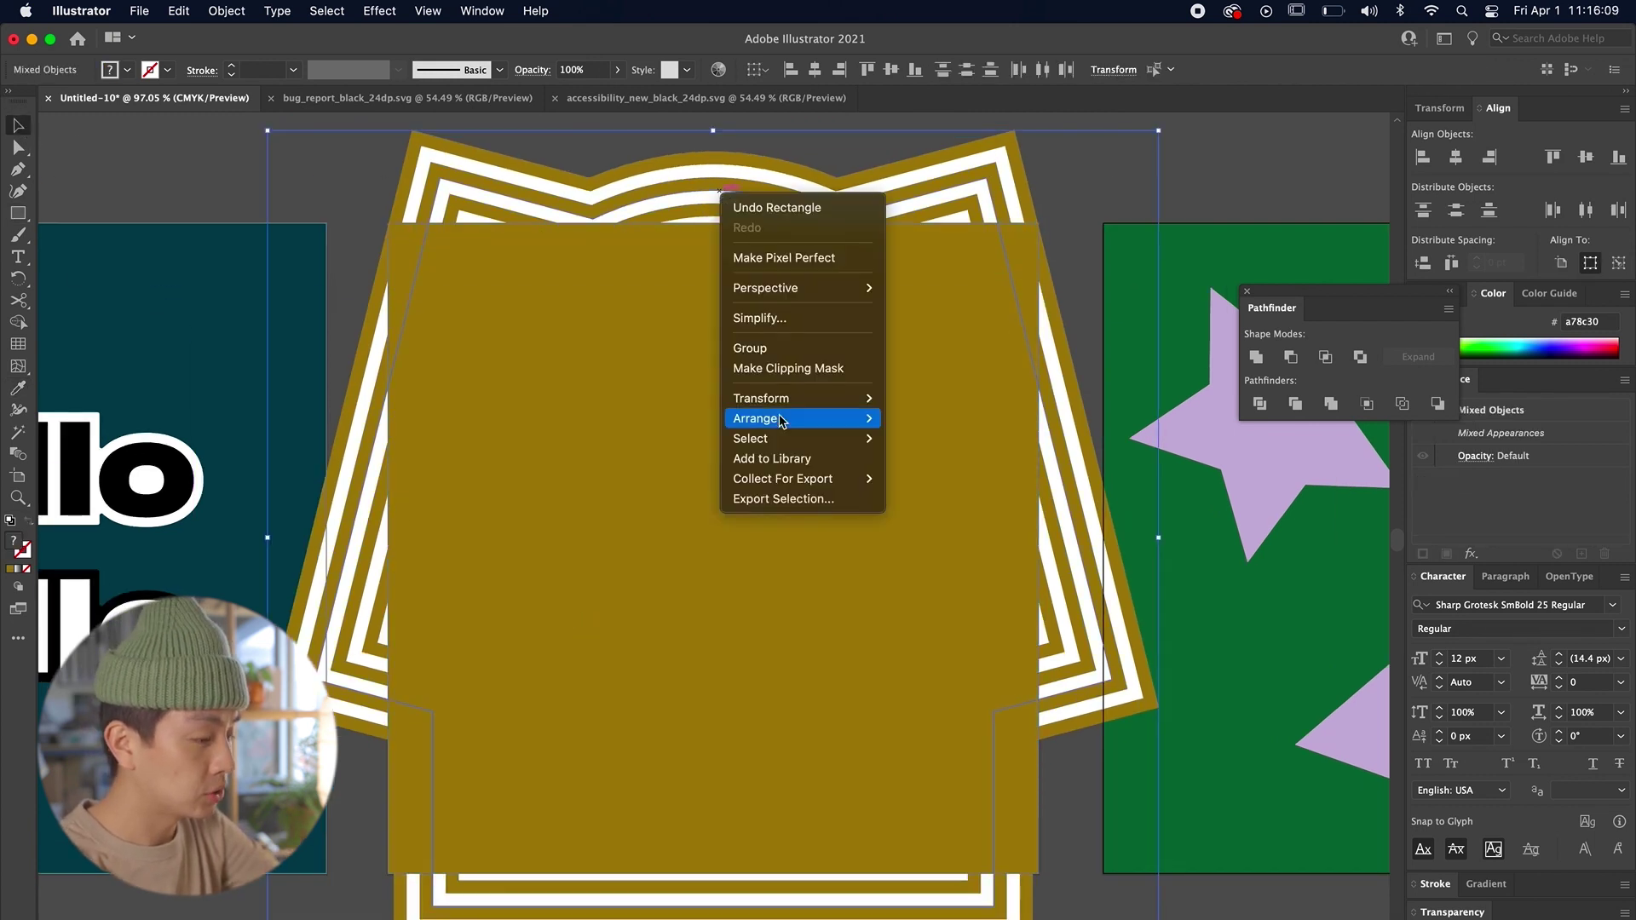
click(780, 367)
click(942, 201)
drag(942, 200, 918, 175)
scroll(886, 152, down, 5)
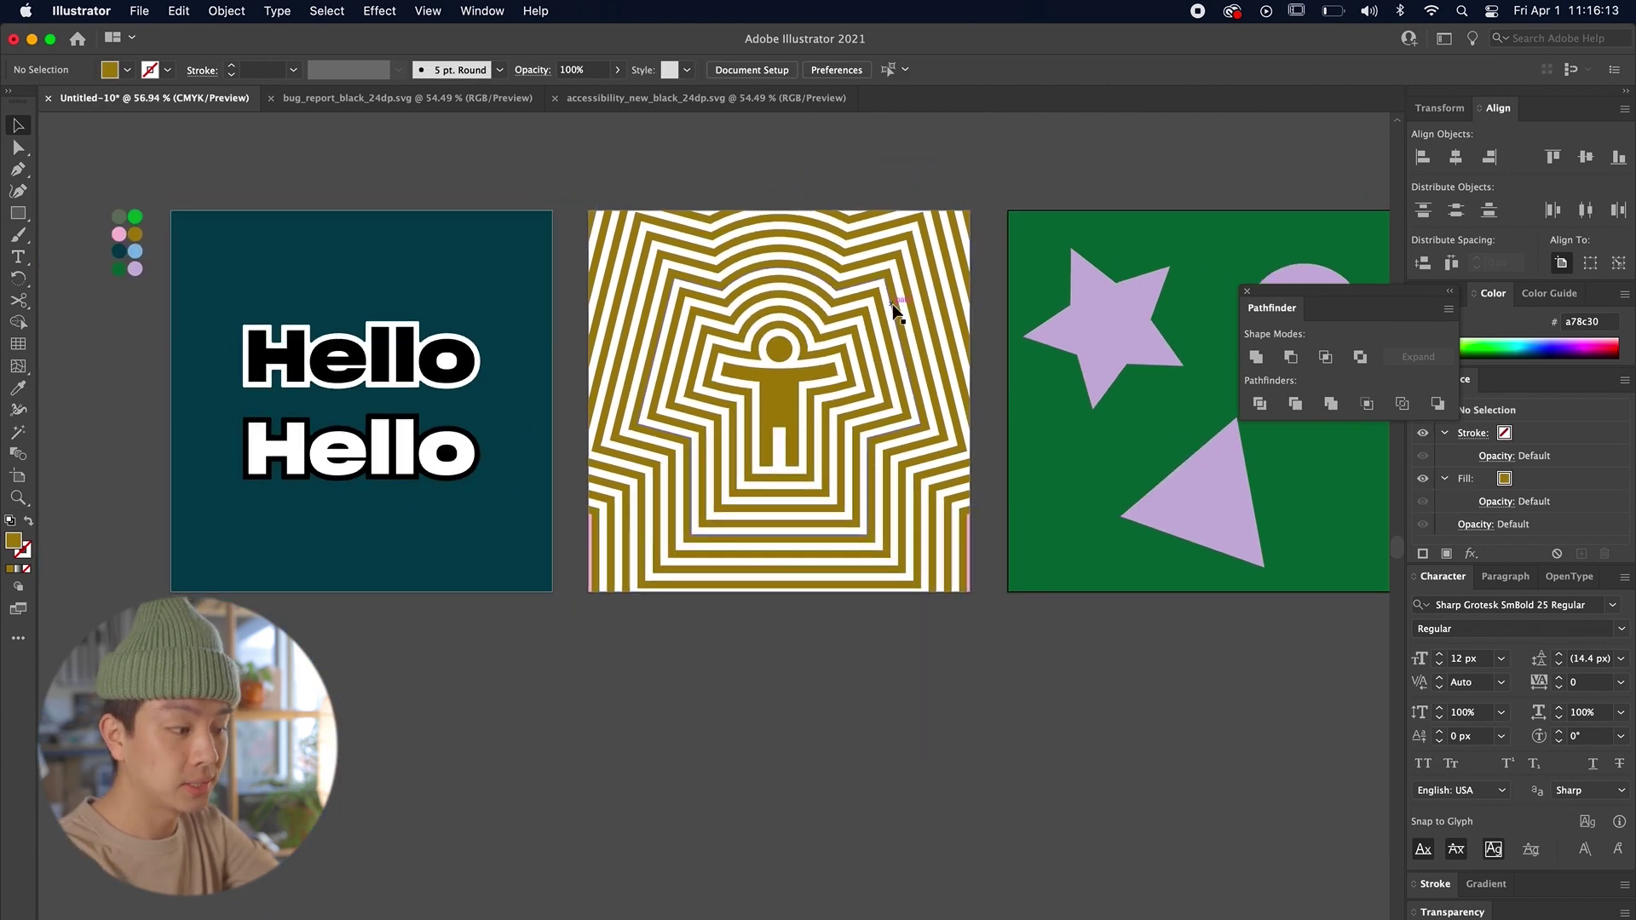
Step: Make the lilac star, circle and triangle on the green artboard one compound path
scroll(894, 310, up, 7)
drag(602, 679, 727, 627)
scroll(1193, 533, down, 3)
drag(1192, 532, 471, 548)
scroll(780, 430, up, 2)
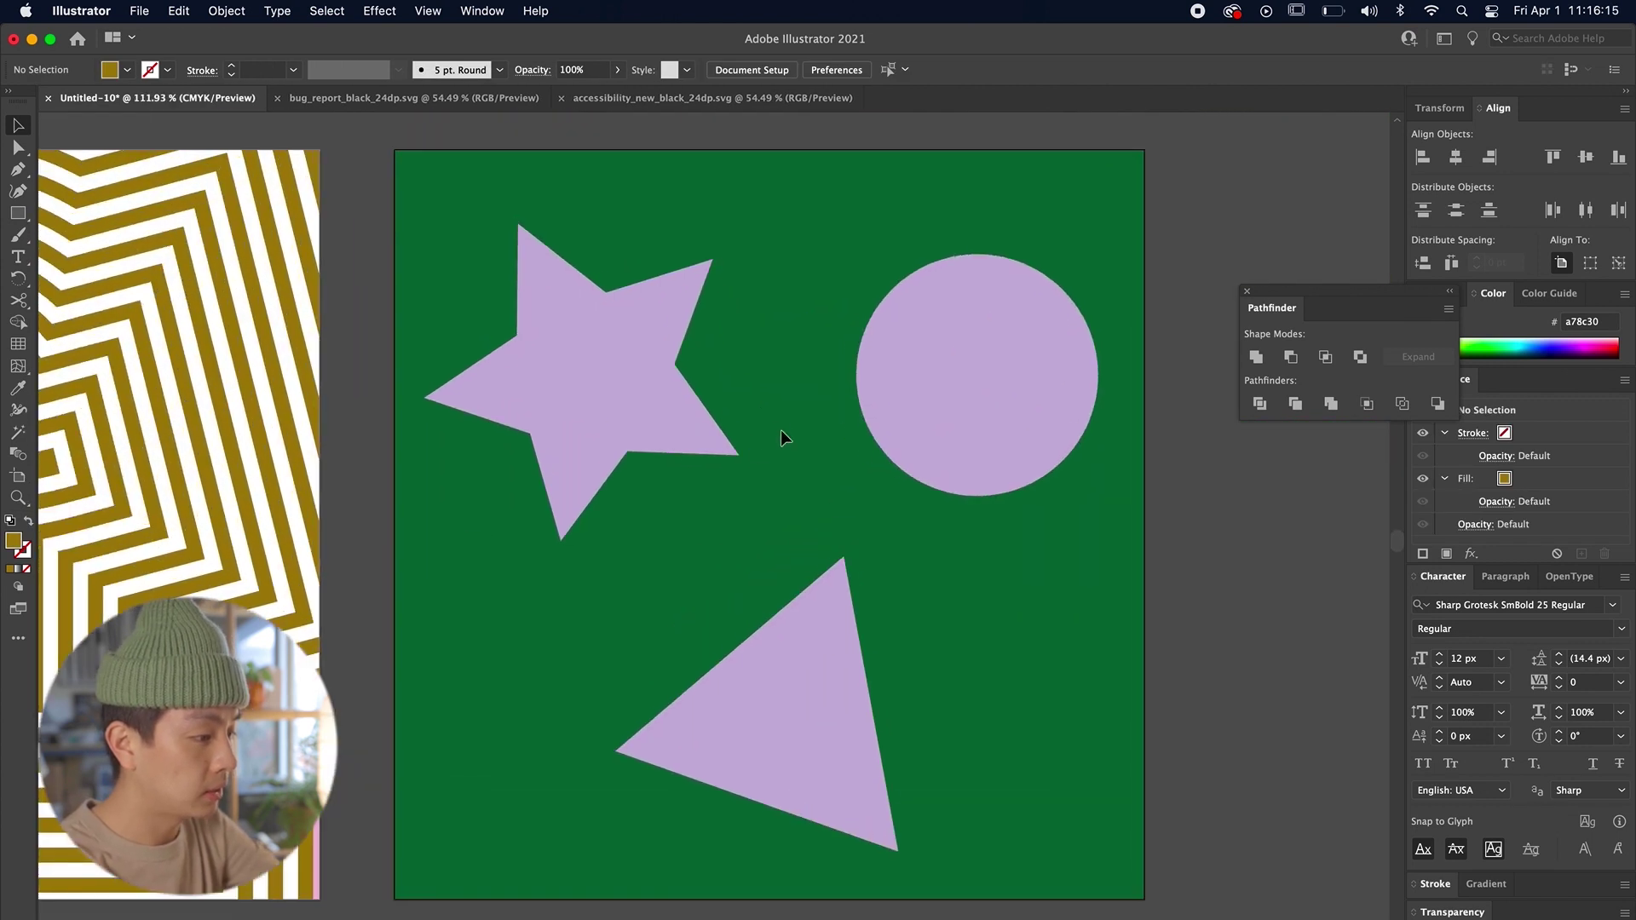
scroll(780, 429, right, 2)
click(610, 422)
click(227, 11)
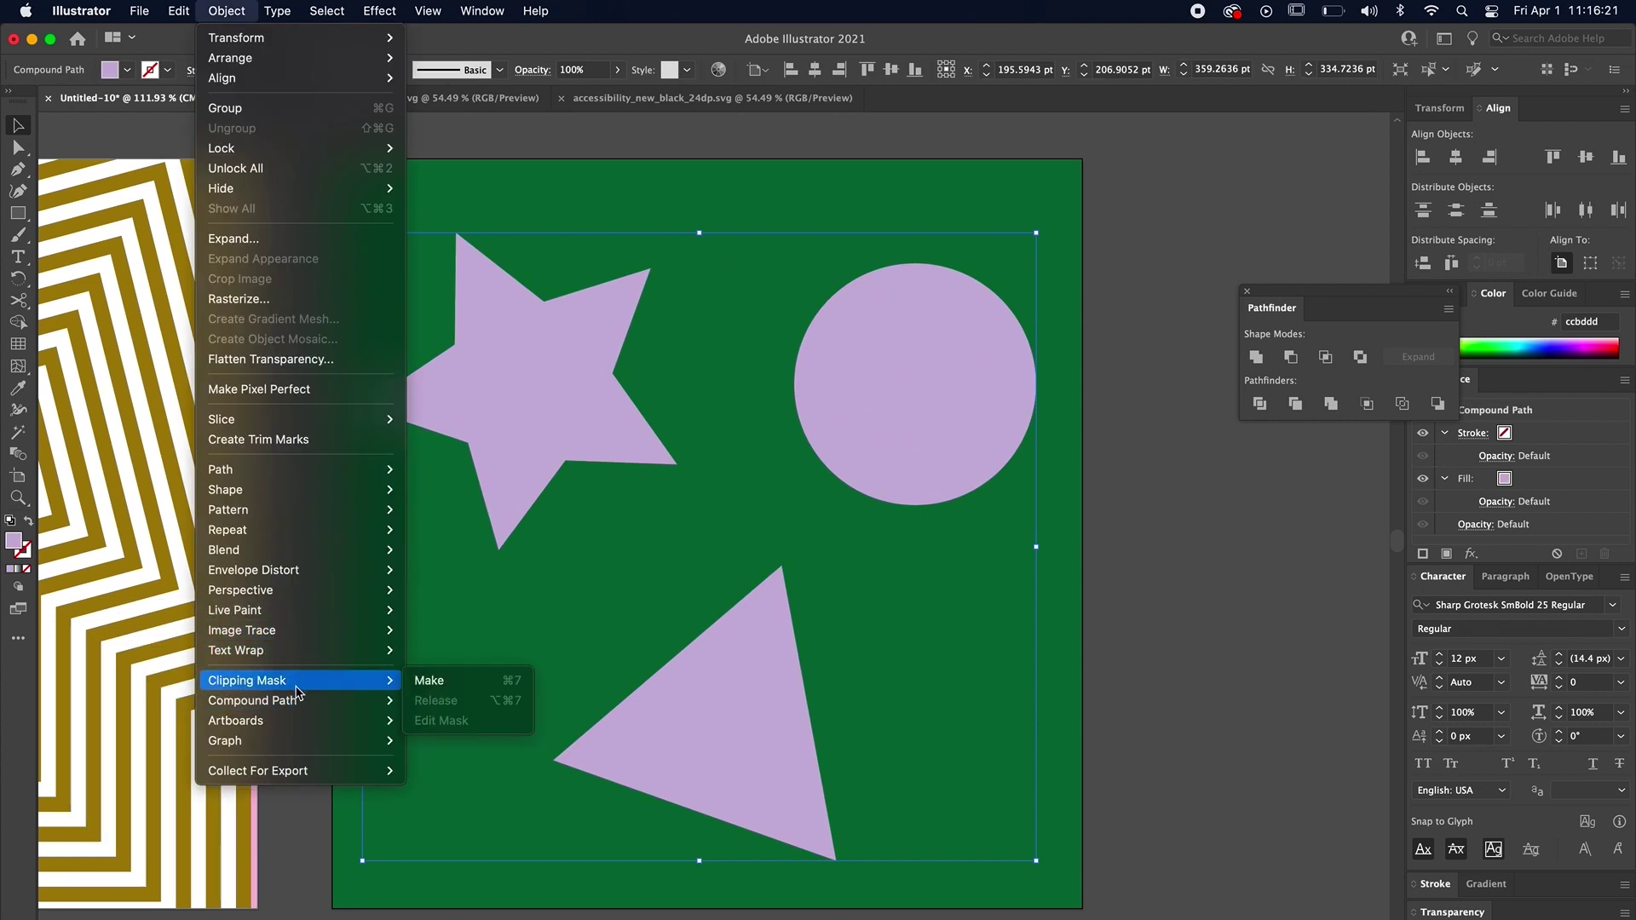
mouse_move(298, 701)
click(422, 700)
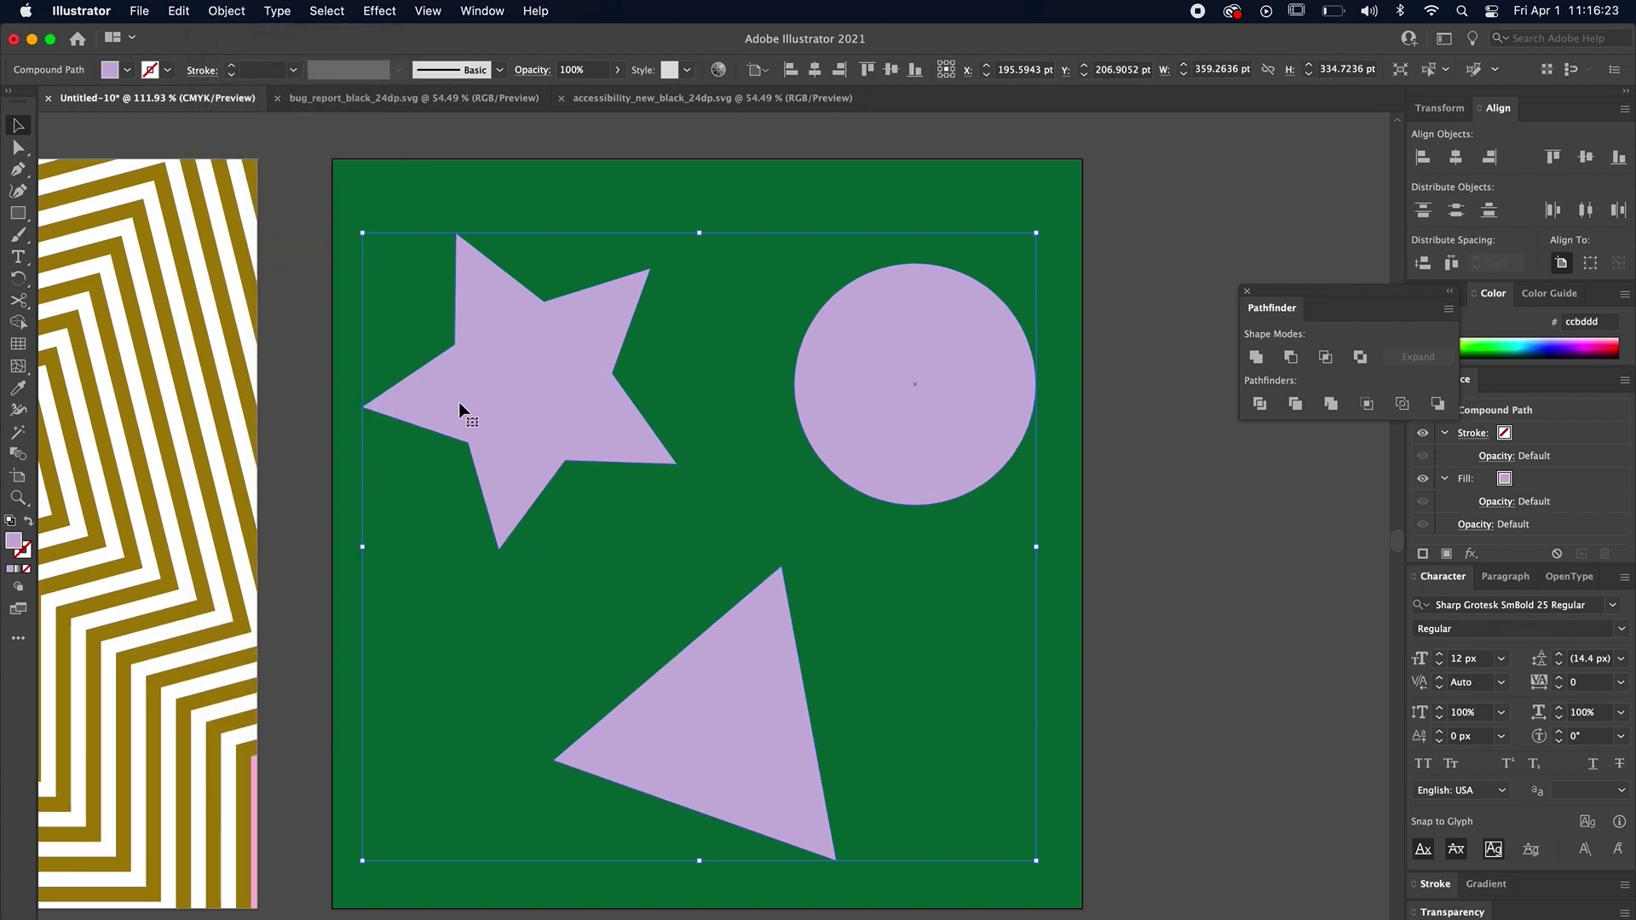
Step: Offset the path of the lilac star, circle and triangle outward
click(218, 9)
mouse_move(230, 467)
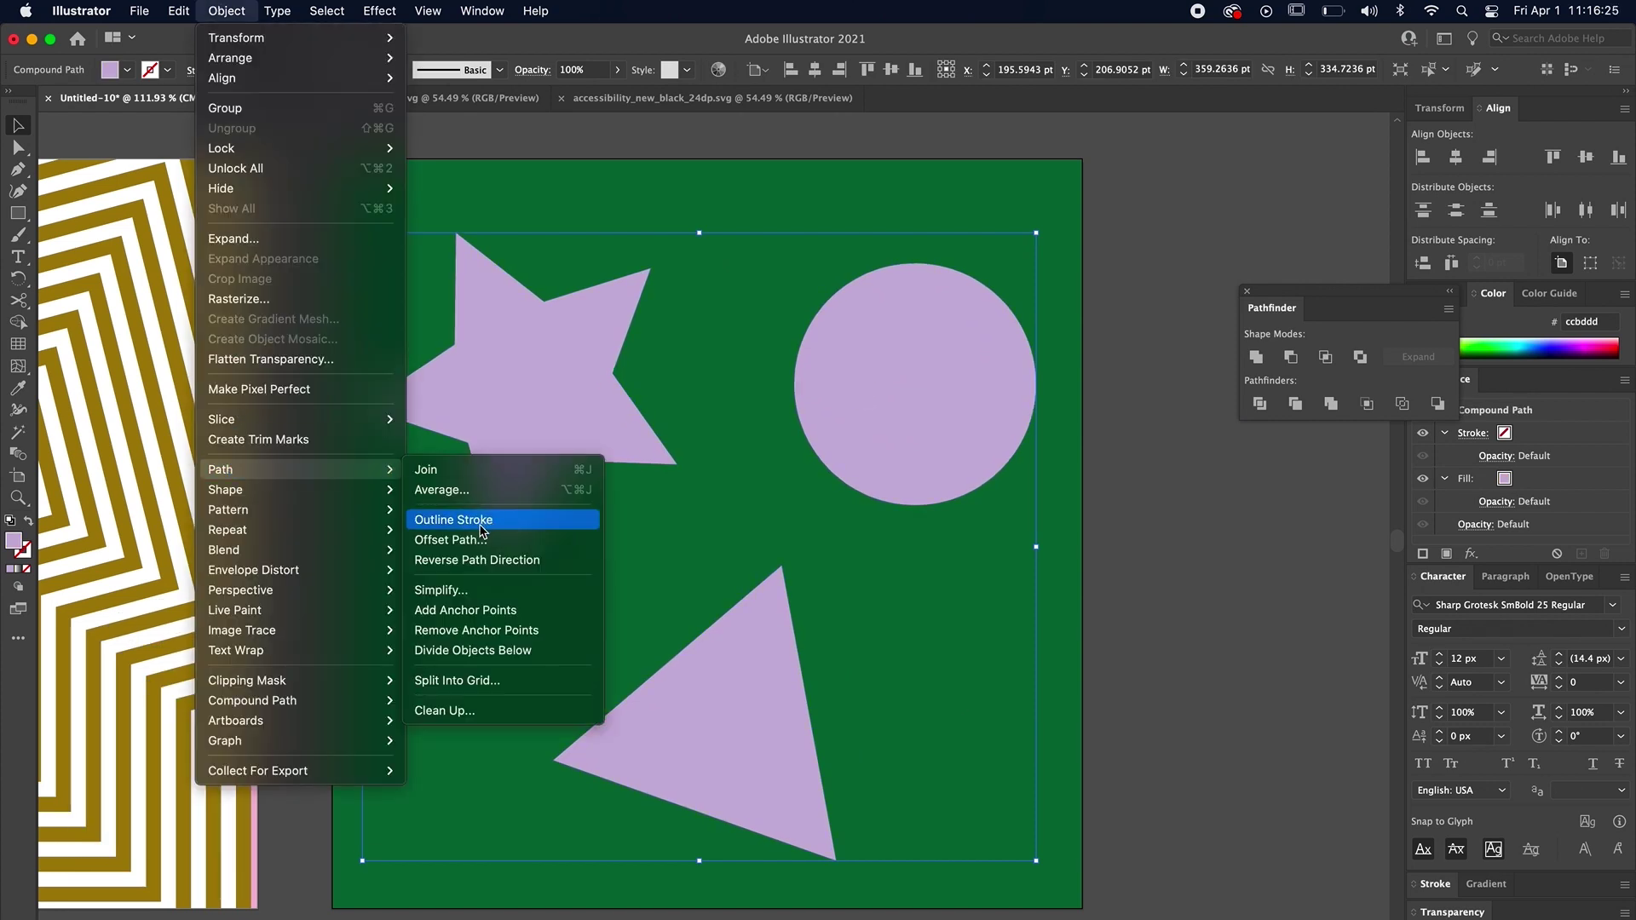
click(472, 535)
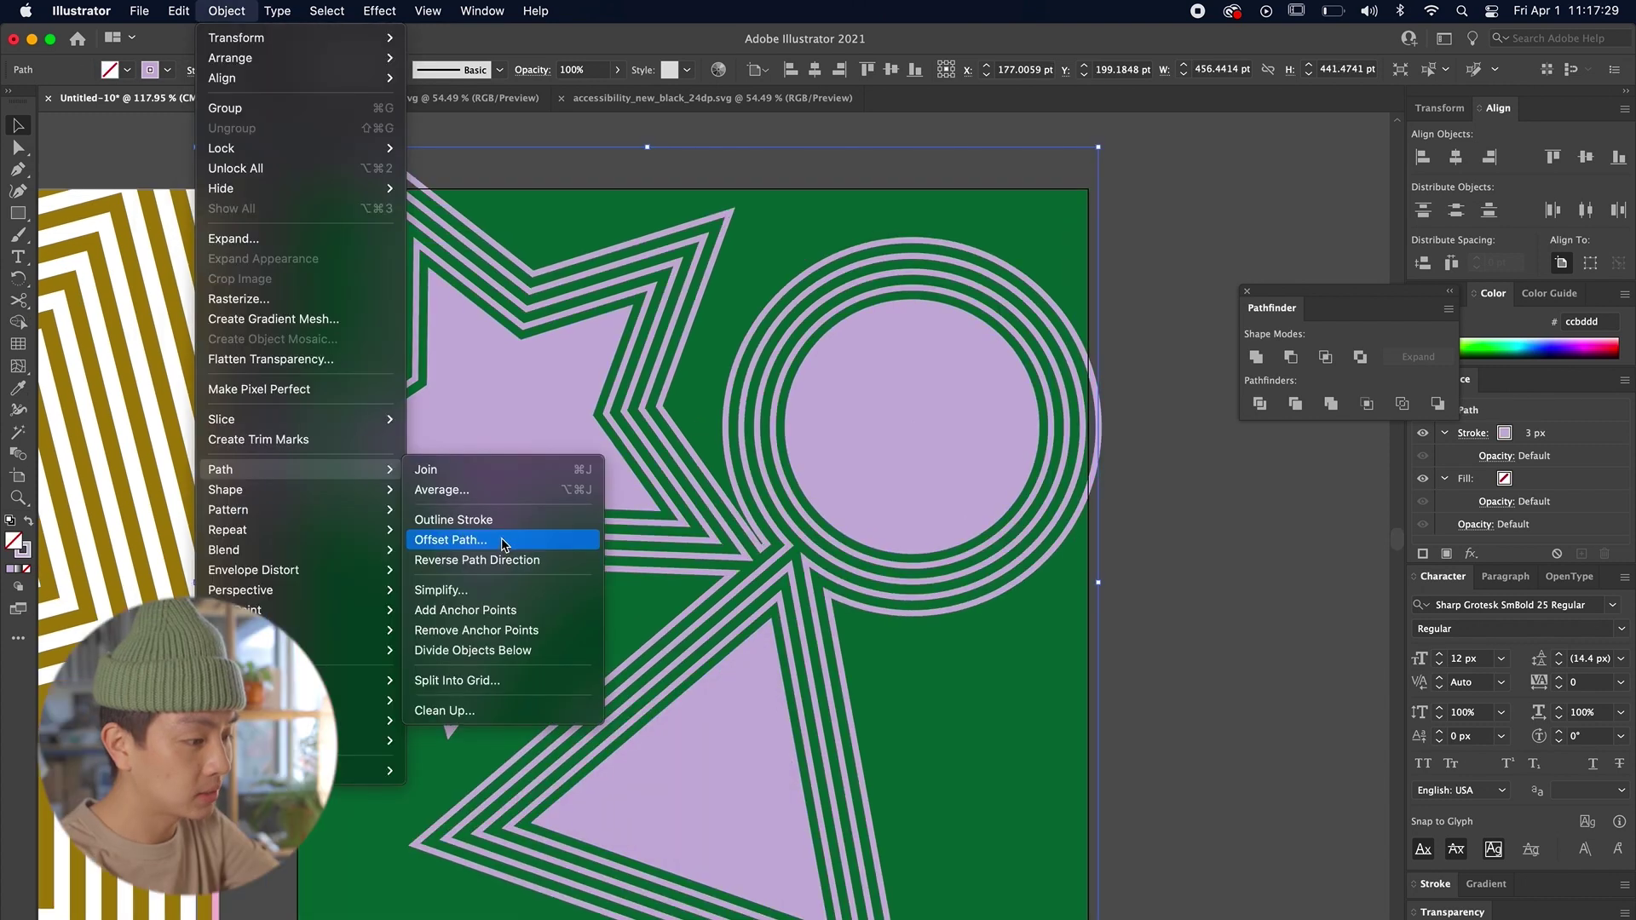
click(475, 534)
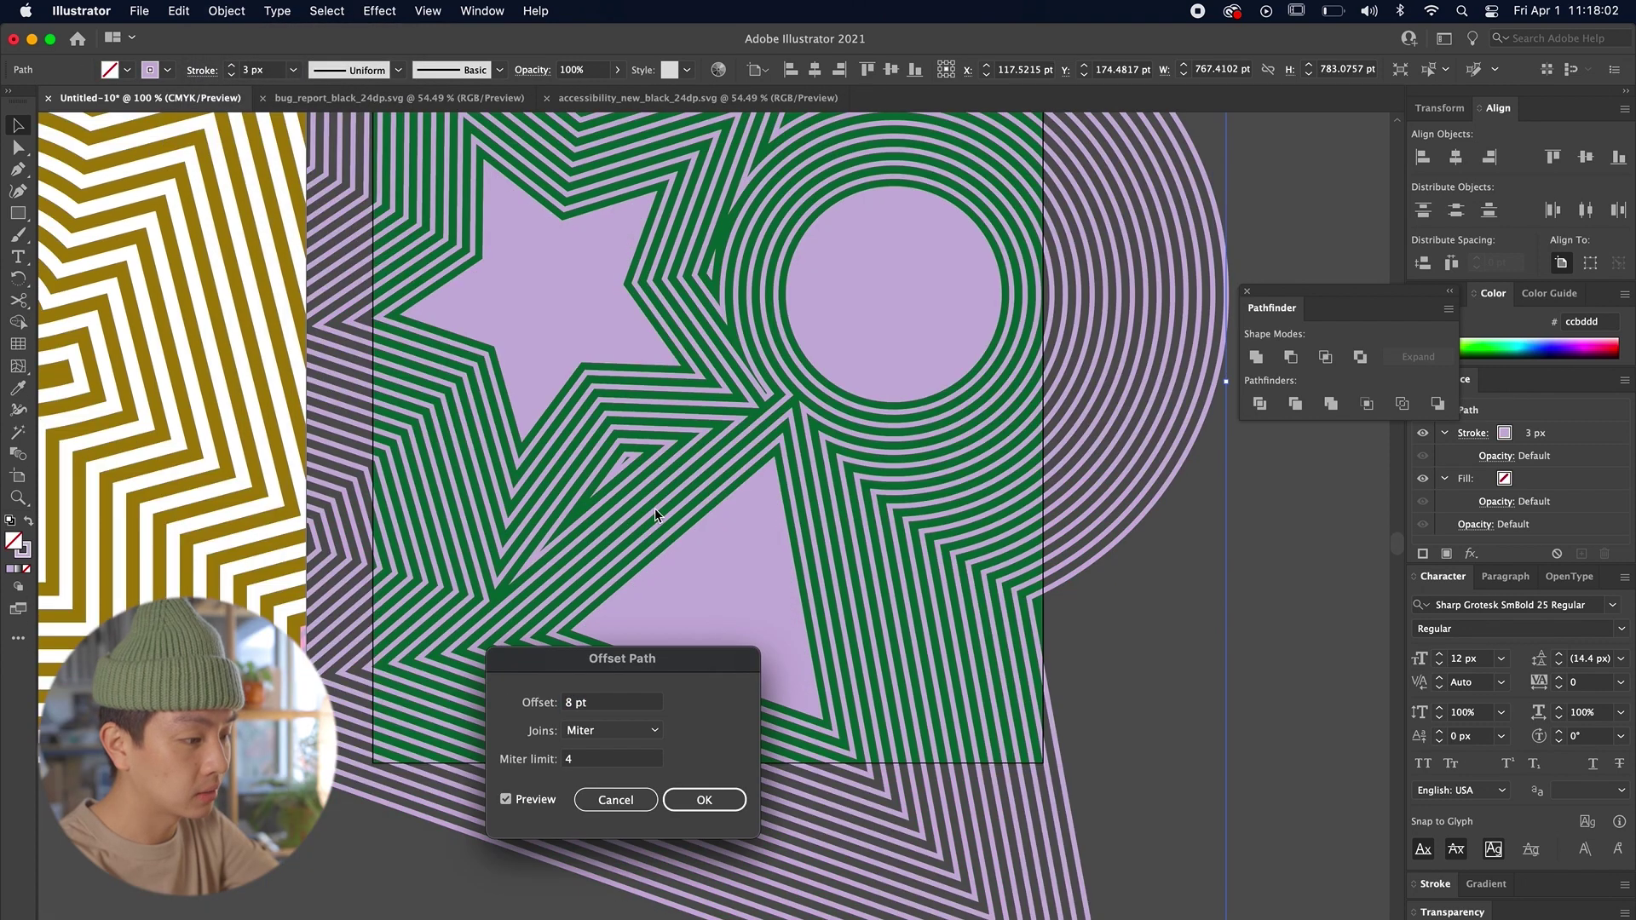
key(Return)
key(alt+super+0)
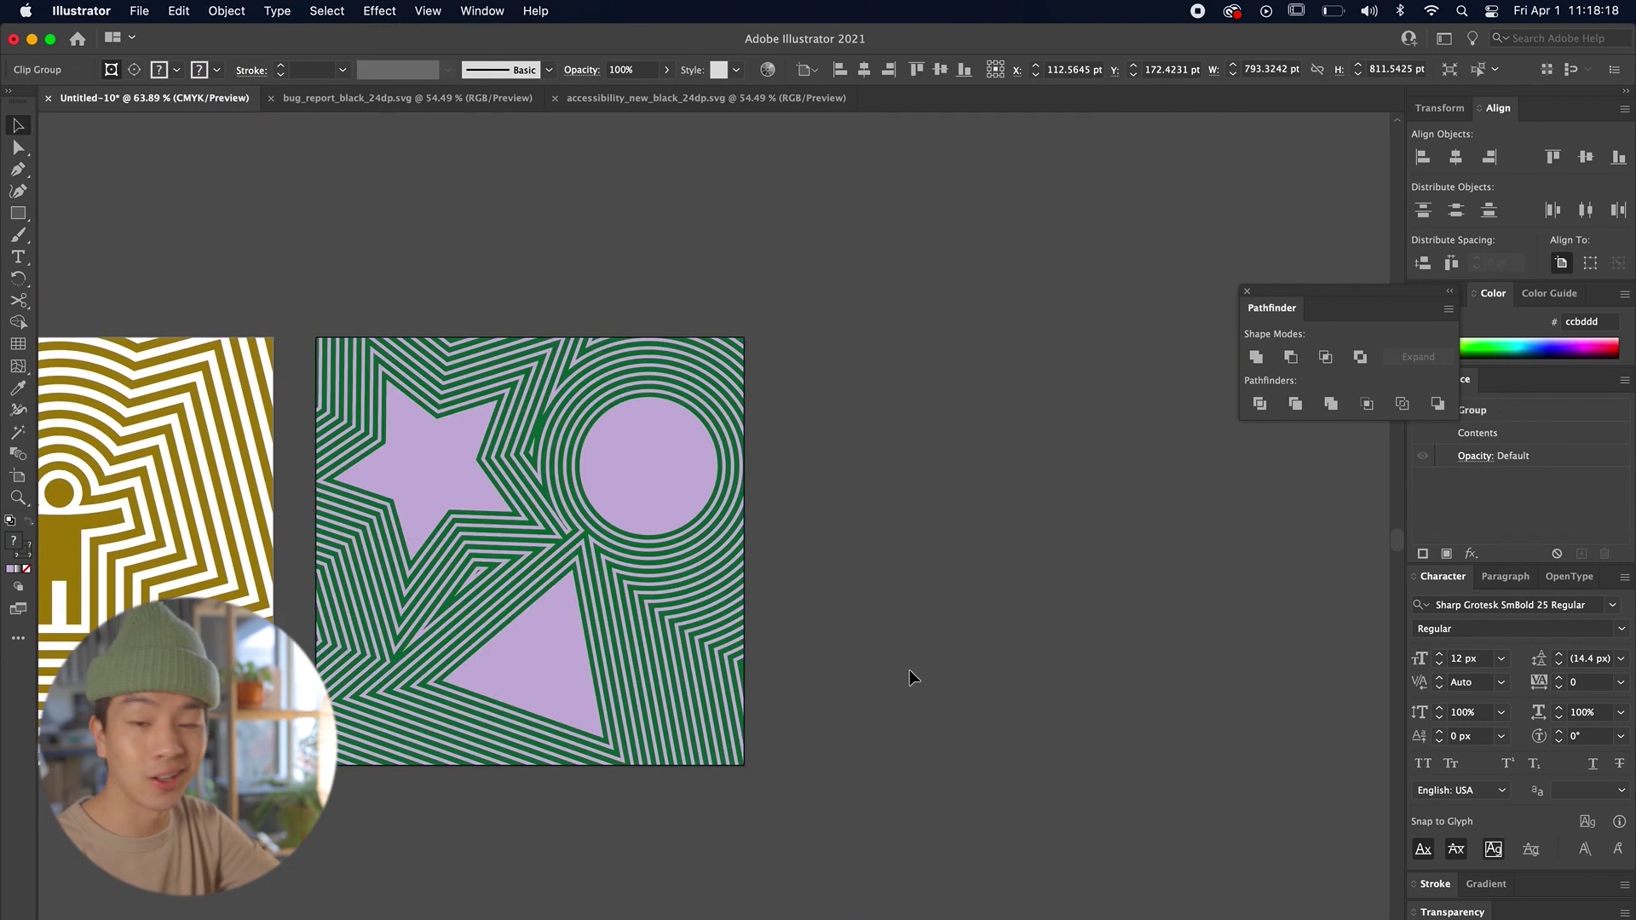
Step: Examine the finished offset artworks: the striped star, circle and triangle pattern, the person icon and the Hello lettering
scroll(908, 670, left, 10)
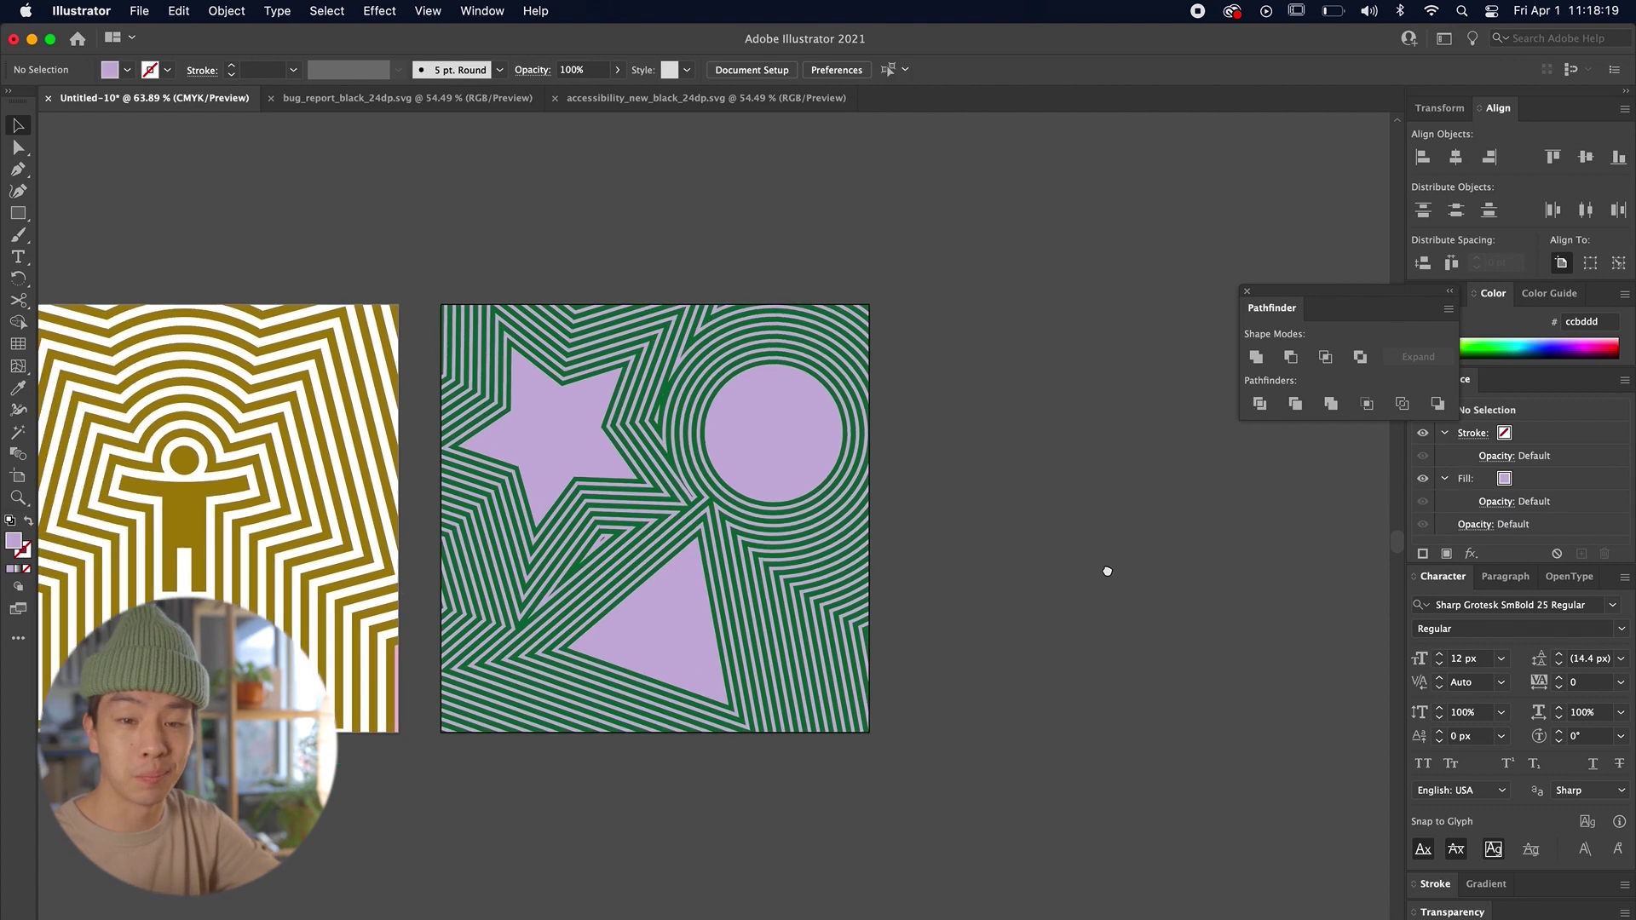
scroll(835, 553, right, 5)
scroll(1160, 530, up, 6)
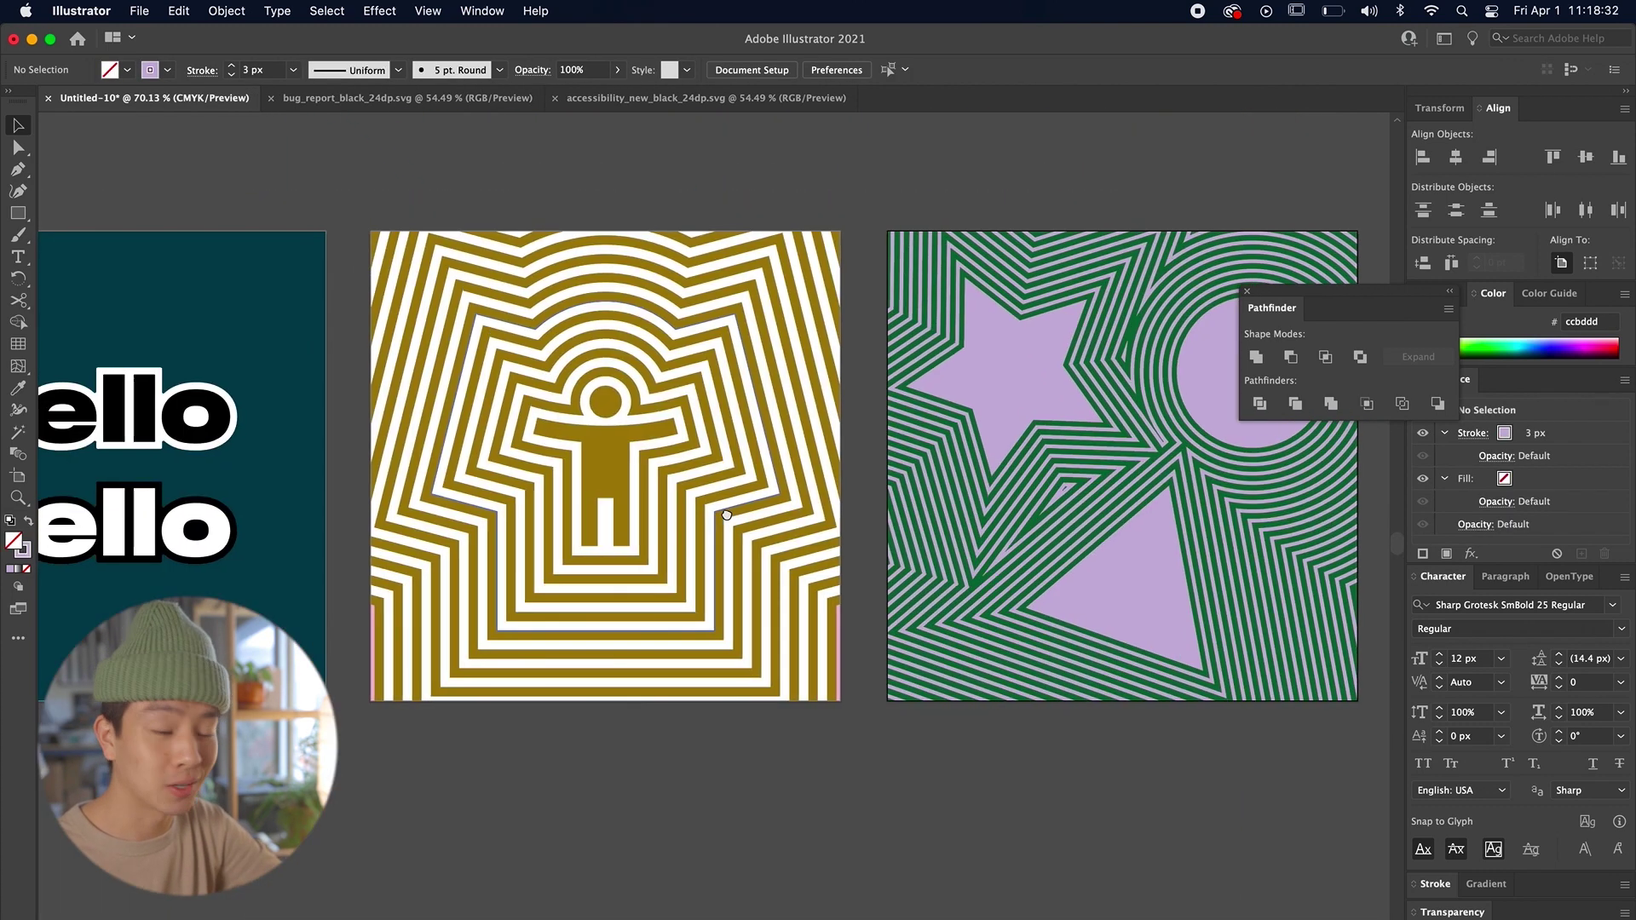
scroll(852, 511, left, 5)
scroll(995, 577, left, 4)
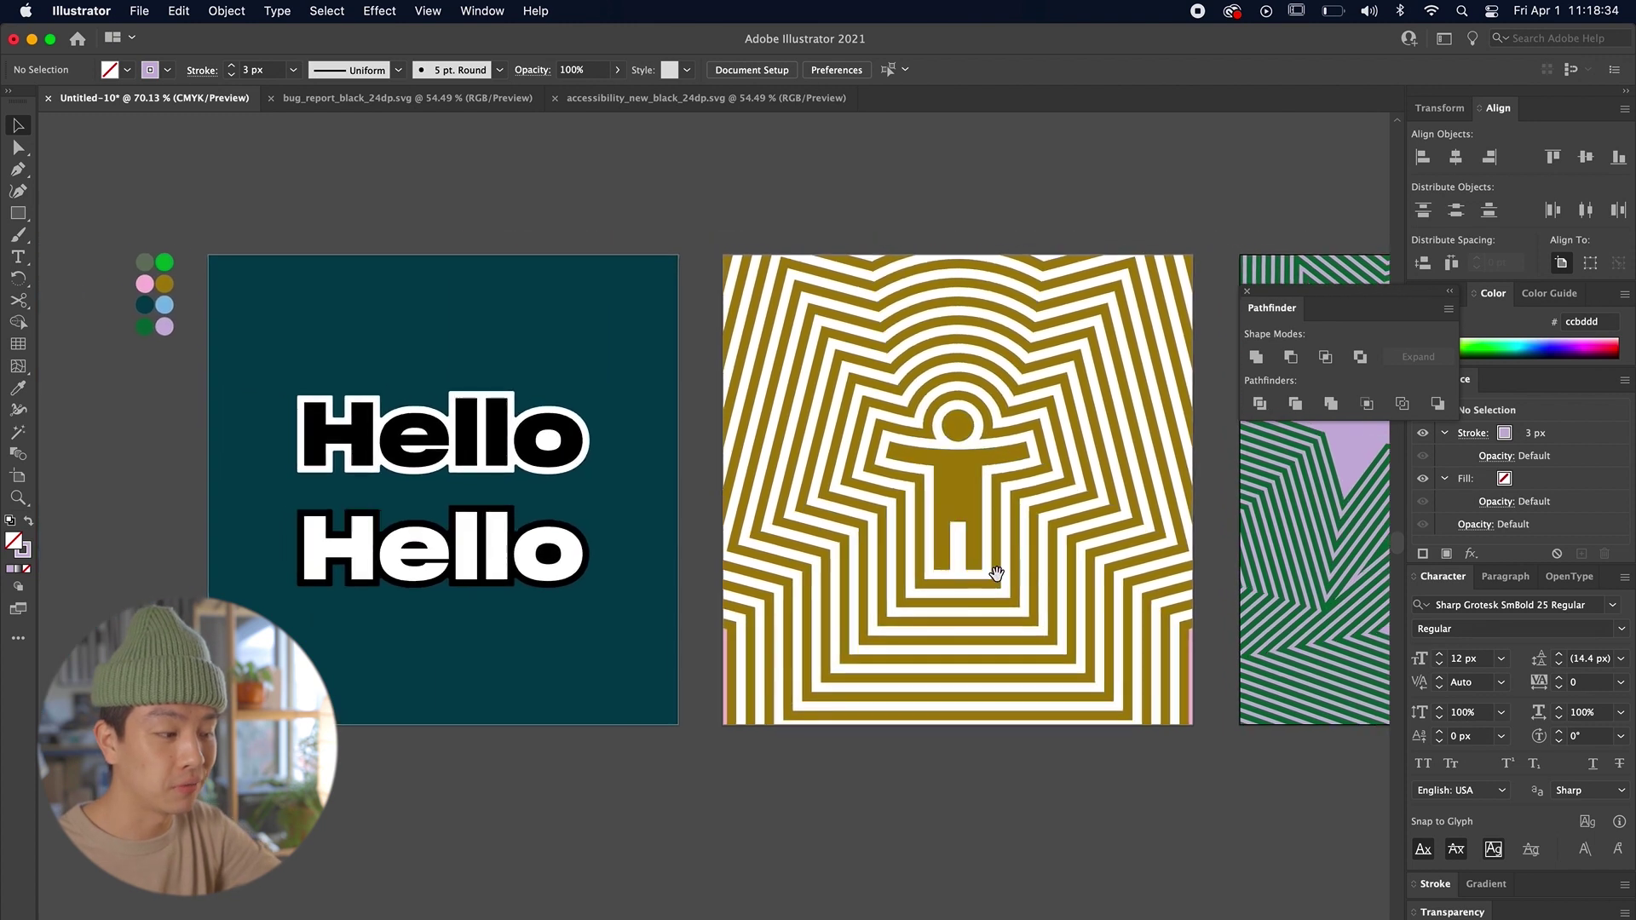
scroll(995, 577, down, 3)
scroll(888, 639, right, 1)
scroll(968, 548, right, 3)
scroll(958, 541, up, 3)
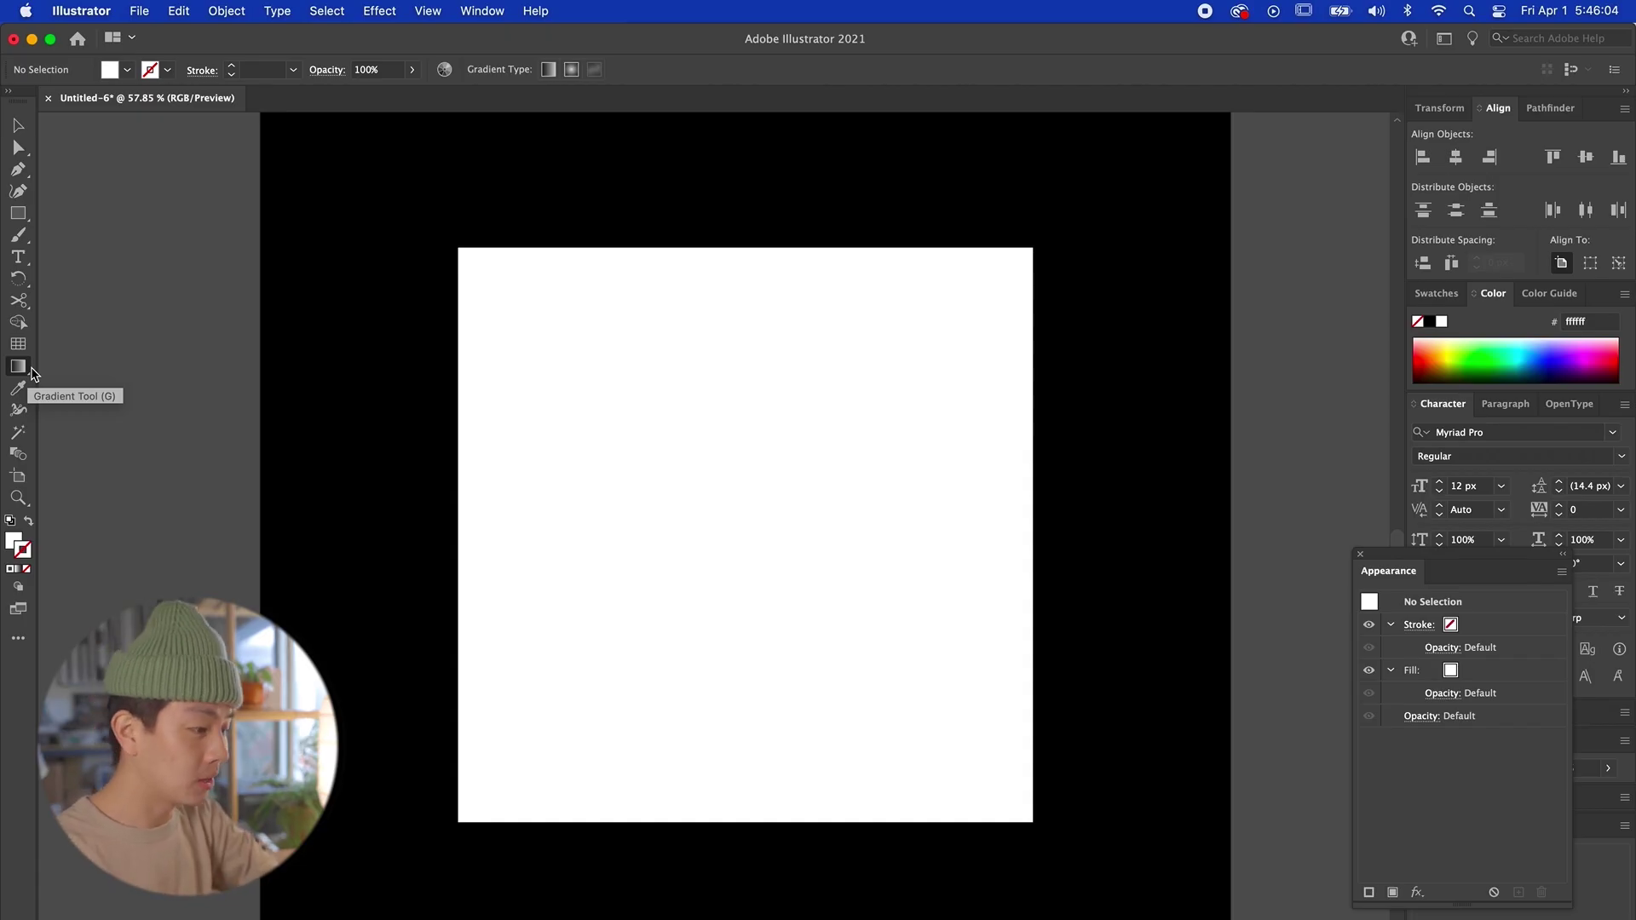
key(super+a)
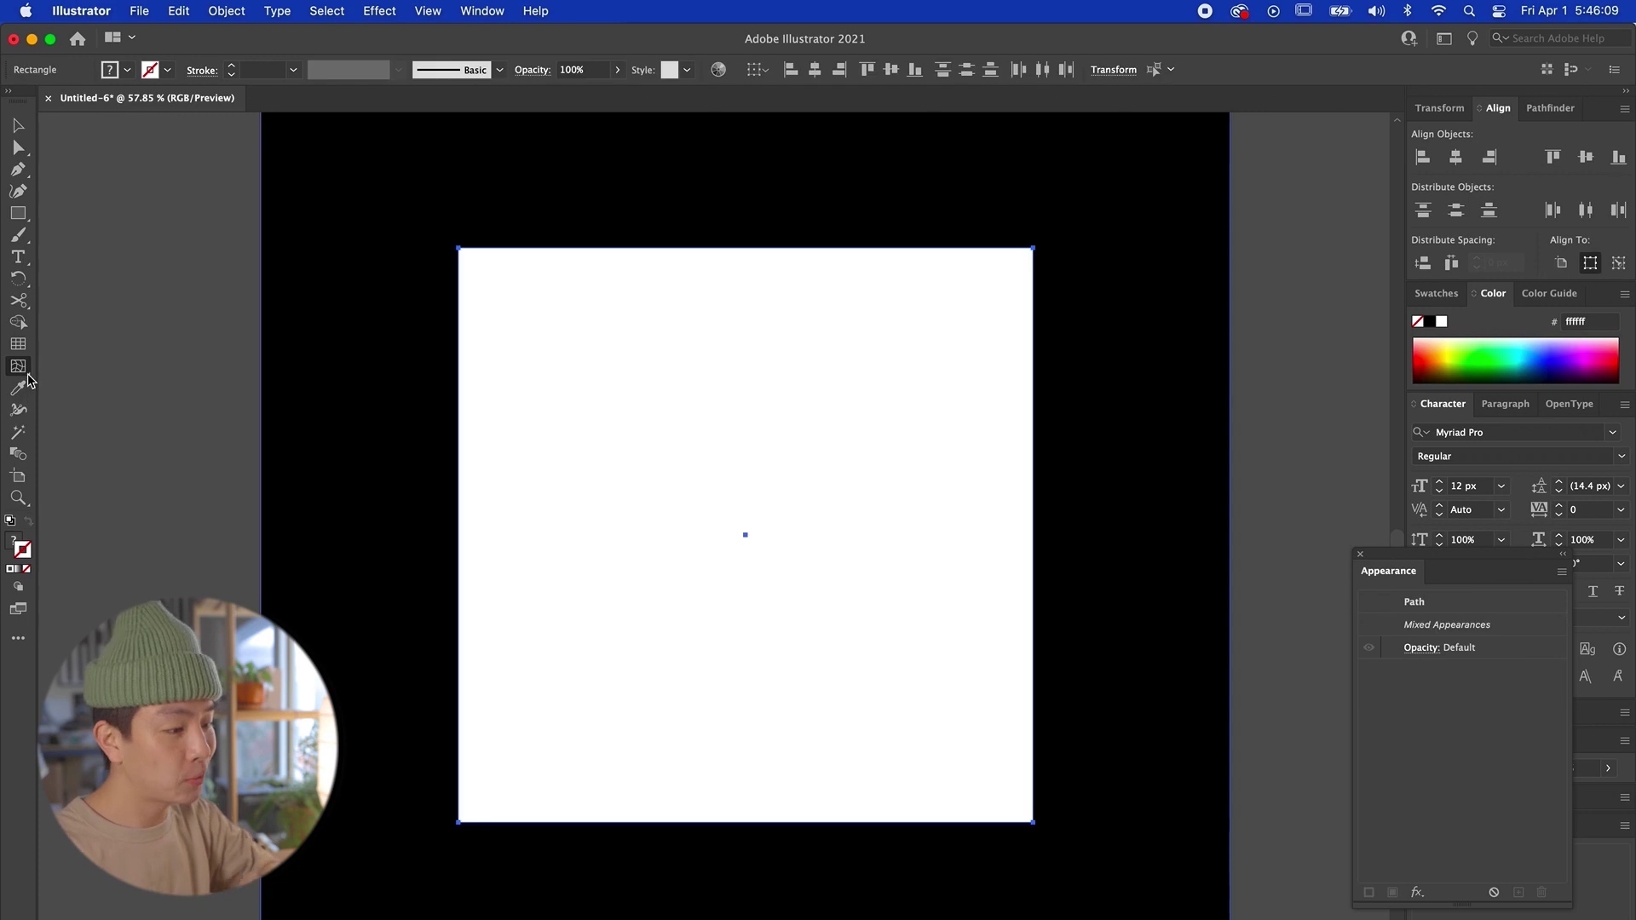
click(30, 371)
click(19, 128)
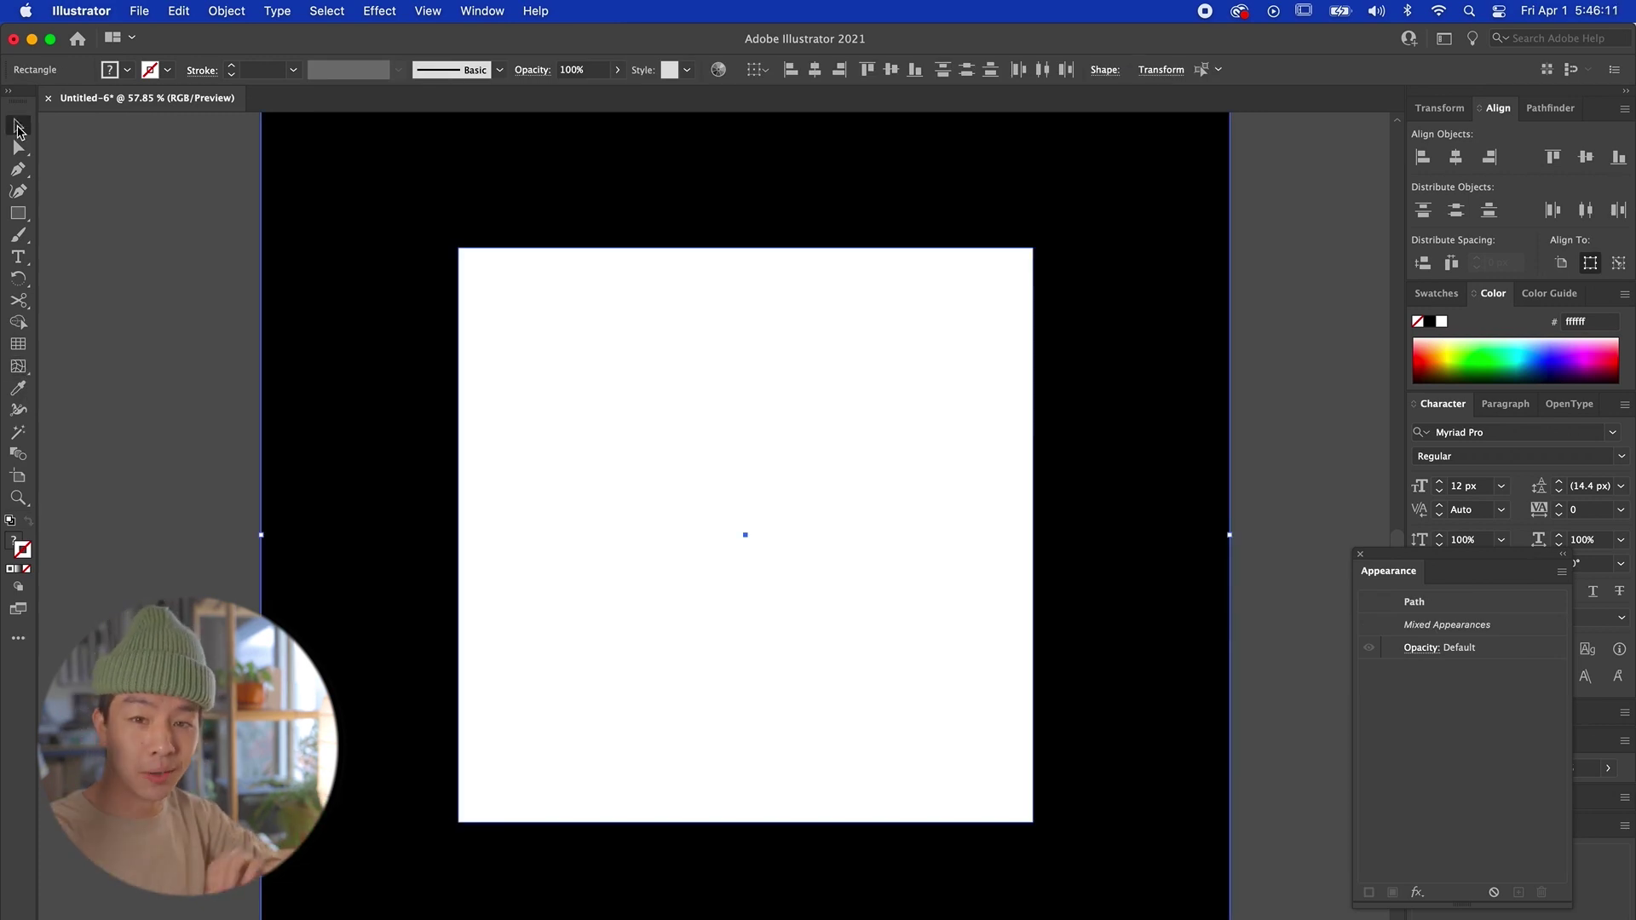
click(258, 295)
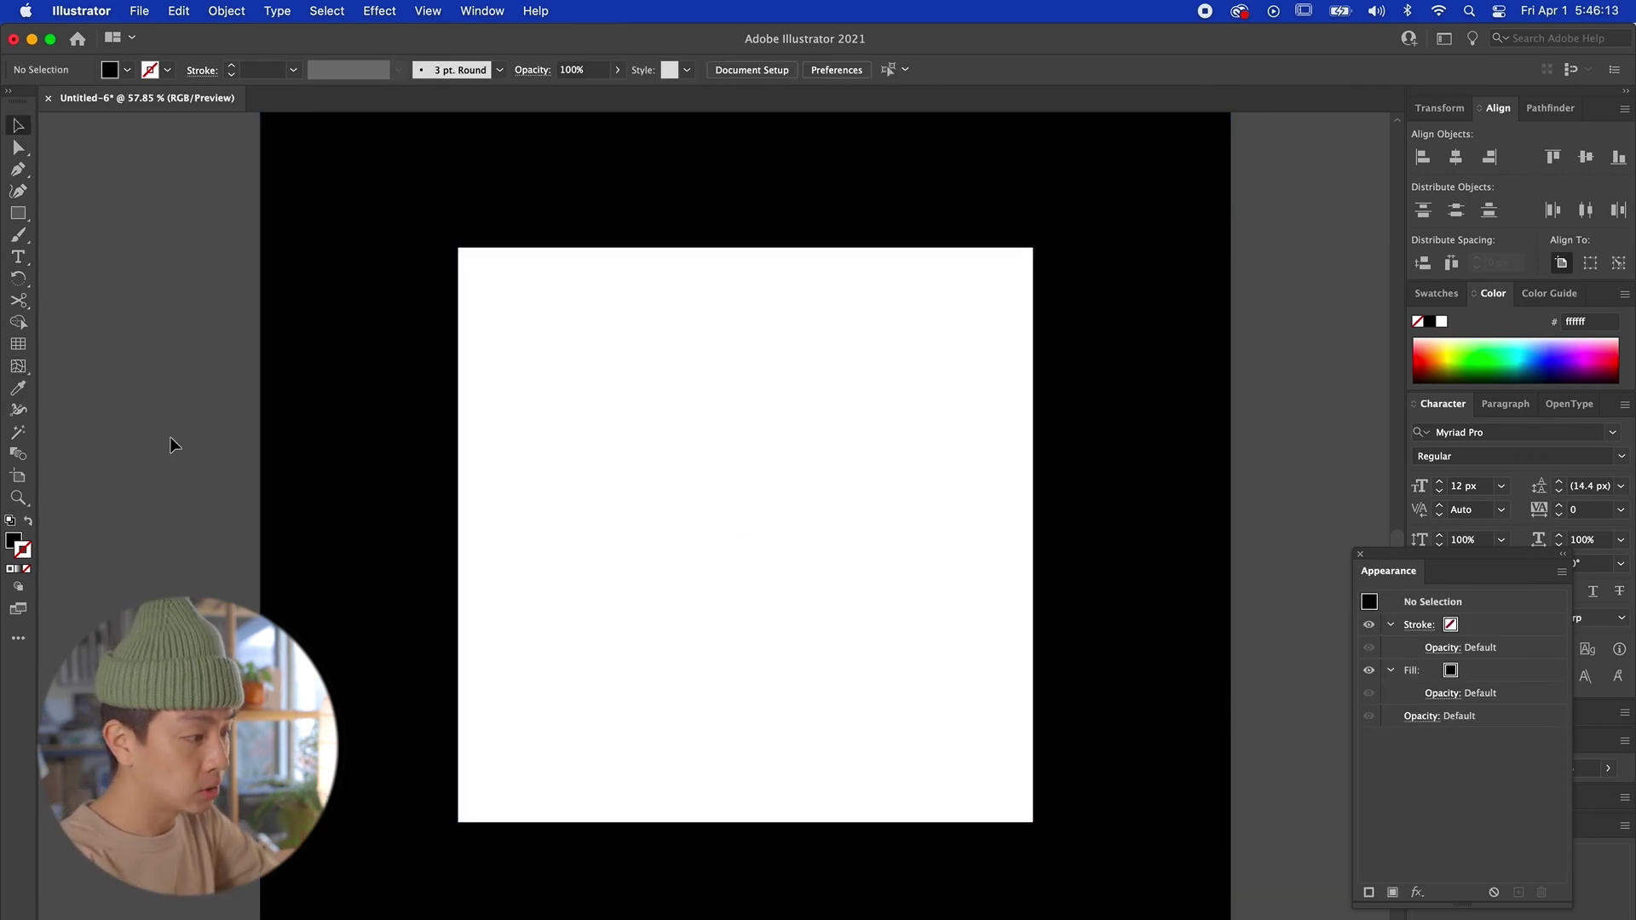
Step: Add a mesh point at about the centre of the white square with the Mesh tool
click(502, 285)
click(17, 368)
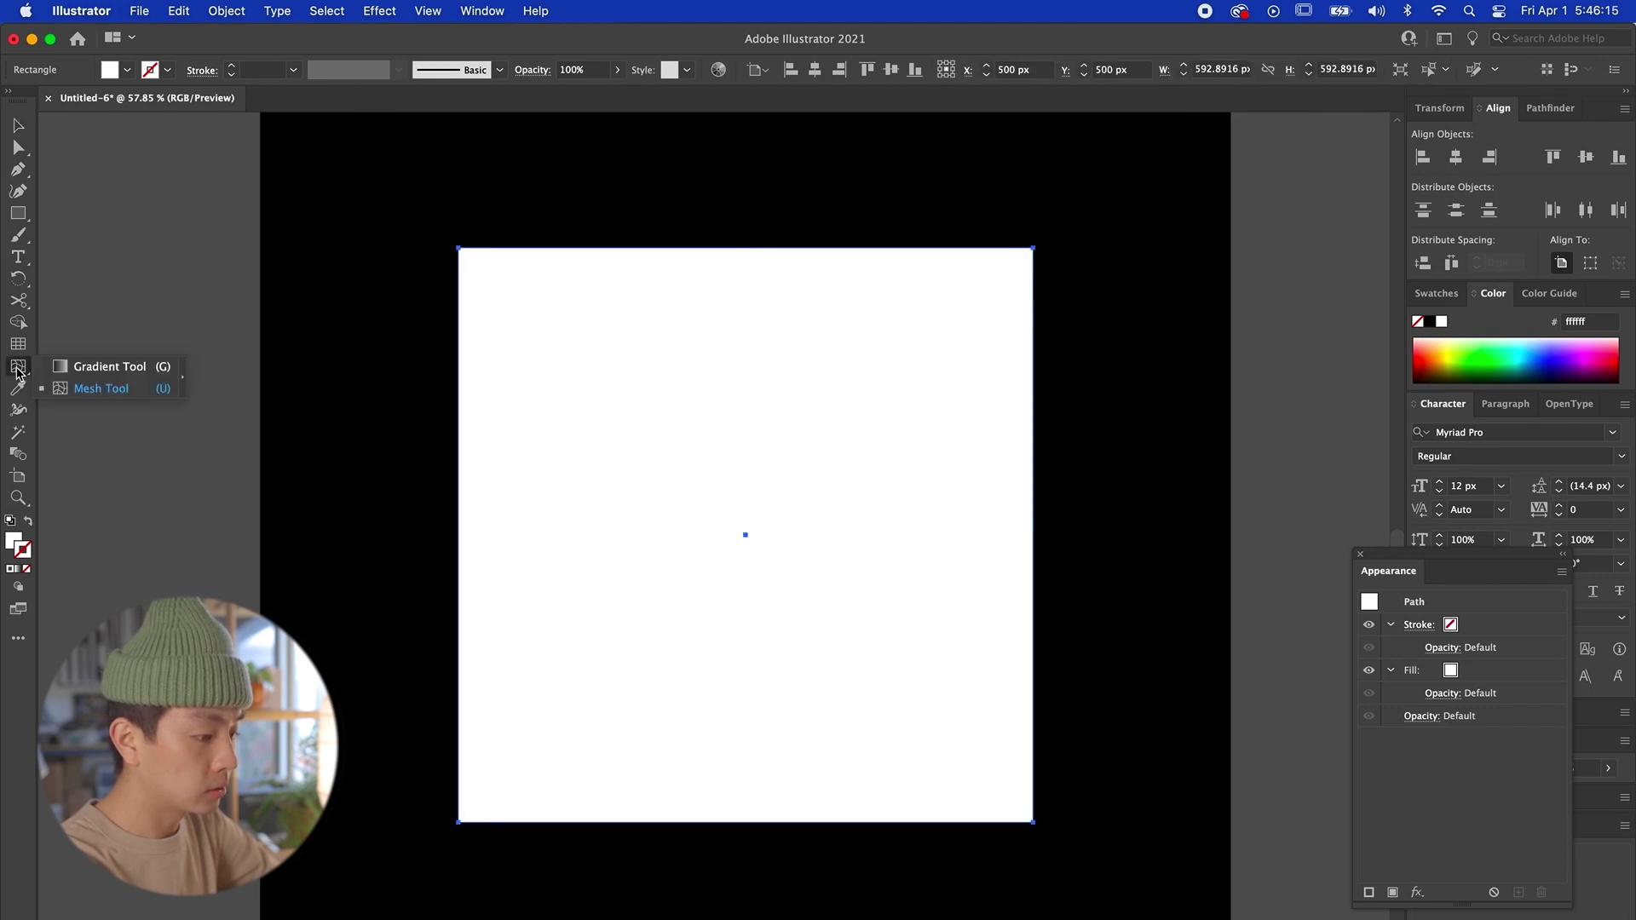
click(89, 389)
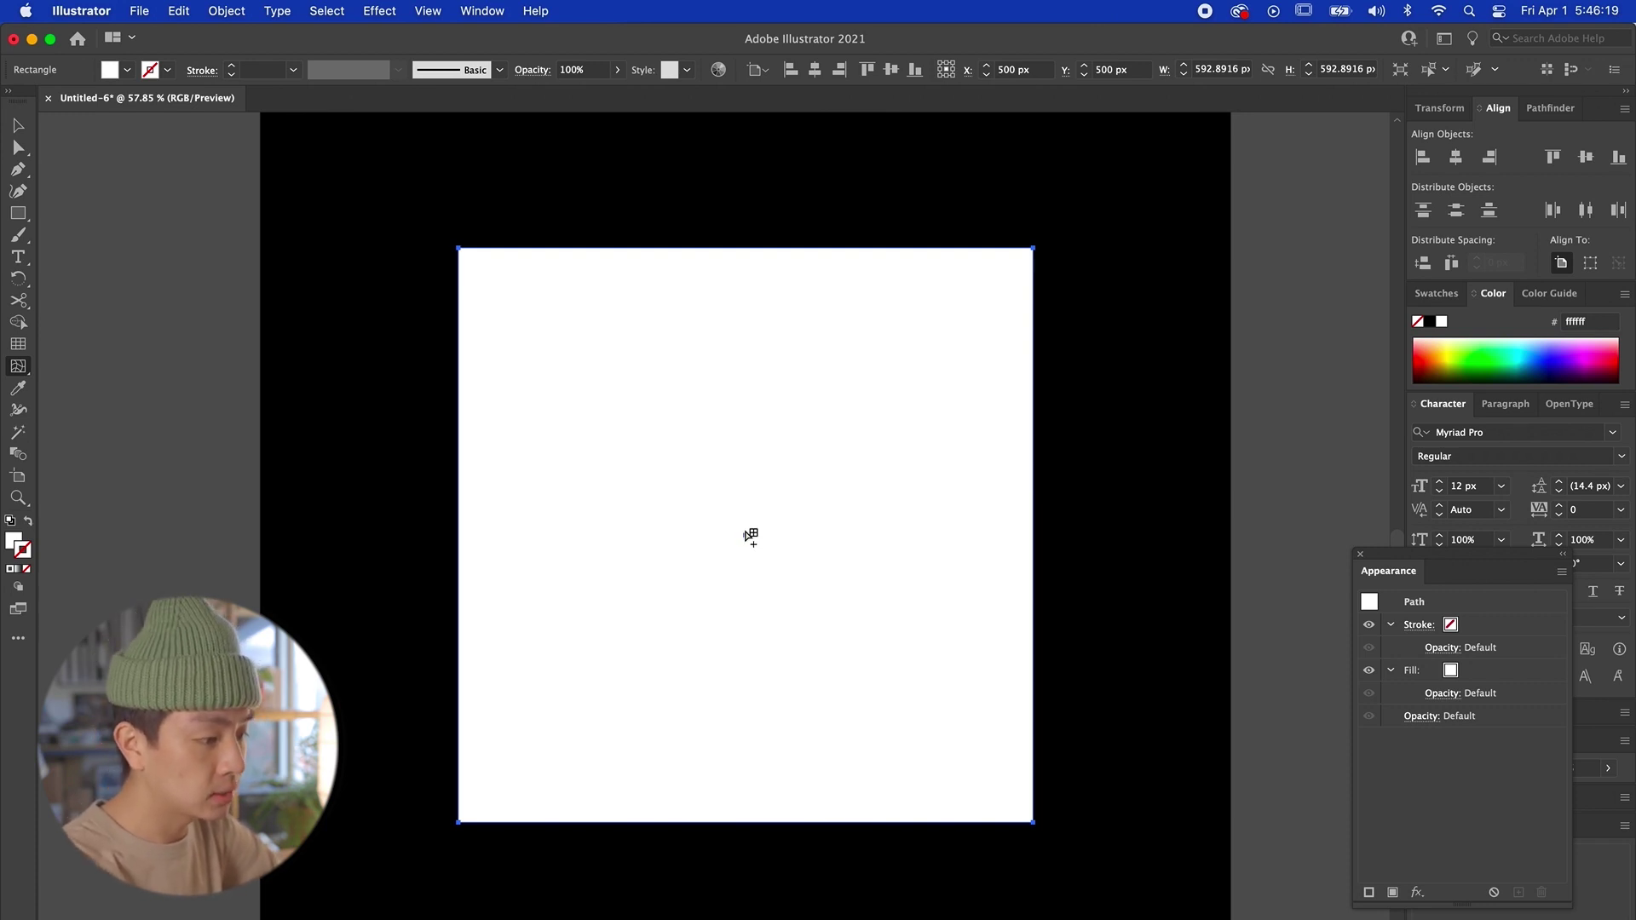
click(745, 531)
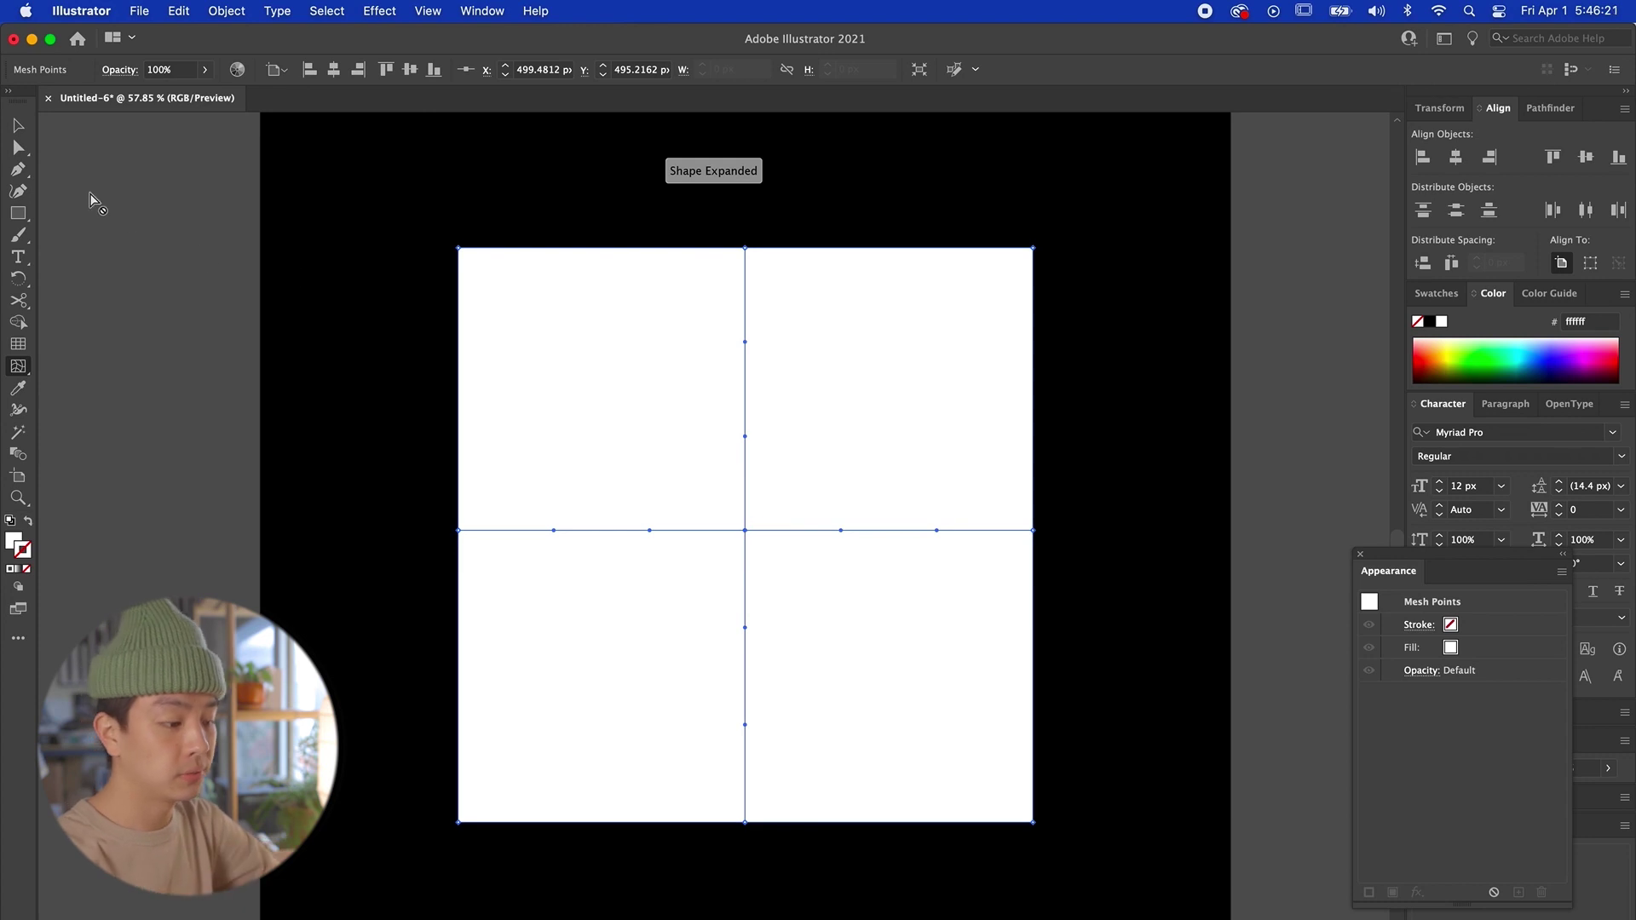
Step: Color the top-left corner mesh point of the white square bright blue, about #00aaff
click(17, 147)
click(278, 230)
click(530, 324)
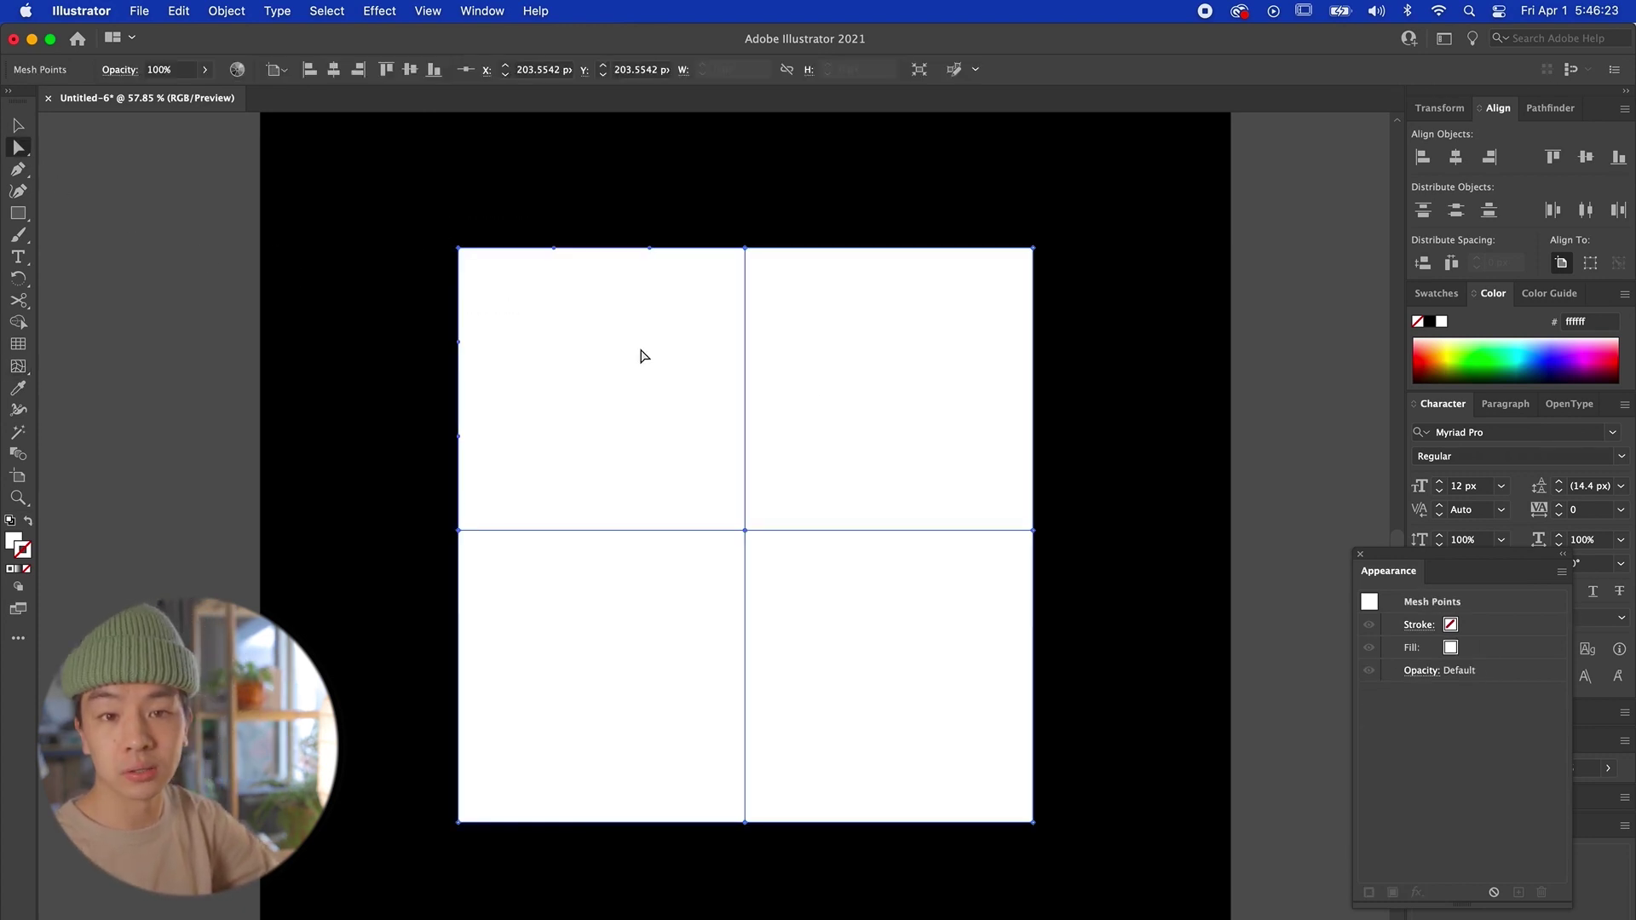
double_click(12, 542)
text(00aaff)
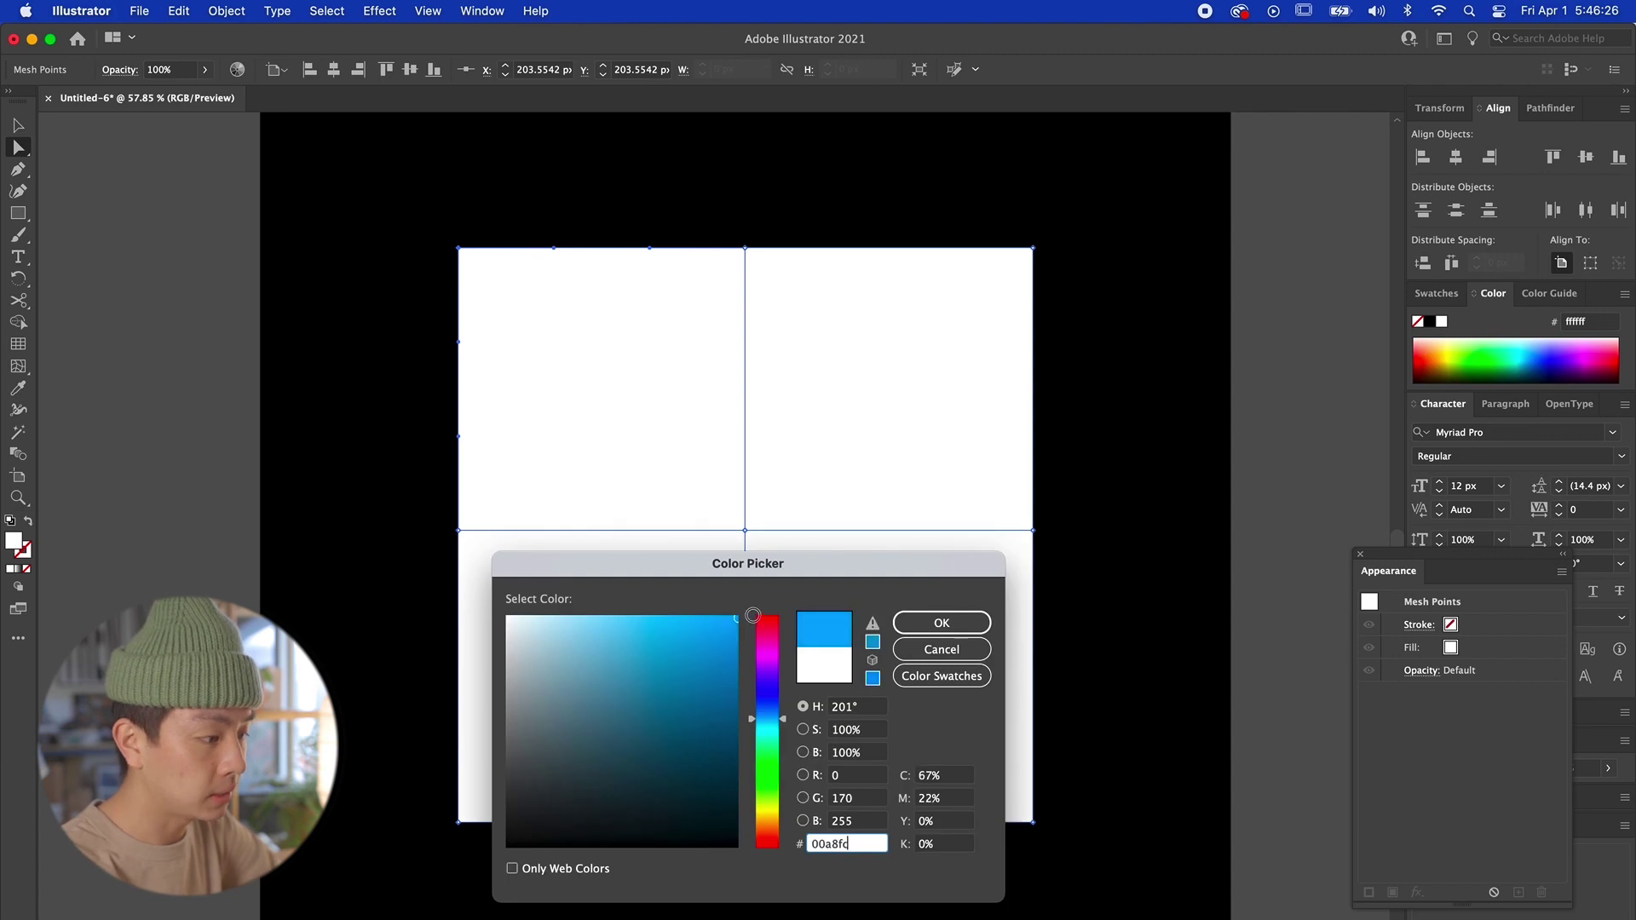
key(Return)
Step: Color the top-right corner mesh point of the square magenta, about #f900d6
click(1032, 249)
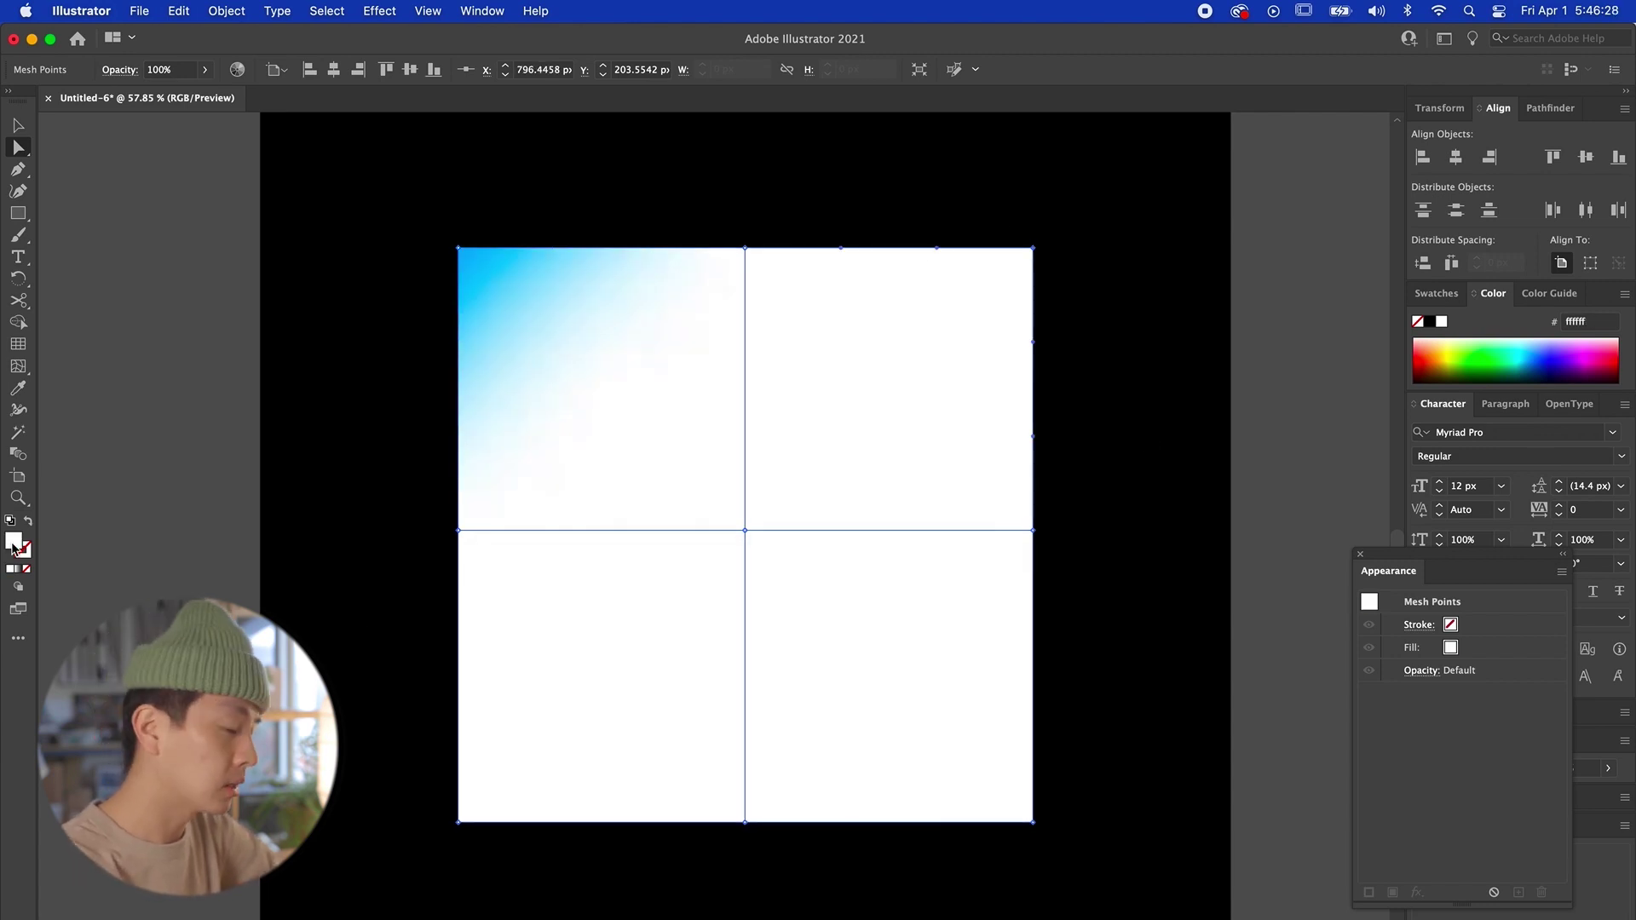
double_click(12, 545)
text(f900d6)
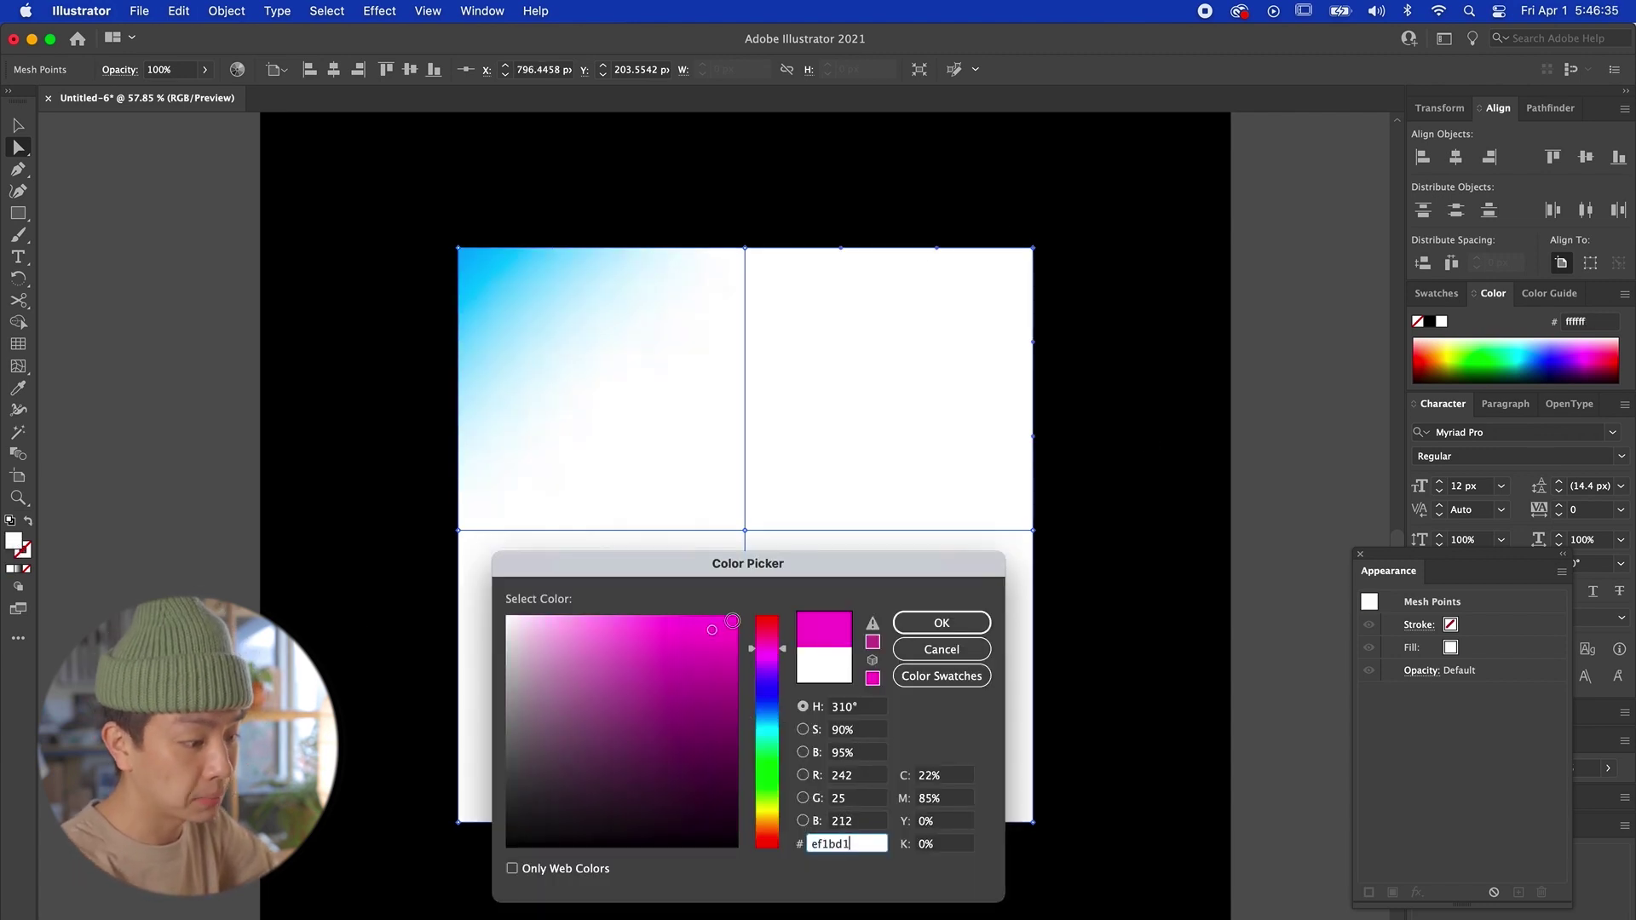
key(Return)
click(1077, 878)
Step: Color the bottom-right corner mesh point of the square yellow, about #ffff06
click(1033, 822)
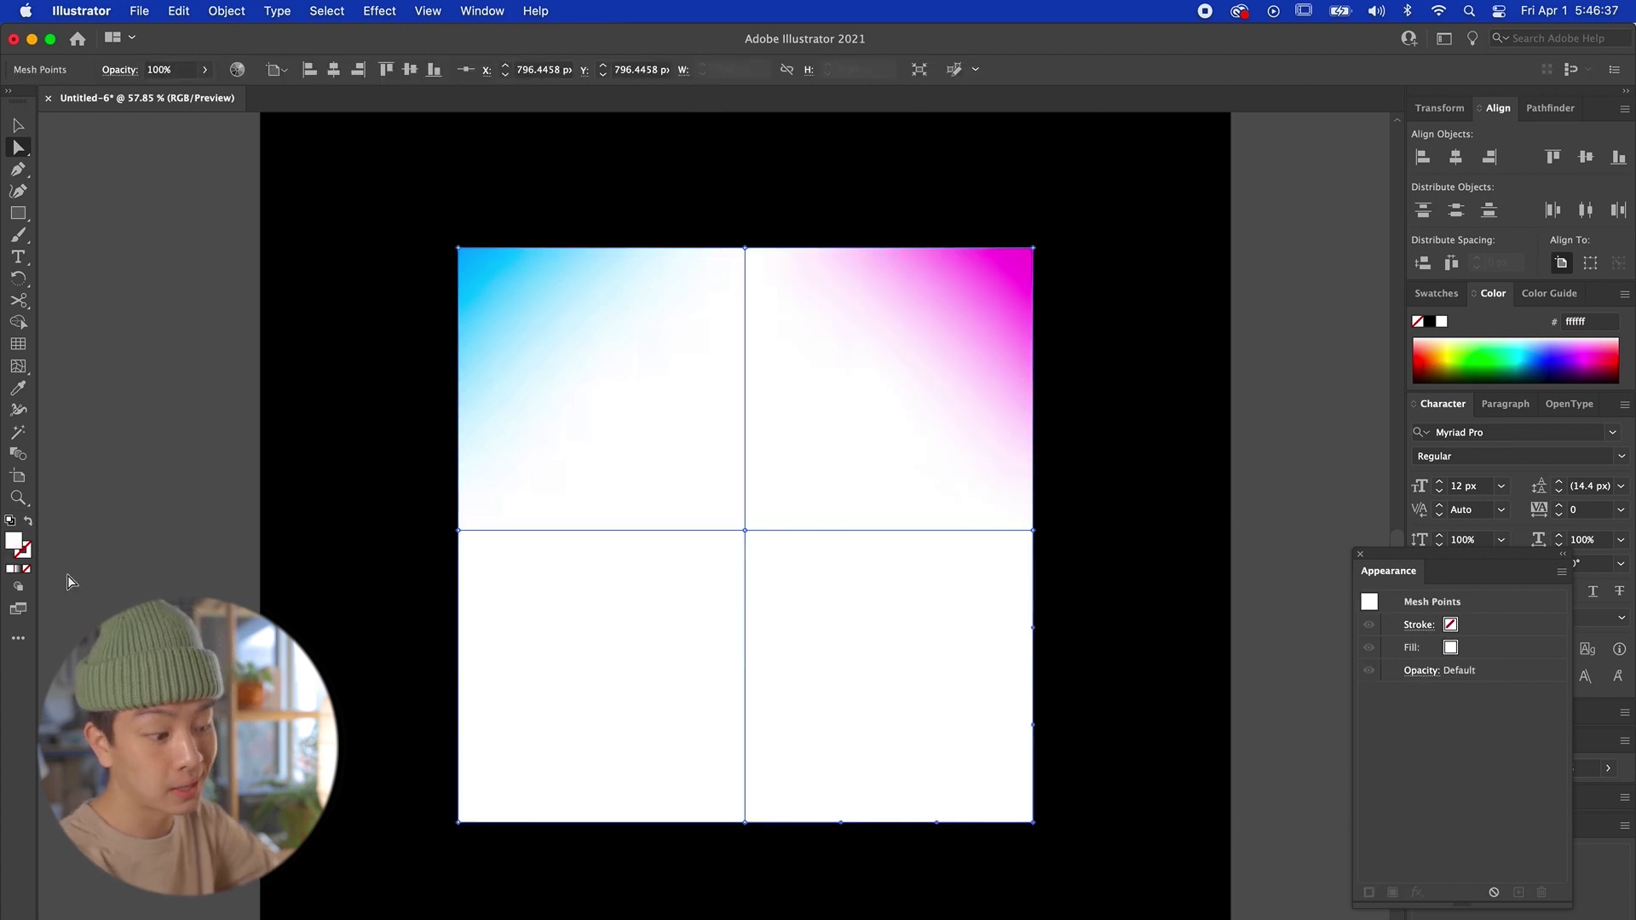
double_click(12, 545)
text(ffff06)
key(Return)
Step: Color the four mesh points around the square's lower-left quarter, including the centre point, green #06f9a8
drag(325, 678, 705, 915)
drag(375, 480, 832, 857)
double_click(11, 545)
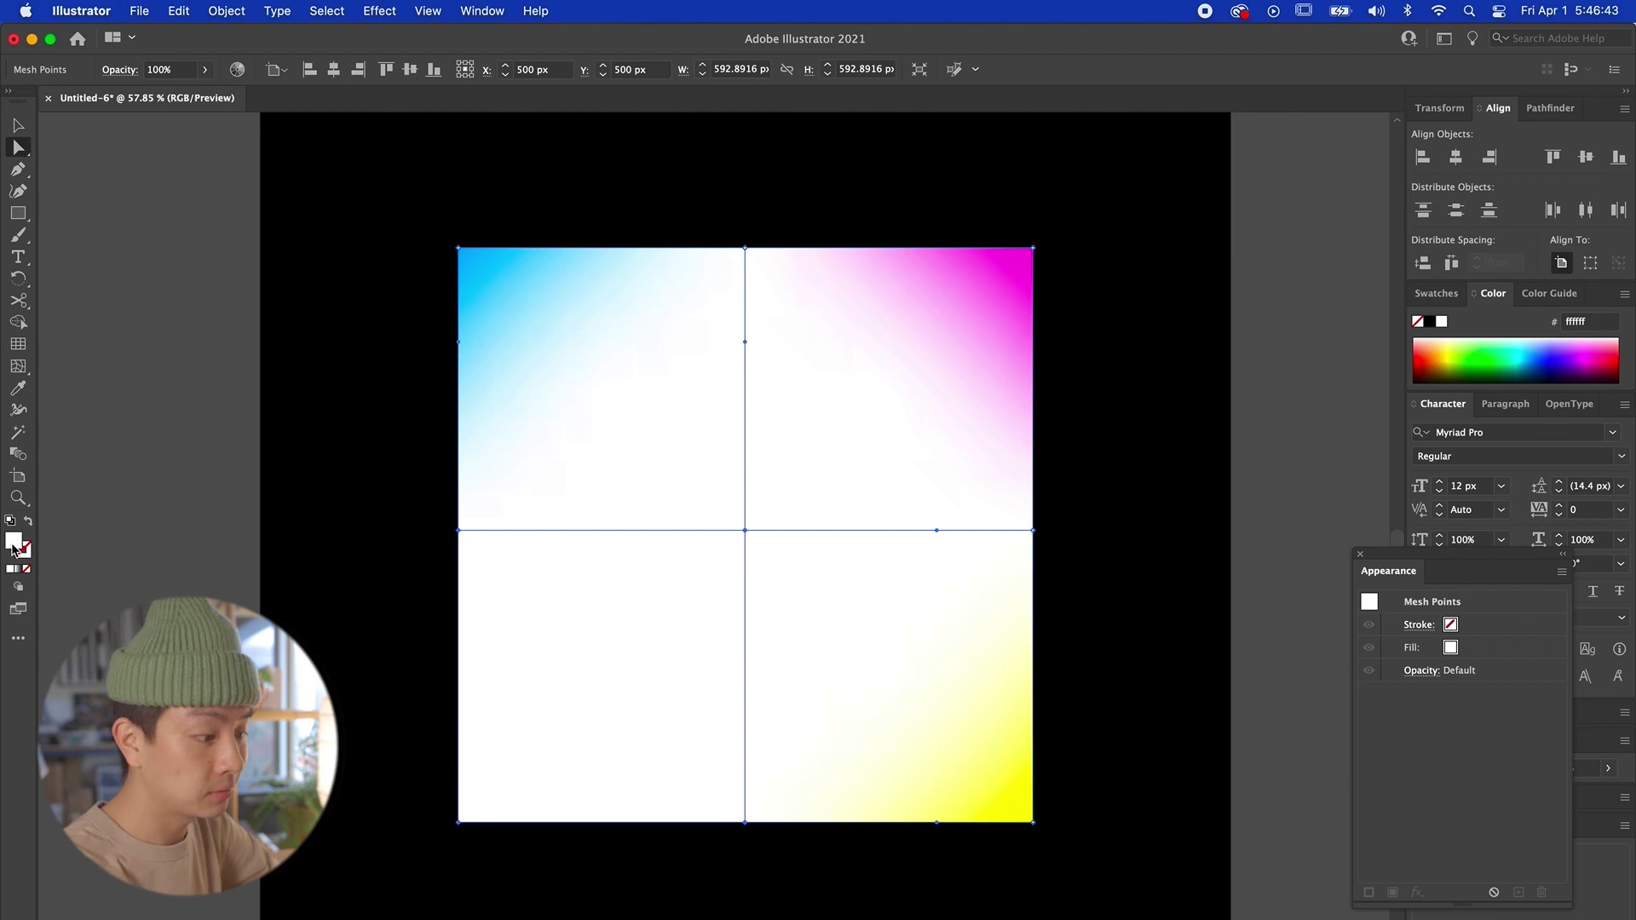
mouse_move(771, 742)
mouse_down()
mouse_move(771, 818)
mouse_move(771, 677)
mouse_move(771, 745)
mouse_up()
click(697, 701)
click(731, 620)
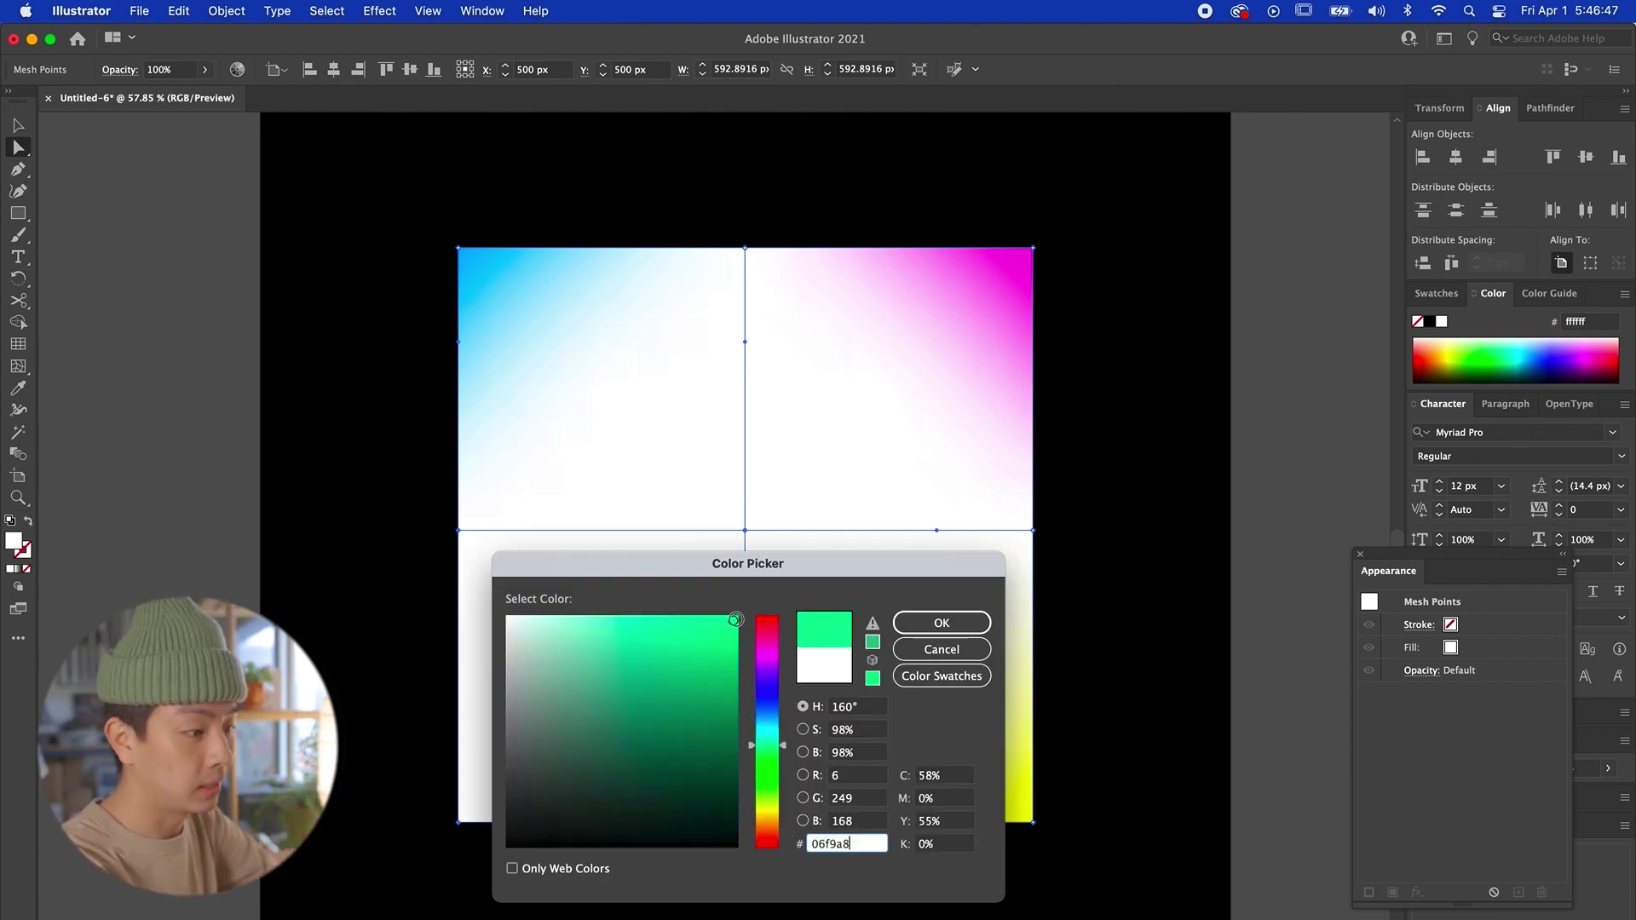
key(Return)
Step: Recolor the square's centre mesh point pink, about #dd9ee4, by sampling the blend near the magenta corner with the Eyedropper
click(377, 577)
click(726, 514)
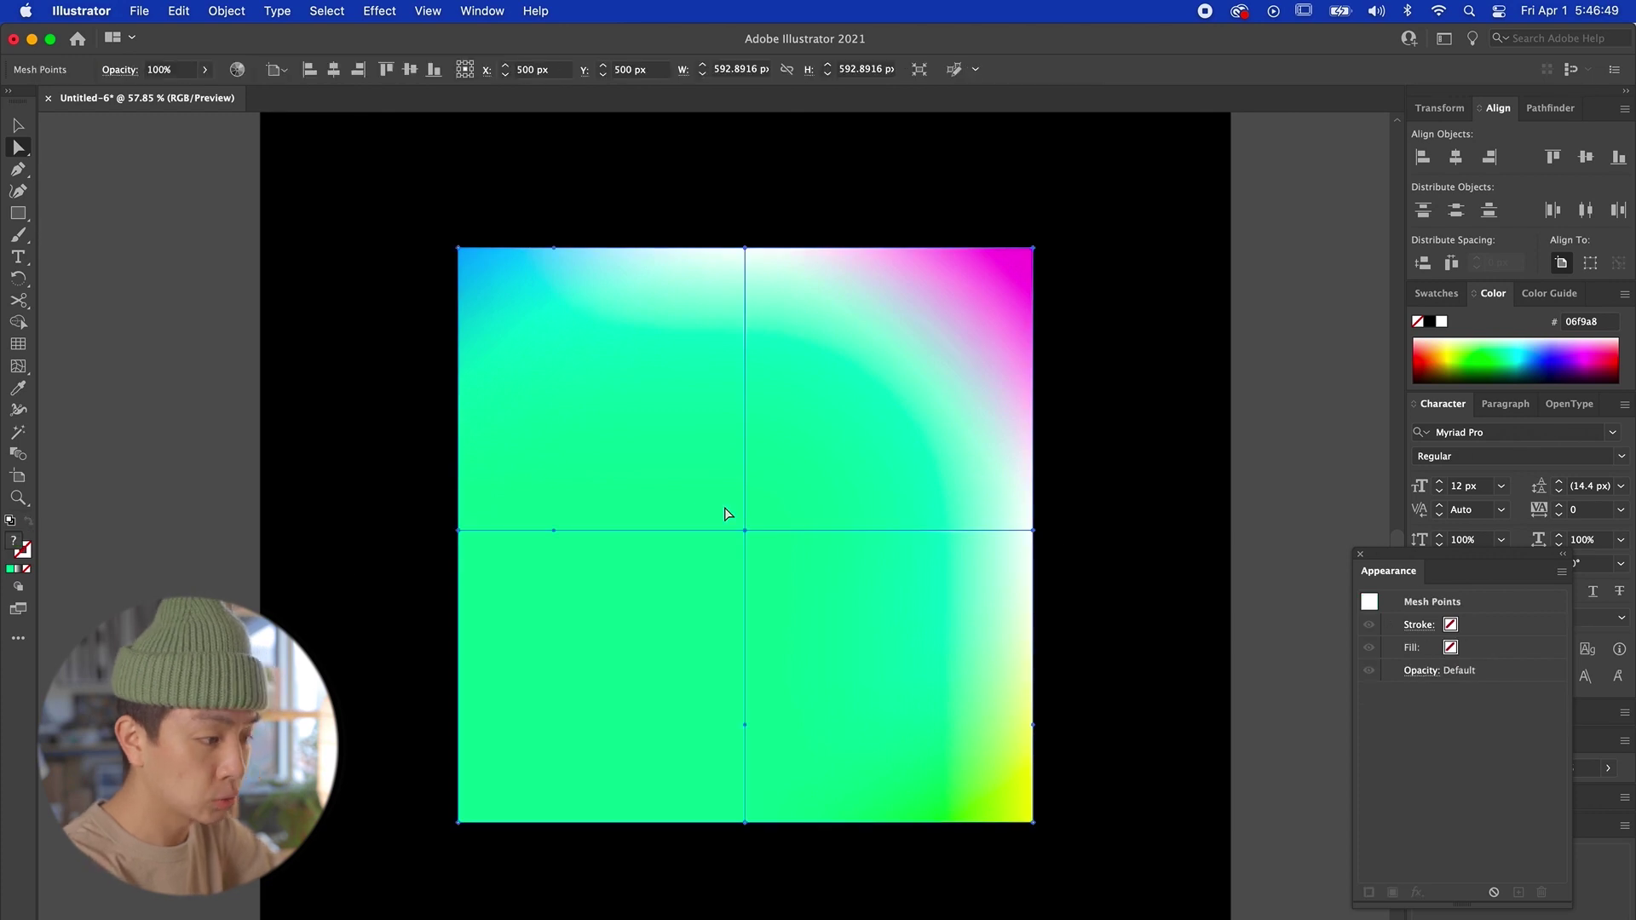
click(743, 530)
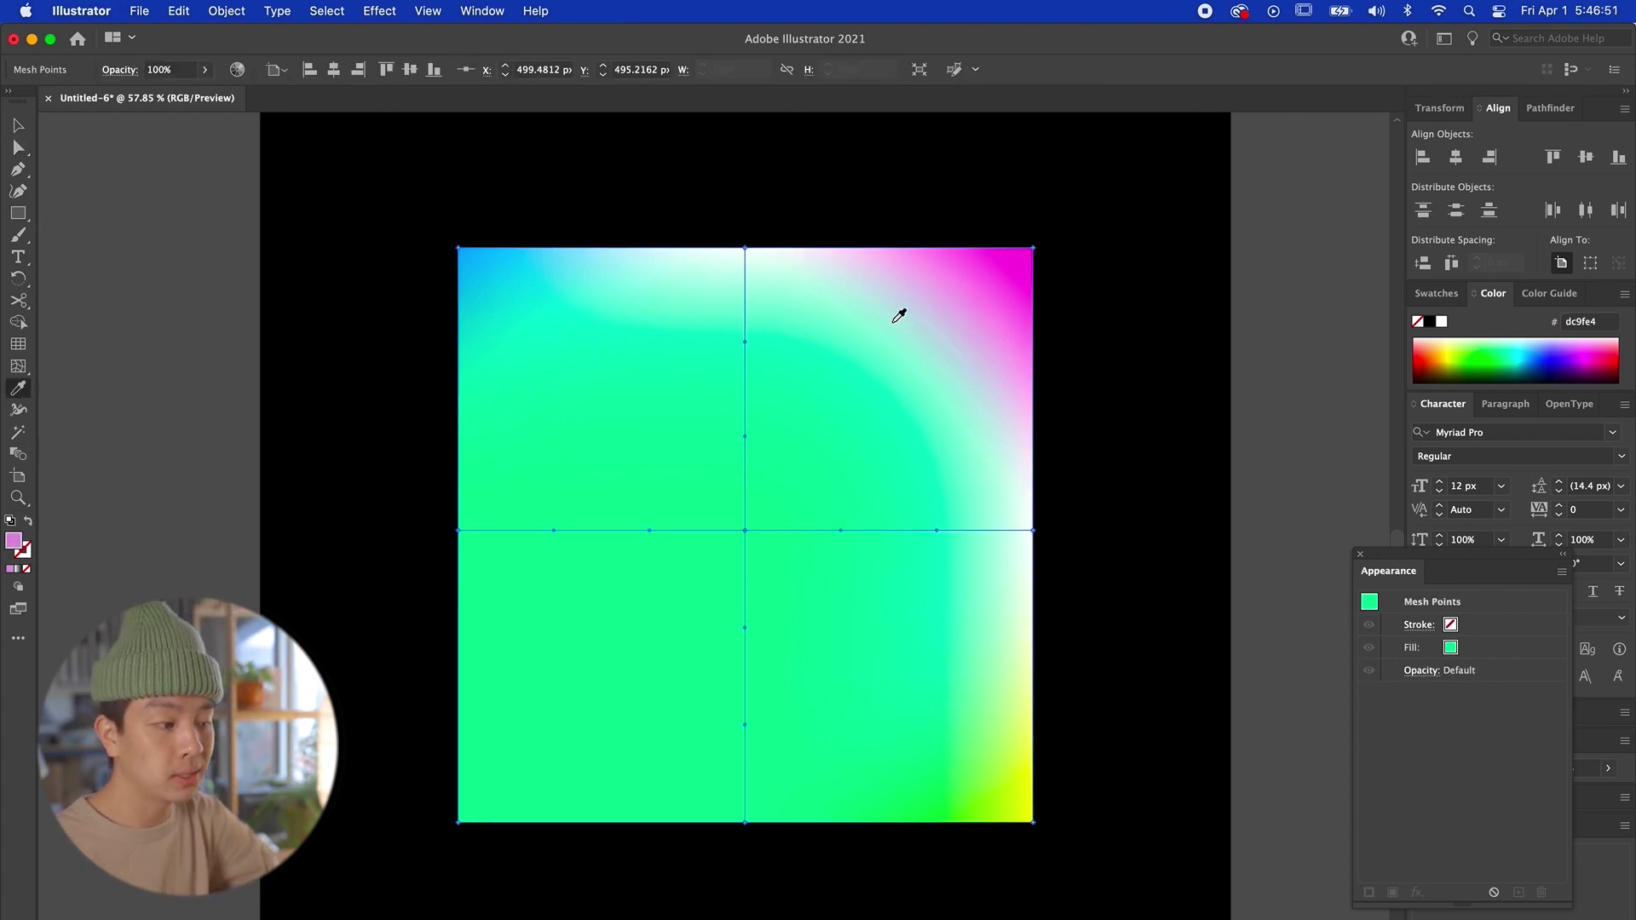
click(894, 321)
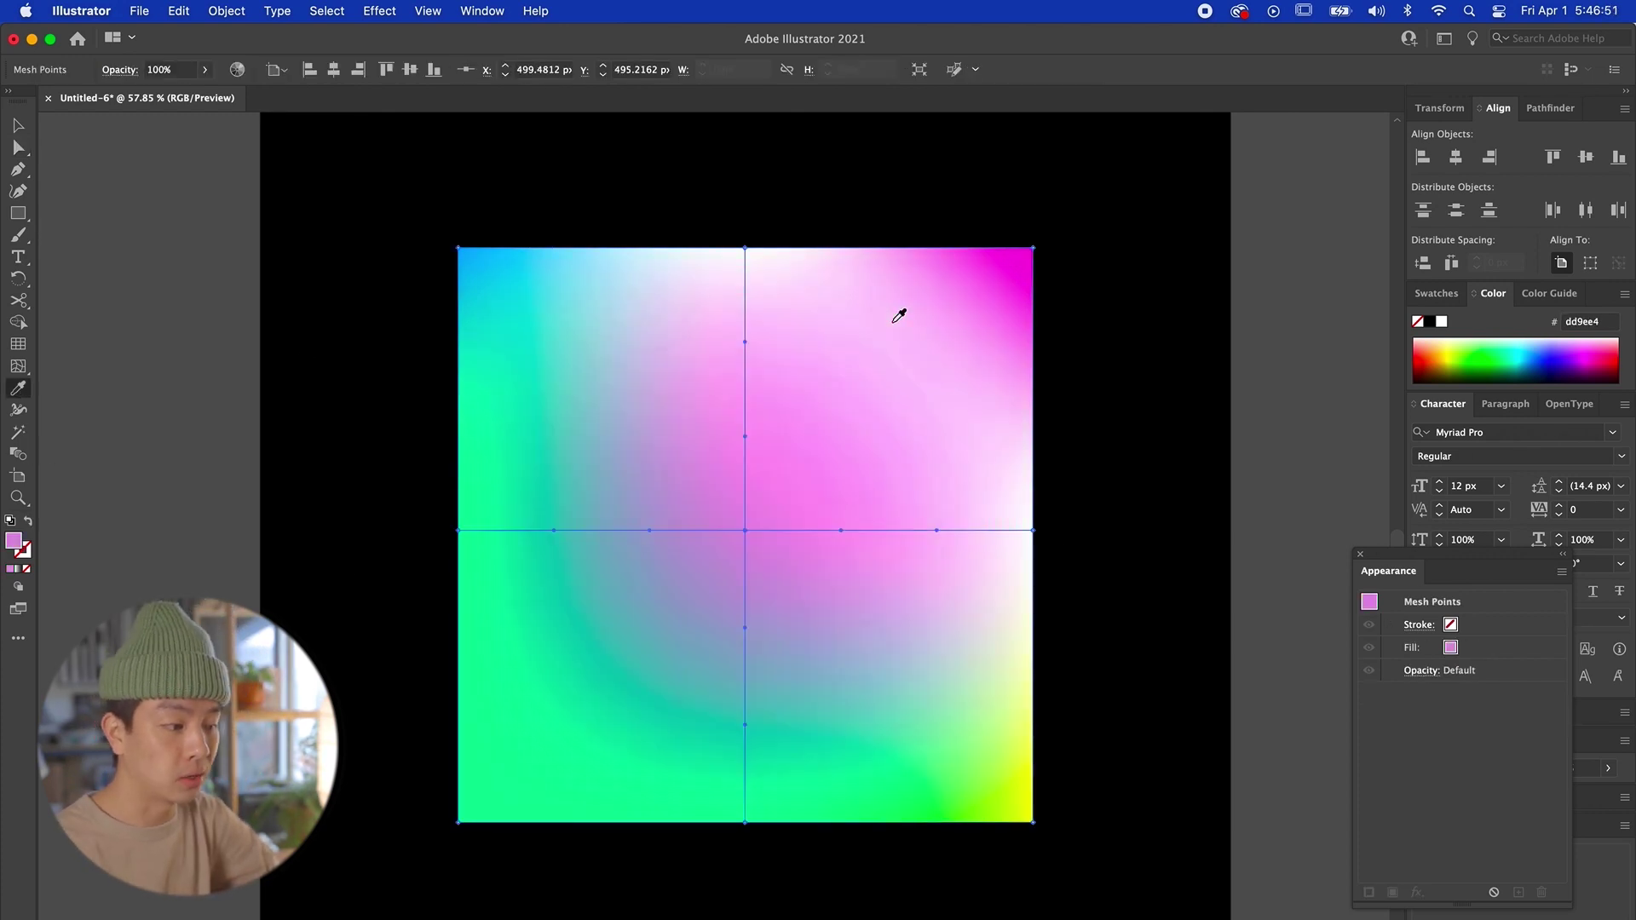
Step: Color the middle mesh point of the square's top edge pink by sampling the pink area near the centre
click(402, 266)
click(745, 275)
click(748, 251)
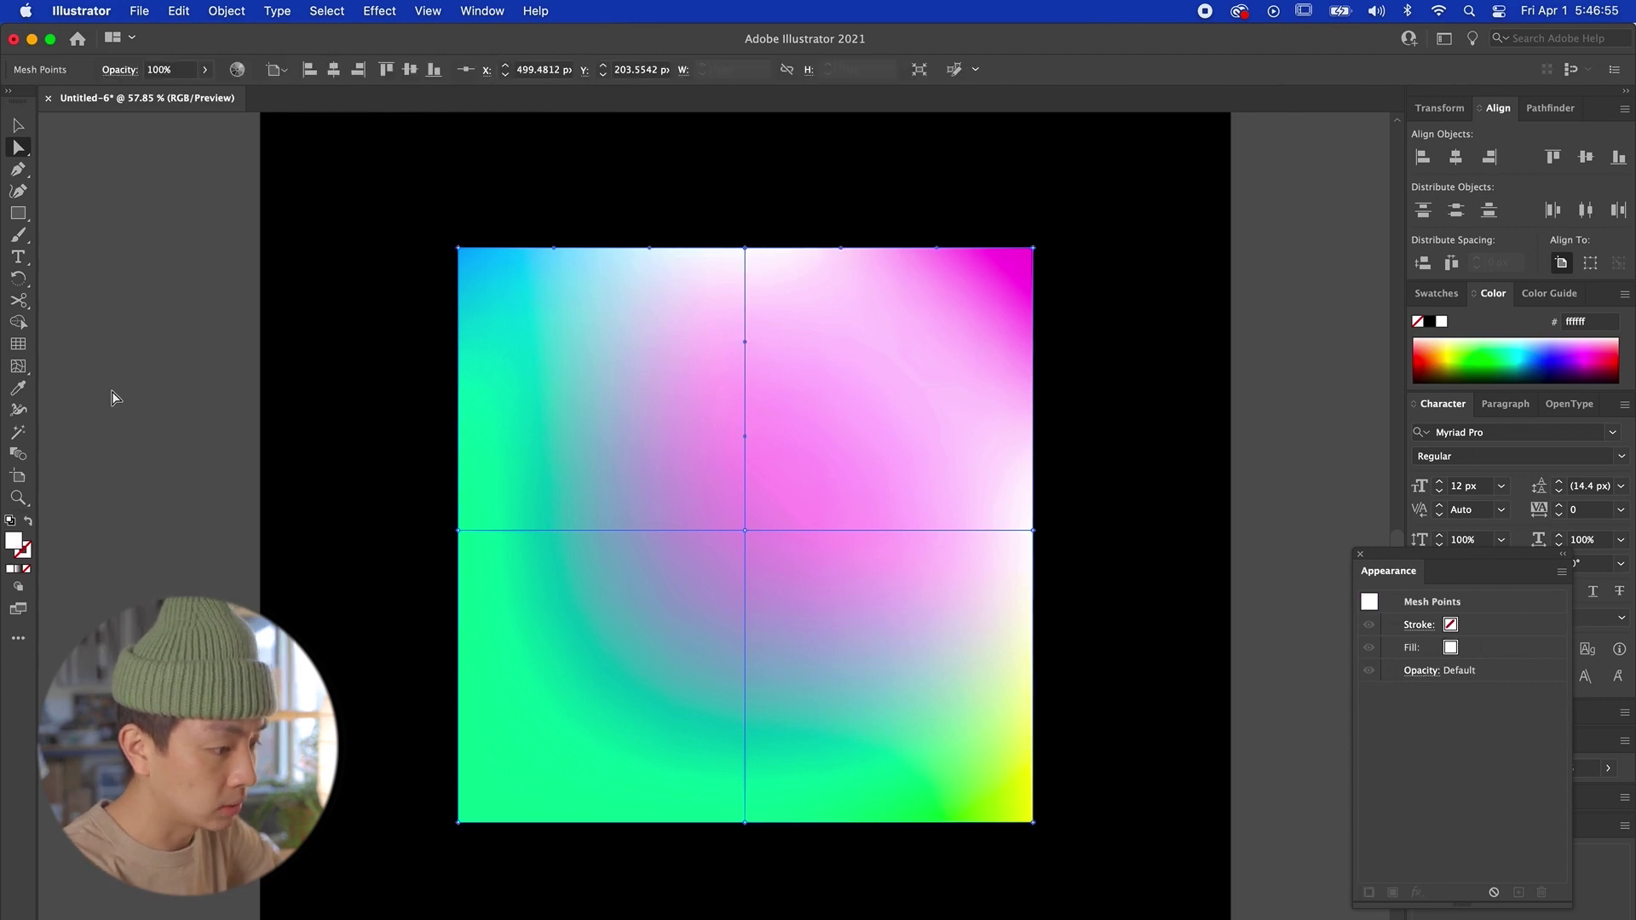
click(894, 533)
Step: Color the middle mesh point of the square's right edge teal #21d1d3, sampled from near the left edge, and deselect the mesh
click(19, 147)
click(1061, 576)
click(1033, 529)
click(18, 388)
click(960, 693)
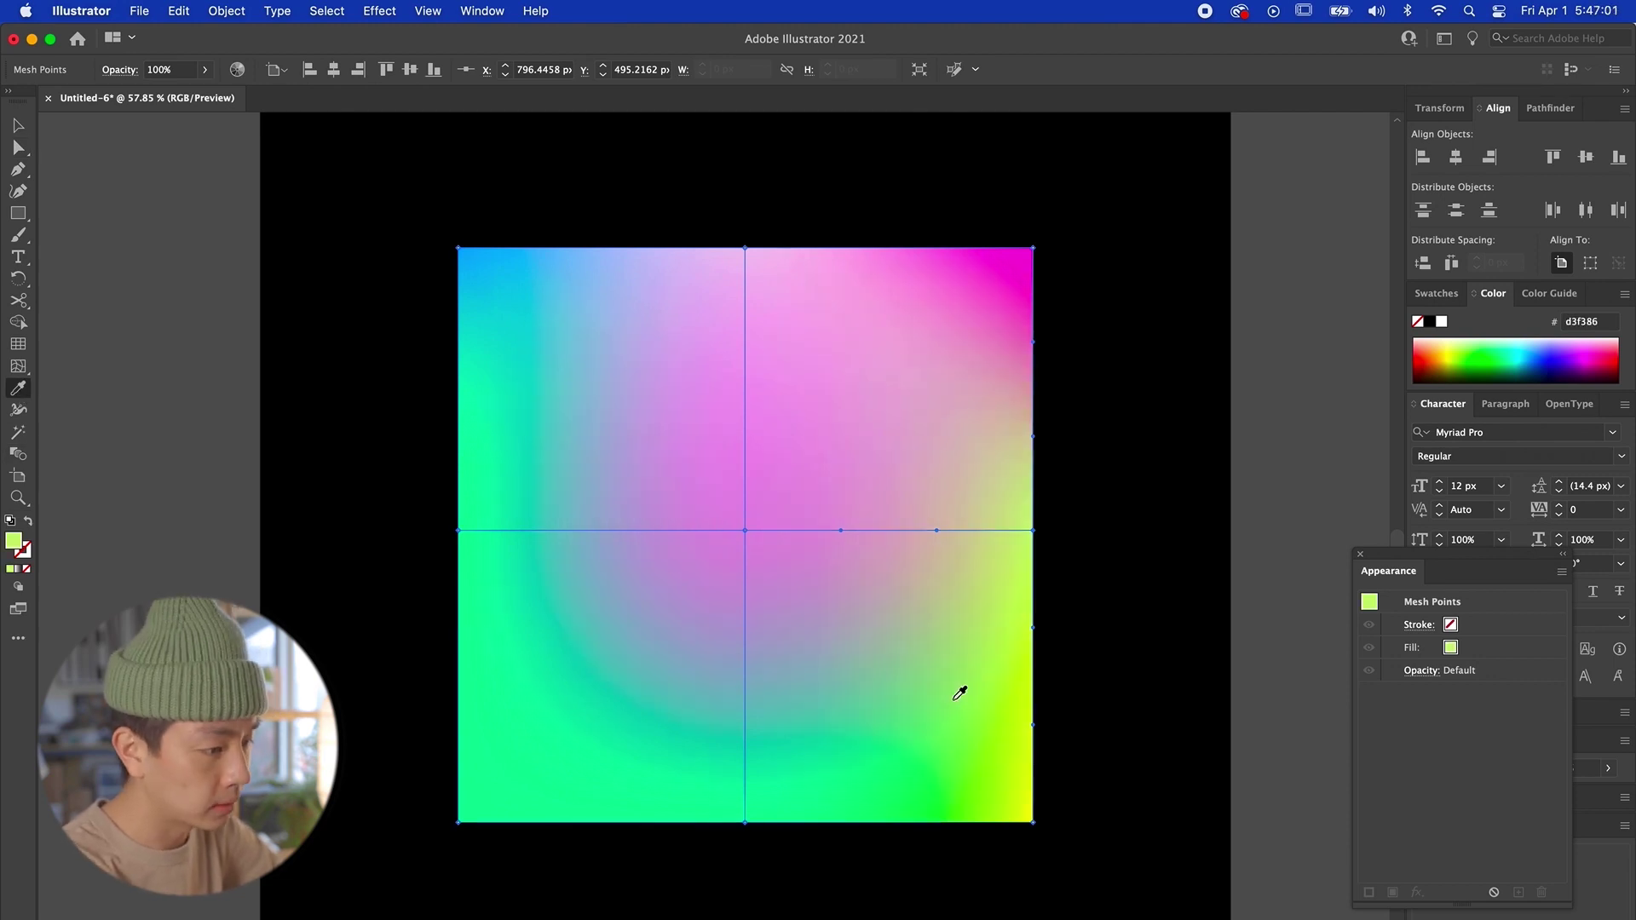
click(800, 514)
click(708, 375)
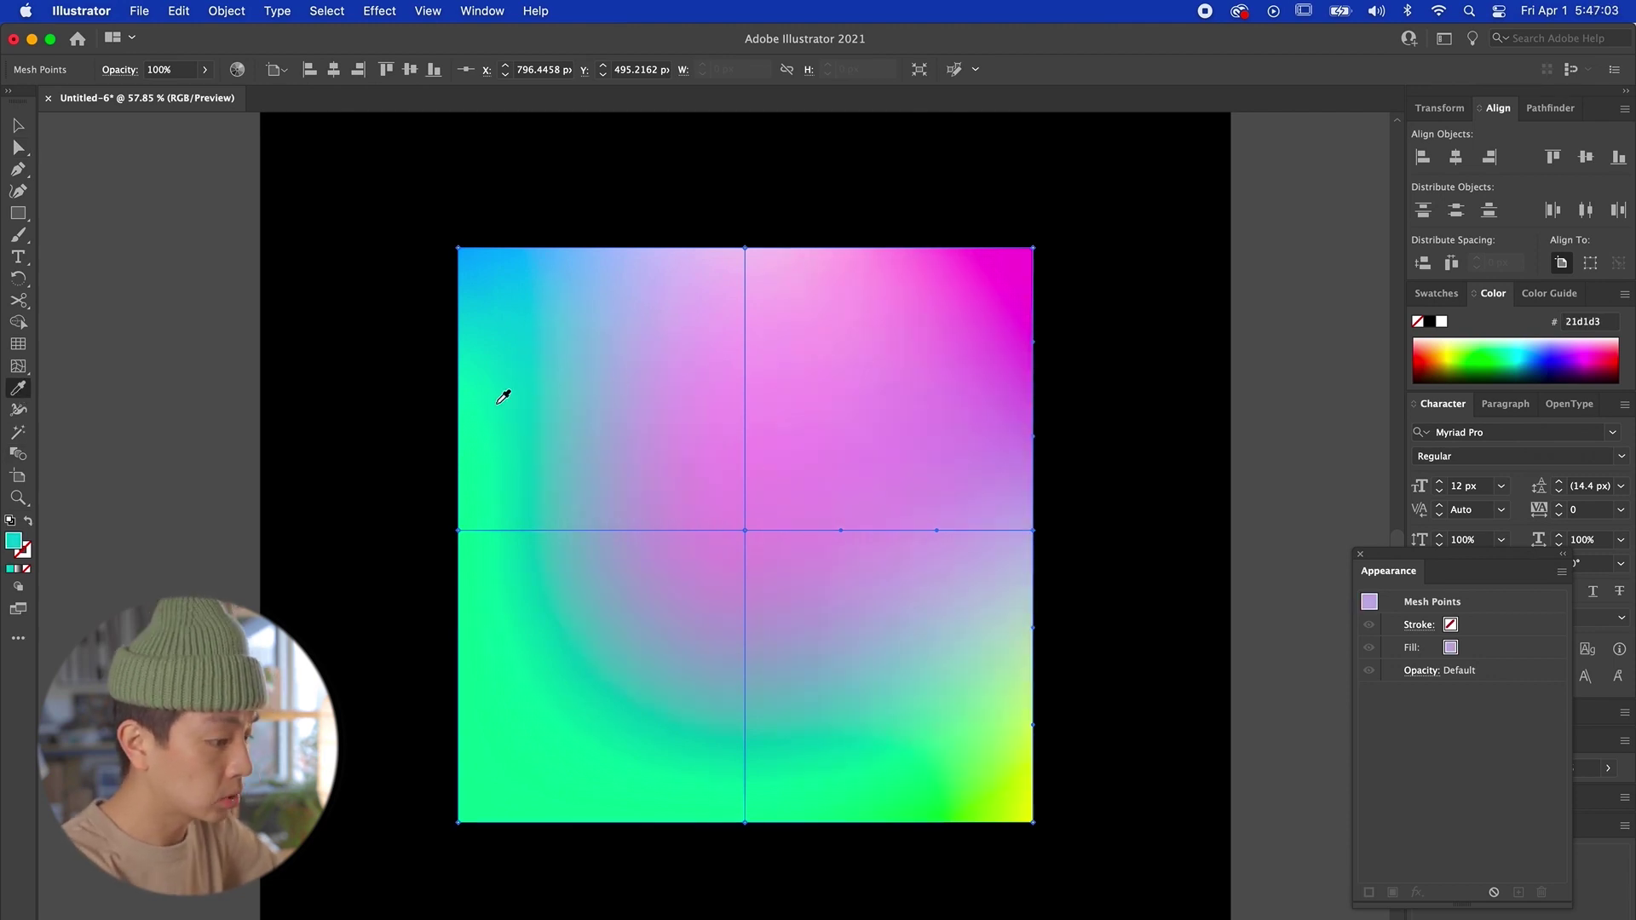
click(502, 397)
click(19, 149)
click(135, 279)
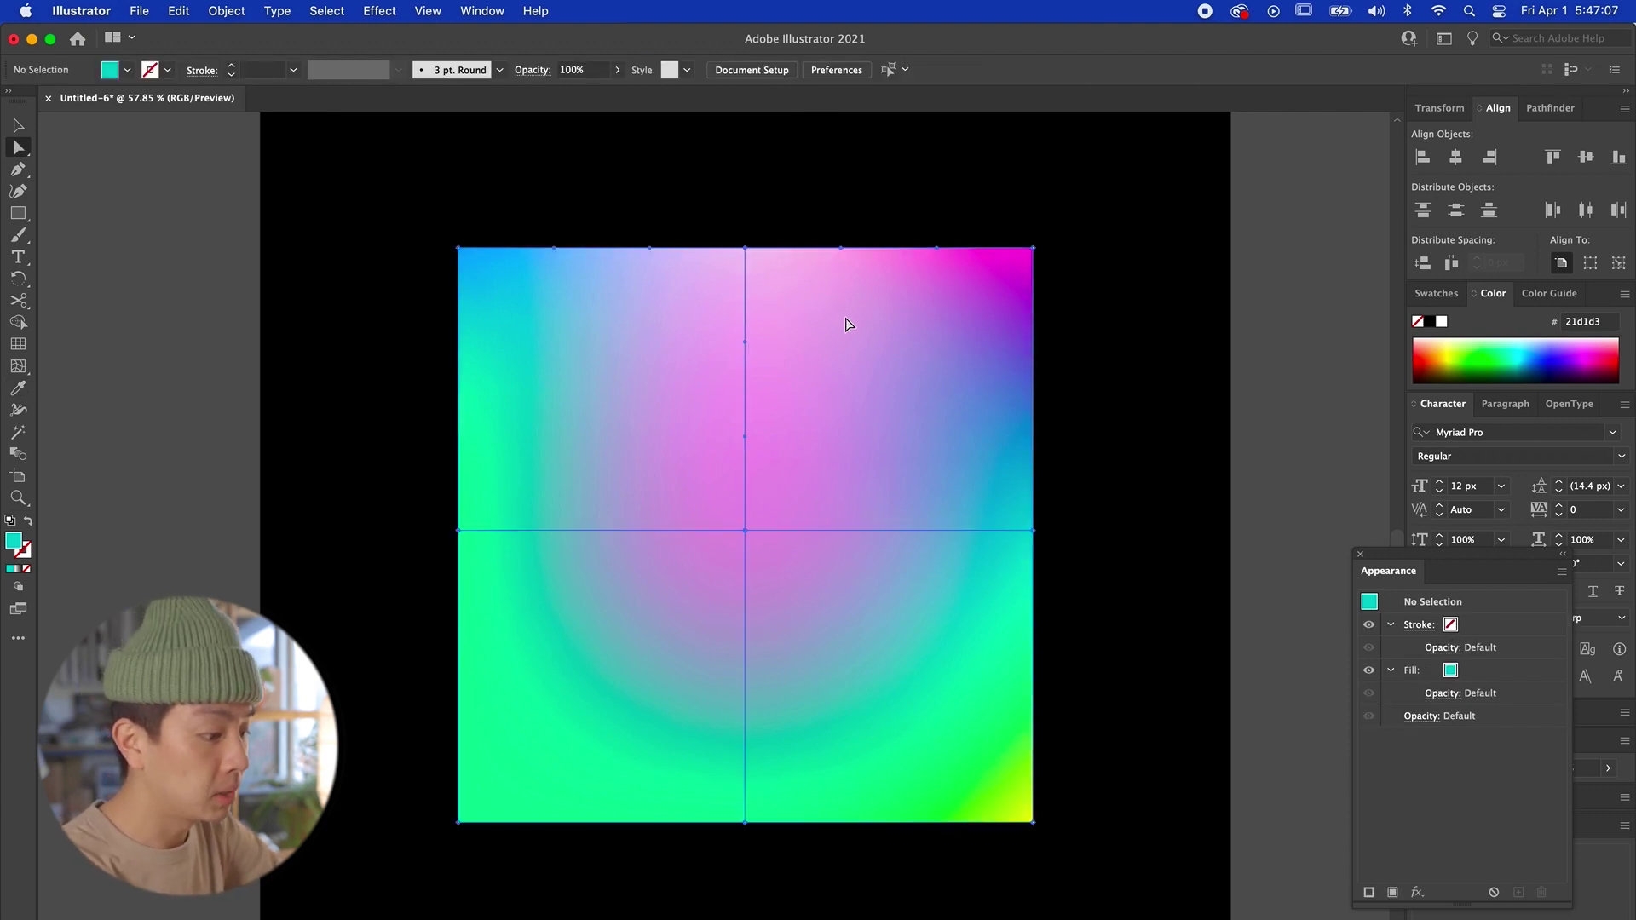
Step: Bend the mesh line from the left edge and move the centre mesh point toward the lower-left corner, about X 293, Y 638 px
click(471, 409)
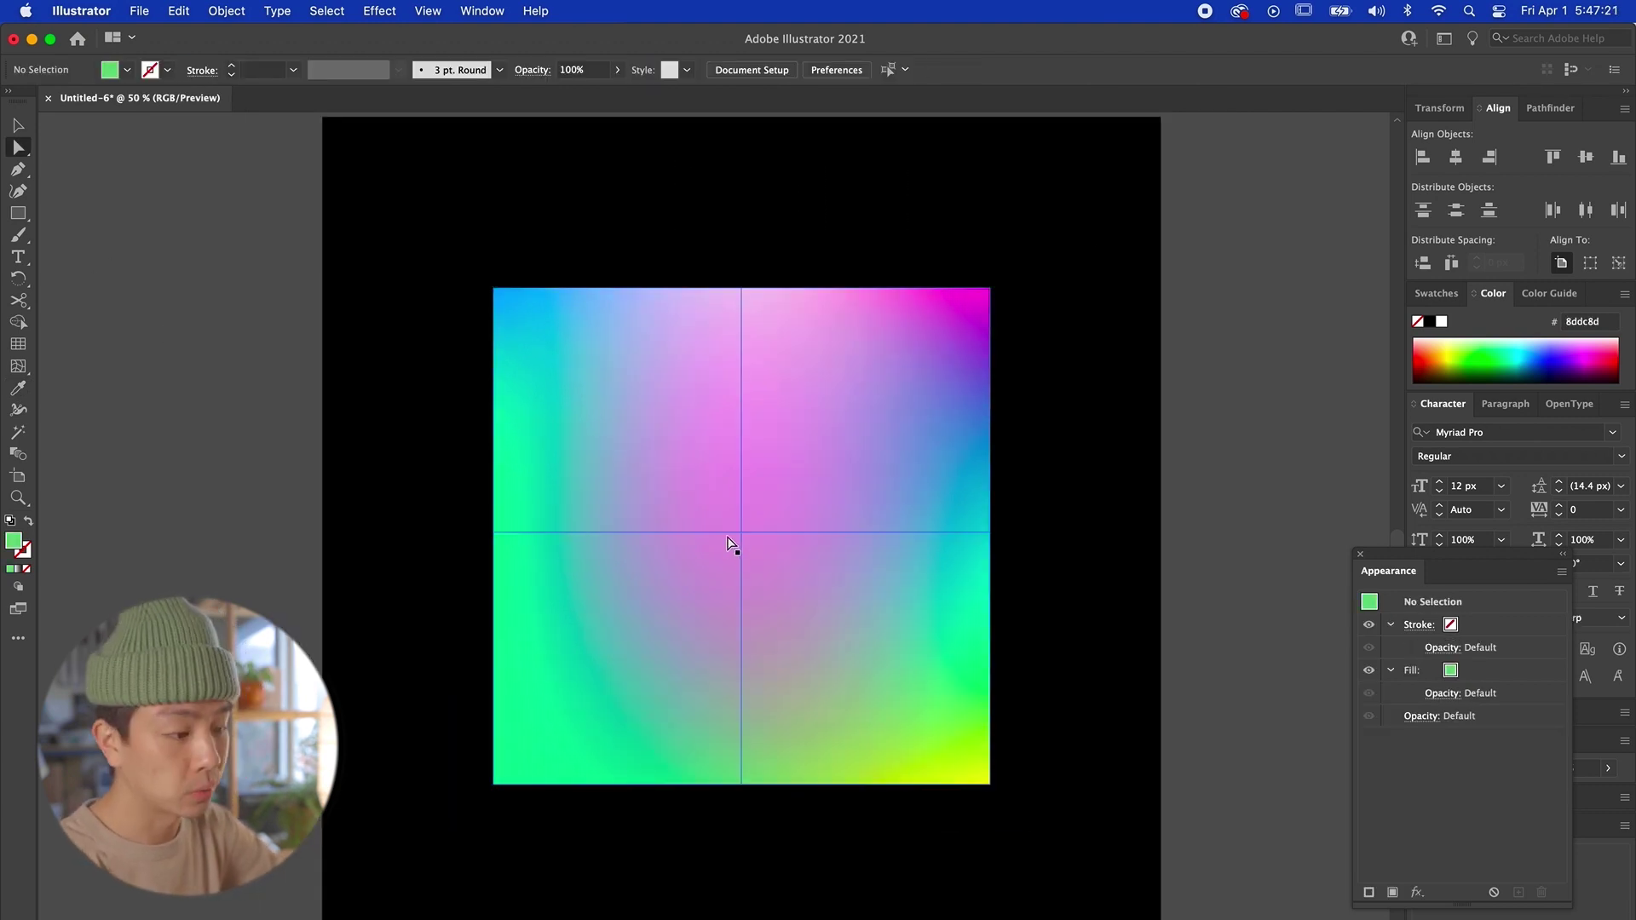
drag(738, 532, 571, 415)
drag(662, 741, 566, 705)
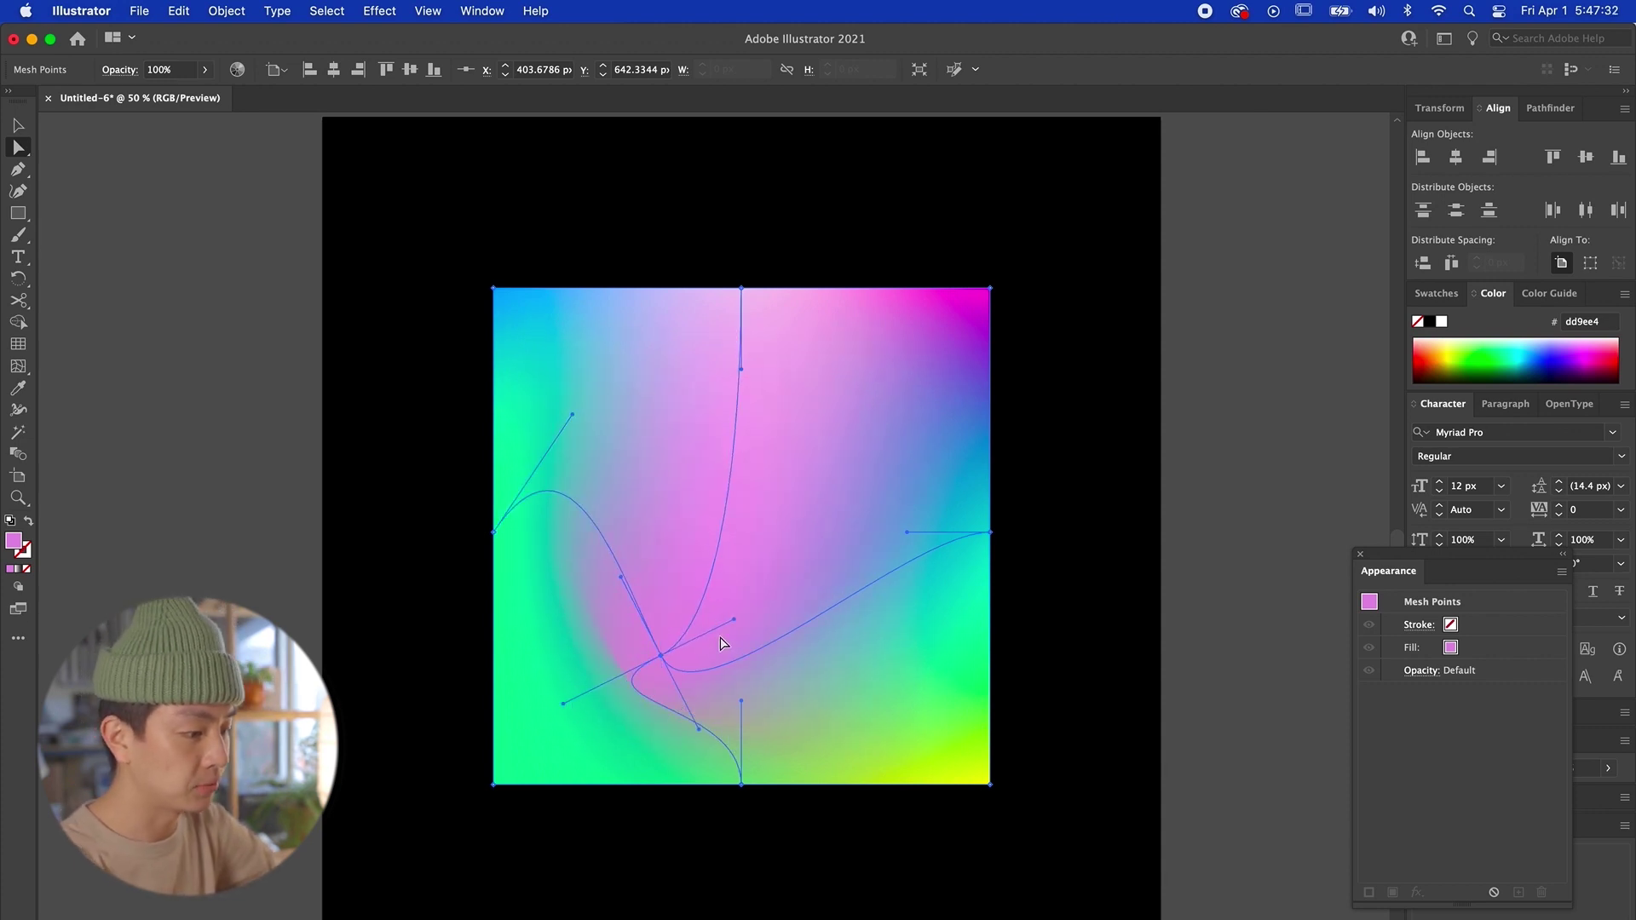
key(super+z)
drag(661, 655, 571, 654)
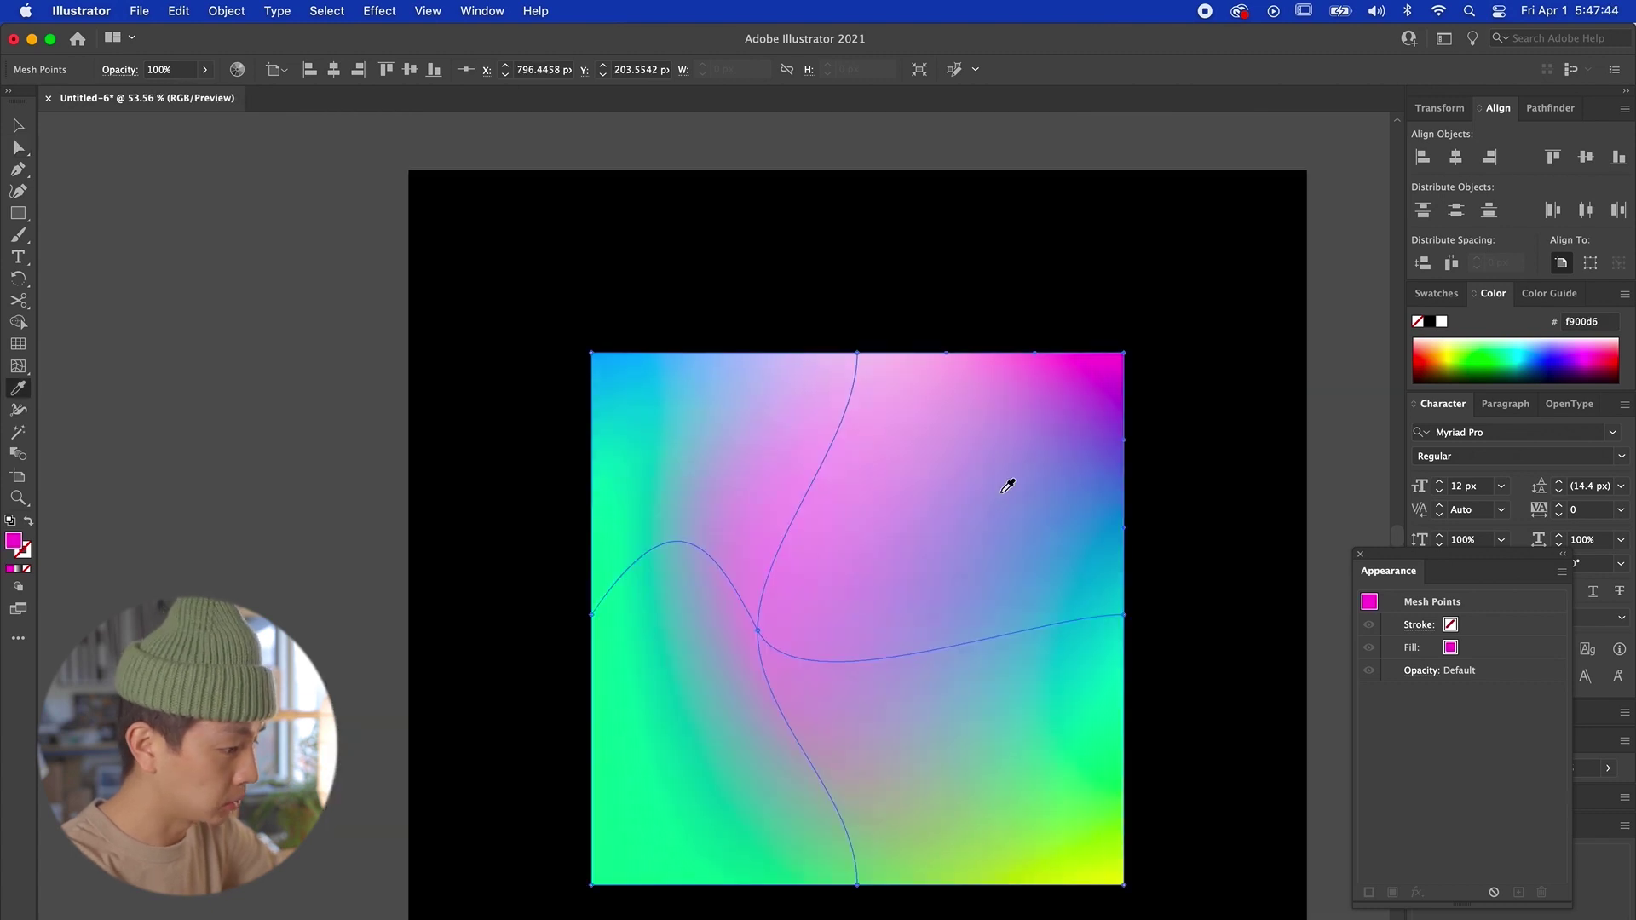
Step: Recolor the square's top-right corner mesh point purple by sampling a nearby shade with the Eyedropper, and deselect the mesh
click(1064, 441)
drag(1065, 442, 1081, 411)
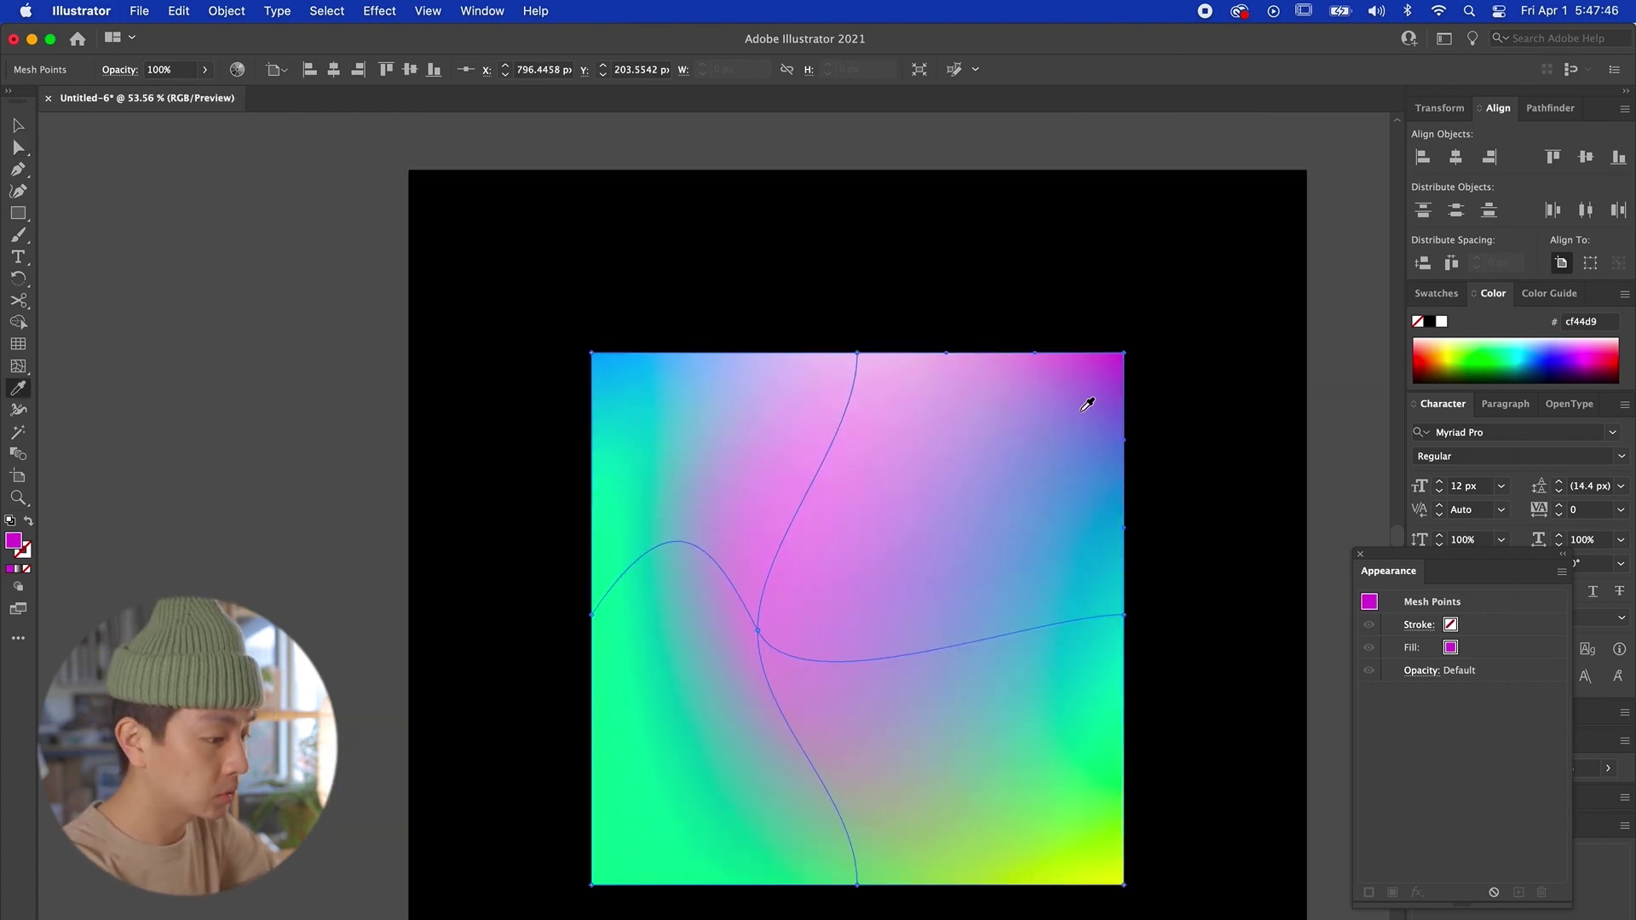
click(18, 149)
click(519, 277)
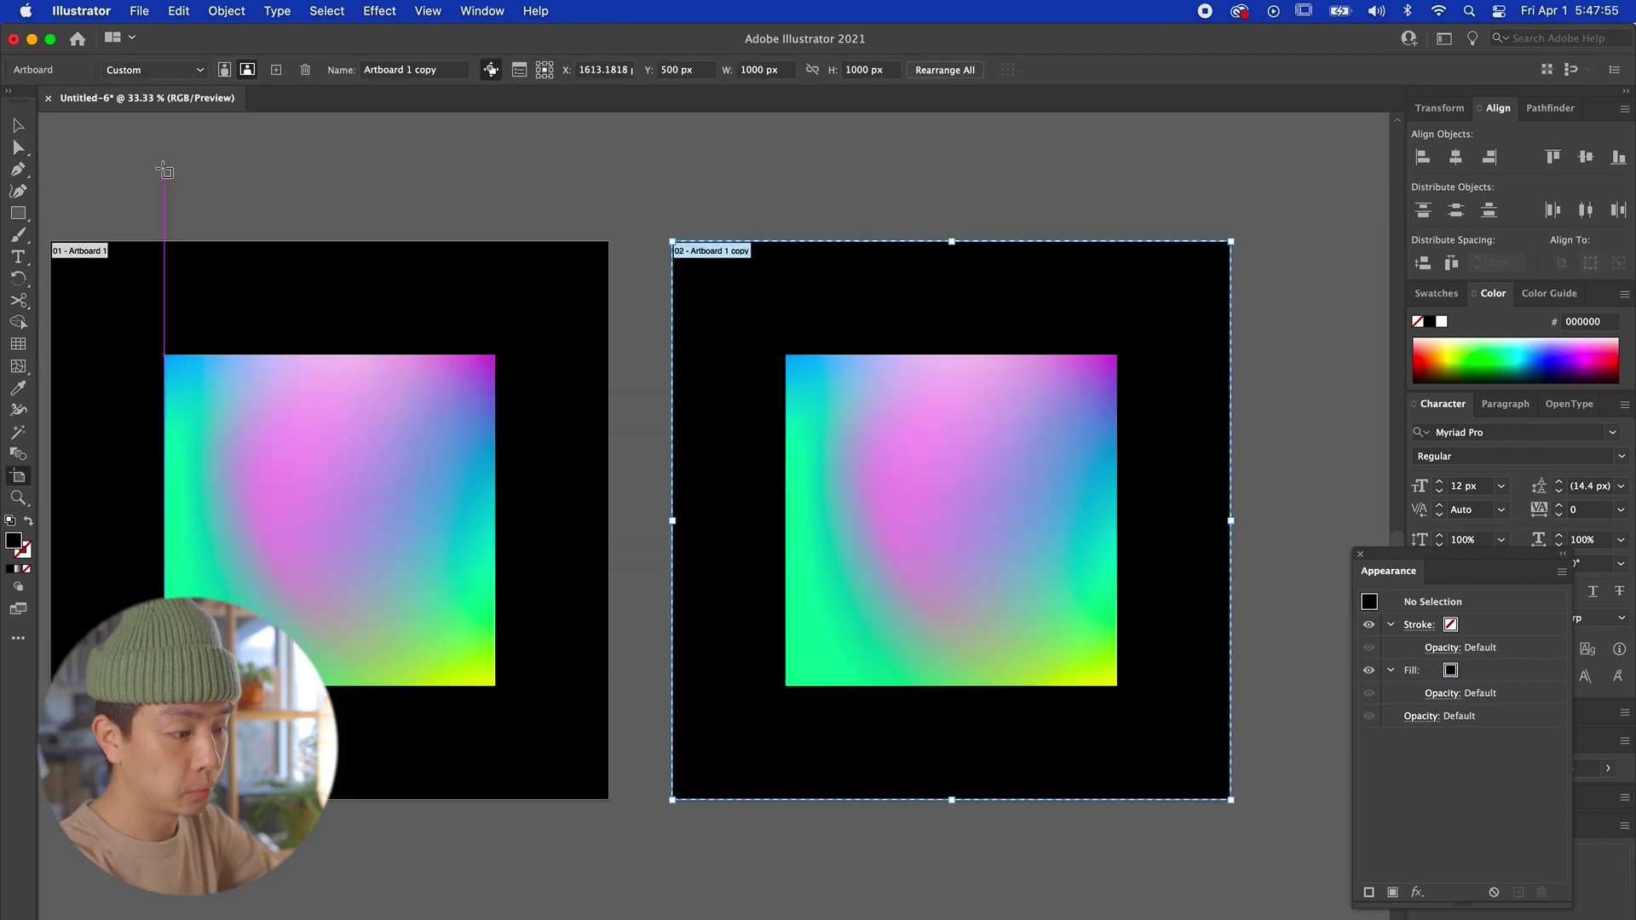
Step: Add three diagonal mesh points to the white square on the next artboard, about (316, 311), (499, 483) and (680, 683) px
key(v)
scroll(790, 279, right, 3)
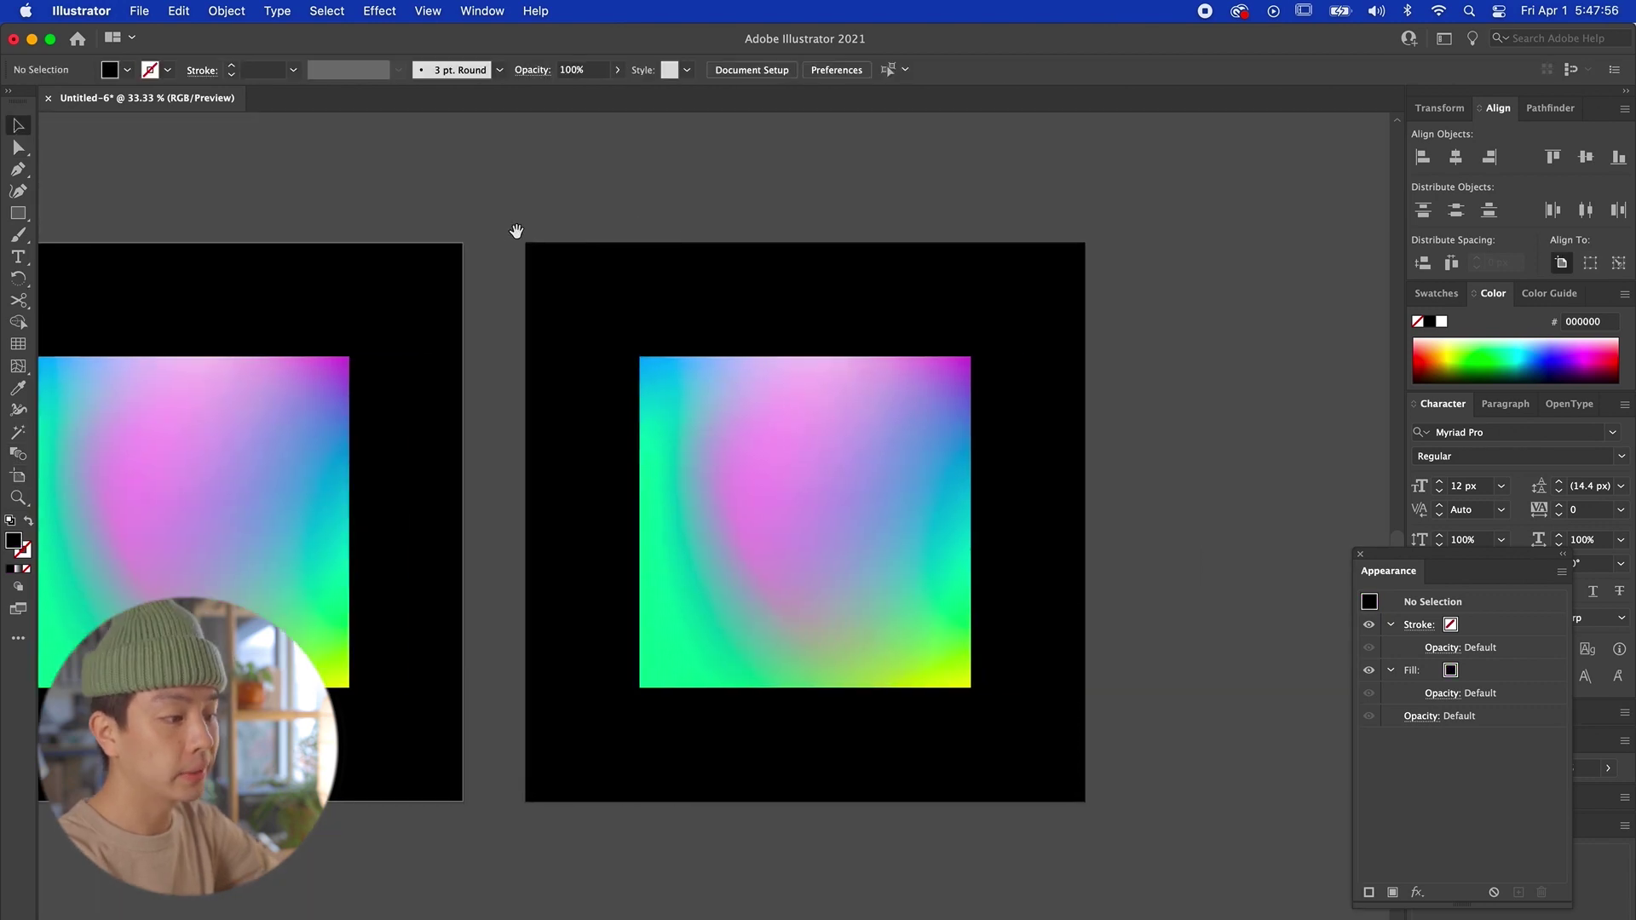
click(821, 376)
scroll(821, 375, up, 3)
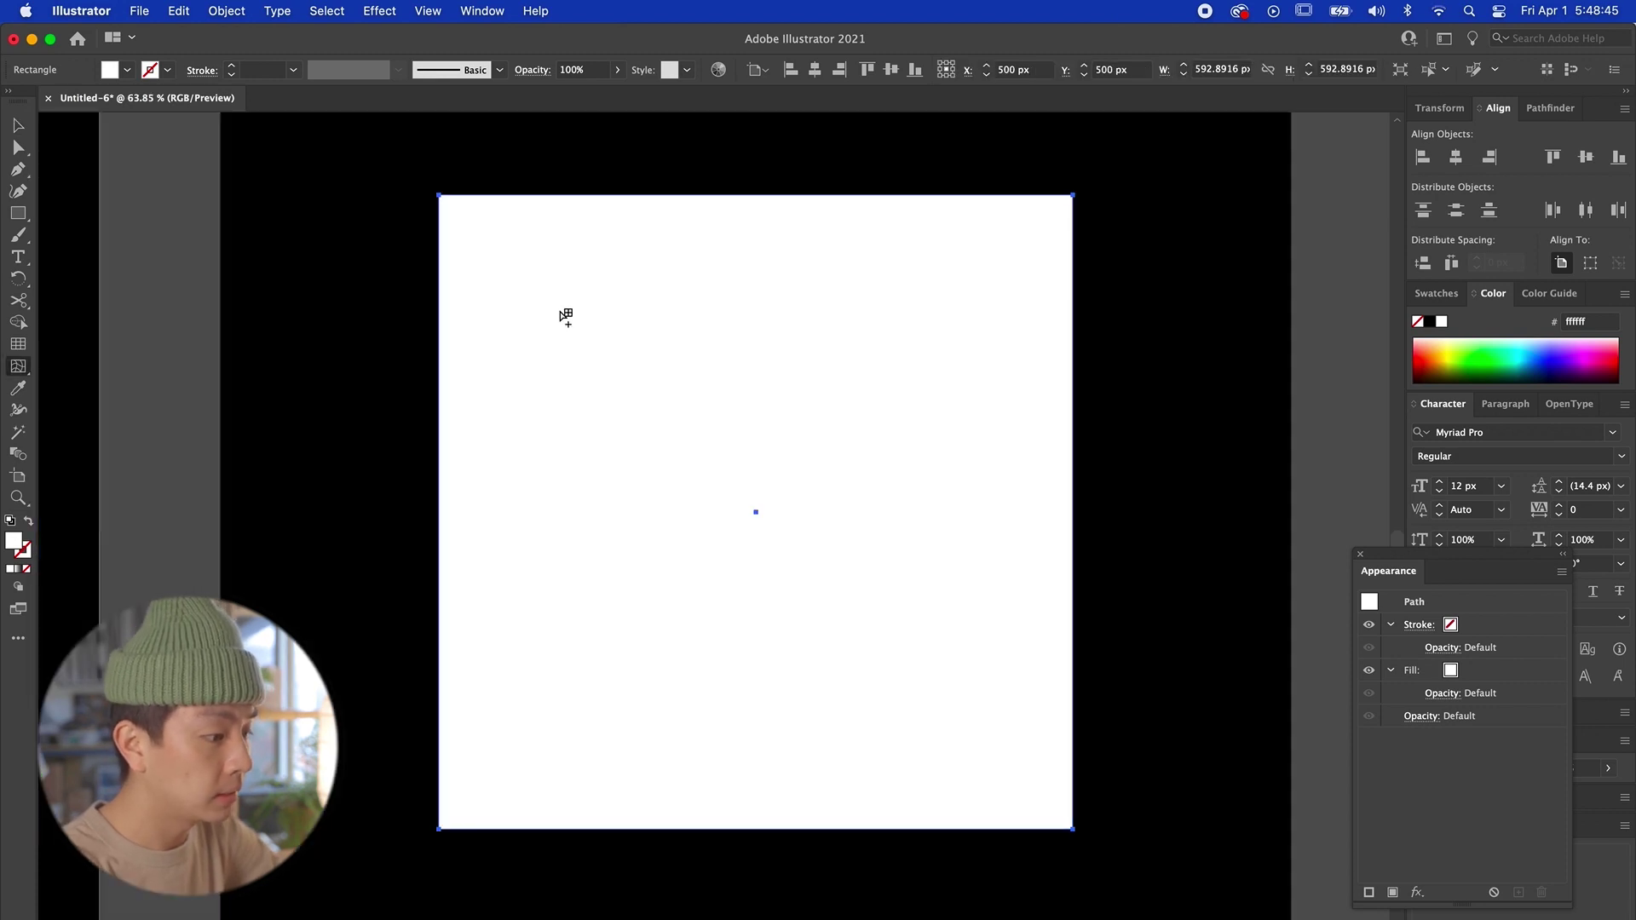
click(558, 310)
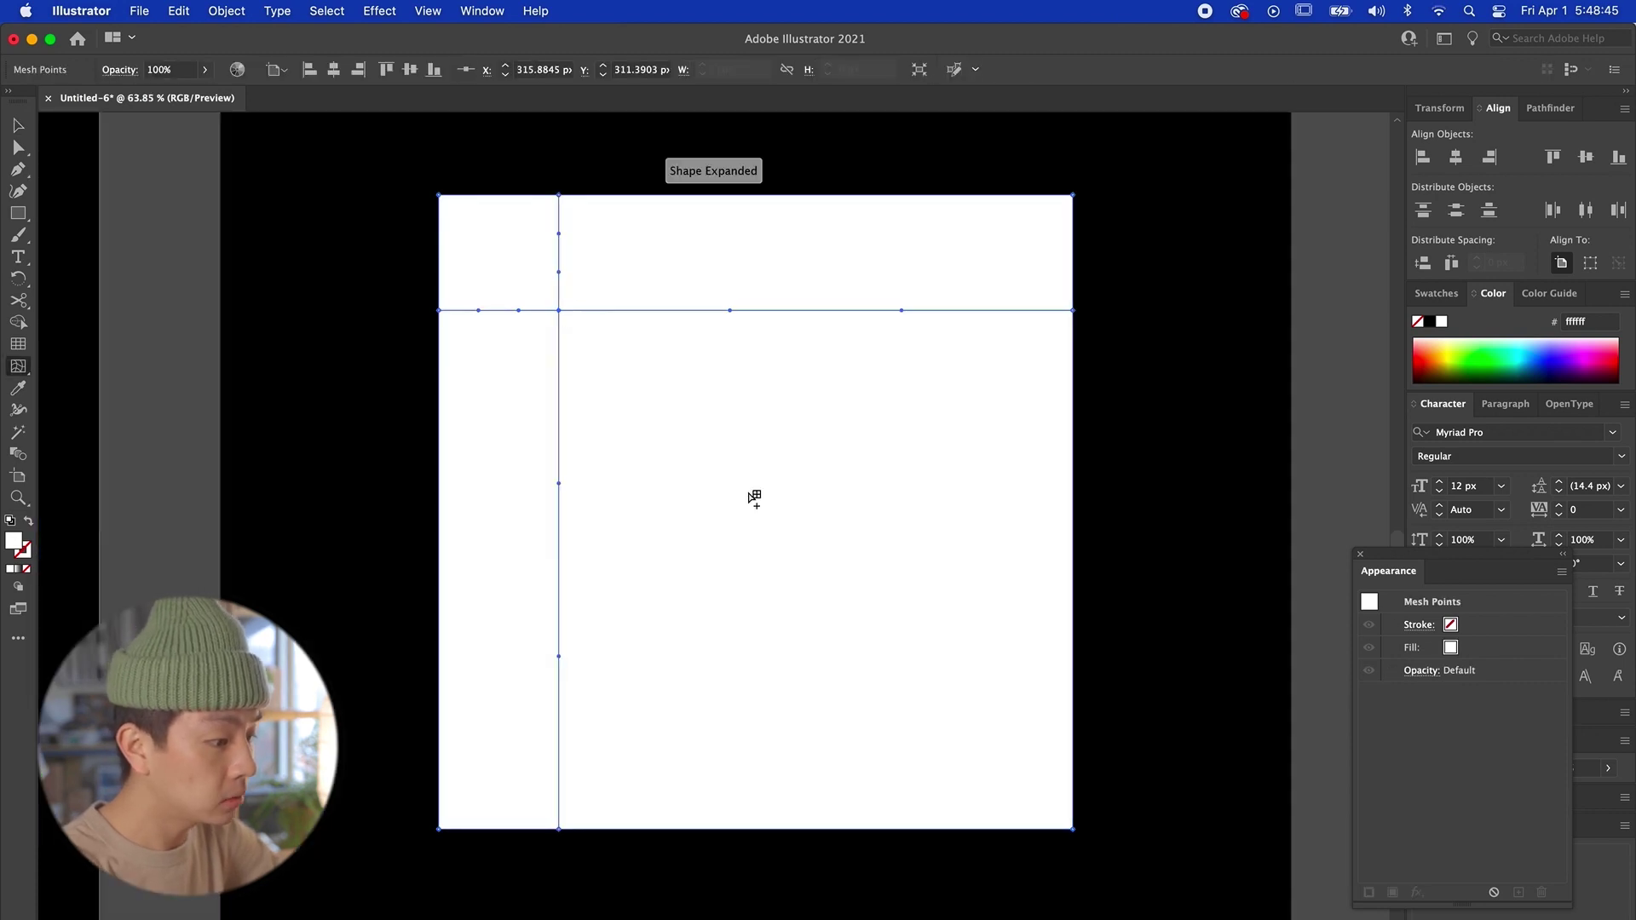
click(754, 493)
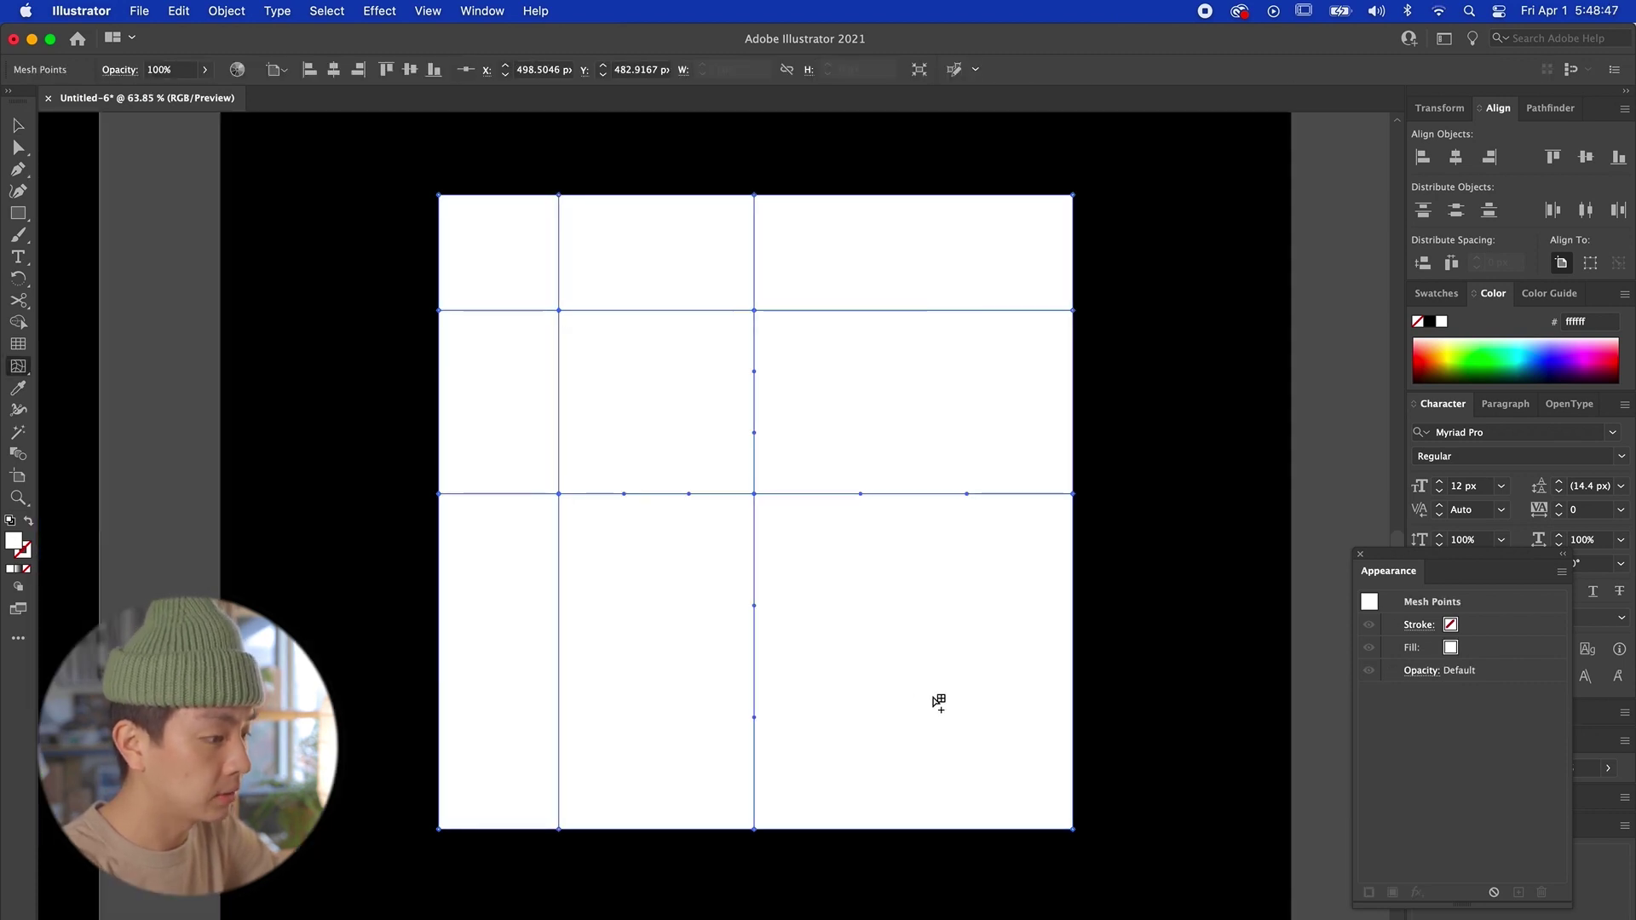
click(948, 708)
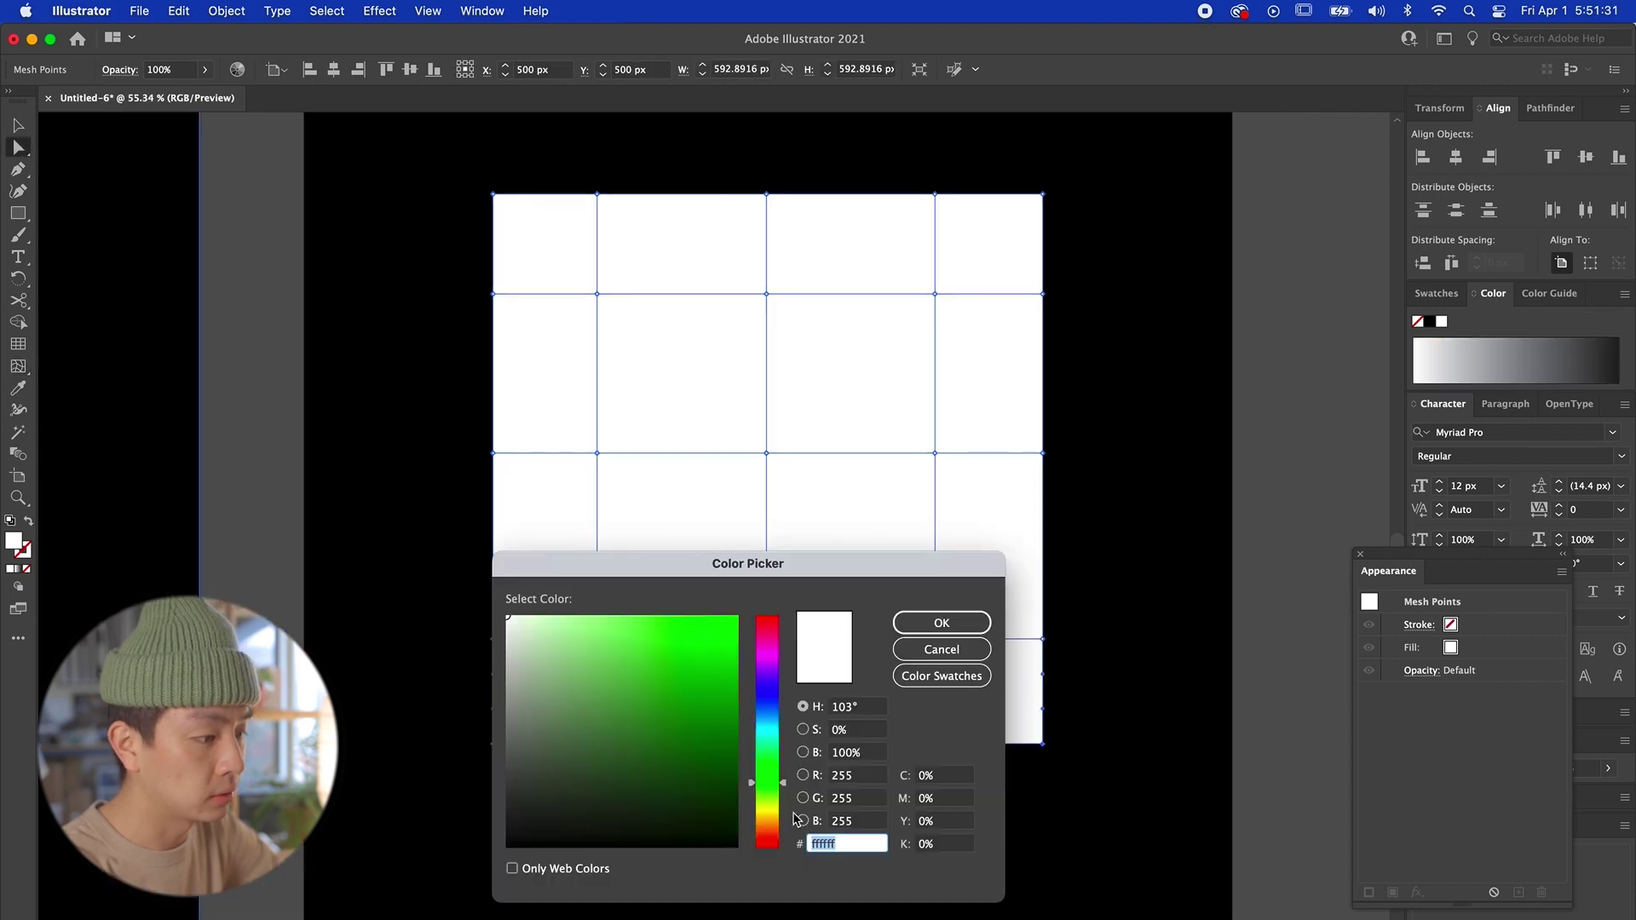
Step: Color the bottom row of mesh points cyan #4afbff and the row above it green #3faa13
drag(773, 780, 771, 731)
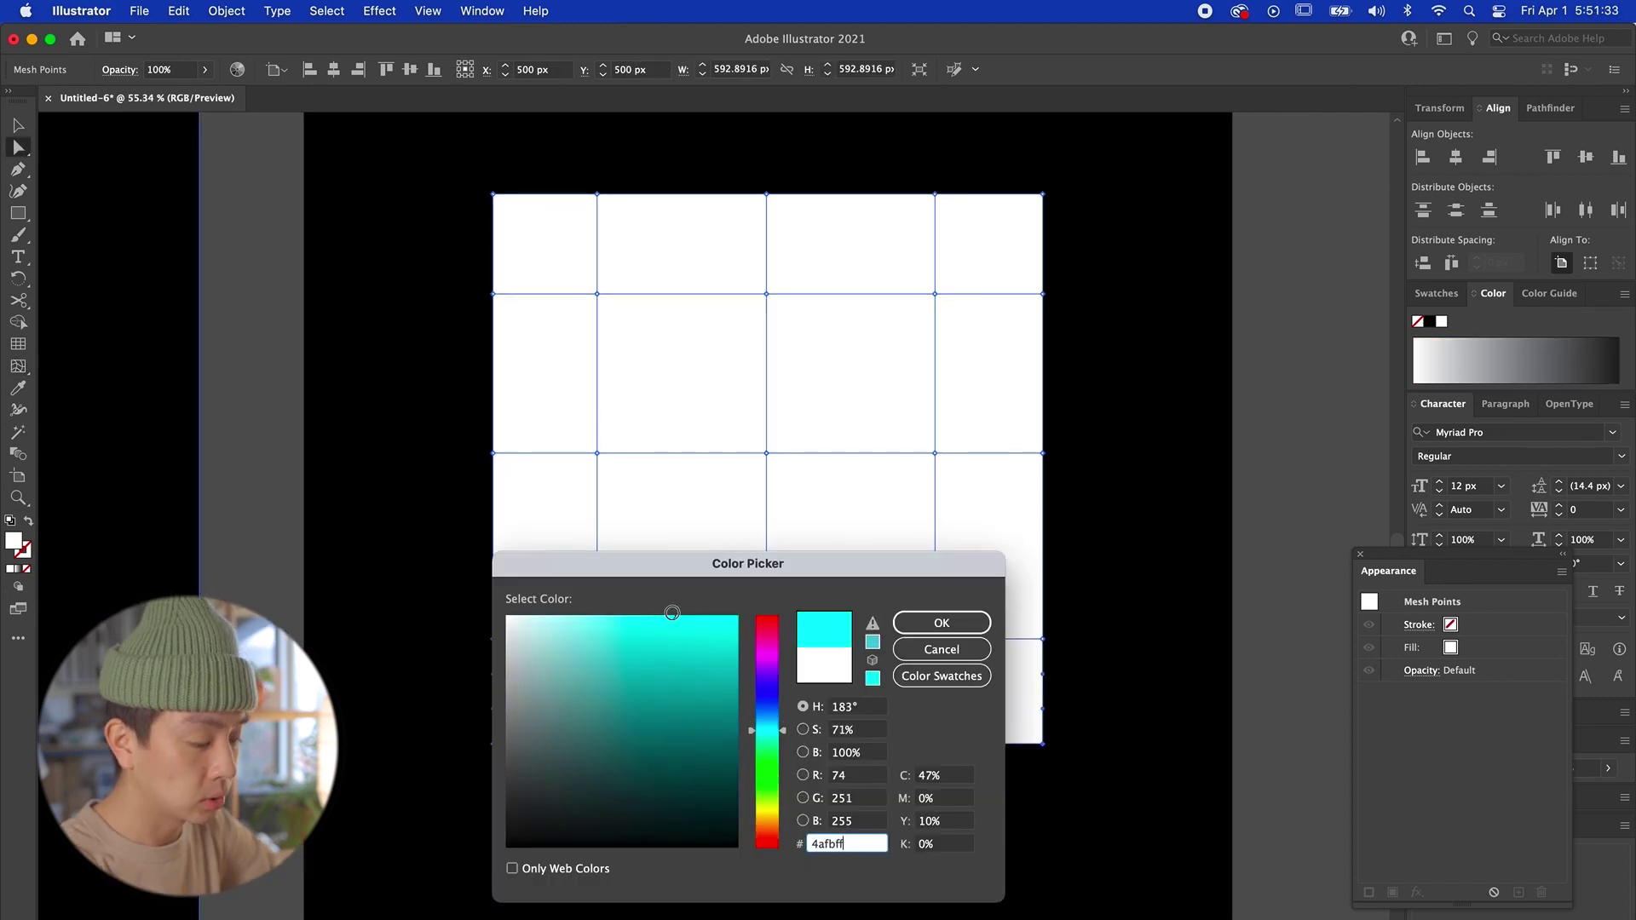
key(Return)
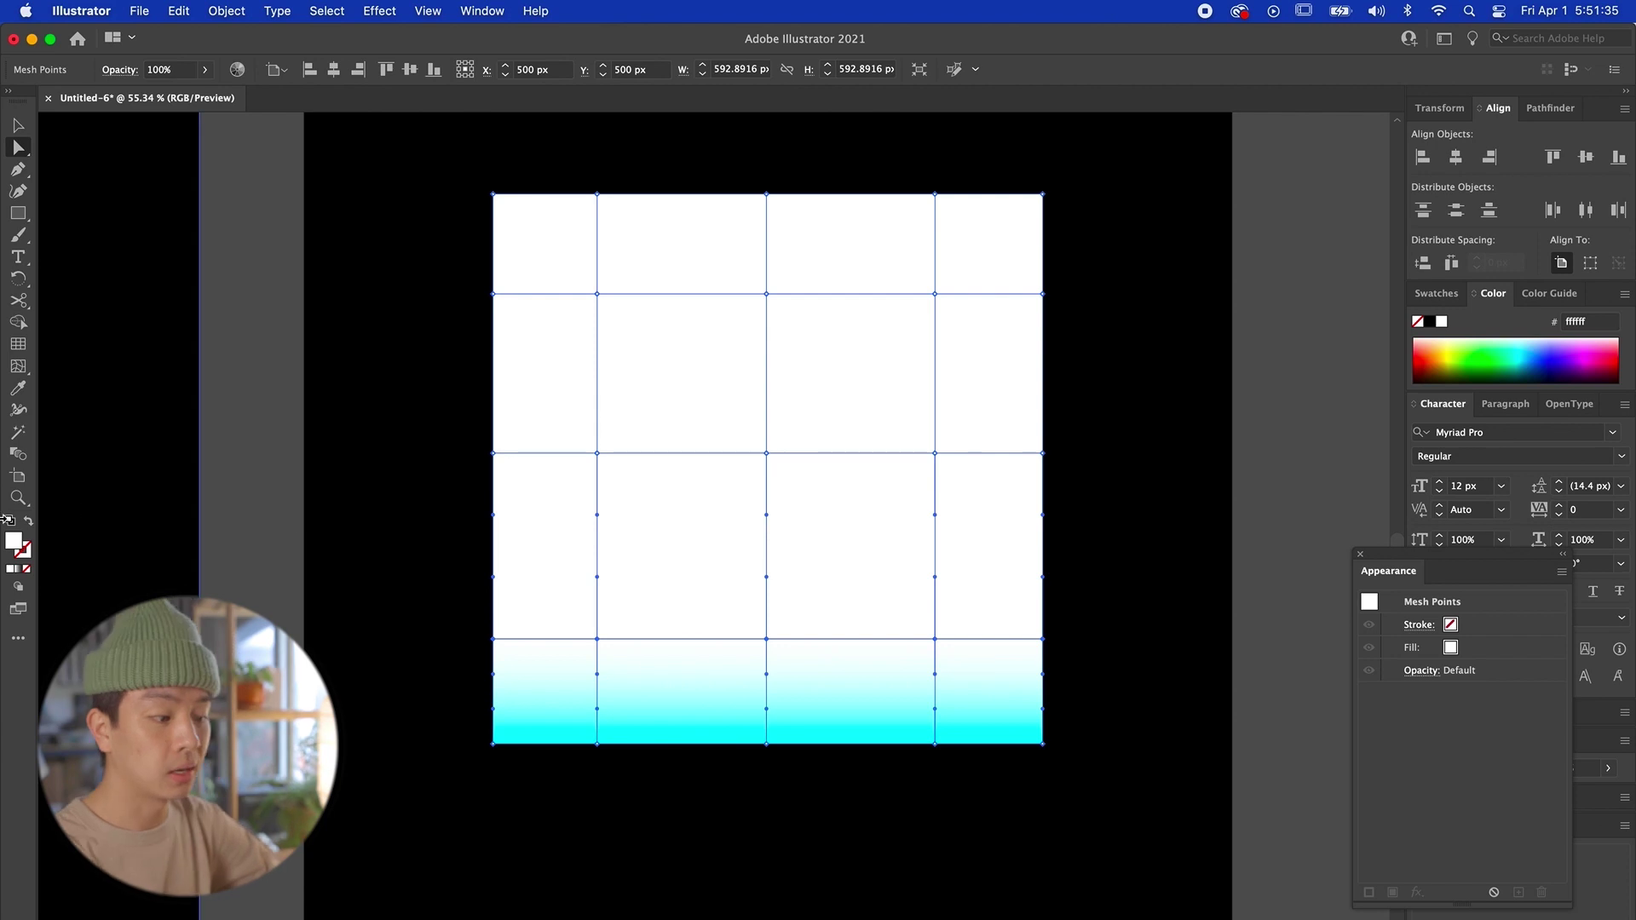
double_click(15, 541)
drag(656, 697, 712, 691)
key(Return)
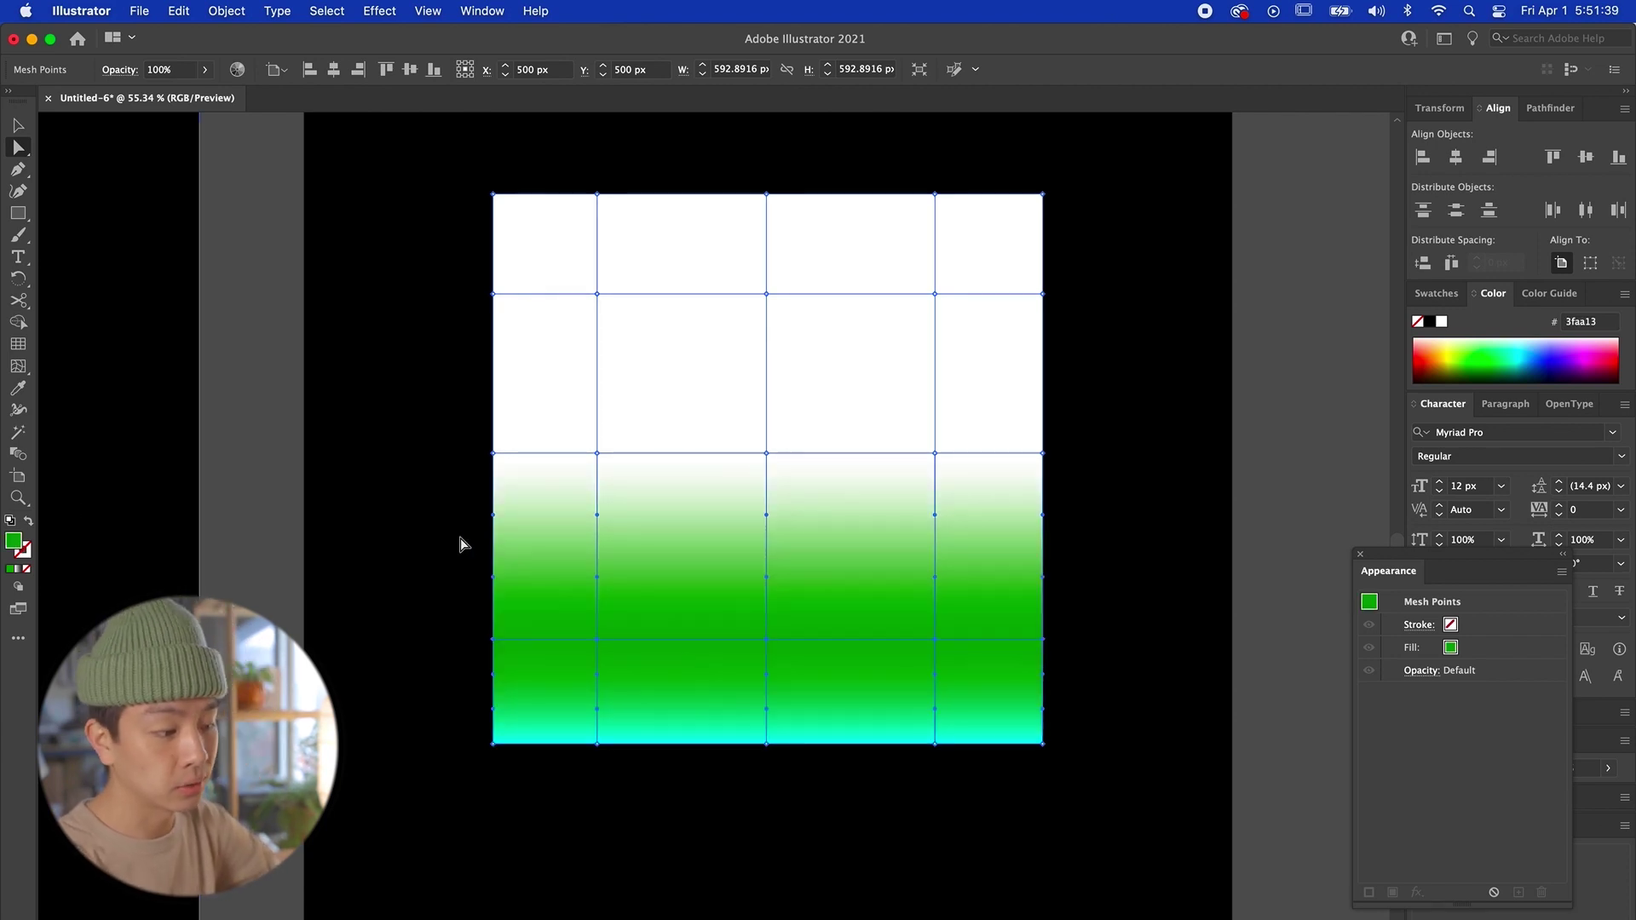
Step: Color the middle row of mesh points earthy orange-brown, about #af7037
drag(383, 412, 1023, 519)
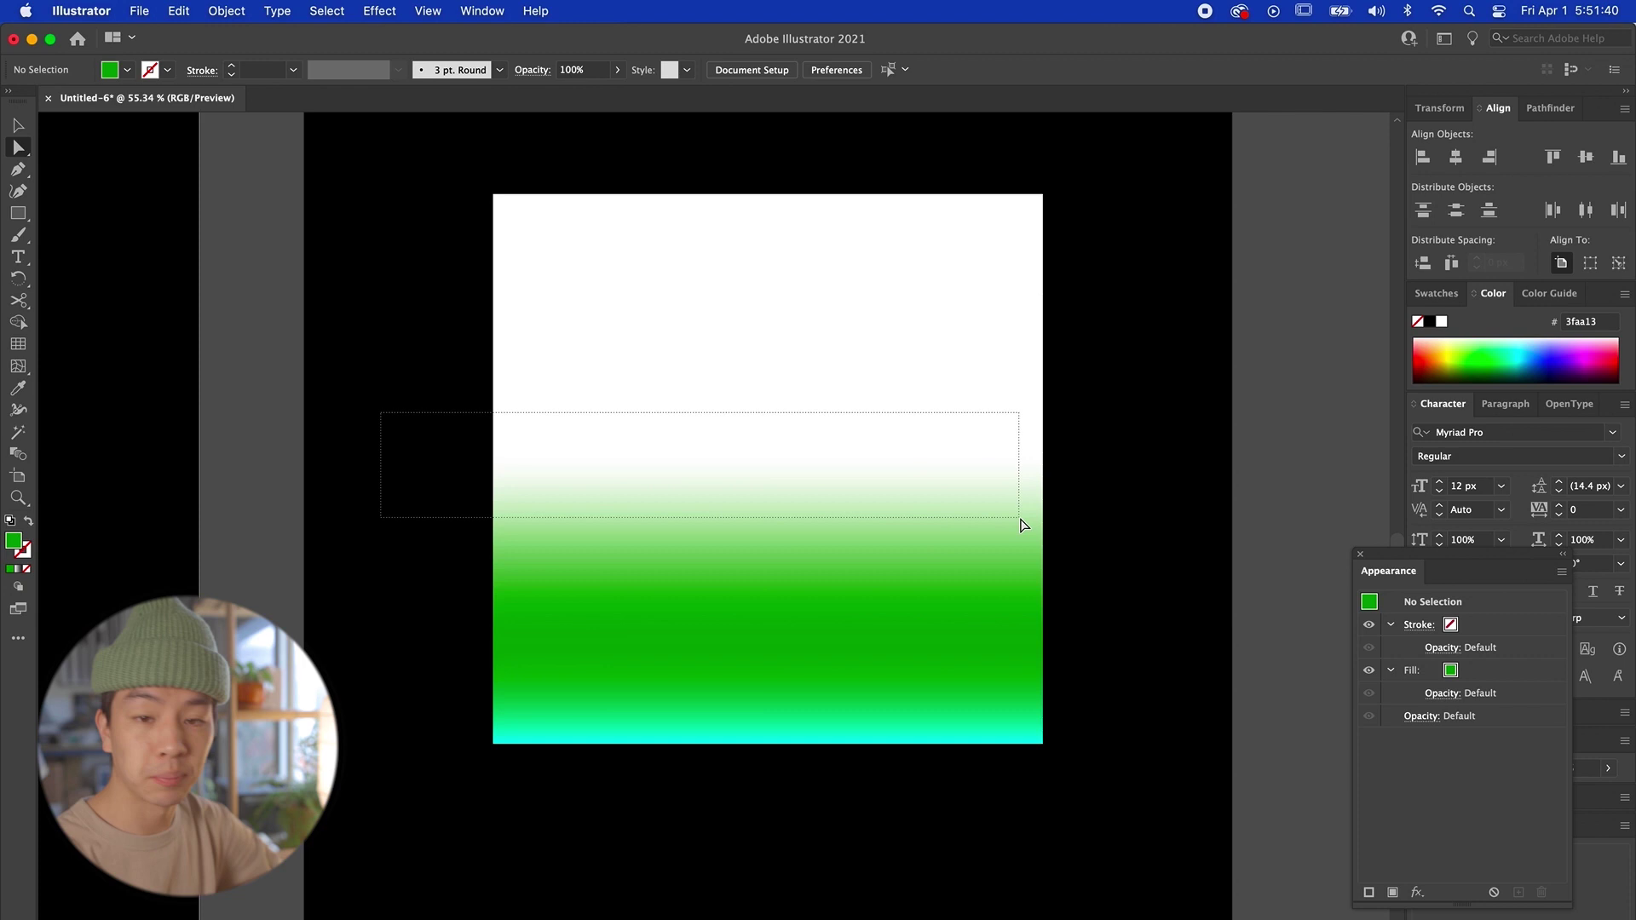
double_click(14, 543)
text(917c14)
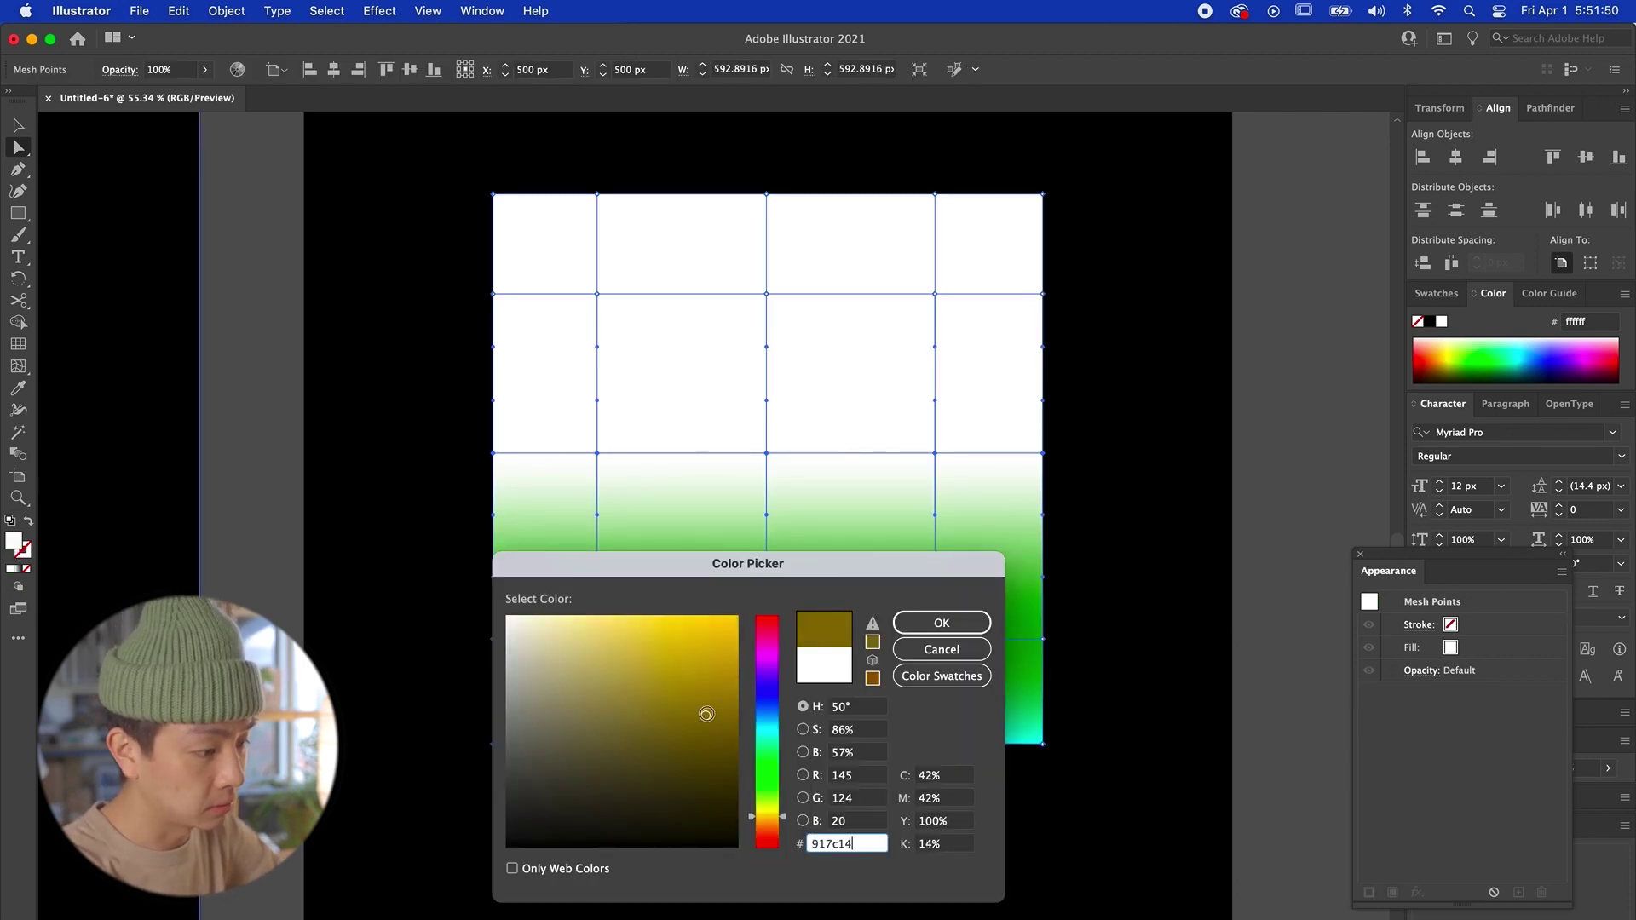
click(767, 831)
key(Return)
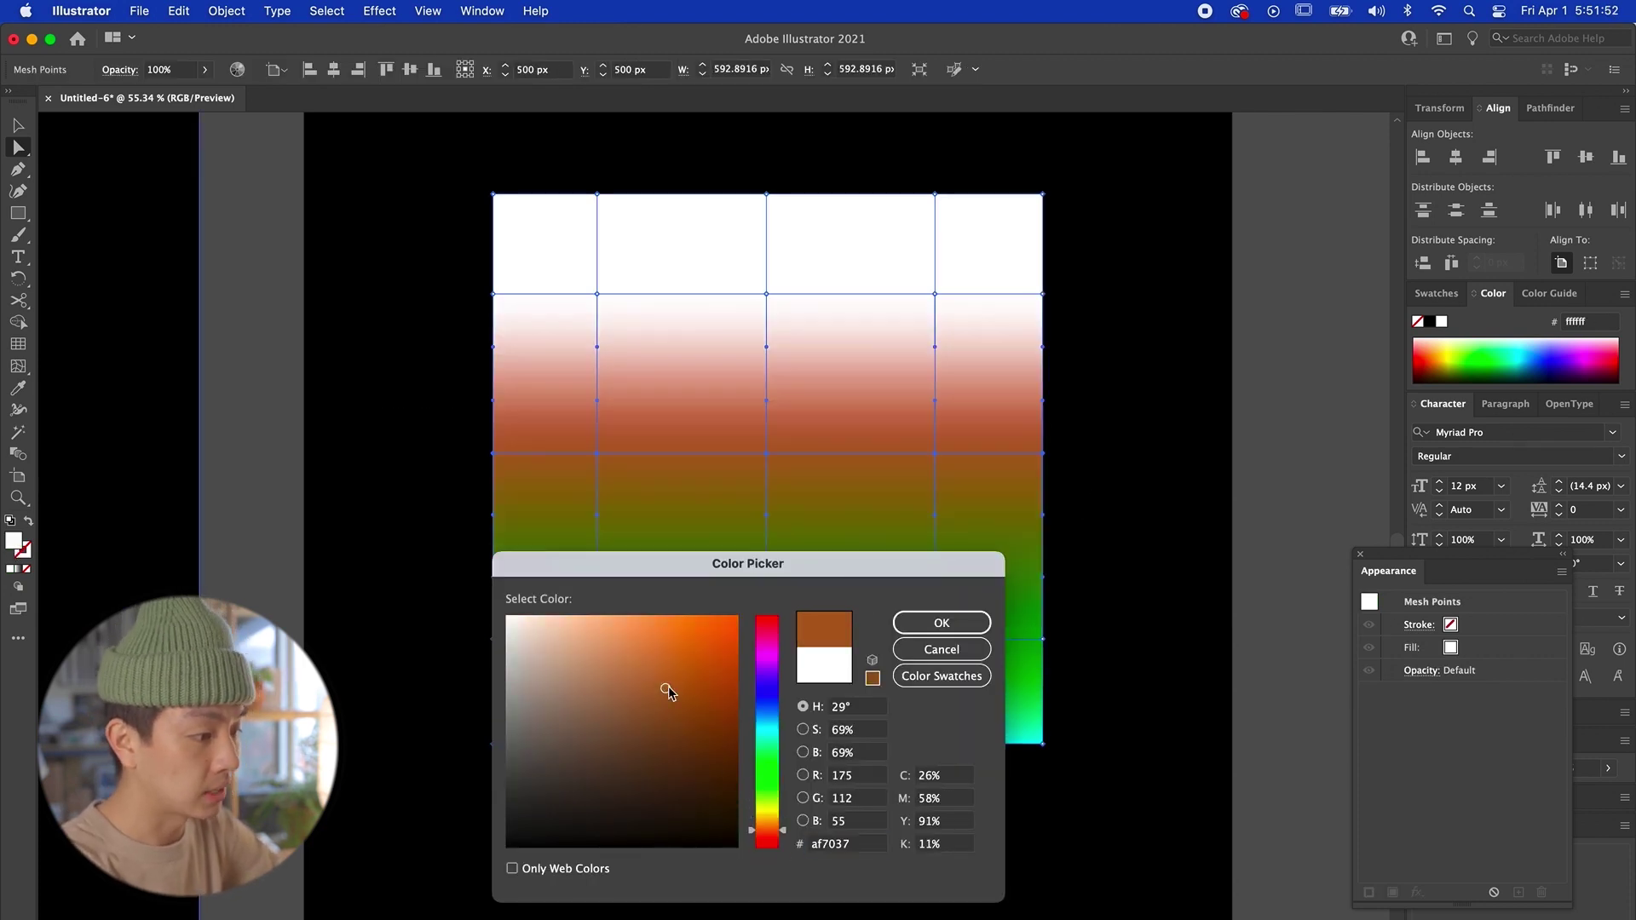
Step: Color the second row of mesh points from the top light cyan #8afff6 and deselect the mesh
click(274, 442)
drag(387, 285, 1112, 383)
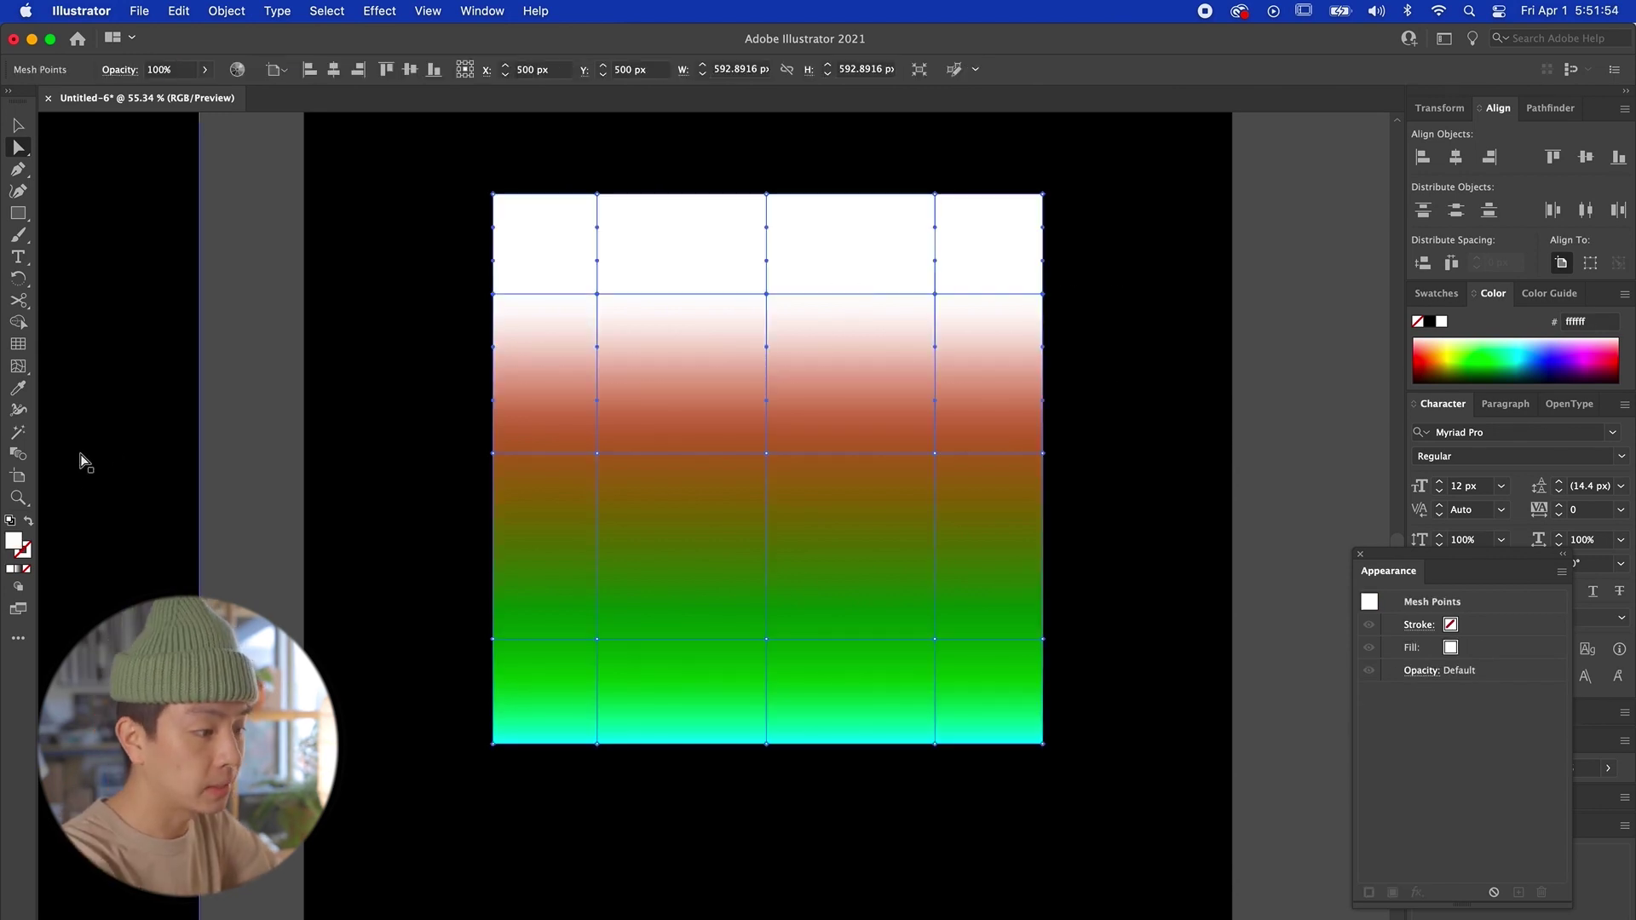
double_click(17, 538)
text(8afff6)
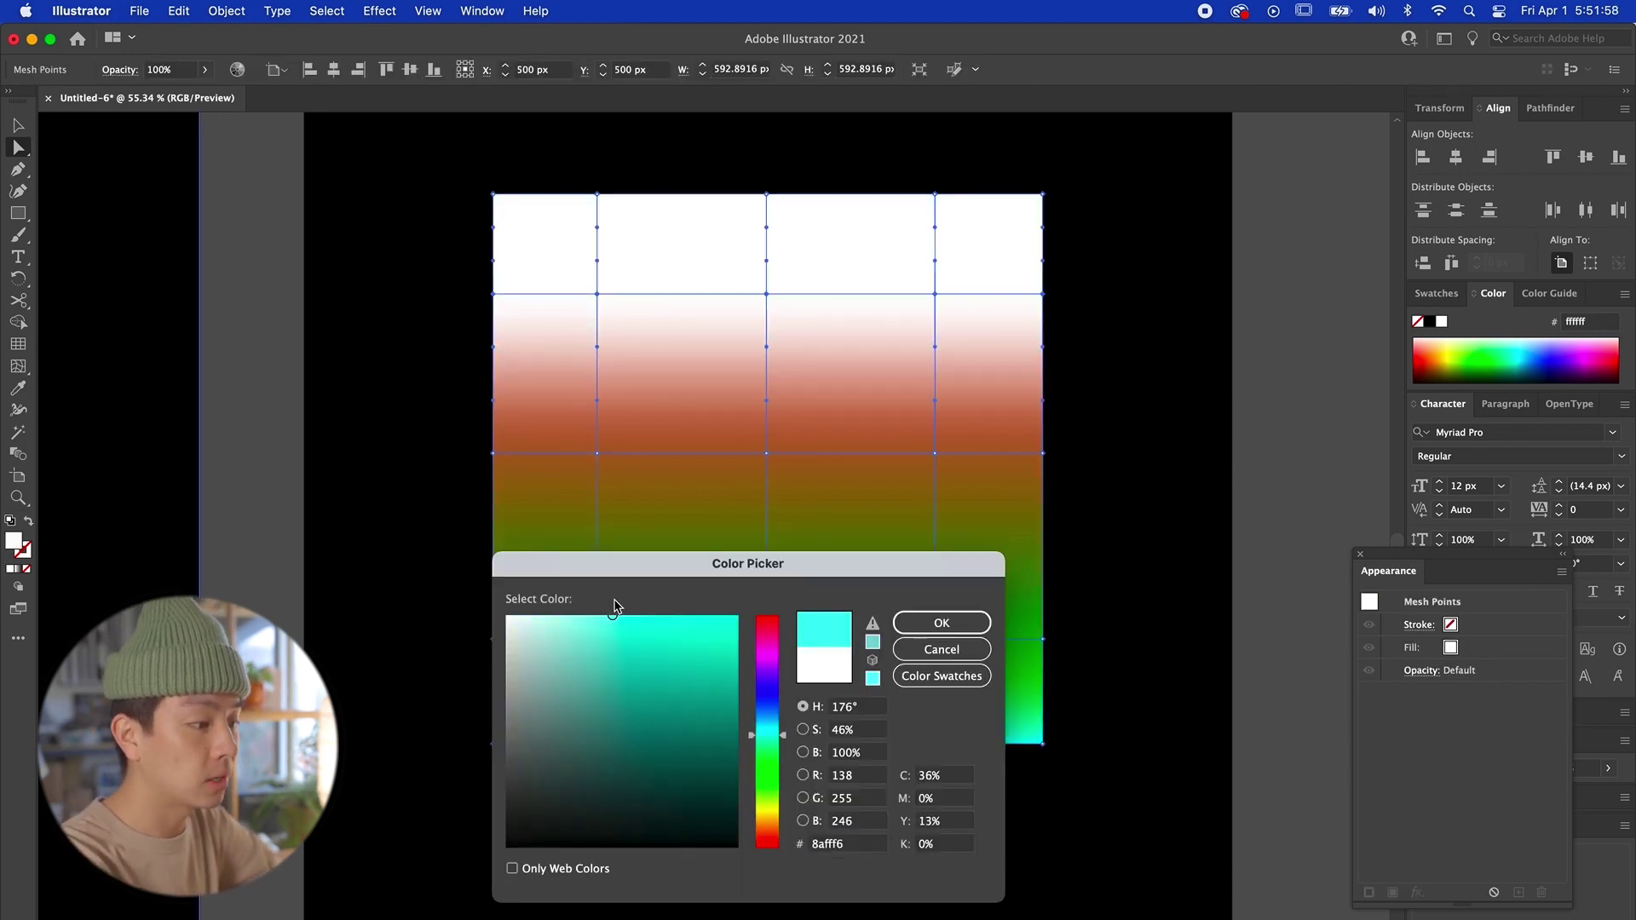
key(Return)
click(413, 171)
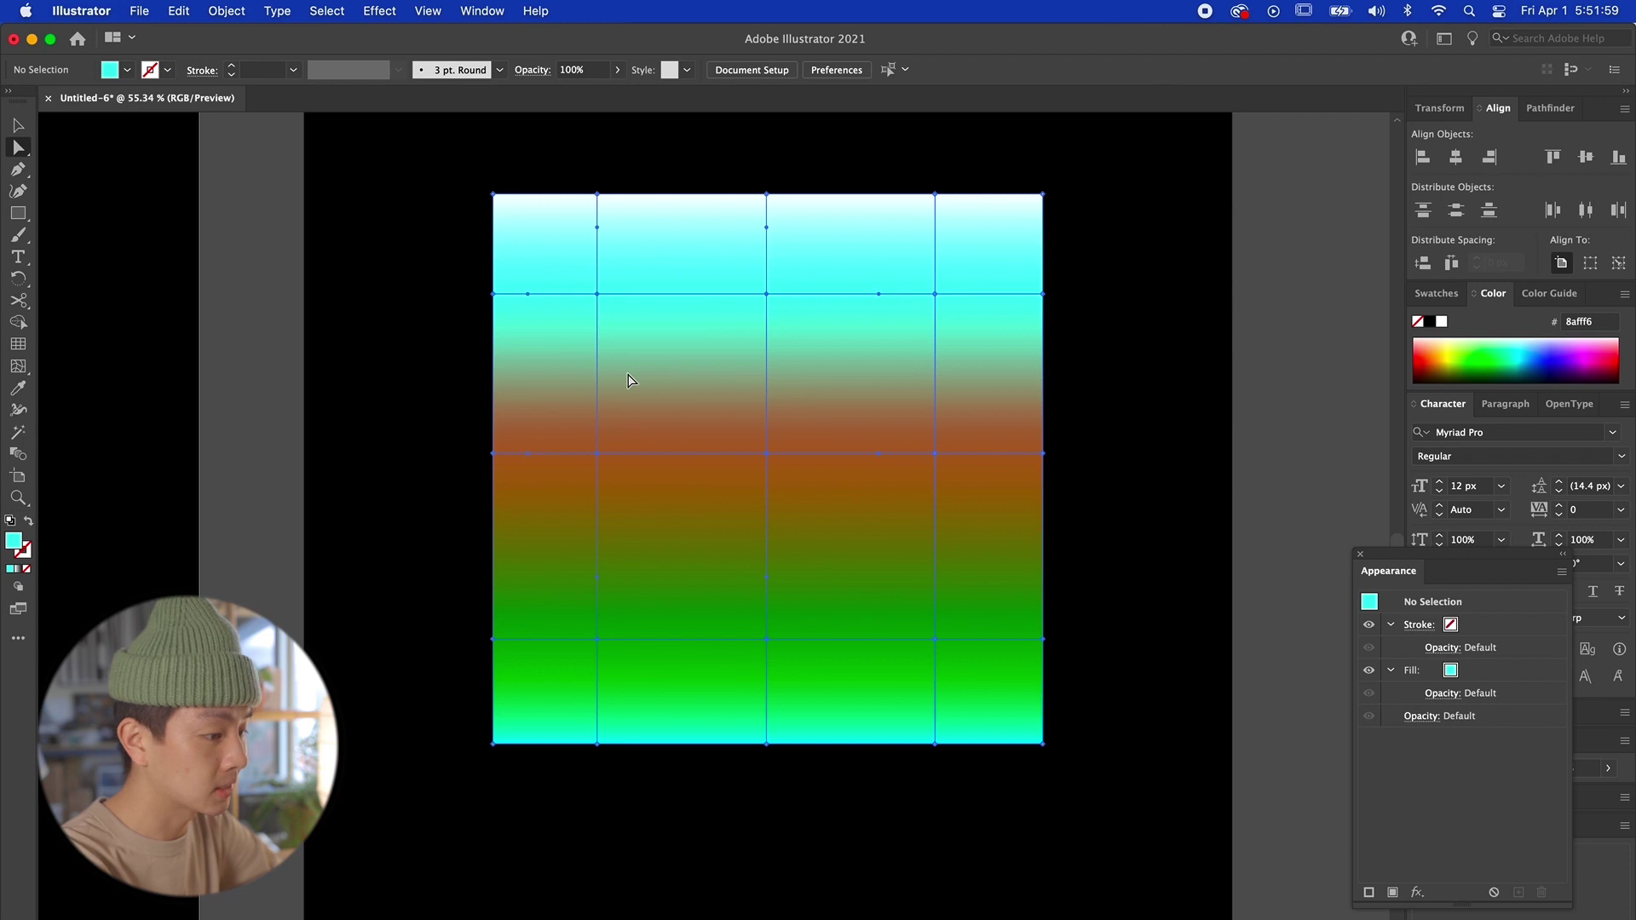
Step: Raise the left inner mesh points of the brown and green rows and lower the brown row's centre point slightly
click(605, 418)
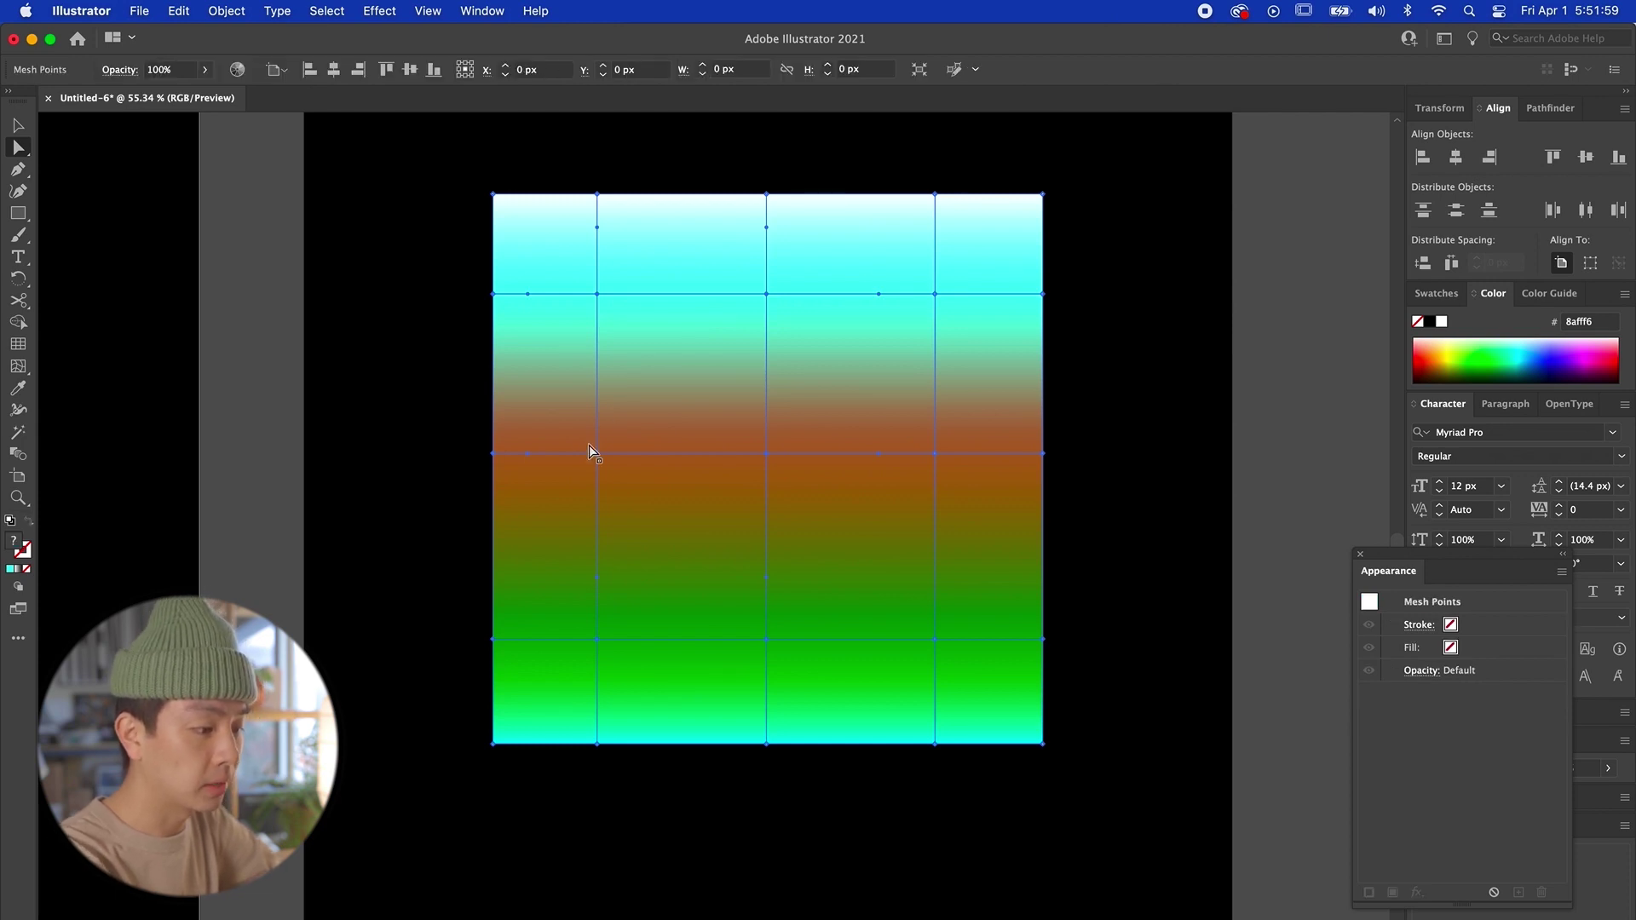
drag(599, 453, 601, 373)
drag(765, 452, 764, 519)
drag(598, 639, 598, 583)
drag(766, 517, 764, 479)
Step: Shift the inner mesh points of the brown and light-cyan rows downward to shape wavy mountain ridges
drag(937, 486, 932, 530)
drag(934, 306, 933, 447)
drag(768, 309, 767, 391)
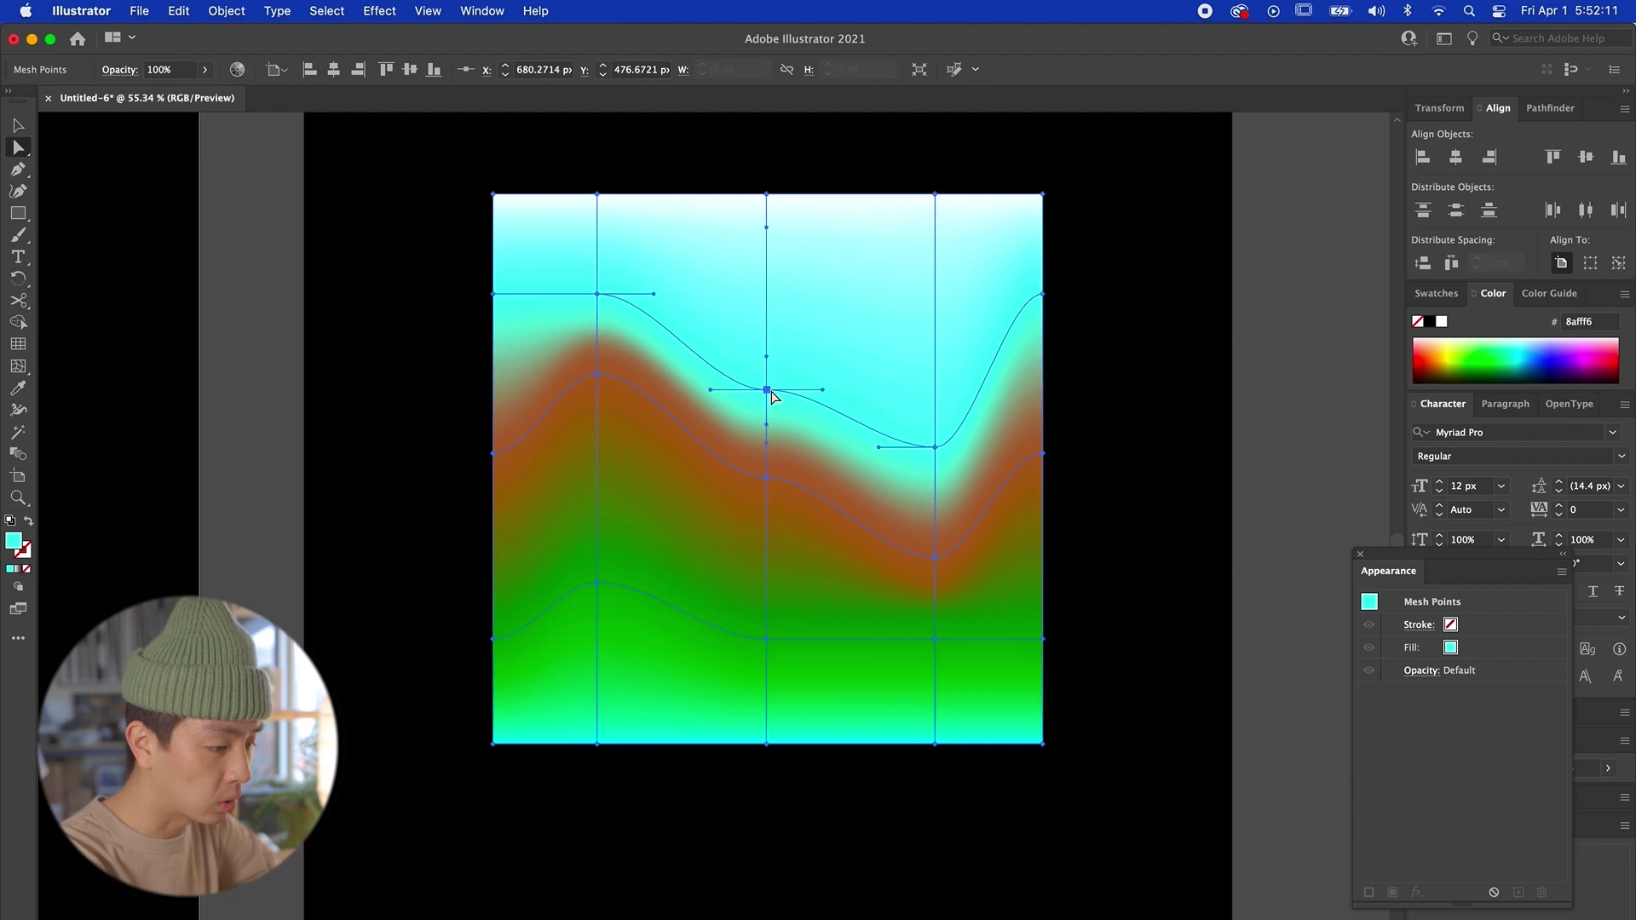
drag(596, 372, 599, 559)
click(597, 294)
mouse_move(596, 392)
mouse_down()
mouse_move(602, 409)
mouse_move(601, 394)
mouse_up()
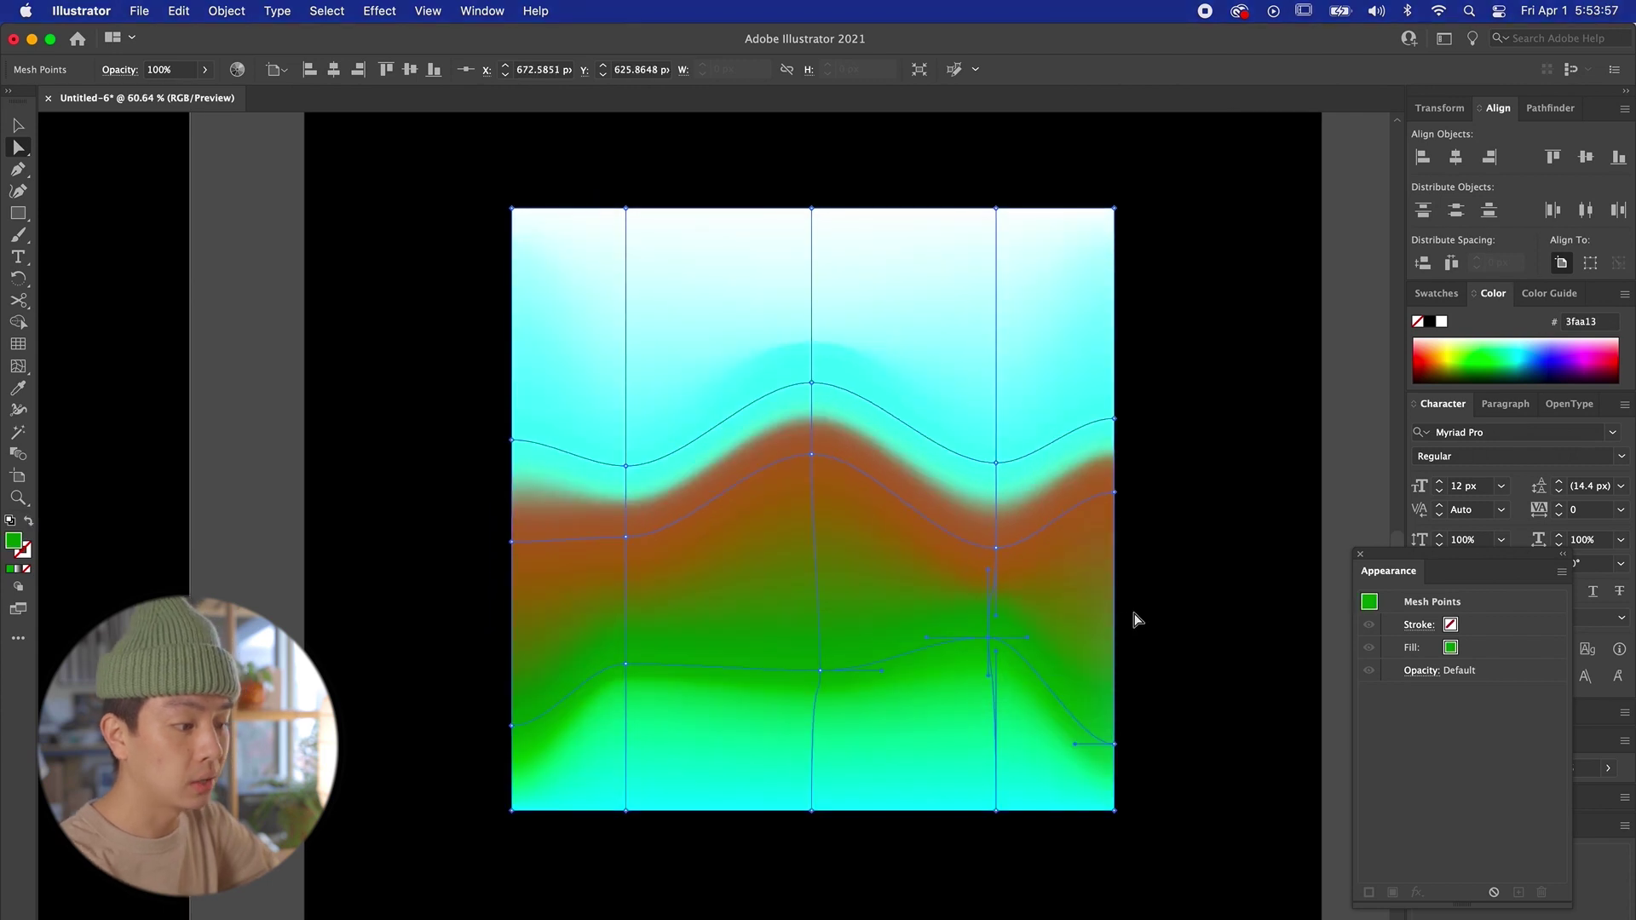
Step: Raise the green row's end mesh points on the right and left edges of the square to level the grass band
scroll(1135, 619, down, 3)
scroll(1133, 621, up, 2)
click(1118, 715)
drag(1118, 720, 1117, 629)
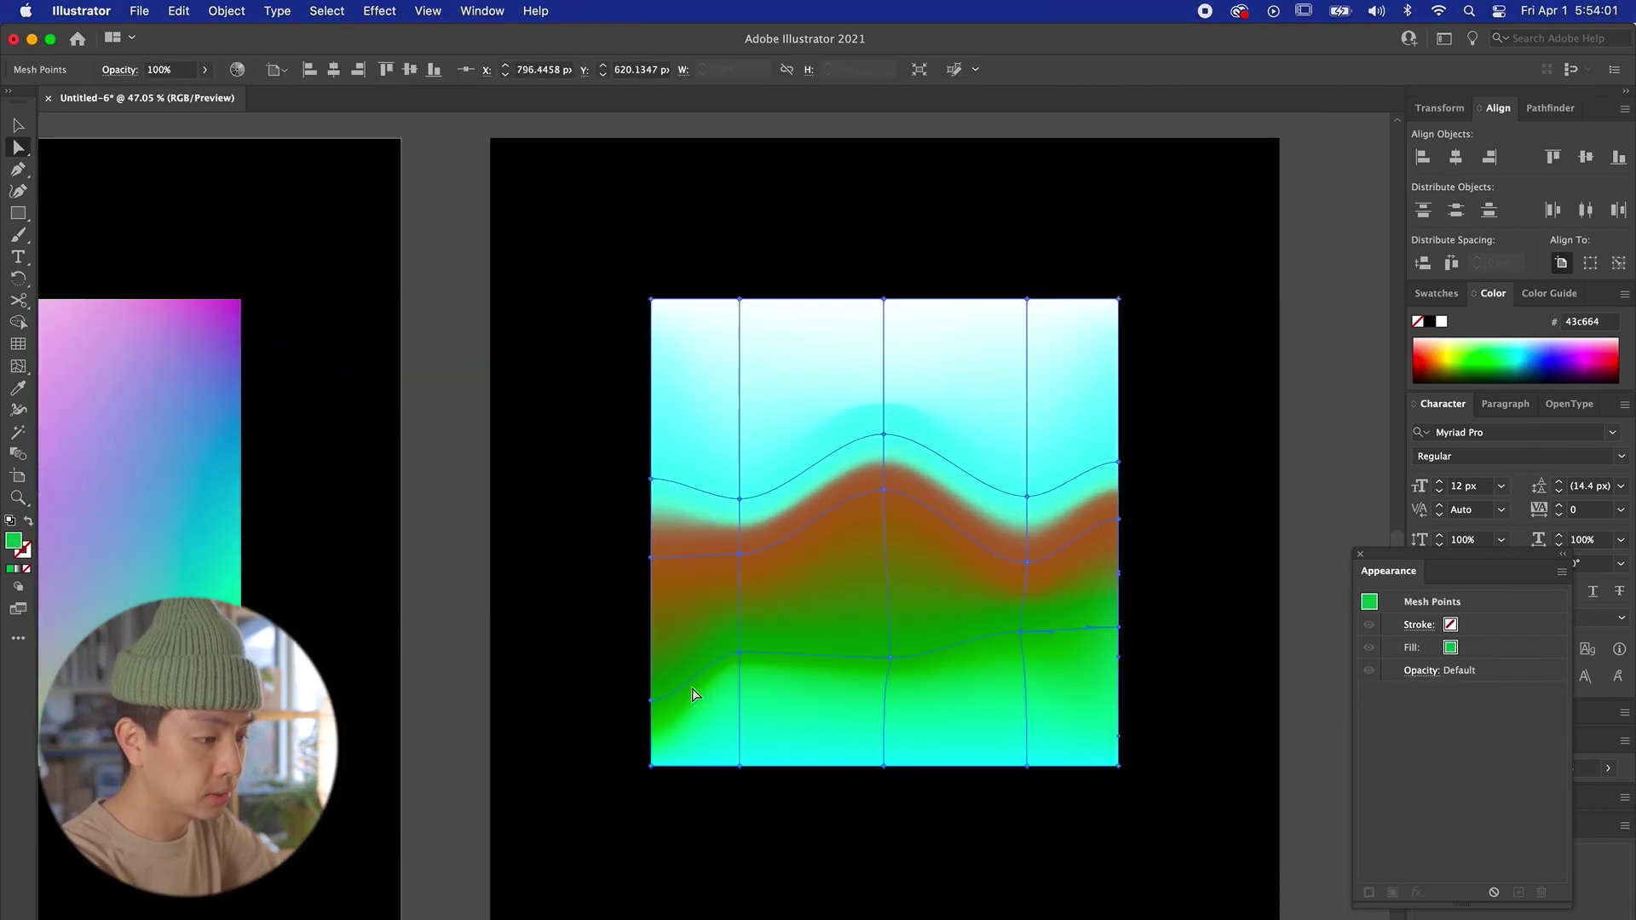
drag(649, 705, 653, 637)
click(542, 675)
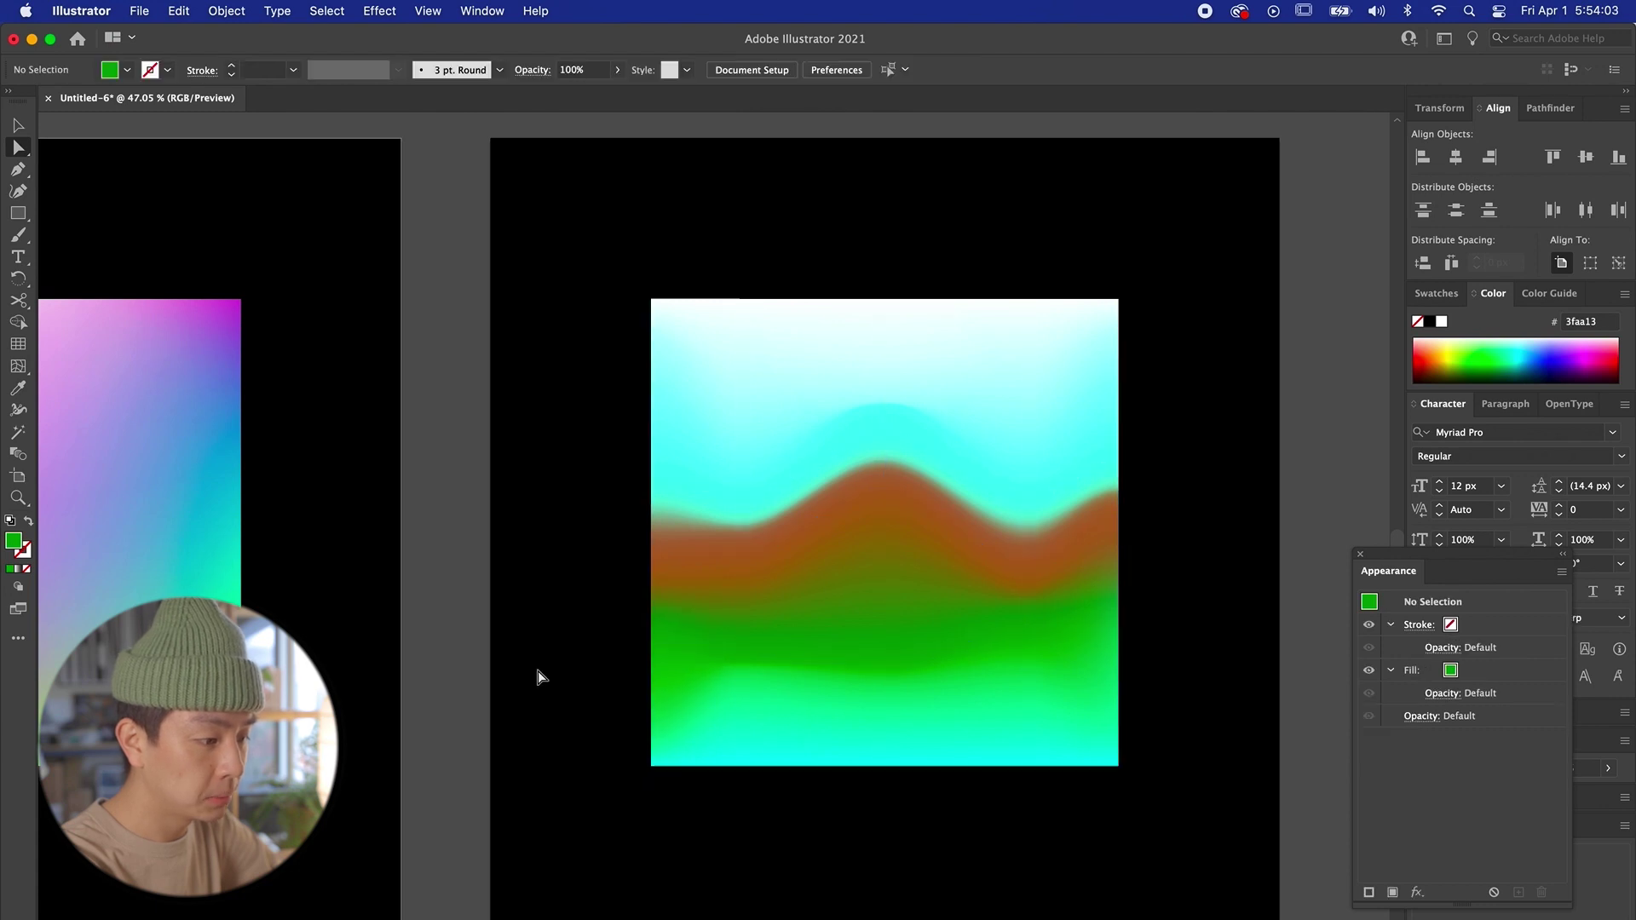
Step: Refine the light-cyan row and upper mesh points to reshape the mountain peak and the sky above its slopes
scroll(689, 657, up, 3)
click(644, 802)
click(626, 836)
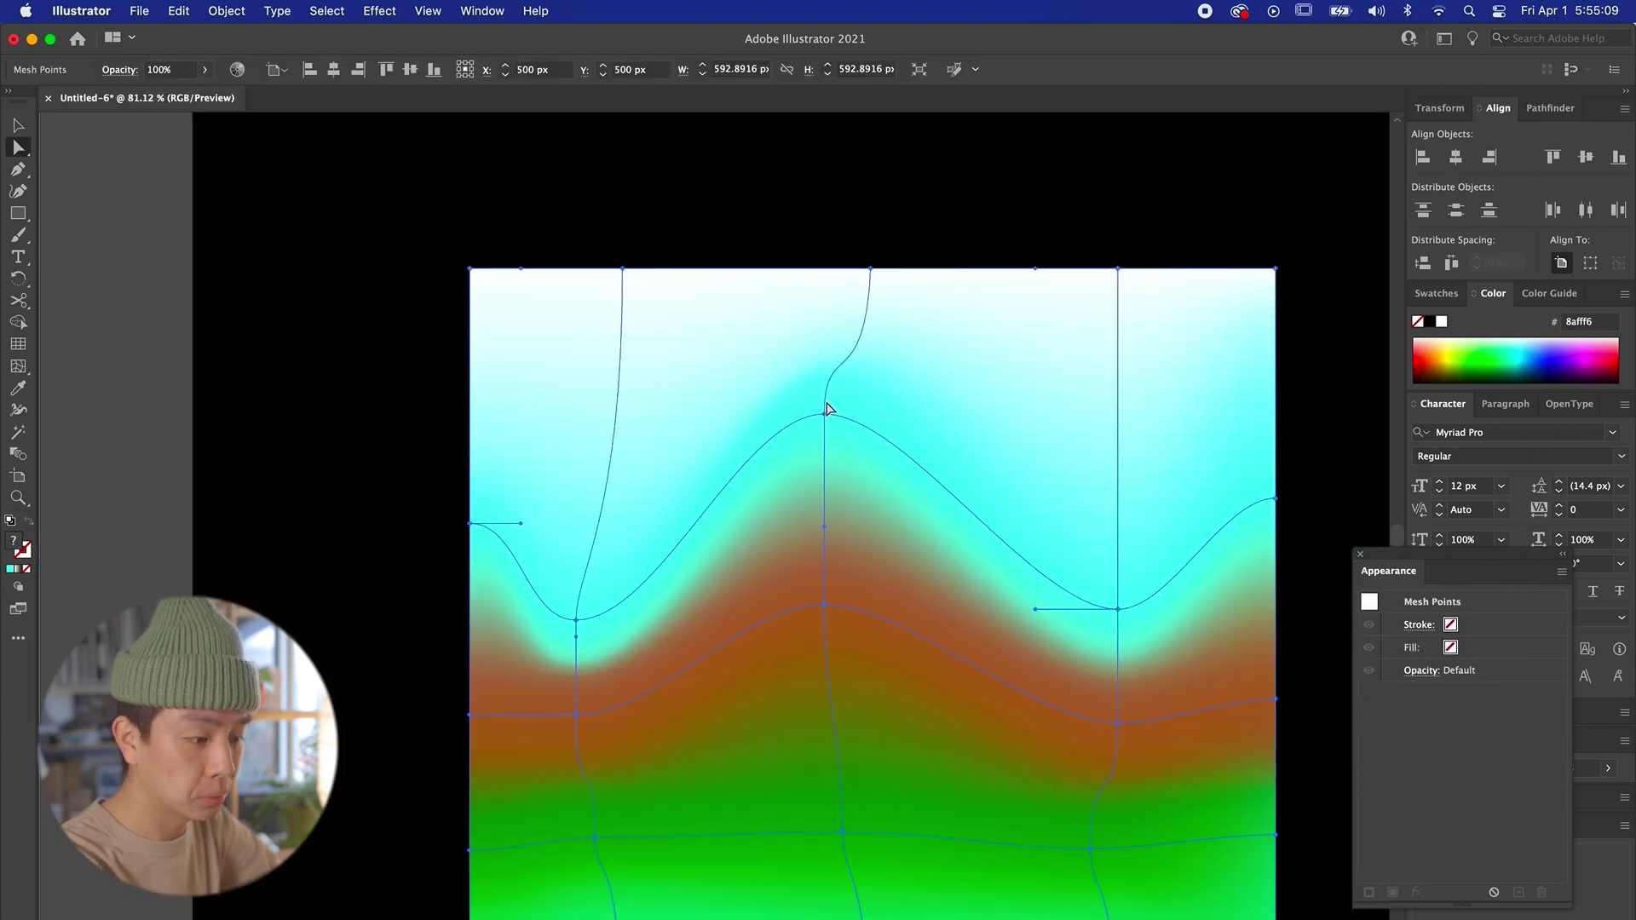
drag(824, 409, 824, 448)
click(801, 211)
scroll(801, 211, down, 5)
drag(801, 212, 790, 273)
scroll(959, 272, up, 3)
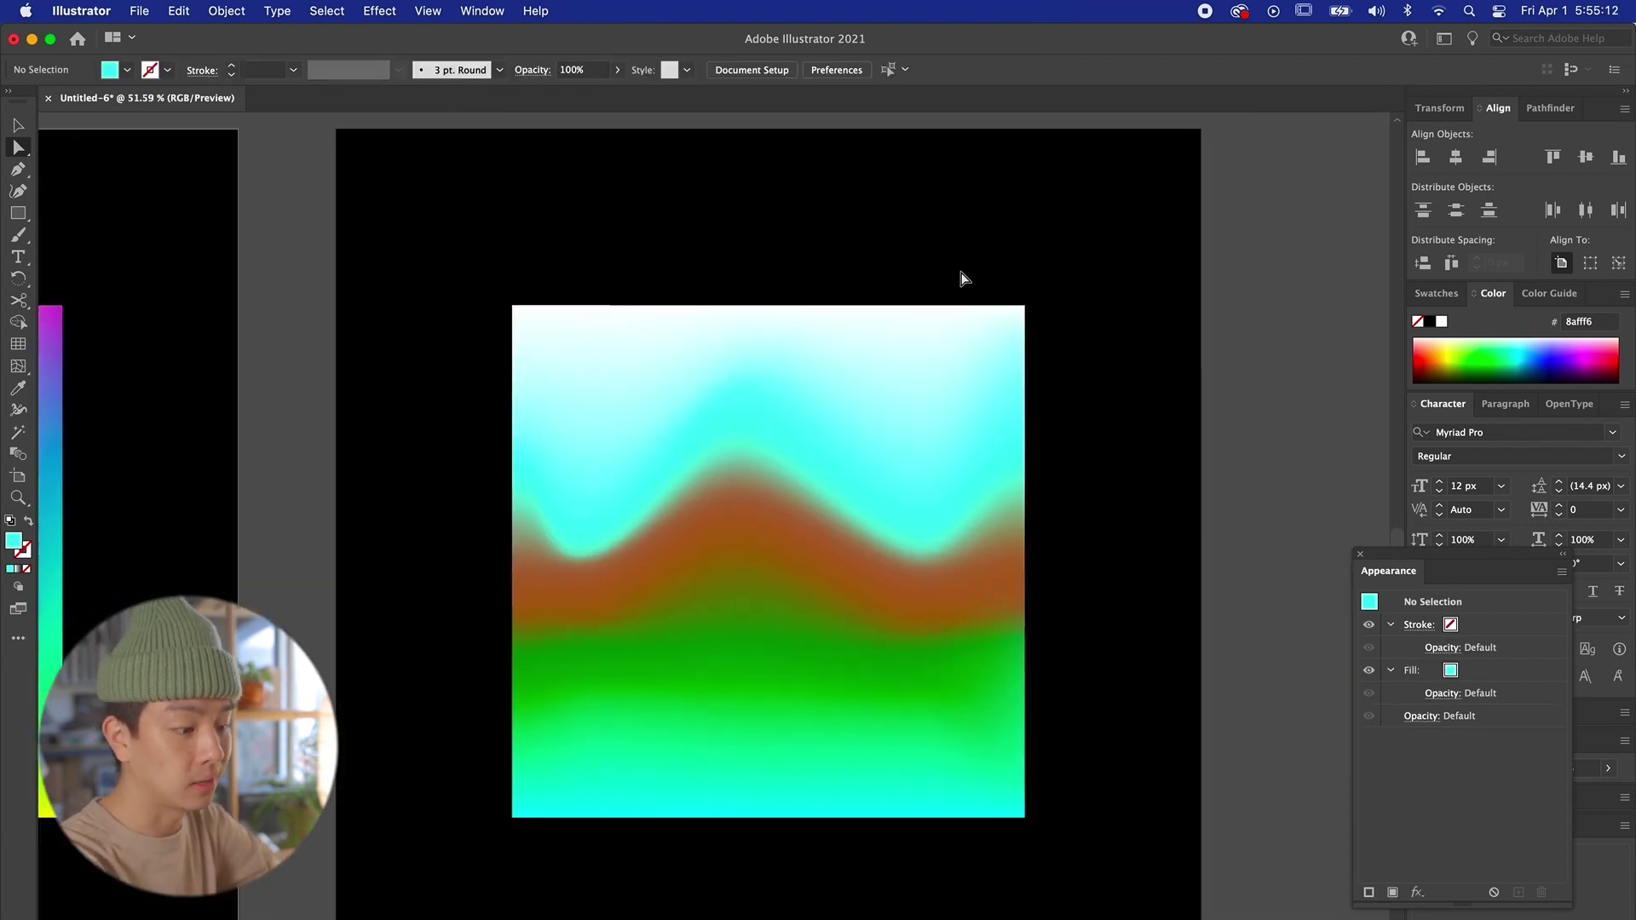
drag(960, 272, 1039, 253)
scroll(1102, 489, down, 3)
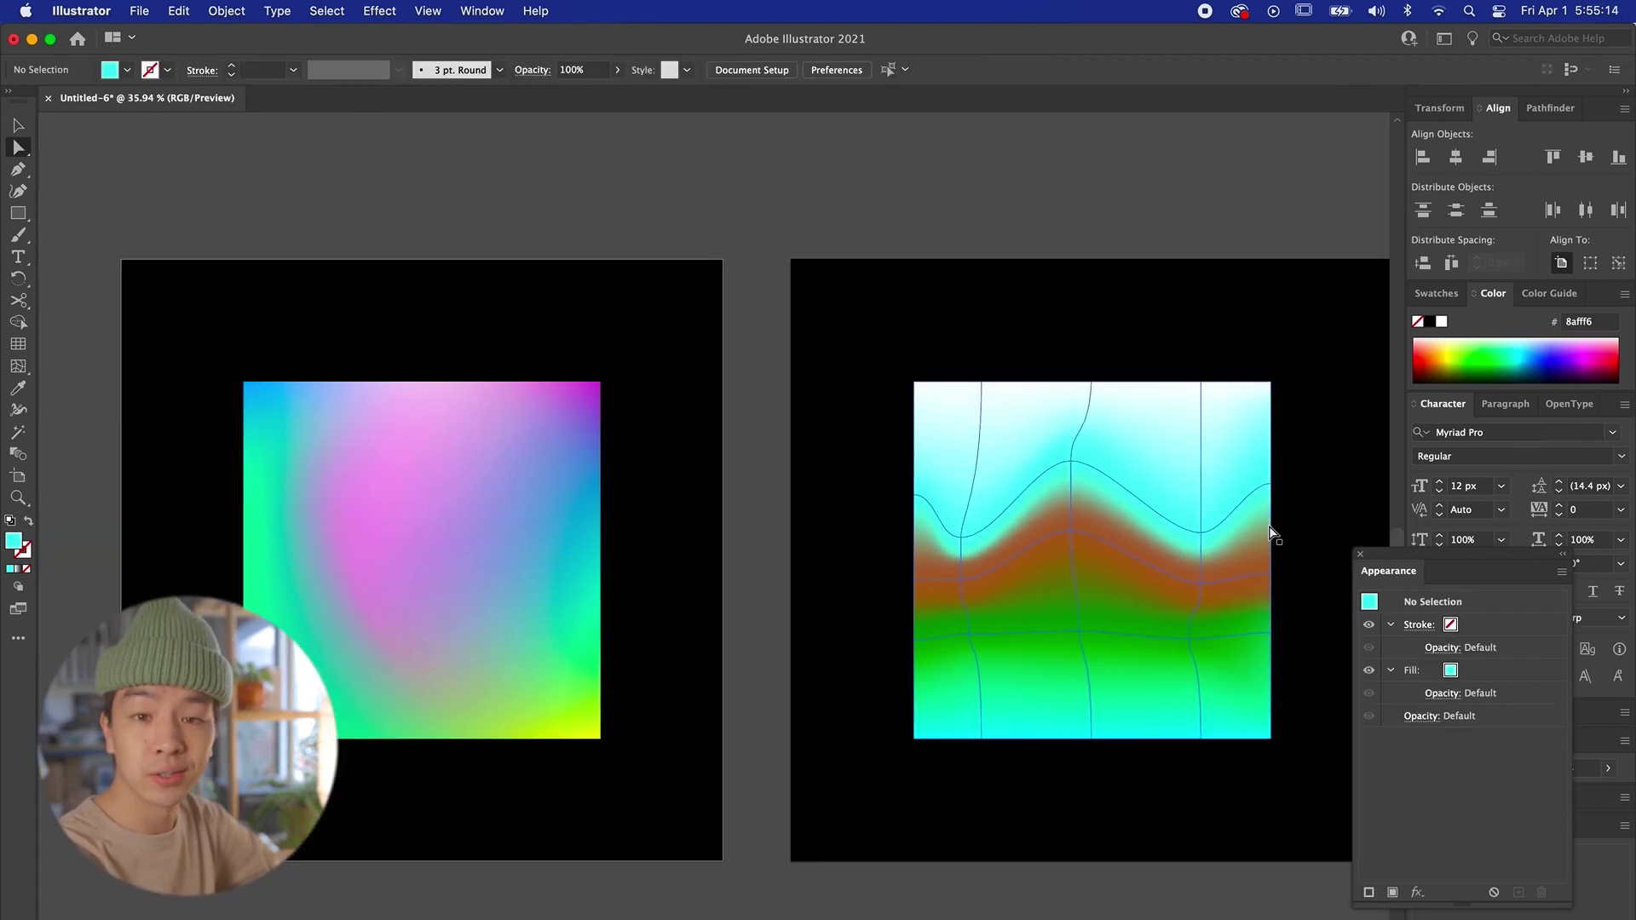
drag(1096, 226, 1040, 196)
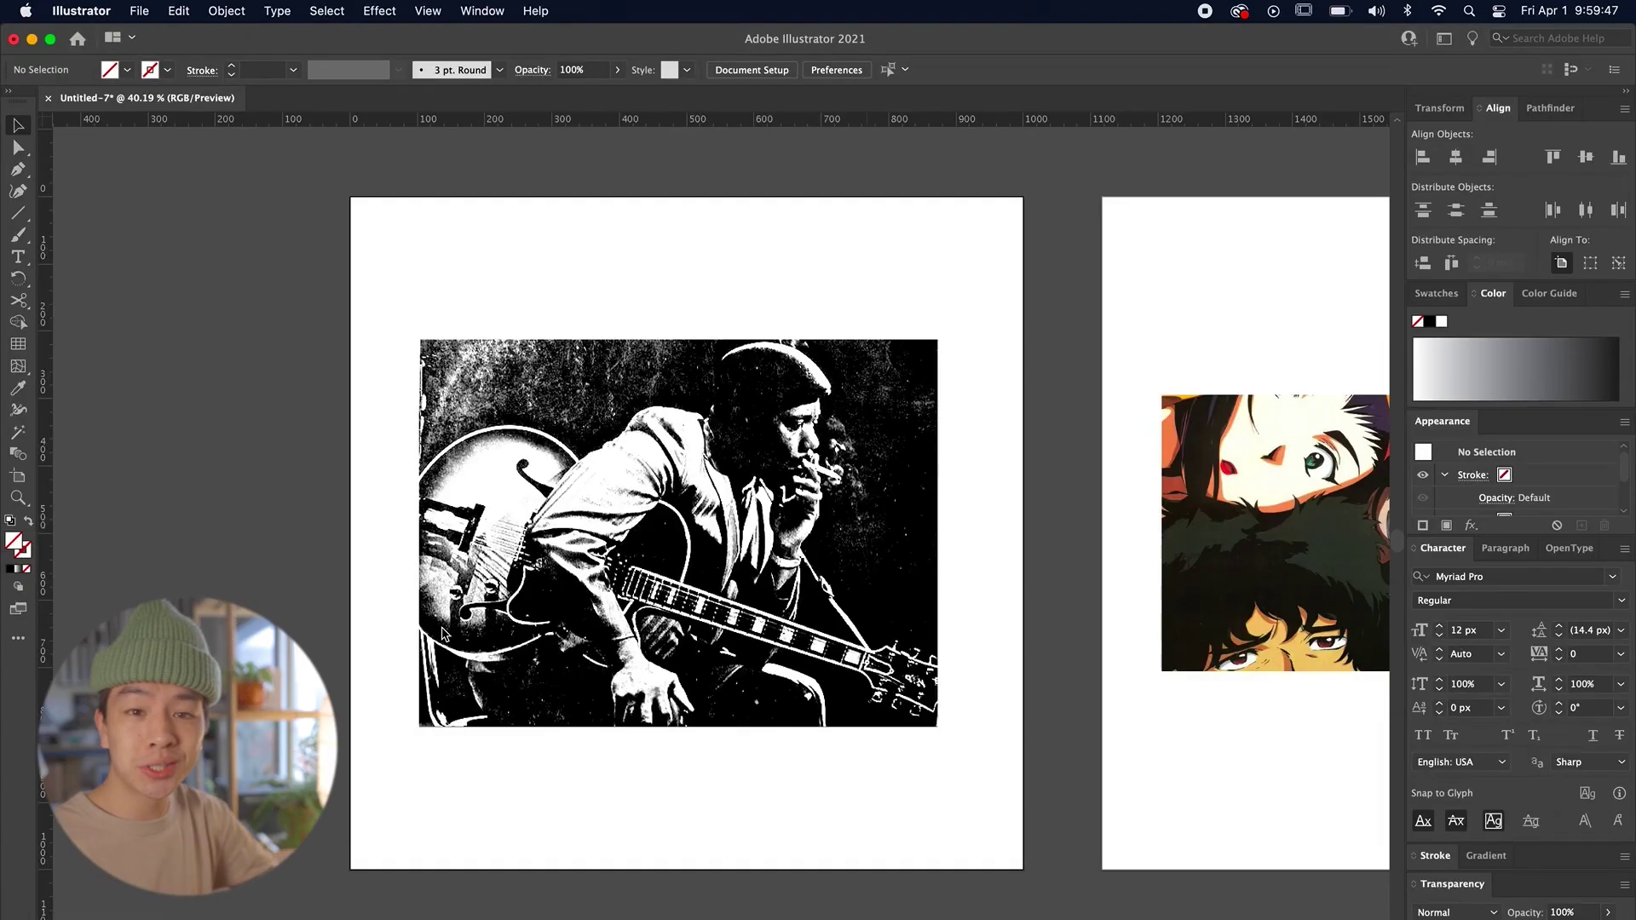
Step: Look over the four artboards holding the guitarist, cartoon faces, spiral and crocodile images
drag(442, 632, 461, 657)
scroll(711, 651, down, 5)
drag(710, 651, 285, 638)
scroll(284, 638, down, 2)
drag(497, 660, 558, 662)
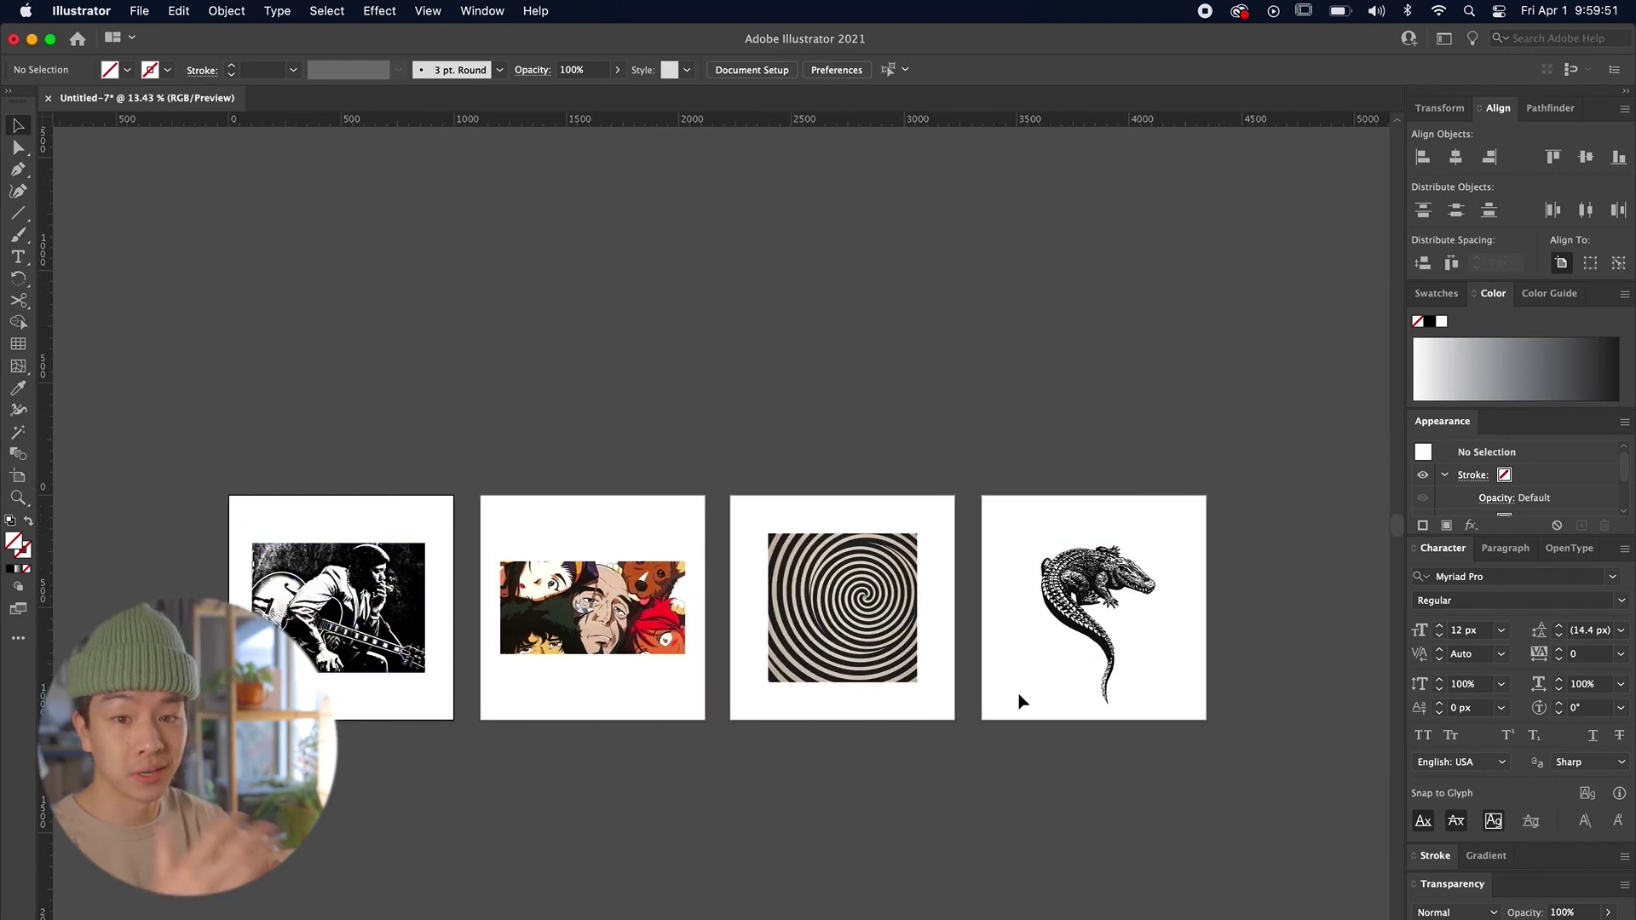
Step: Inspect the placed guitarist, cartoon faces, spiral and crocodile images at closer range
scroll(463, 800, up, 5)
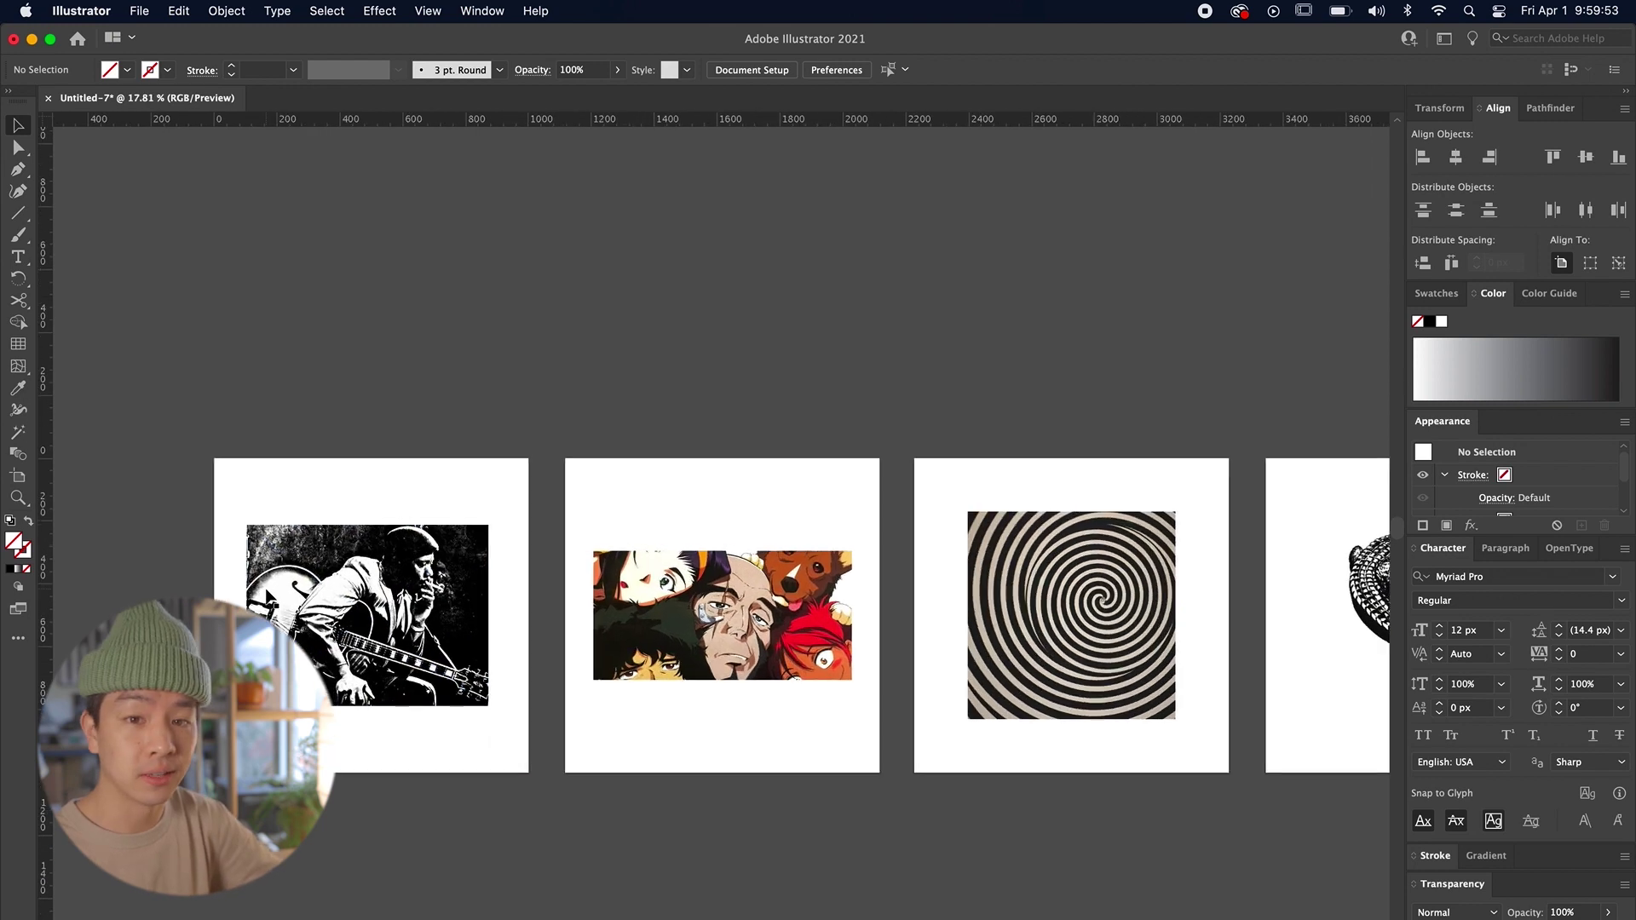
scroll(449, 613, up, 4)
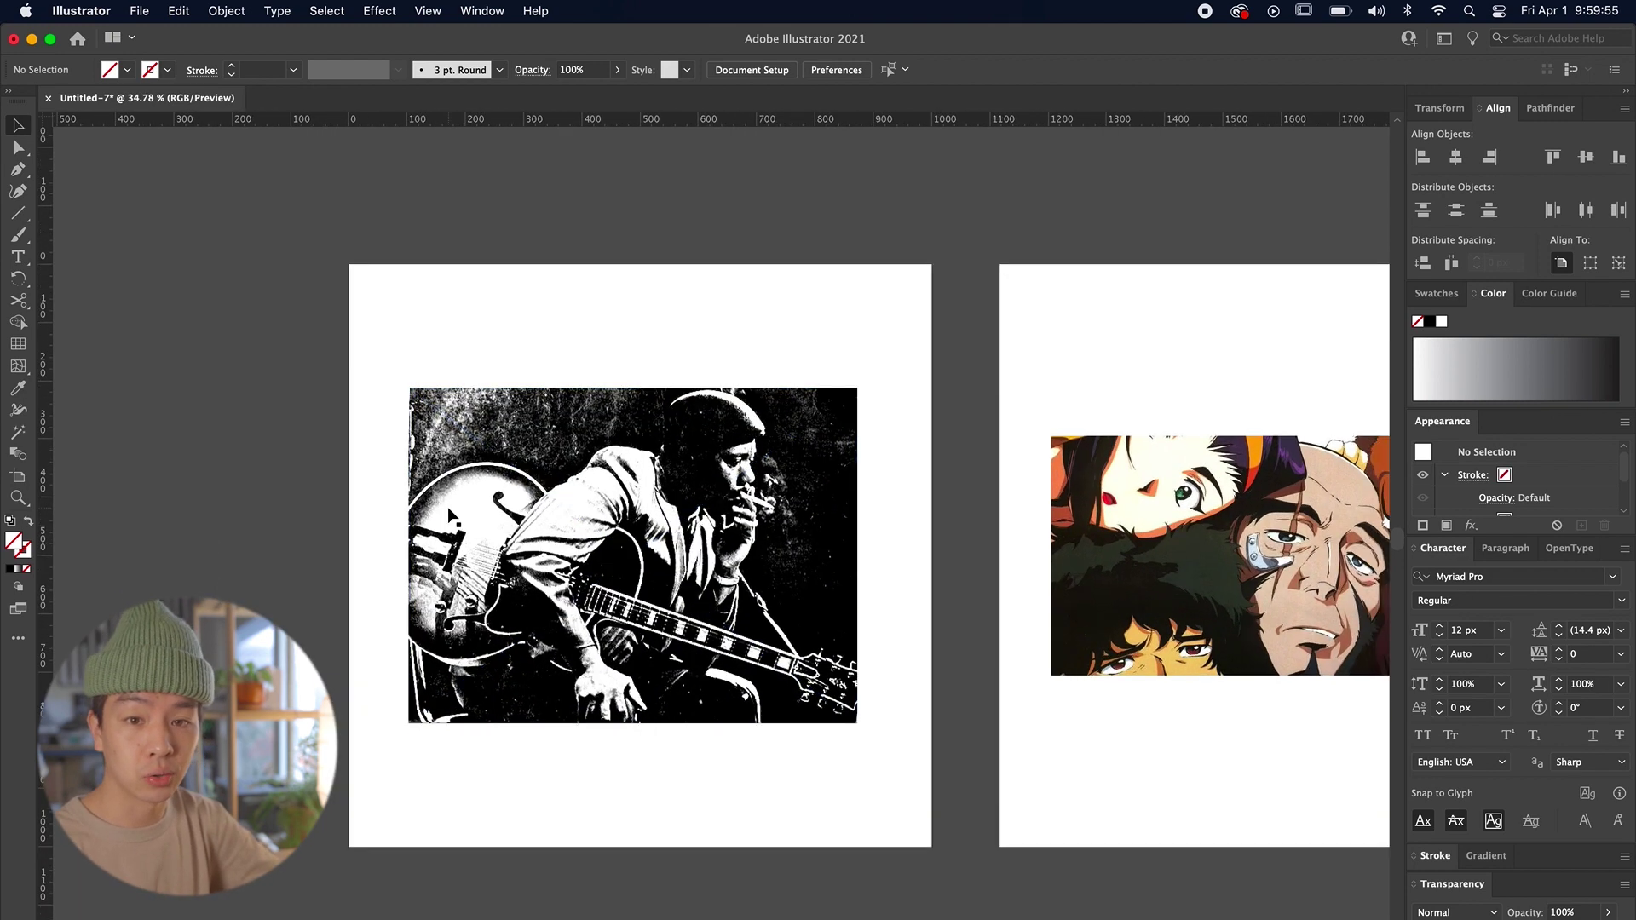
scroll(137, 512, down, 4)
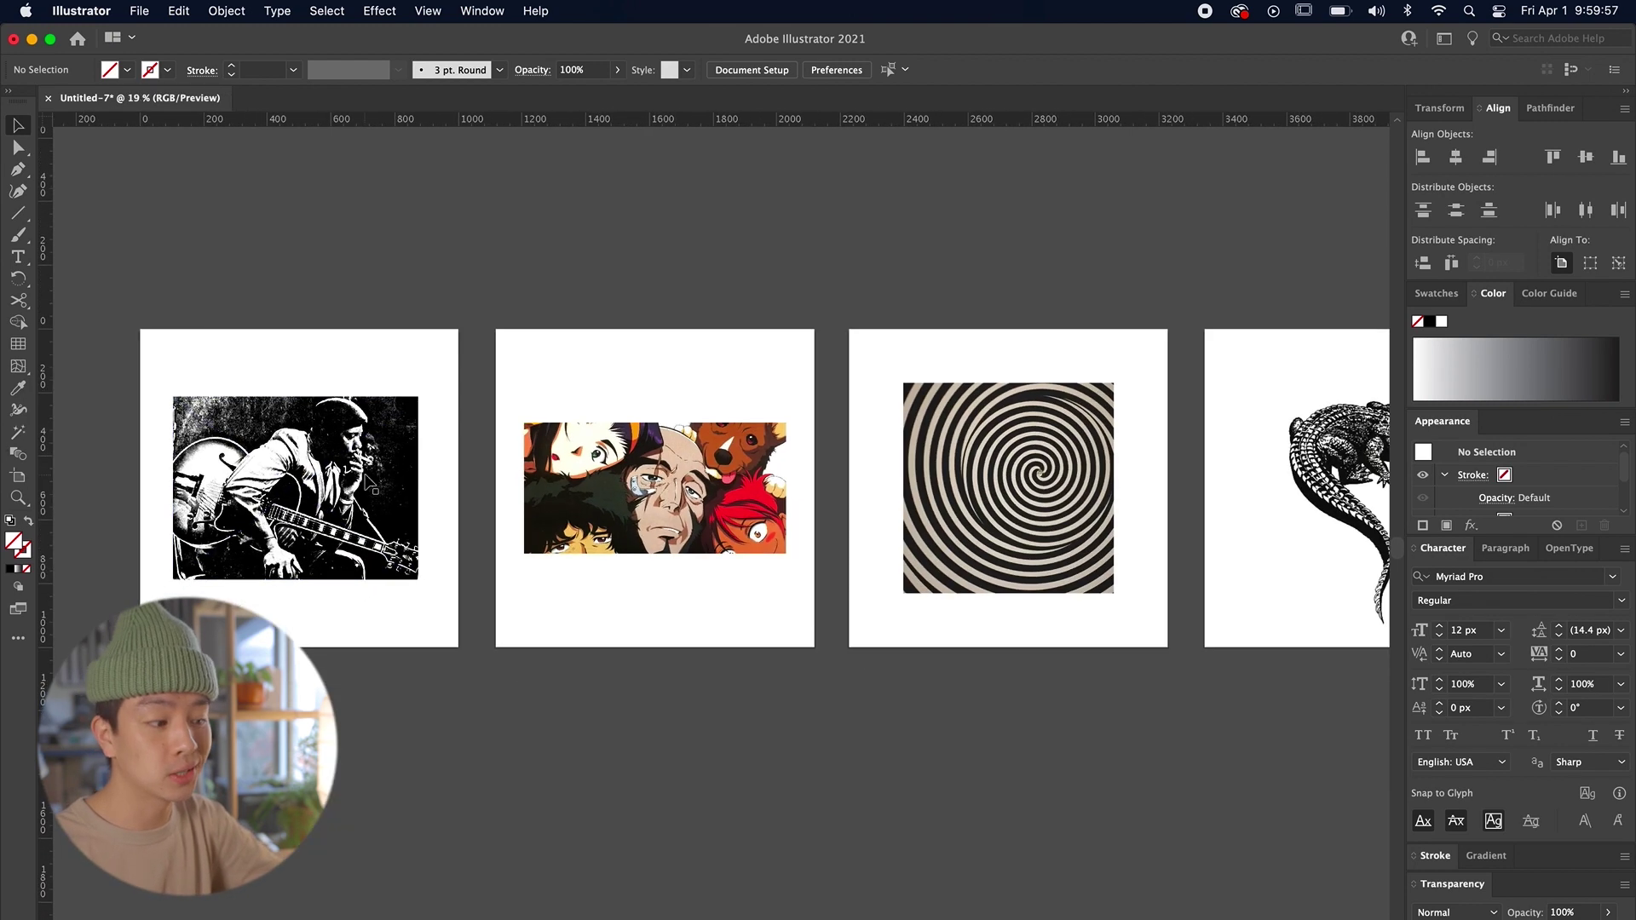
scroll(277, 523, left, 2)
scroll(276, 523, up, 1)
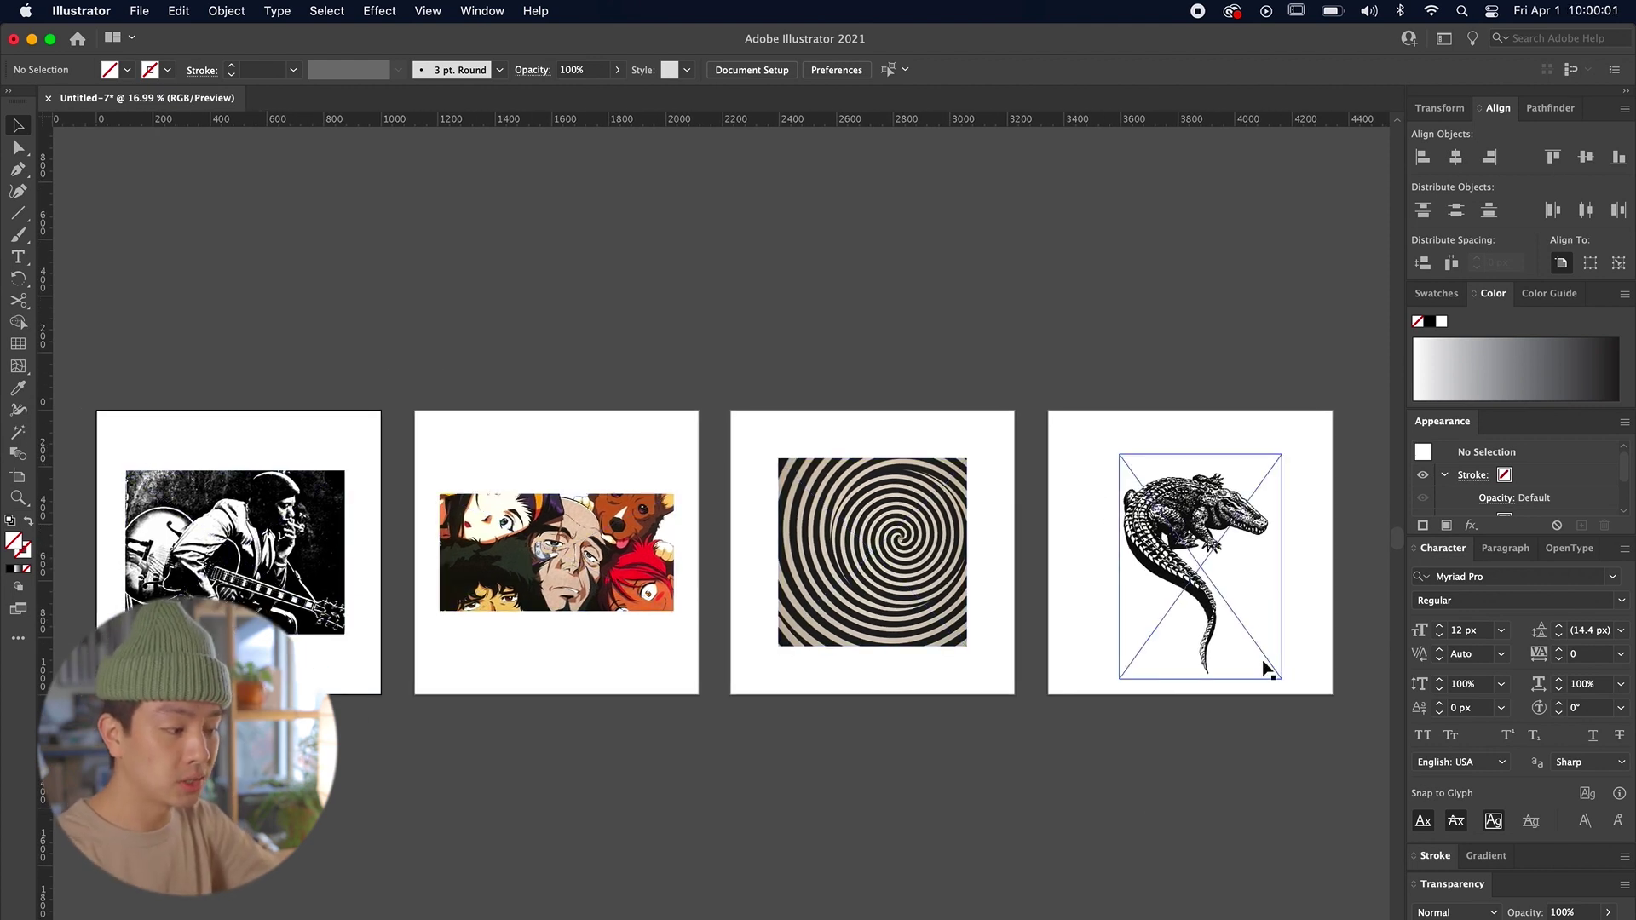
scroll(865, 763, left, 5)
scroll(866, 763, up, 1)
scroll(726, 647, up, 2)
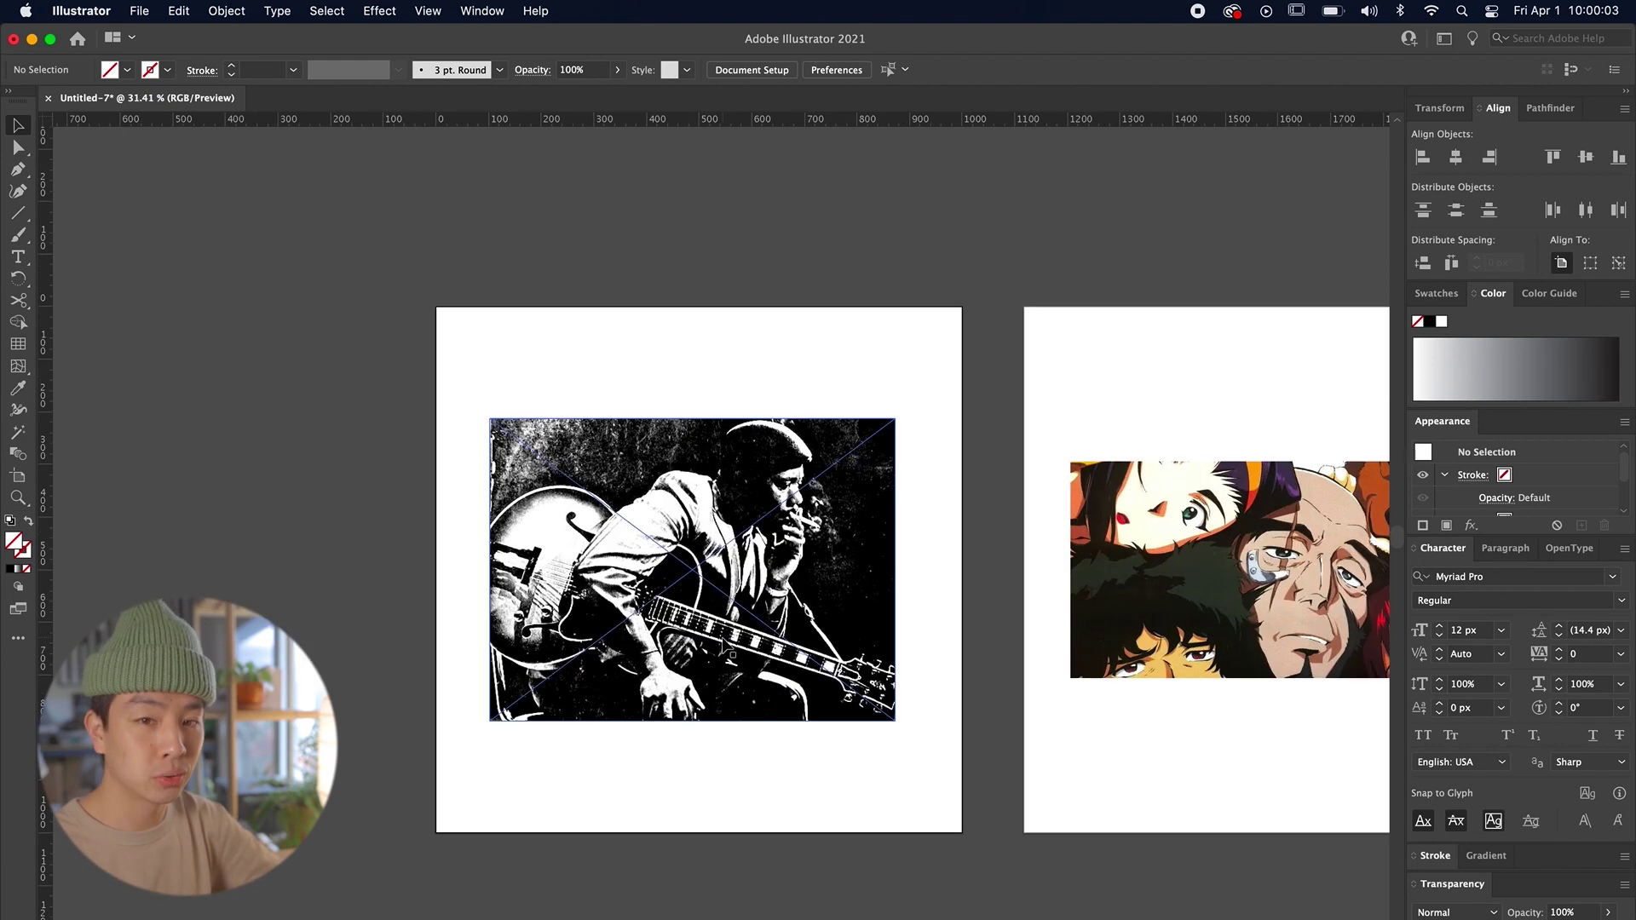
Step: Trace the placed guitarist image with Image Trace, using Make and Expand, and deselect the result
scroll(726, 652, up, 2)
scroll(709, 635, down, 1)
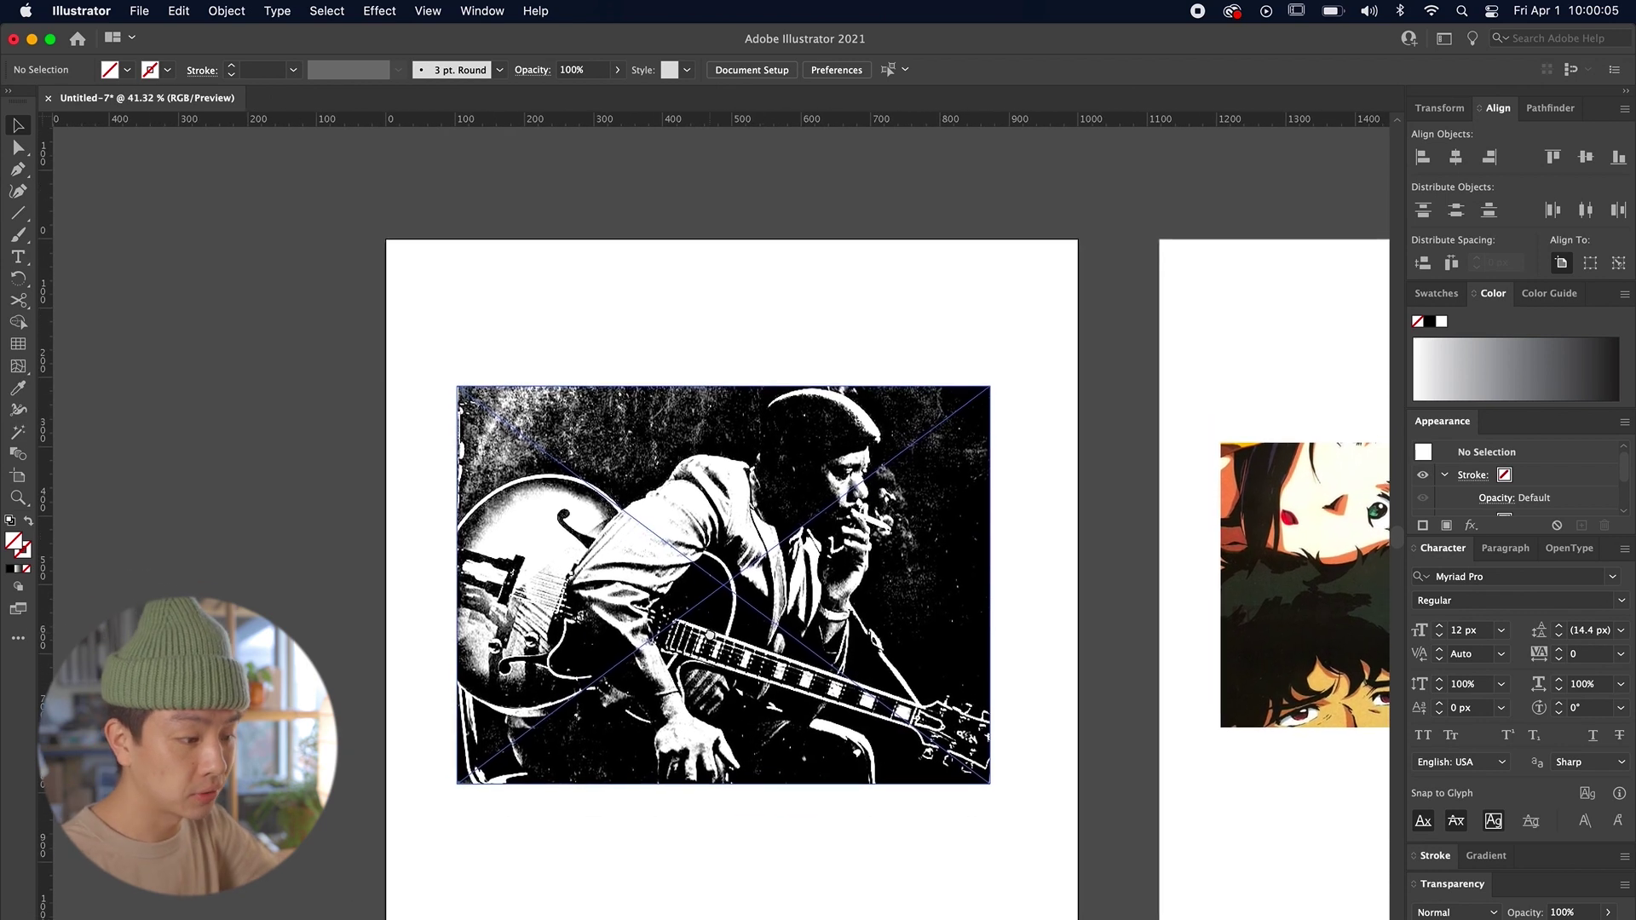
click(645, 583)
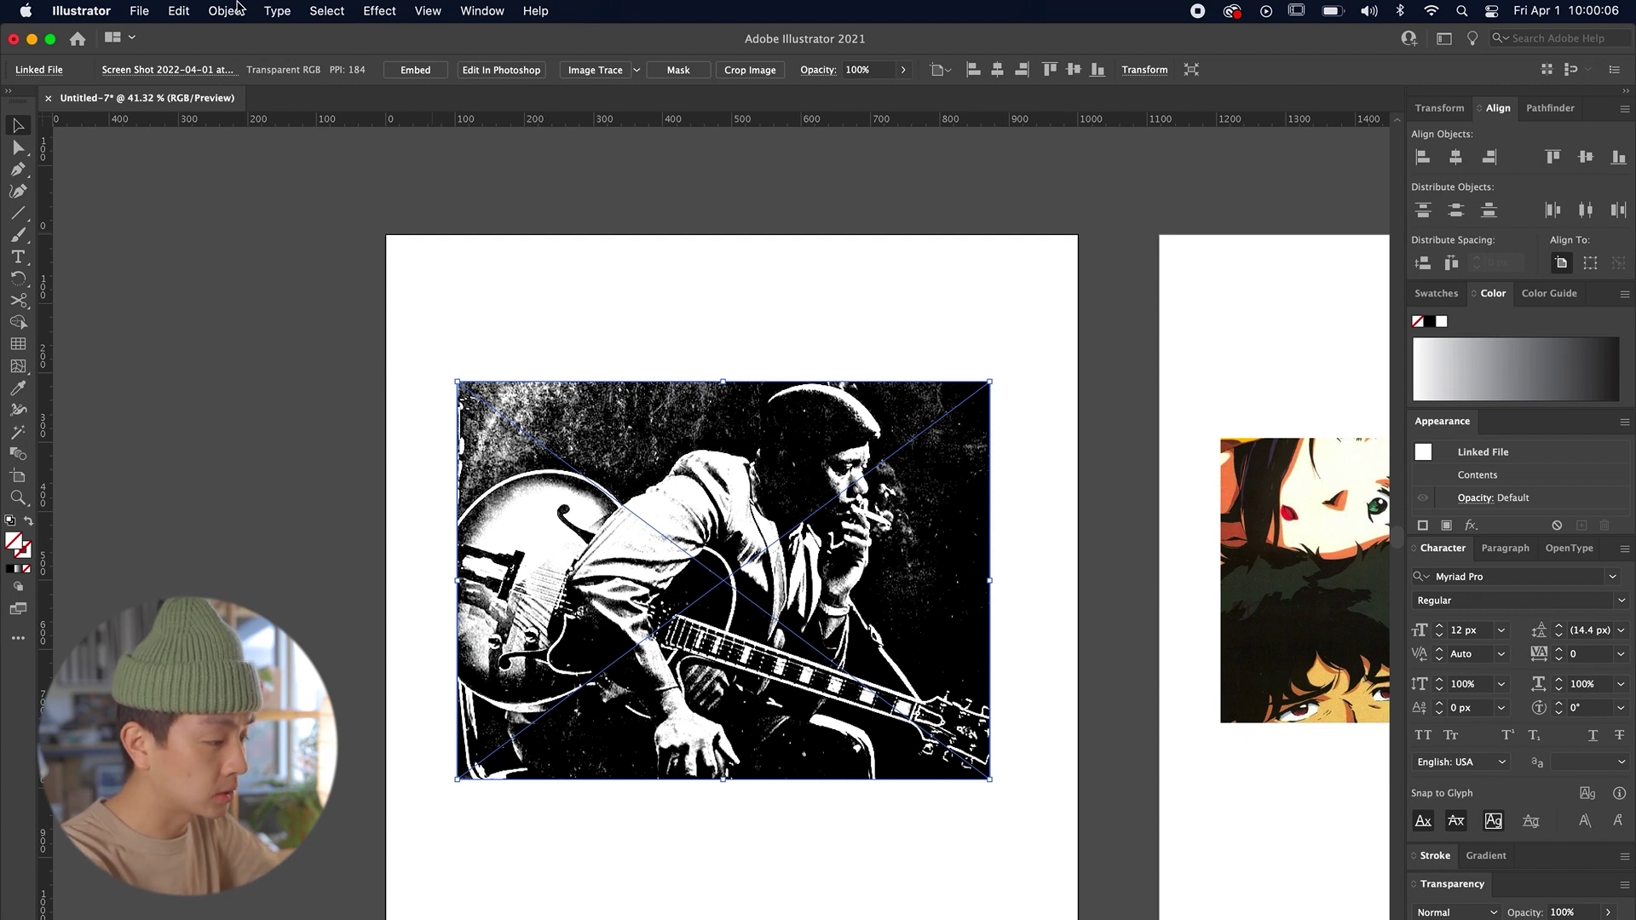
click(227, 10)
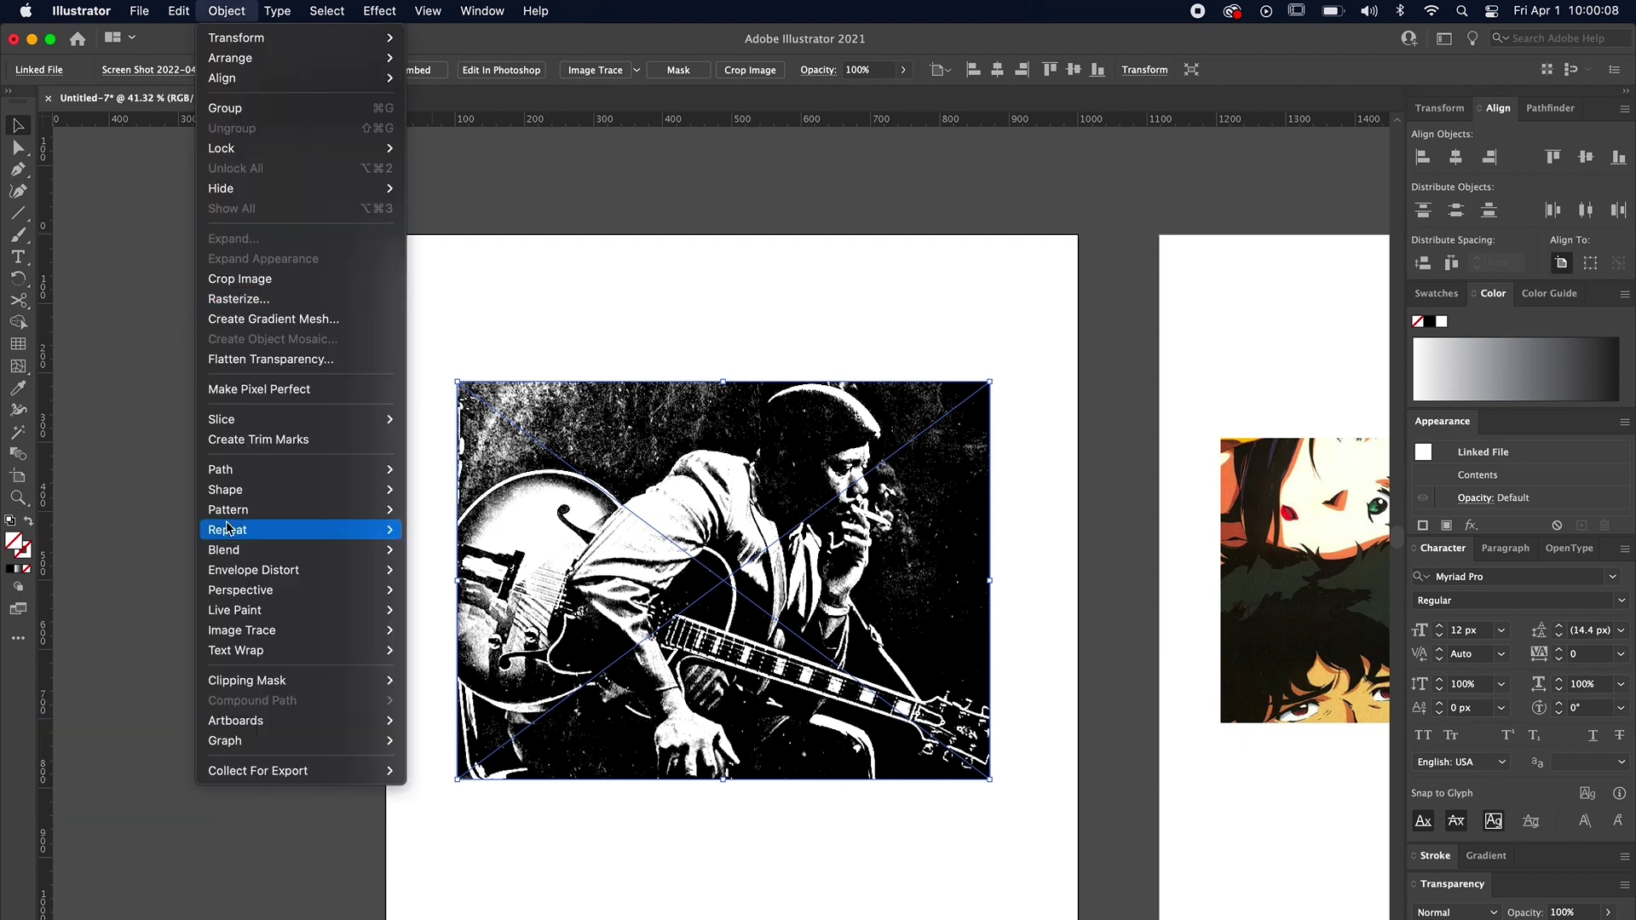
mouse_move(252, 628)
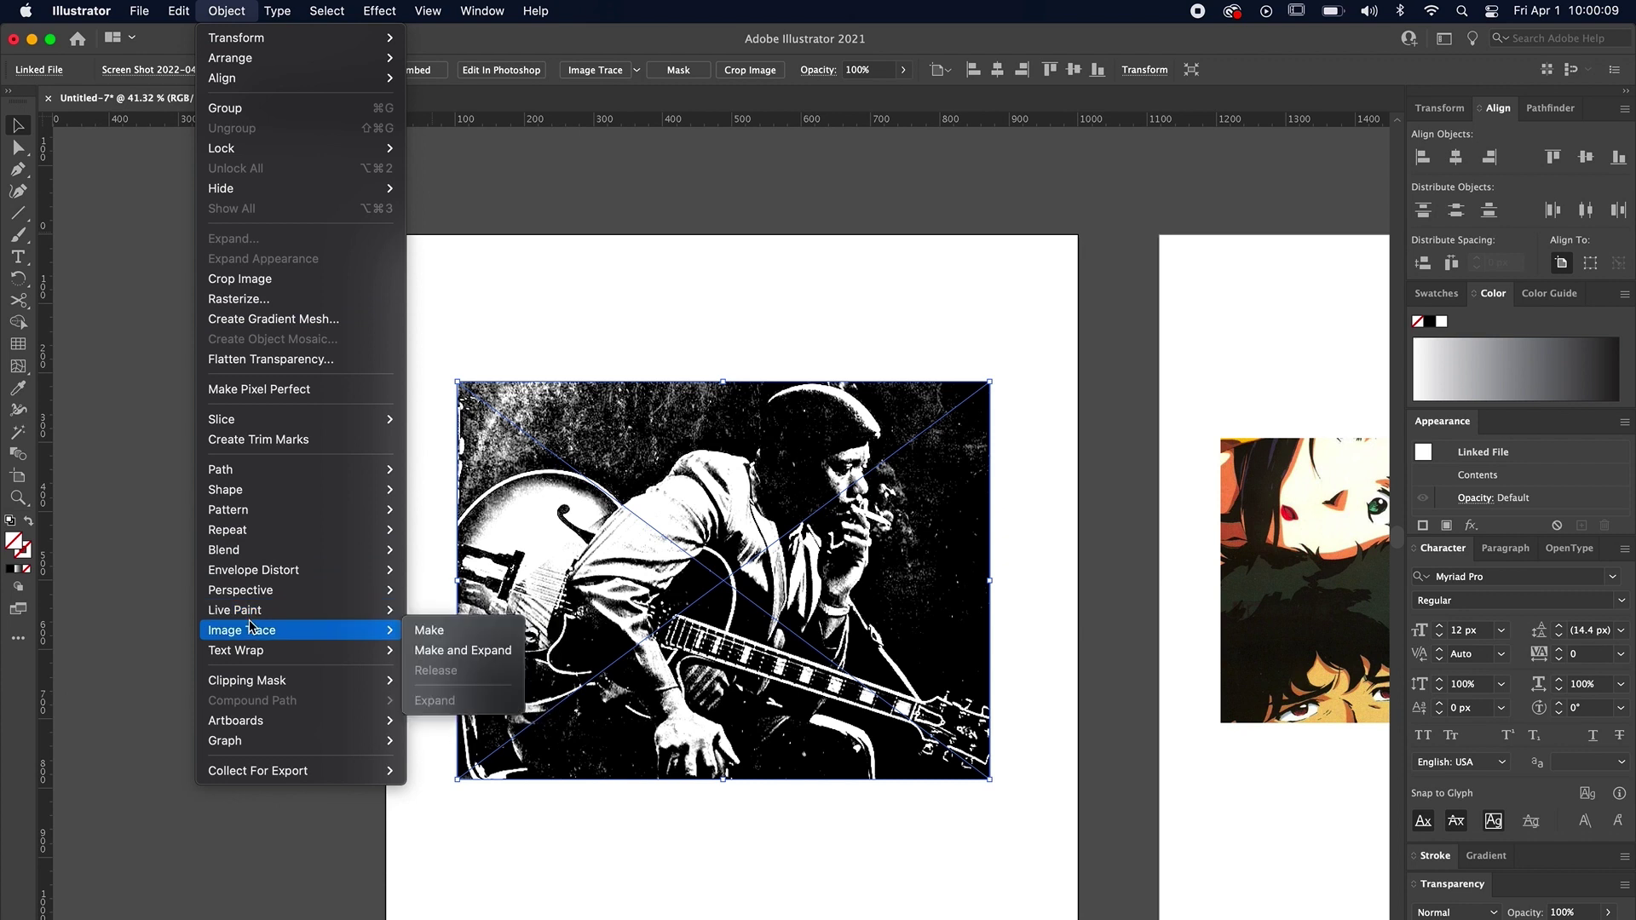
click(445, 651)
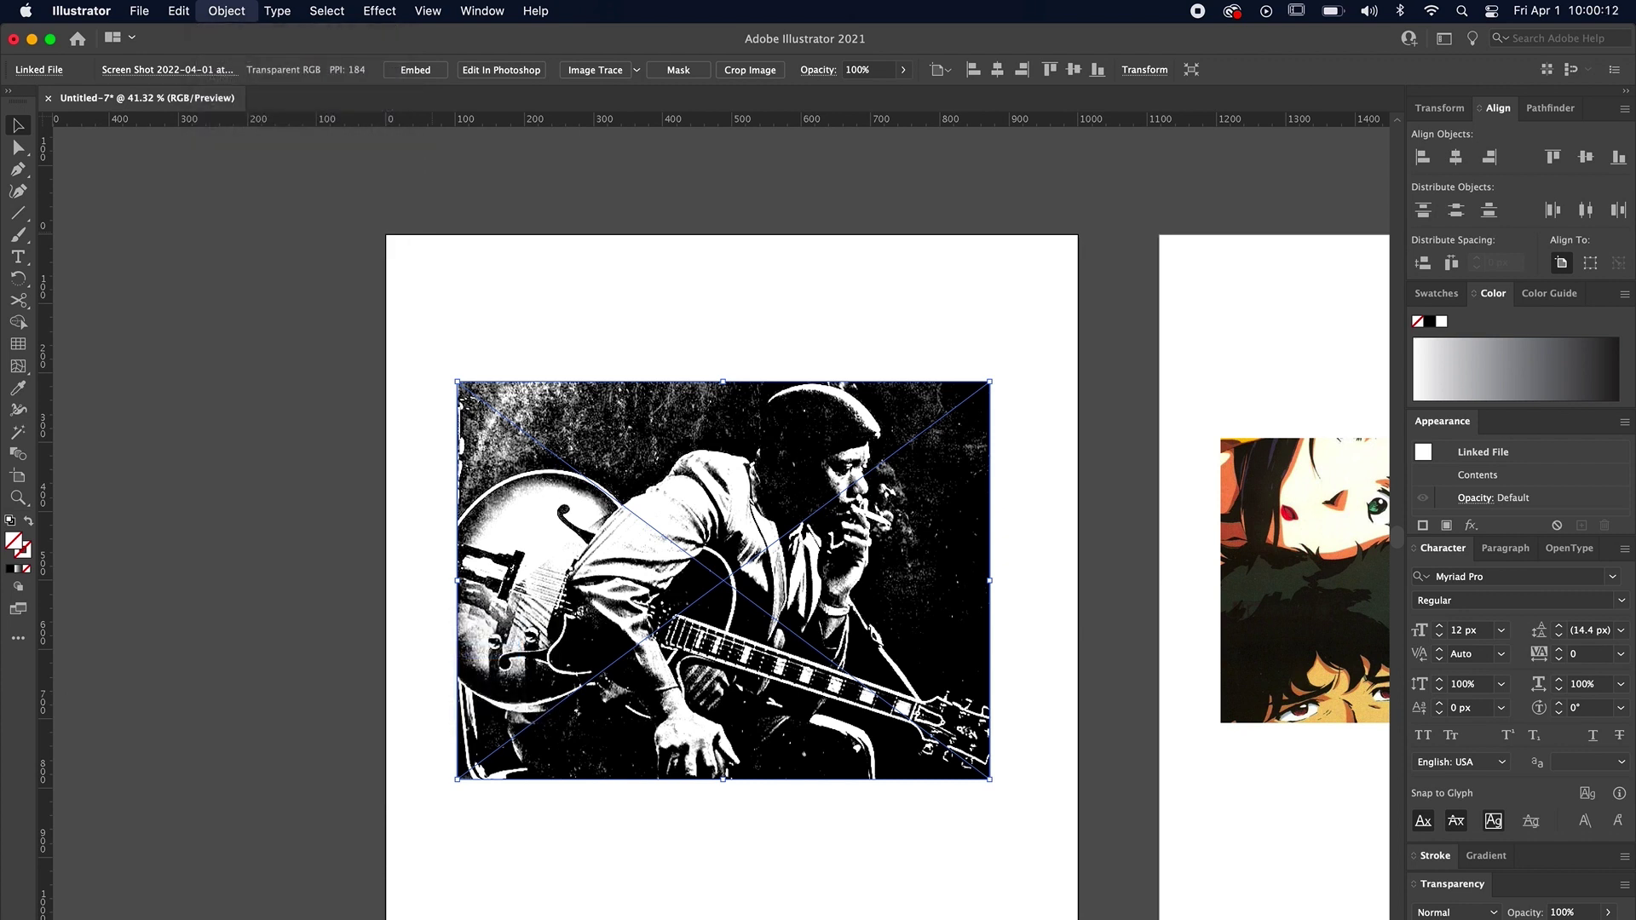
click(820, 860)
Step: Examine the traced guitarist's vector paths in outline view and compare them with the filled preview
scroll(716, 560, up, 5)
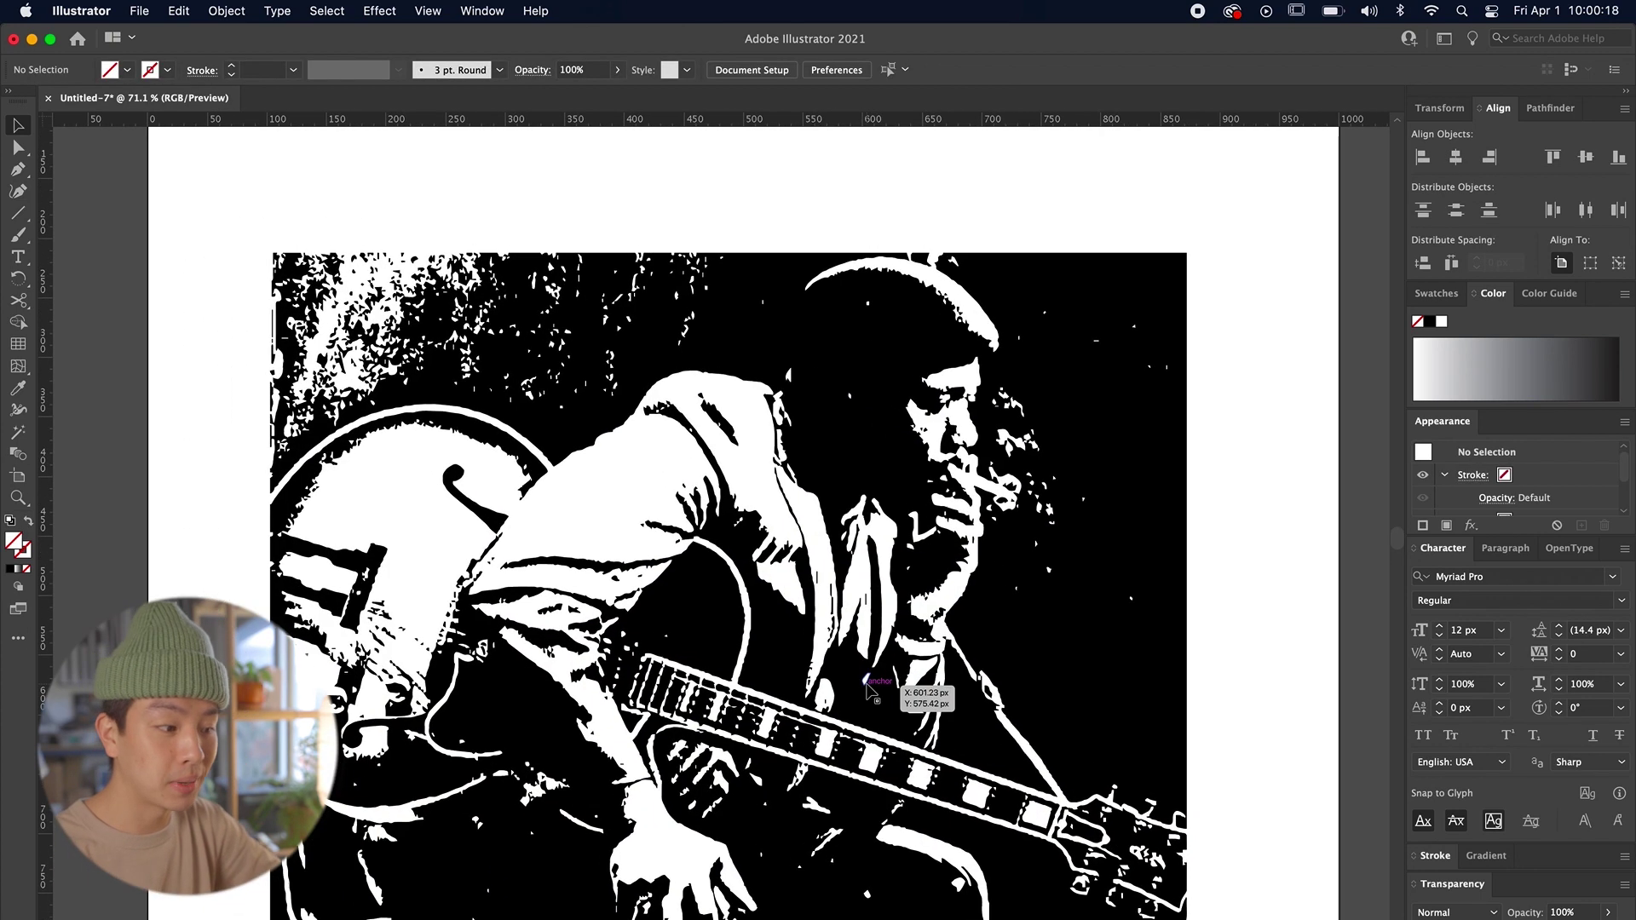
key(super+y)
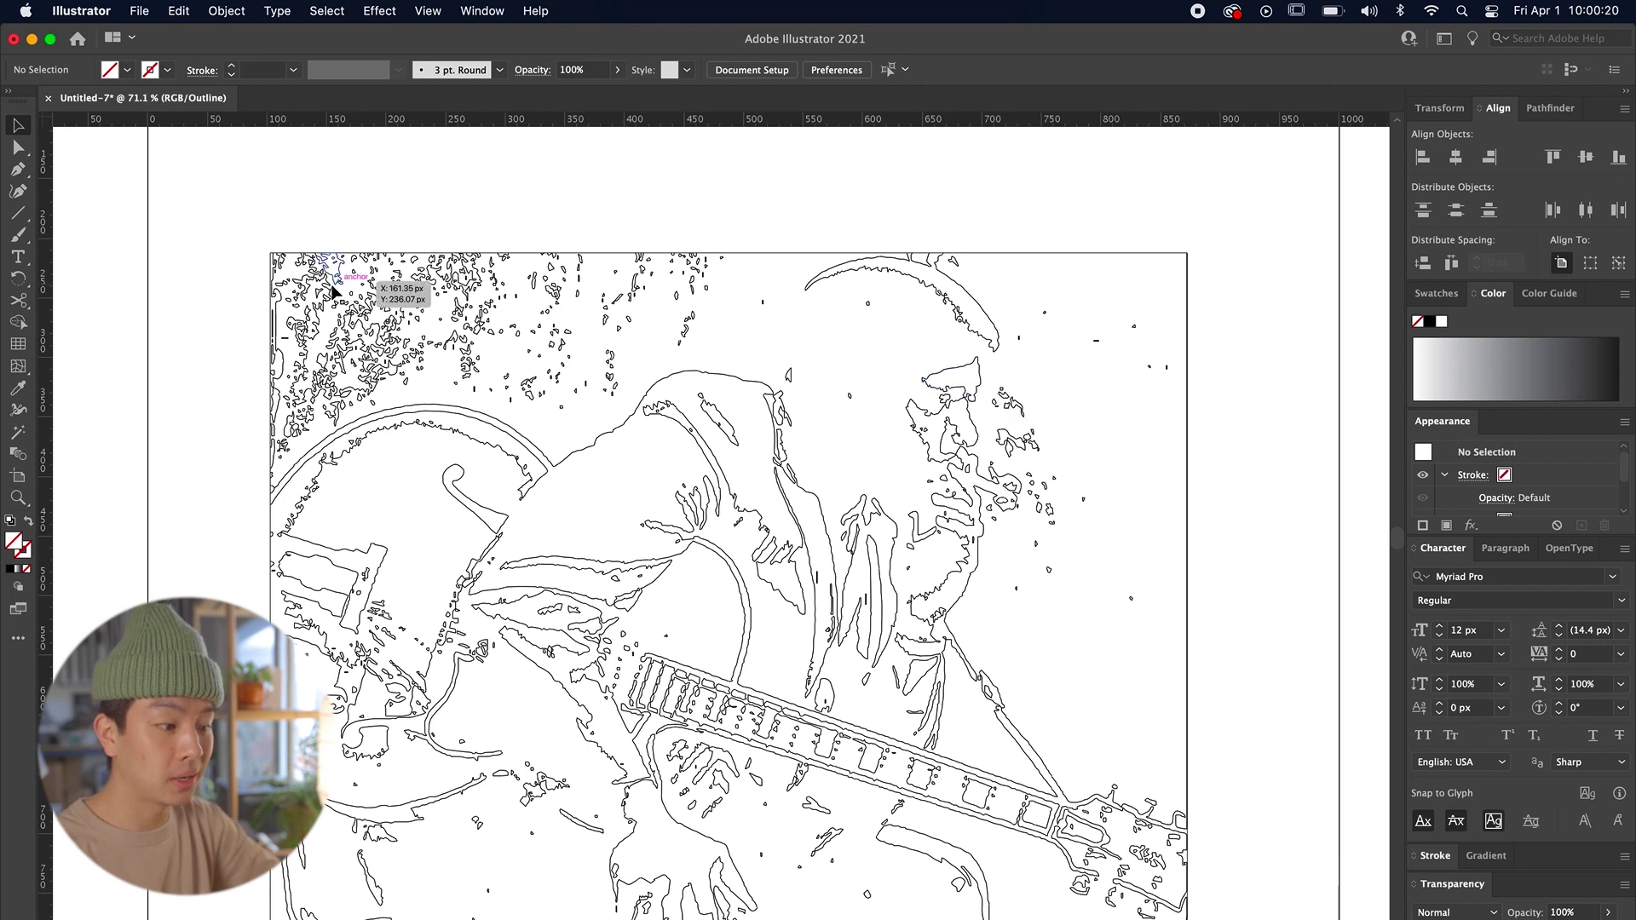
drag(811, 681, 904, 660)
key(super+y)
scroll(903, 658, down, 3)
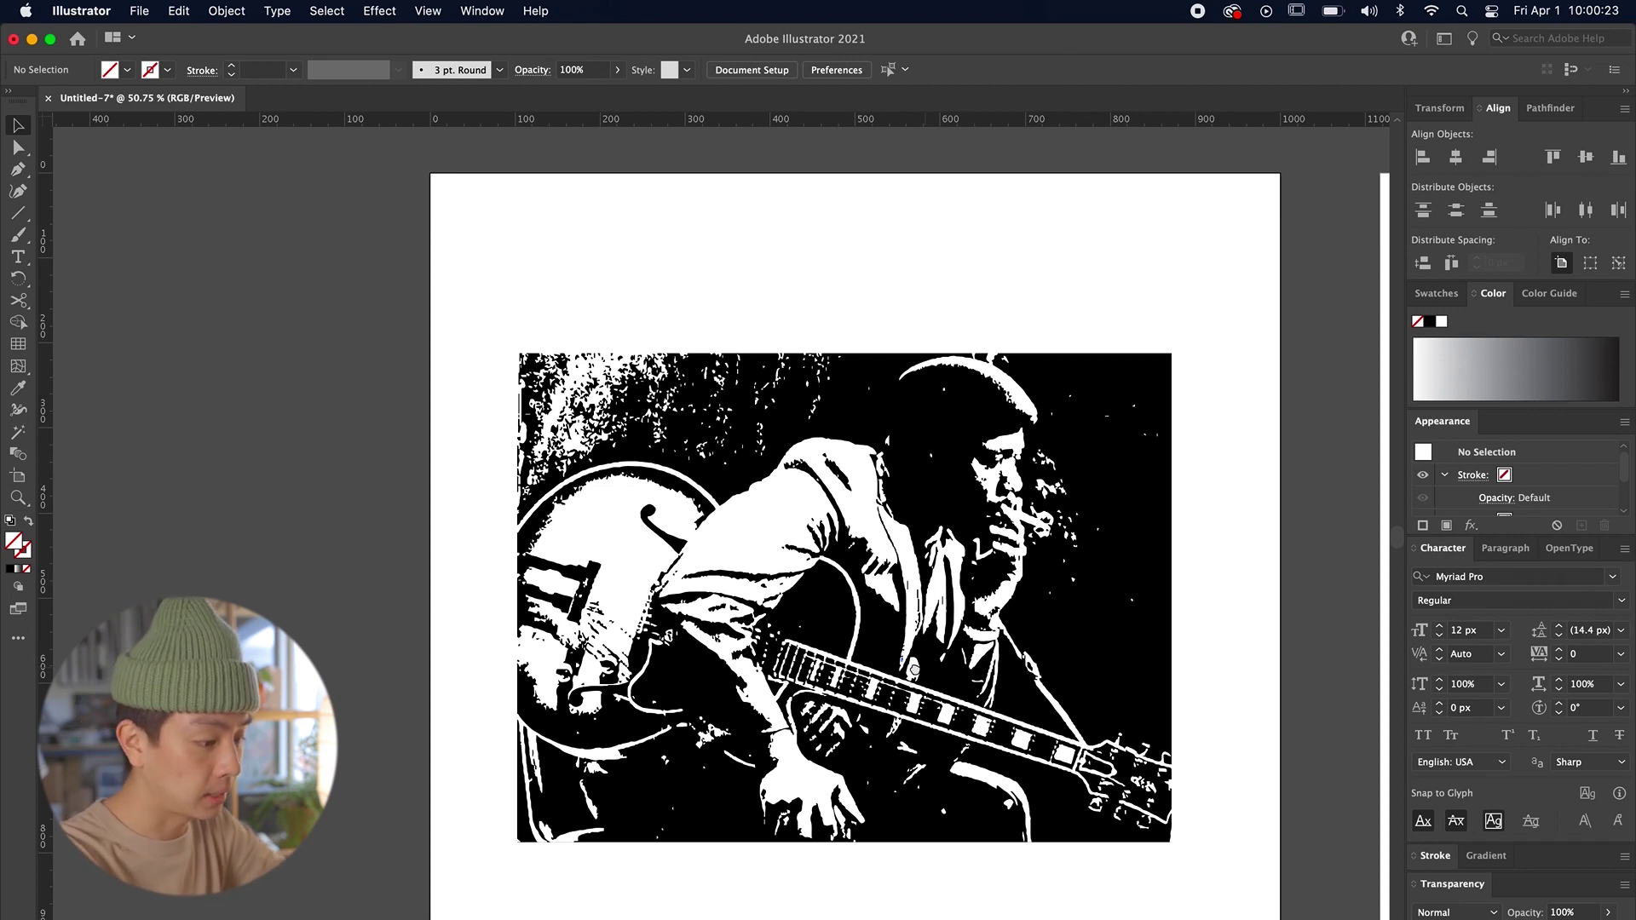
scroll(913, 669, right, 1)
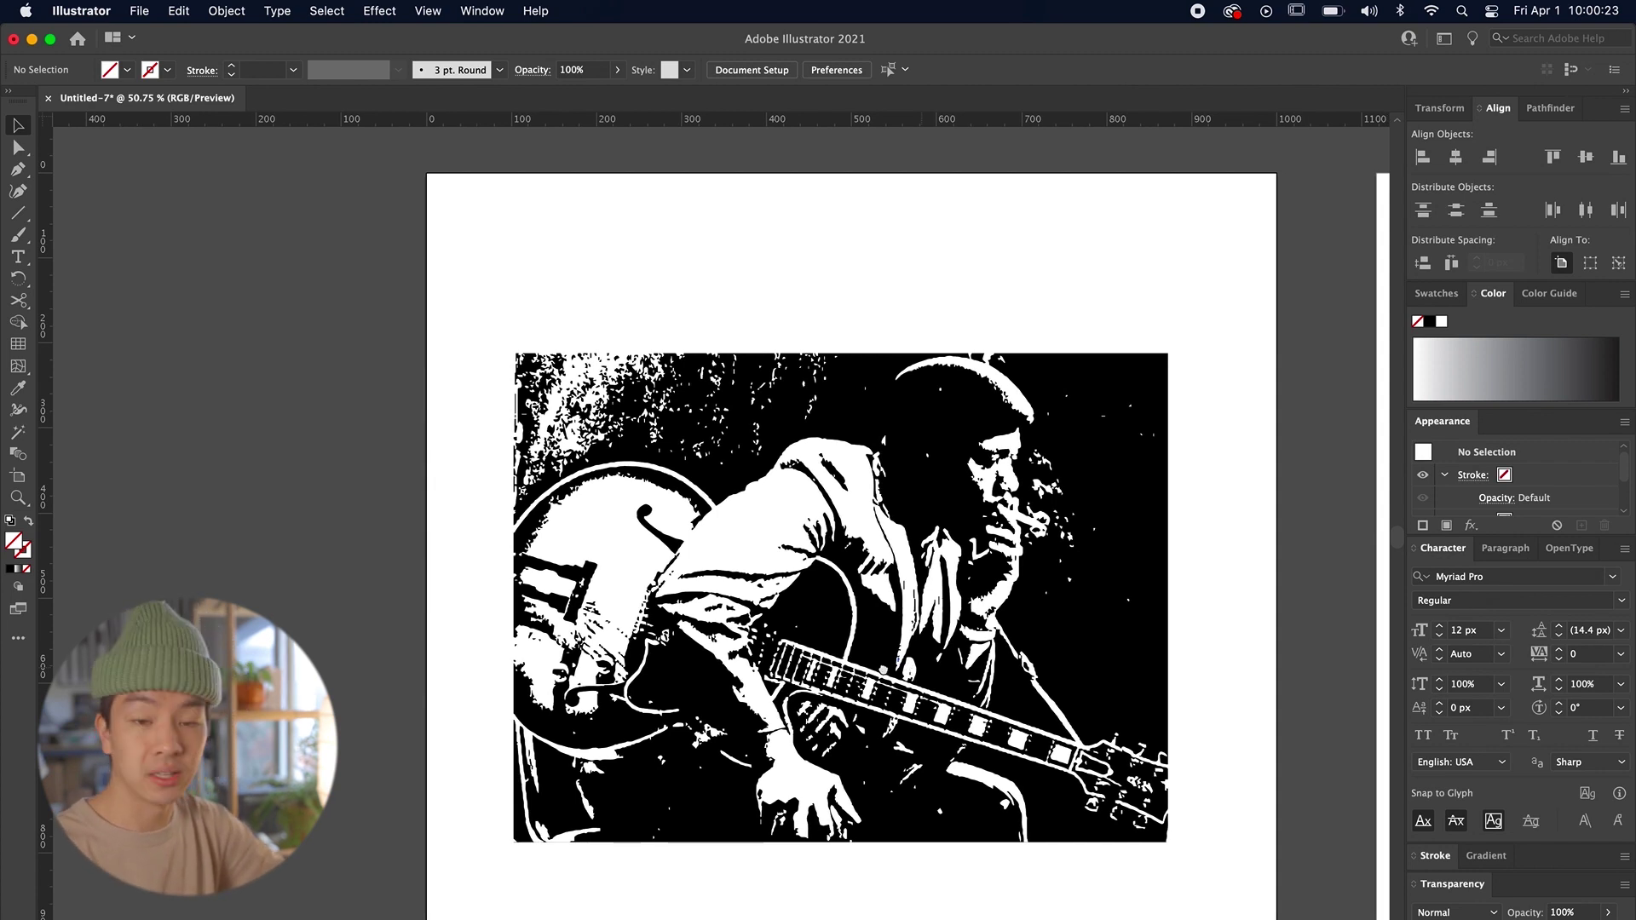
scroll(839, 598, right, 3)
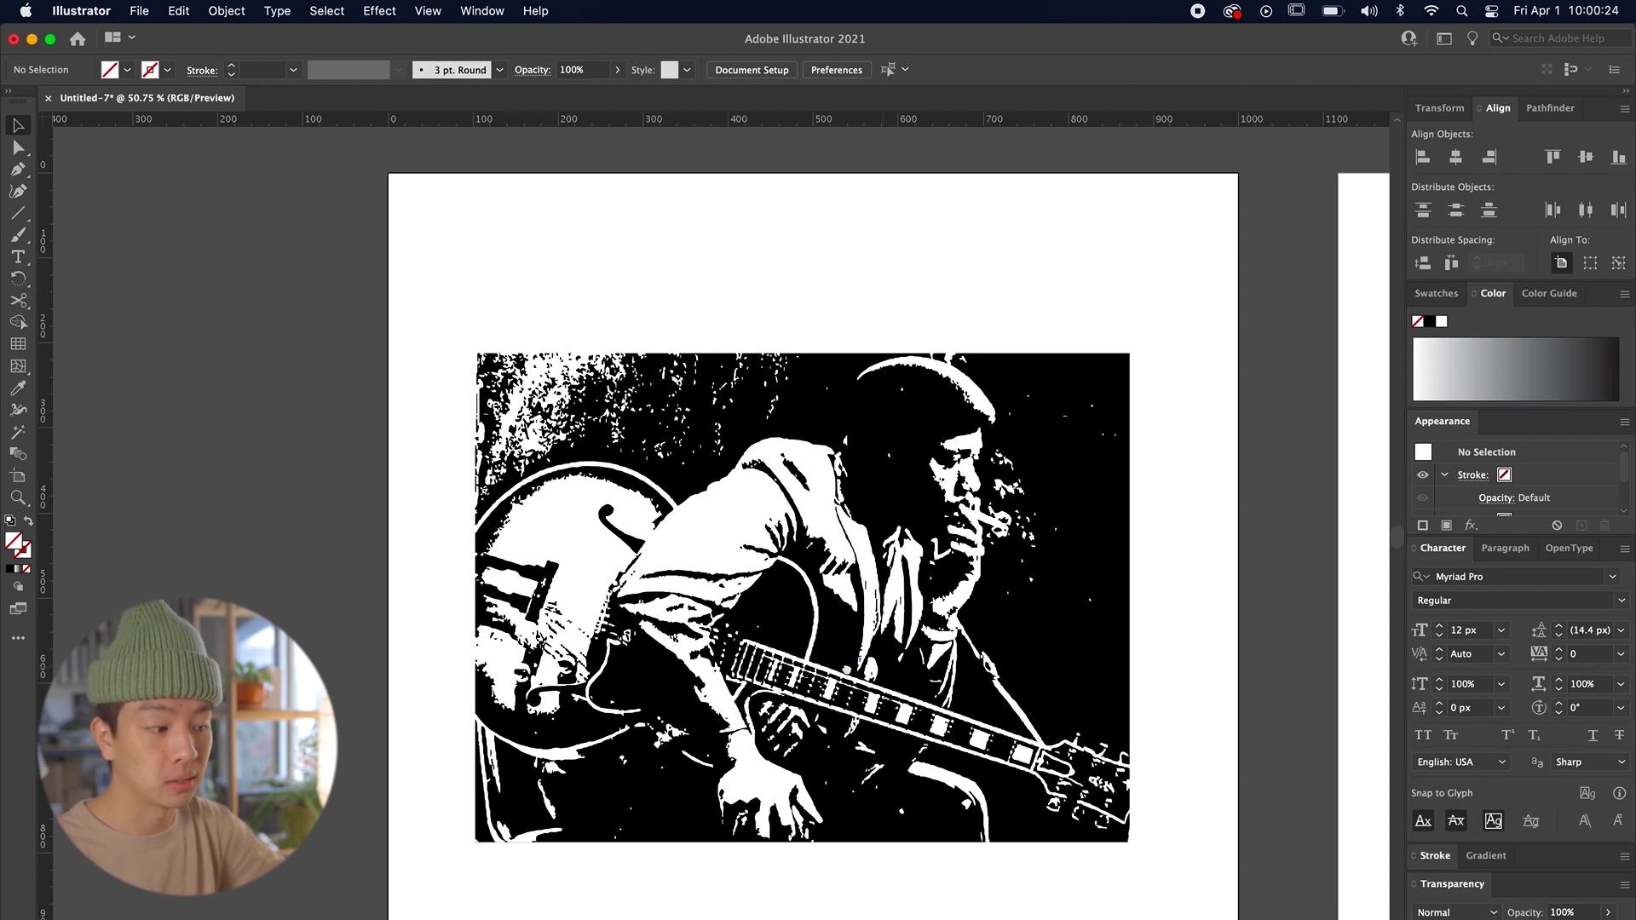
scroll(801, 596, right, 1)
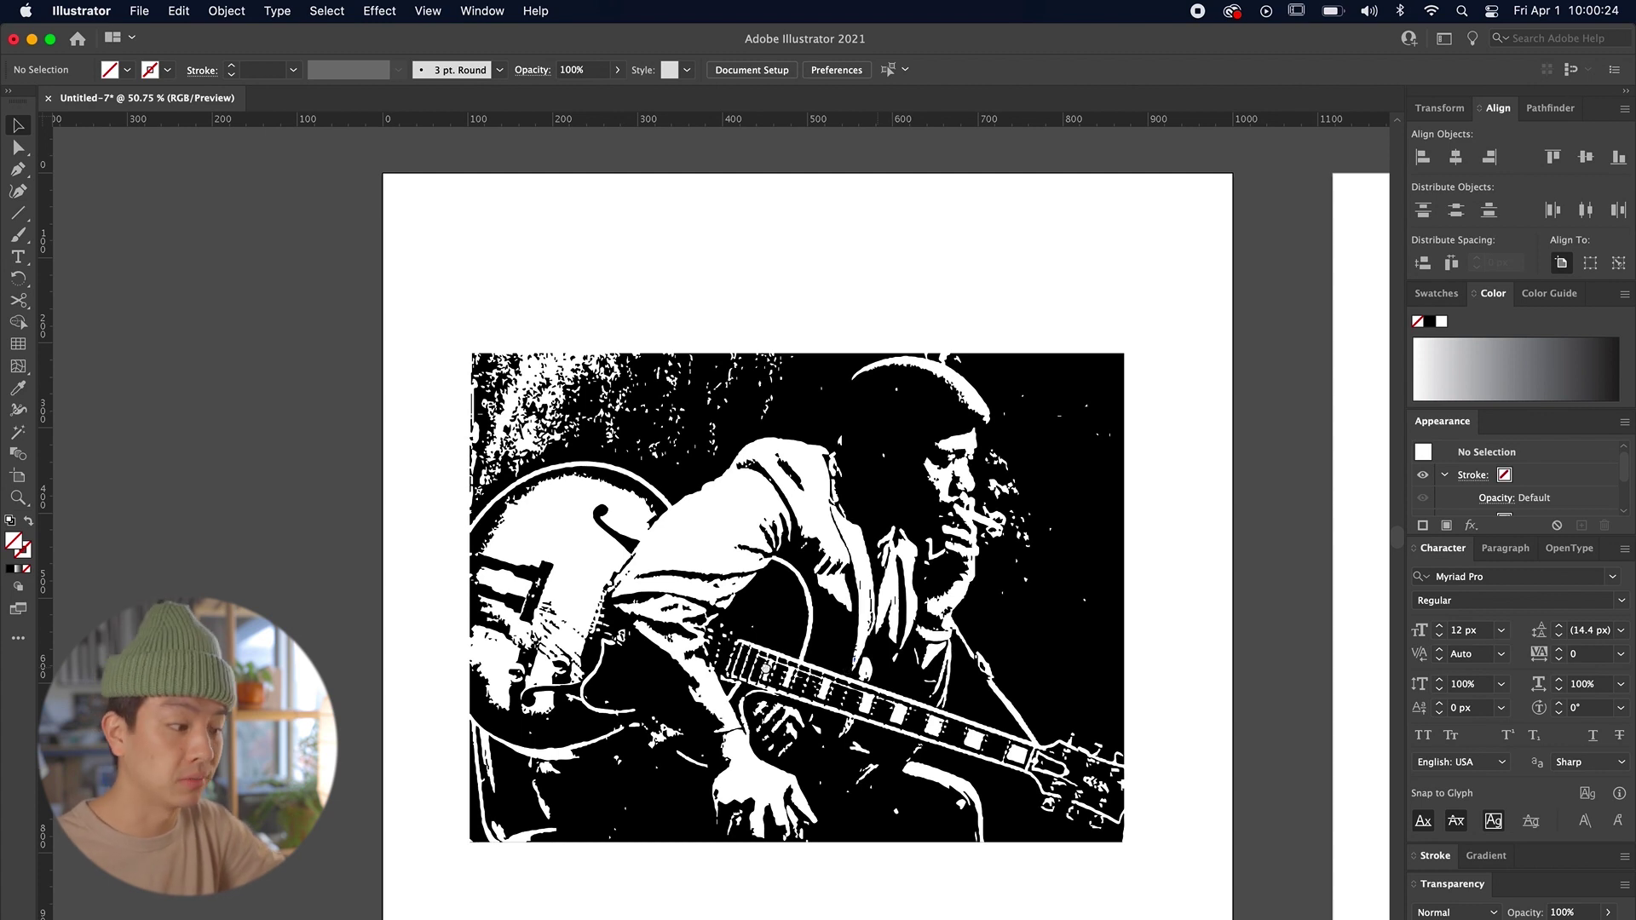
scroll(746, 511, right, 3)
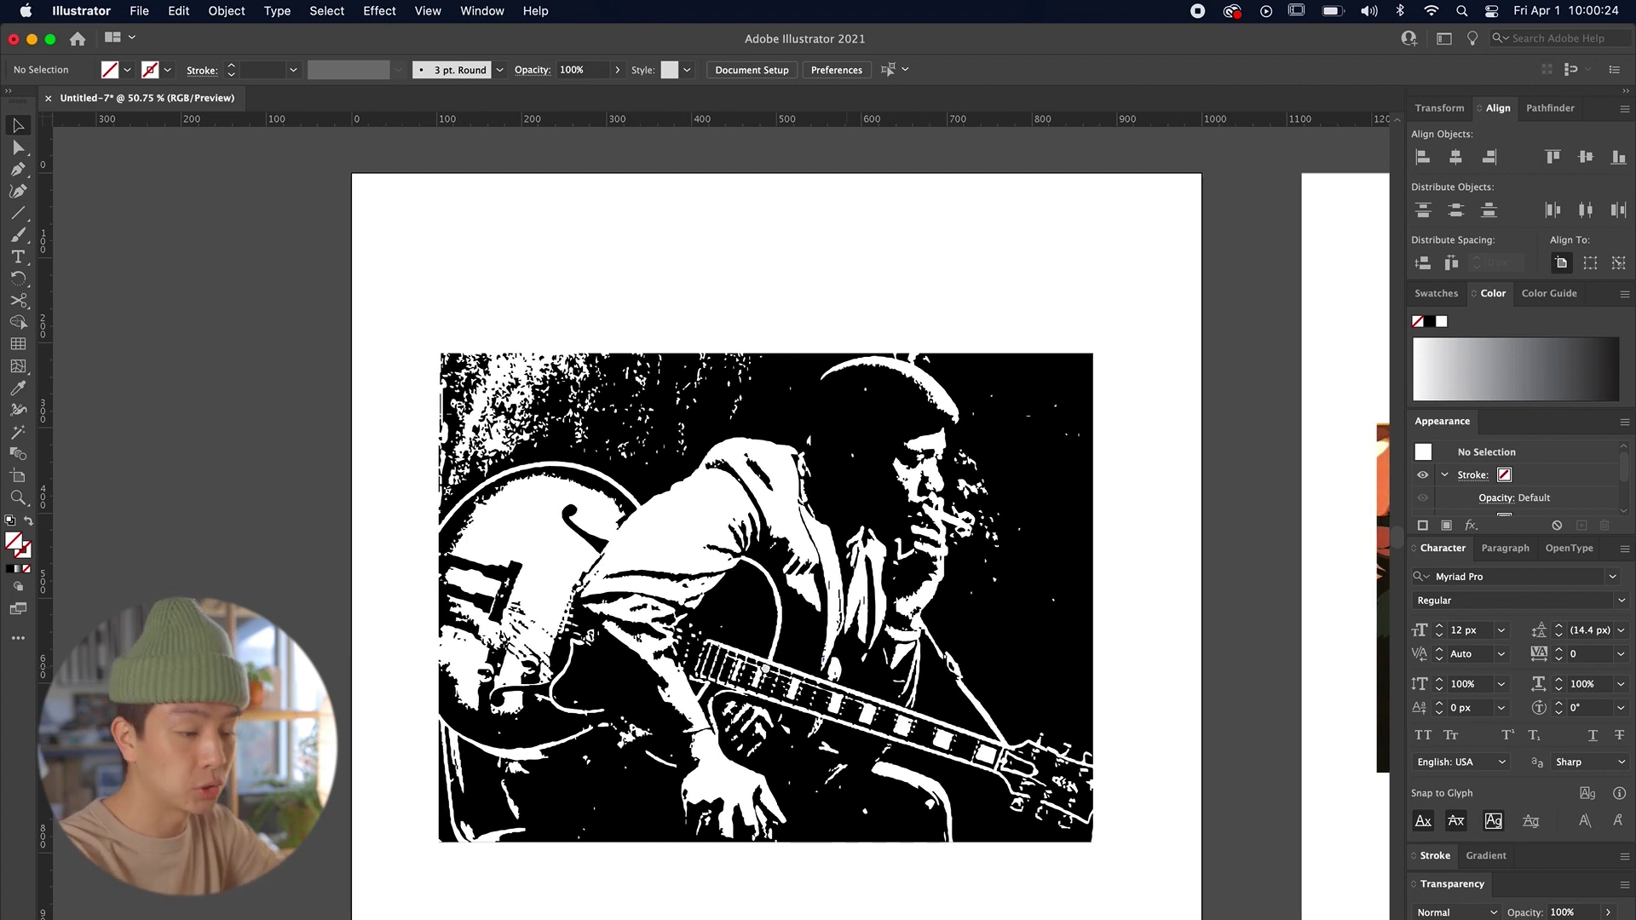
Step: Convert the cartoon faces image to vector shapes with Image Trace Make and Expand, and display its paths in outline view
scroll(721, 516, right, 20)
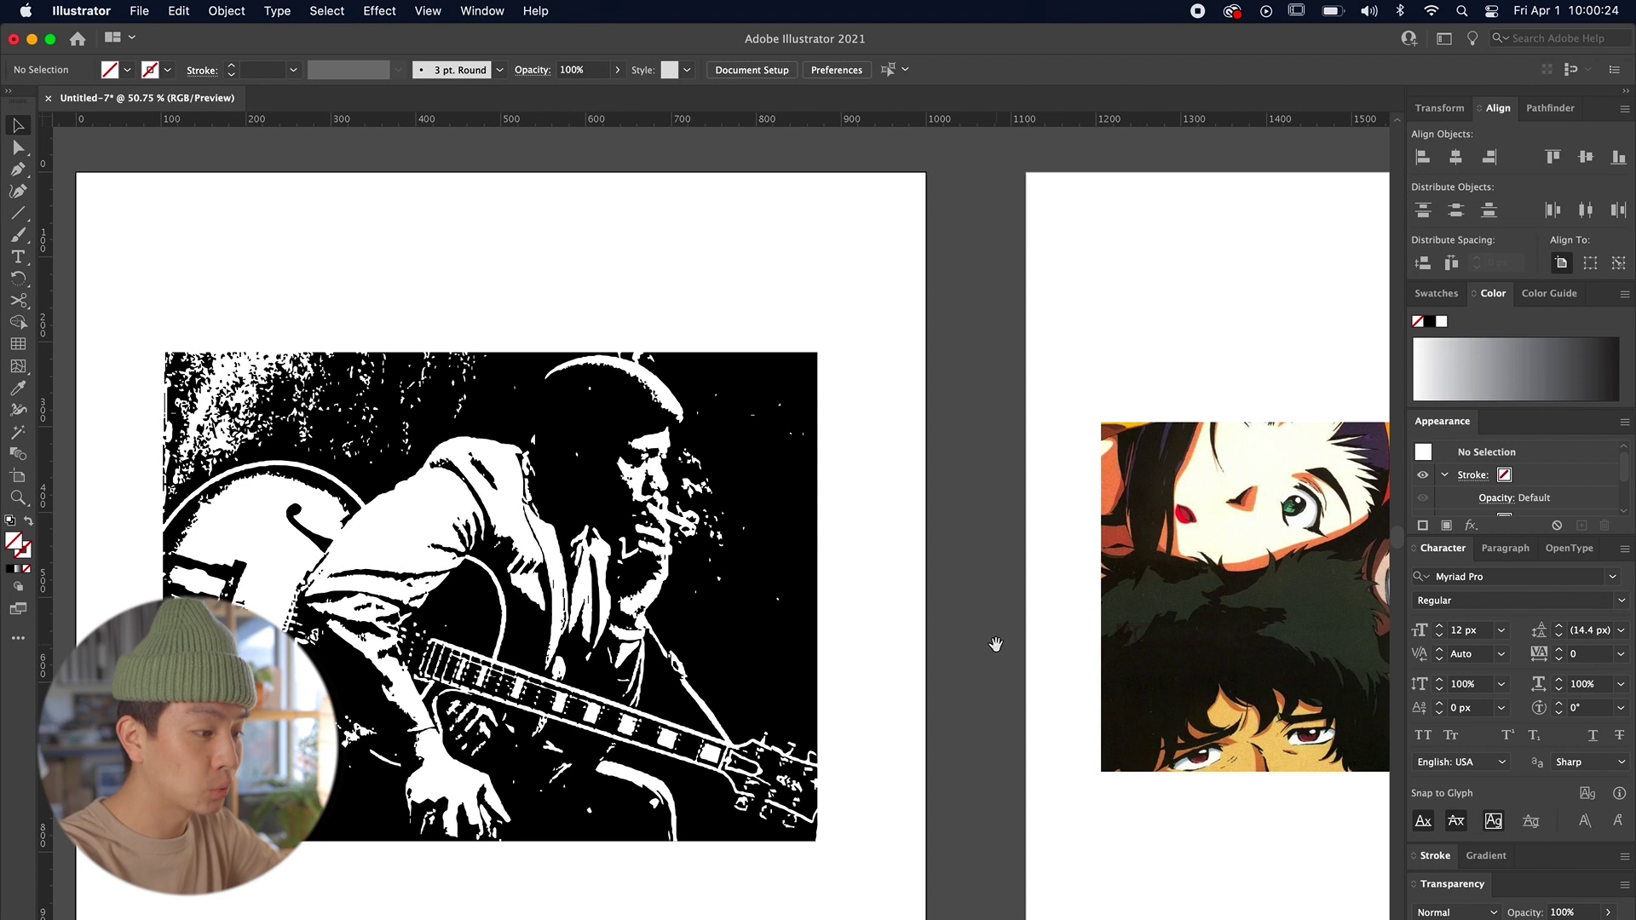
scroll(637, 672, right, 3)
scroll(636, 671, up, 2)
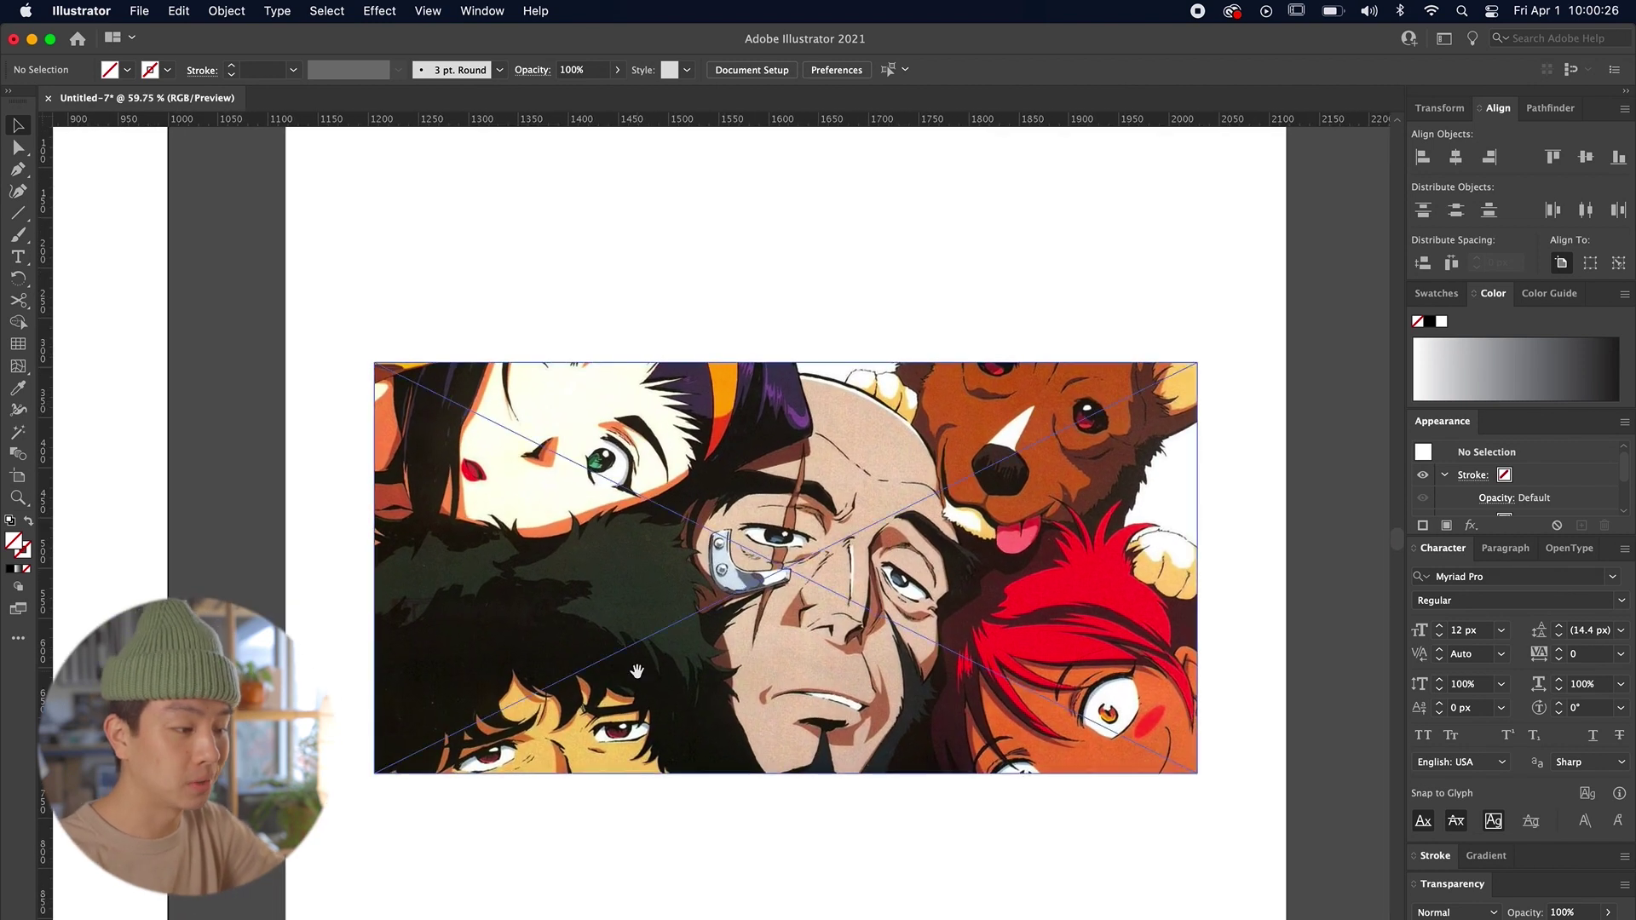
click(806, 604)
click(276, 10)
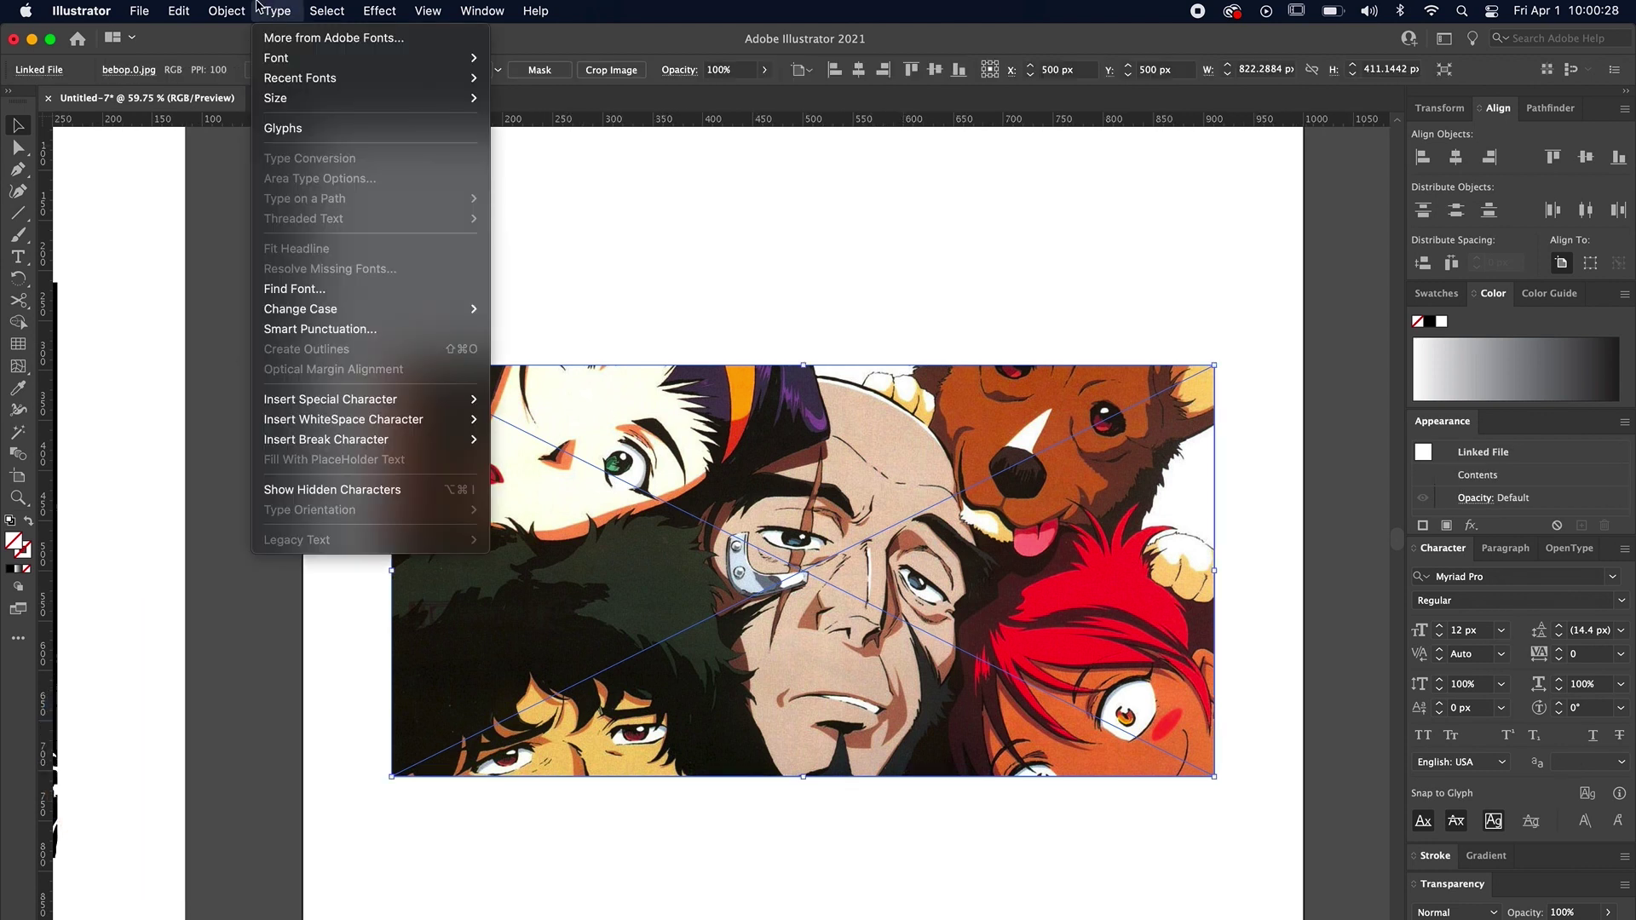
mouse_move(226, 11)
mouse_move(256, 631)
click(460, 655)
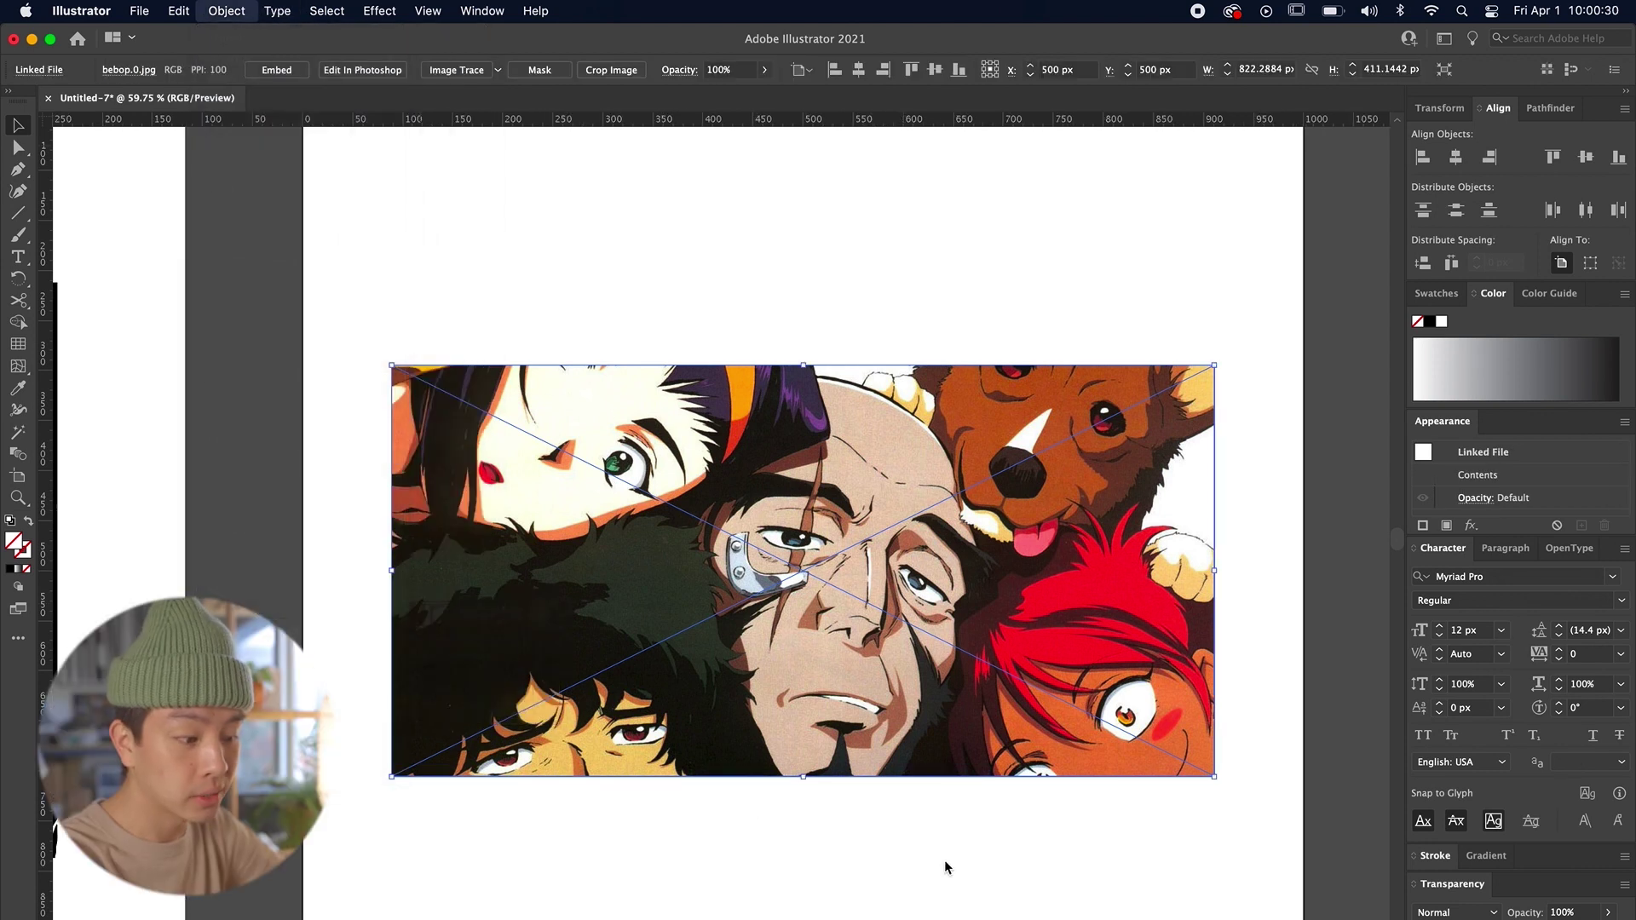
click(968, 857)
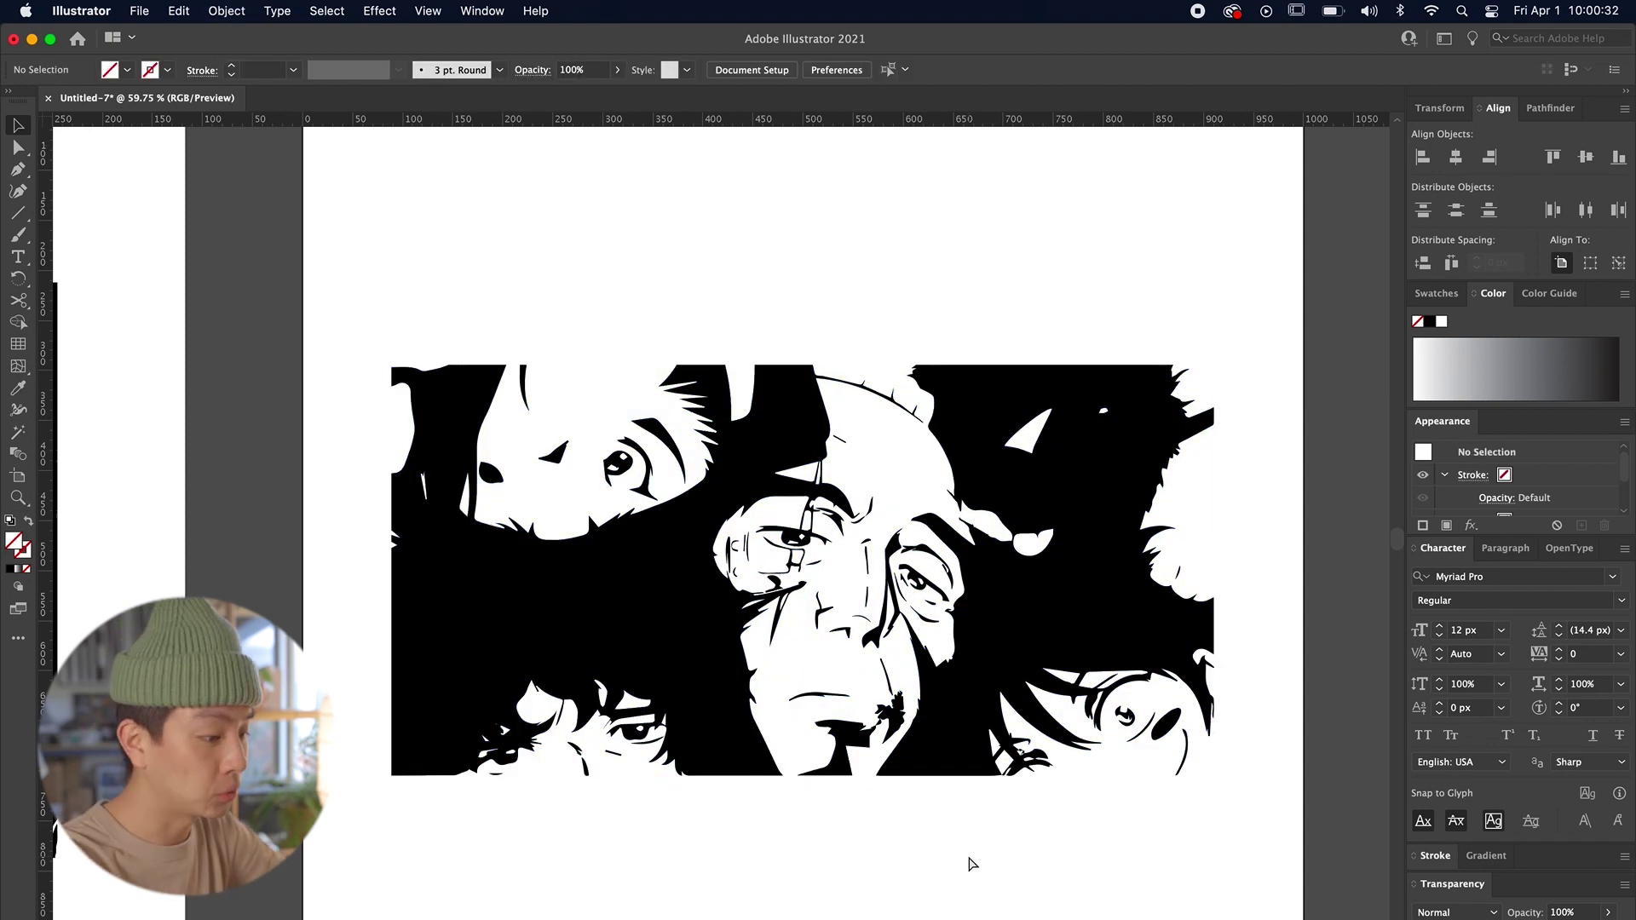
key(super+y)
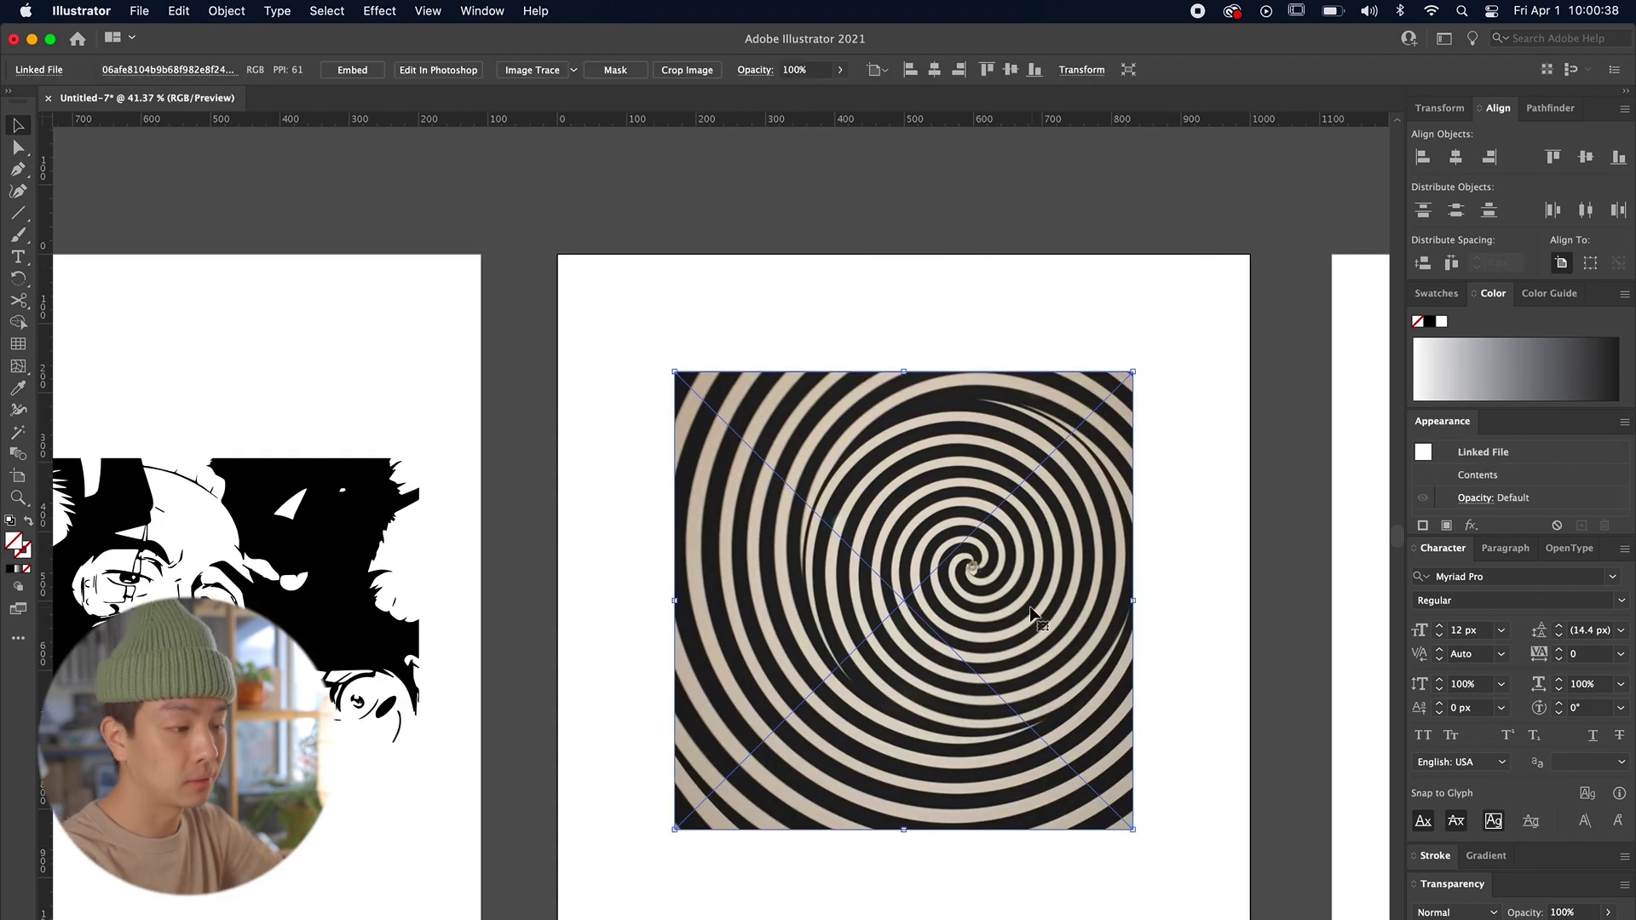
Step: Trace the placed spiral image into expanded vector shapes with Image Trace Make and Expand
scroll(1030, 608, up, 2)
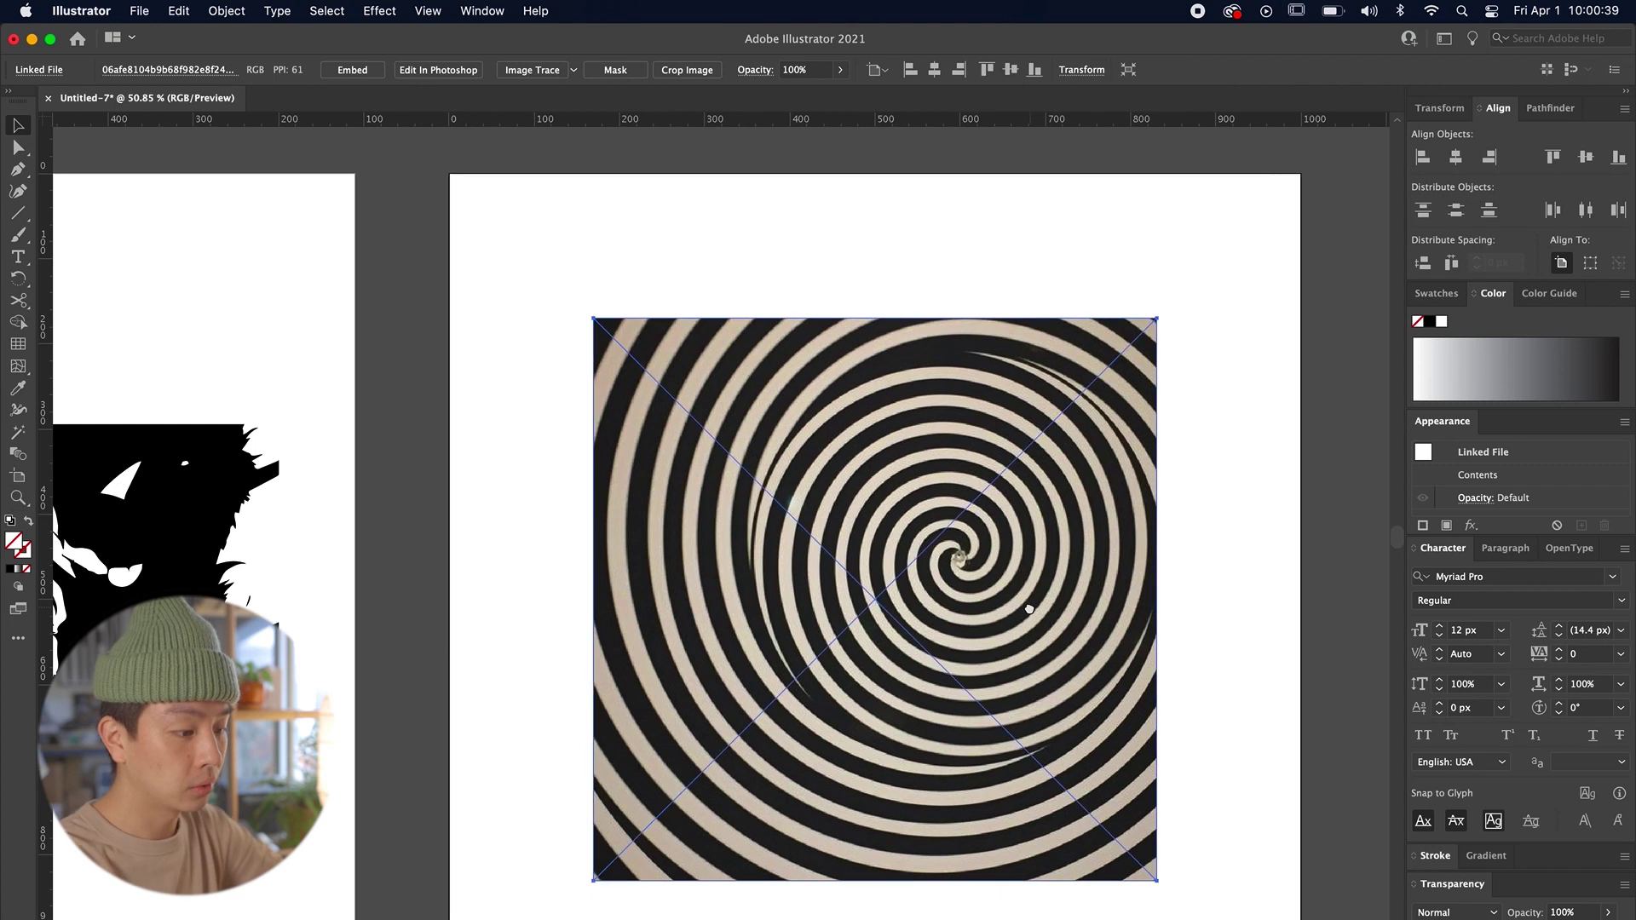
scroll(1030, 608, down, 1)
click(240, 10)
mouse_move(332, 720)
mouse_move(375, 629)
click(468, 650)
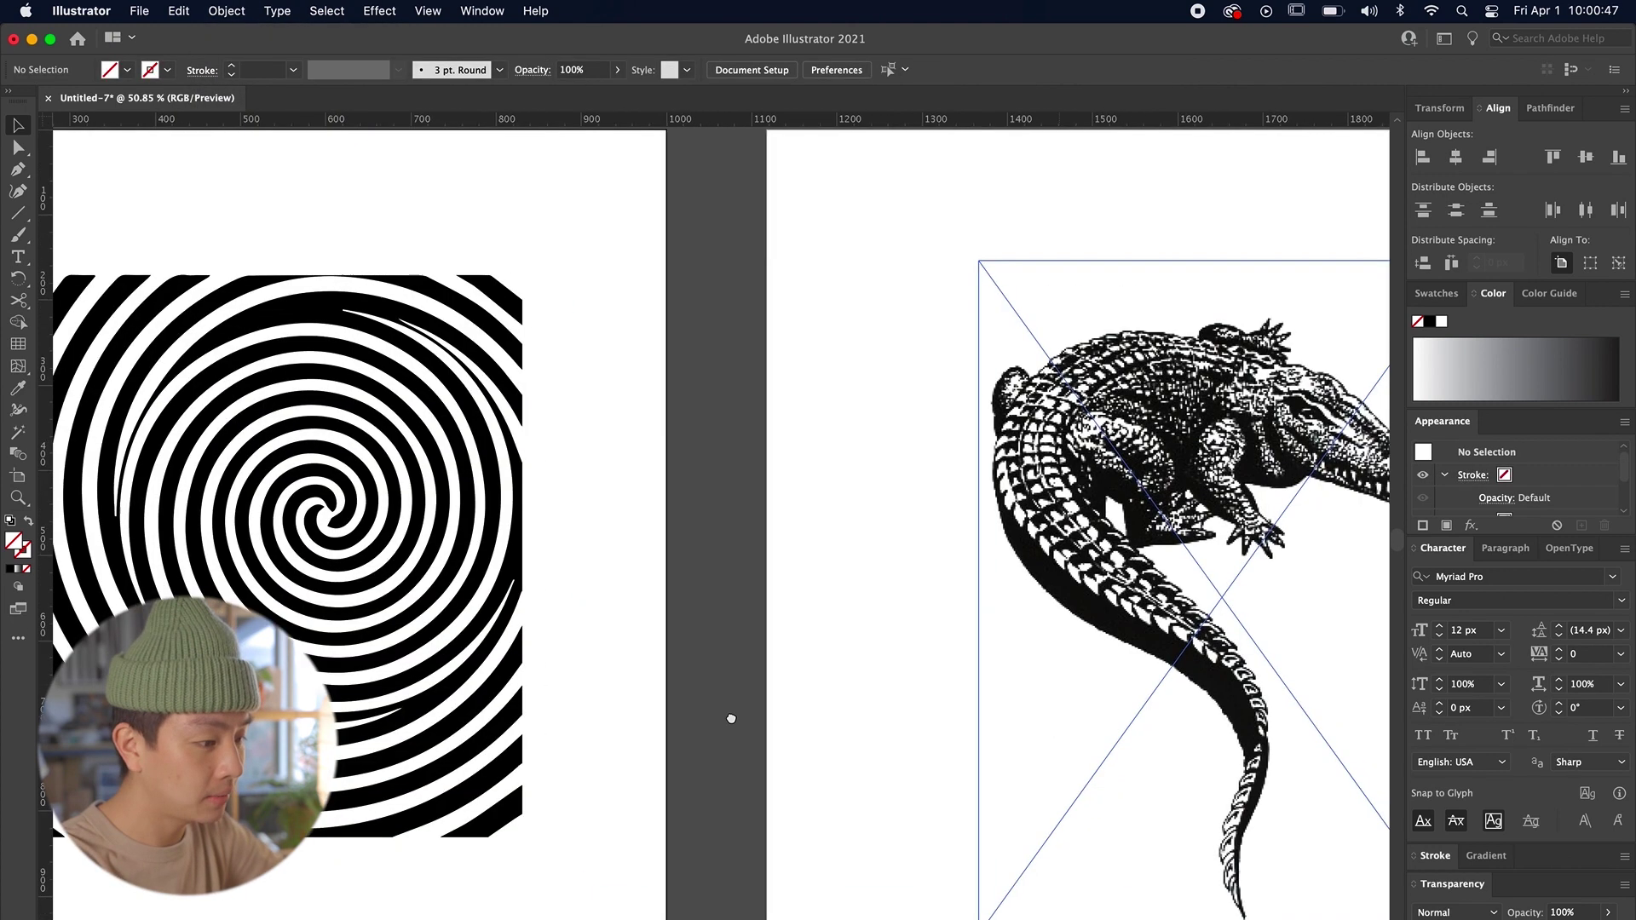
Step: Apply Image Trace Make and Expand to the placed crocodile image and deselect it
drag(731, 718, 661, 661)
click(835, 362)
click(226, 10)
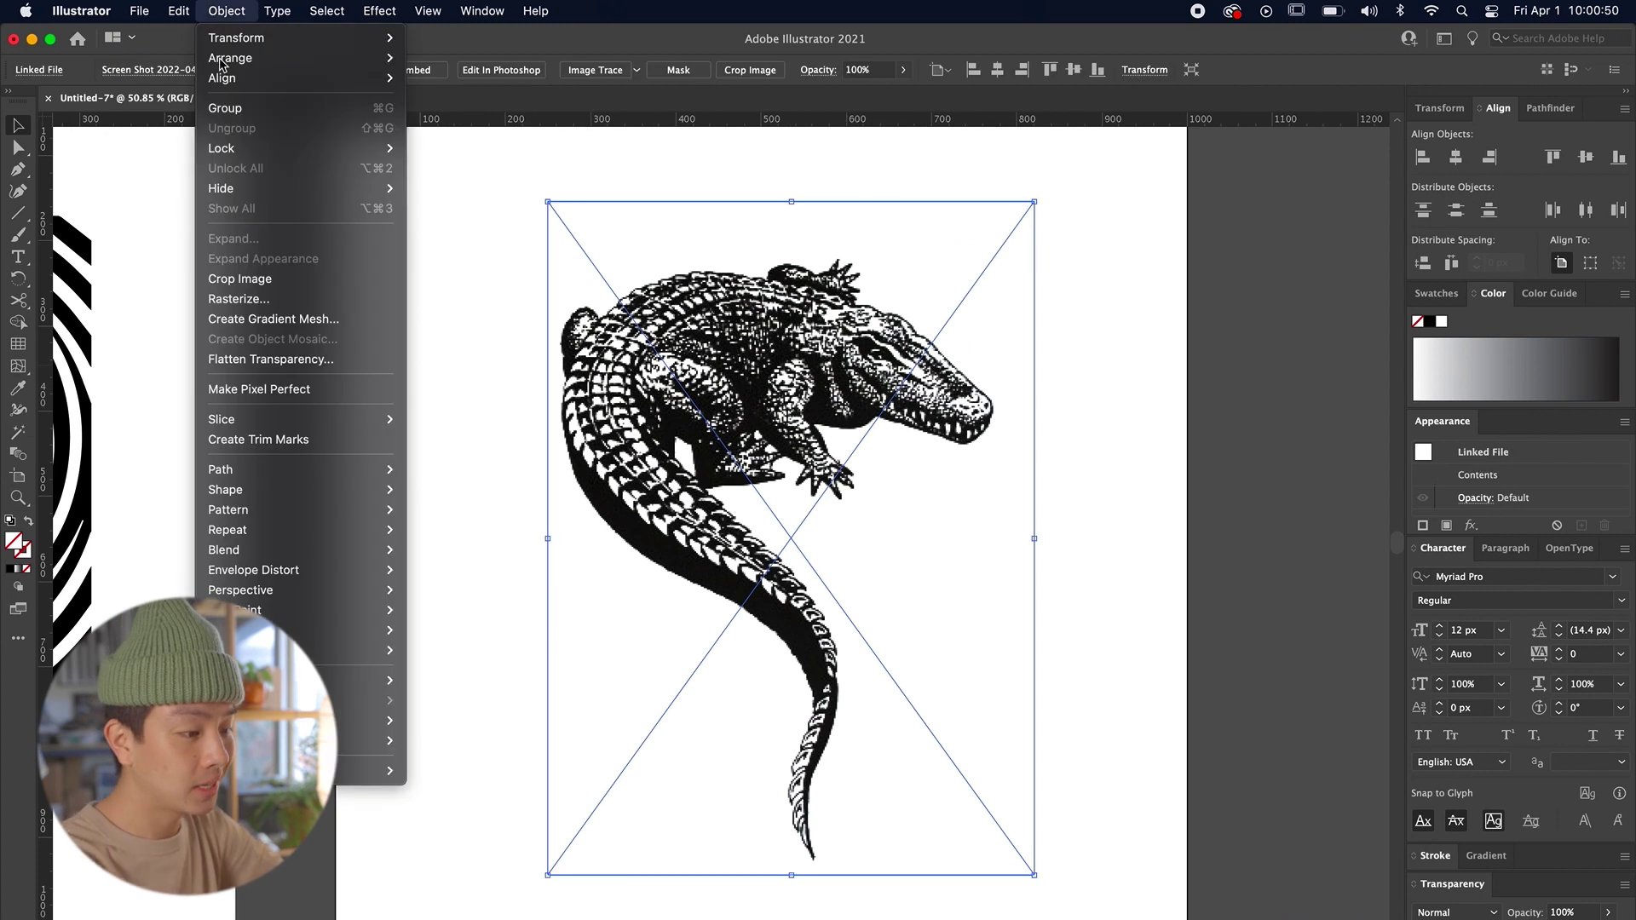
mouse_move(375, 630)
click(463, 650)
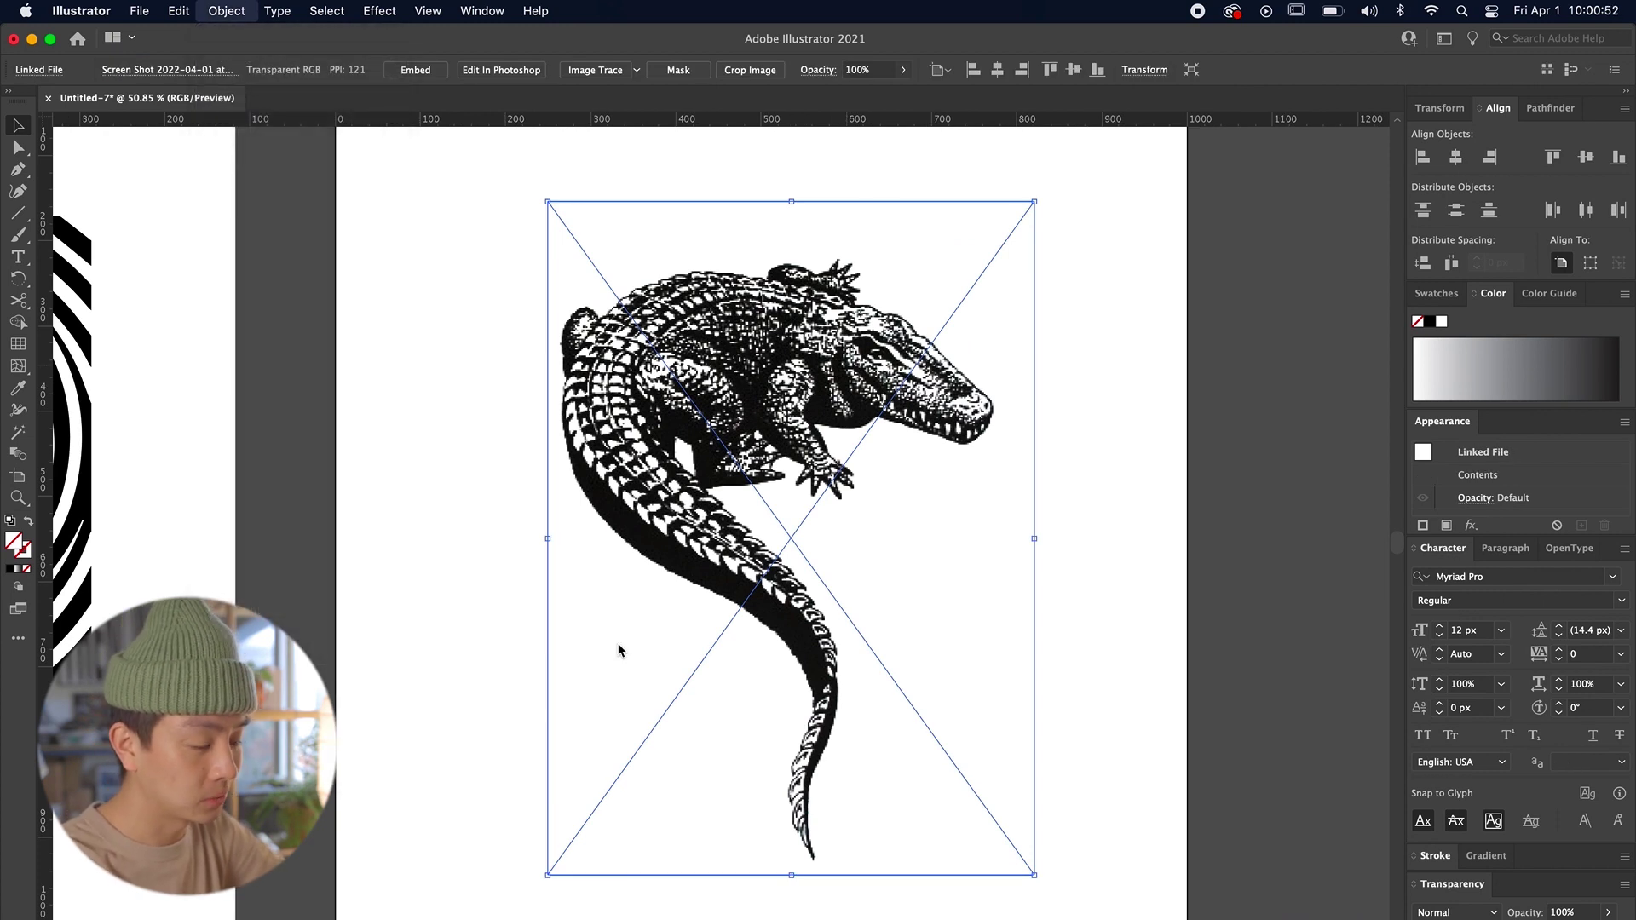
click(473, 613)
Step: Check the traced crocodile in outline and preview views, and compare all four traced artworks
key(super+y)
key(super+y)
scroll(886, 435, up, 4)
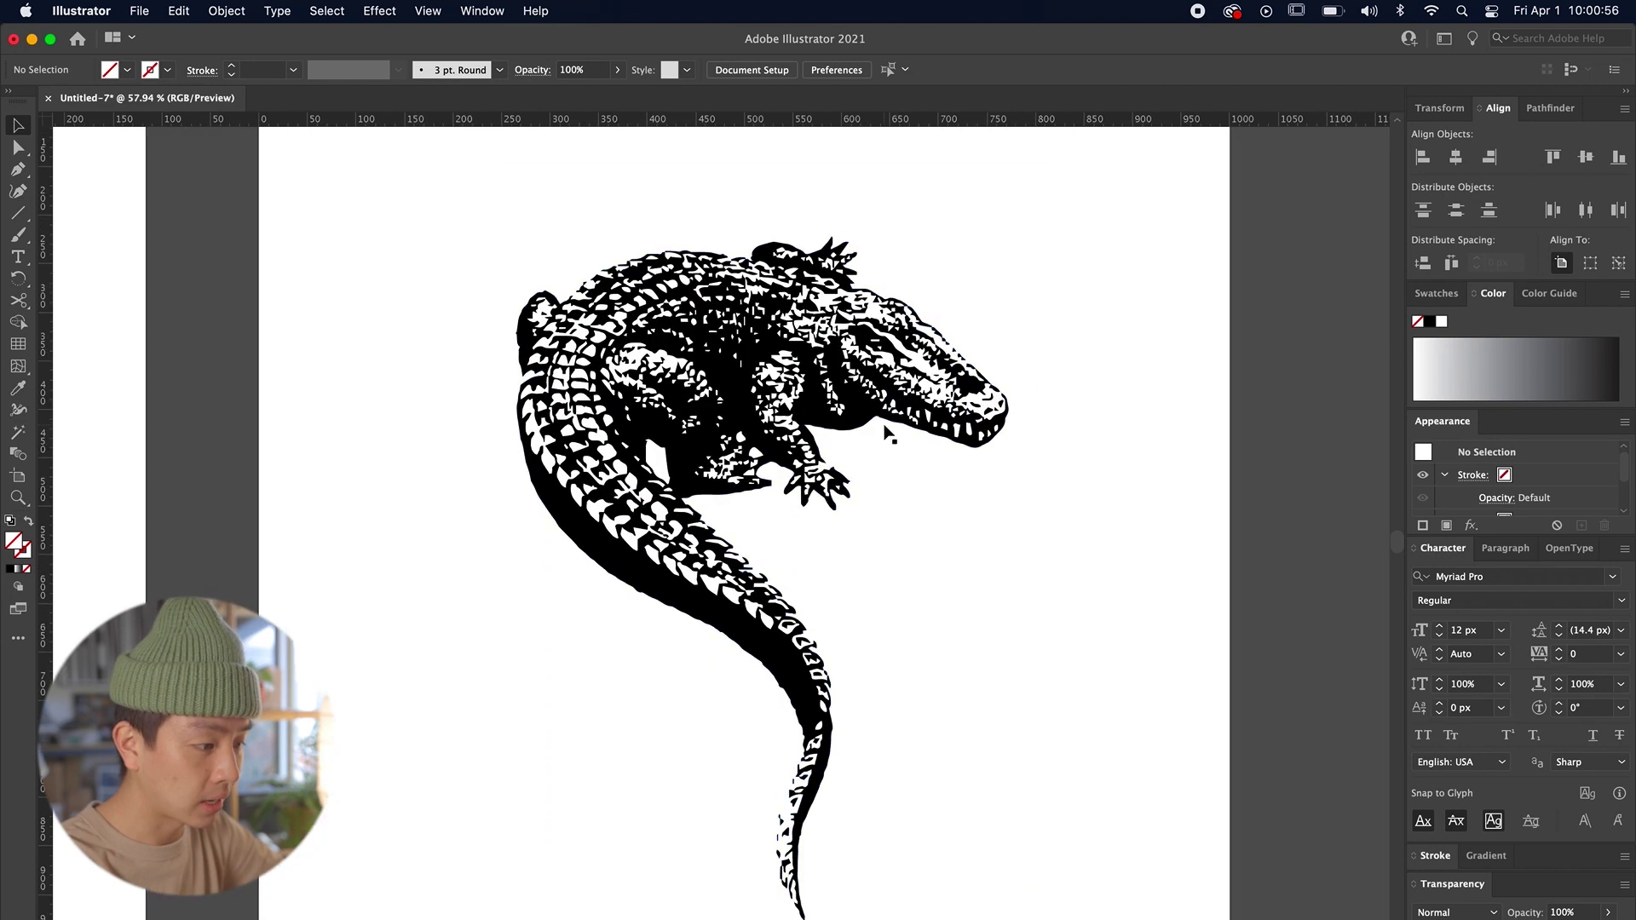
scroll(886, 435, down, 10)
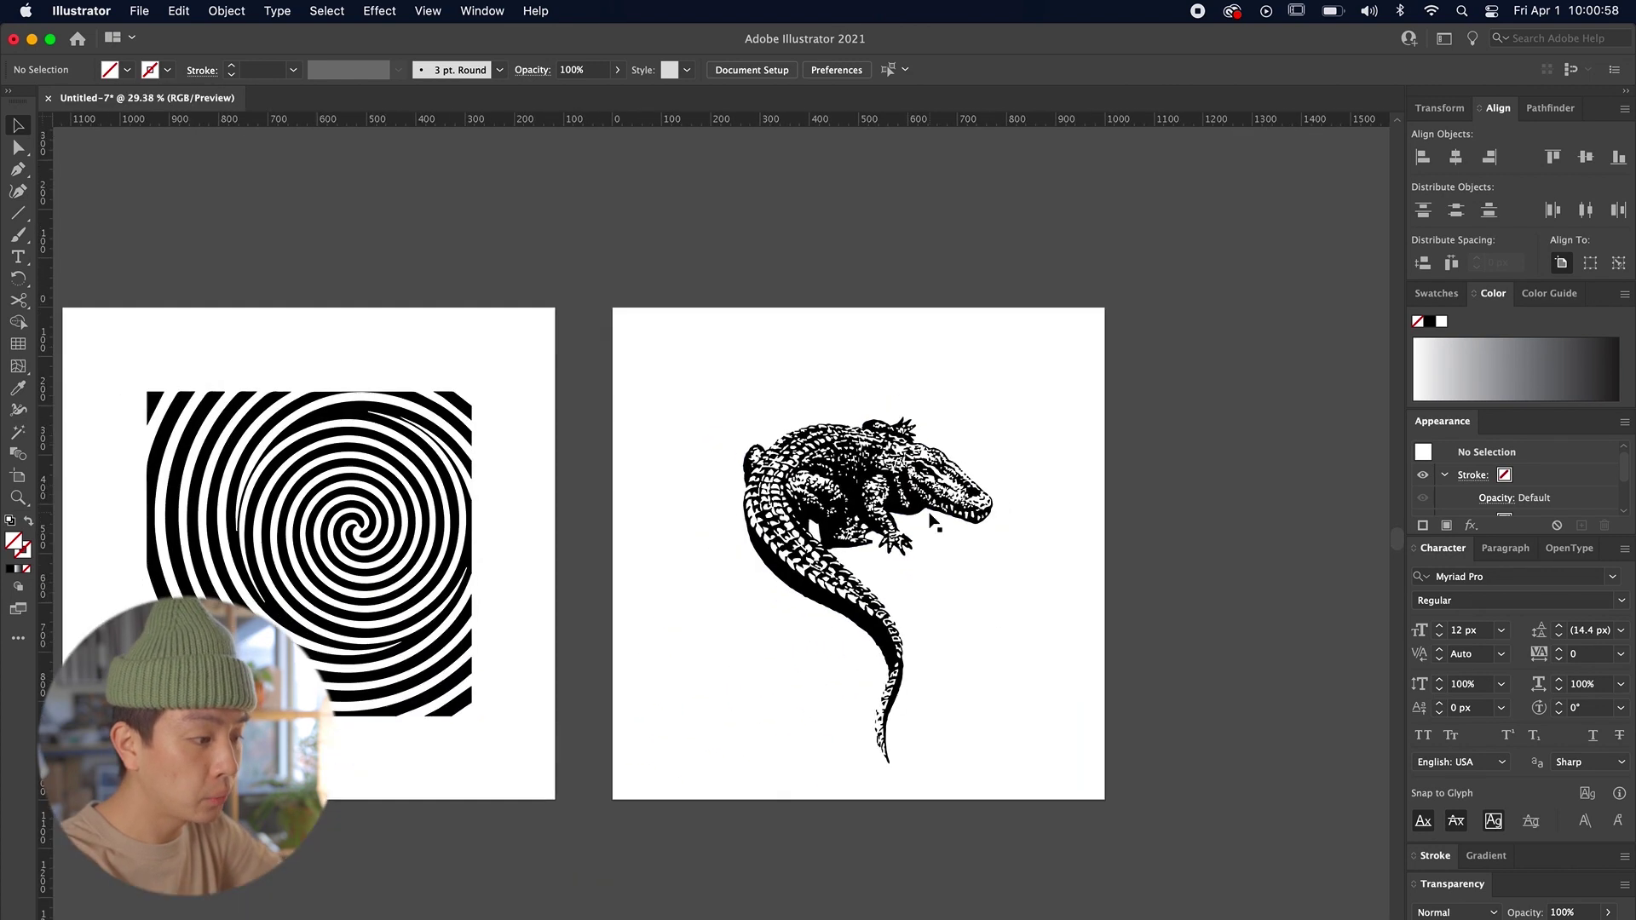
scroll(1095, 522, down, 6)
scroll(1219, 535, up, 3)
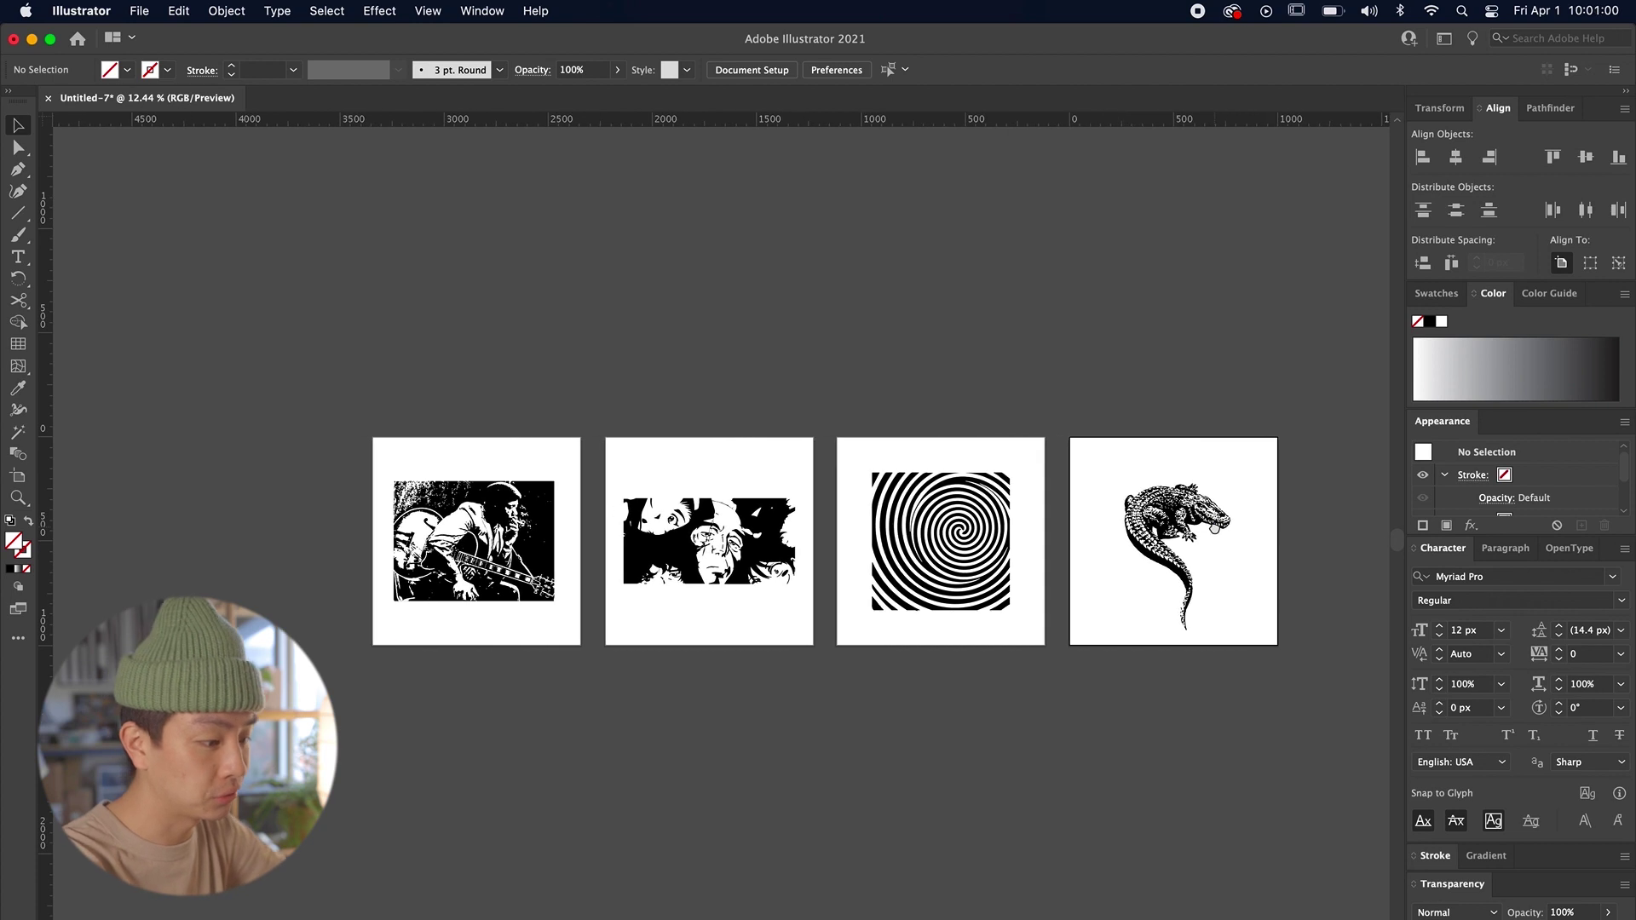
Step: Try several fill swatches on the guitarist trace's black shapes, finish with green #22b473, and deselect the artwork
scroll(1219, 535, left, 3)
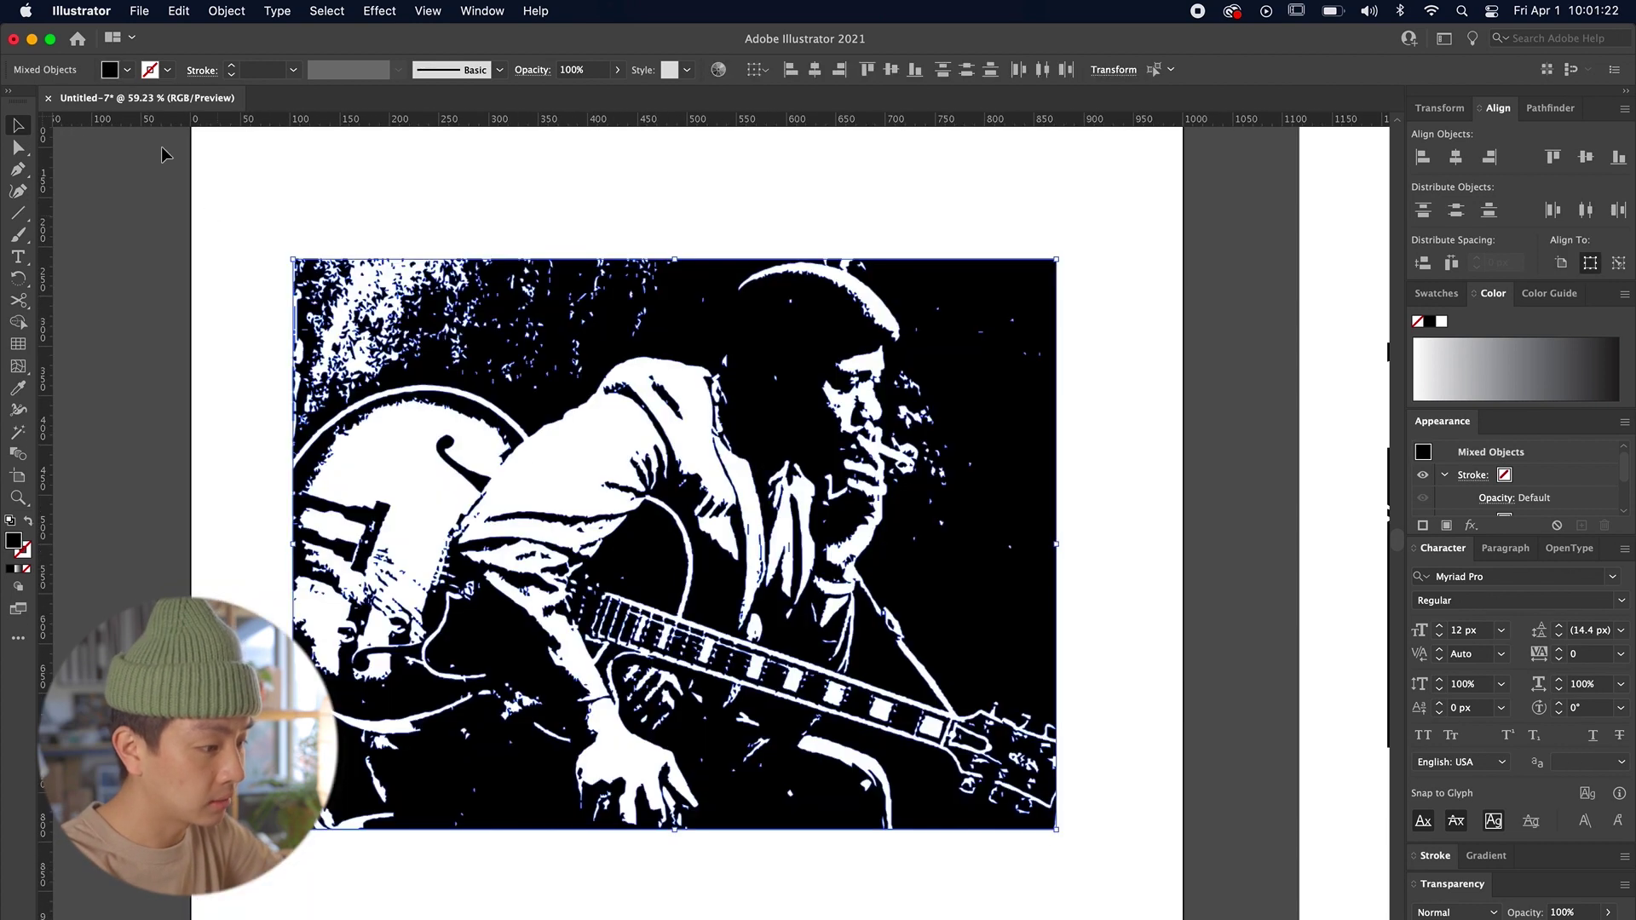
click(126, 67)
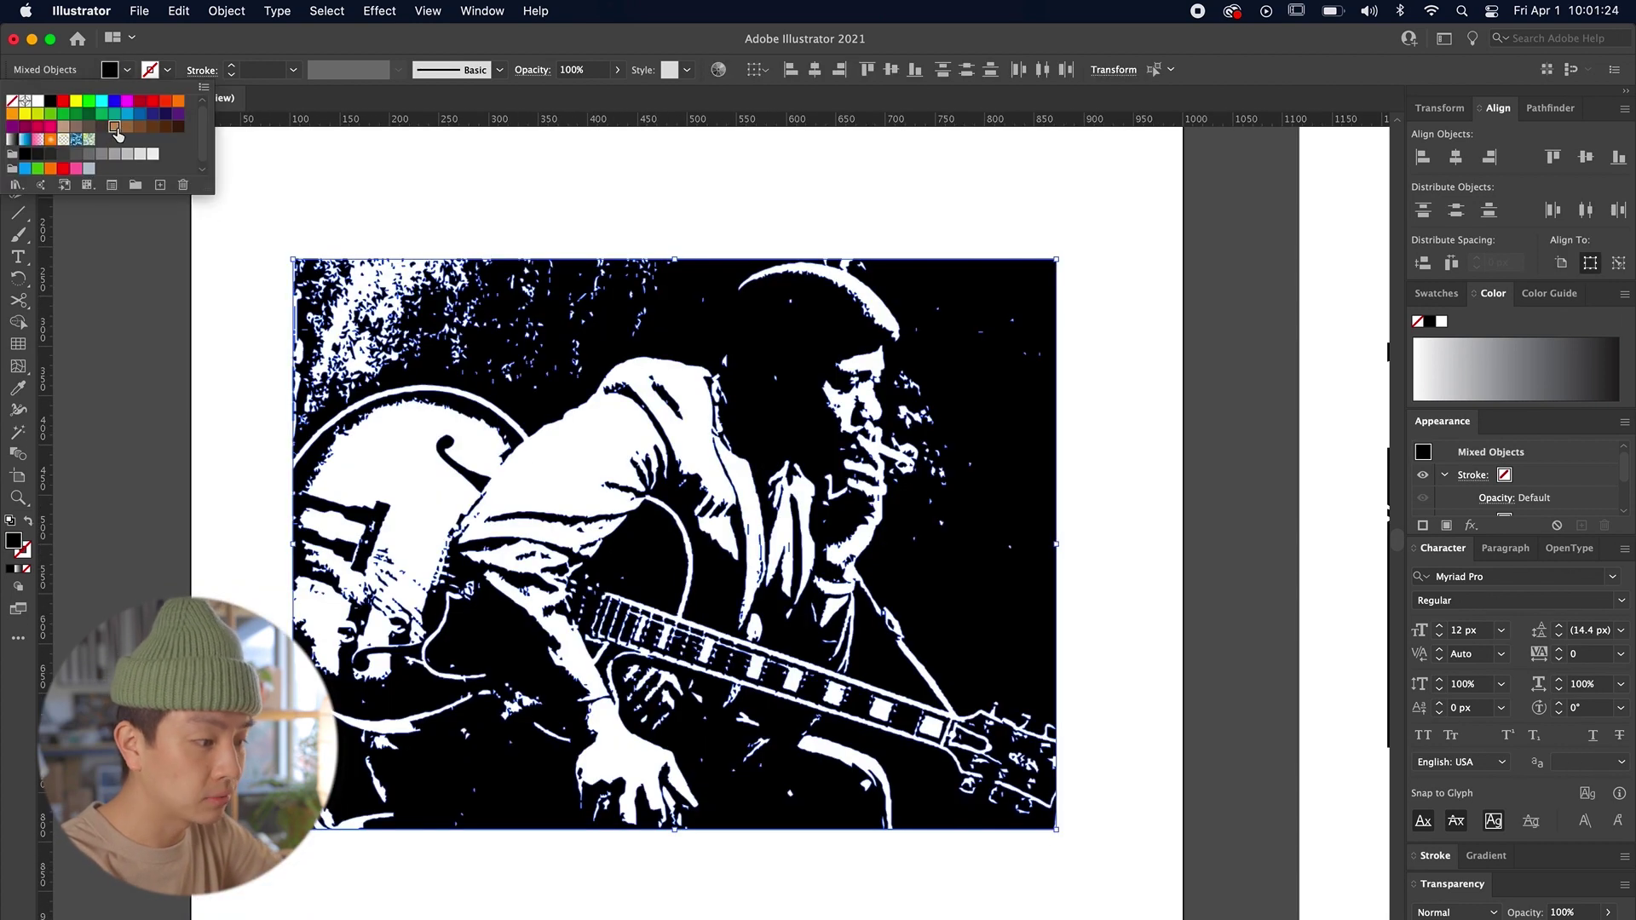
click(115, 126)
click(140, 126)
click(128, 113)
click(165, 115)
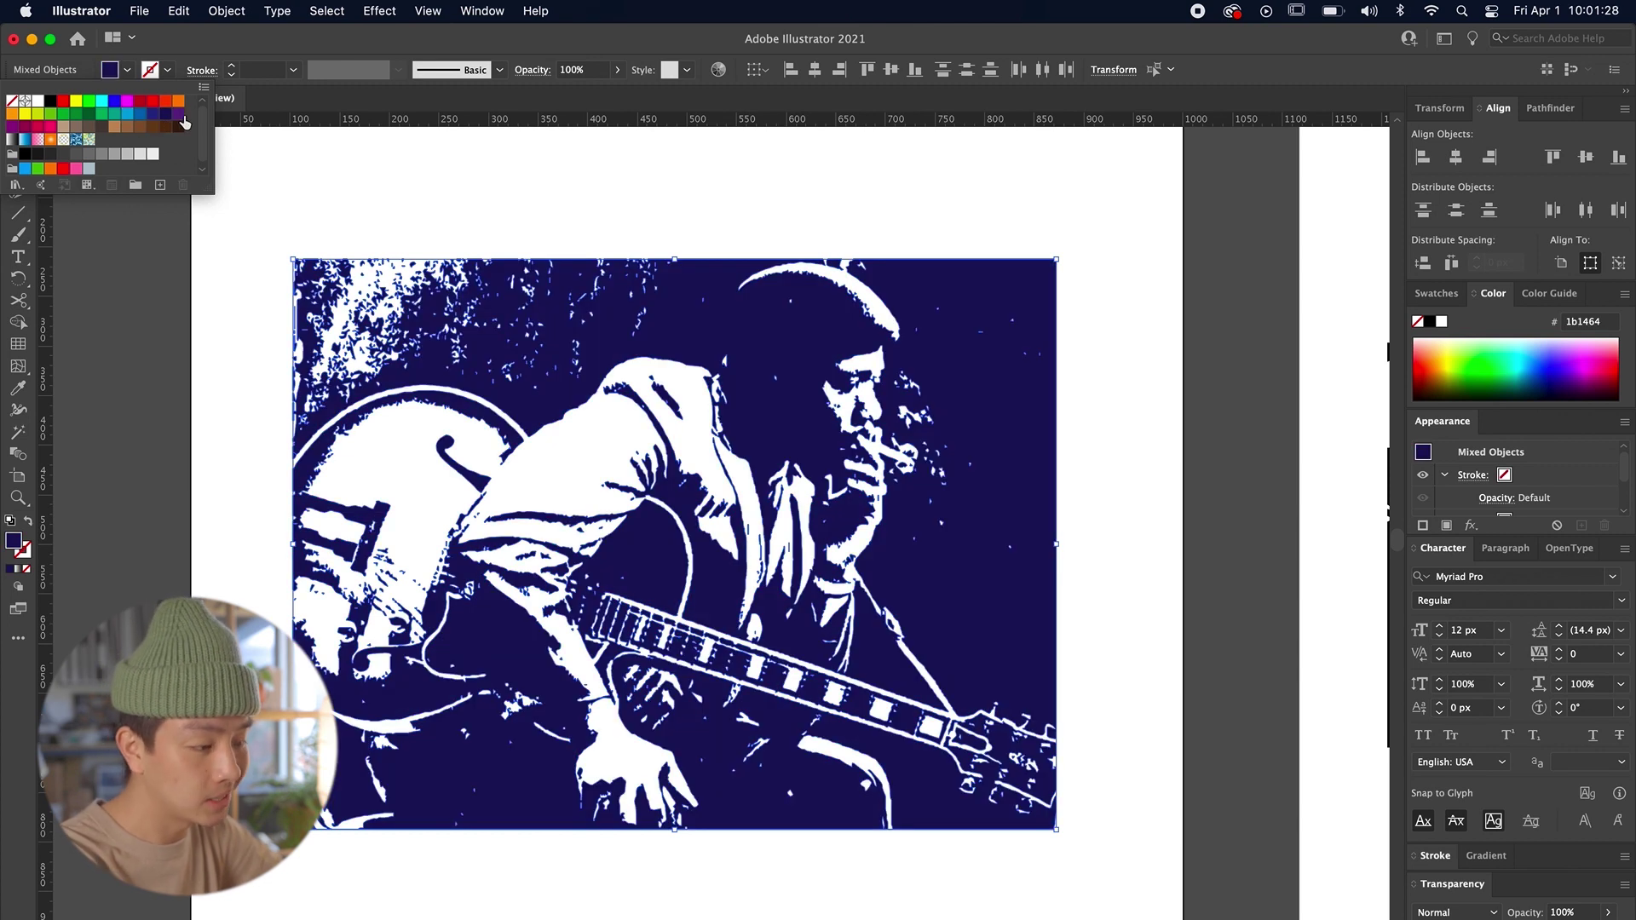
click(179, 115)
click(95, 126)
click(100, 114)
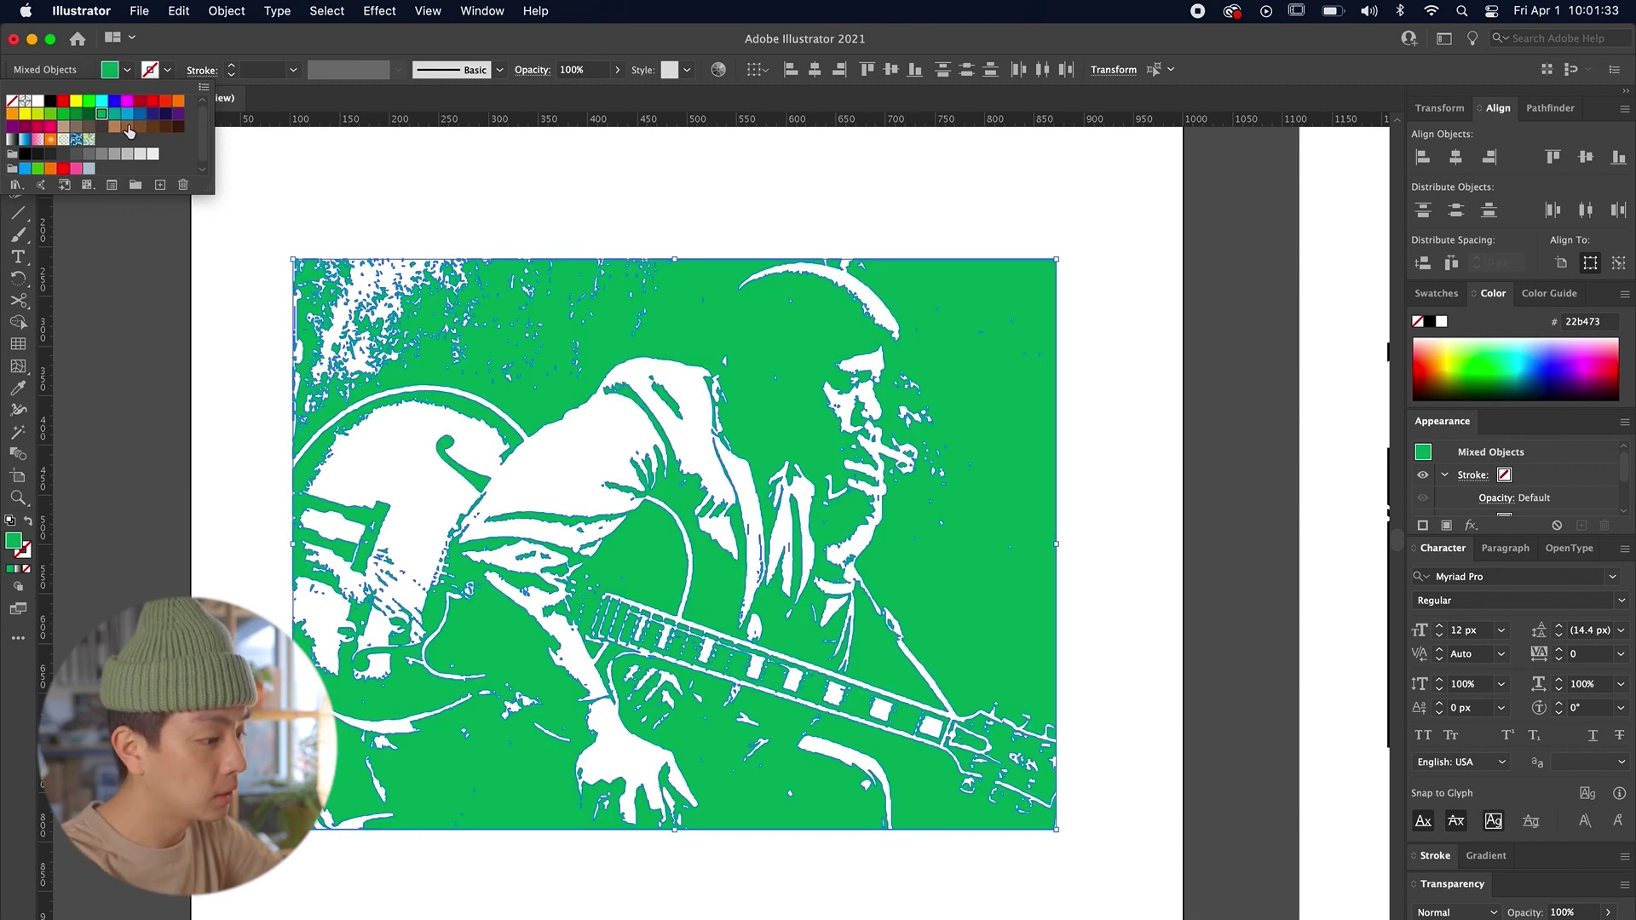
click(380, 164)
Step: Recolor the black shapes of the cartoon faces trace red and those of the spiral trace blue #0000ff
drag(603, 272, 292, 273)
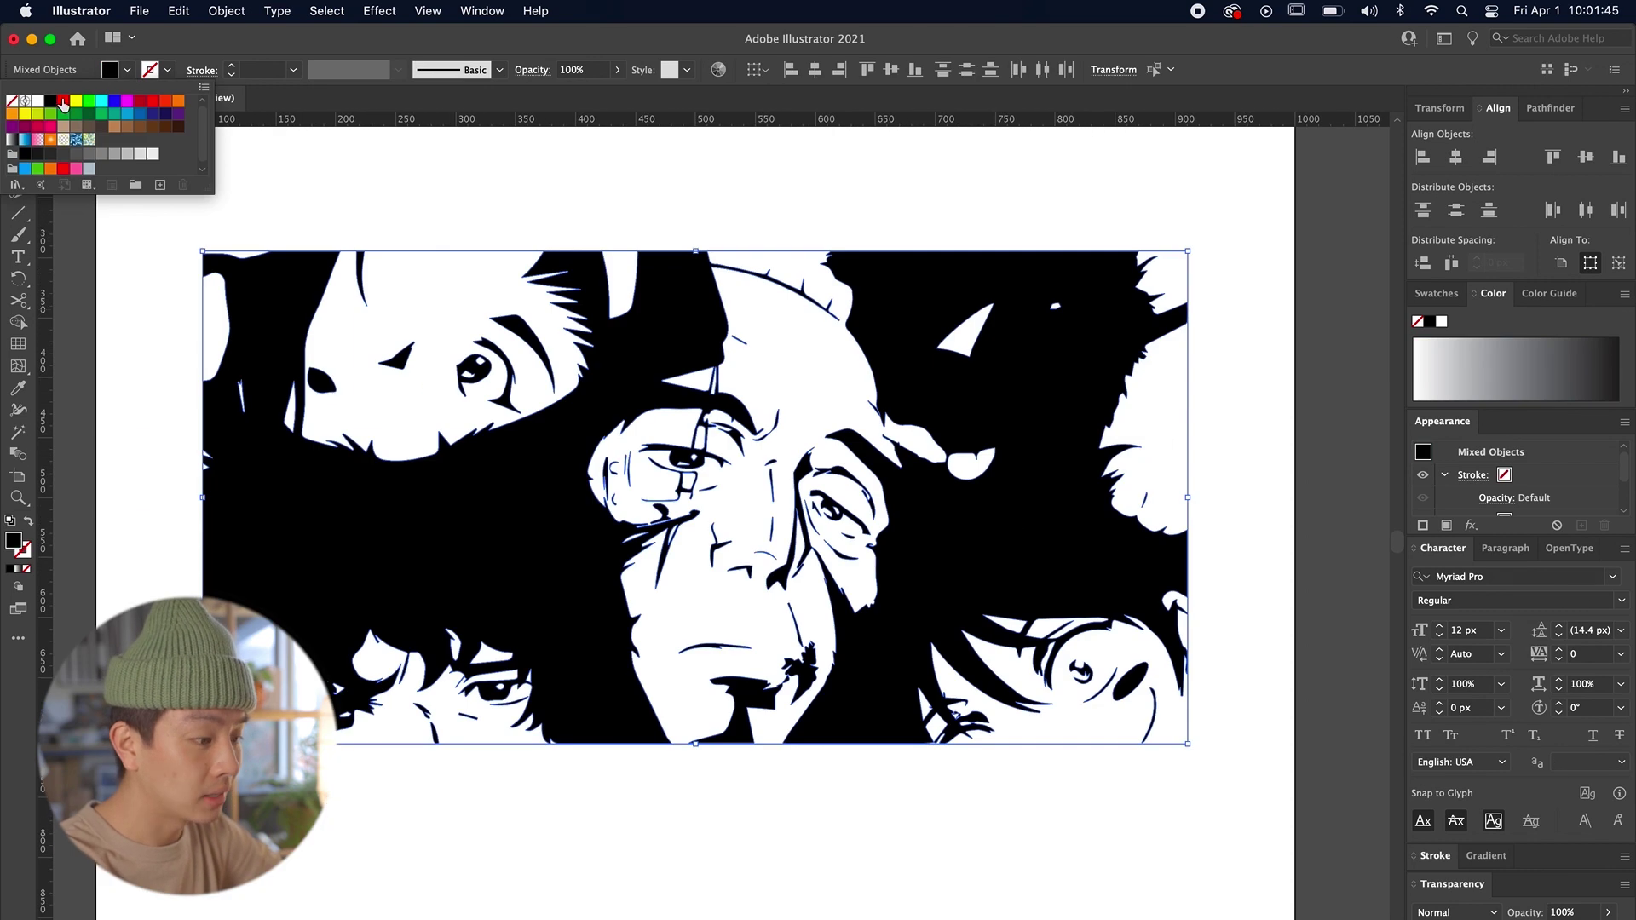
click(65, 107)
click(395, 227)
scroll(546, 256, down, 3)
Step: Recolor the crocodile trace's black shapes magenta #ff00ff and bring the artboards into view together
scroll(307, 306, right, 10)
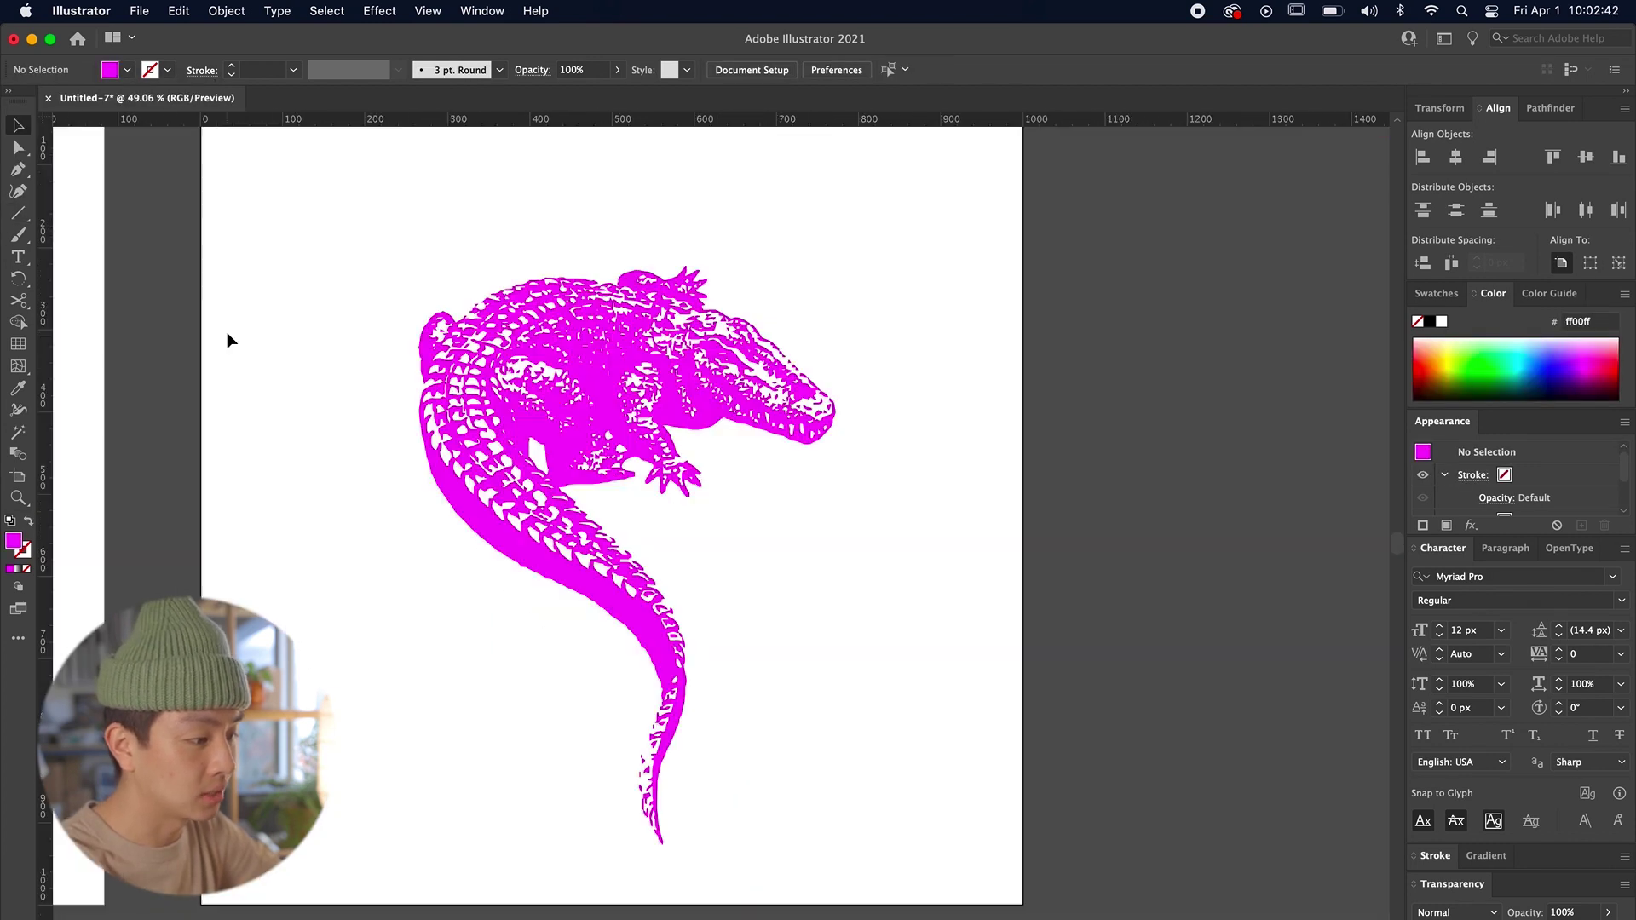
scroll(372, 377, left, 5)
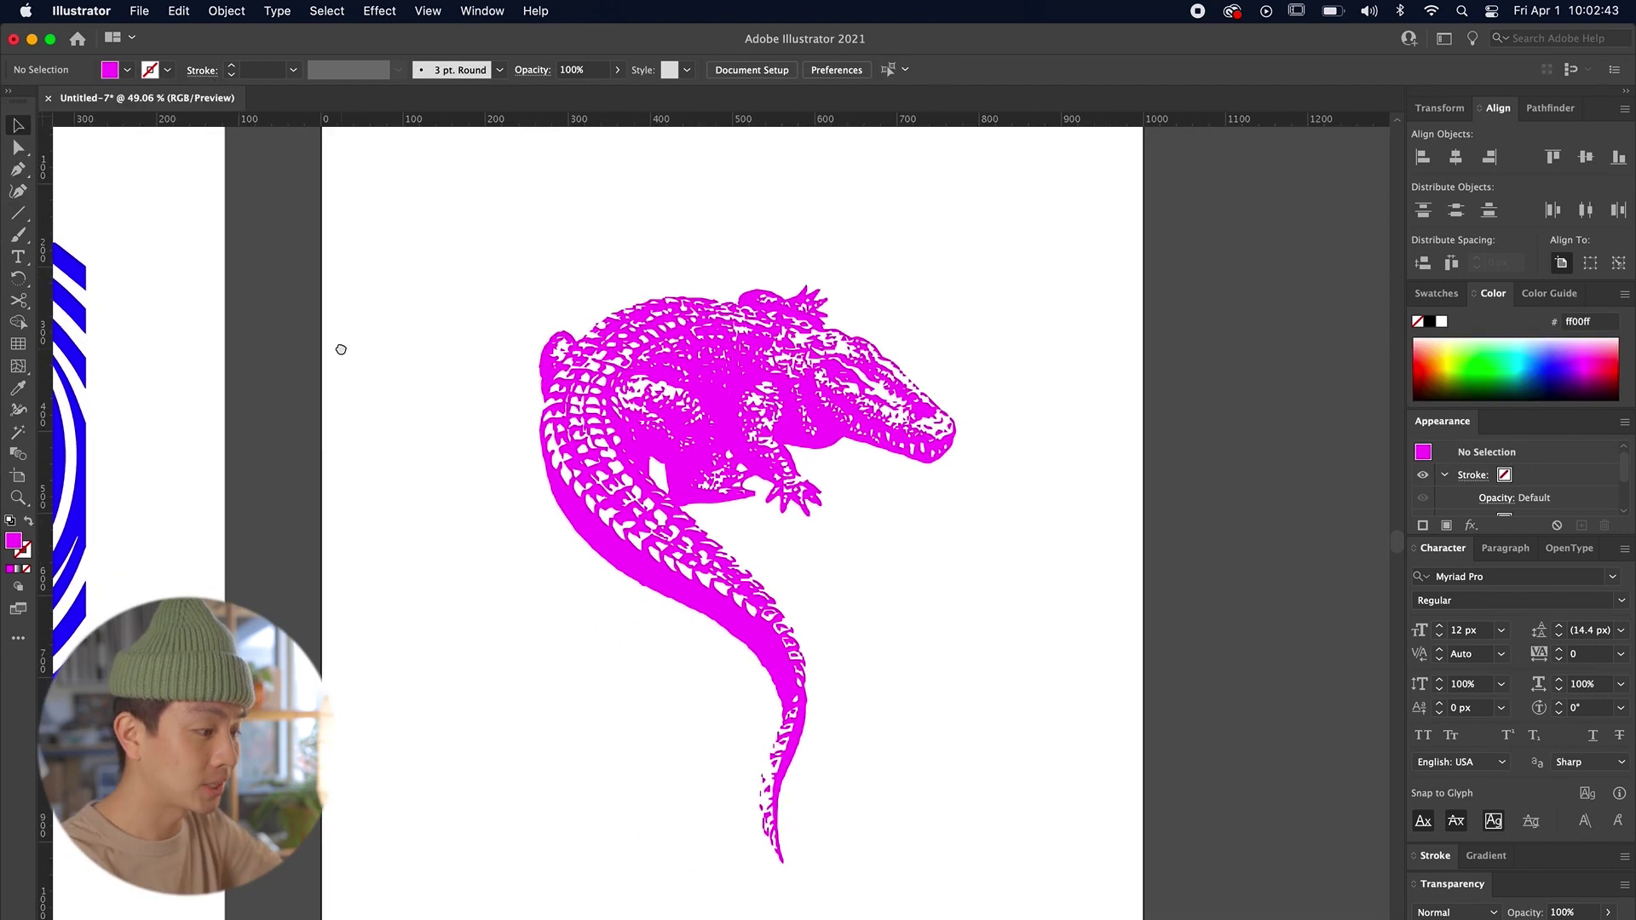
scroll(340, 345, down, 5)
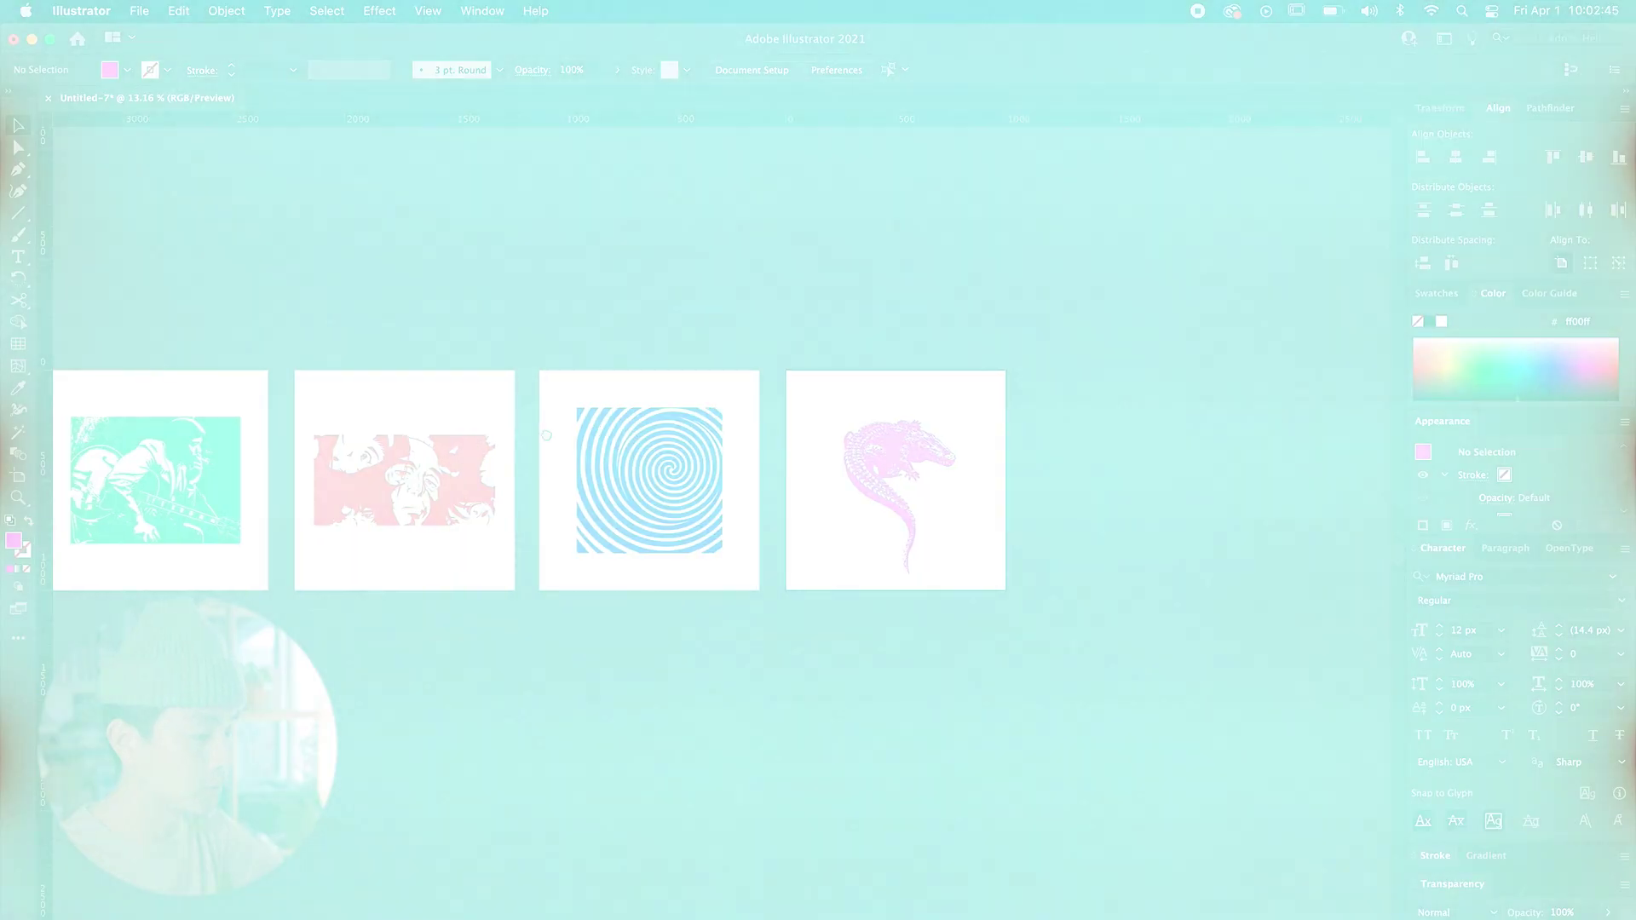